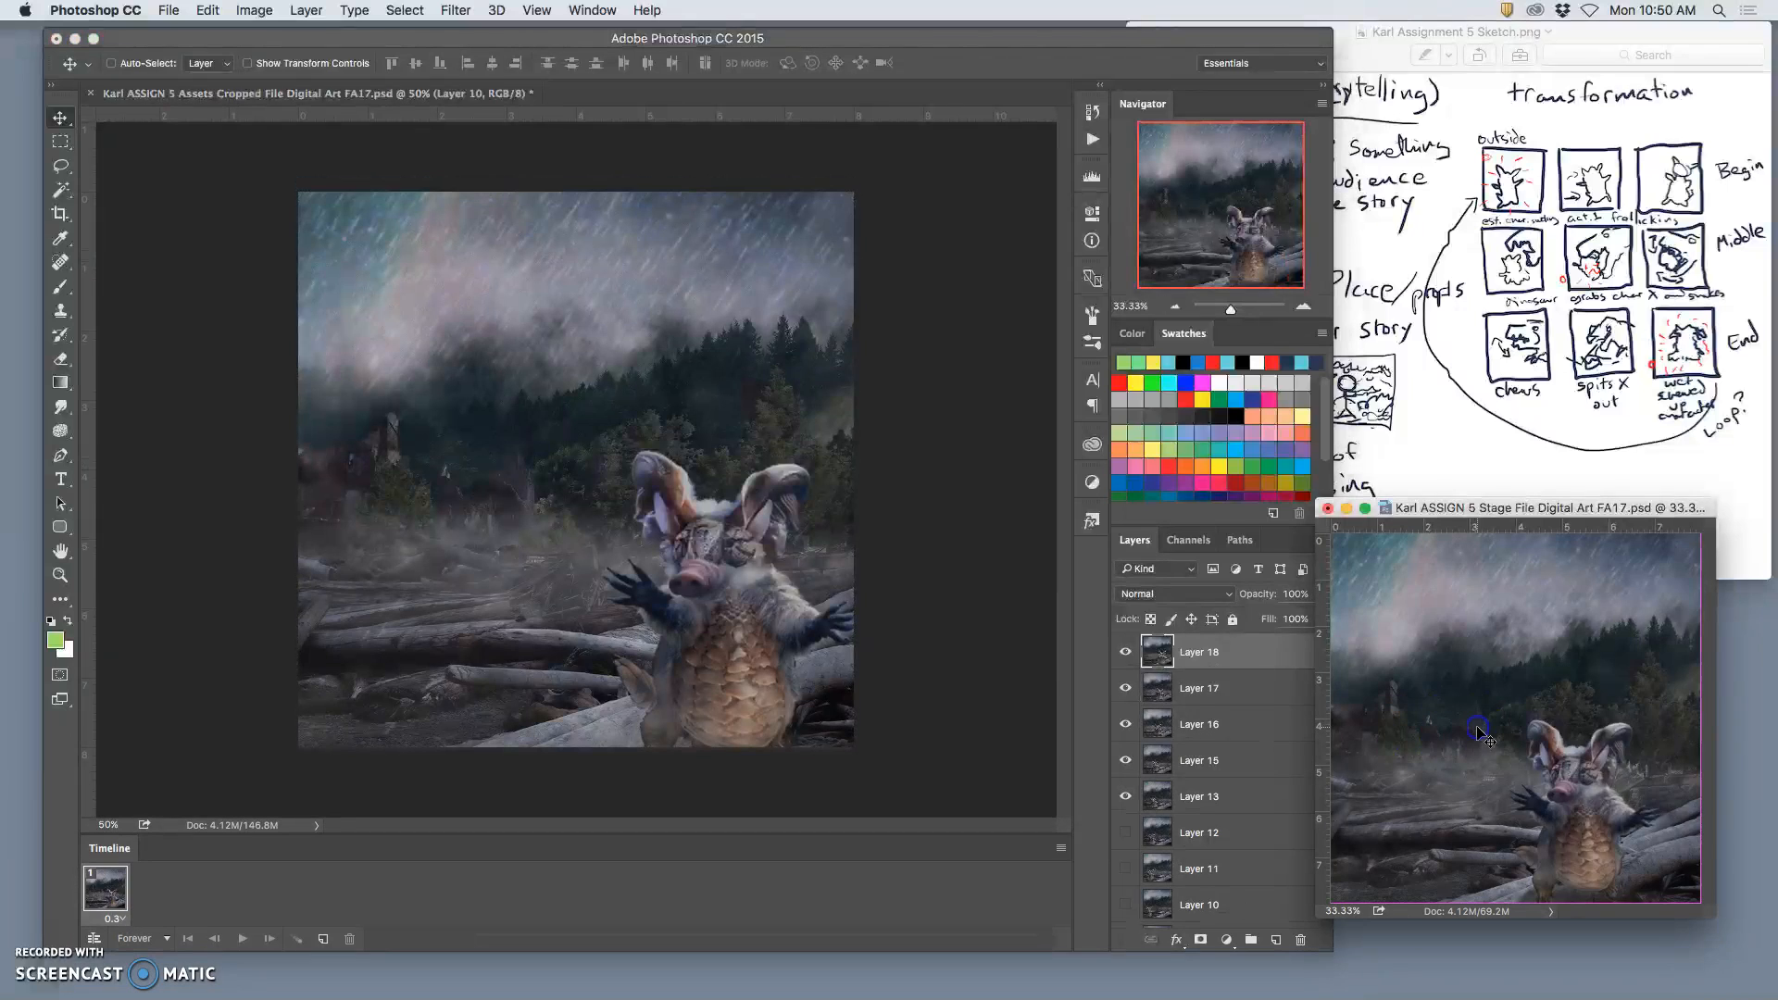
Step: Compare the top frame layer in the Stage file with the frame beneath it by switching its visibility off and on
click(1127, 678)
click(1127, 679)
click(1126, 679)
click(1127, 678)
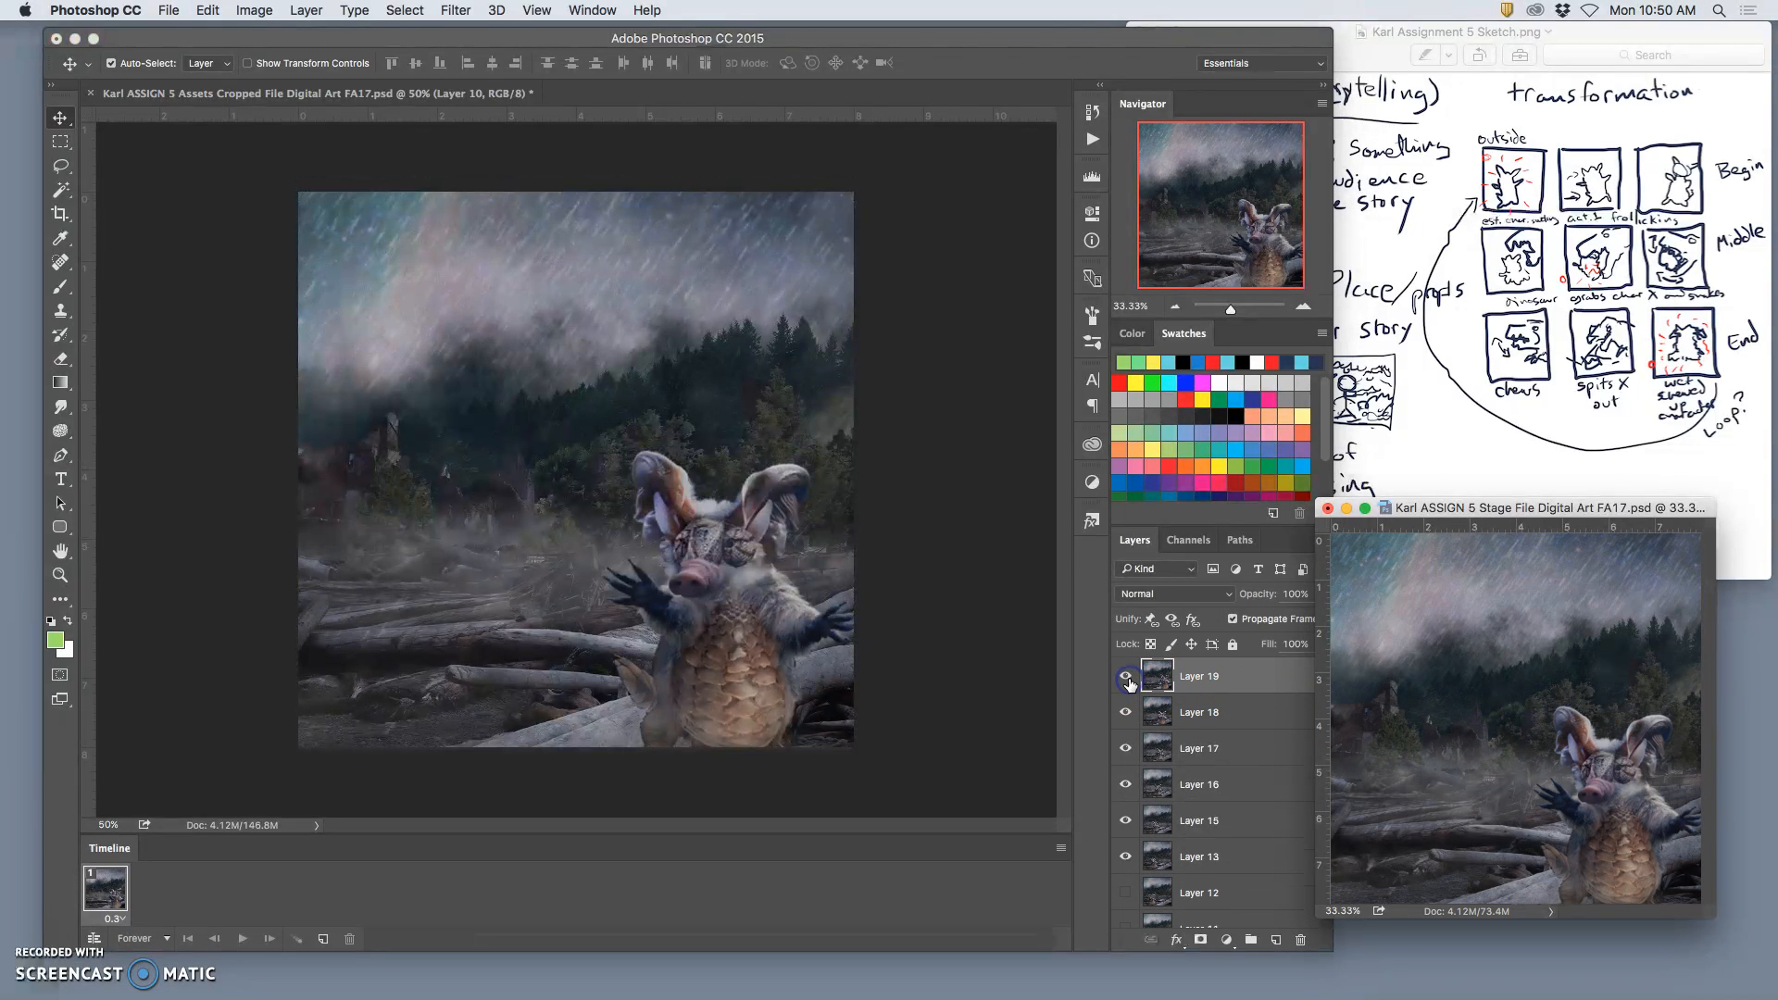
Step: Delete the merged frame layer in the Assets file, and show eyelids copy 4 in place of Layer 9 copy 9
click(613, 195)
key(super+a)
key(super+d)
key(BackSpace)
click(1126, 726)
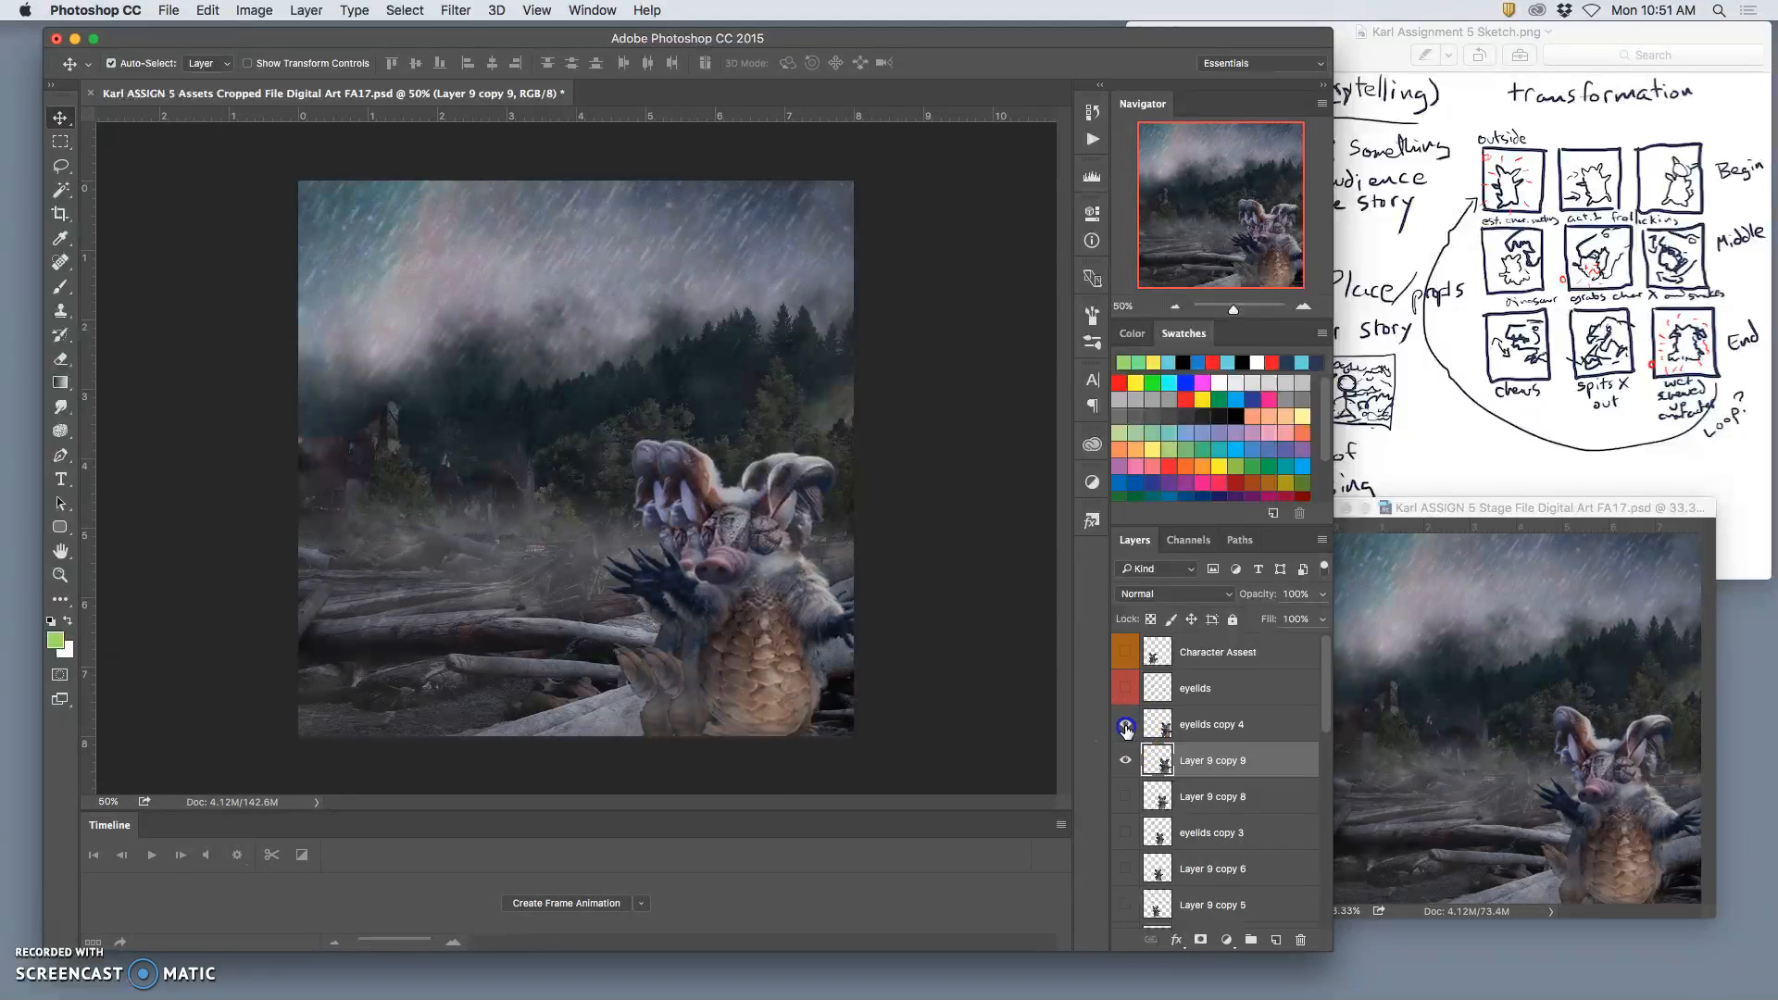
click(1126, 762)
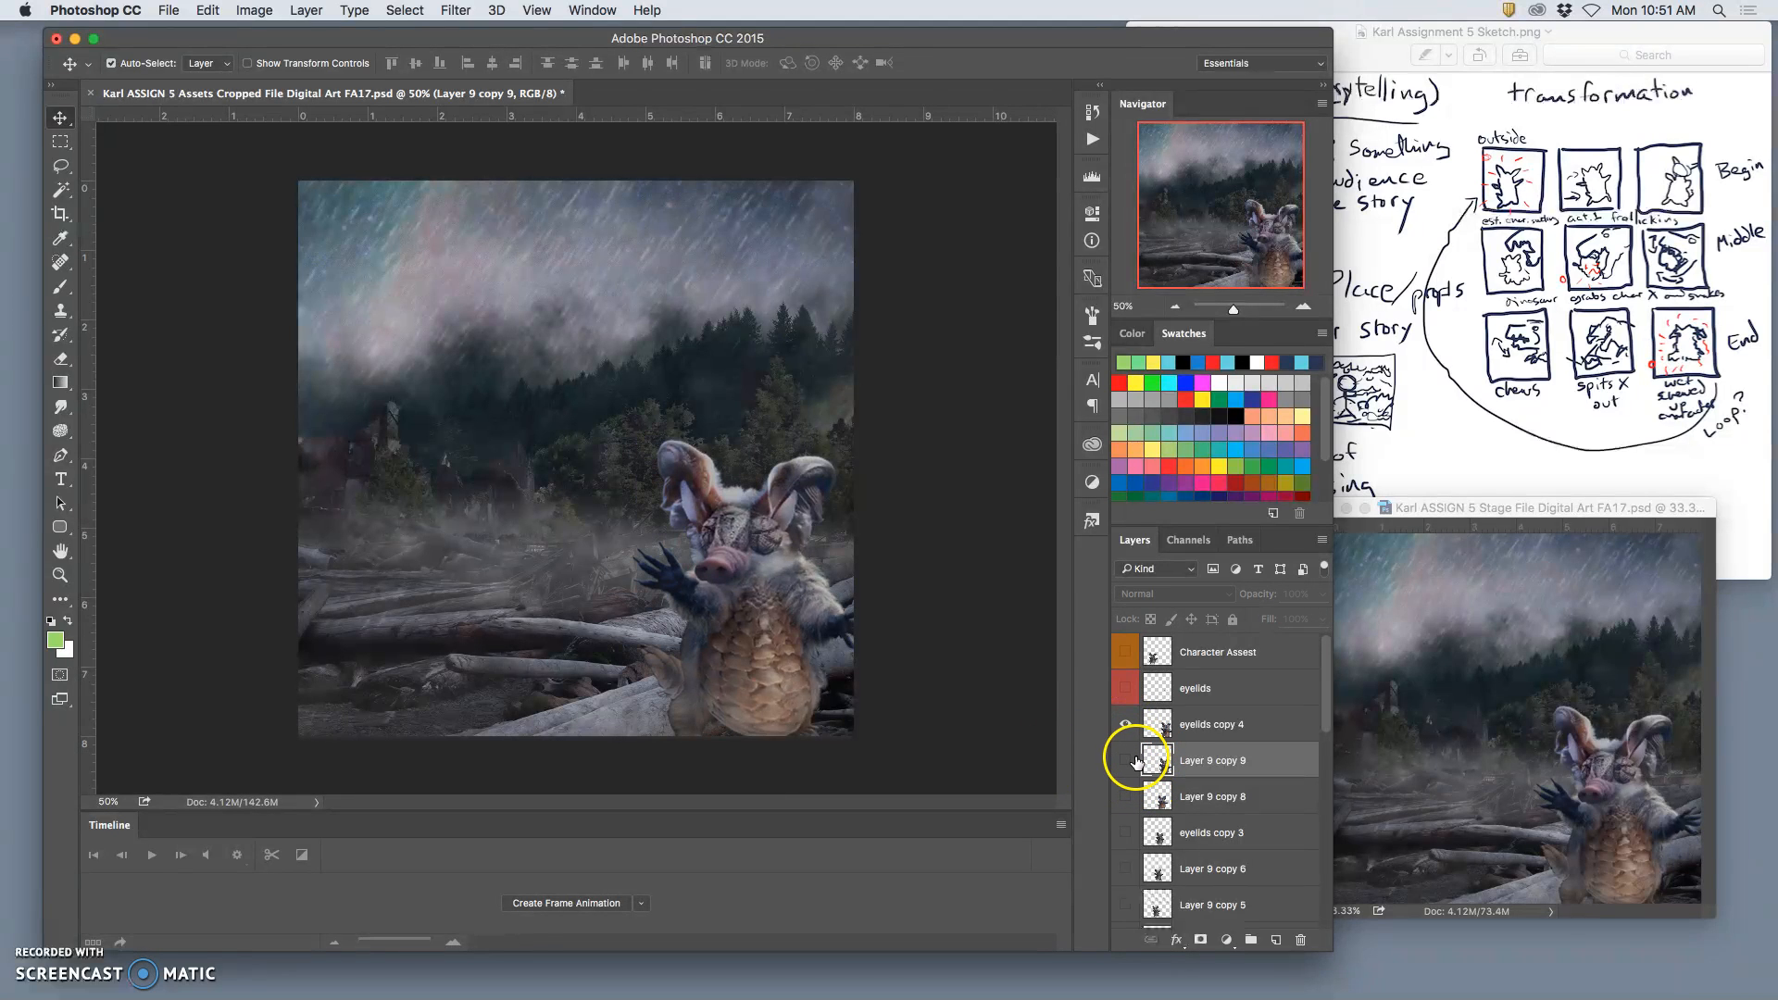
Step: Set the Rain Splash 3 layer's opacity to 75% and the Rain Splash 1 layer's opacity to 49%
scroll(1208, 785, down, 5)
scroll(1208, 785, down, 3)
scroll(1209, 785, down, 1)
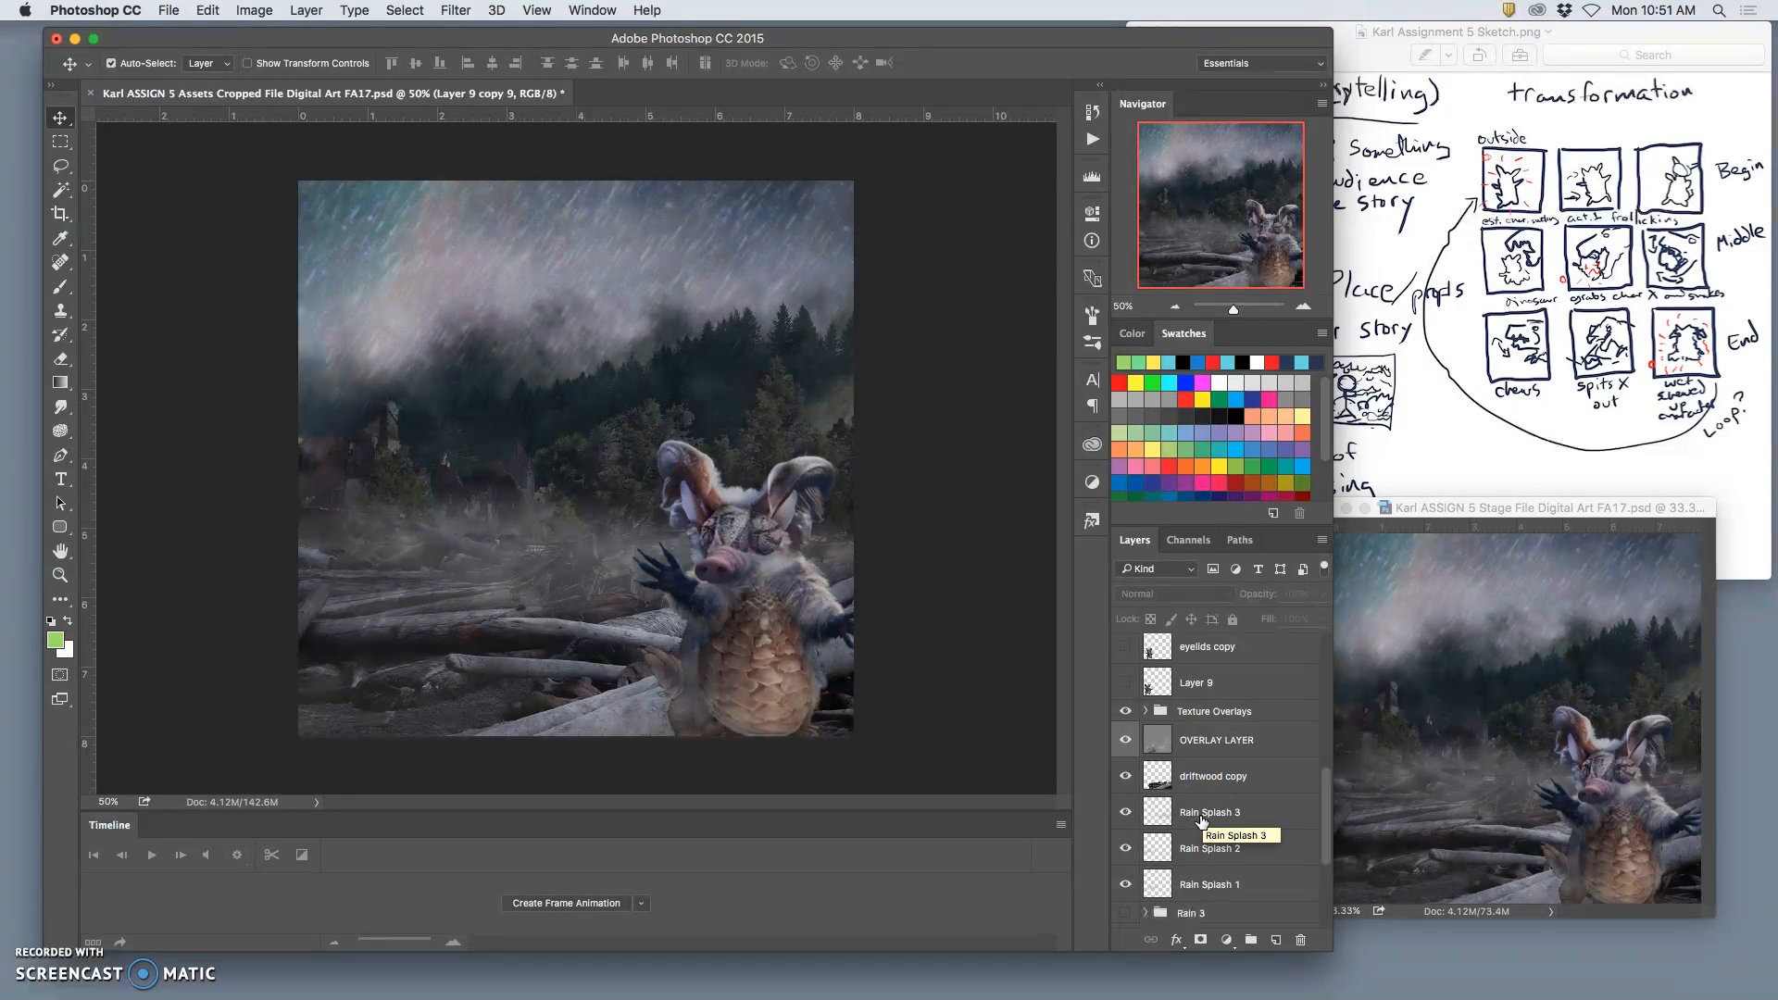
click(1200, 815)
click(1321, 593)
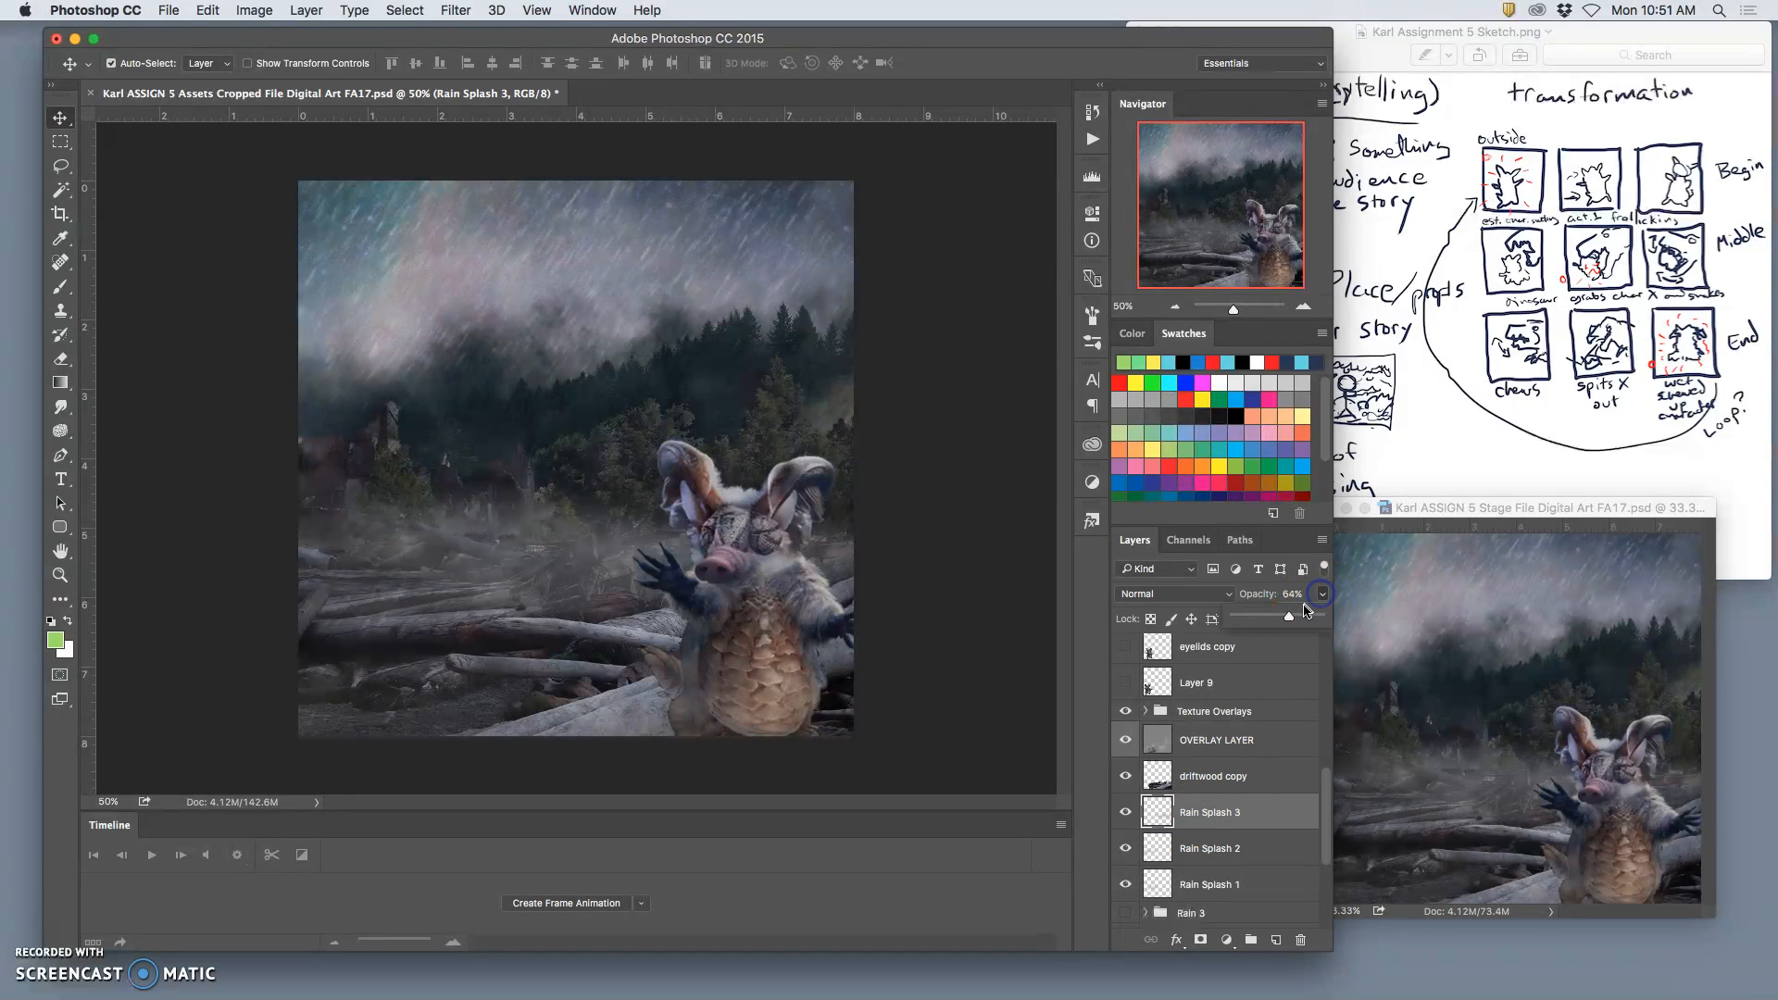
drag(1288, 616, 1298, 616)
click(1236, 882)
click(1324, 595)
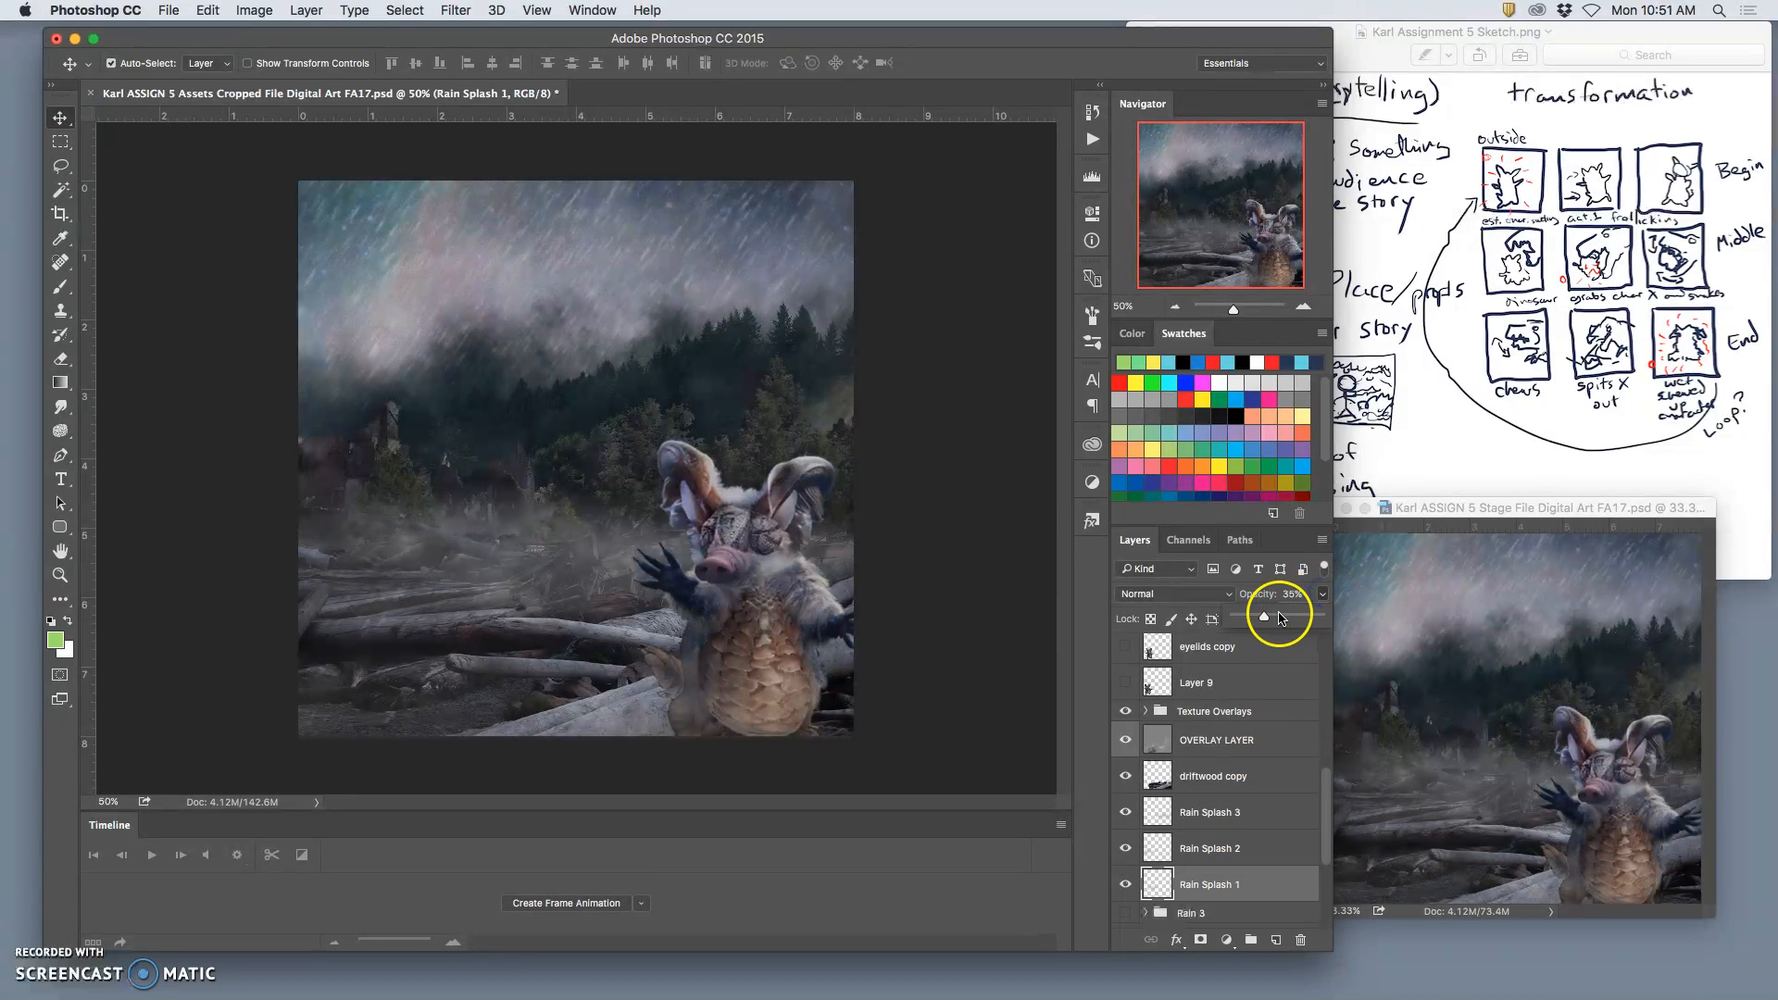
Step: Show the Rain 2 group in place of Rain 1 and expand Rain 2
scroll(1254, 885, down, 3)
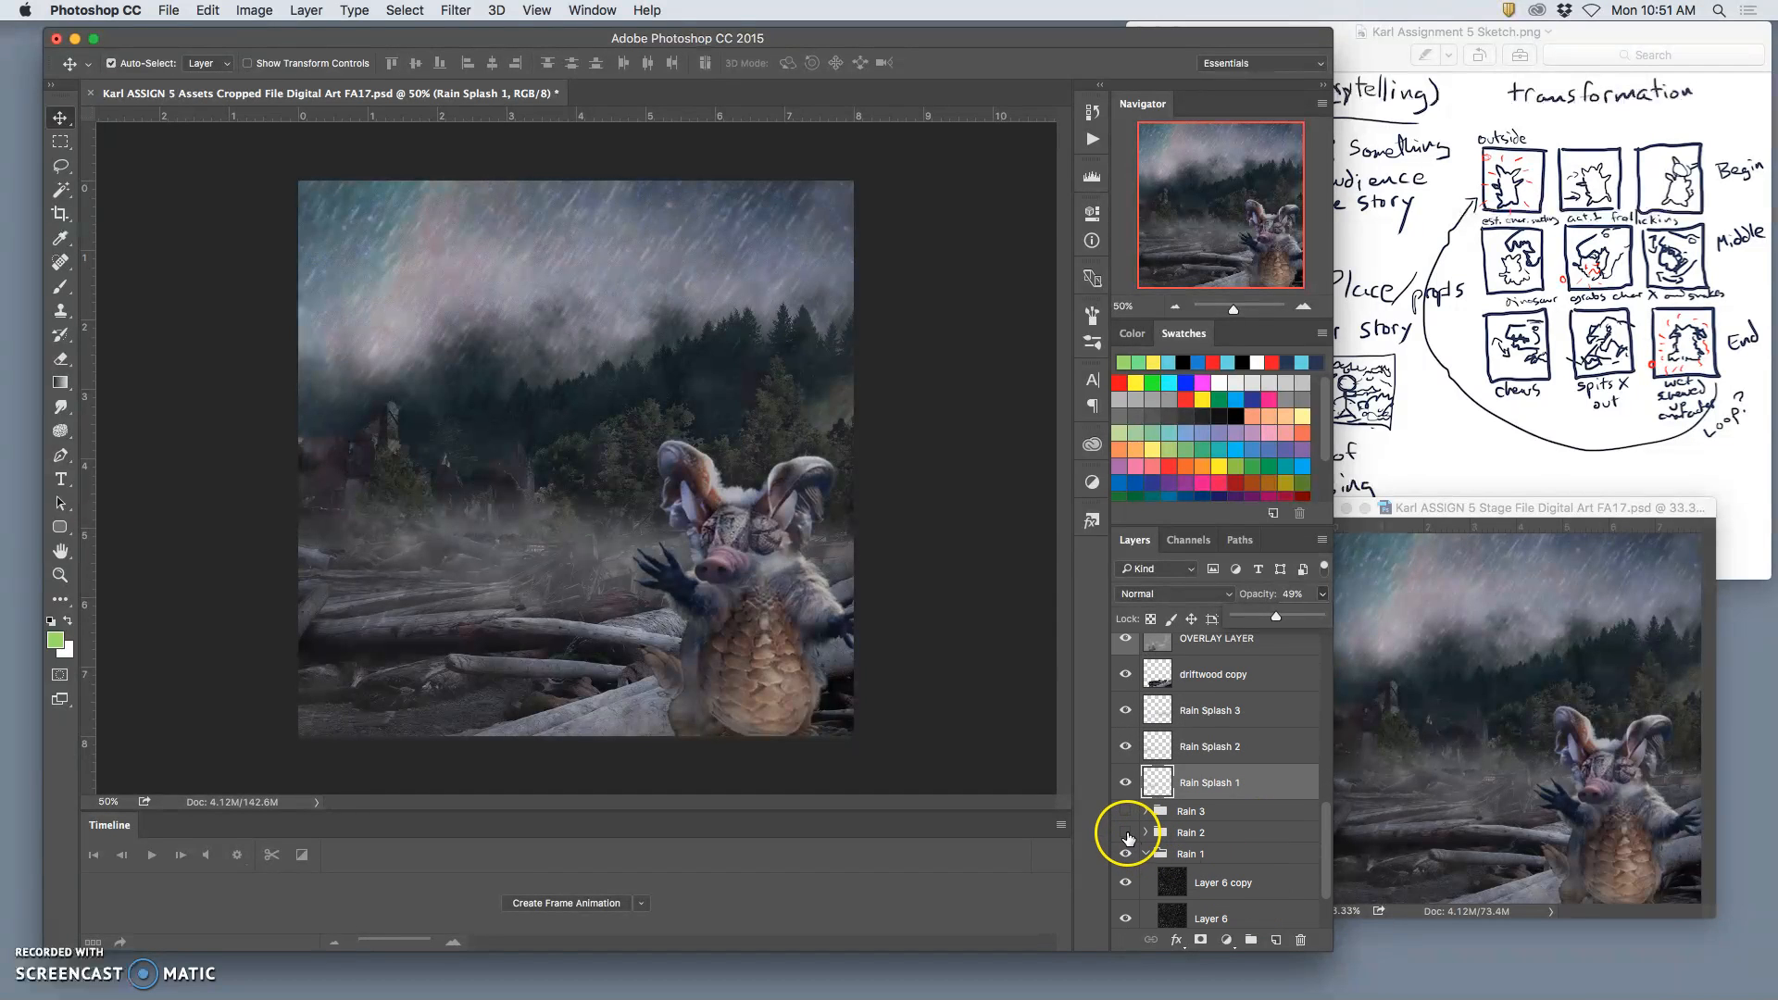
click(1125, 832)
click(1145, 834)
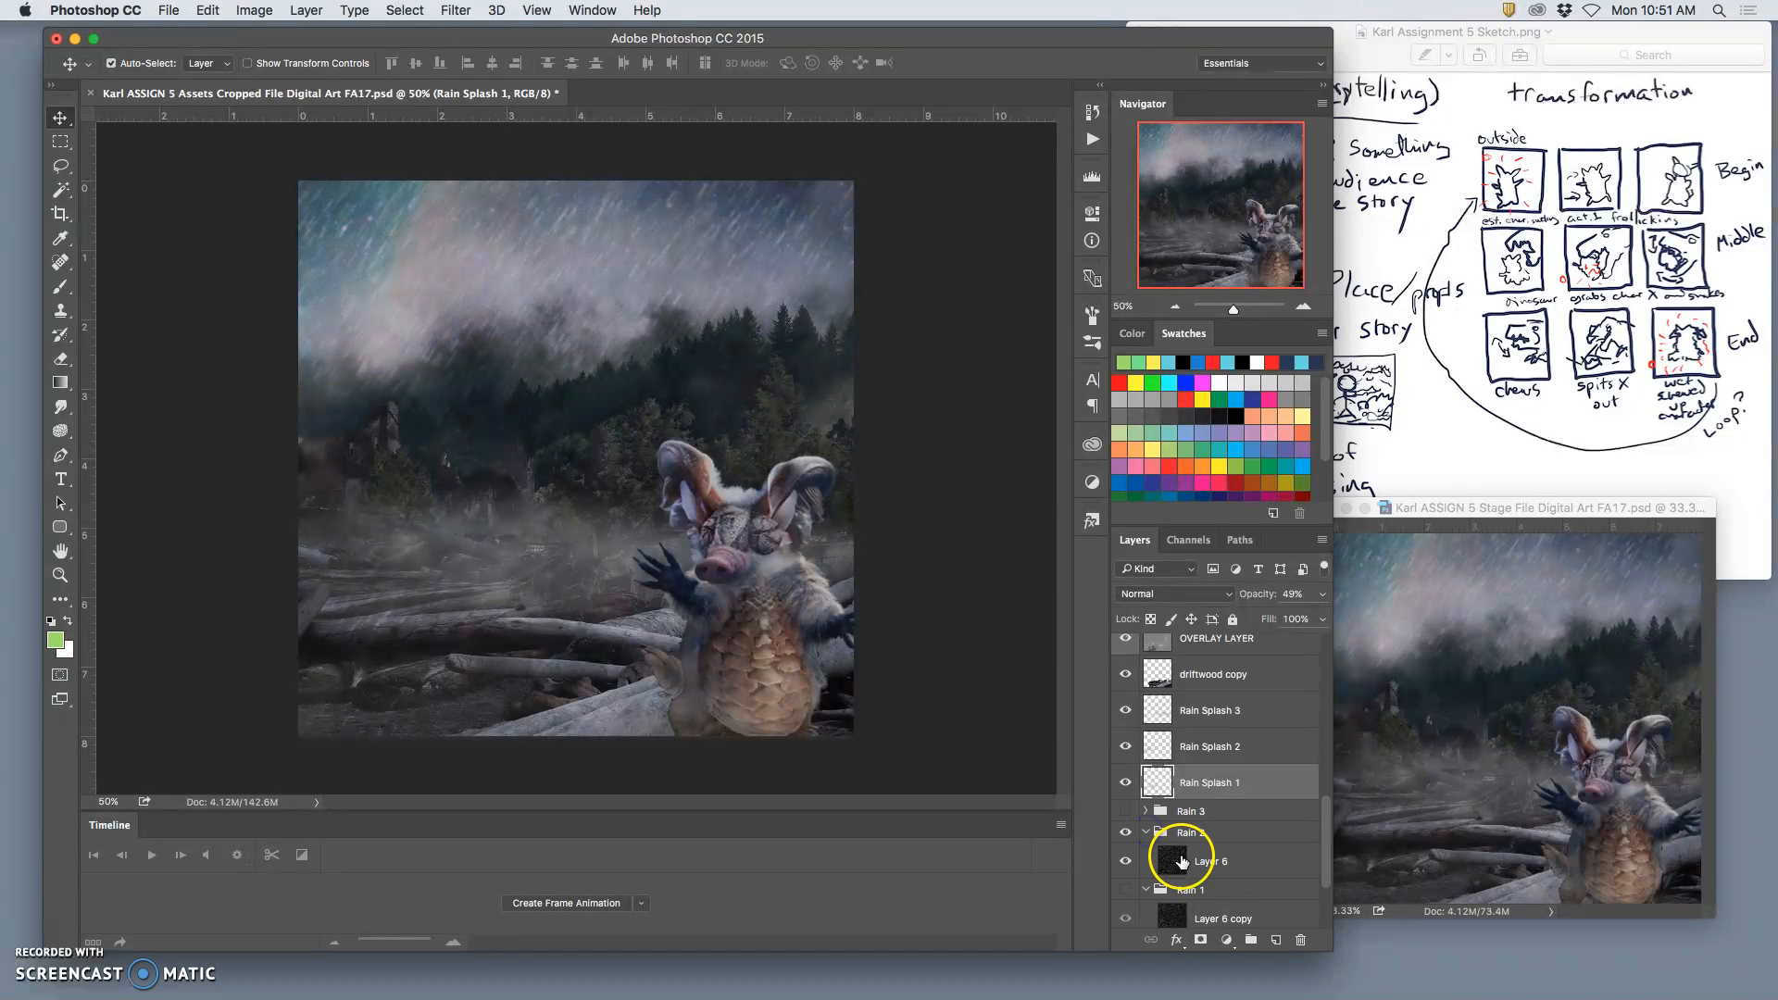
Step: Duplicate Layer 6 in the Rain 2 group with the copy at about 24% opacity, and collapse the Rain 2 and Rain 1 groups
click(1181, 862)
key(super+j)
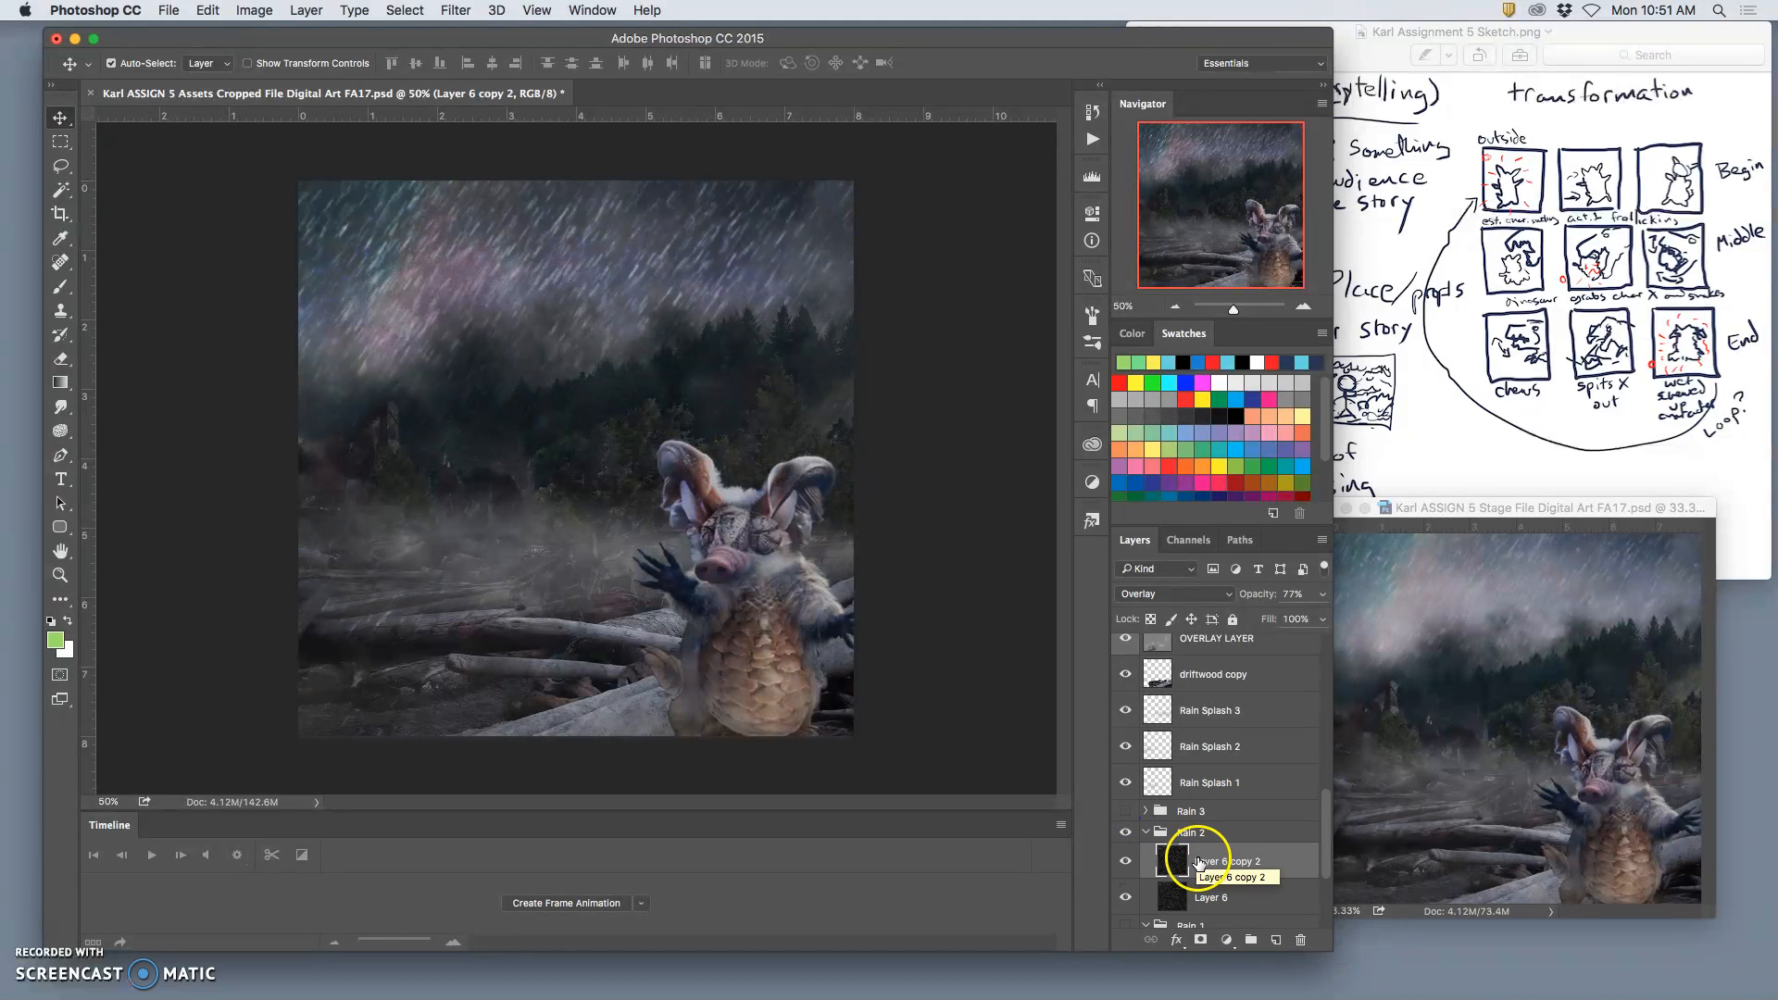
click(1322, 593)
drag(1302, 615, 1264, 622)
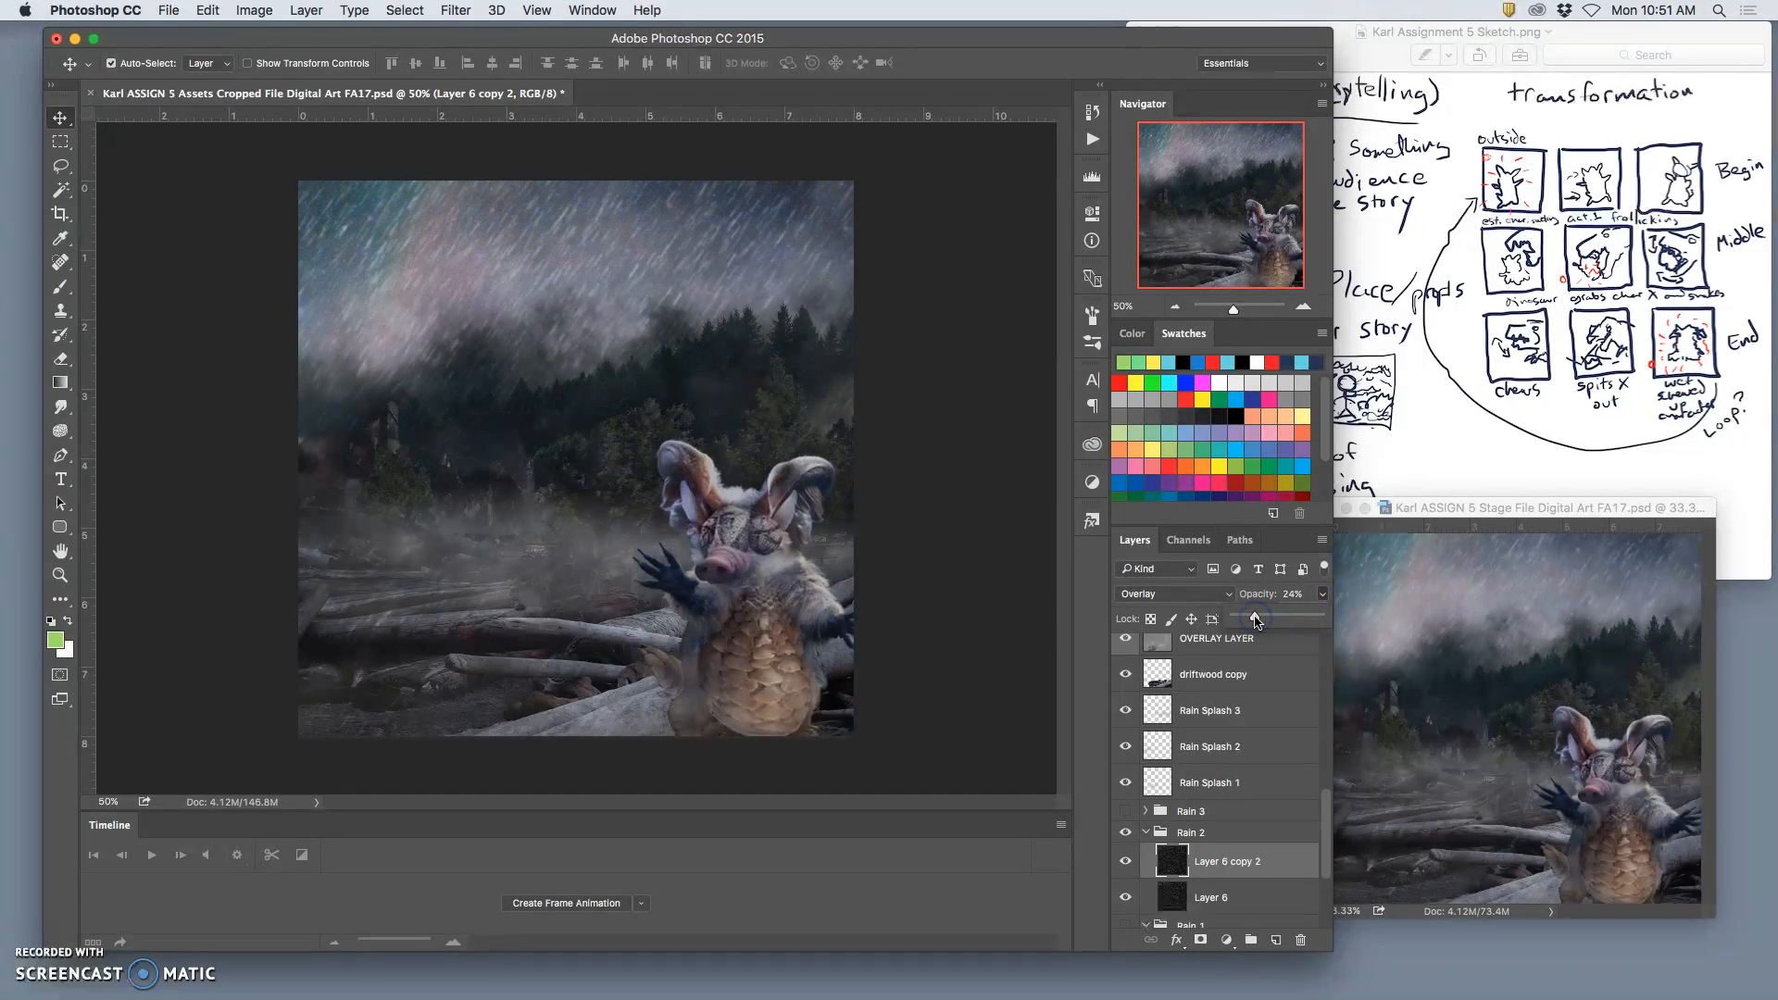
click(1171, 832)
click(1146, 832)
click(1146, 773)
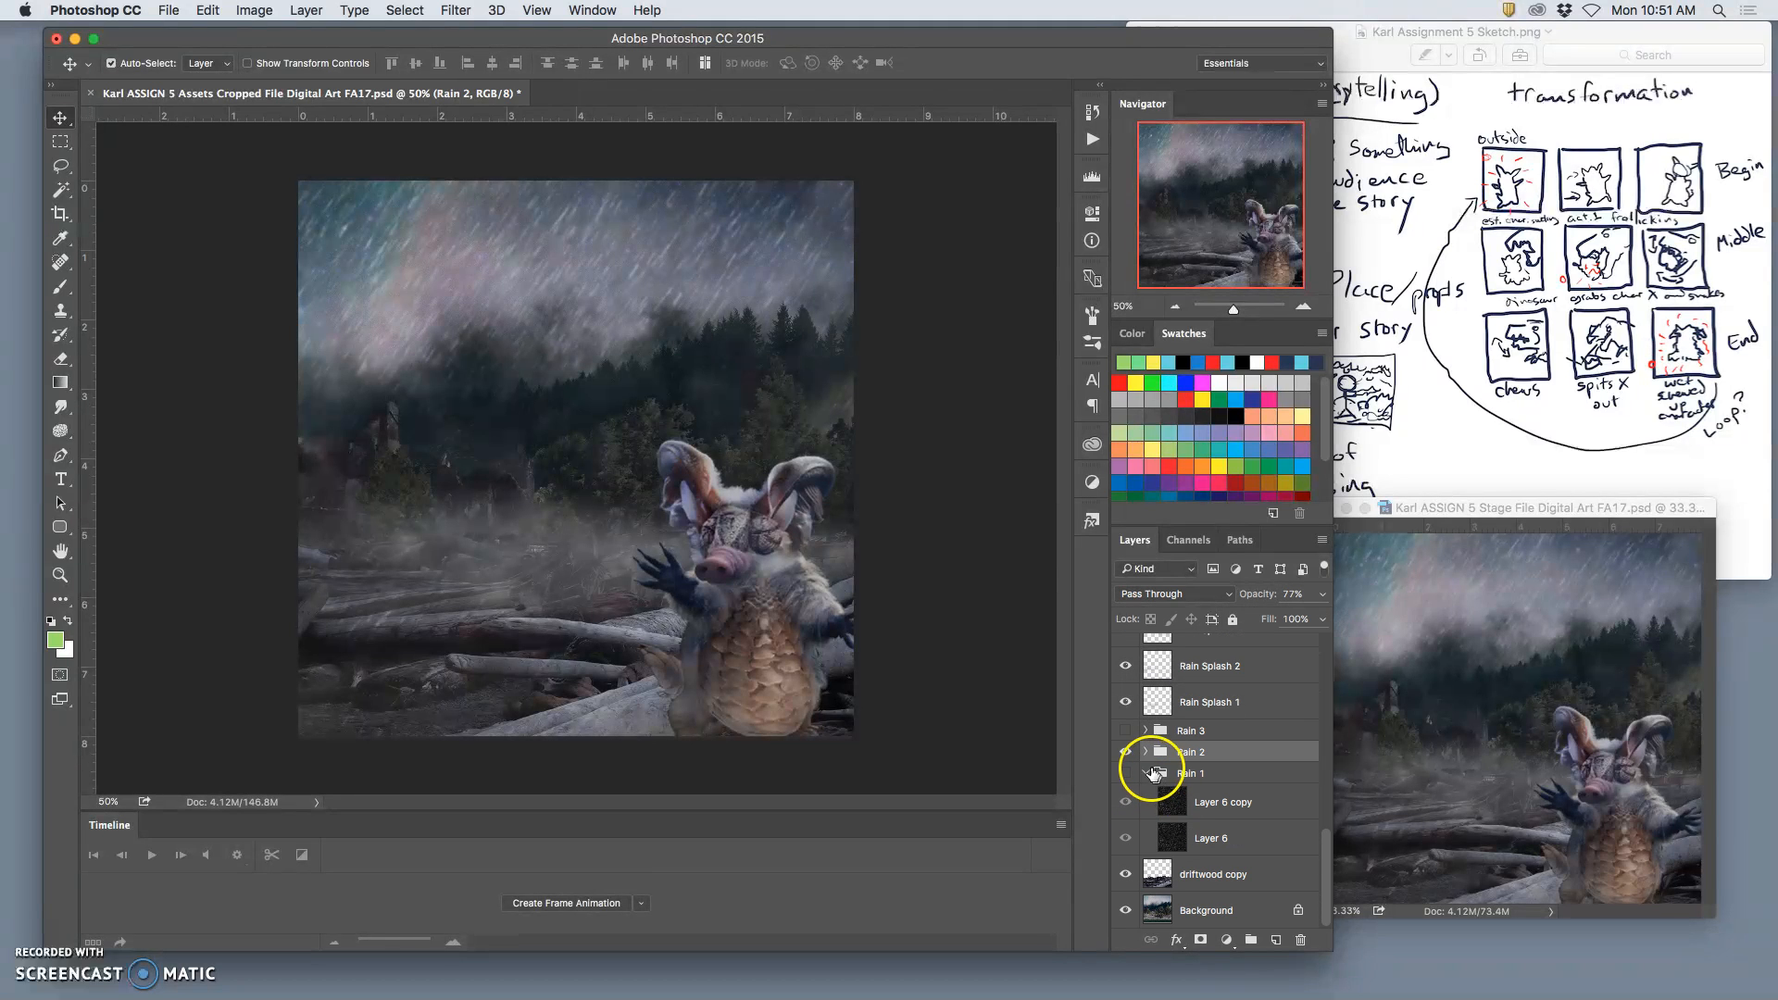
Step: Merge all visible layers into a new layer above eyelids copy 4, keeping the original layers
scroll(1208, 785, up, 10)
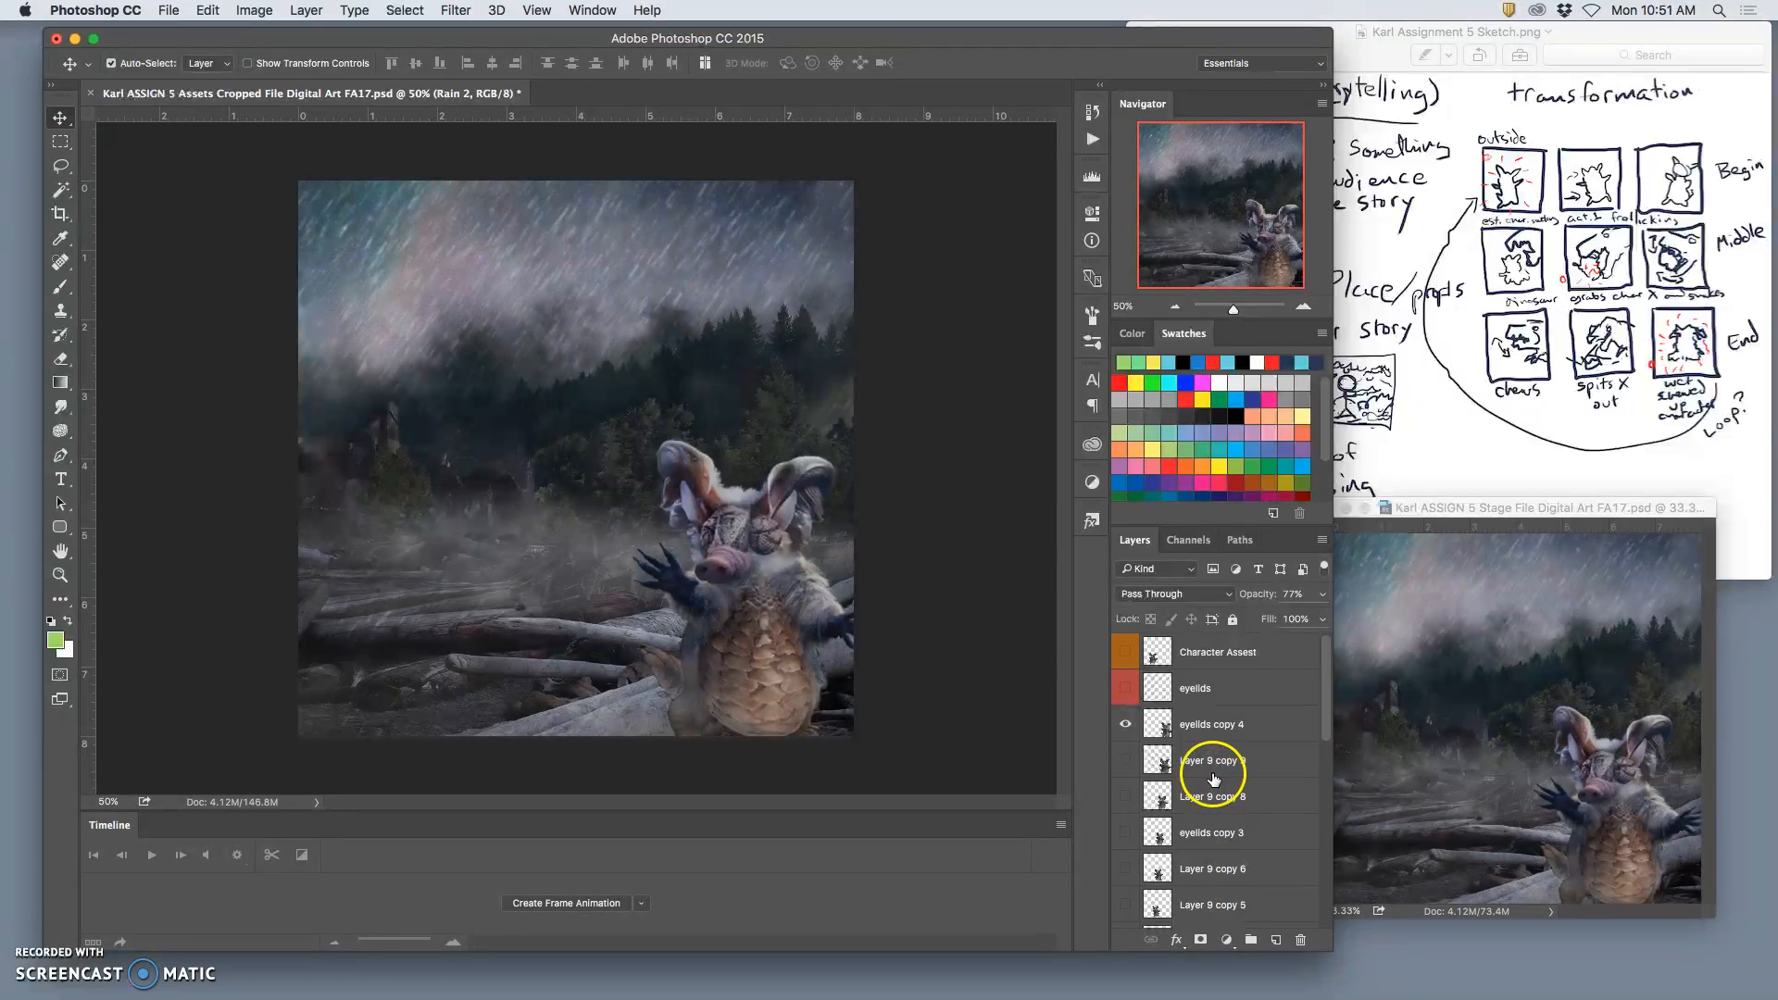
click(1197, 730)
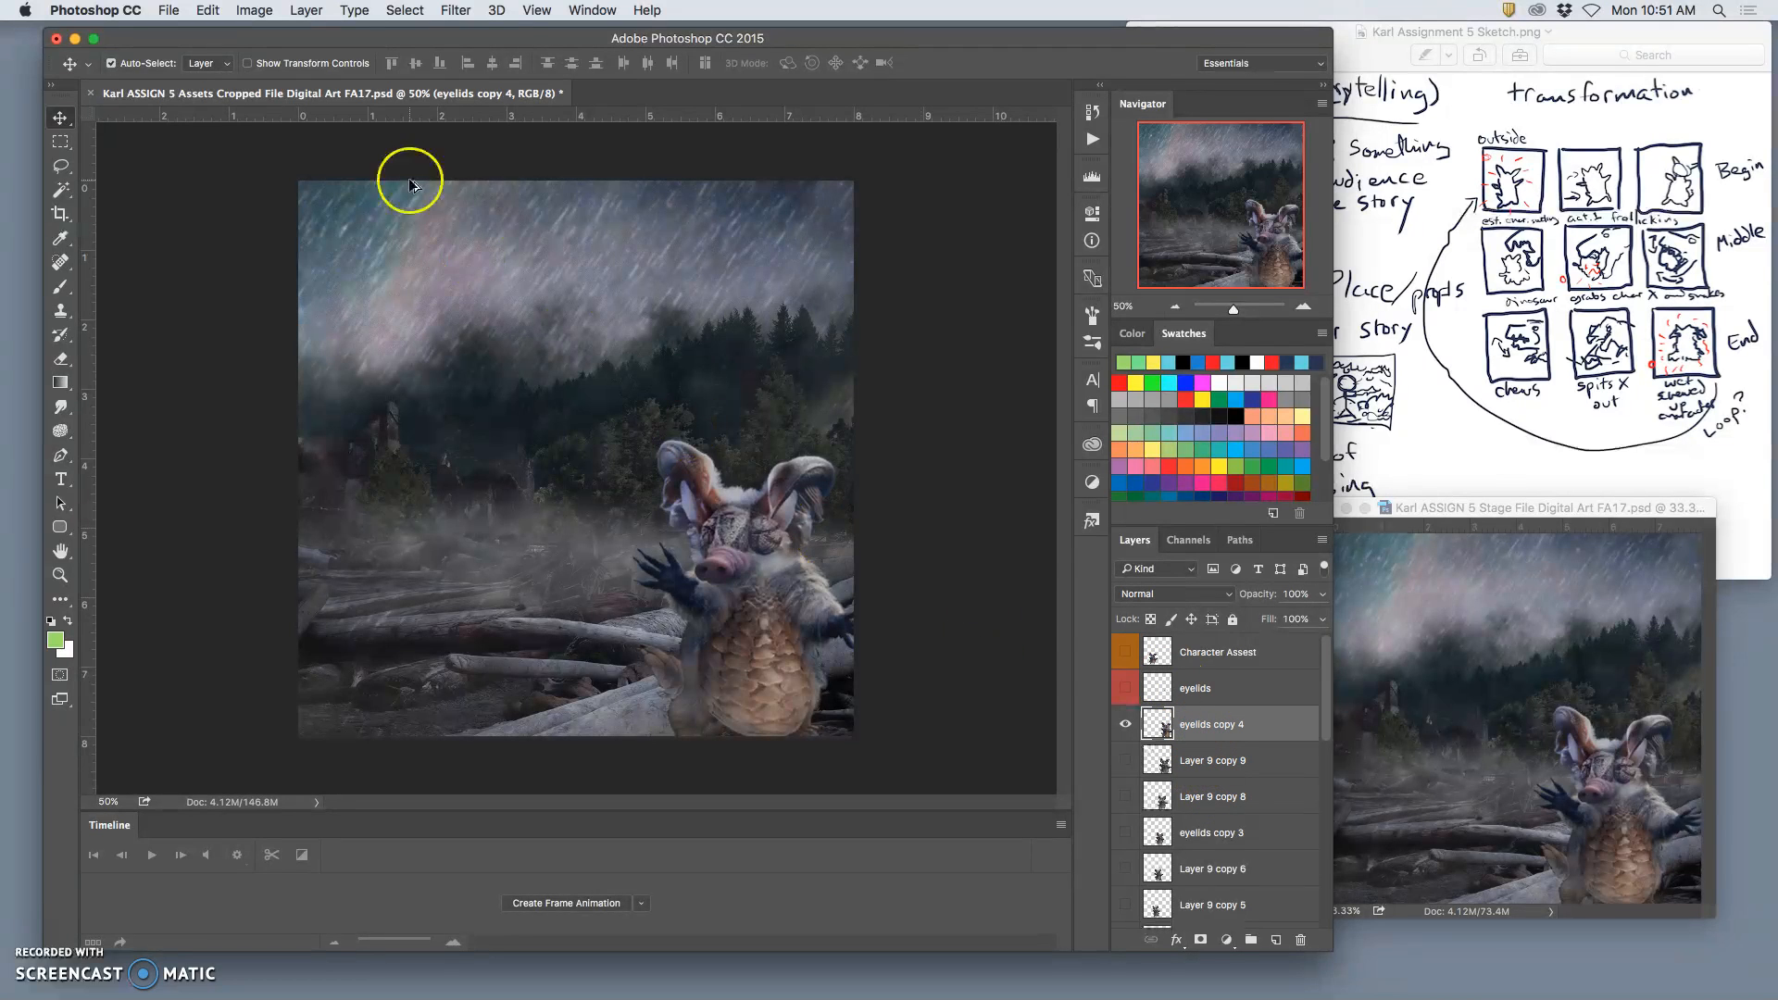
click(306, 10)
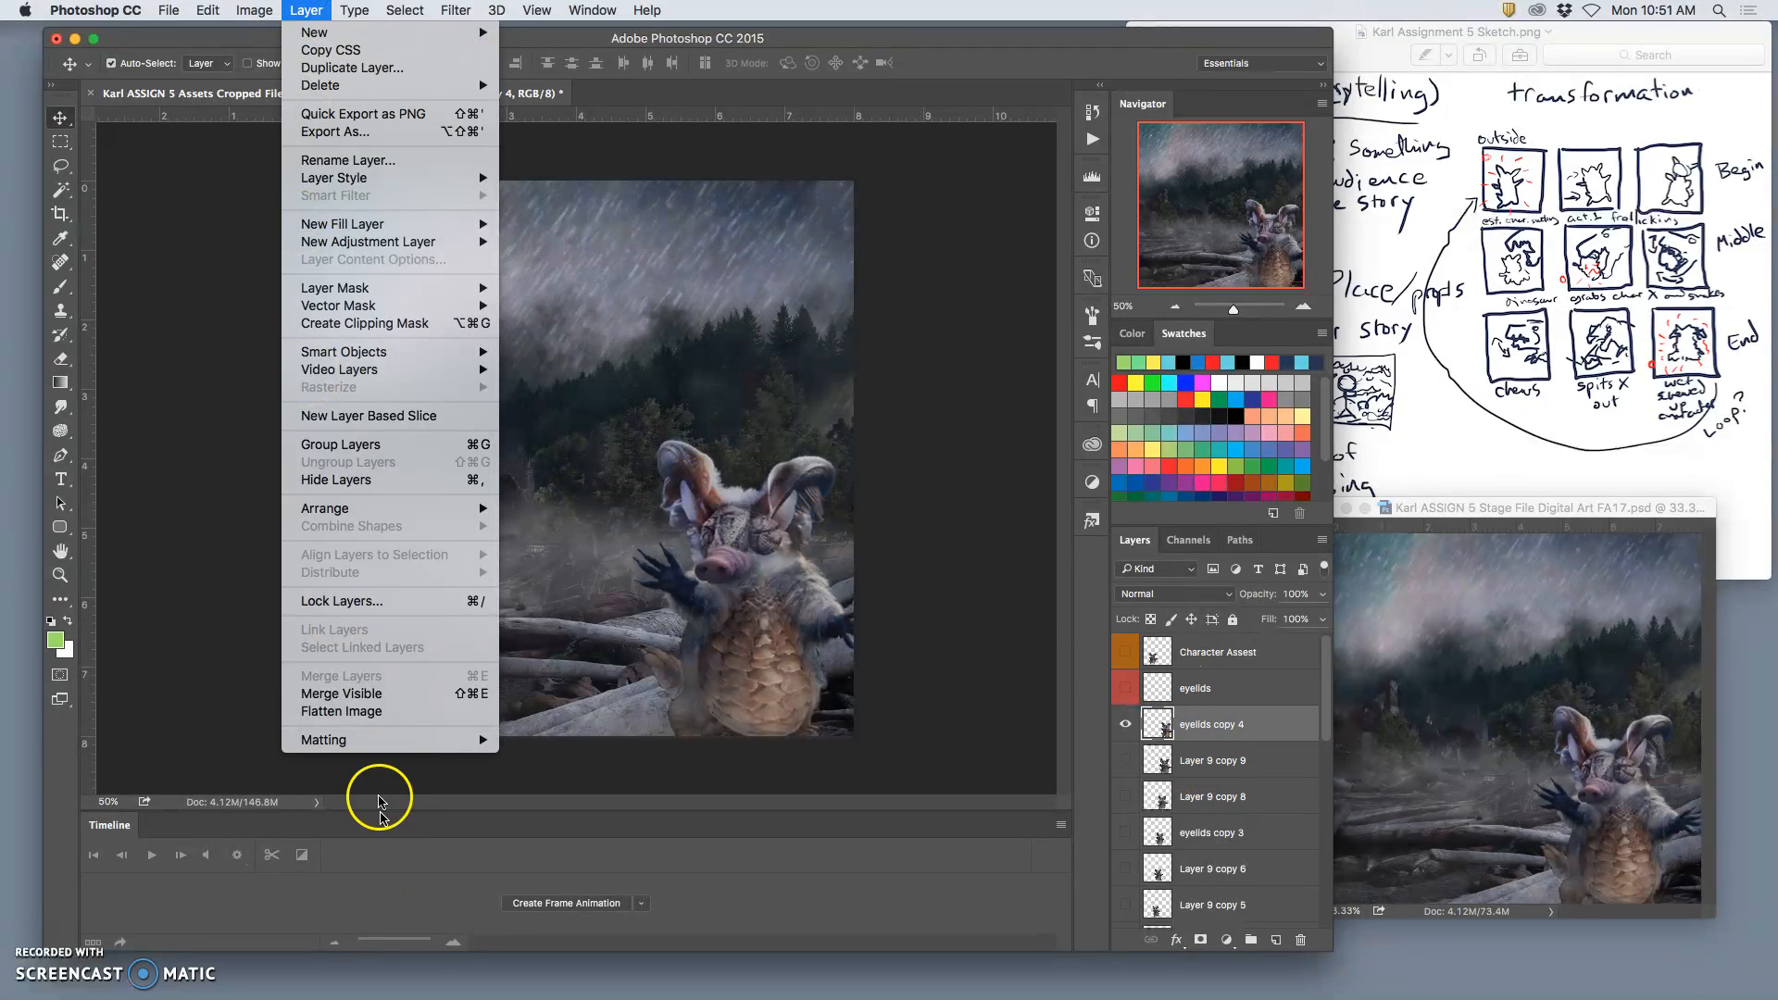
alt+click(340, 693)
Step: Copy the entire merged frame and paste it into the Stage file as a new top layer
key(super+a)
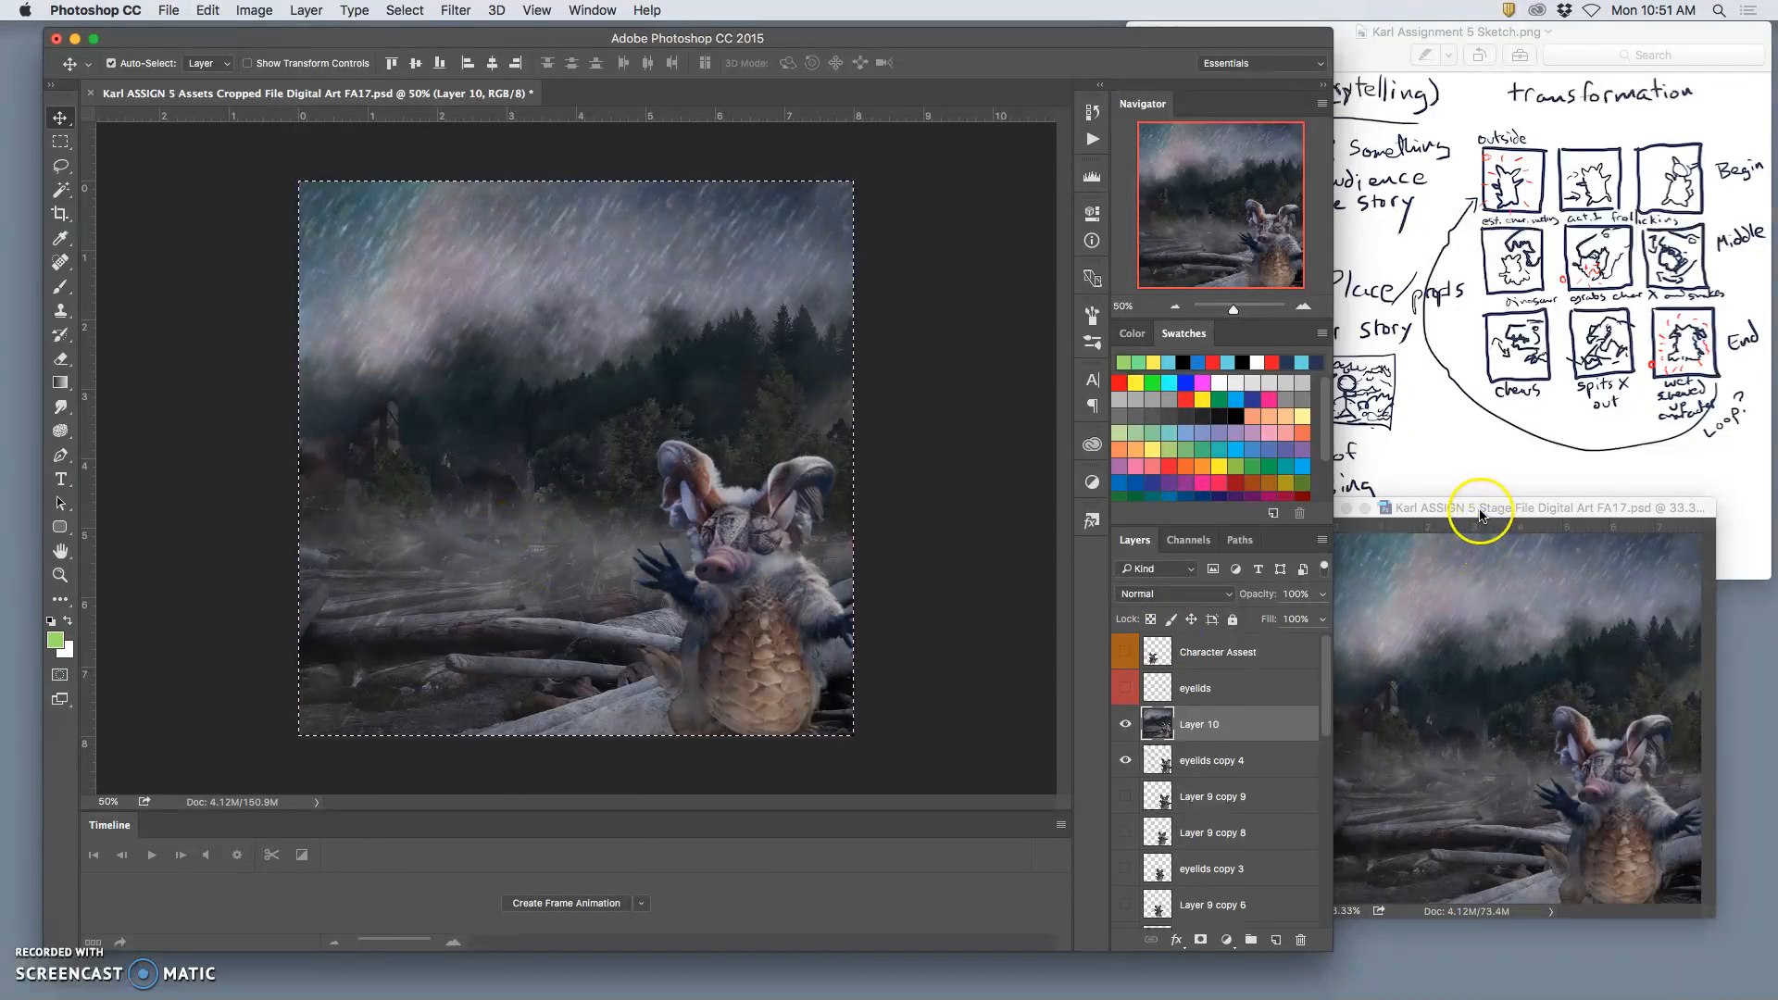
click(1481, 511)
key(super+v)
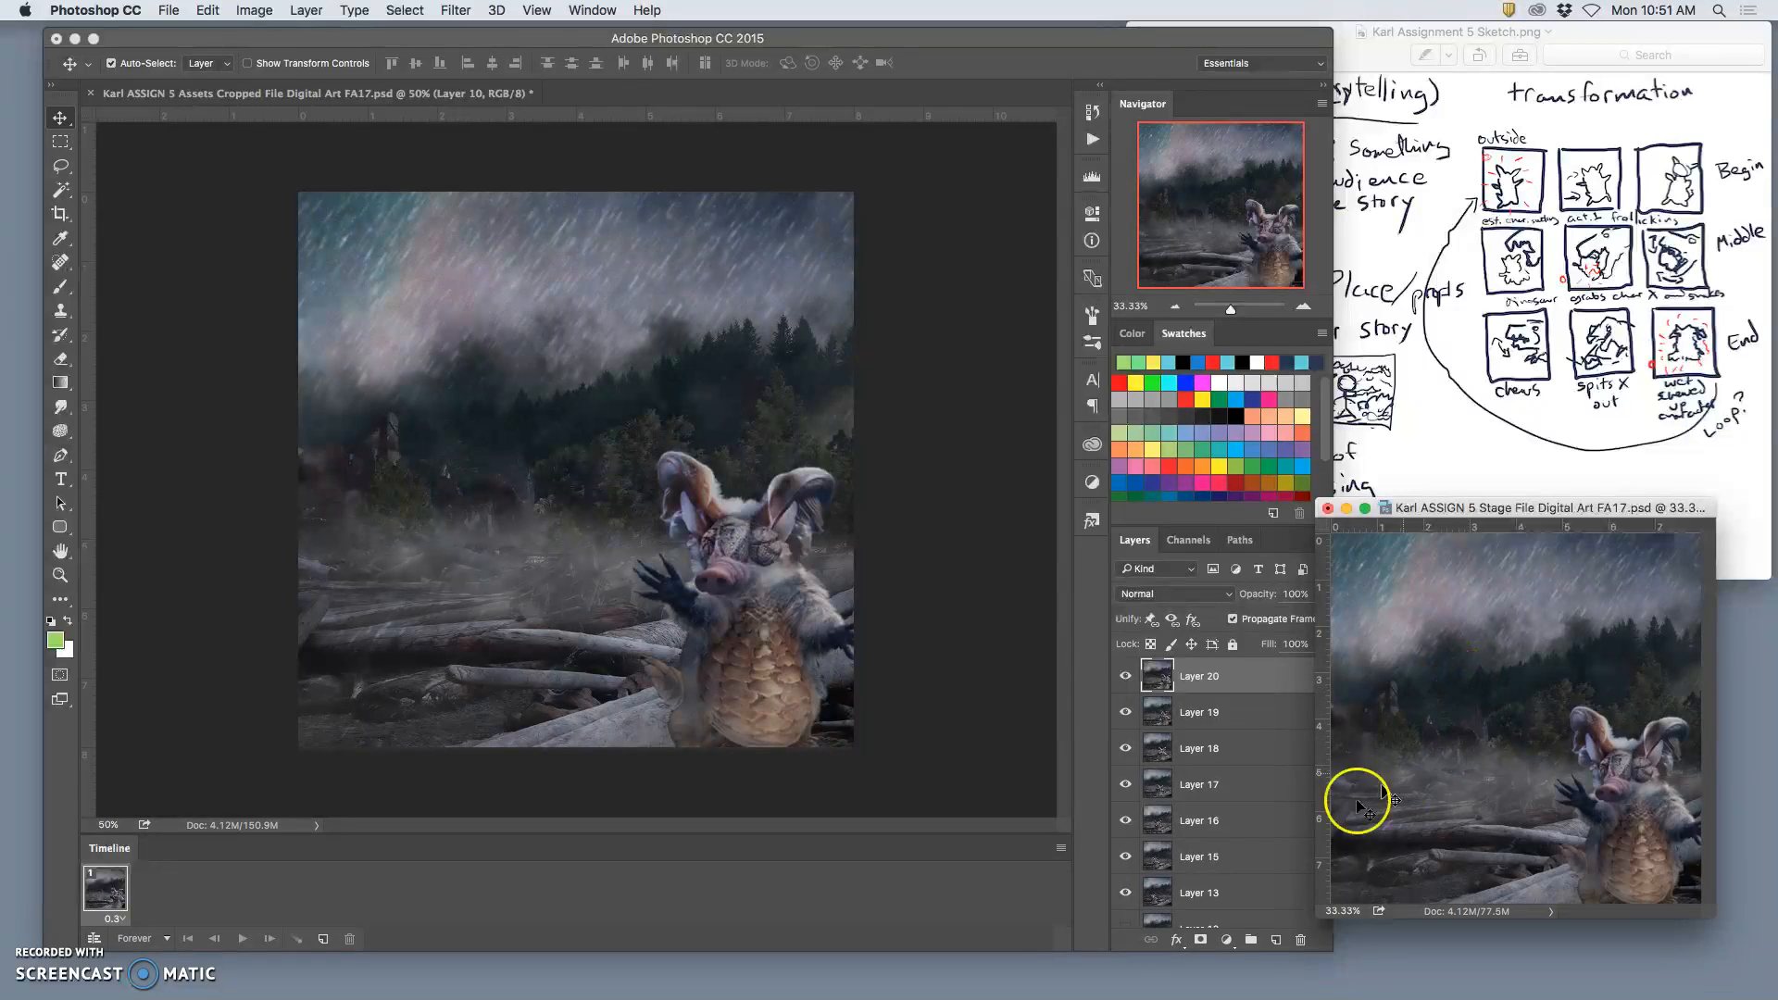
Step: Preview the motion in the Stage file by toggling Layer 20 and Layer 19 off and on against the frames below
click(1125, 677)
click(1126, 677)
click(1126, 677)
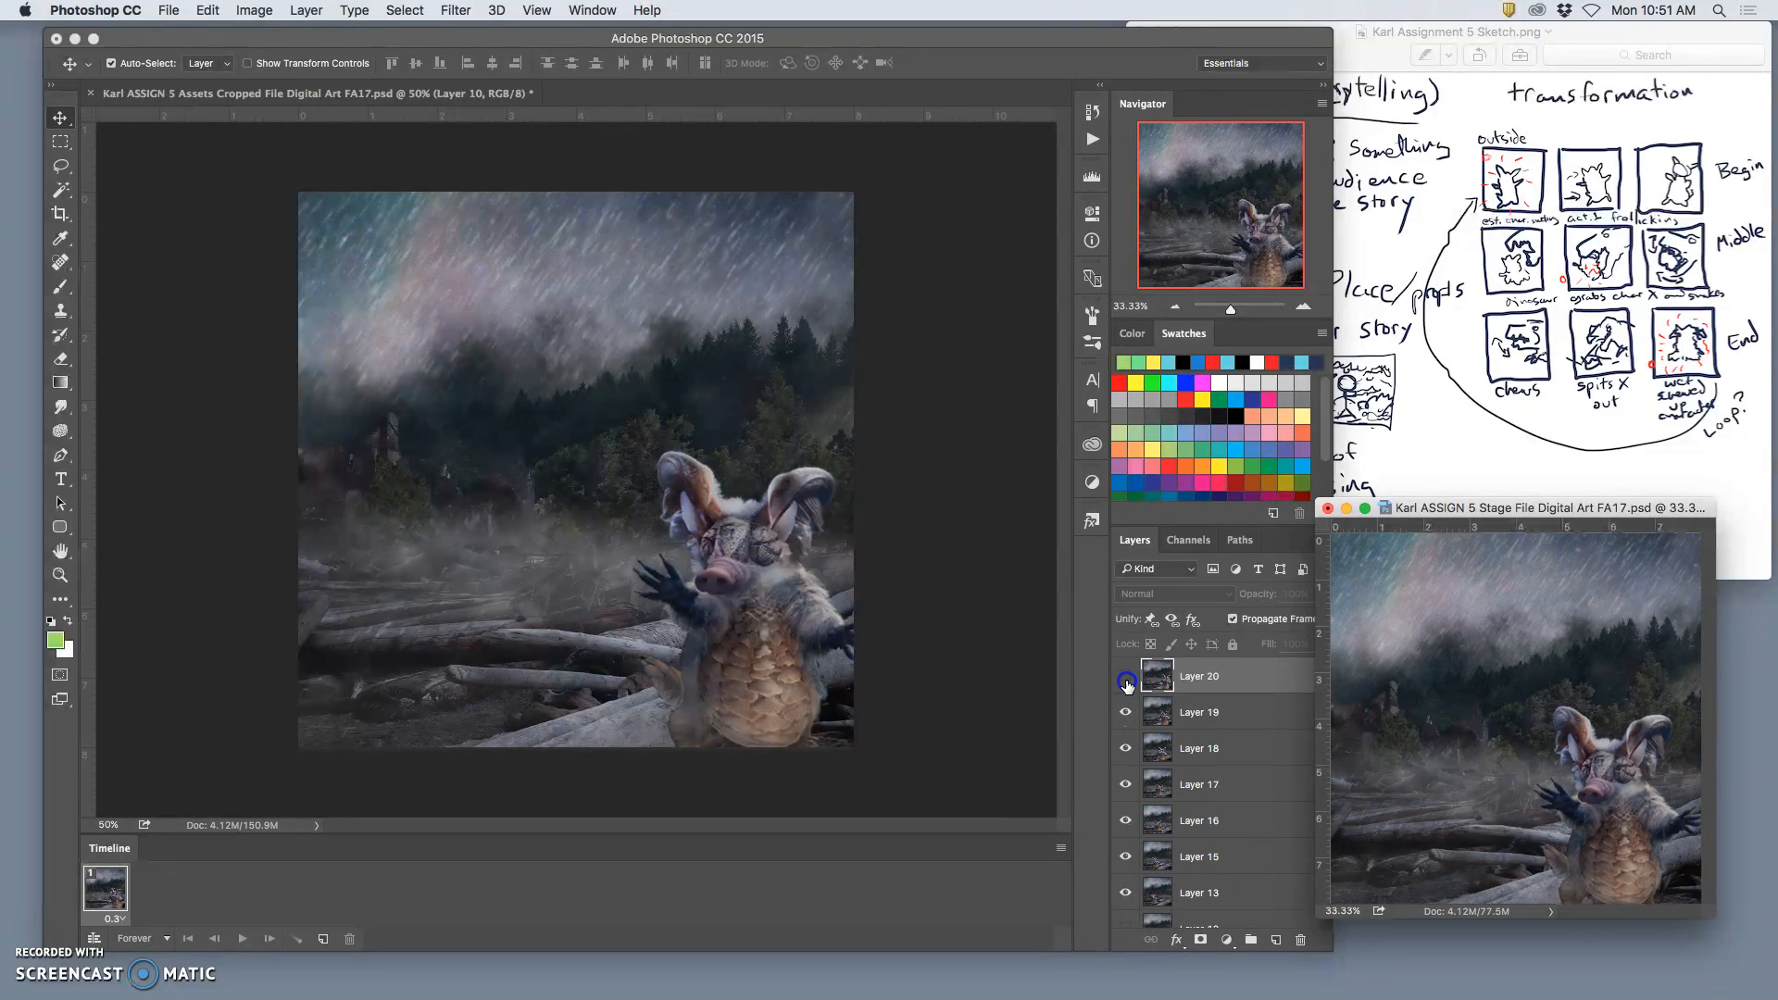
click(1126, 679)
click(1123, 683)
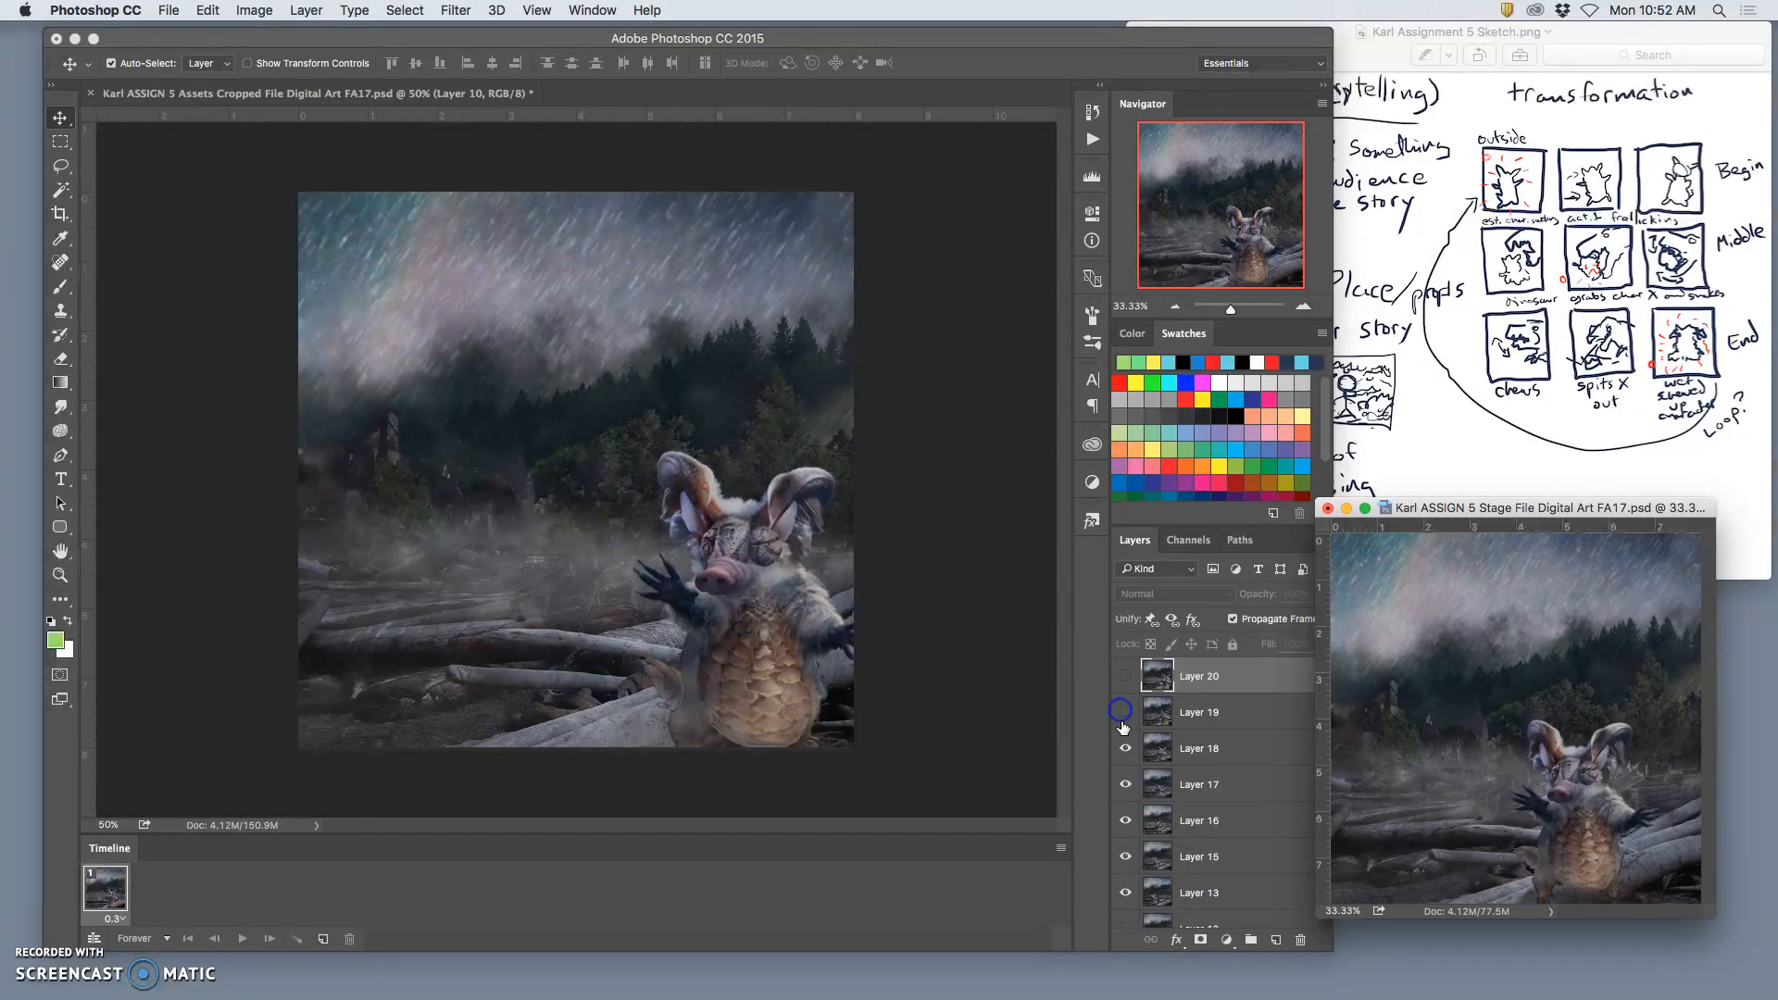
click(1125, 685)
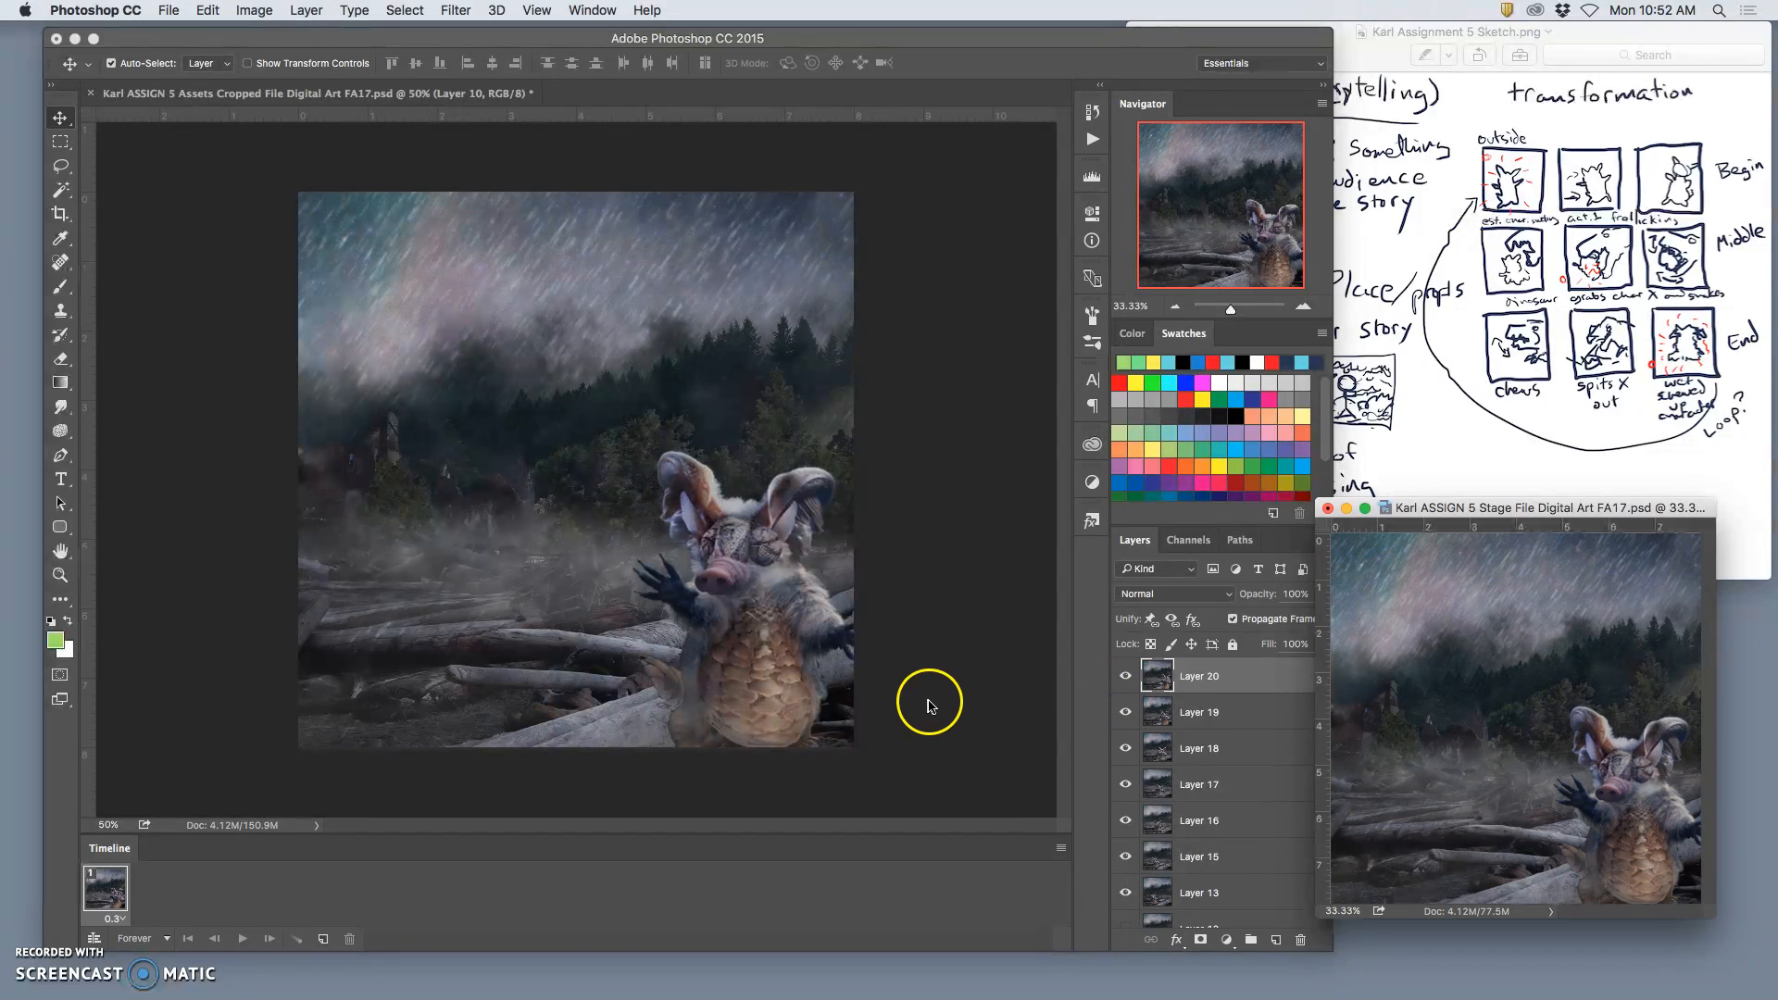
Step: Return to the Assets file, clear the selection and delete the merged Layer 10
click(926, 704)
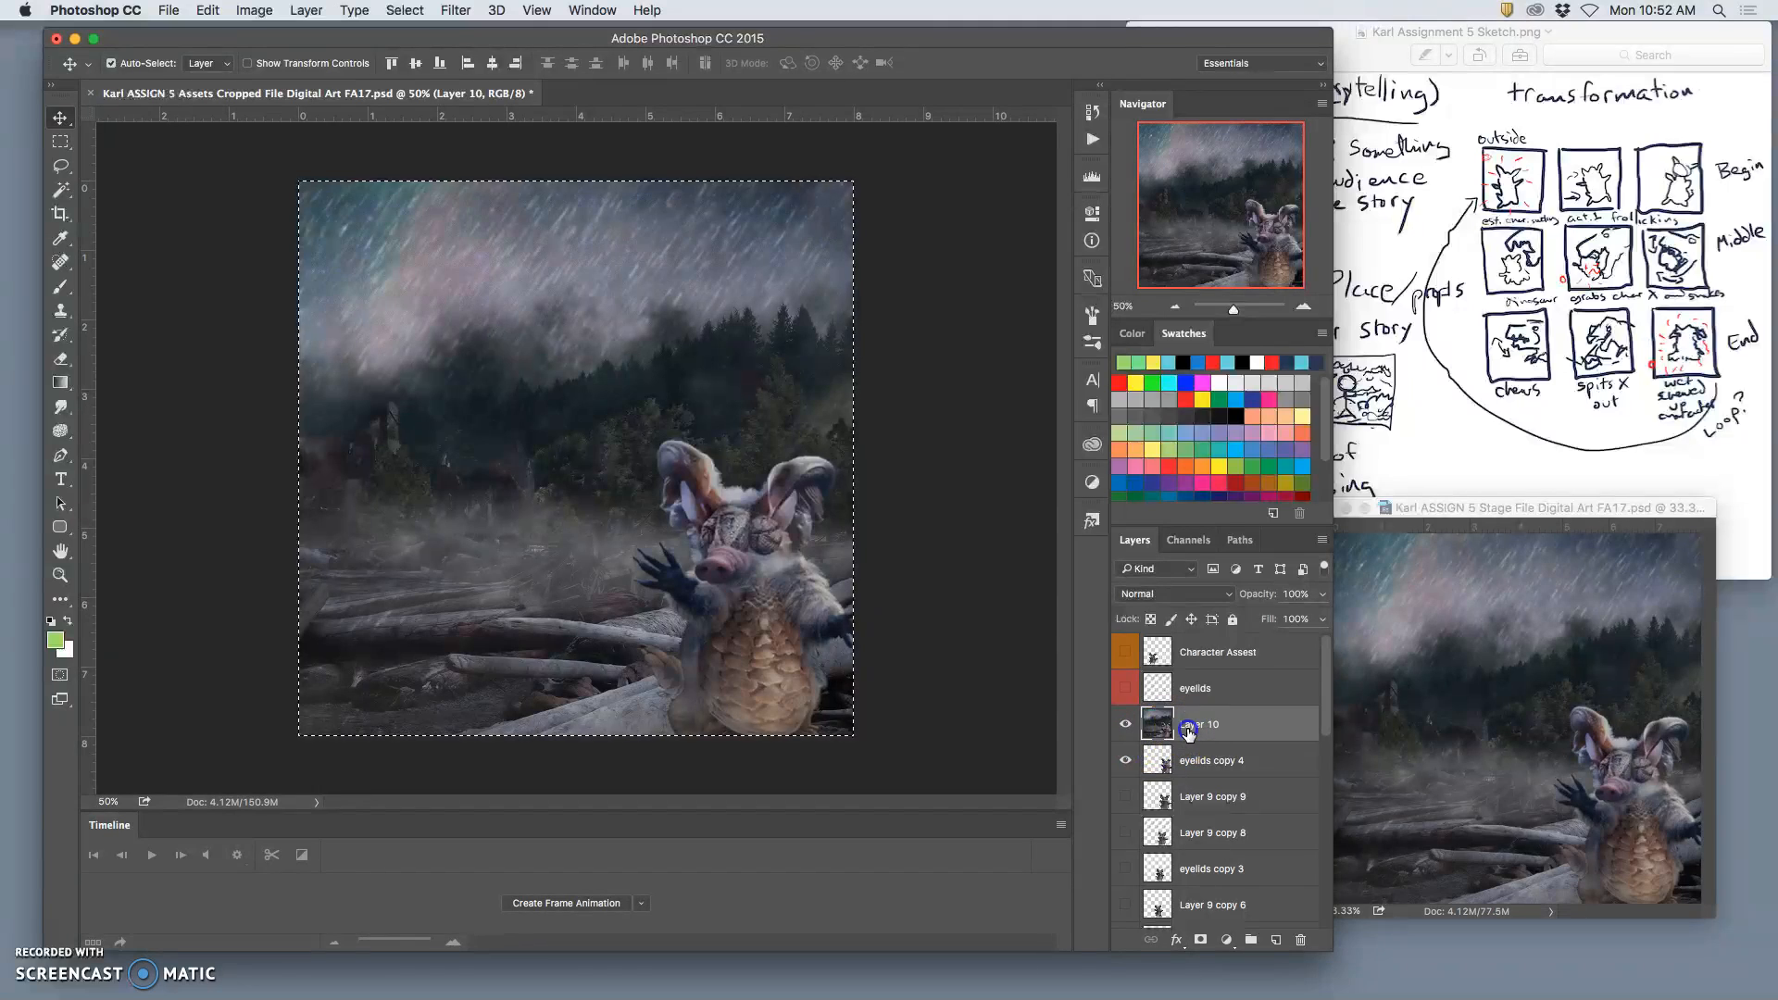
key(super+a)
key(super+d)
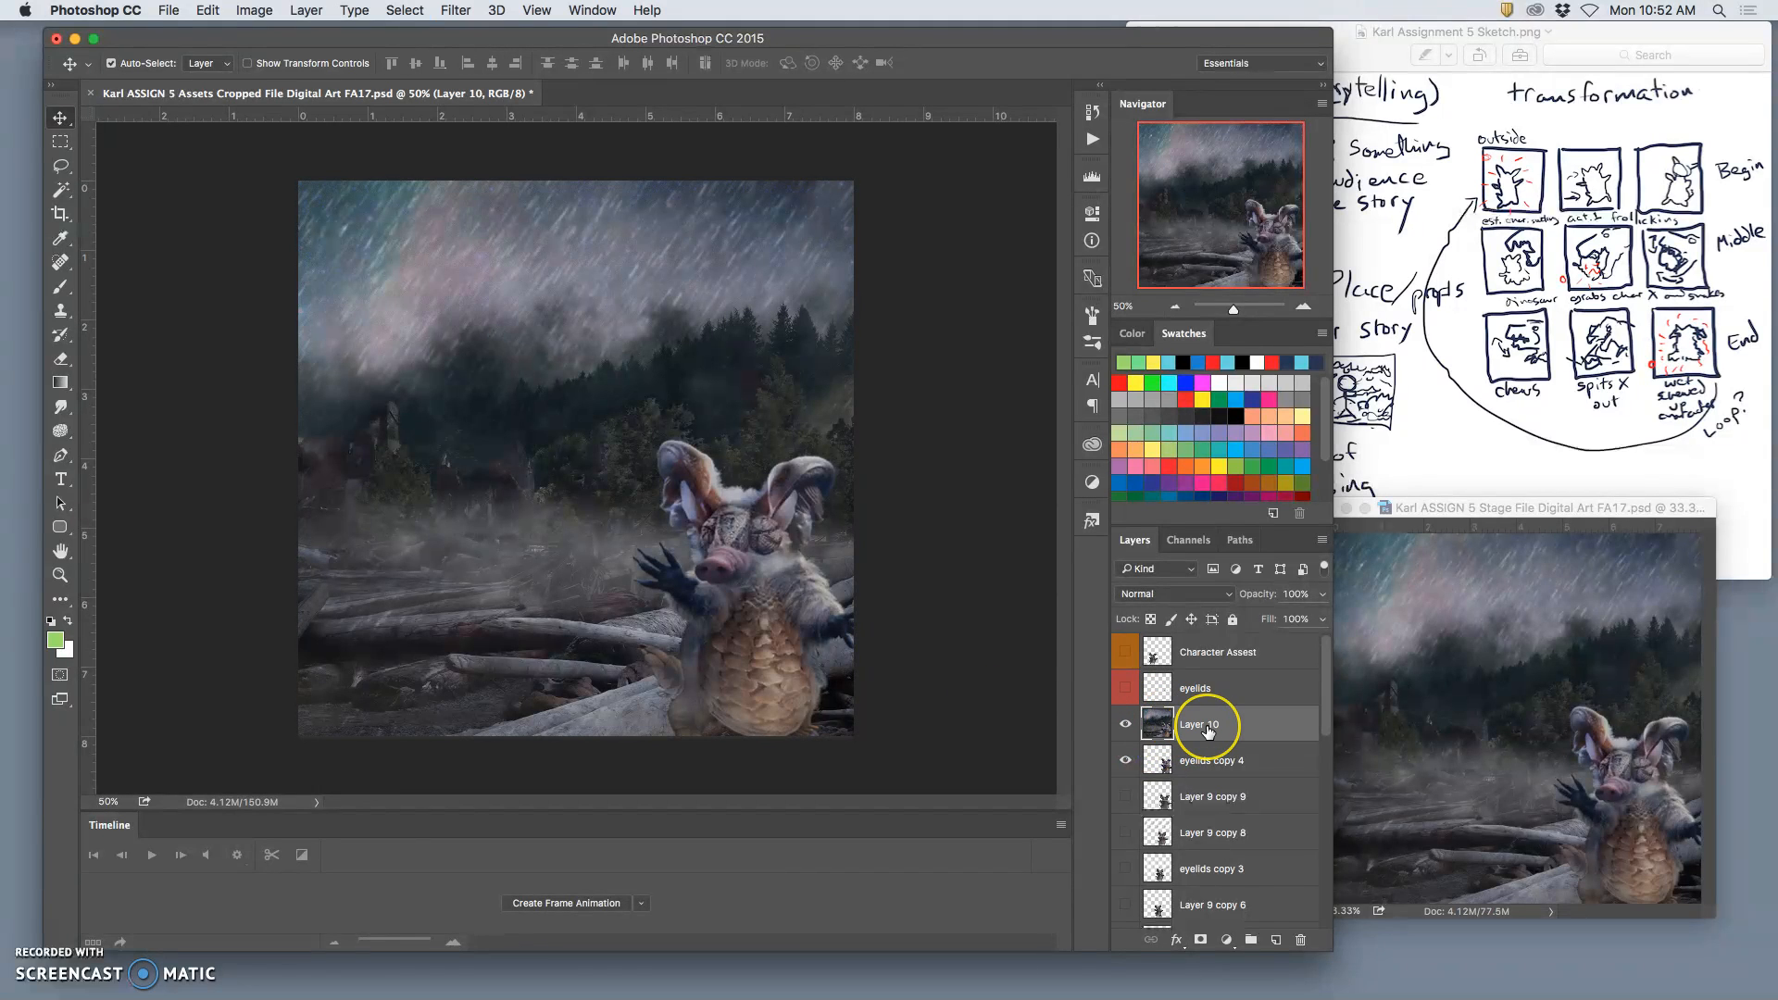
key(Delete)
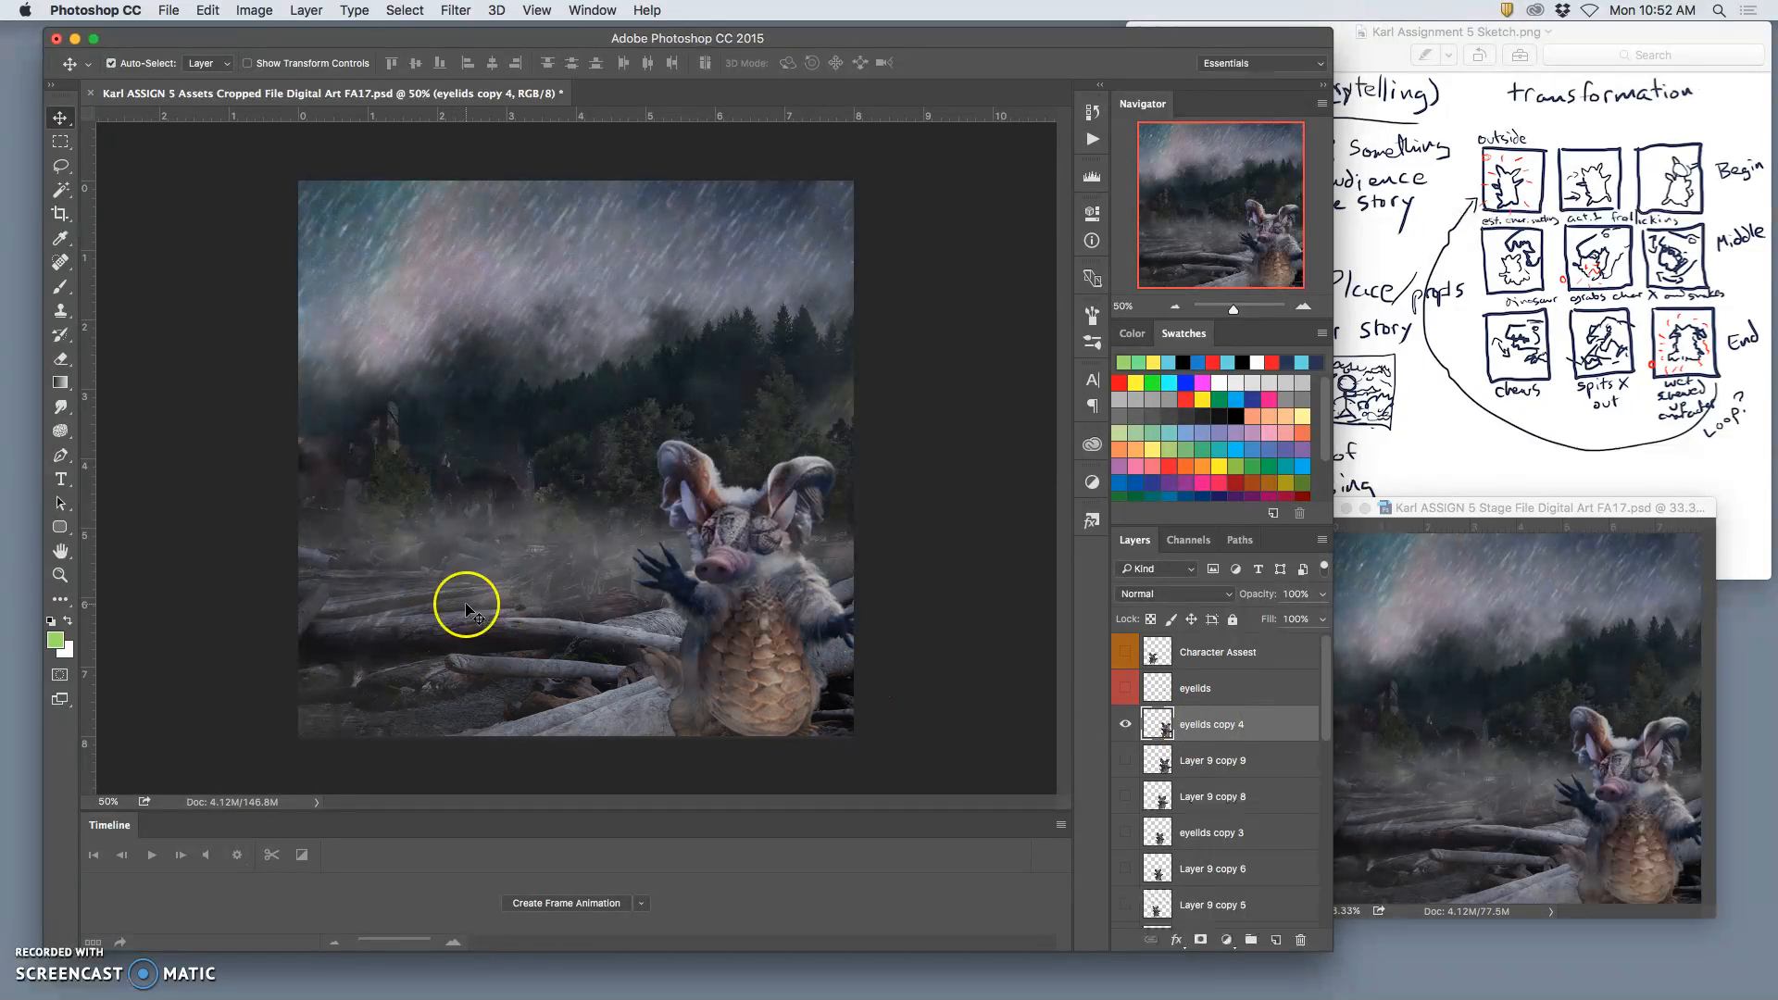
Step: Show Layer 9 copy 9 in place of eyelids copy 4 and make it the active layer
click(1126, 763)
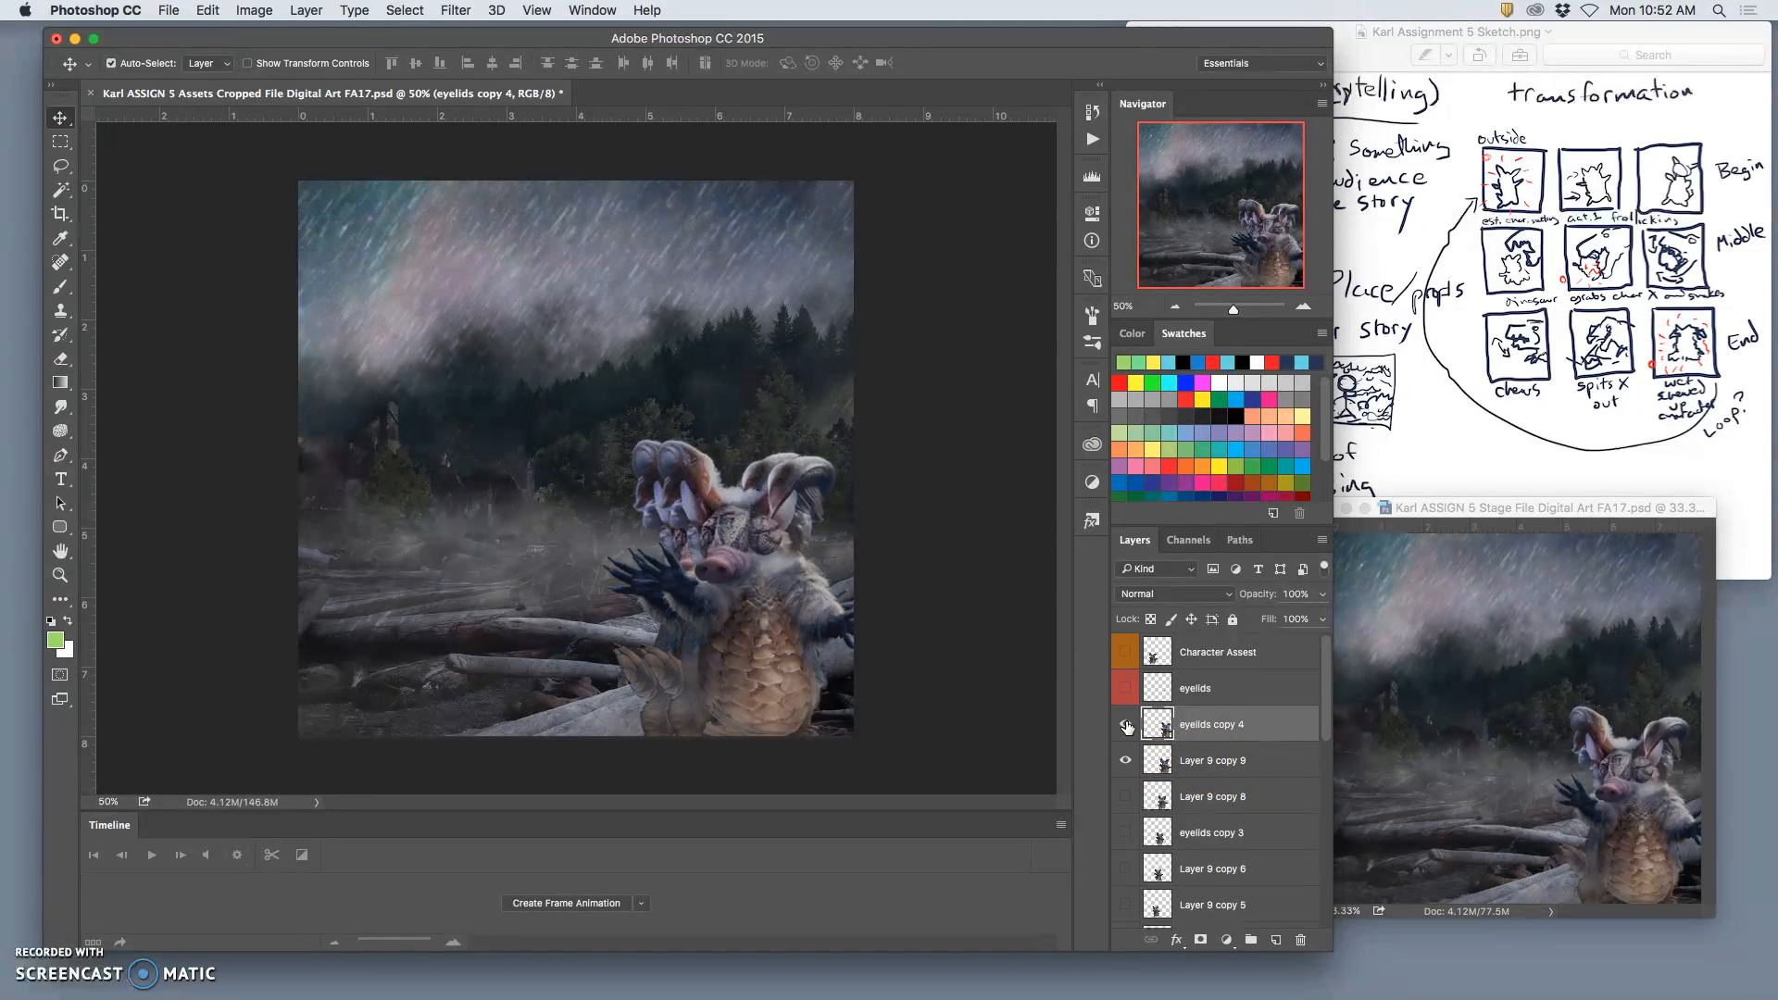
click(1125, 725)
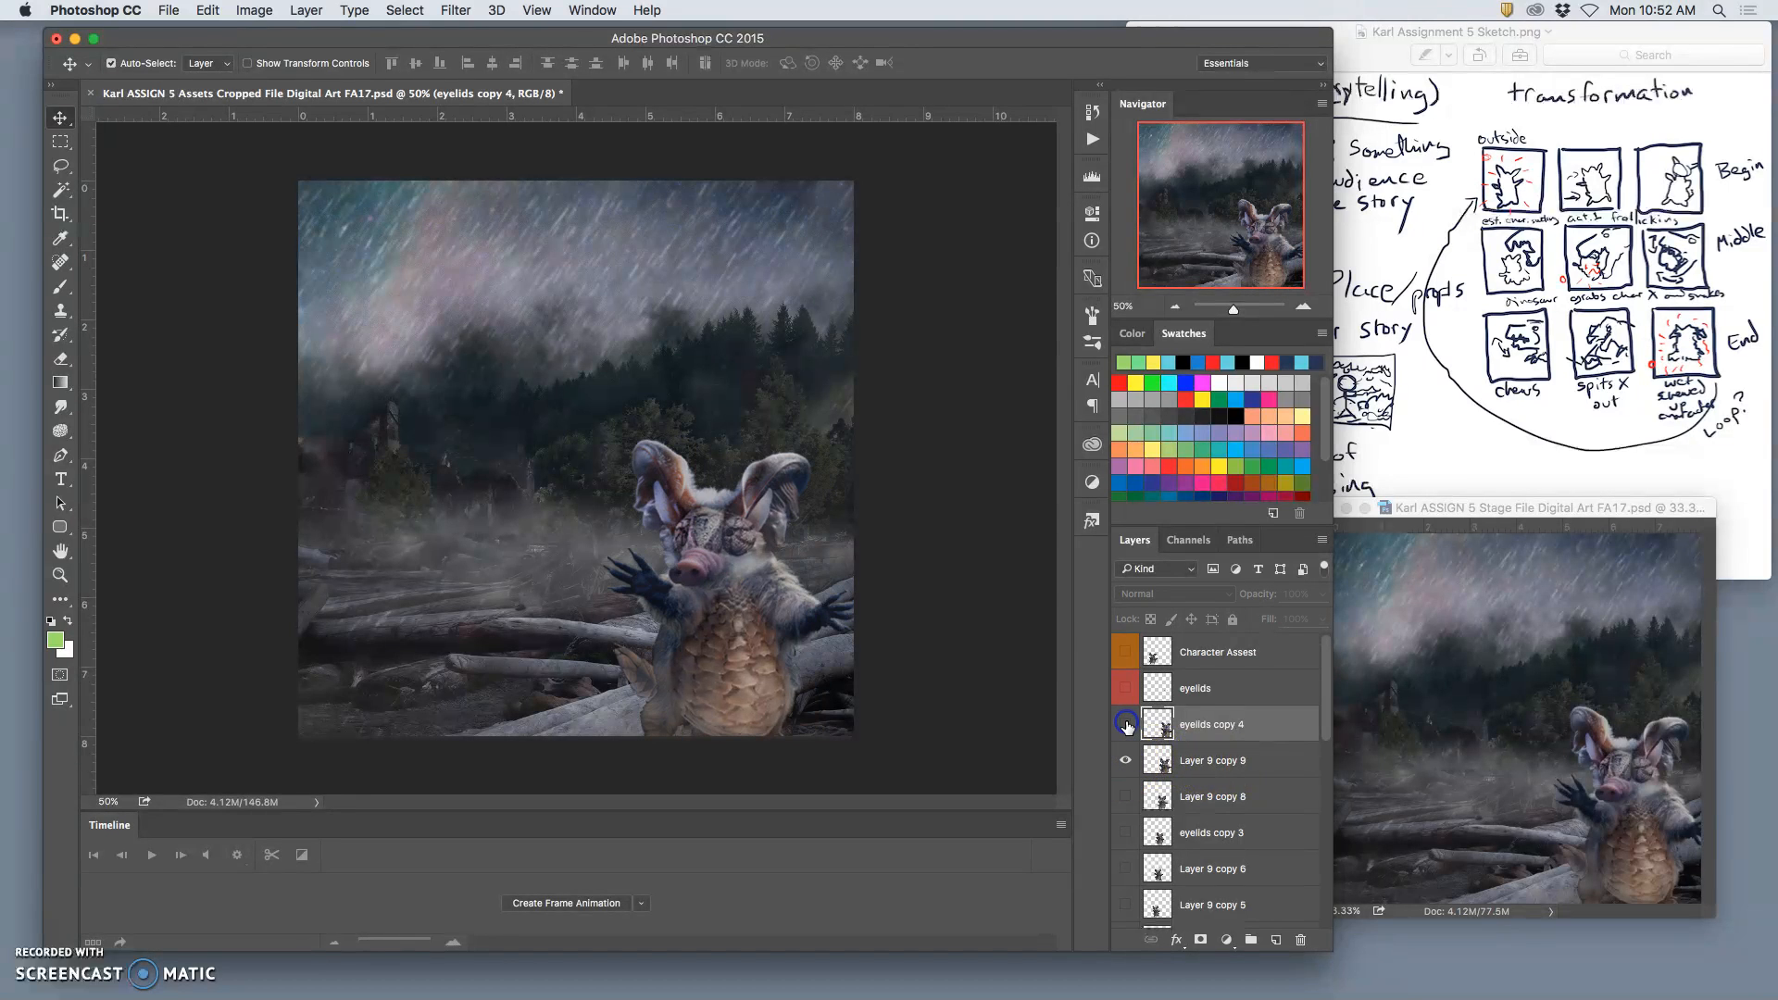
double_click(1205, 761)
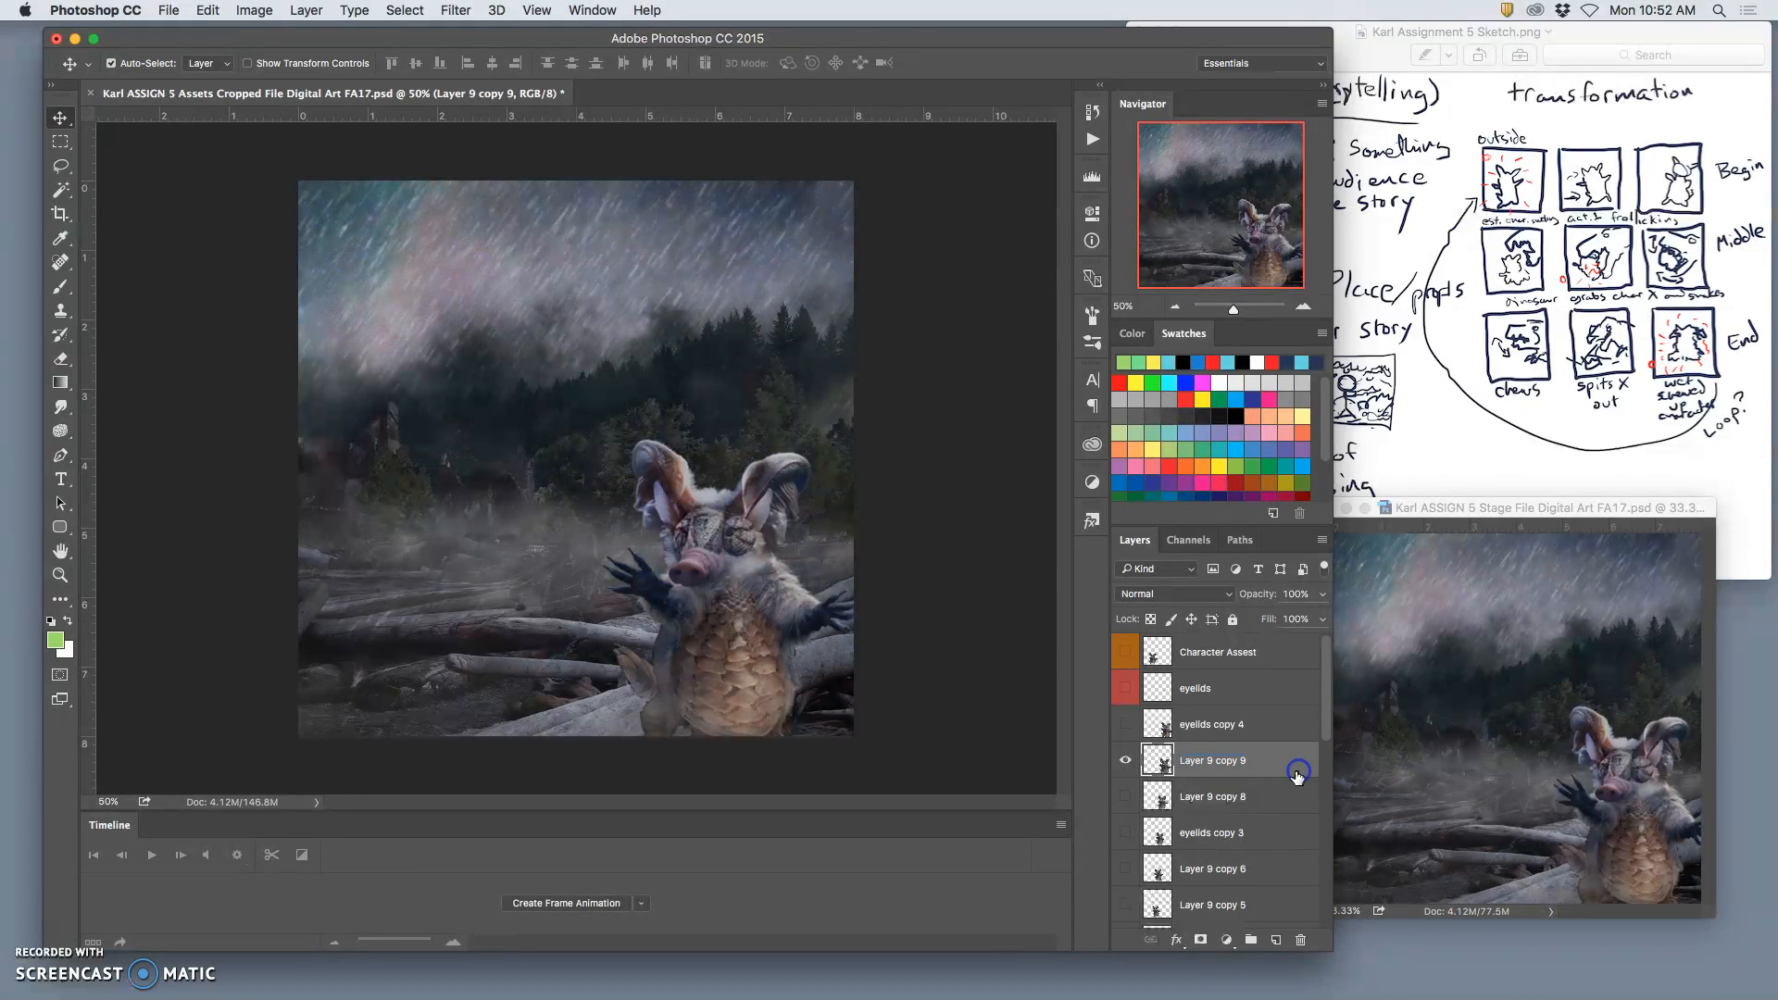
Step: Show the Rain 3 group in place of Rain 2 and expand Rain 3
scroll(1278, 879, down, 5)
scroll(1272, 896, down, 5)
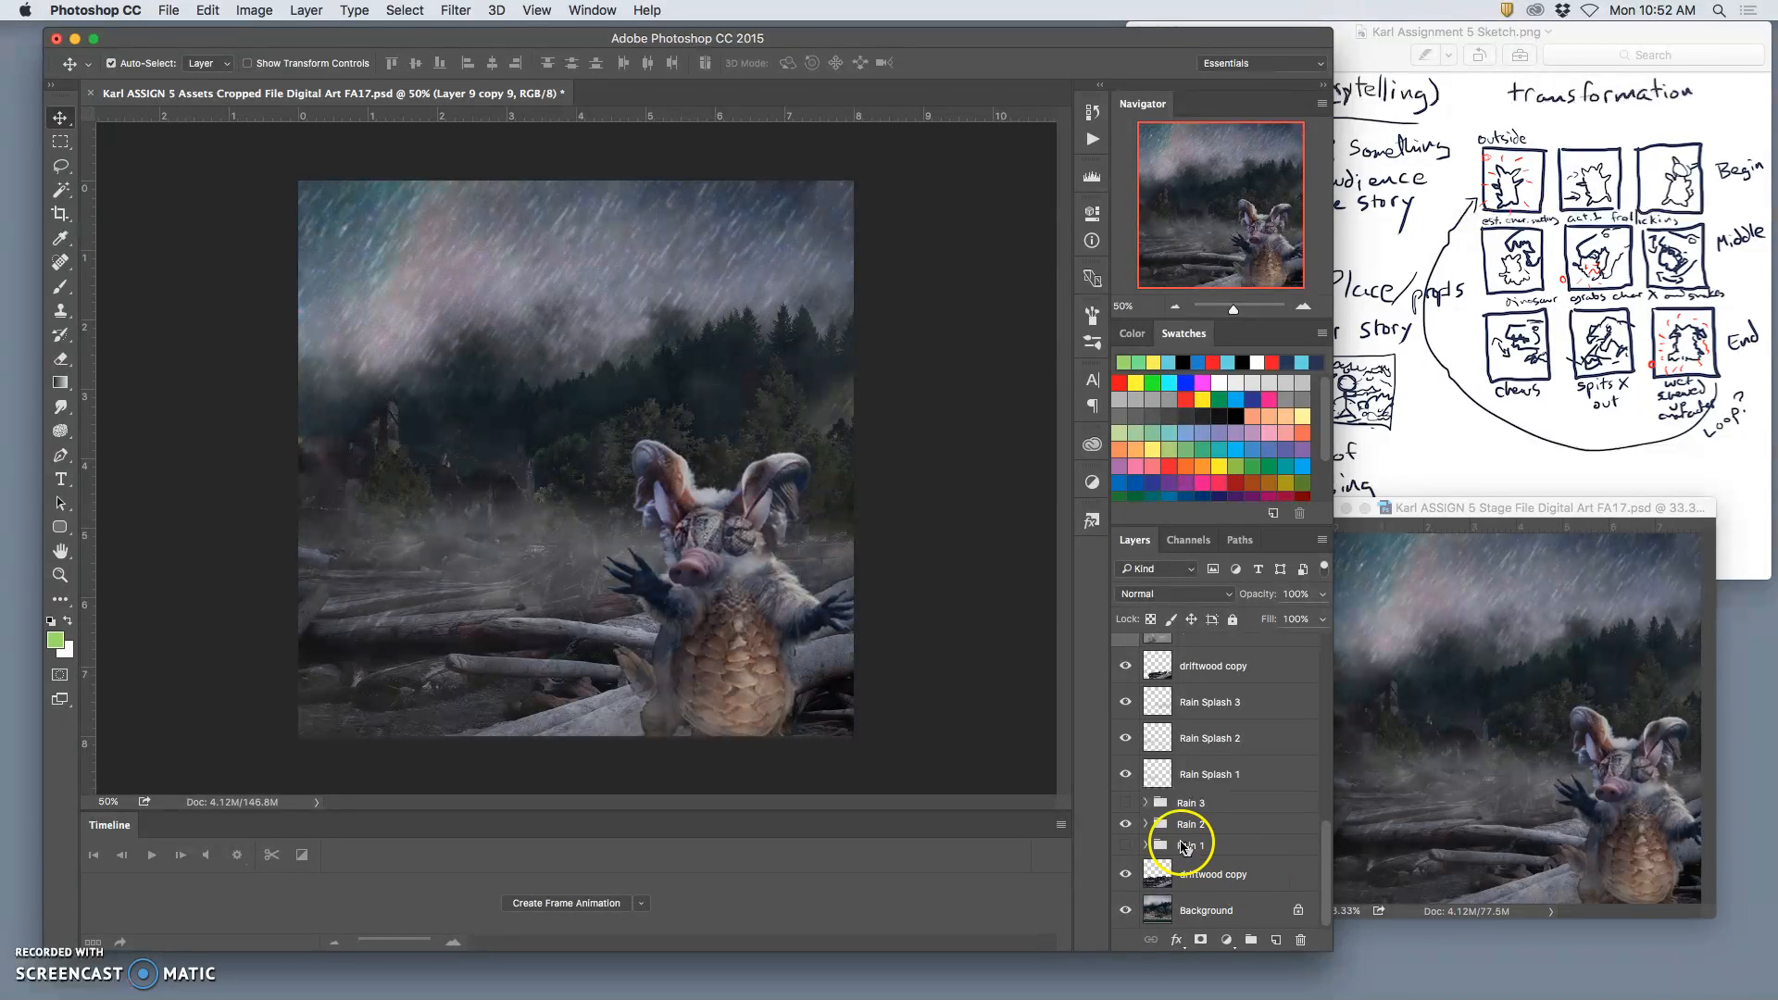
click(1125, 802)
click(1125, 824)
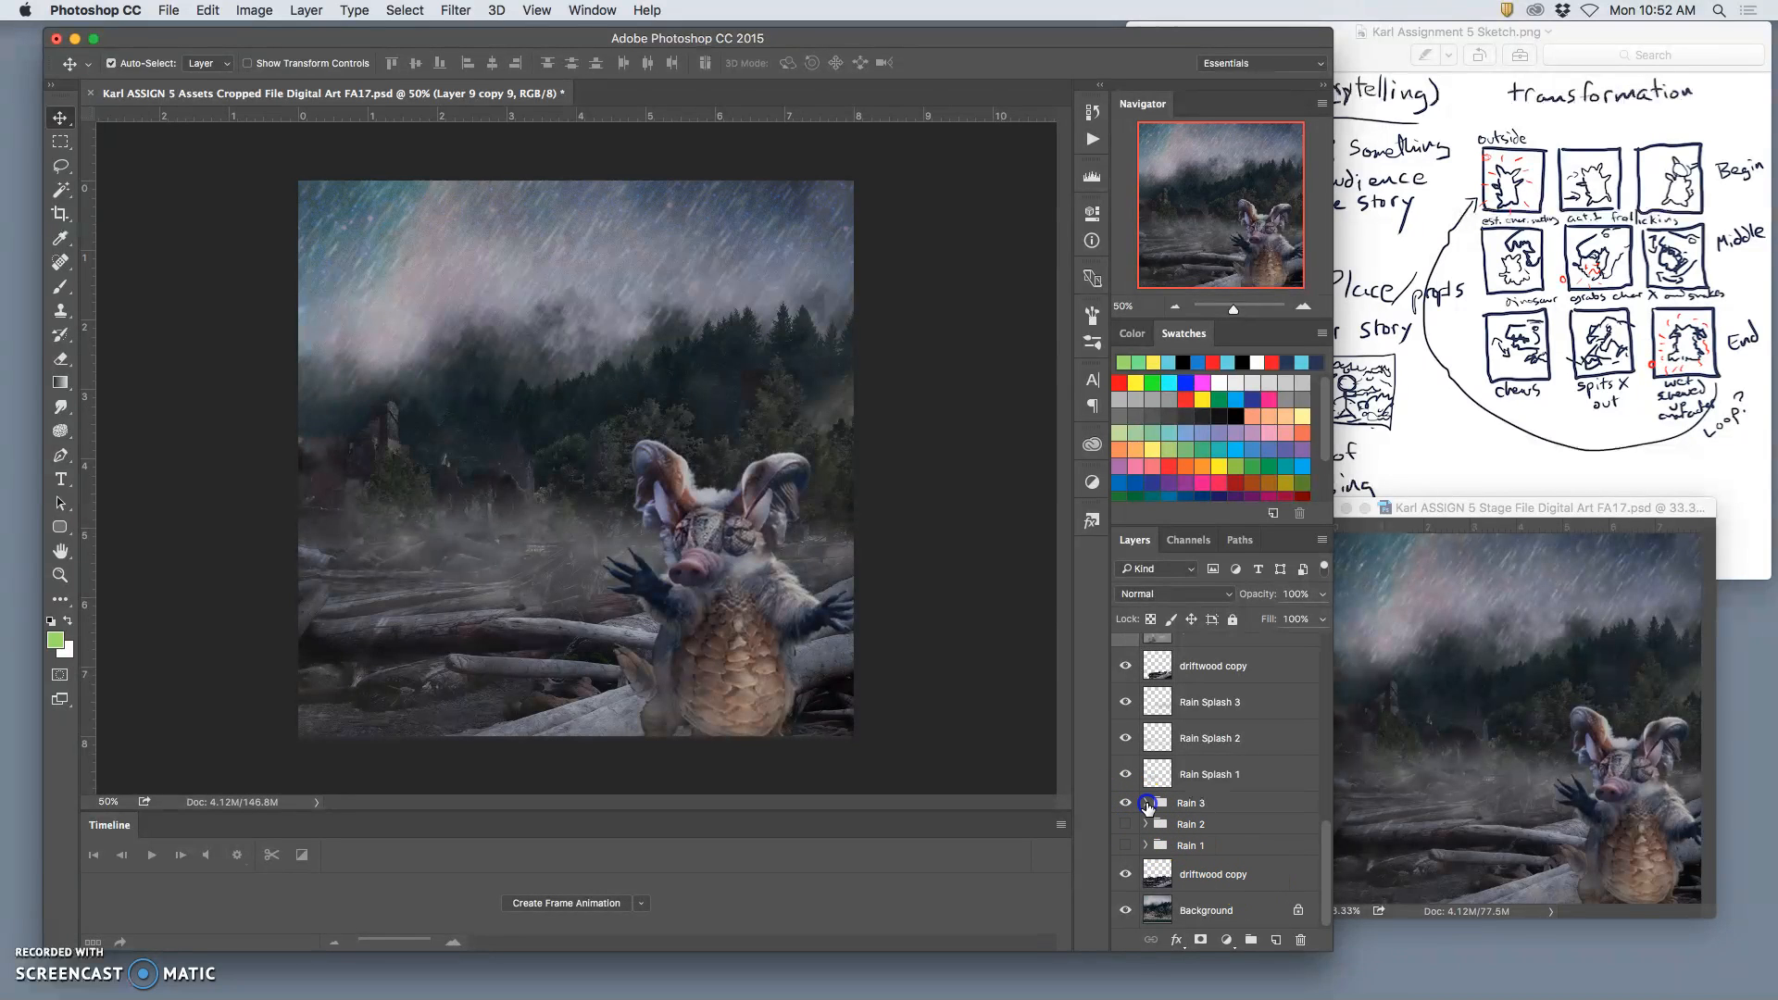
click(1146, 802)
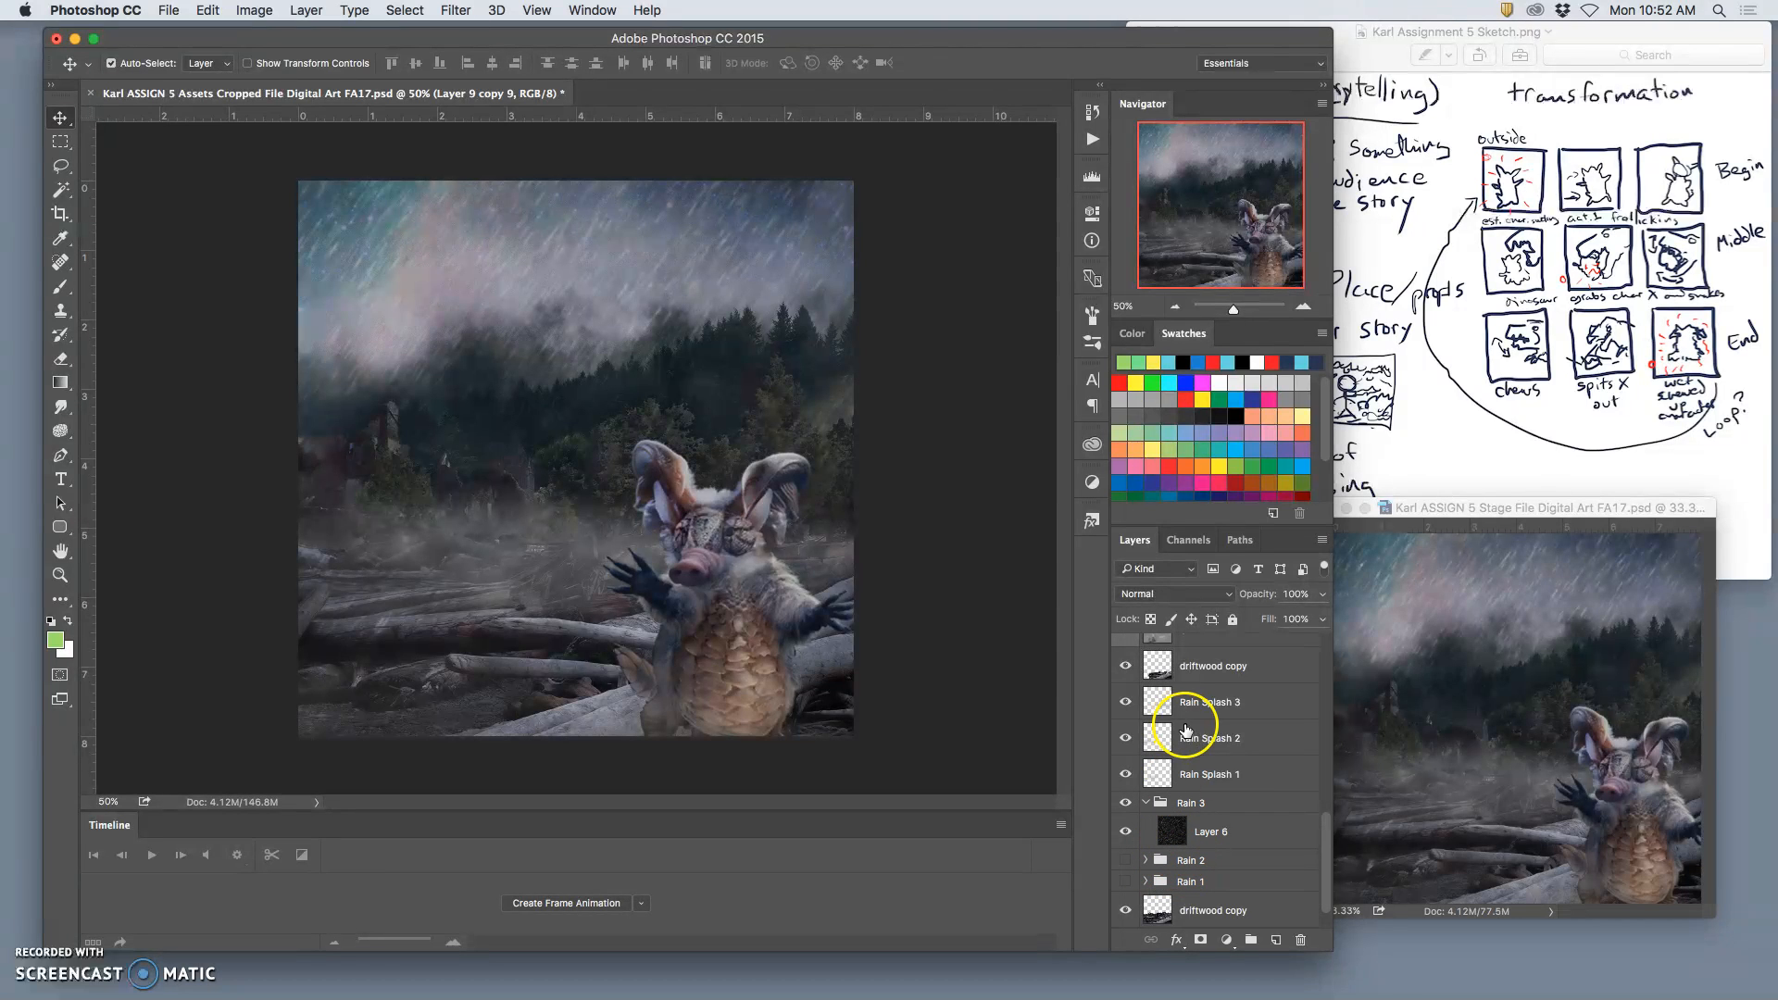
Step: Readjust the opacity of the Rain Splash 1 and Rain Splash 3 layers for the new frame
click(1208, 774)
click(1319, 595)
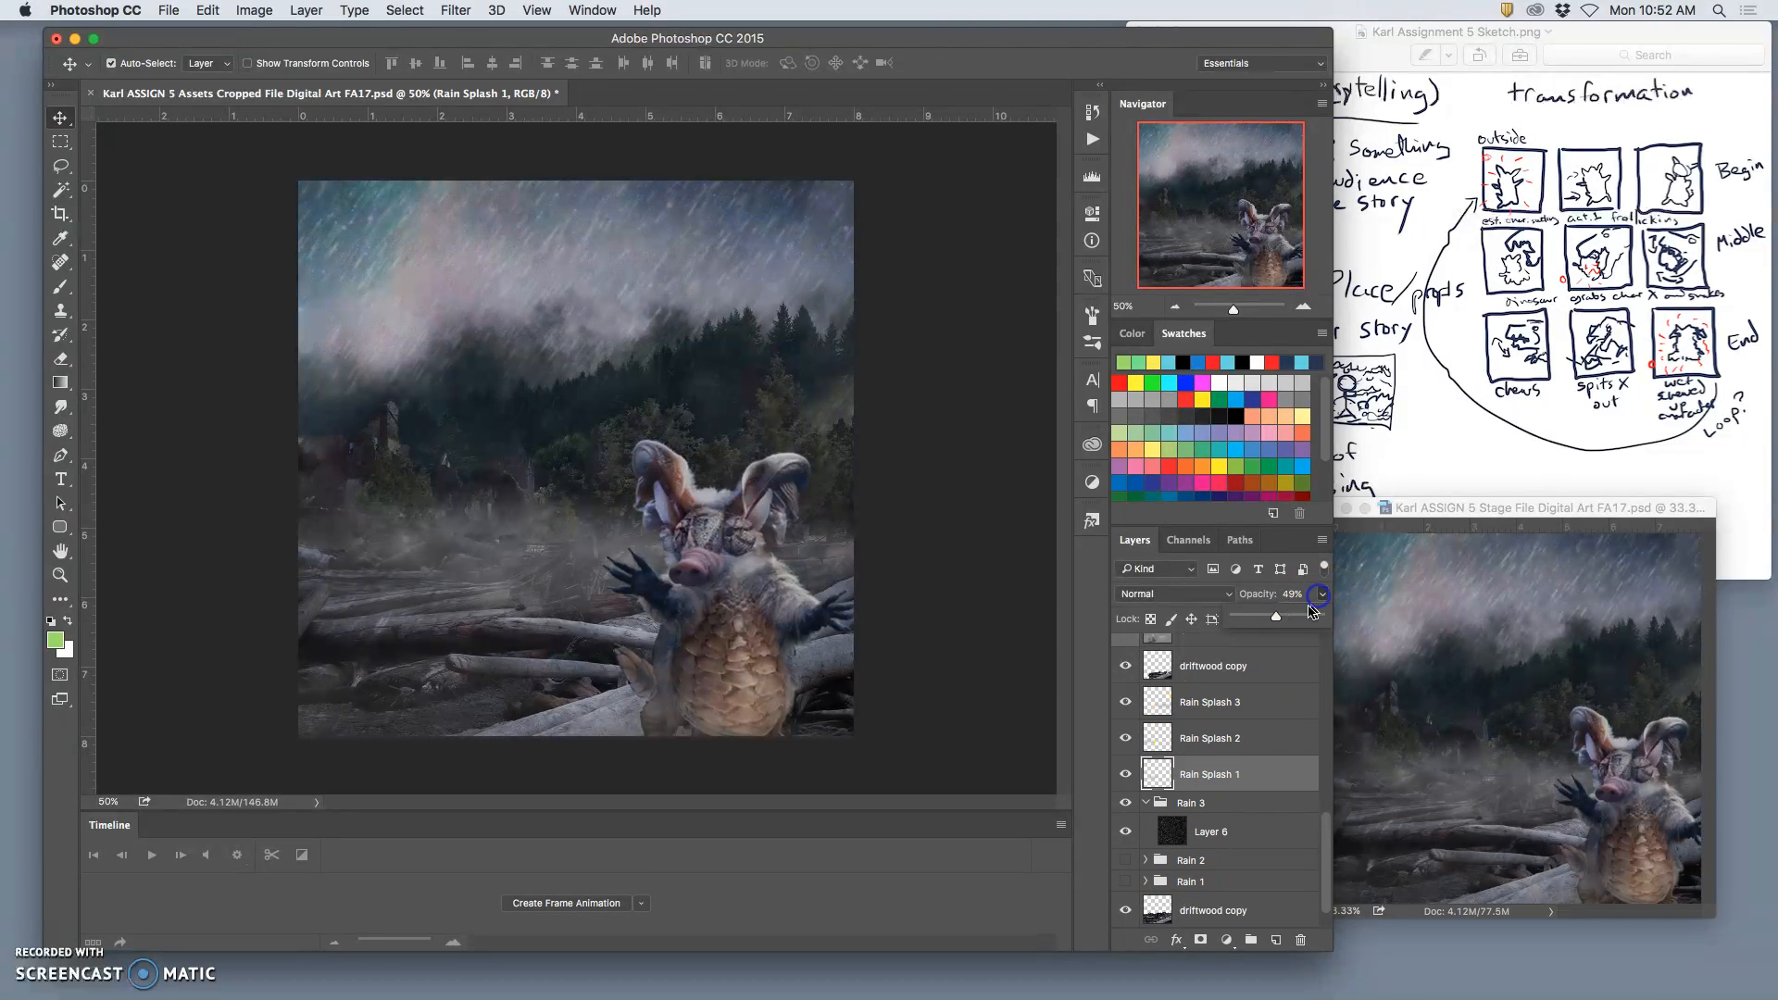
drag(1293, 619, 1287, 619)
click(1200, 713)
click(1319, 595)
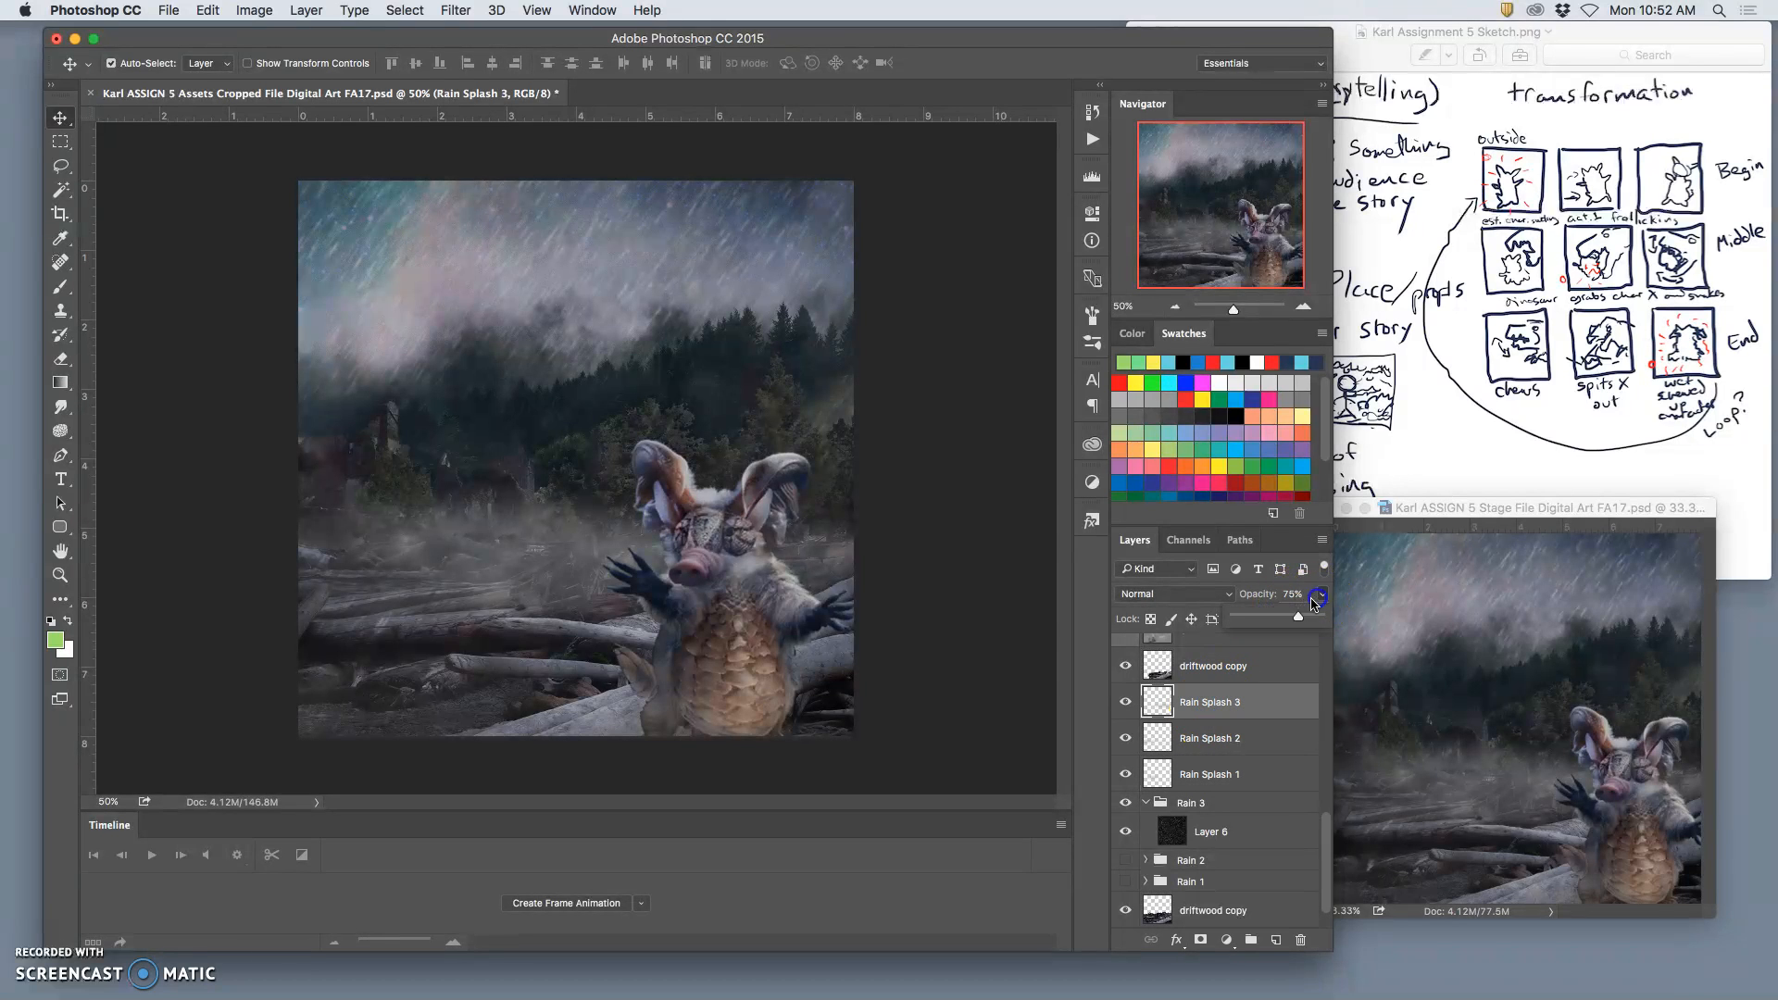
Step: Duplicate Layer 6 in the Rain 3 group, set the copy's opacity to 46%, and collapse the group
click(1215, 832)
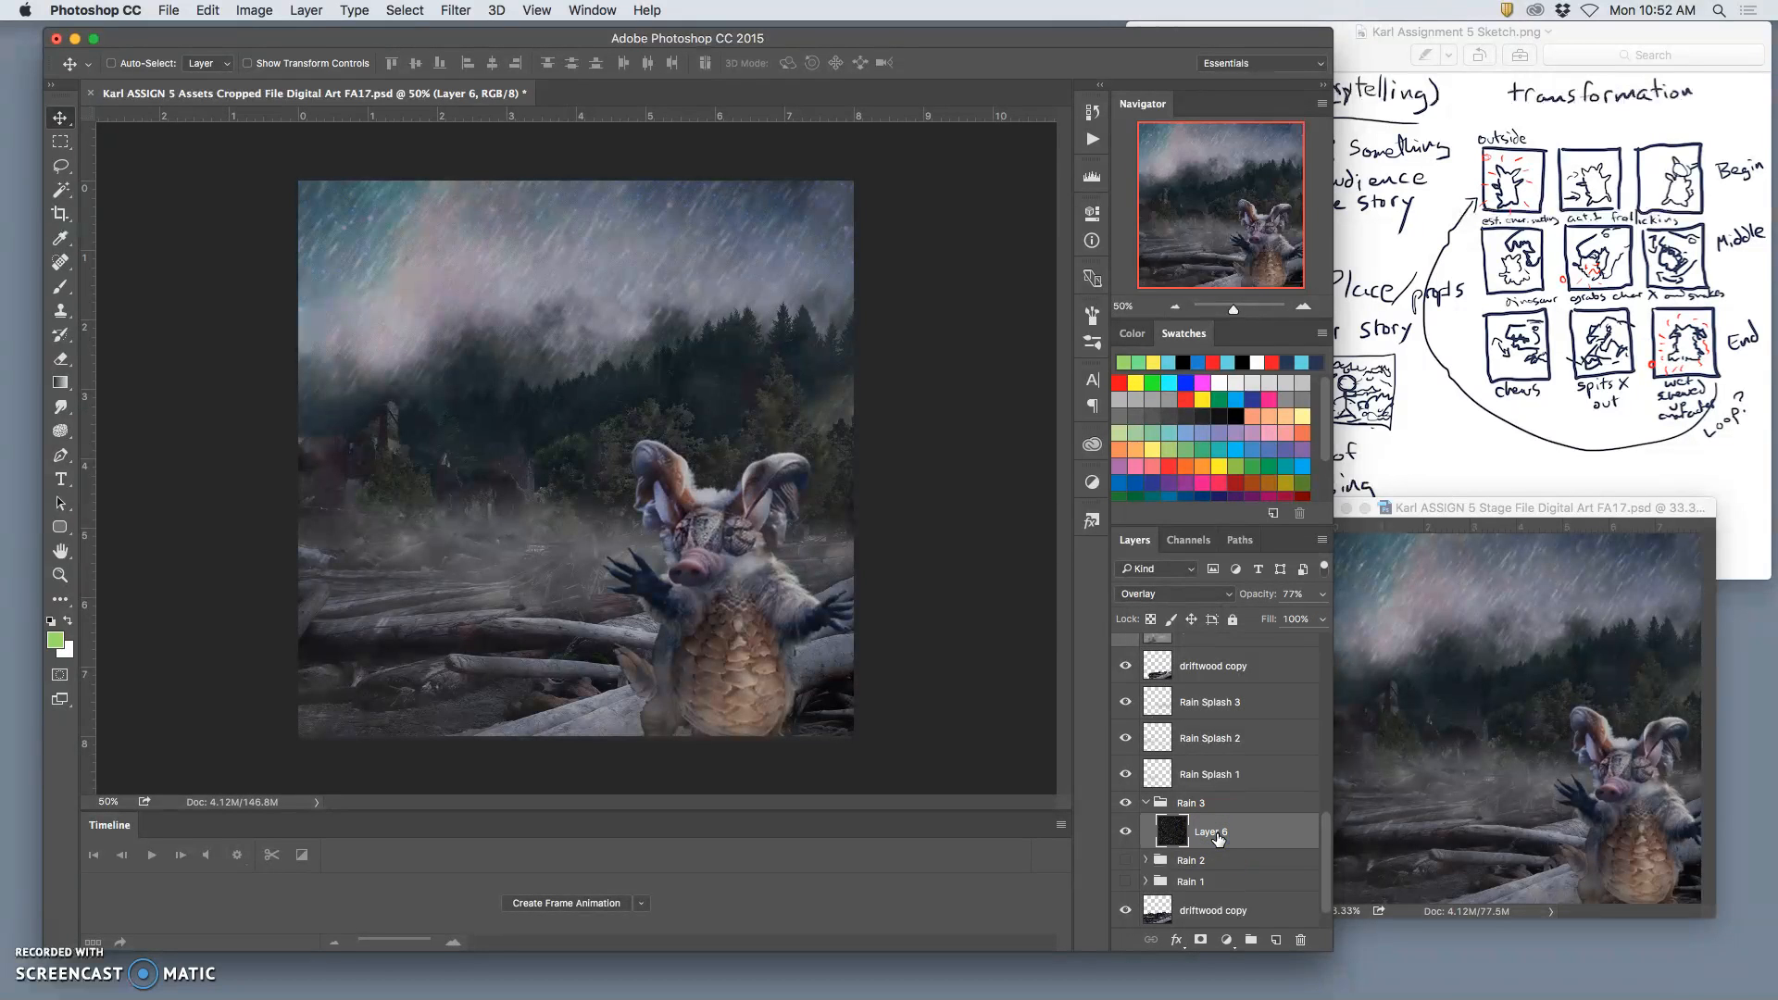
key(super+j)
click(1319, 594)
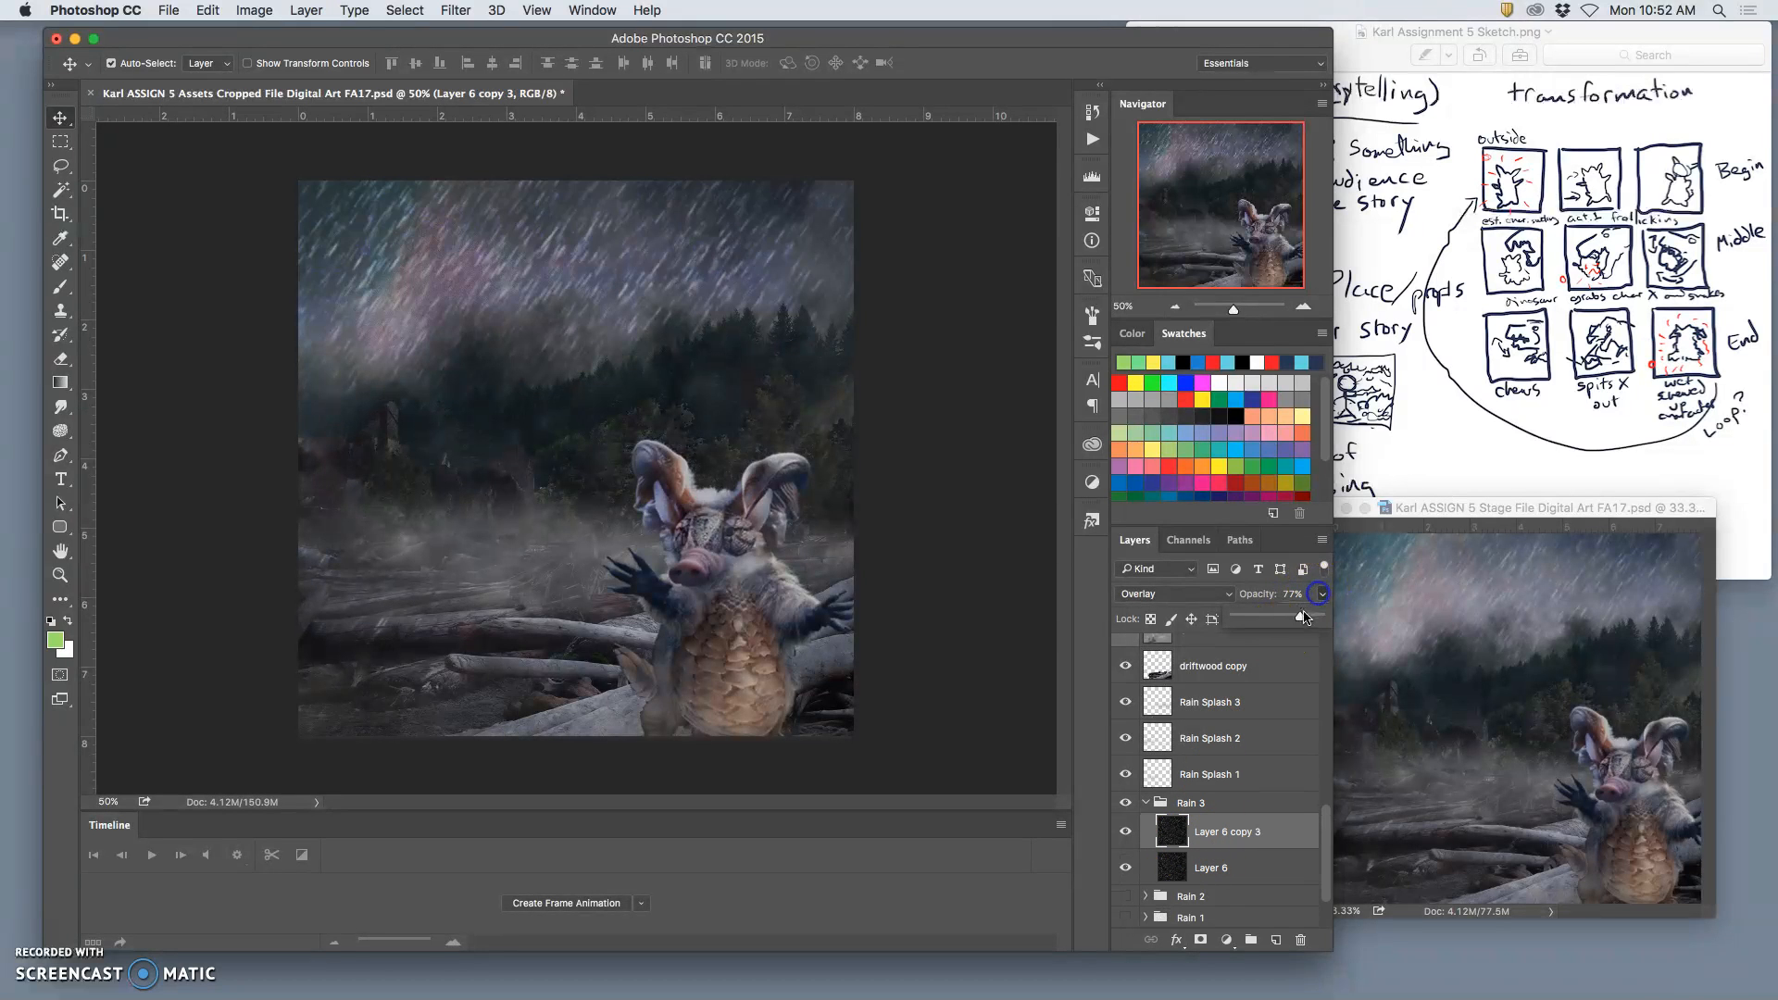
drag(1290, 618, 1266, 620)
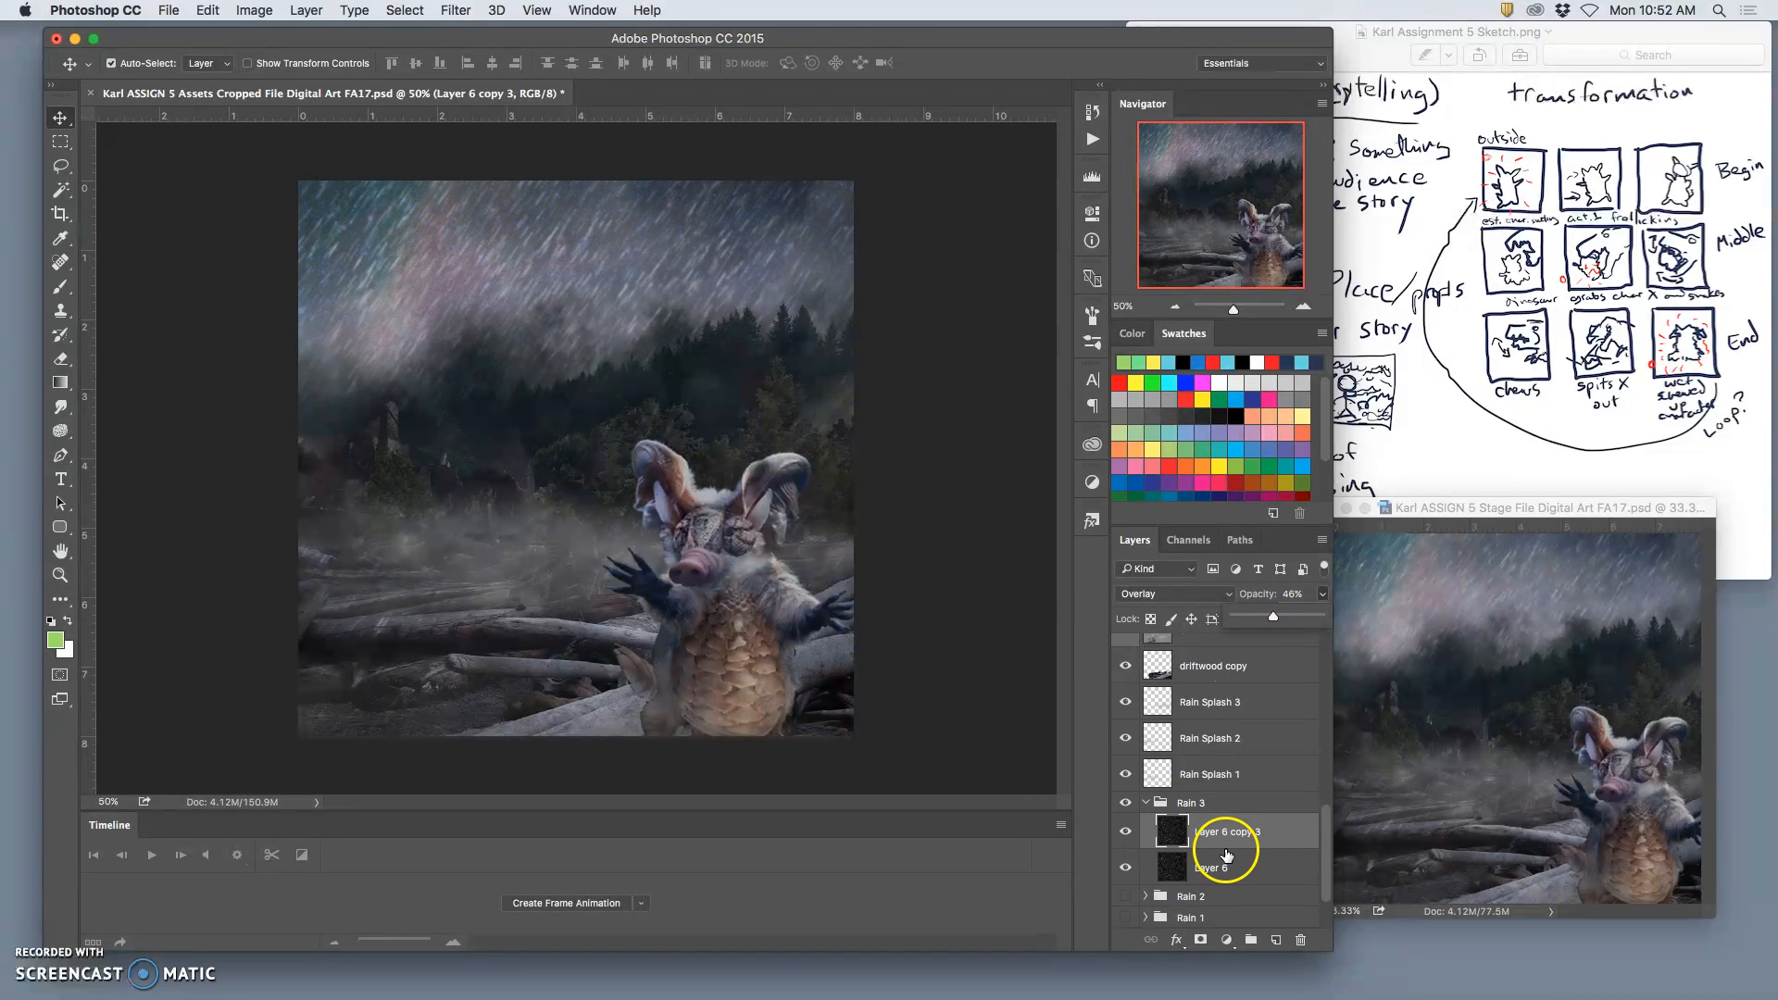
click(1145, 804)
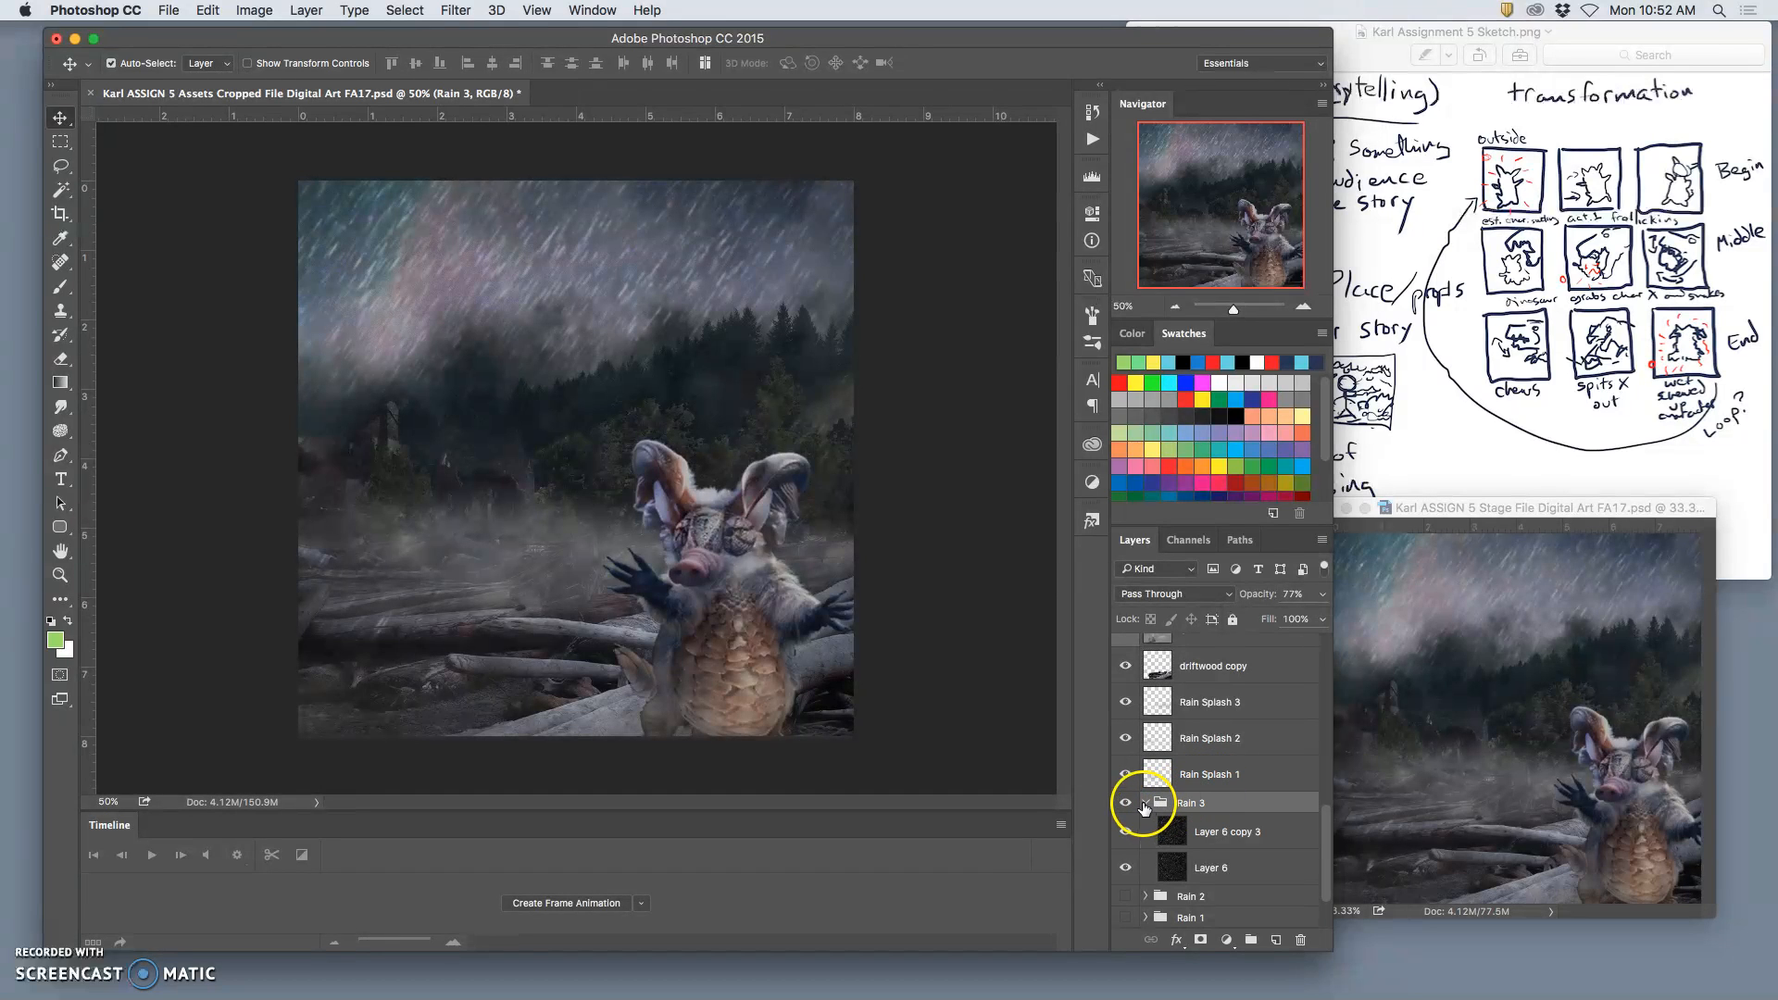
click(1145, 803)
scroll(1223, 798, up, 1)
scroll(1225, 802, up, 10)
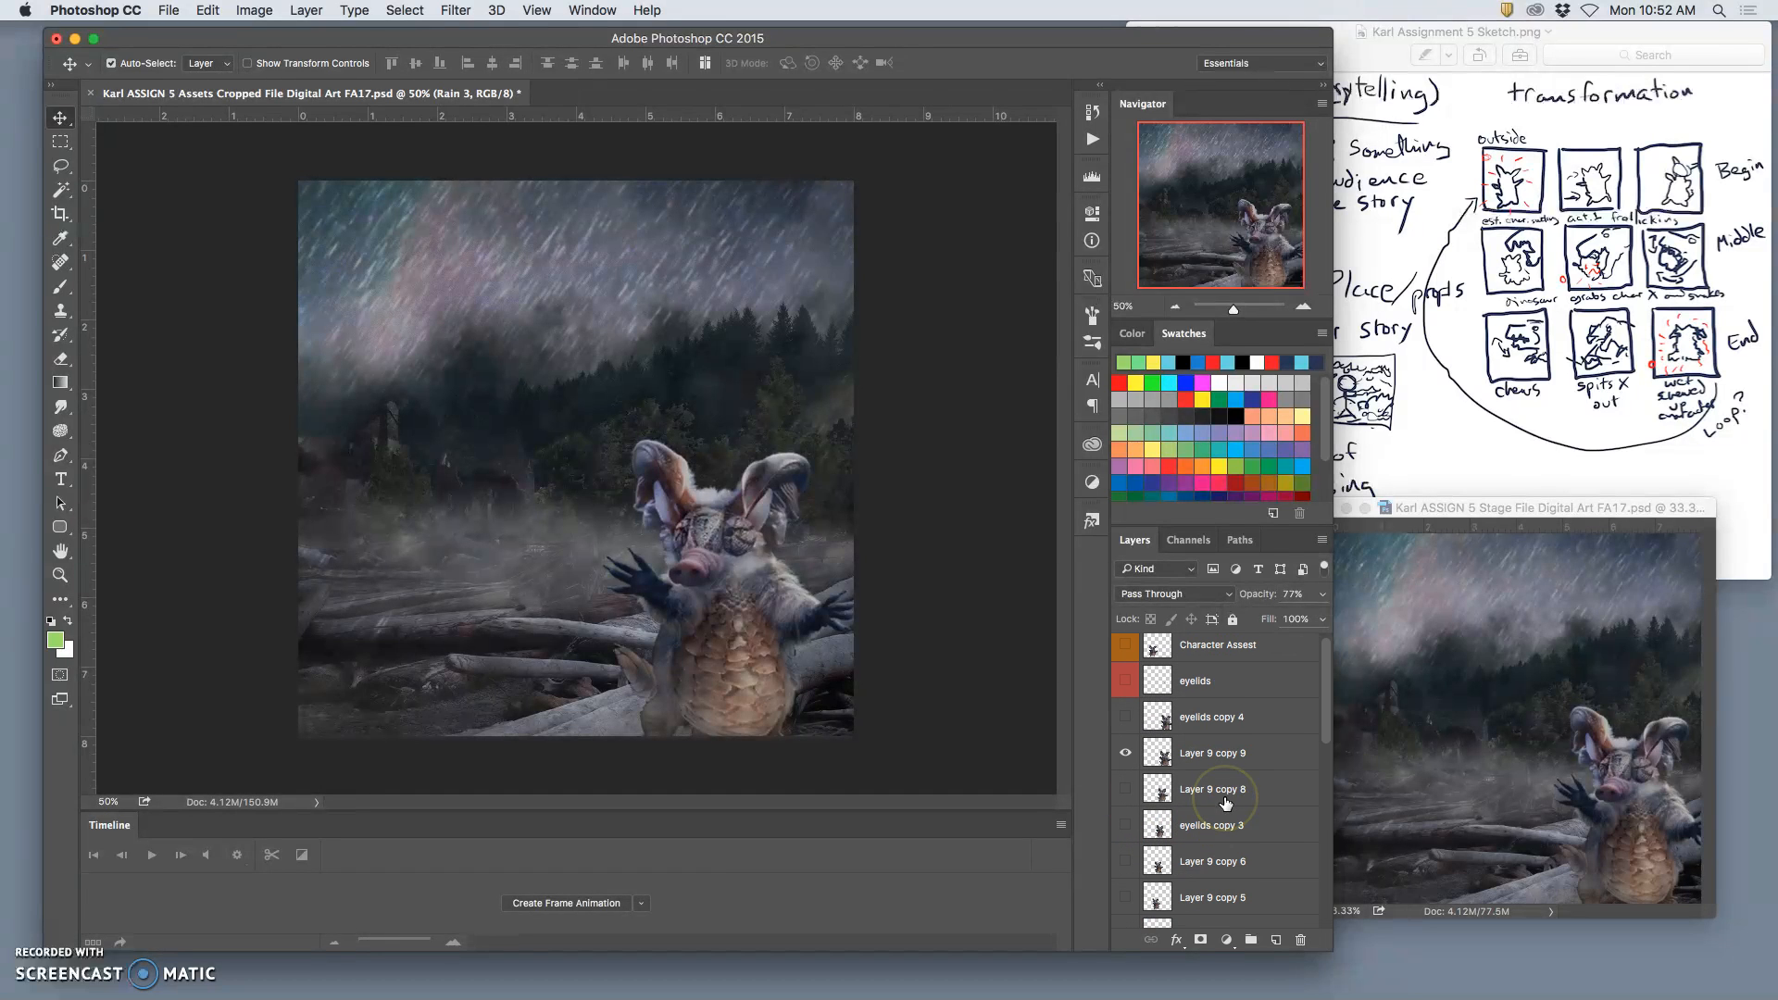
Step: Stamp all visible layers into a new layer above Layer 9 copy 9 and paste the full frame into the Stage file
click(1203, 761)
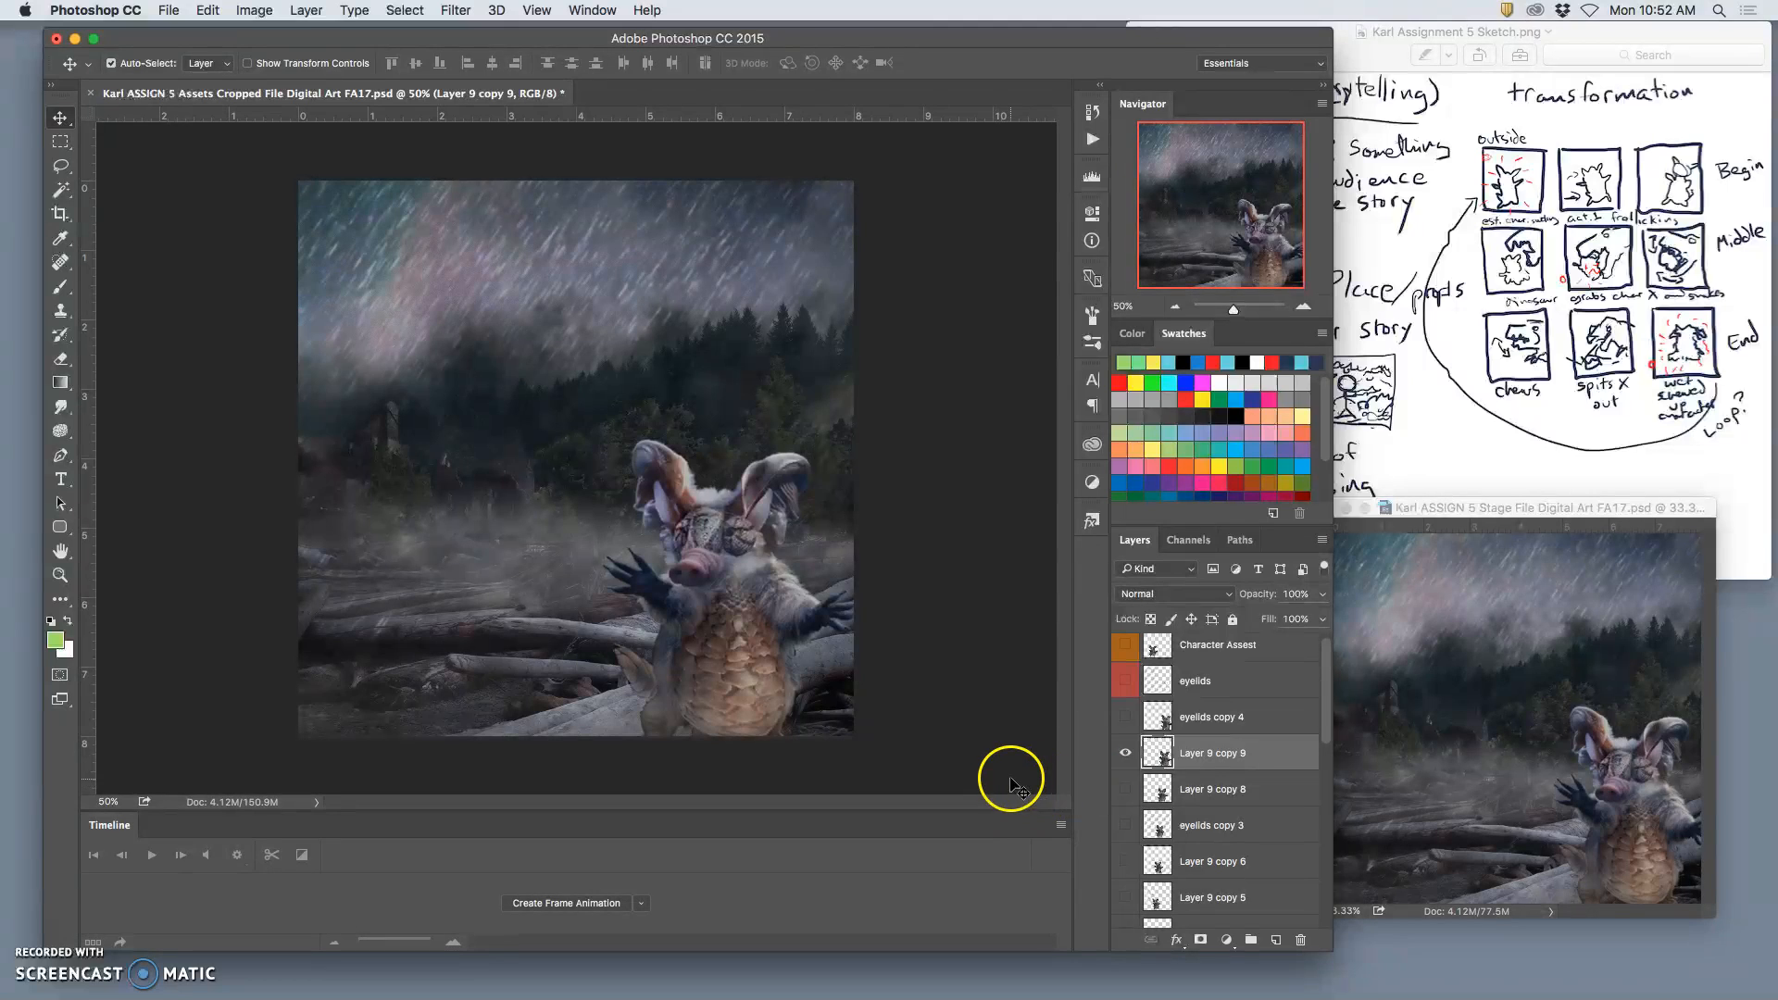
click(306, 11)
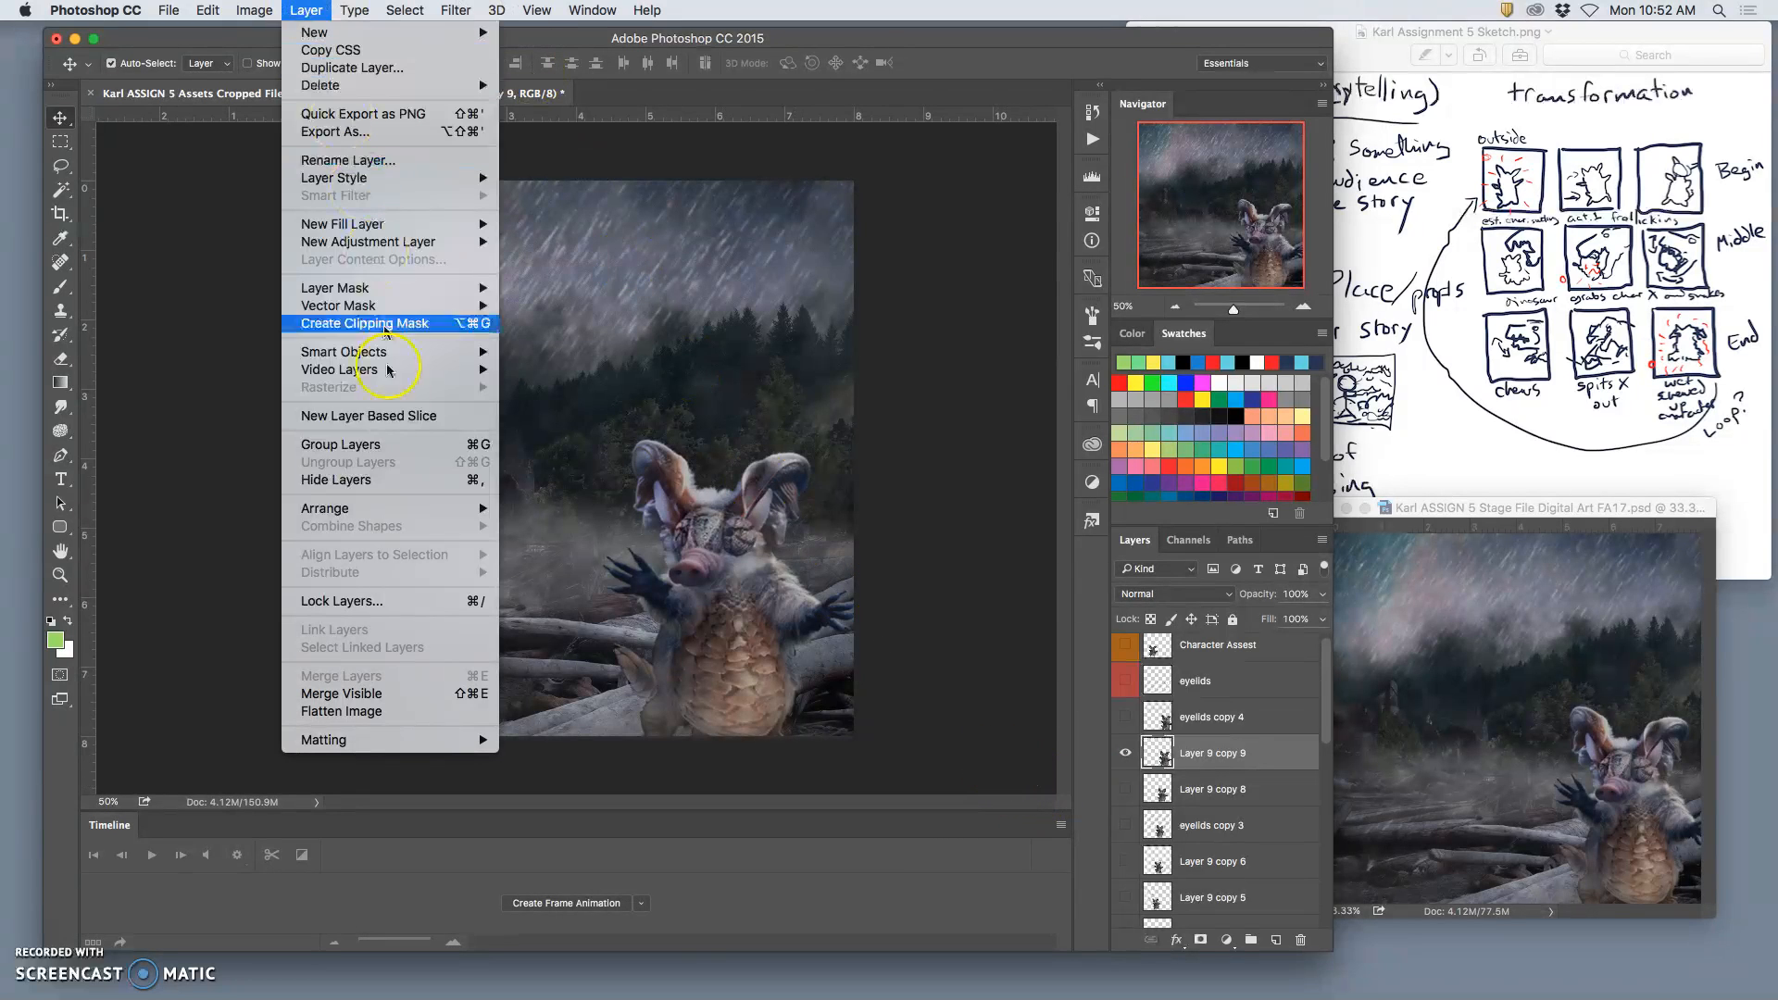
alt+click(357, 691)
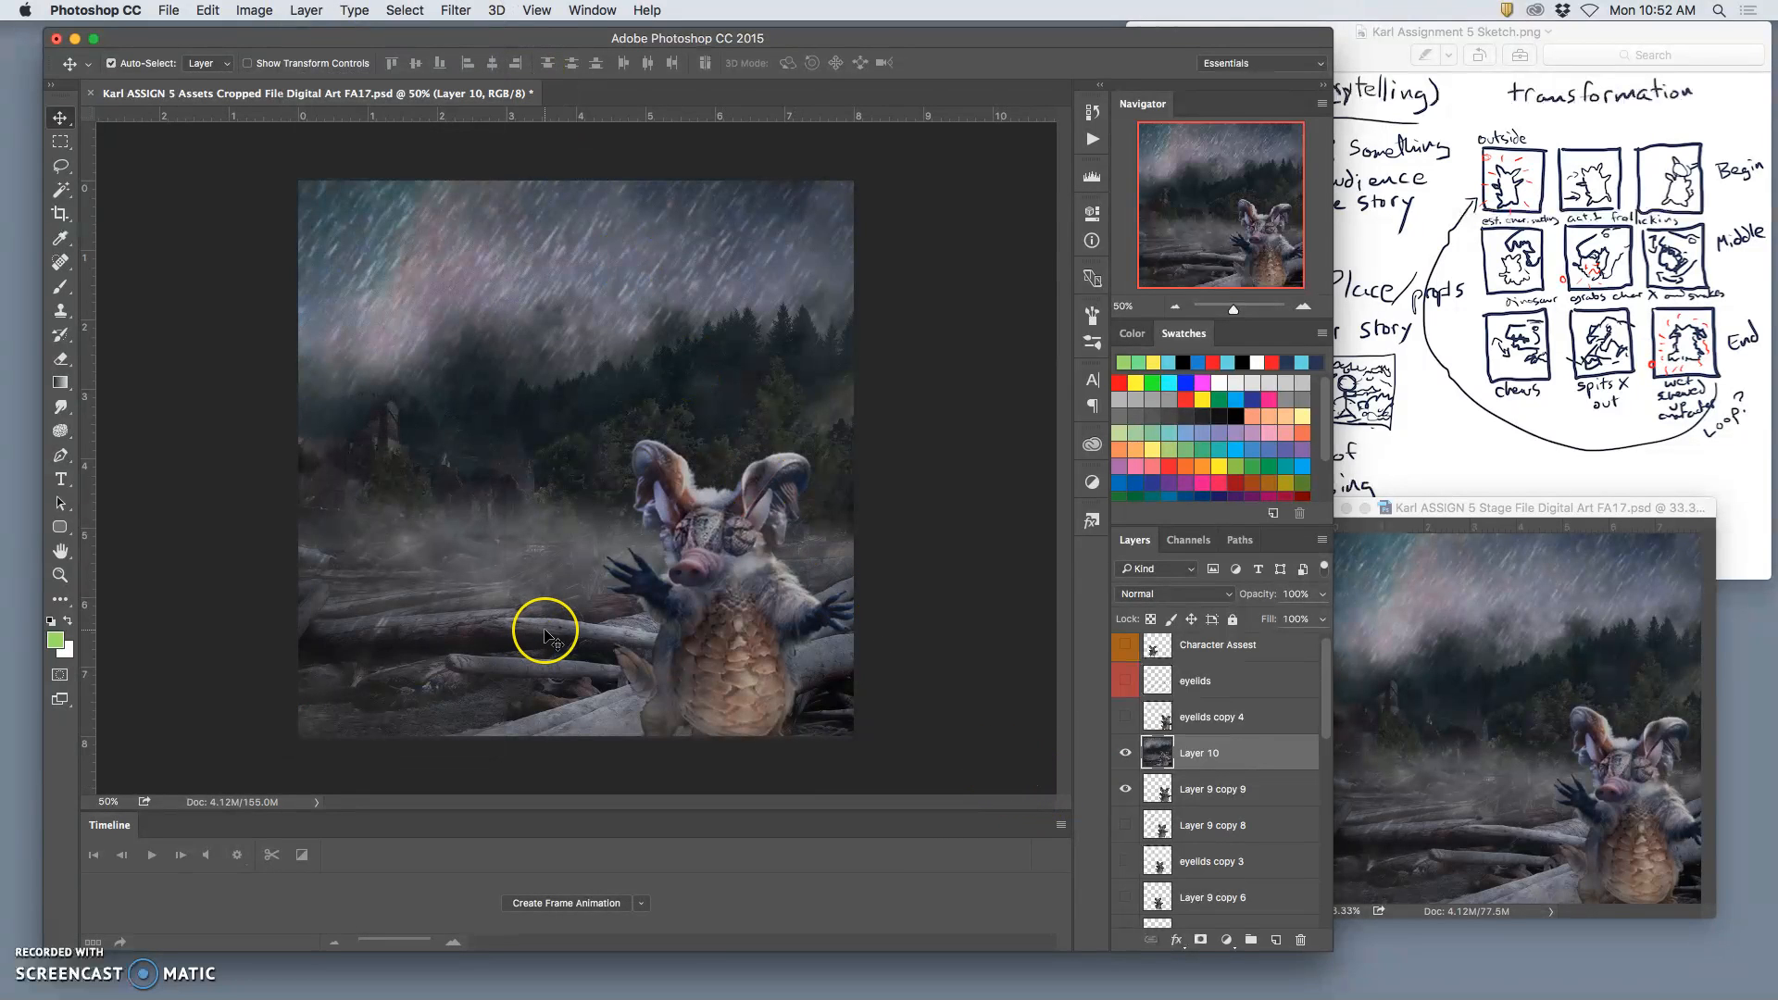
key(super+a)
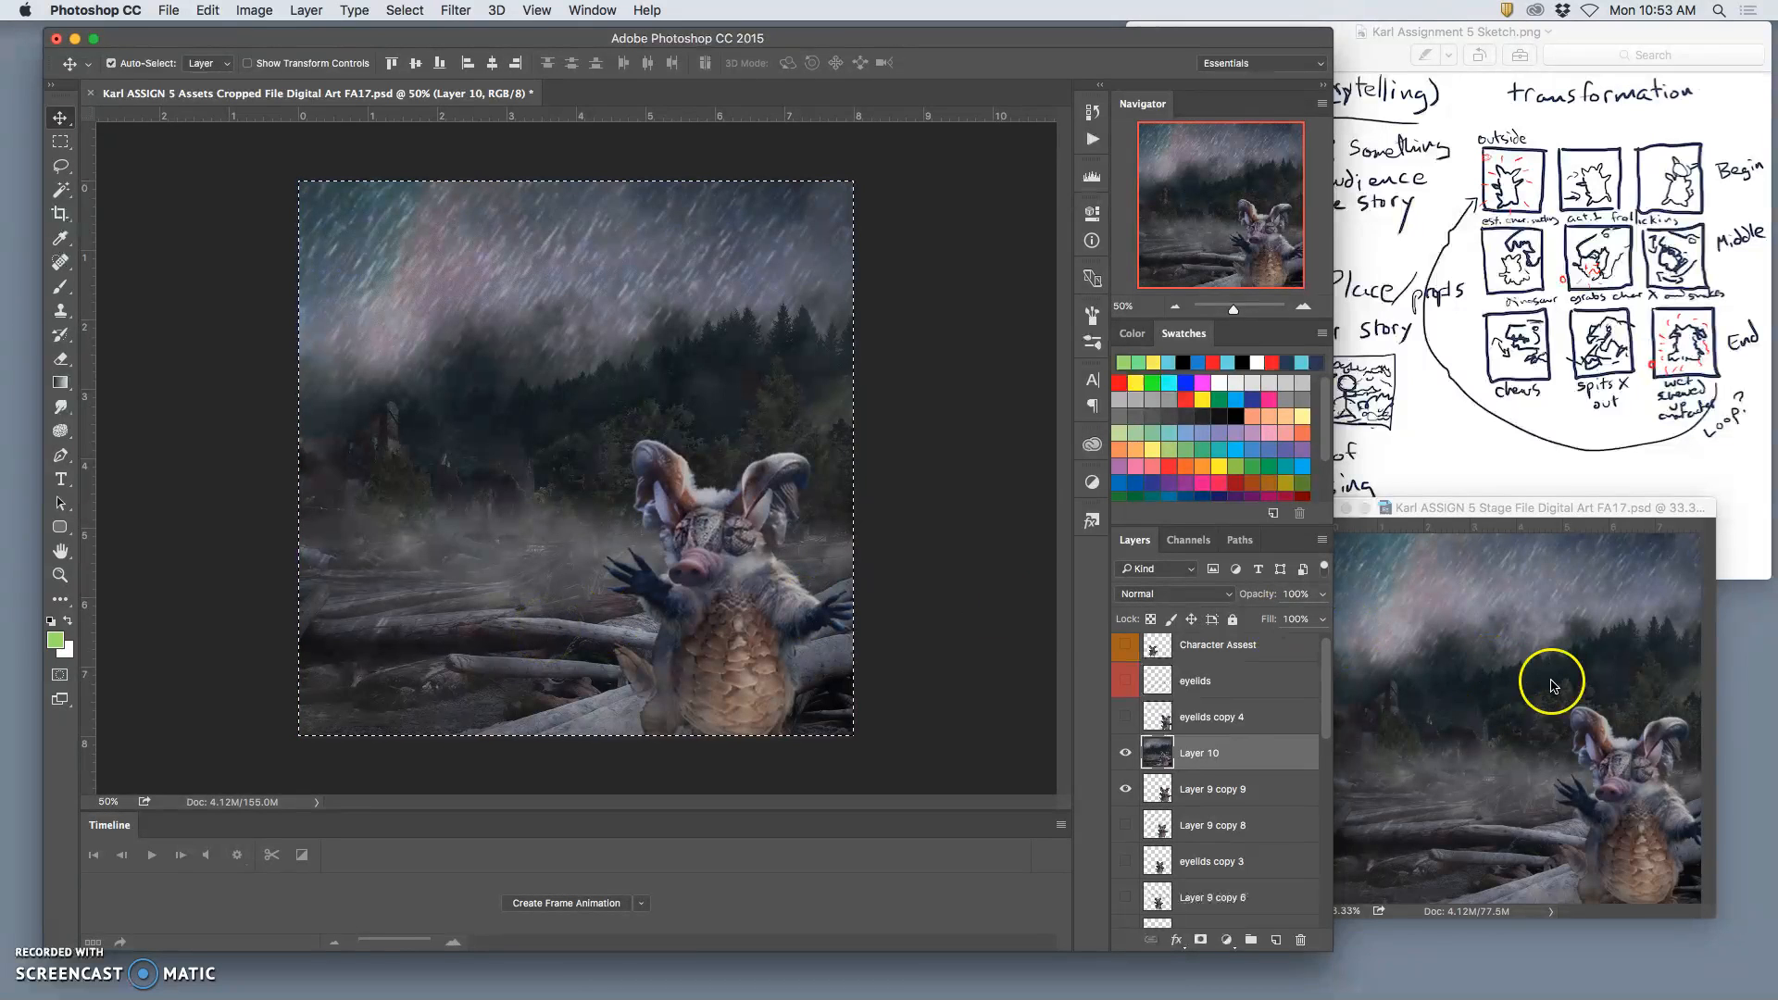
click(1552, 685)
key(super+v)
Step: Toggle the visibility of Layer 21 and Layer 20 in the Stage file to compare the new frame with the earlier ones
click(1125, 677)
click(1125, 677)
click(1125, 676)
click(1125, 677)
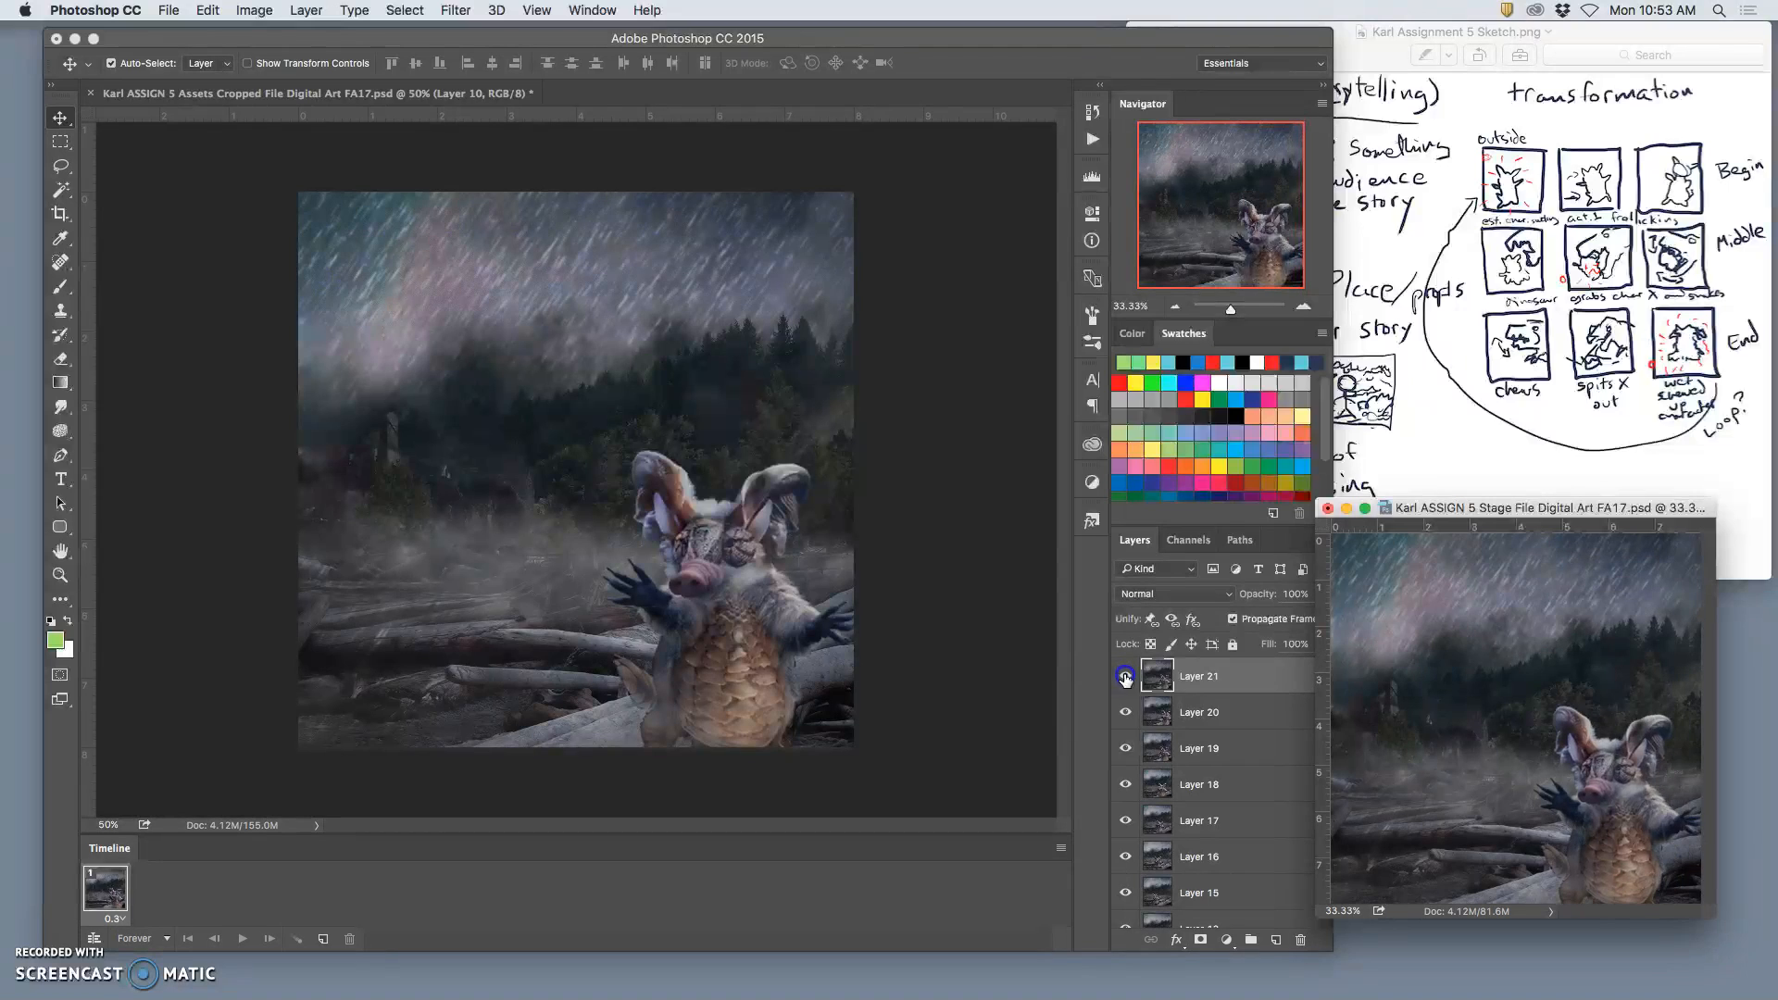
click(1125, 677)
click(1126, 712)
click(1126, 712)
click(1124, 677)
click(1126, 712)
click(1193, 679)
Step: Return to the Assets file, clear the selection and delete the merged Layer 10
click(911, 683)
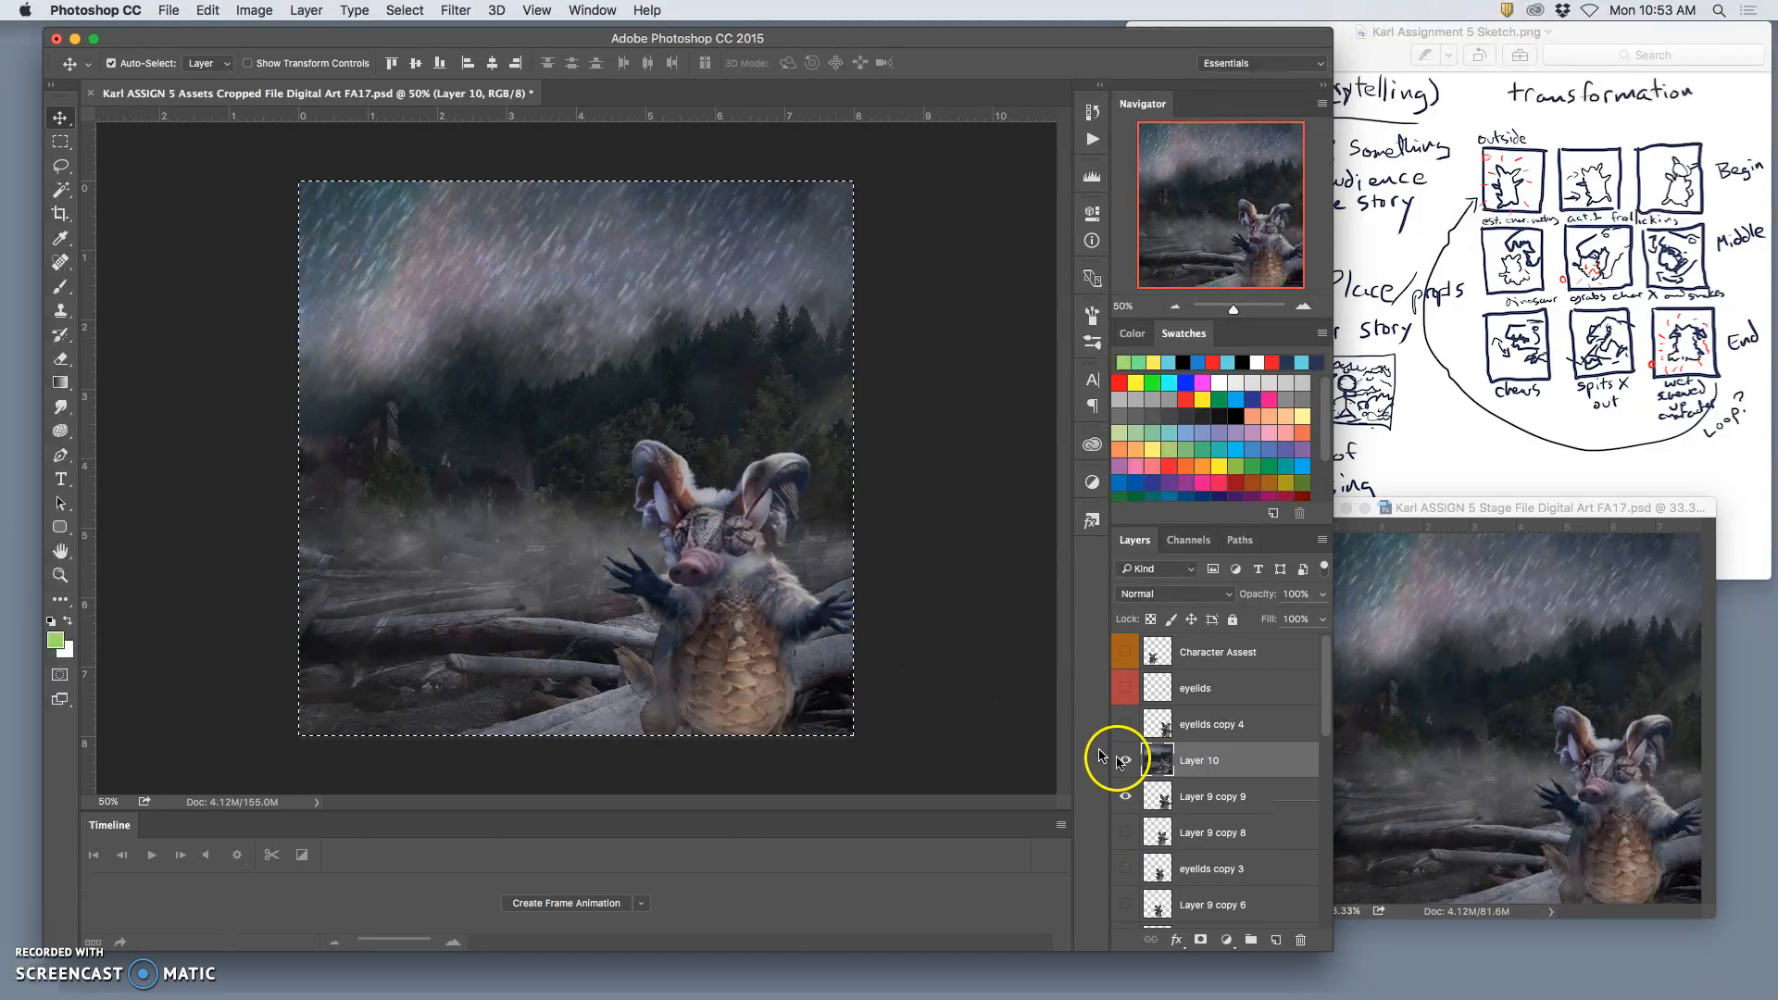
click(1193, 768)
key(super+d)
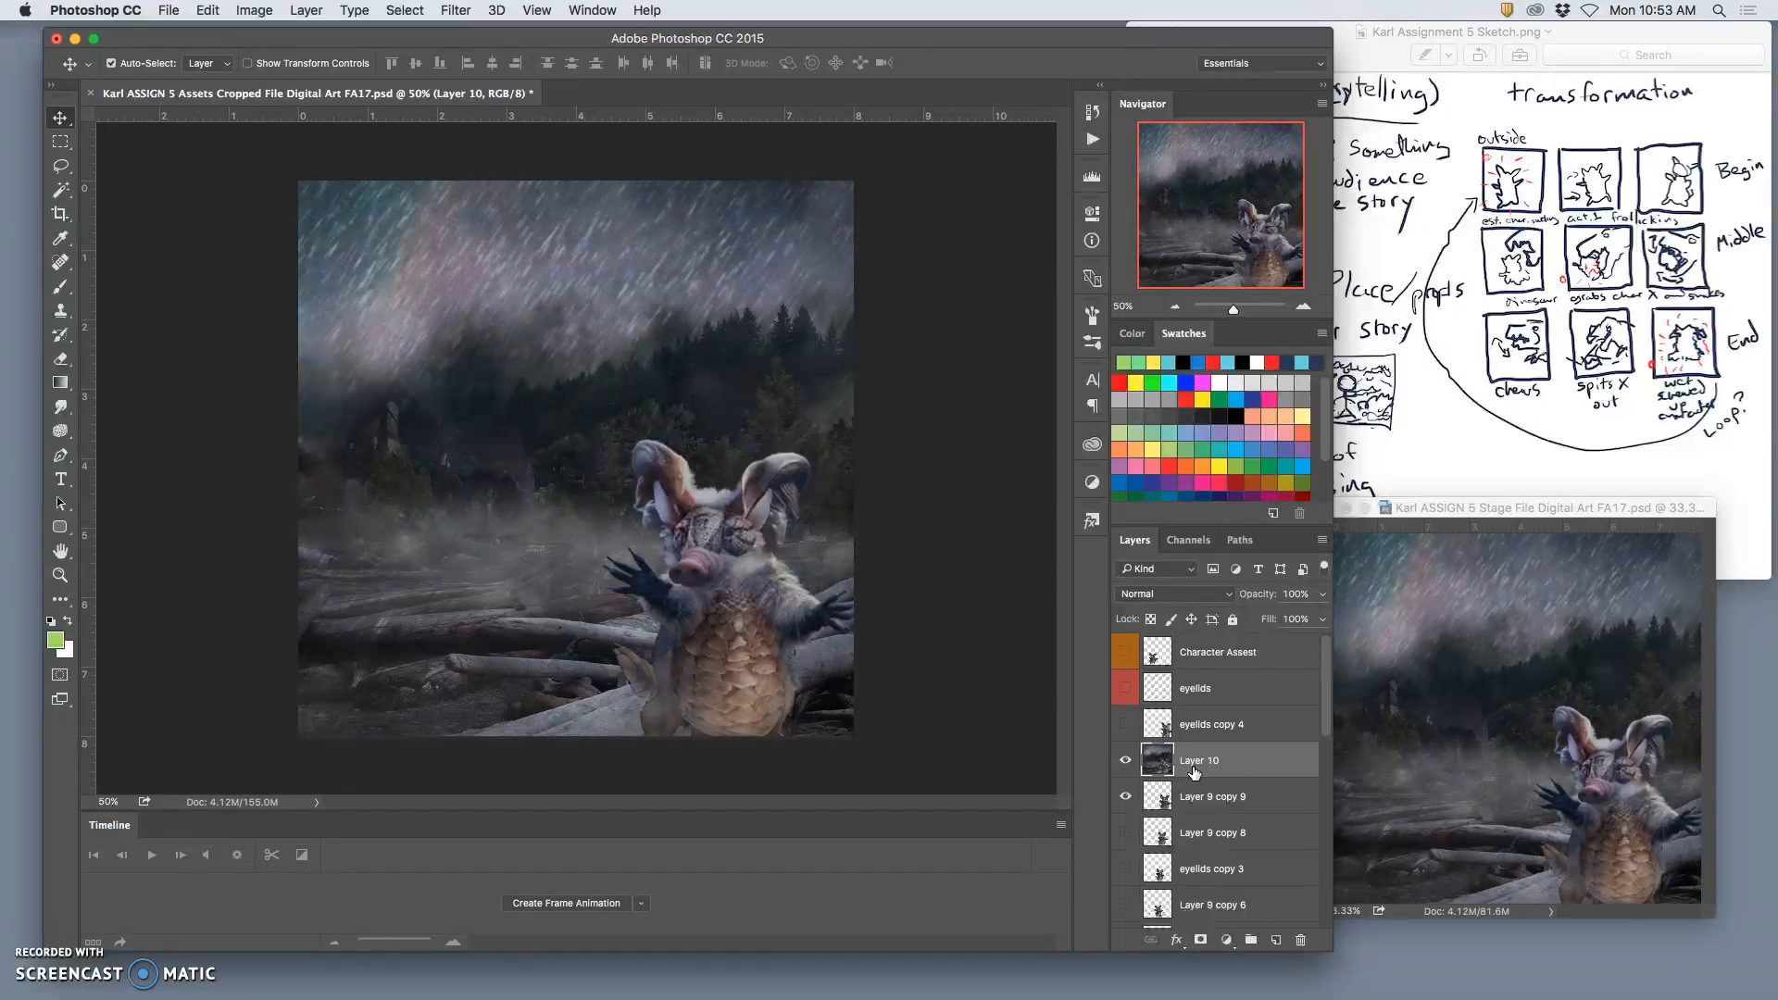
key(Delete)
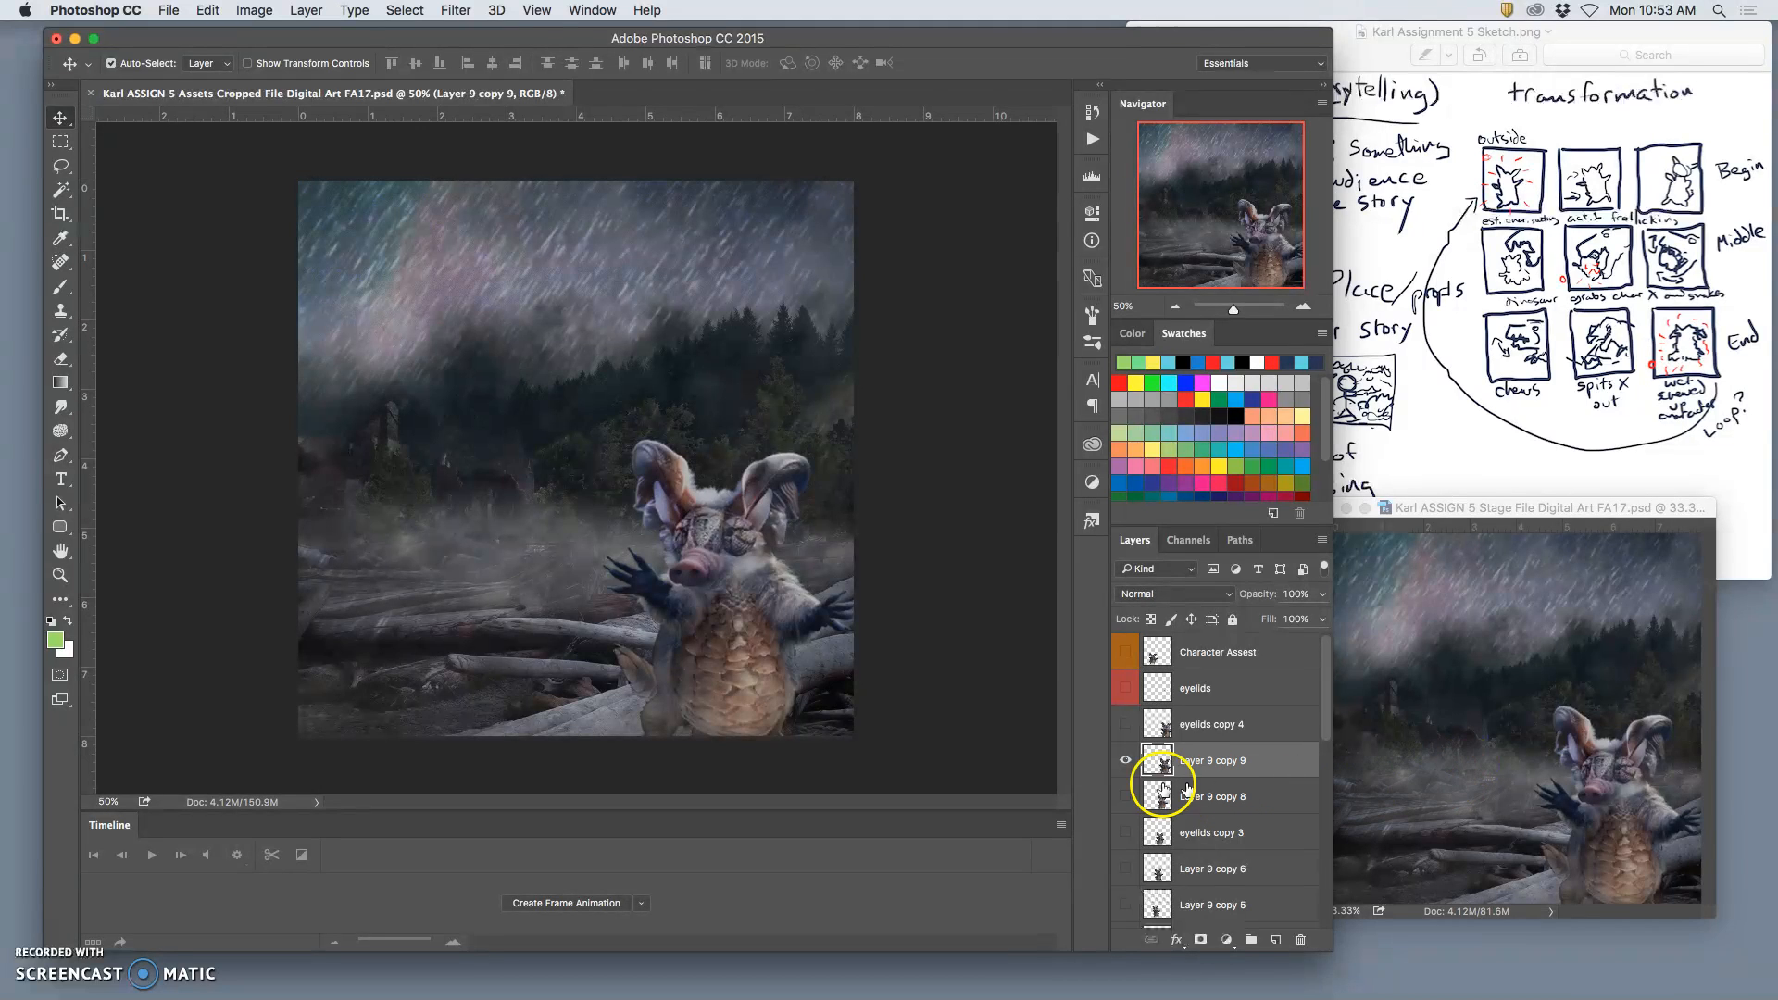
Step: Show Layer 9 copy 8 in place of Layer 9 copy 9 and make it the active layer
click(1125, 796)
click(1126, 766)
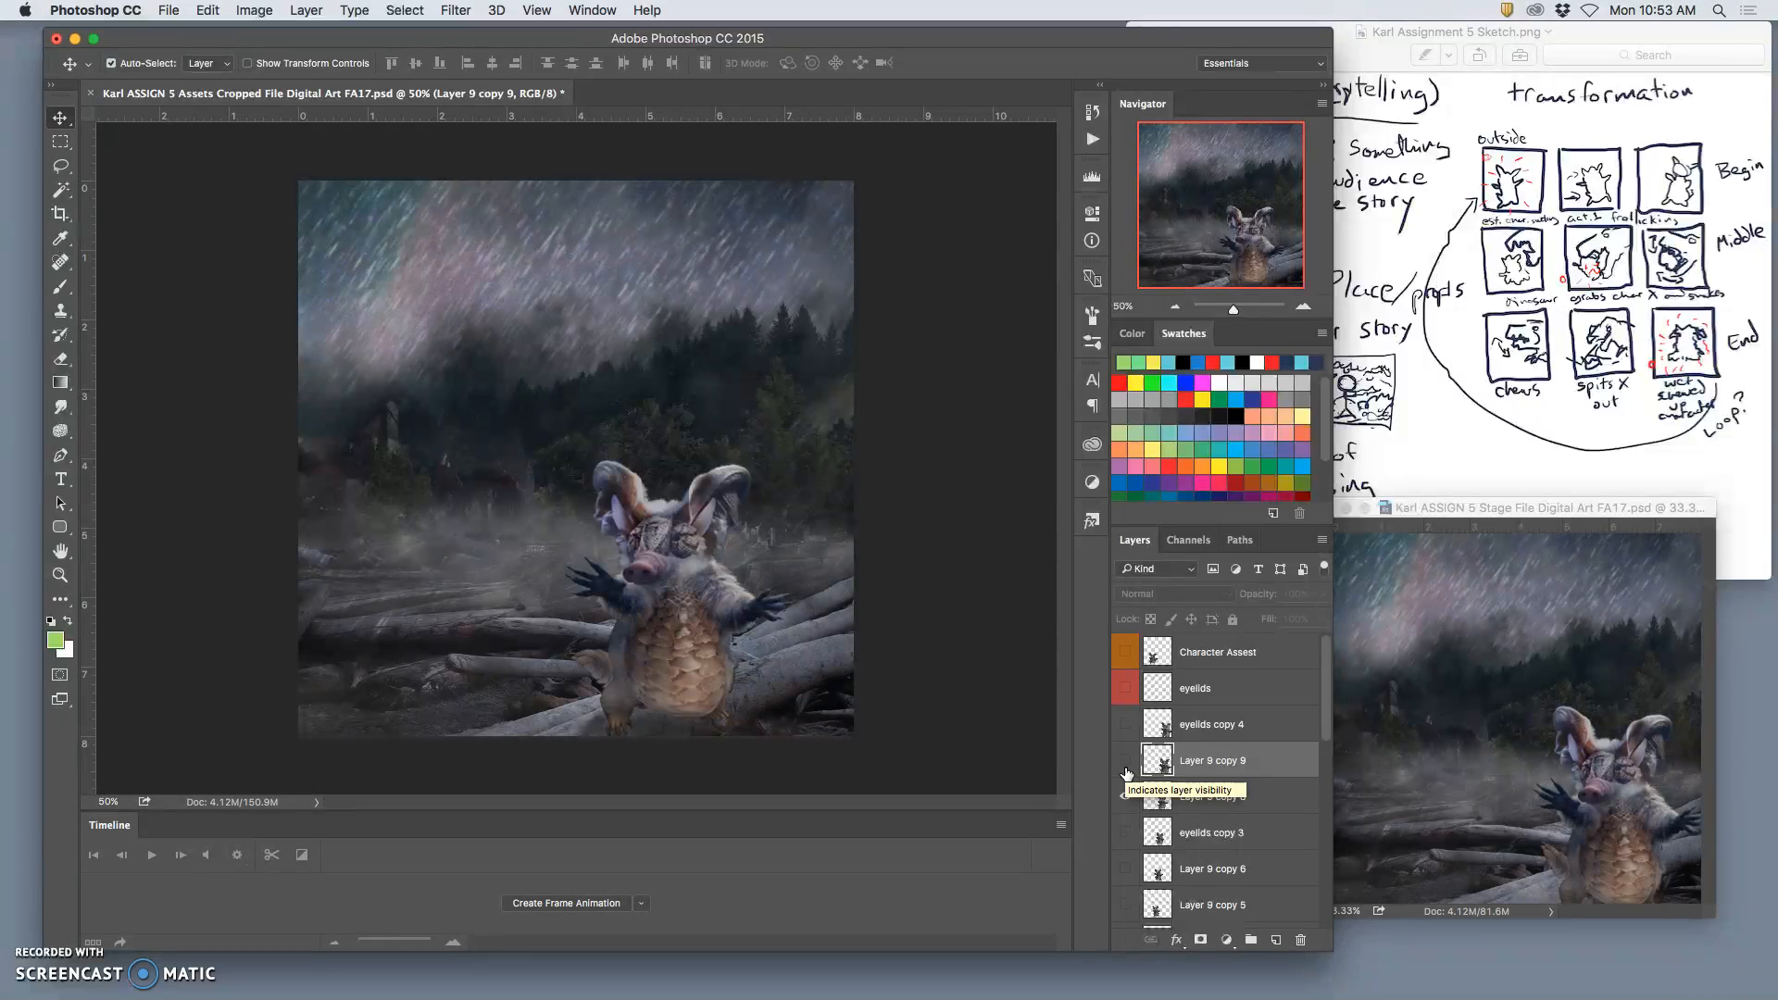
click(1199, 805)
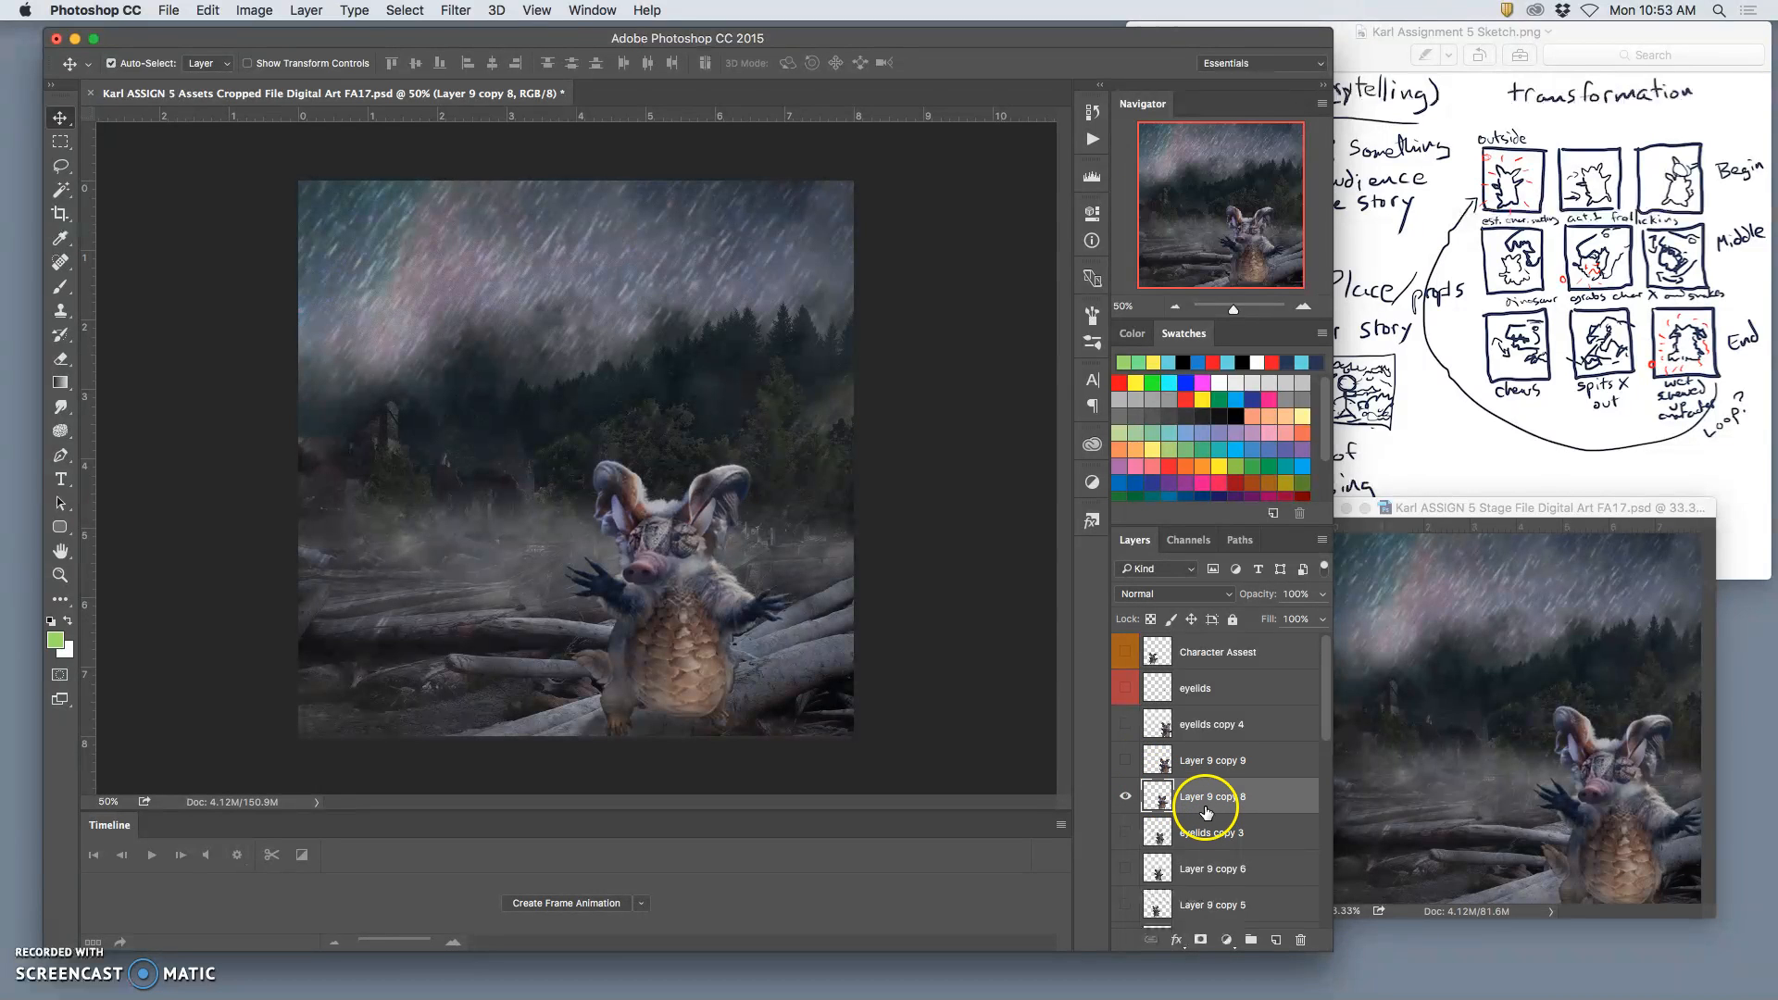
Step: Set the opacity of the Rain Splash 3 layer to 90%
scroll(1206, 809, down, 10)
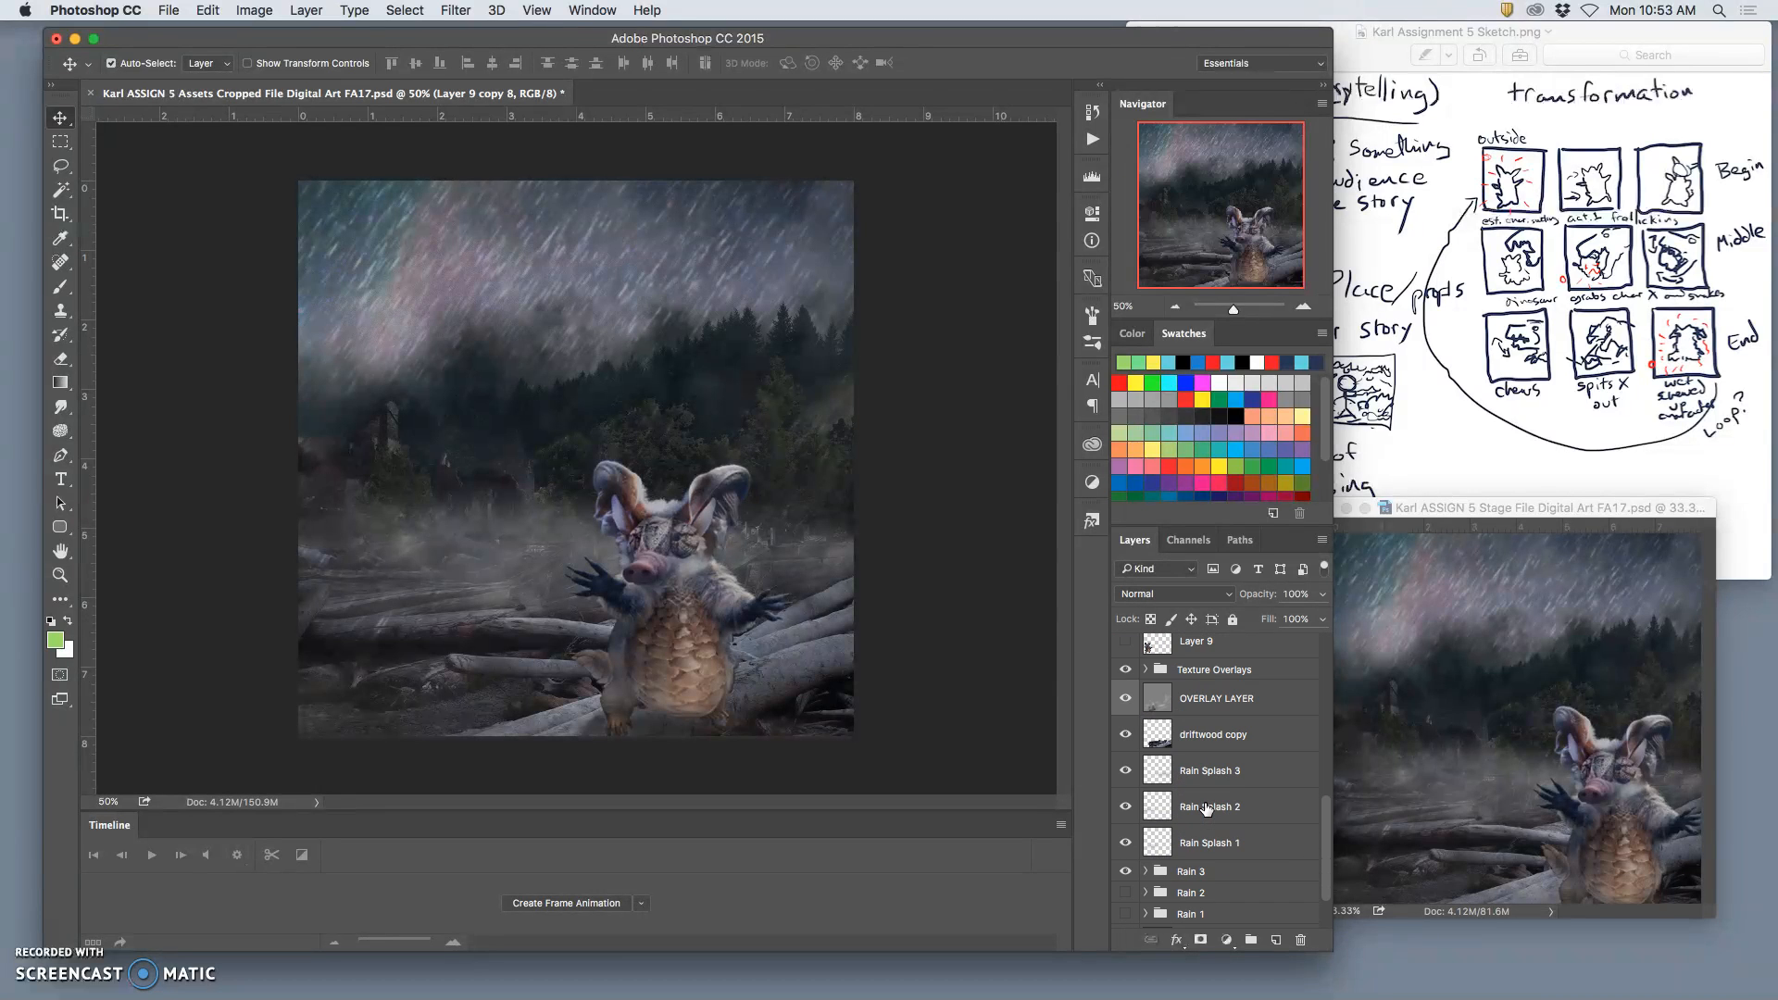
click(1211, 772)
click(1321, 596)
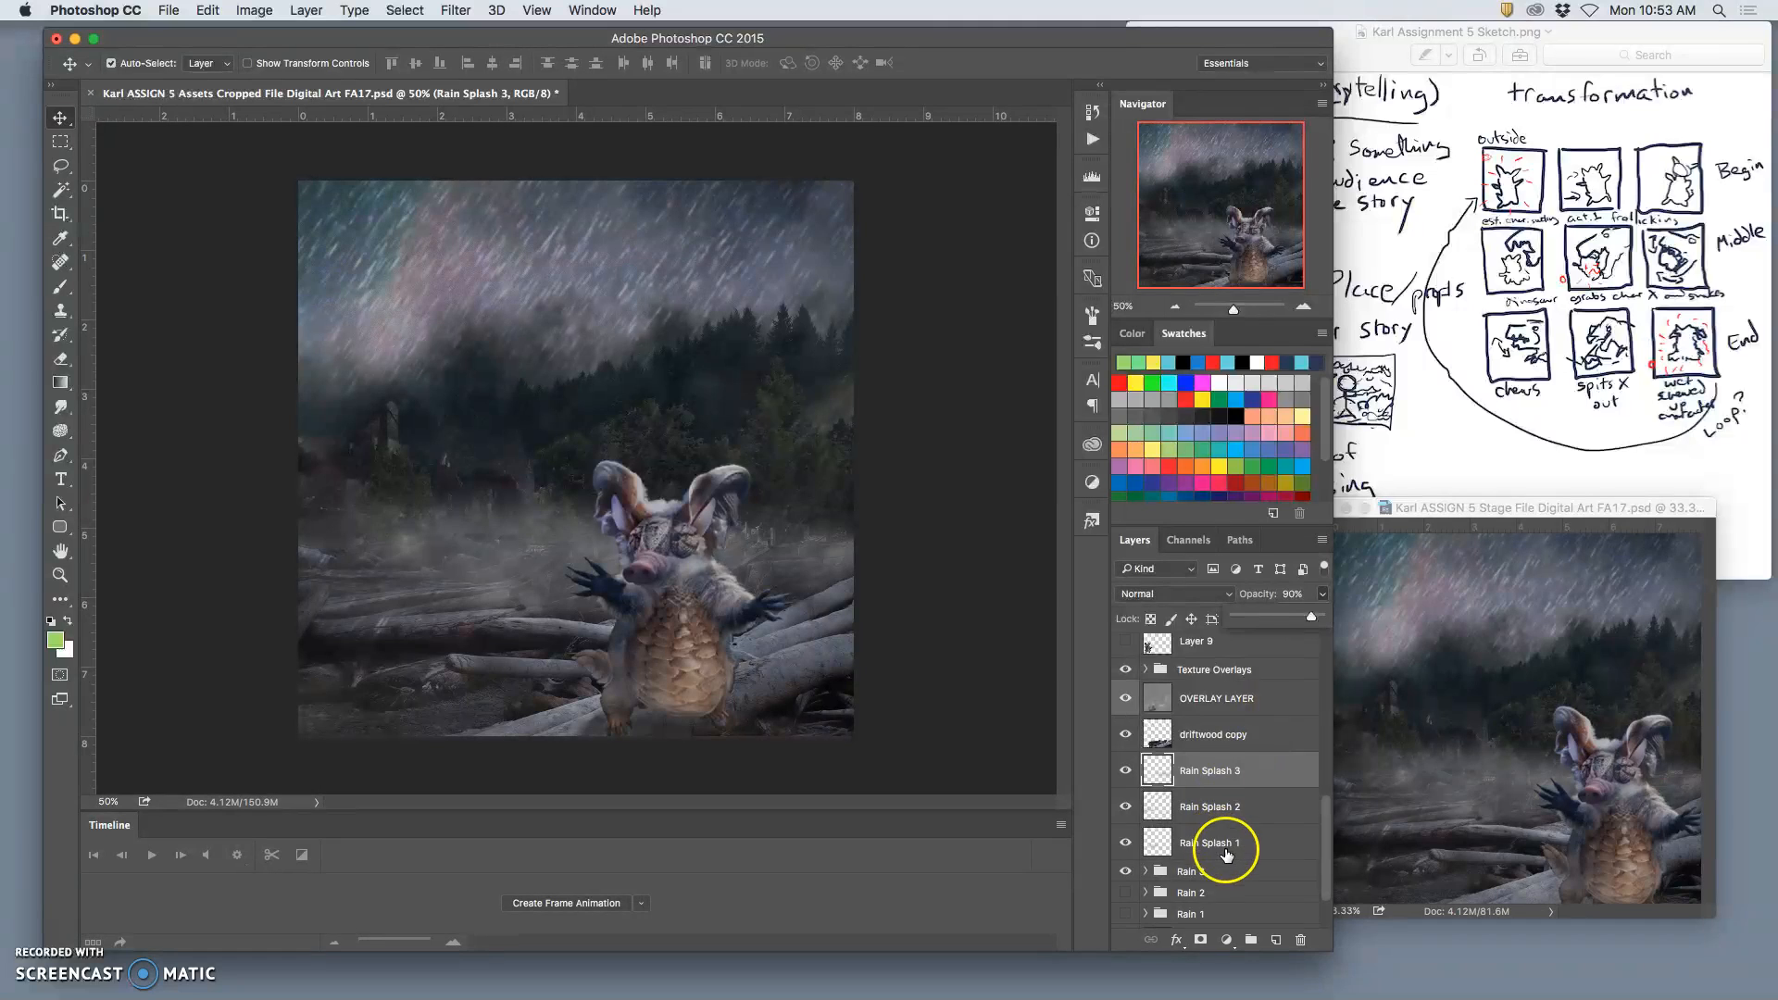
Step: Show the Rain 2 group in place of Rain 3 and set Rain 2's opacity to 100%
scroll(1213, 843, down, 2)
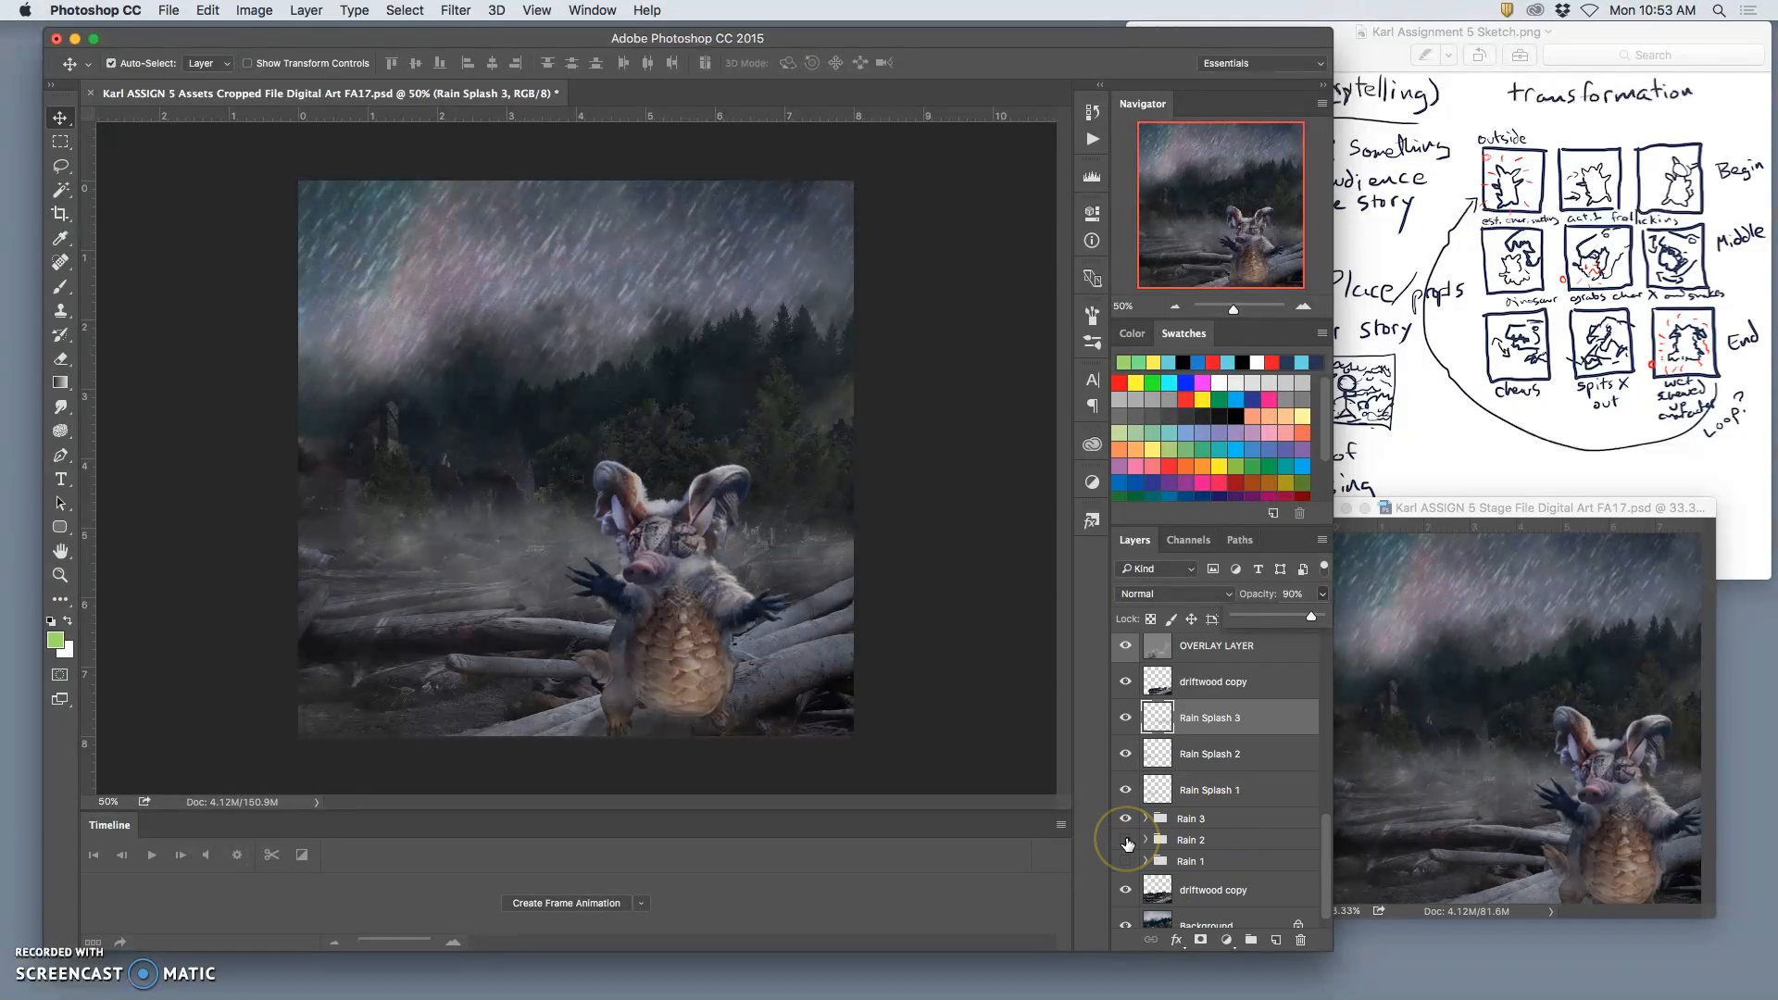
click(1126, 841)
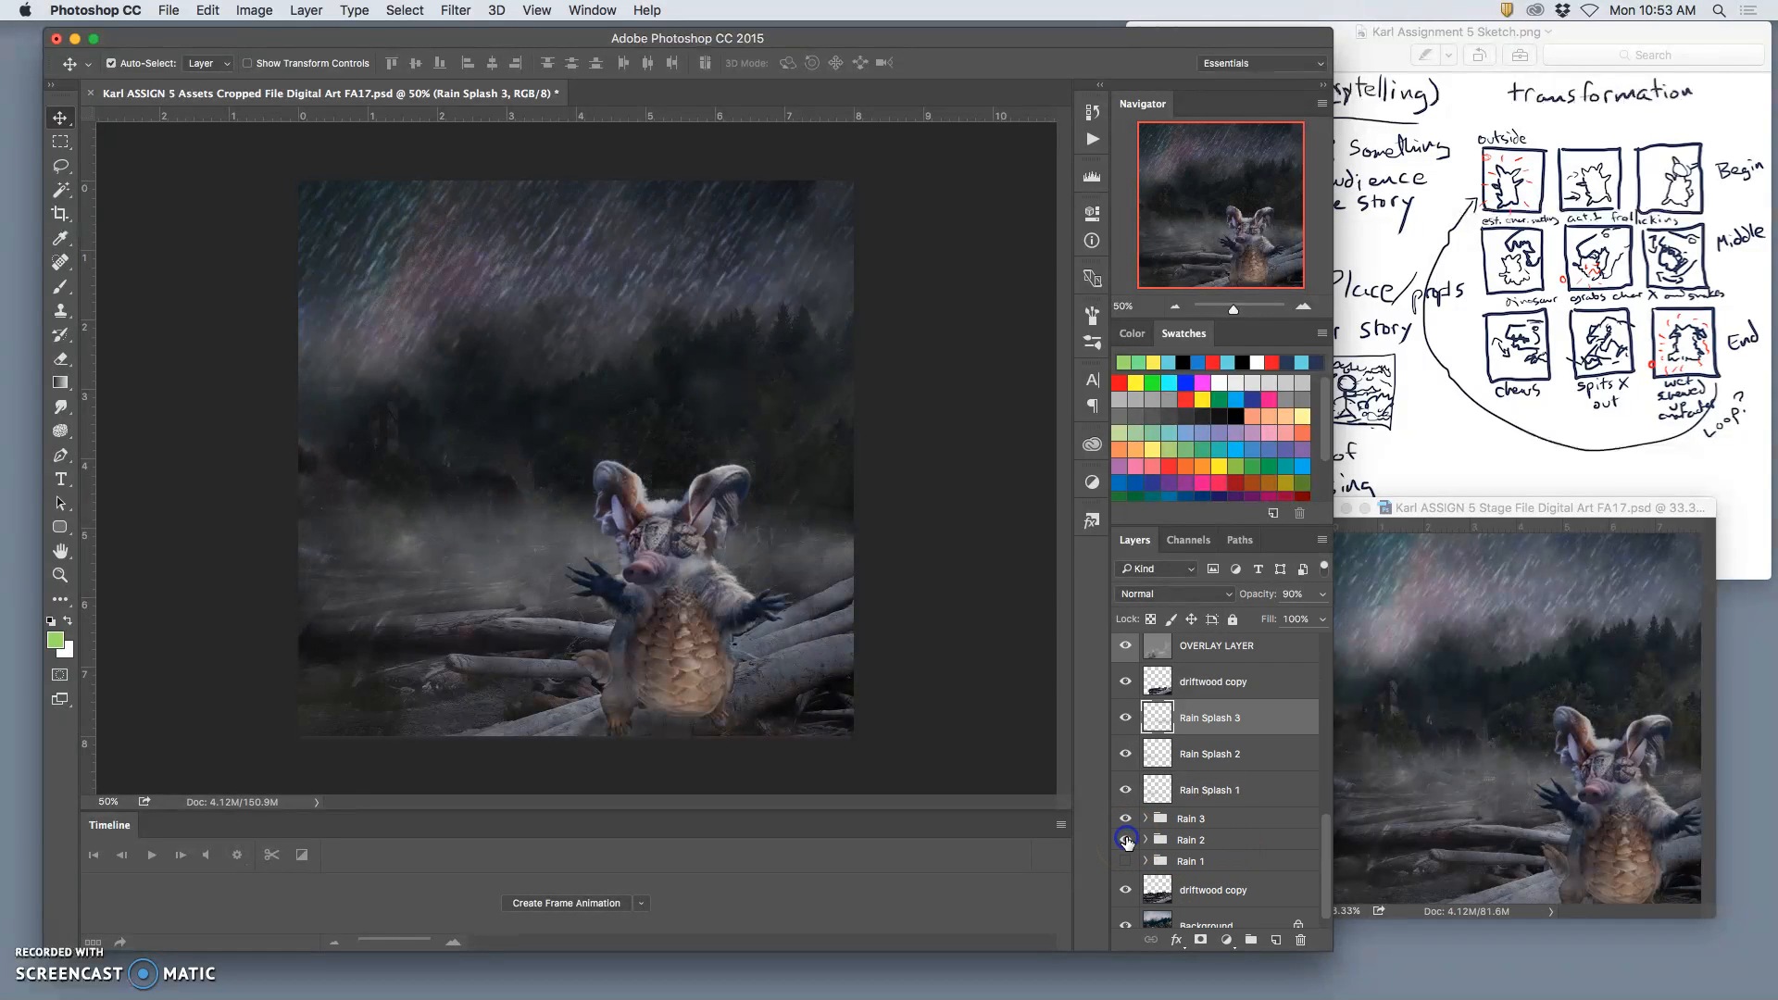
click(1190, 839)
click(1323, 600)
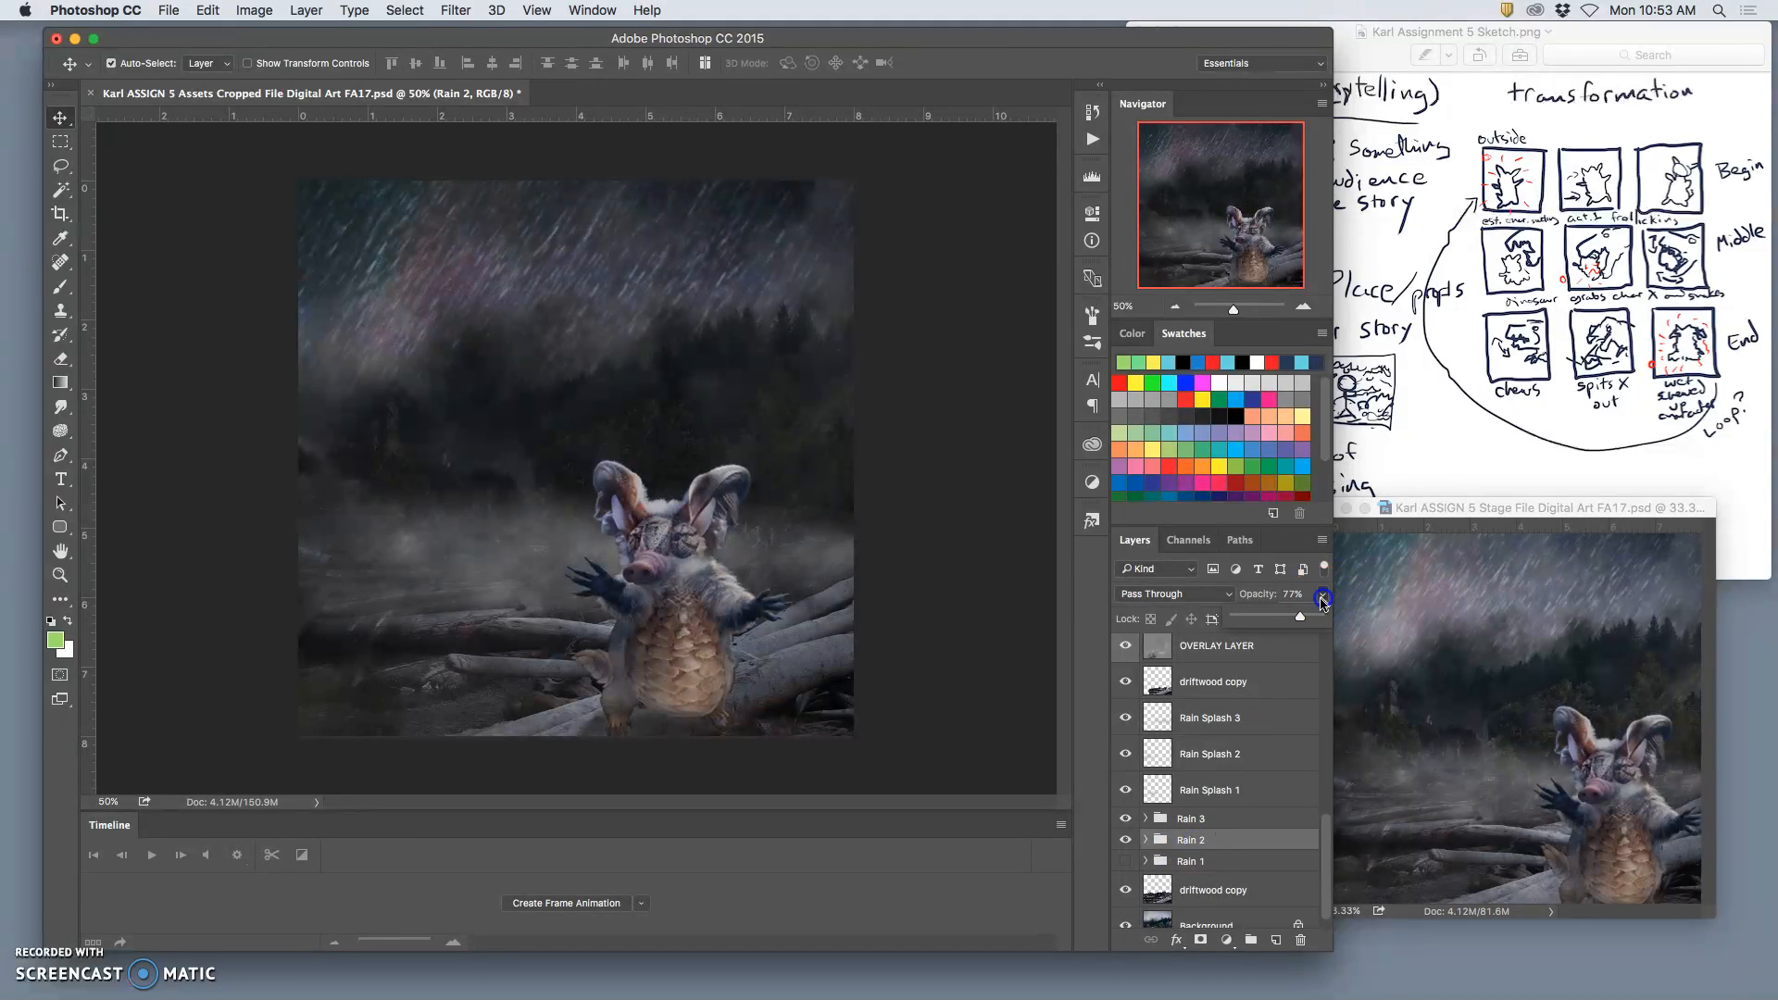
drag(1285, 622, 1281, 622)
drag(1305, 622, 1284, 622)
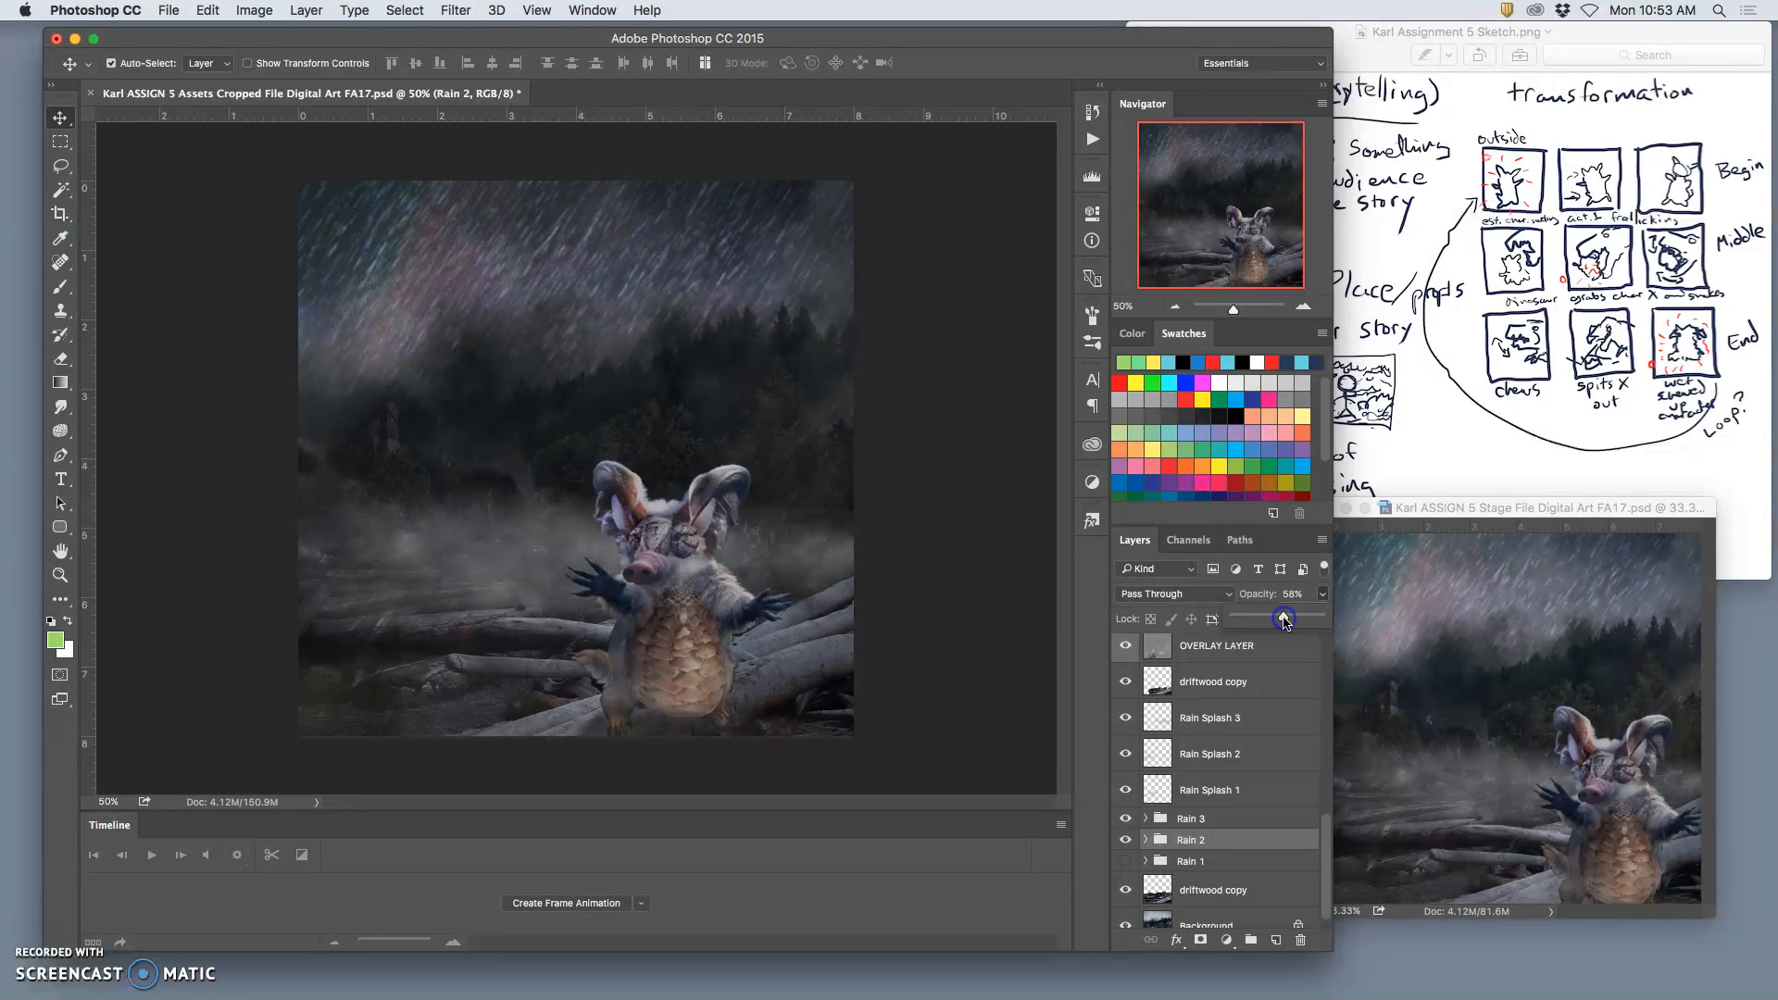
click(1126, 819)
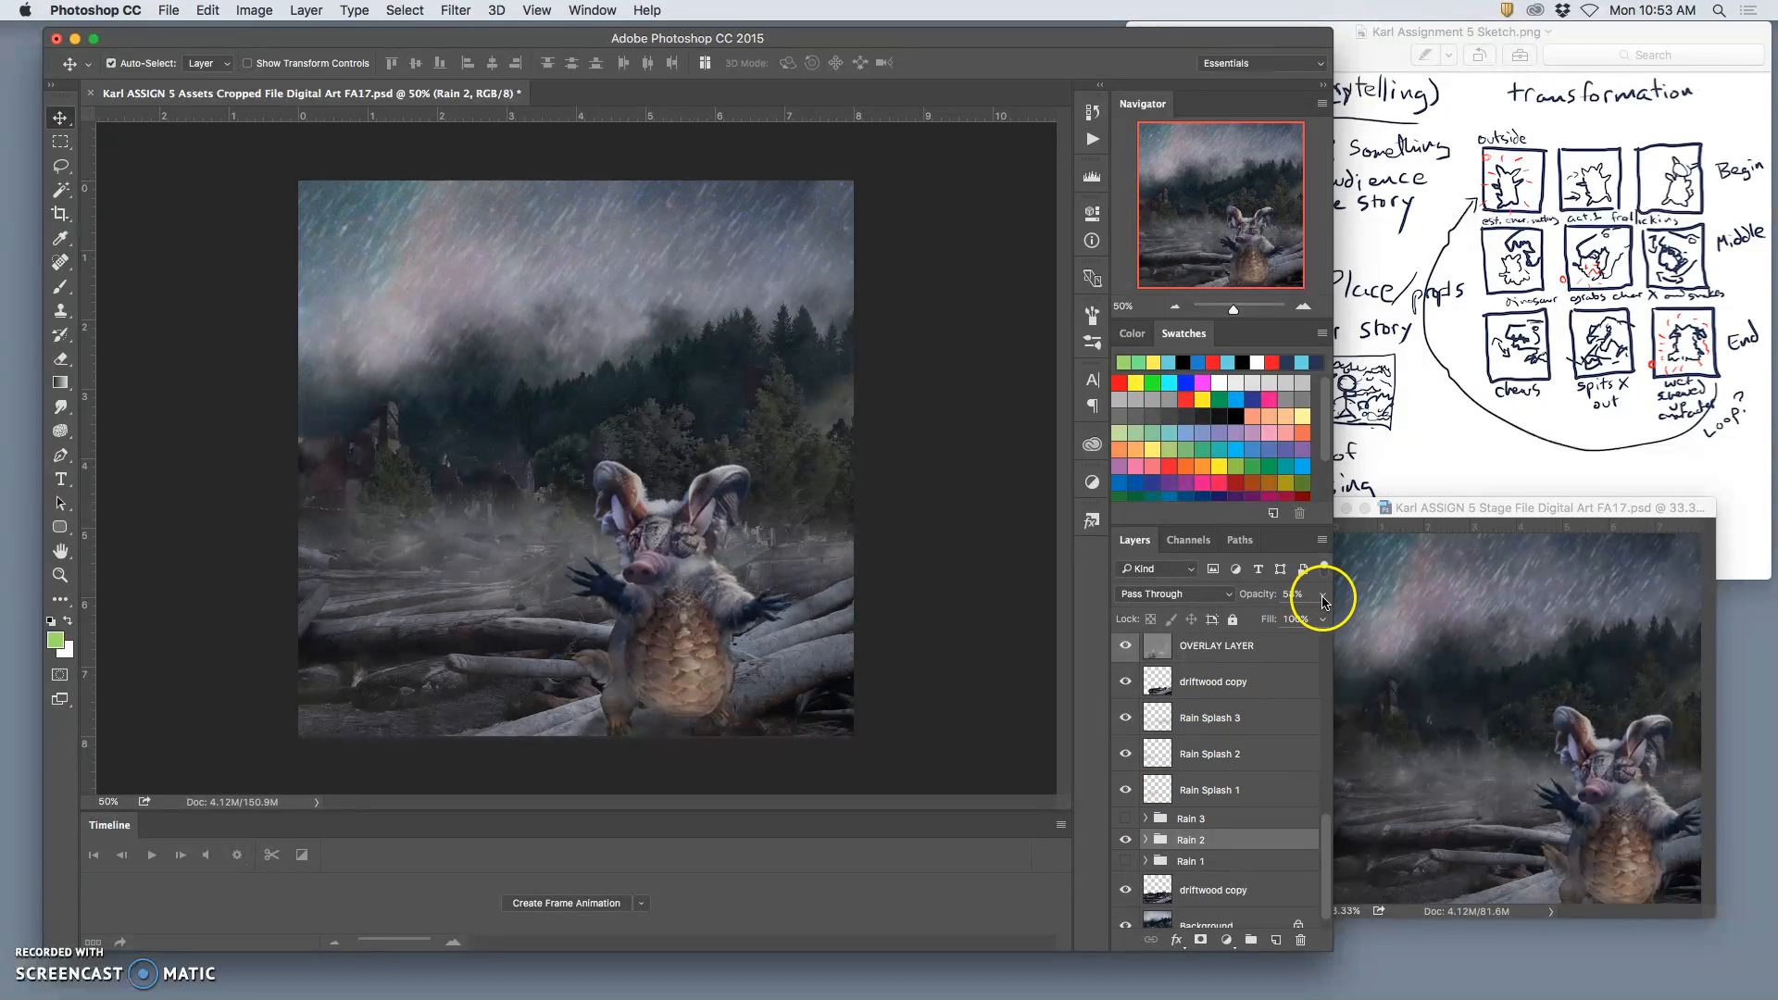
drag(1322, 593, 1362, 623)
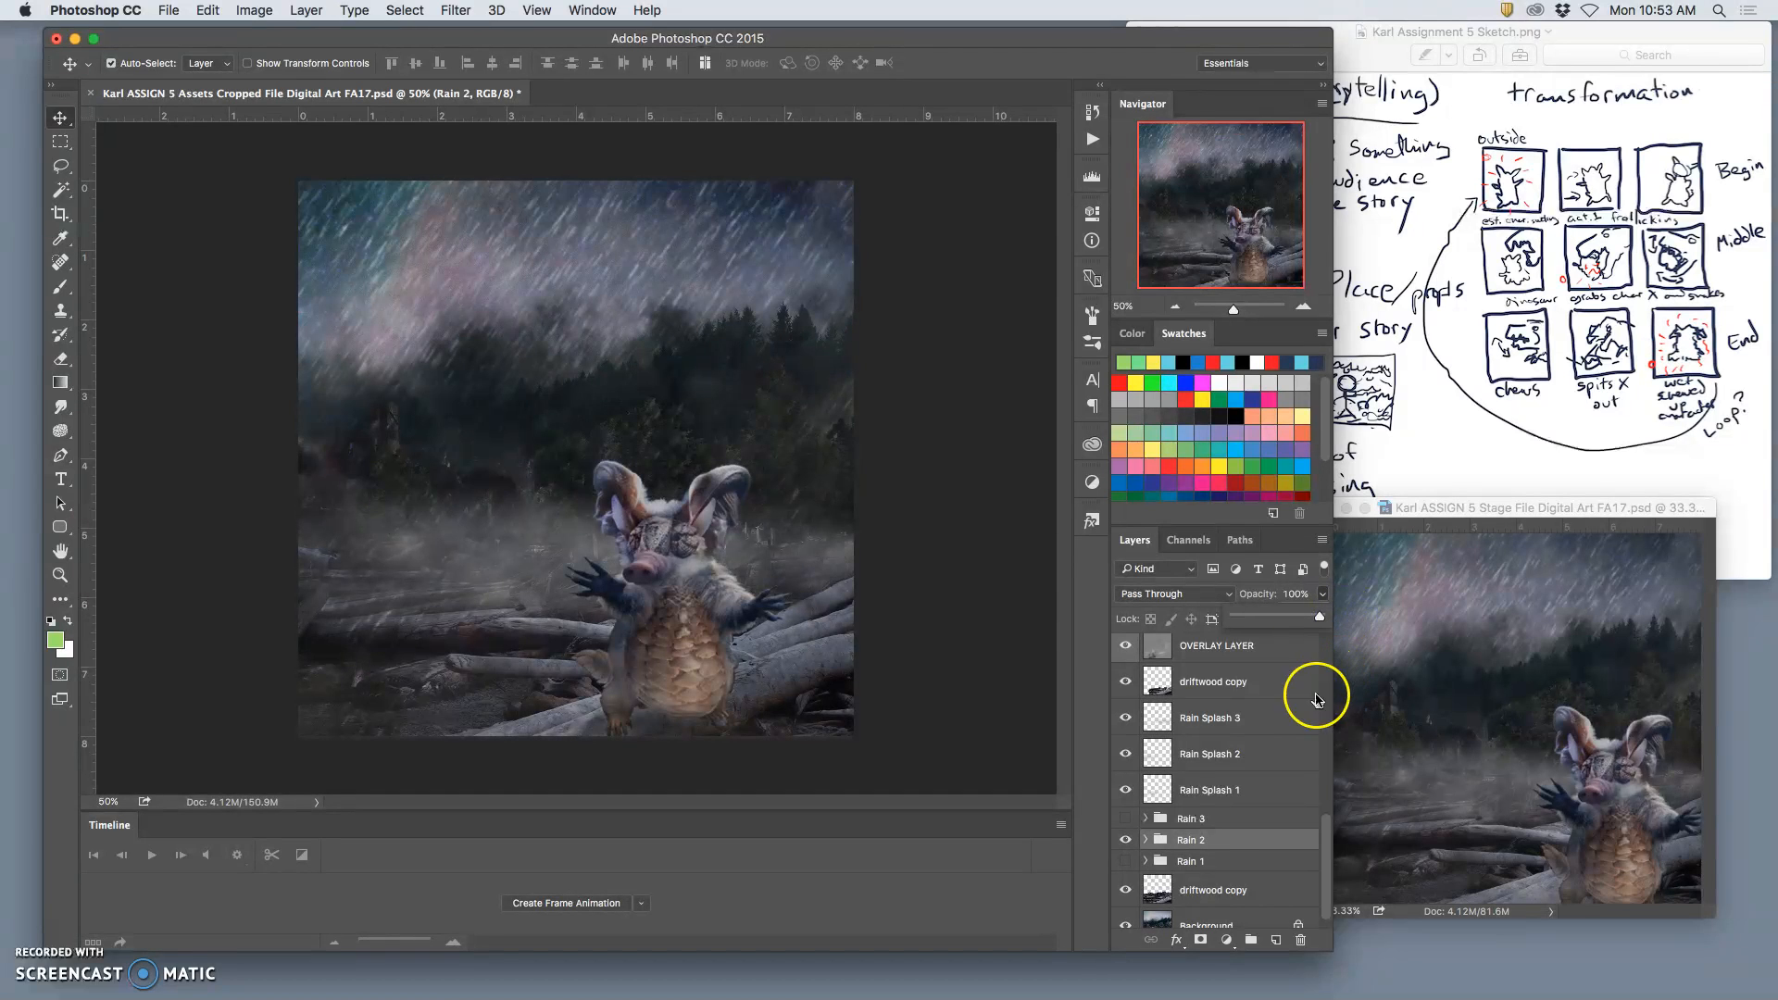
Step: Readjust the opacity of Layer 6 copy 2 inside the Rain 2 group, and collapse the group
click(1145, 840)
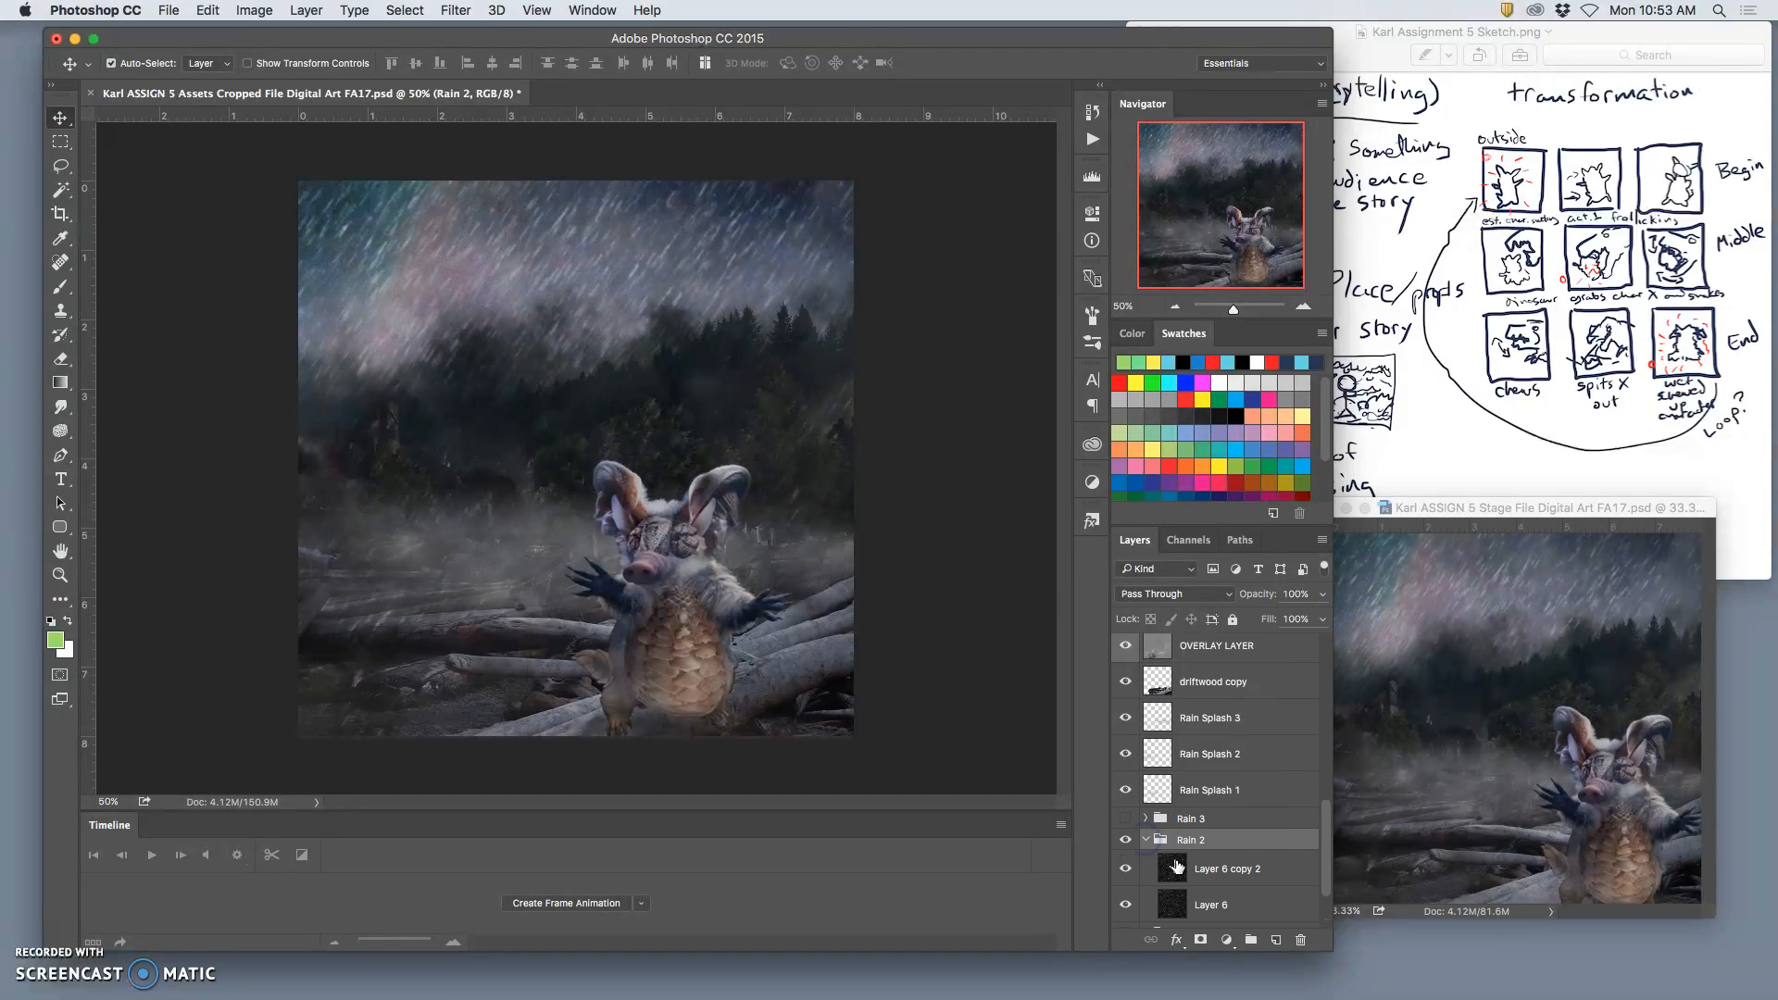
click(1197, 870)
click(1322, 593)
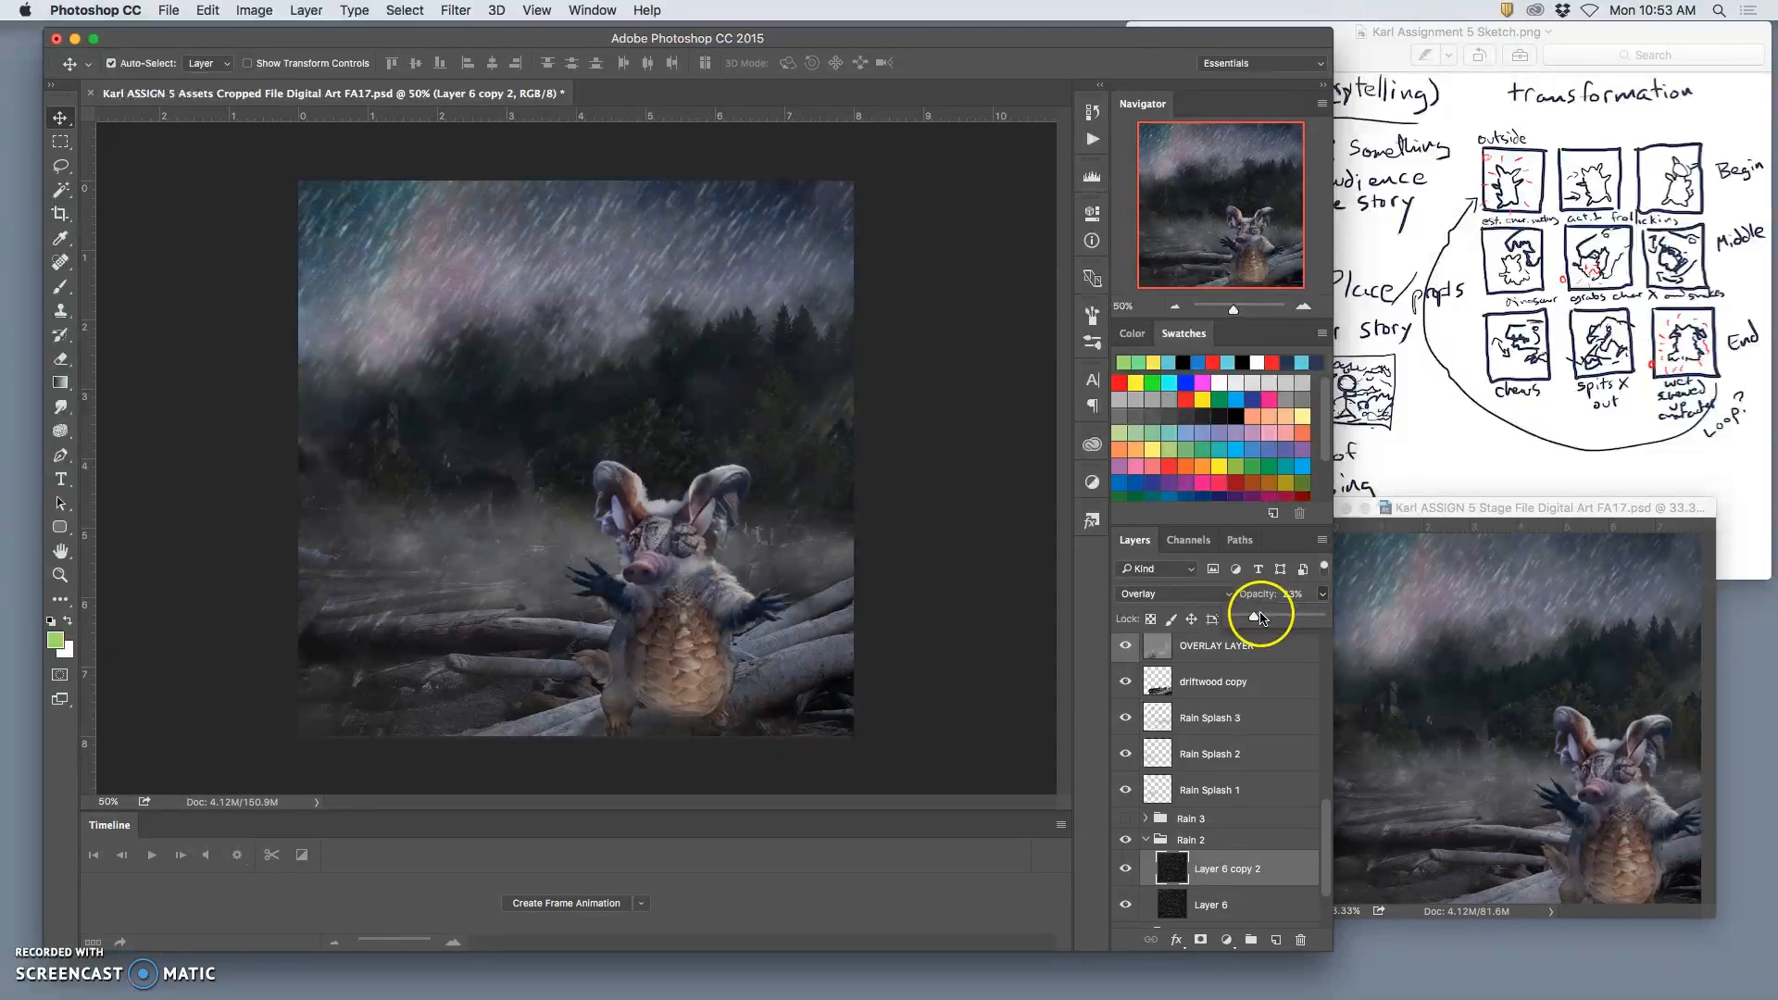
click(1146, 840)
scroll(1211, 827, up, 10)
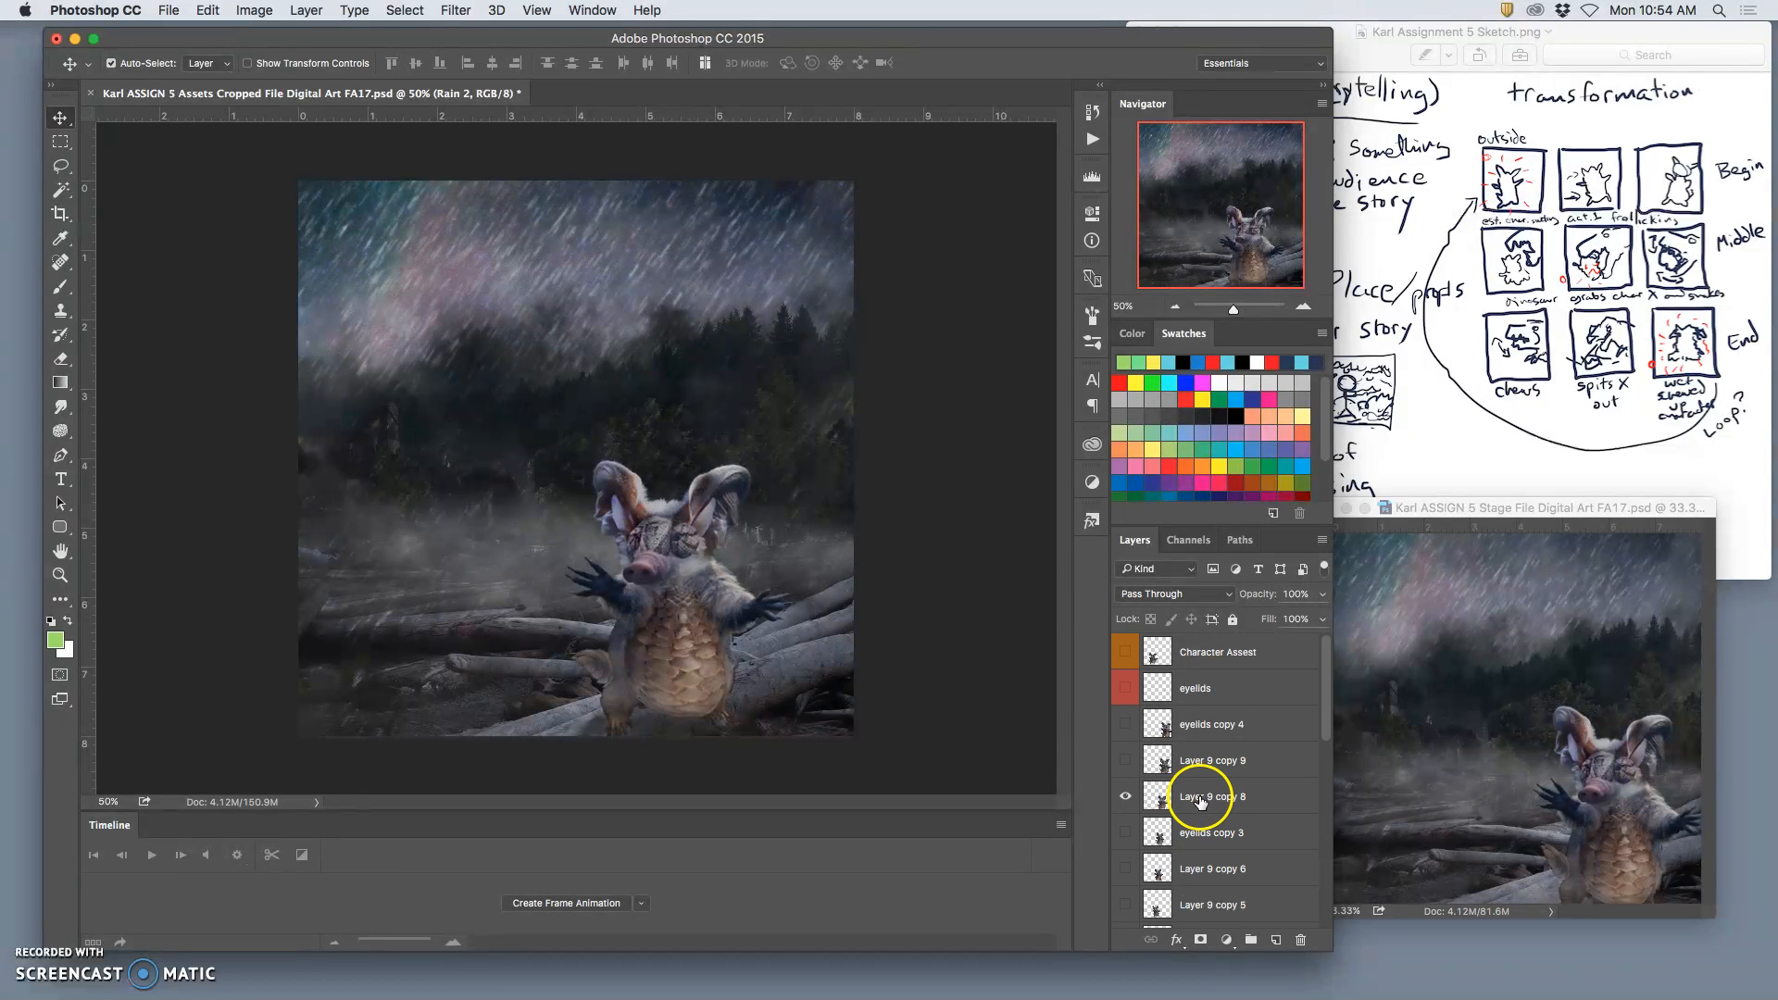
Step: Stamp all visible layers into a new layer above Layer 9 copy 8 and copy that frame into the Stage file
click(1201, 803)
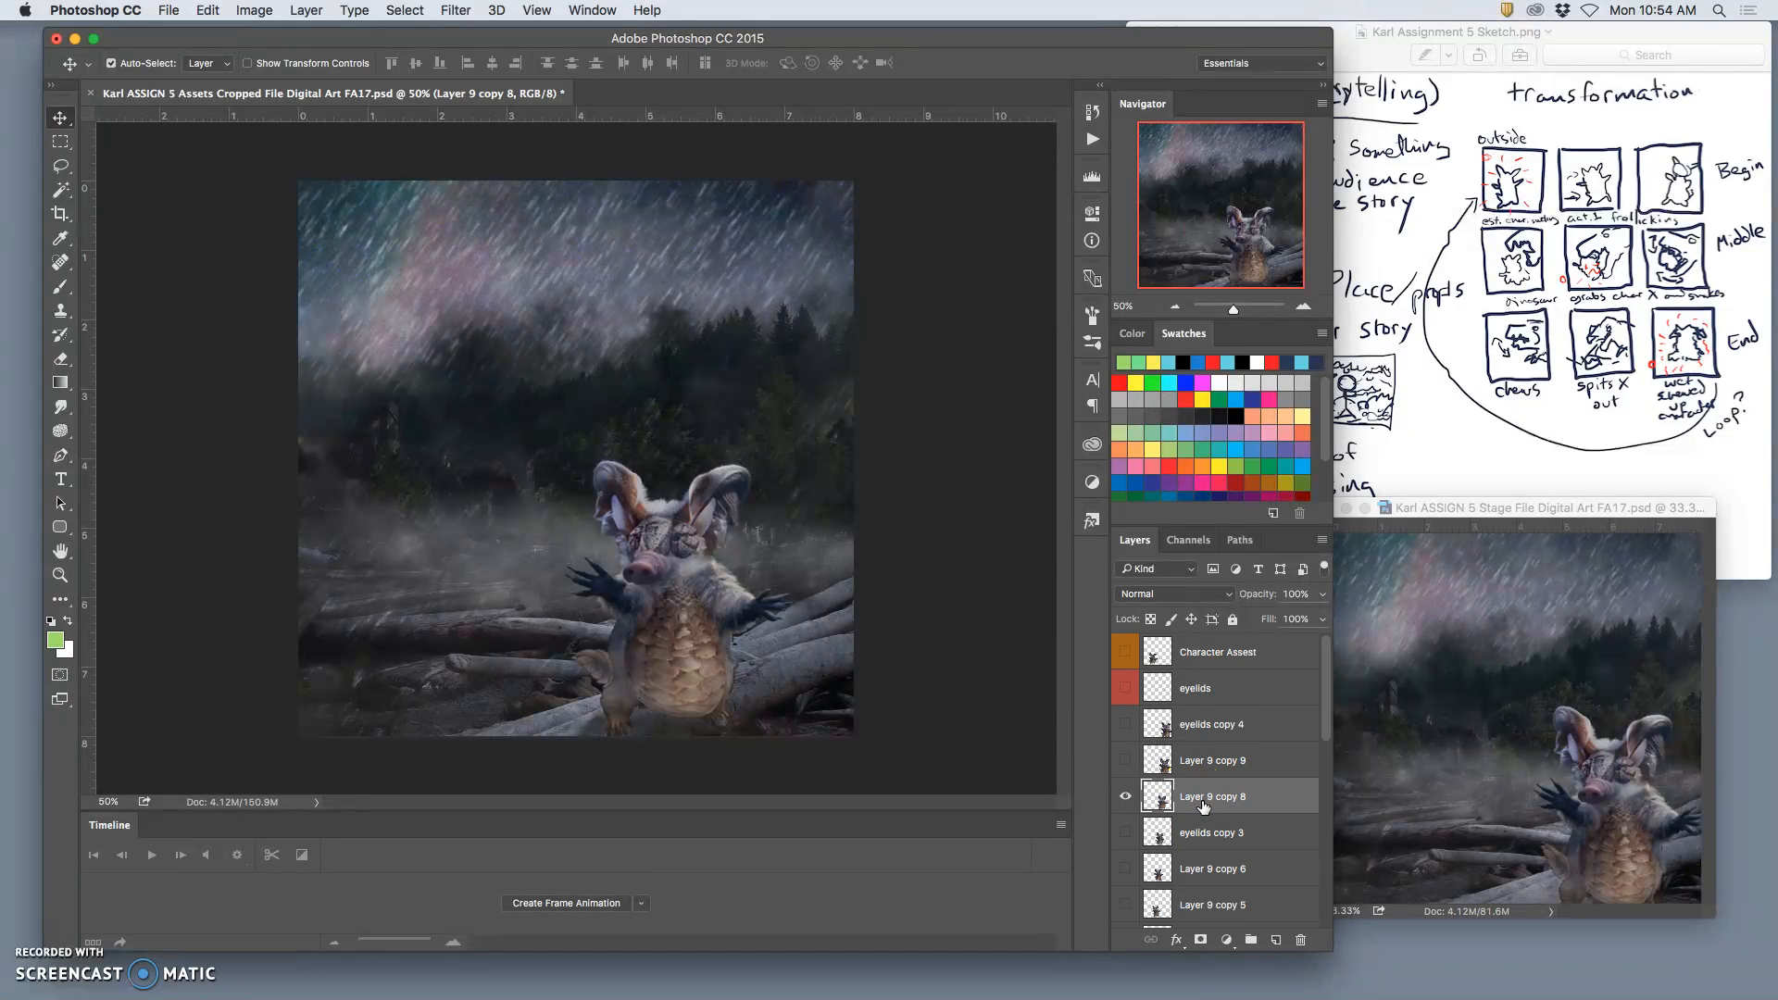
click(305, 11)
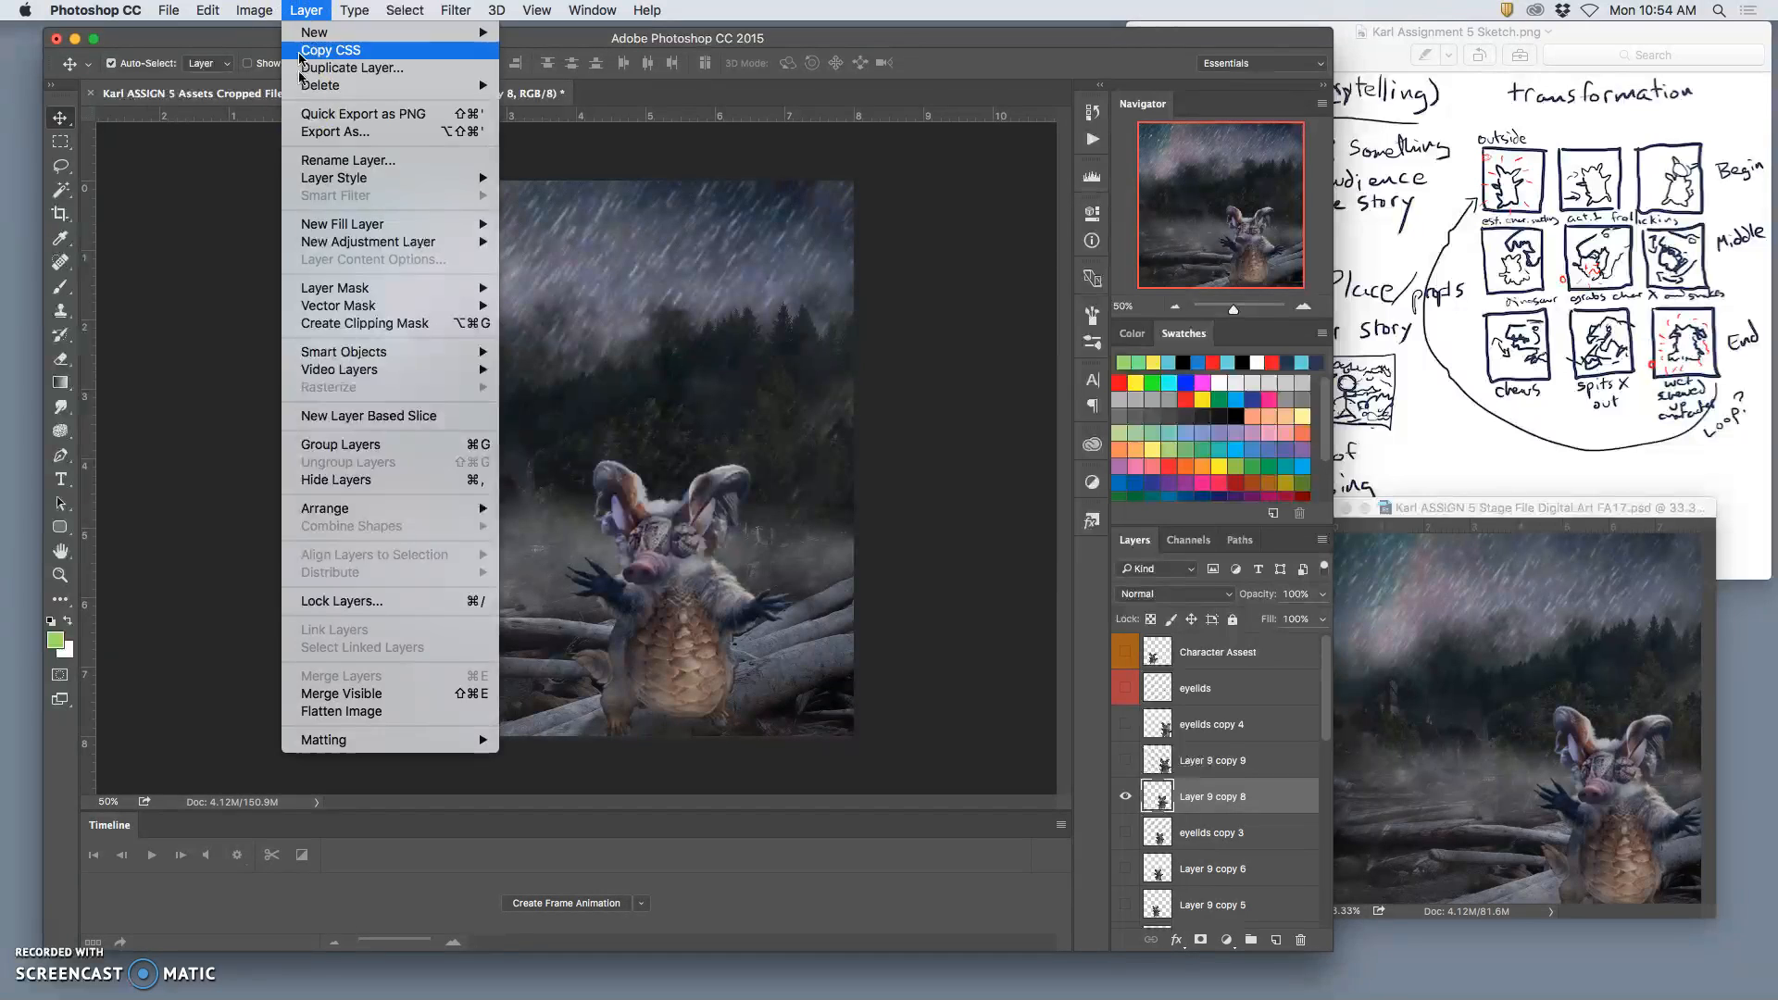
alt+click(322, 695)
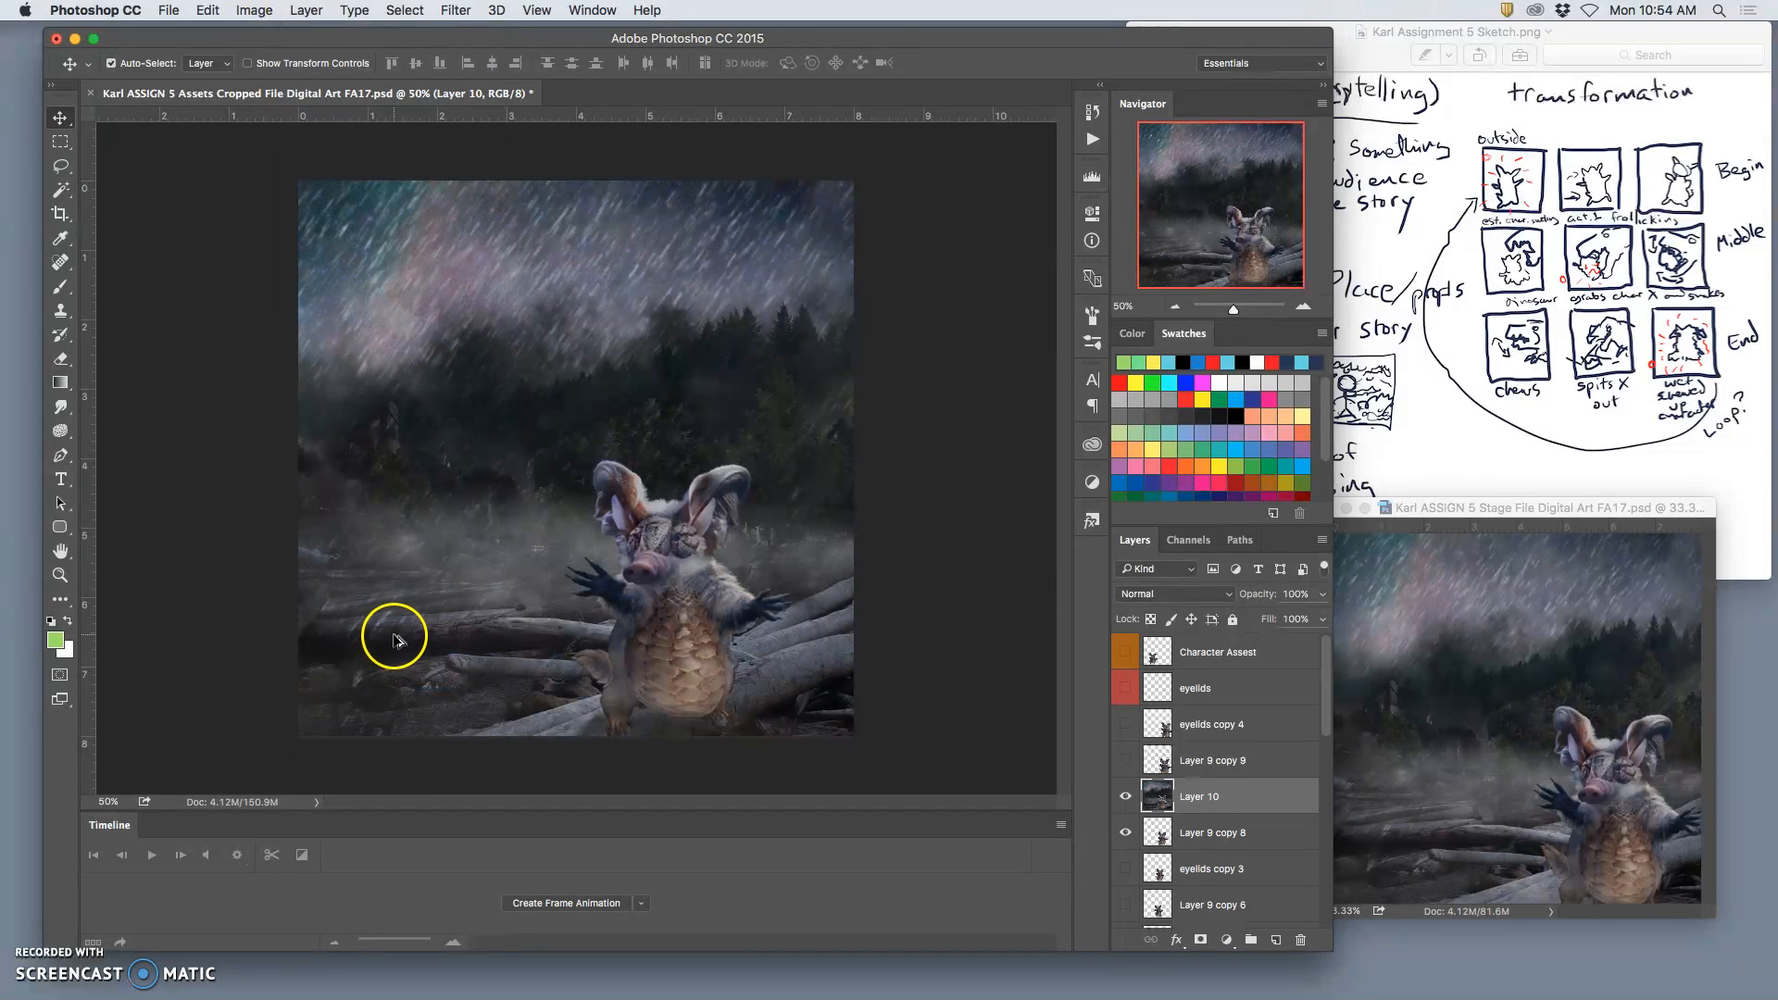
drag(484, 523, 1600, 701)
Step: Toggle the visibility of Layers 22, 21 and 20 in the Stage file to check the motion between frames
click(1123, 677)
click(1123, 676)
click(1123, 677)
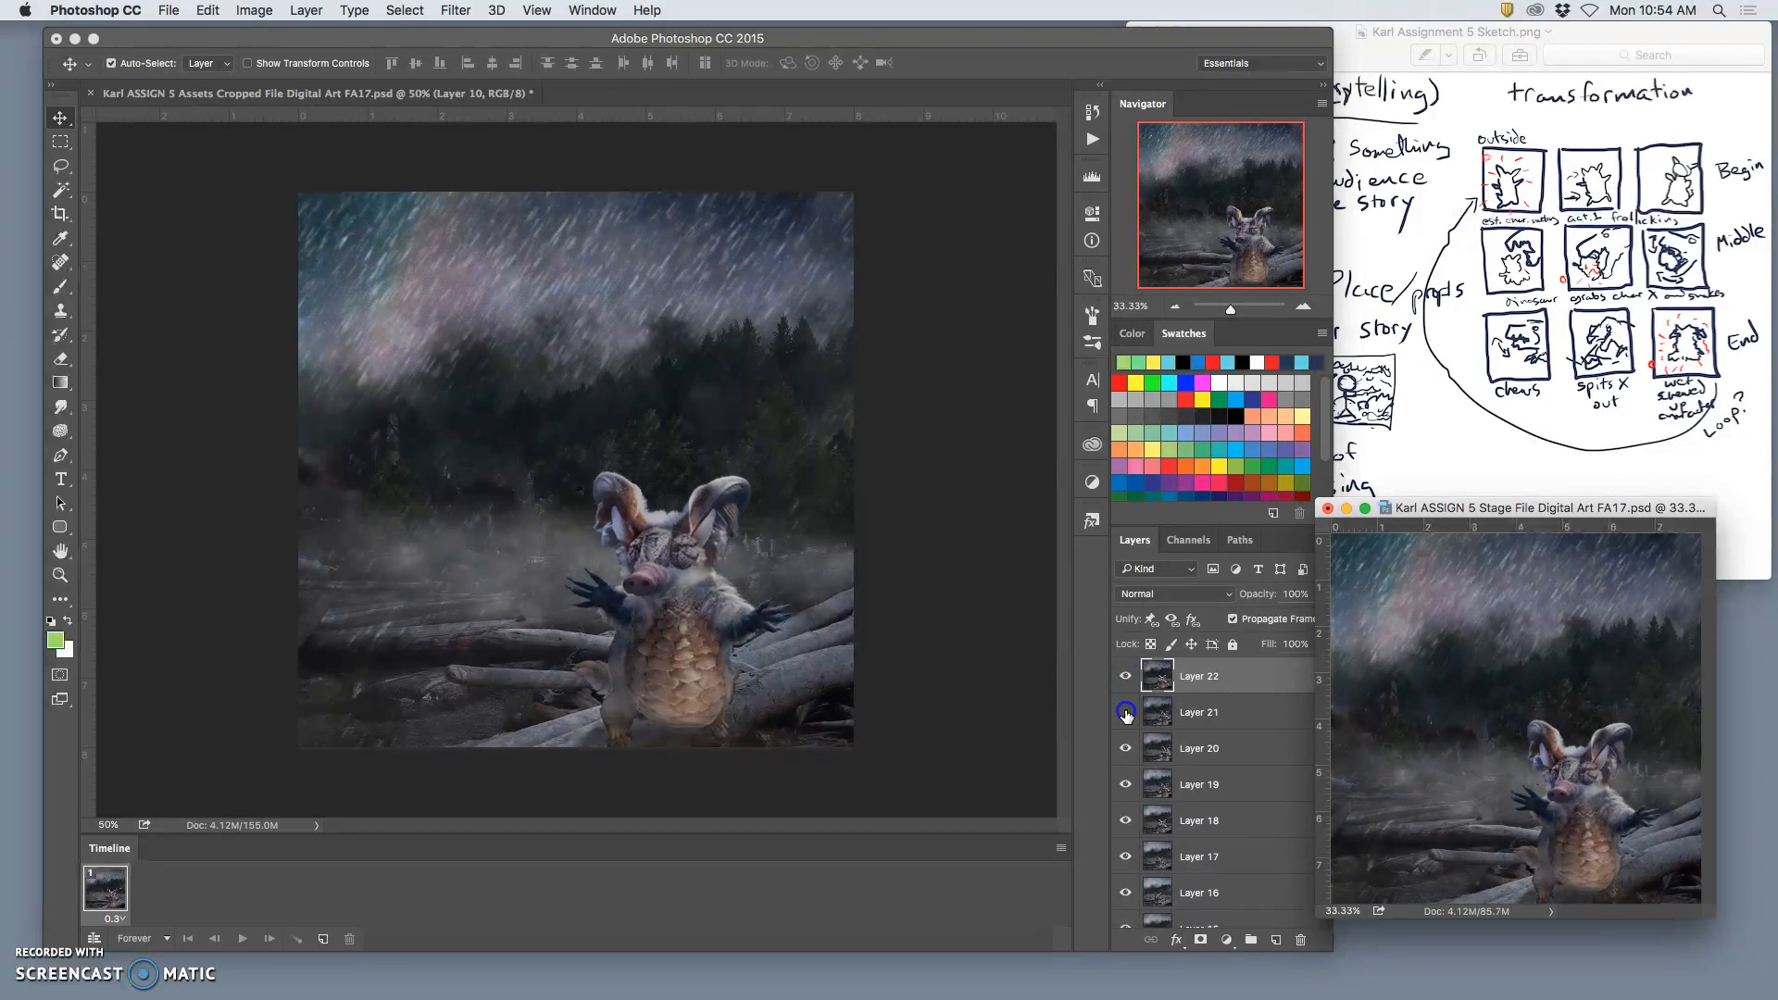
click(1124, 679)
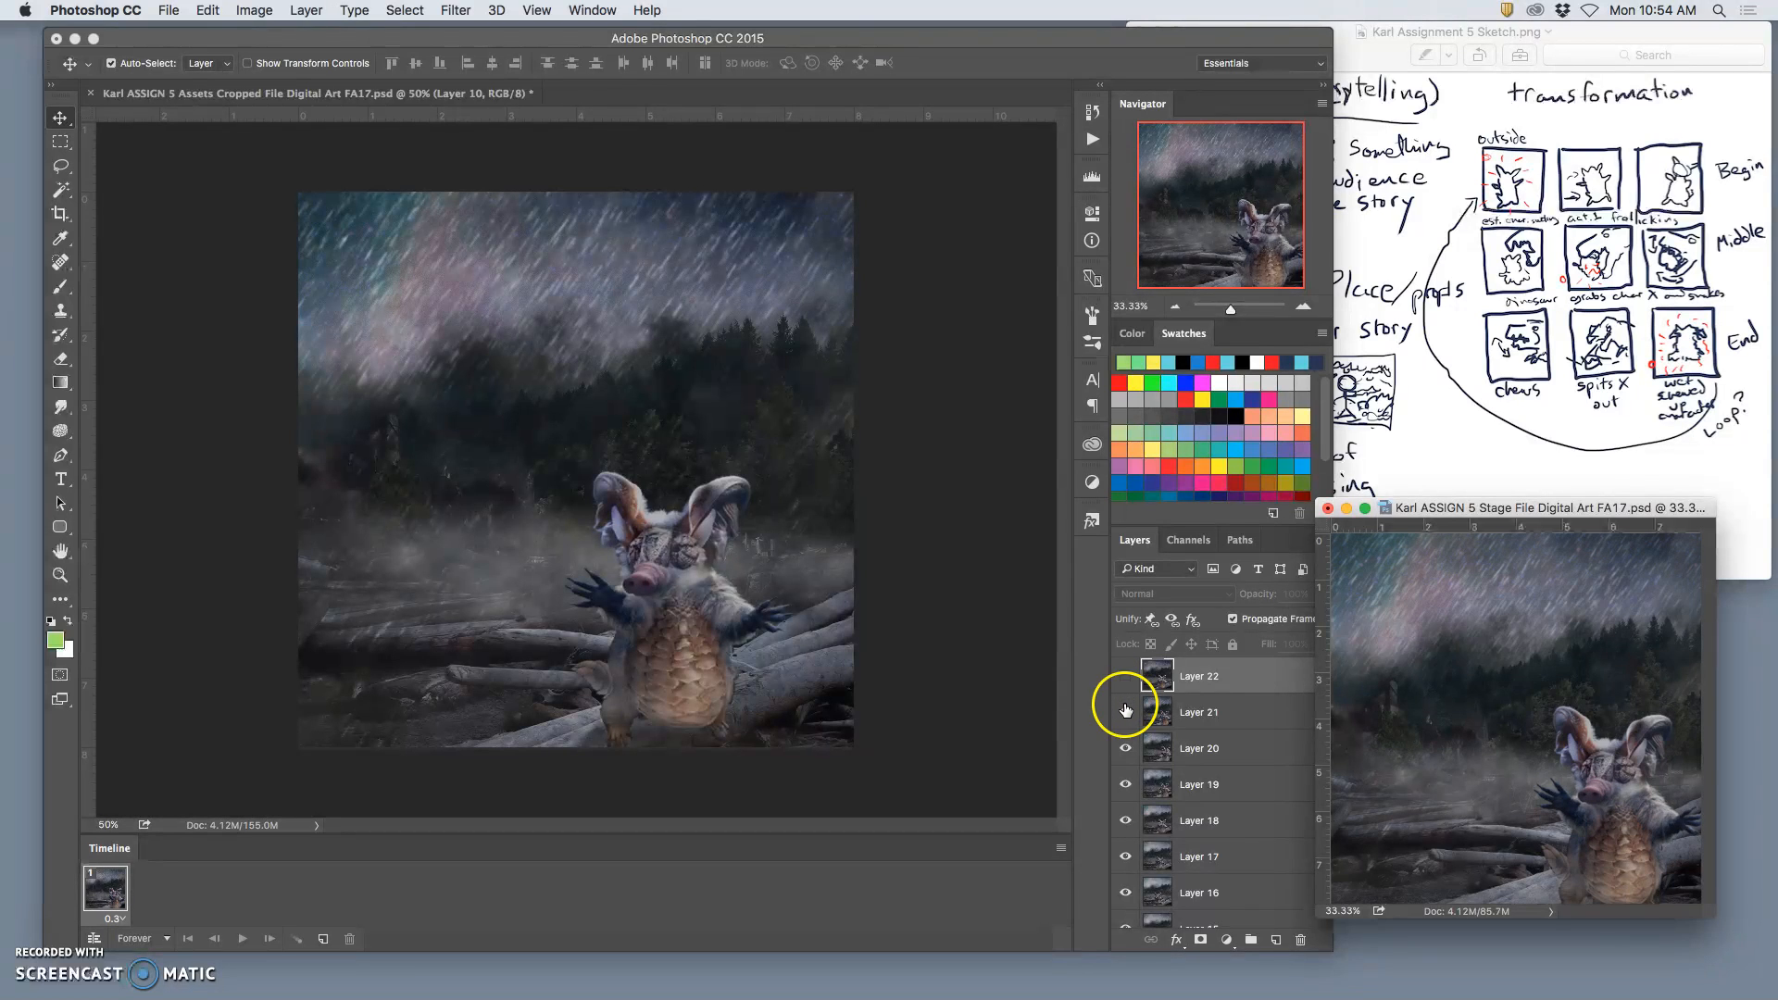
click(1125, 711)
click(1123, 746)
click(1123, 743)
click(1124, 715)
click(1125, 679)
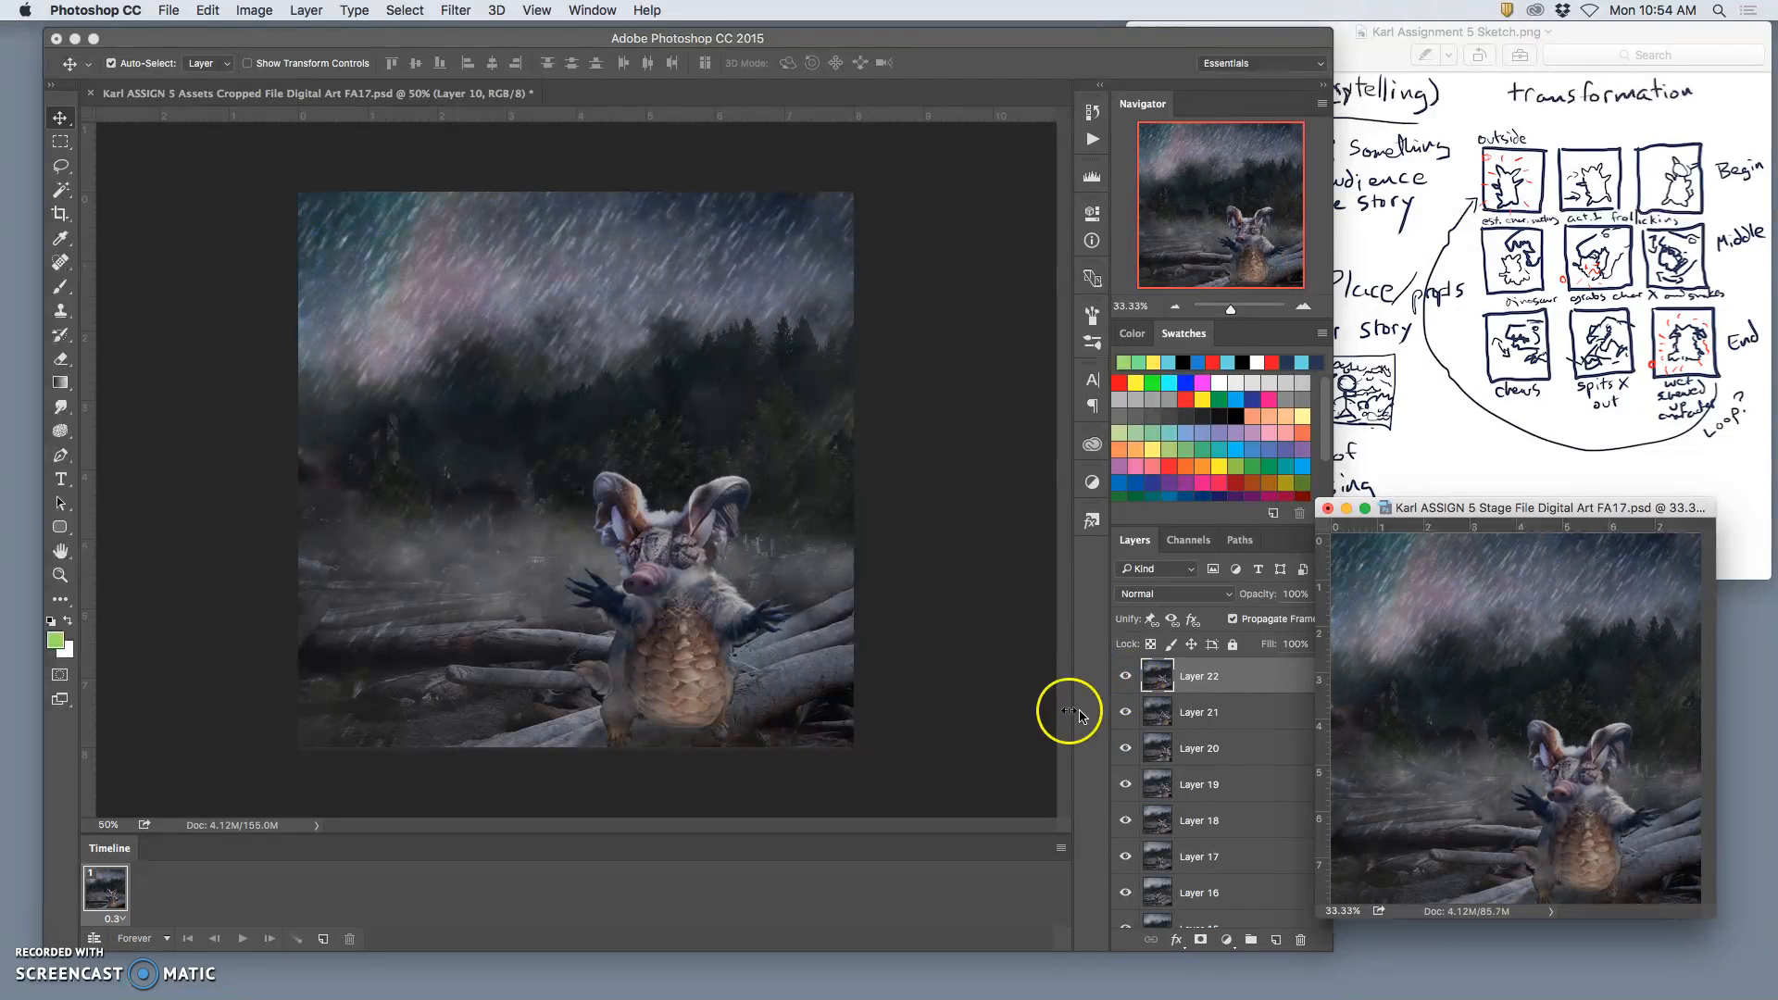
Step: Return to the Assets file and delete the merged layer above Layer 9 copy 8
click(964, 654)
key(super+d)
key(Delete)
Step: Hide Layer 9 copy 8 and show both eyelids copy 3 and Layer 9 copy 6
click(1126, 785)
click(1125, 798)
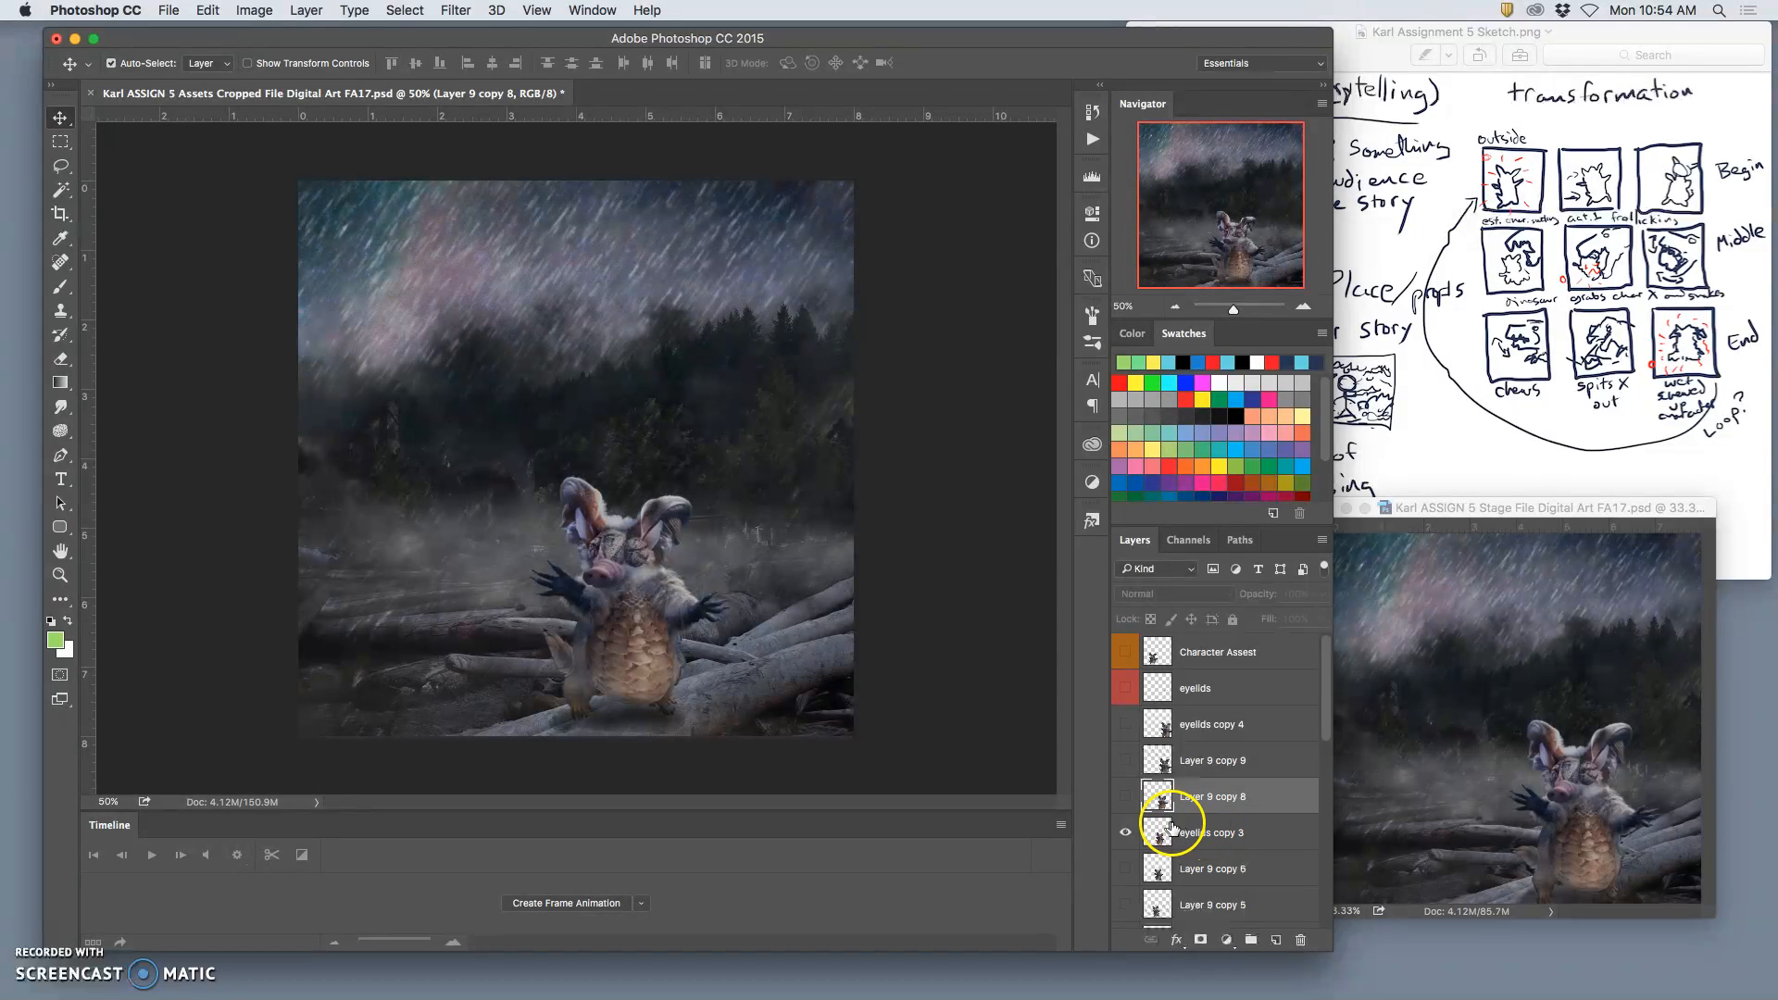
click(1127, 867)
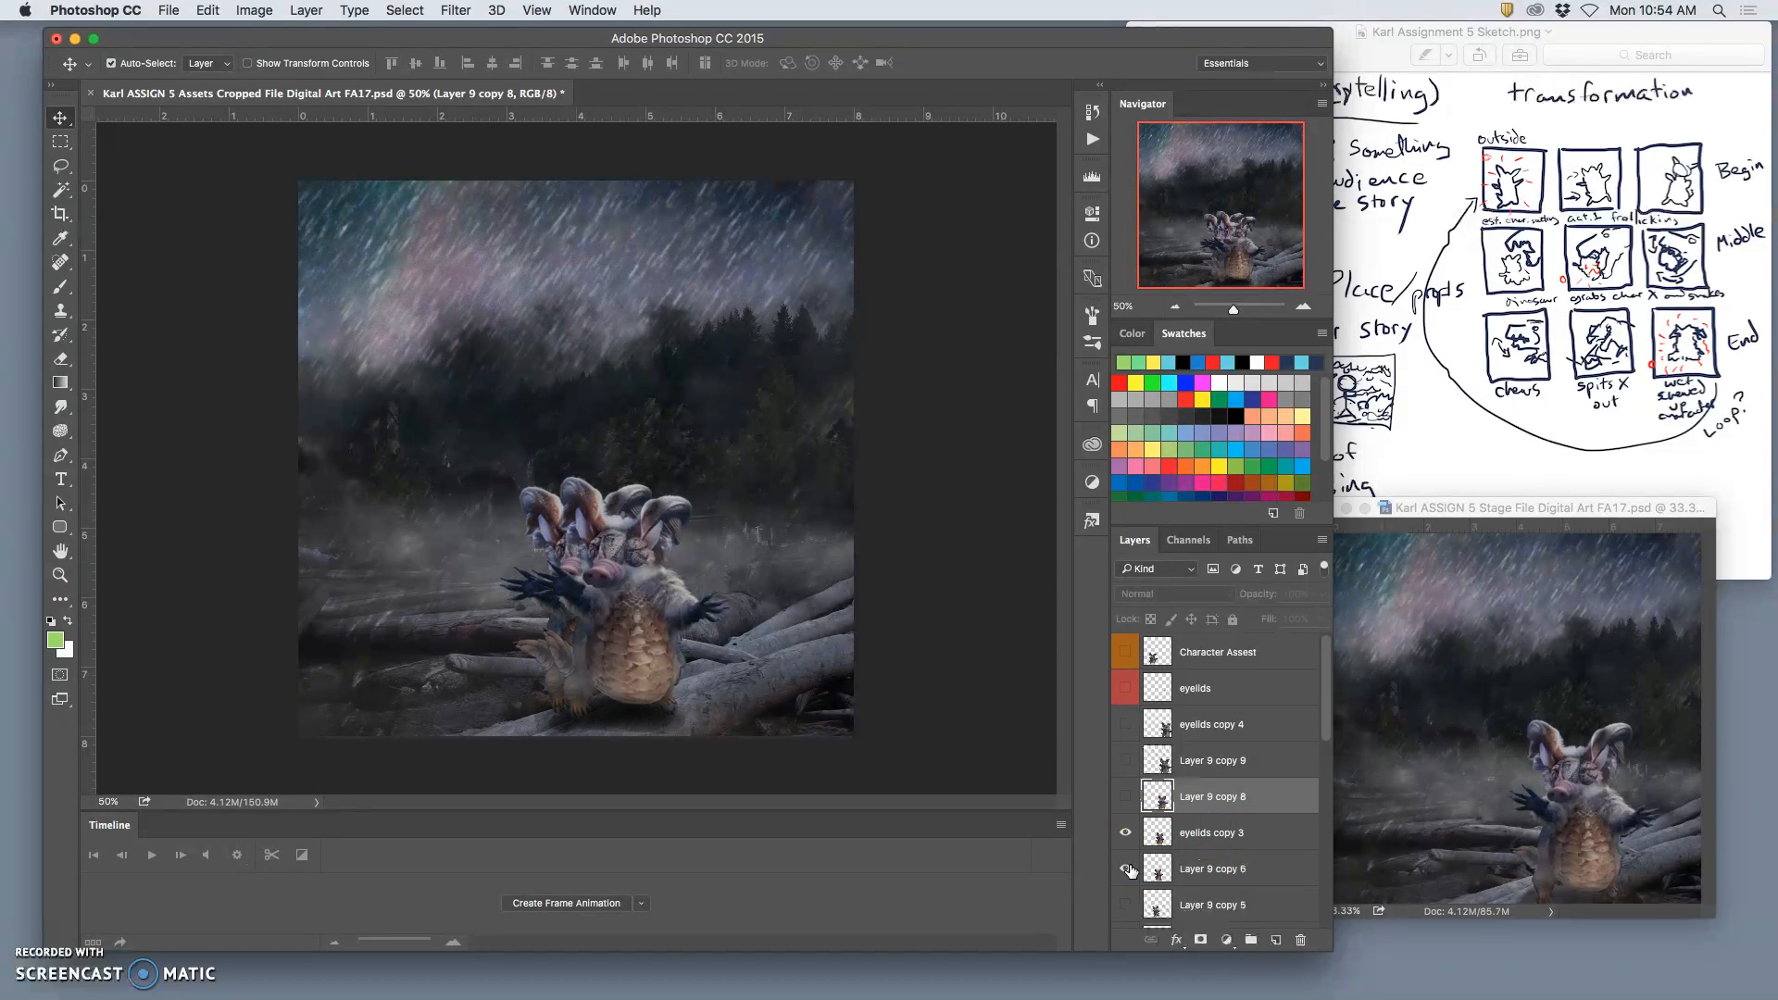
Step: Toggle eyelids copy 3 and Layer 9 copy 8 on and off to compare their character positions with Layer 9 copy 6
click(1126, 833)
click(1127, 834)
click(1127, 833)
click(1127, 833)
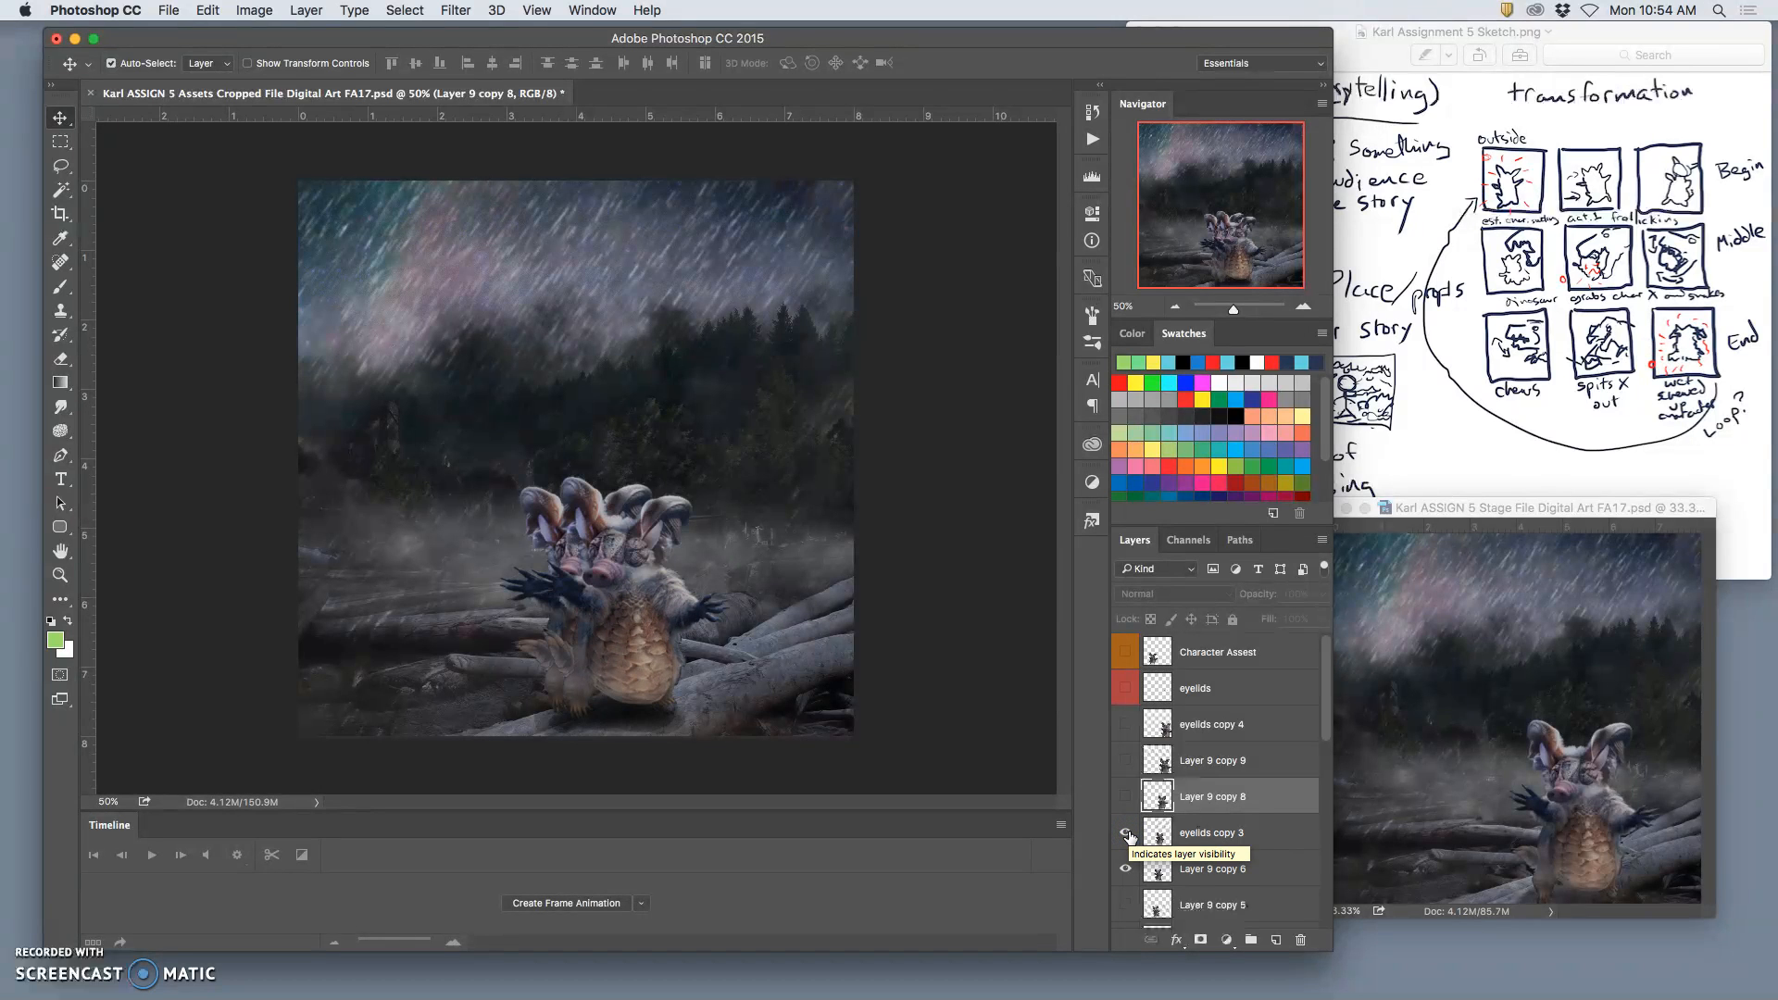
click(1125, 799)
click(1124, 802)
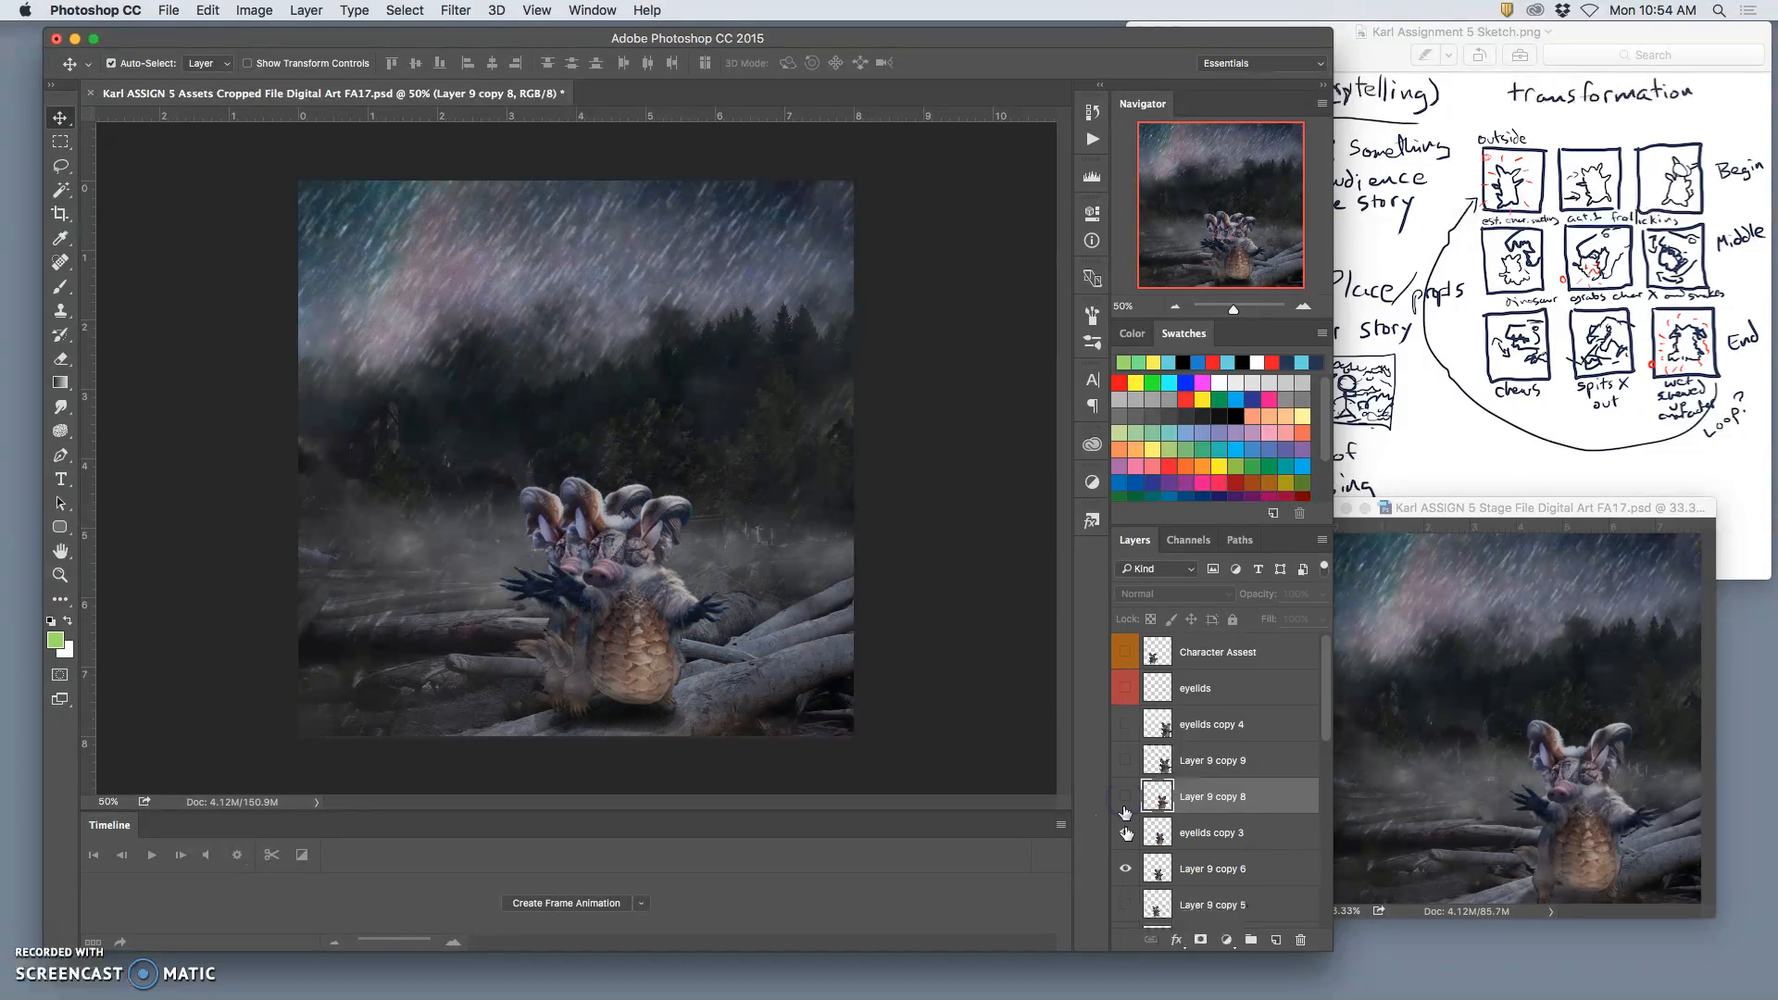
click(1125, 801)
click(1124, 801)
Step: Hide eyelids copy 3 and move the character on Layer 9 copy 6 slightly down and to the right
click(1125, 832)
click(1213, 872)
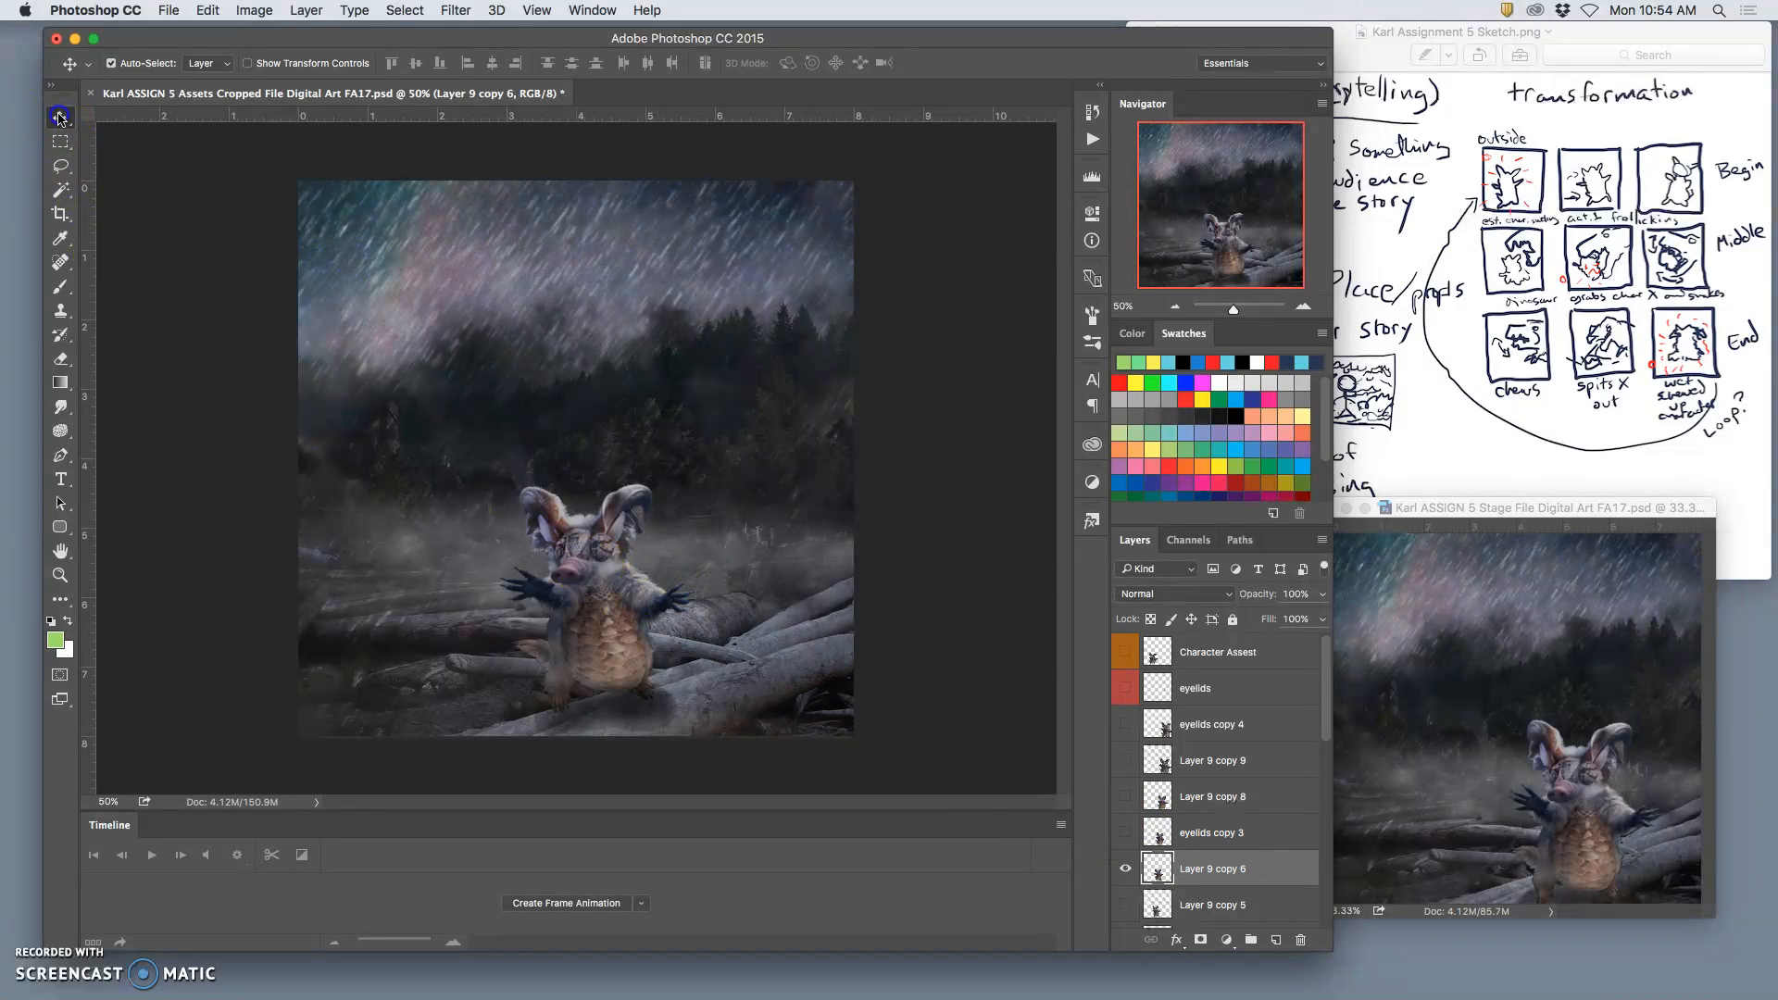
drag(611, 633, 620, 640)
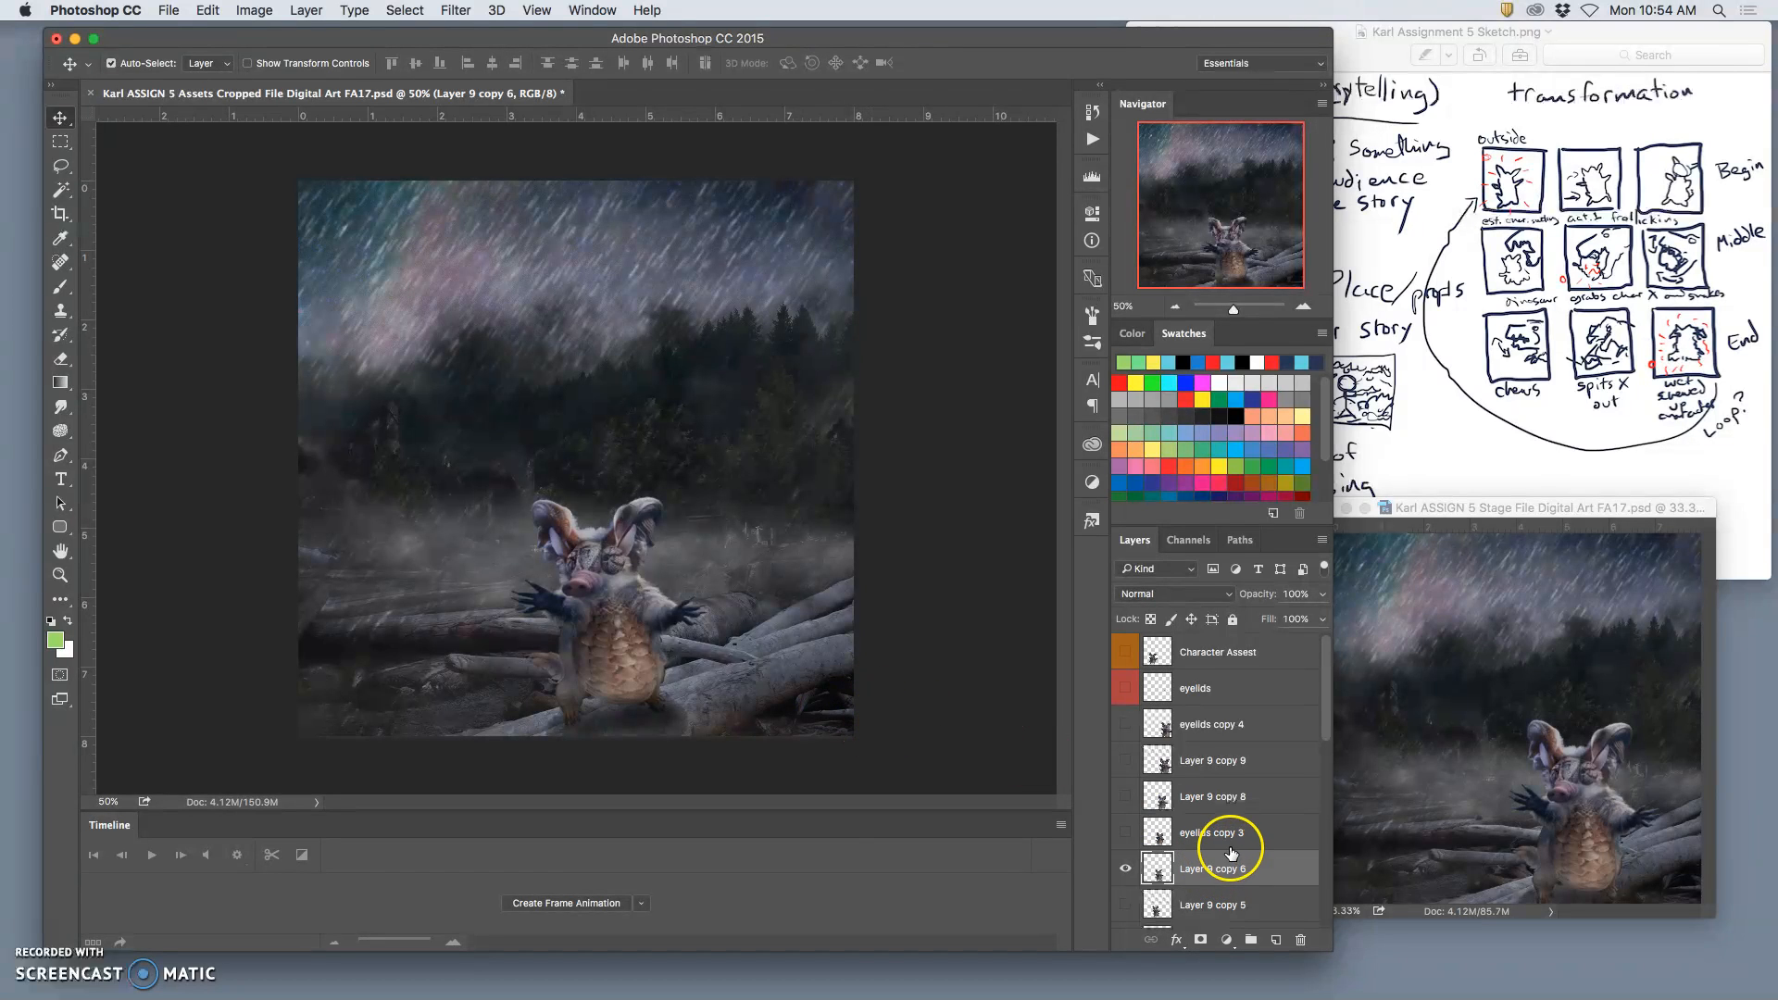
Step: Lower the opacity of Rain Splash 3 to about 90%, Rain Splash 2 to about 87% and Rain Splash 1 to 66%
scroll(1228, 857, down, 4)
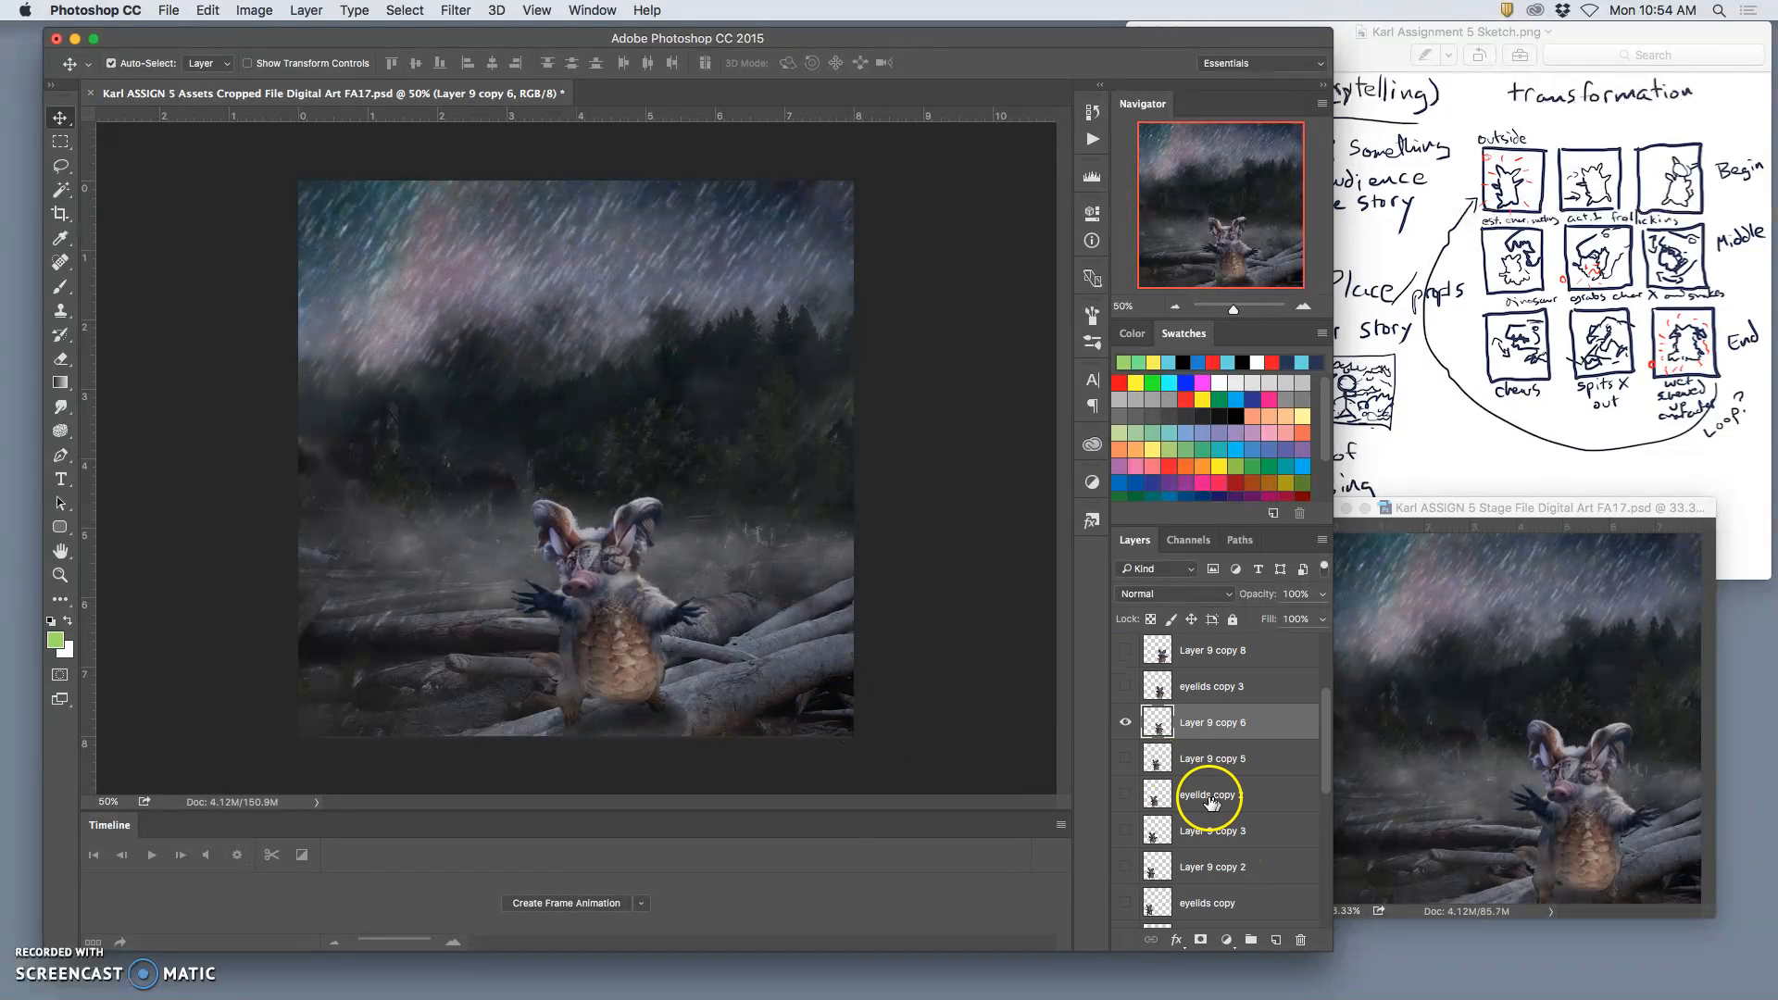
scroll(1190, 806, down, 1)
scroll(1190, 804, down, 7)
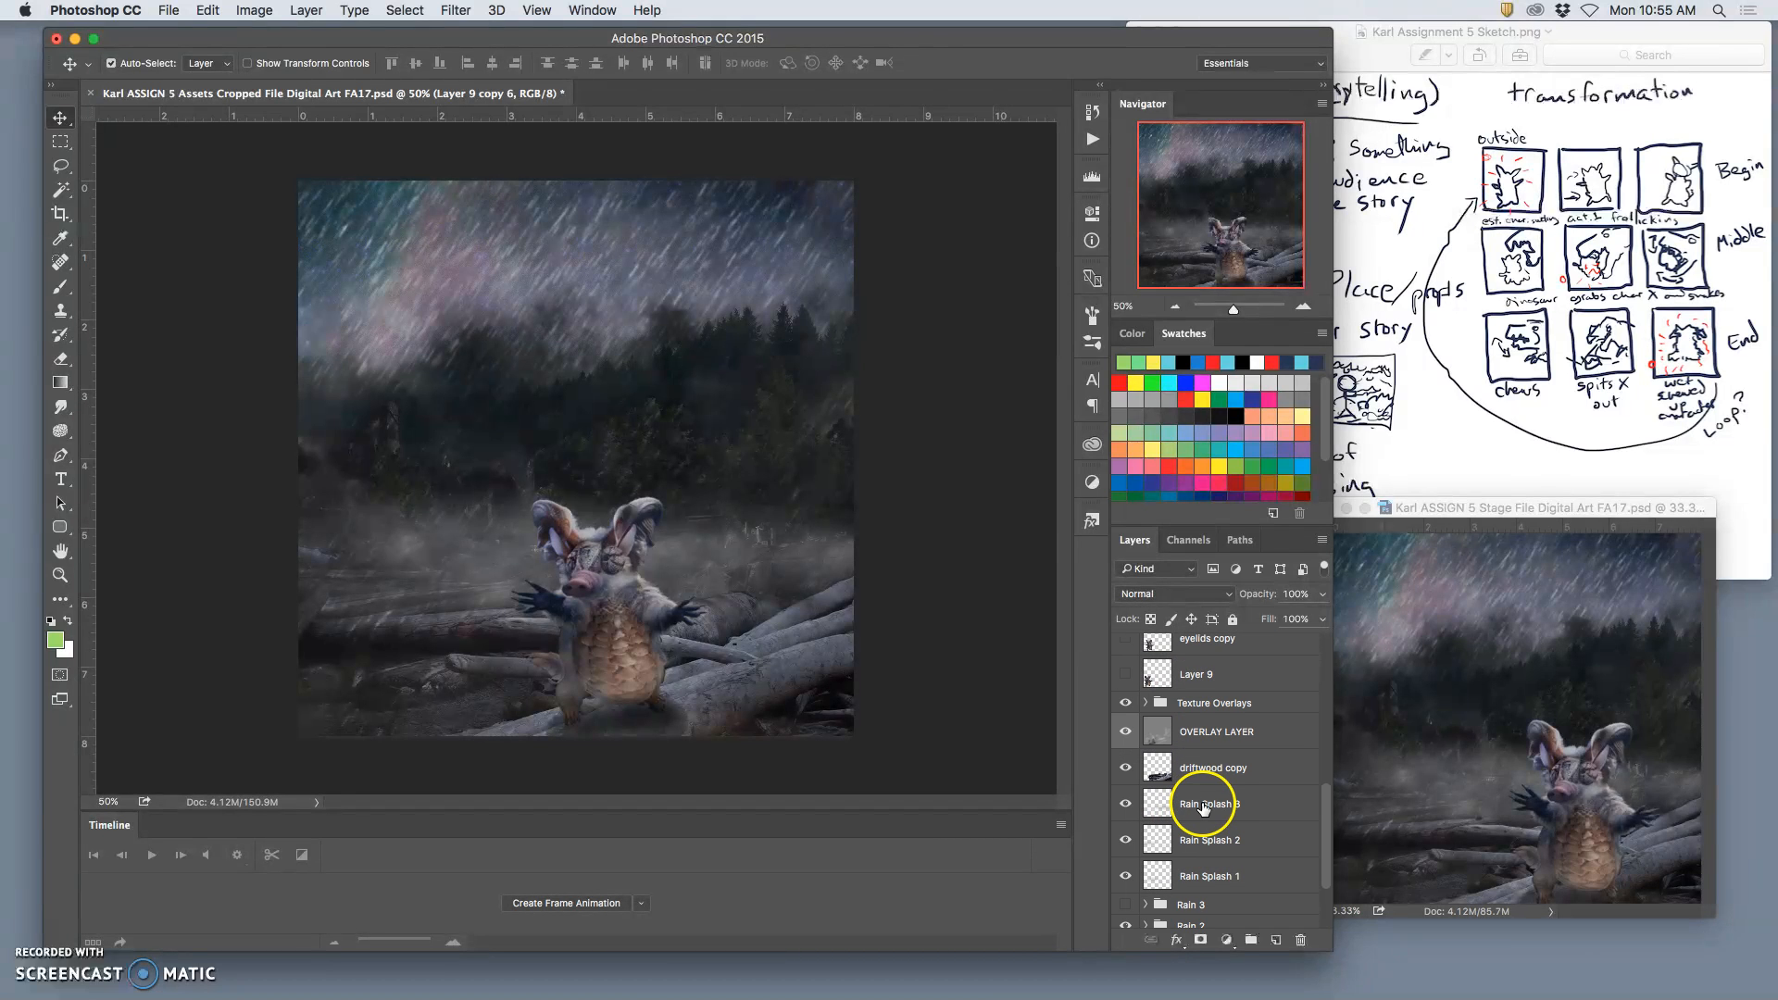
click(1202, 807)
drag(1322, 593, 1307, 614)
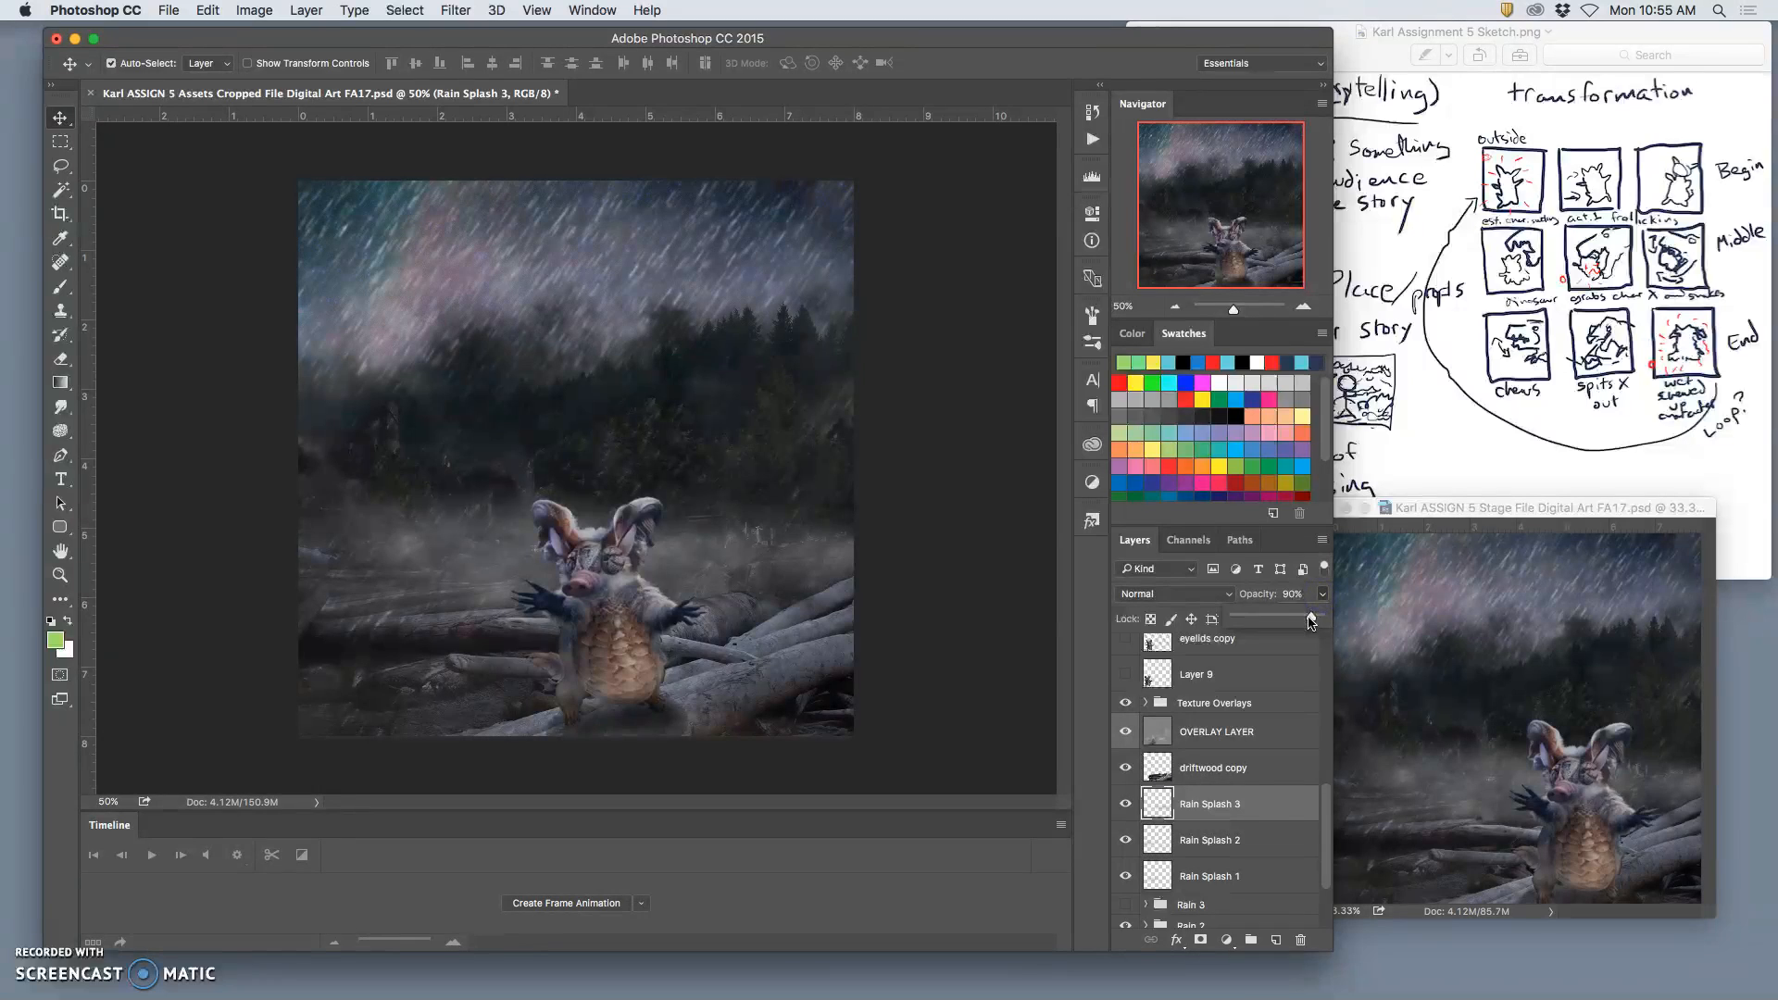
click(1237, 837)
drag(1322, 594, 1307, 622)
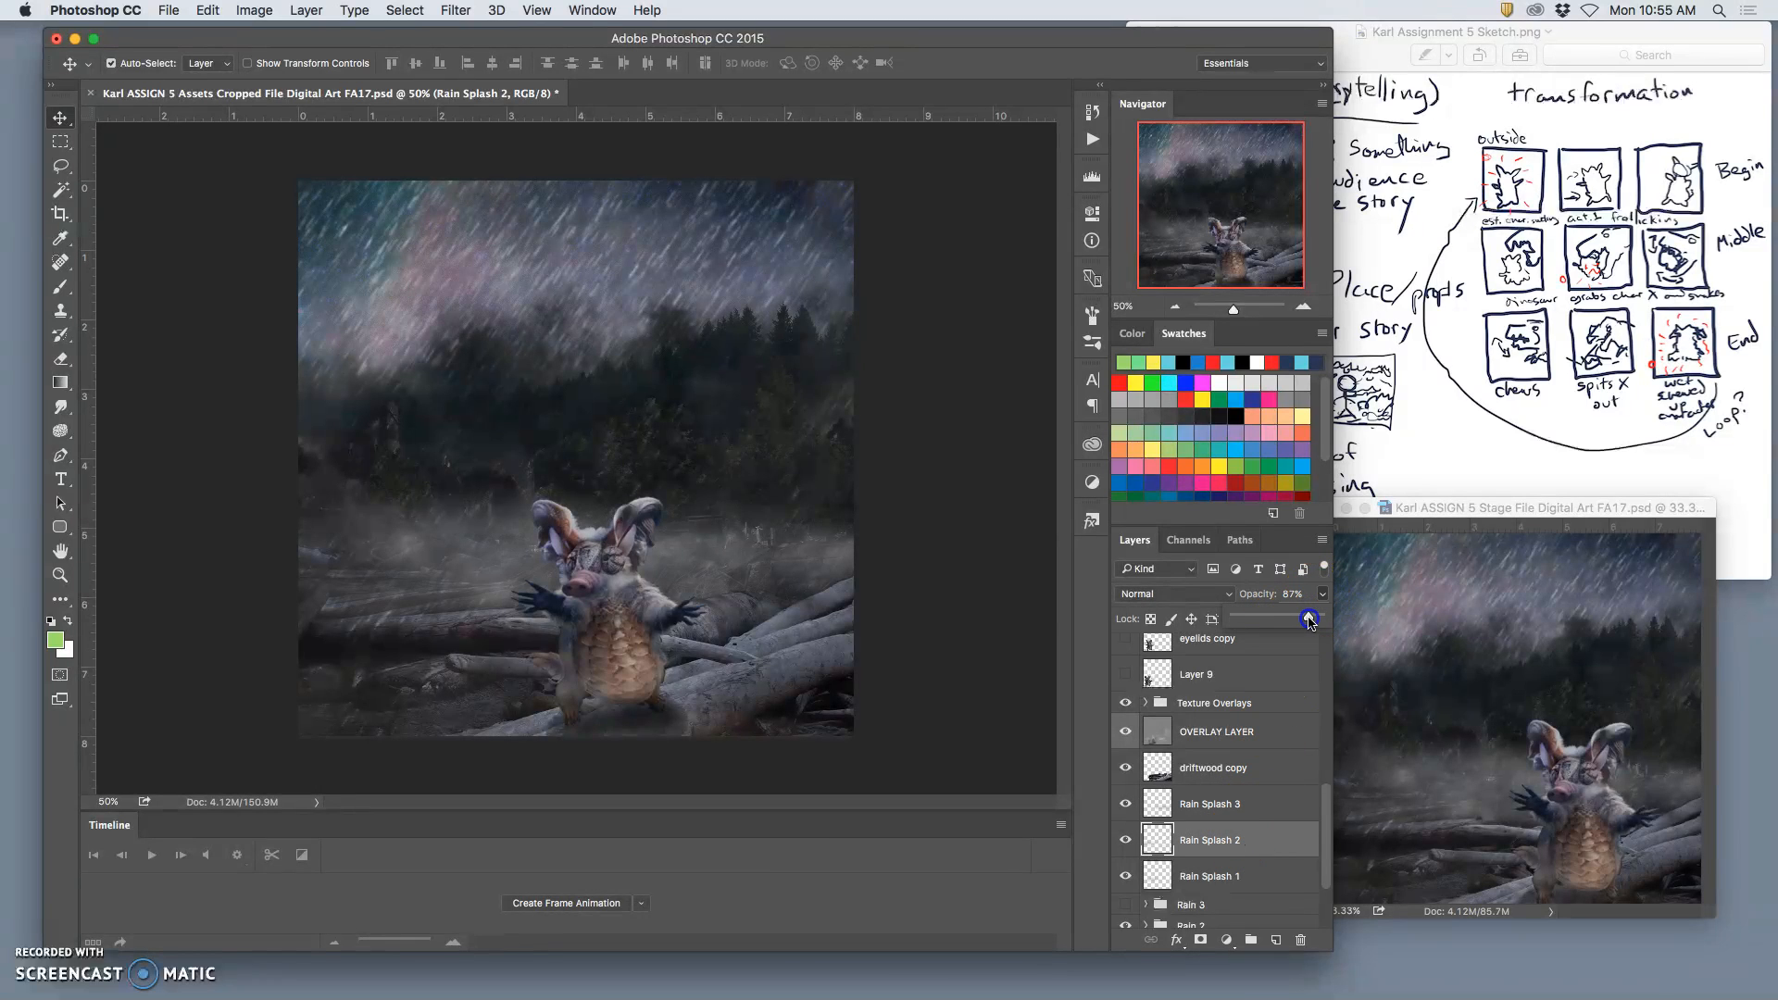
click(1232, 875)
drag(1322, 594, 1292, 622)
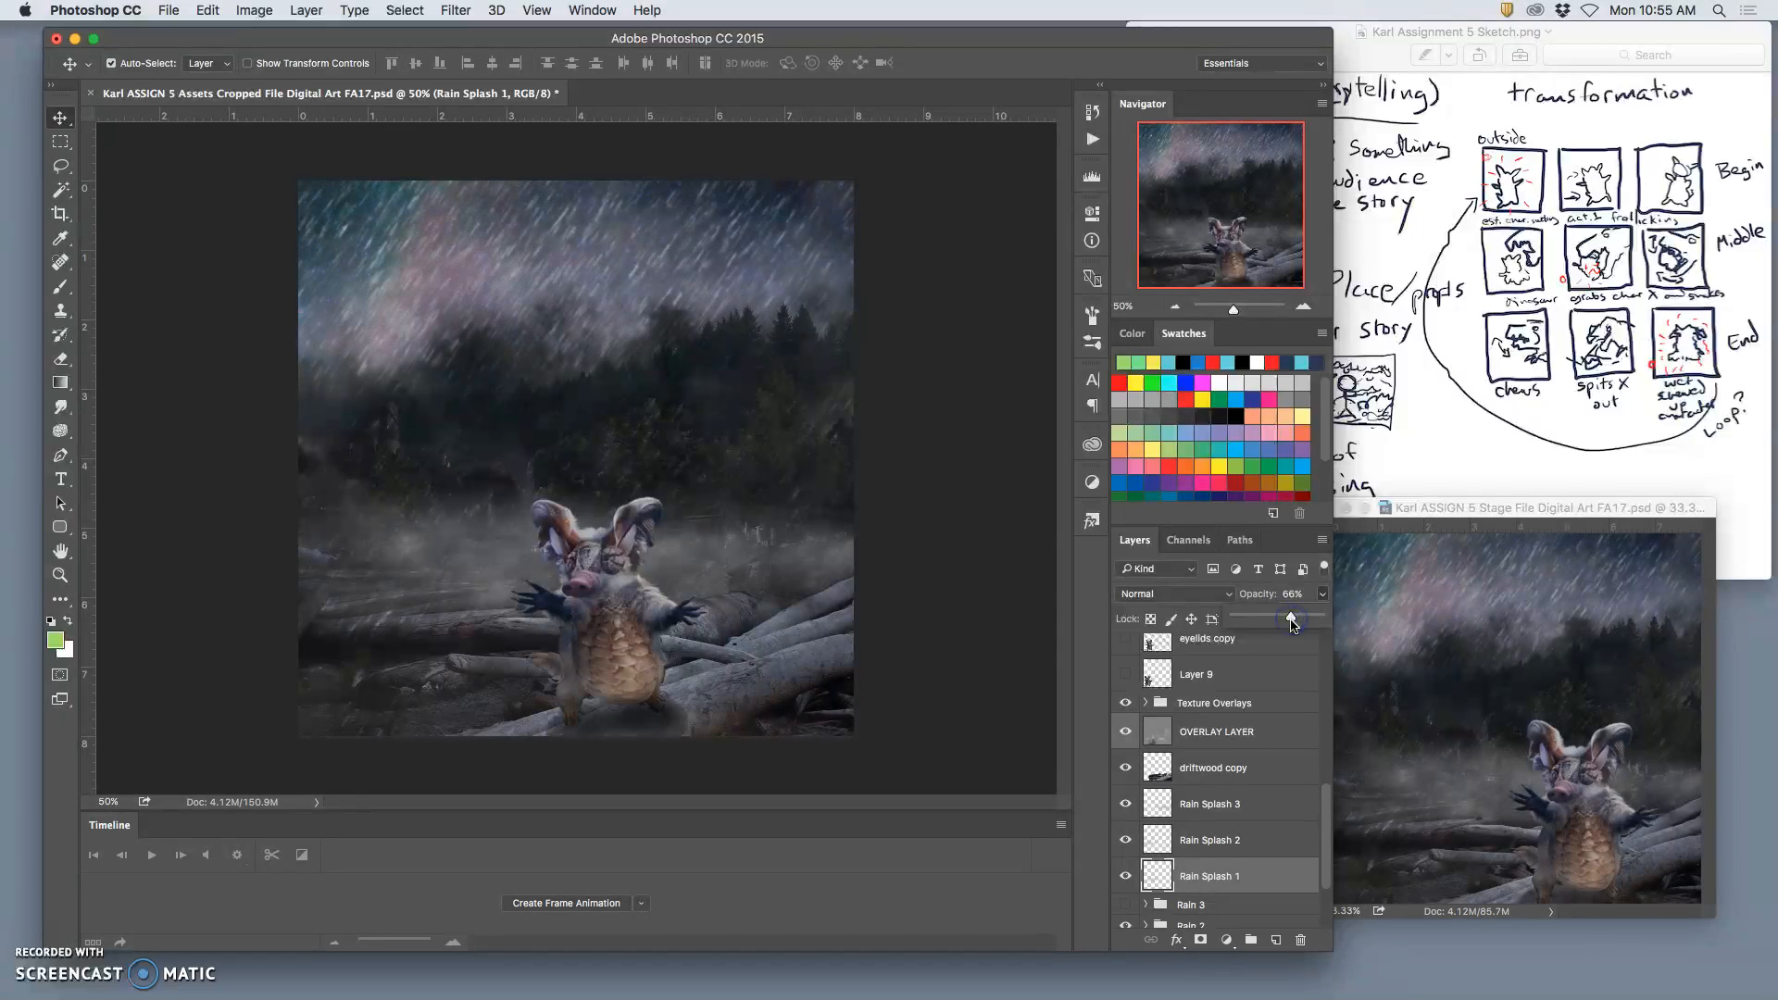
Step: Show the Rain 1 group and hide the Rain 2 group
scroll(1221, 834, down, 3)
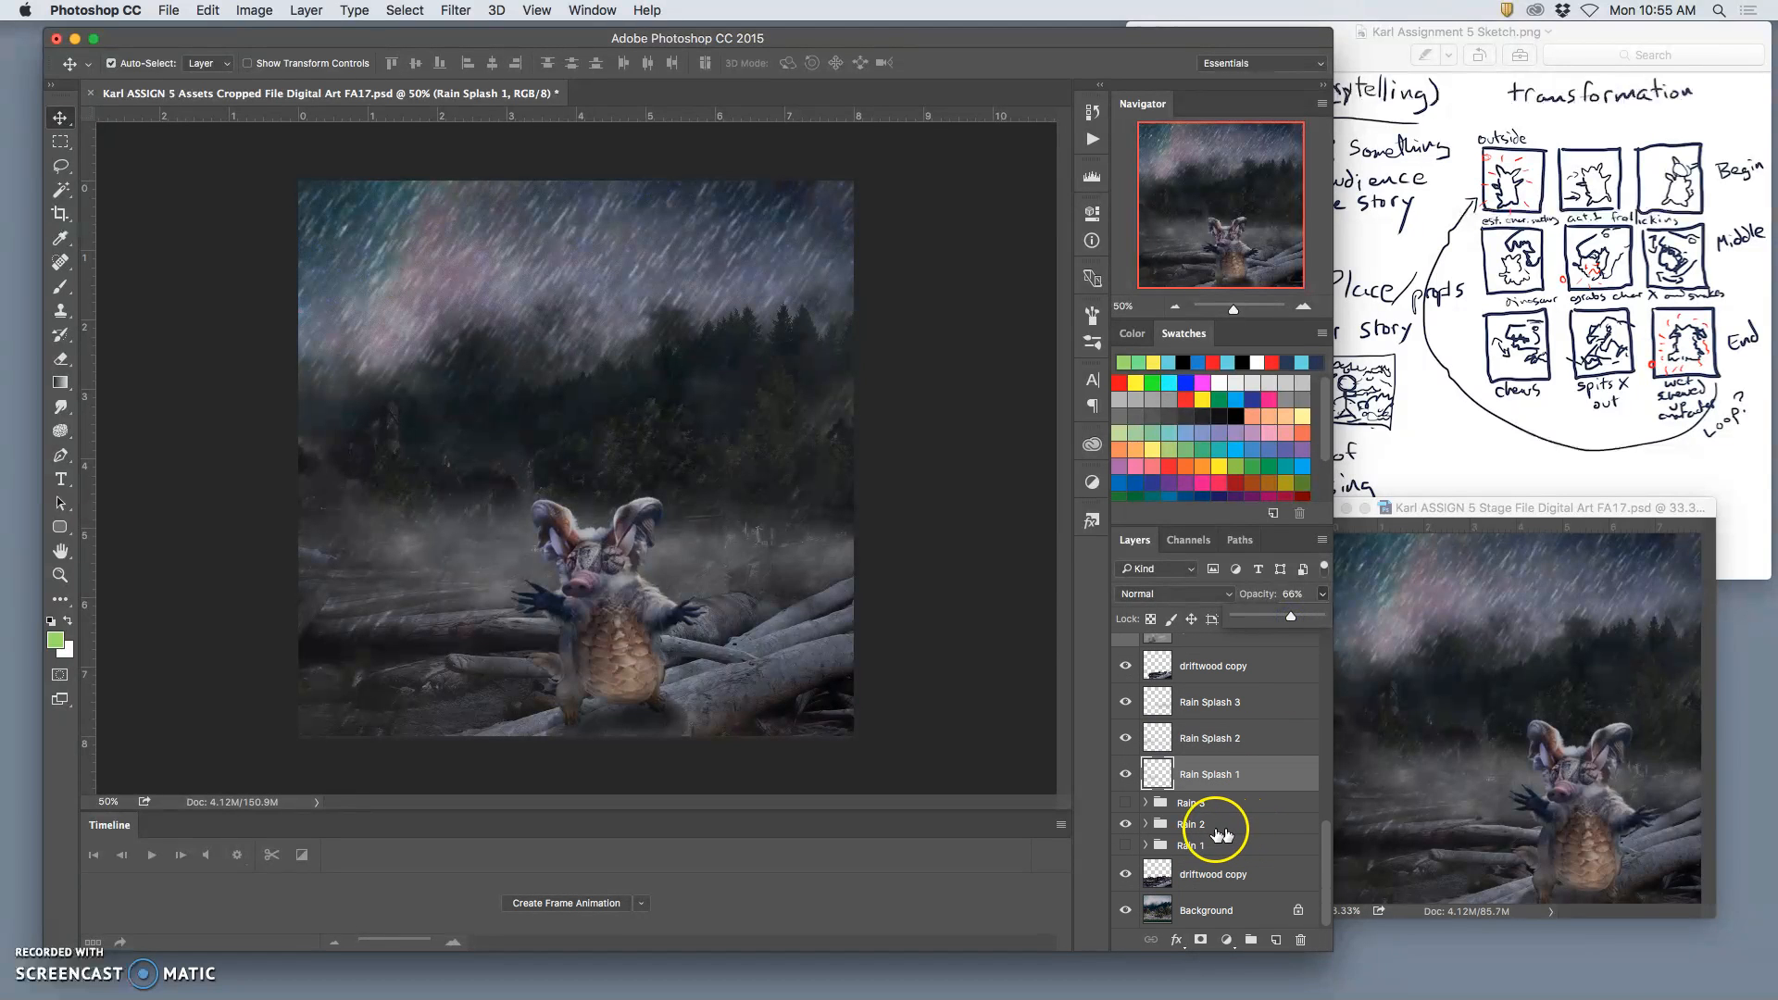
click(1124, 844)
click(1125, 825)
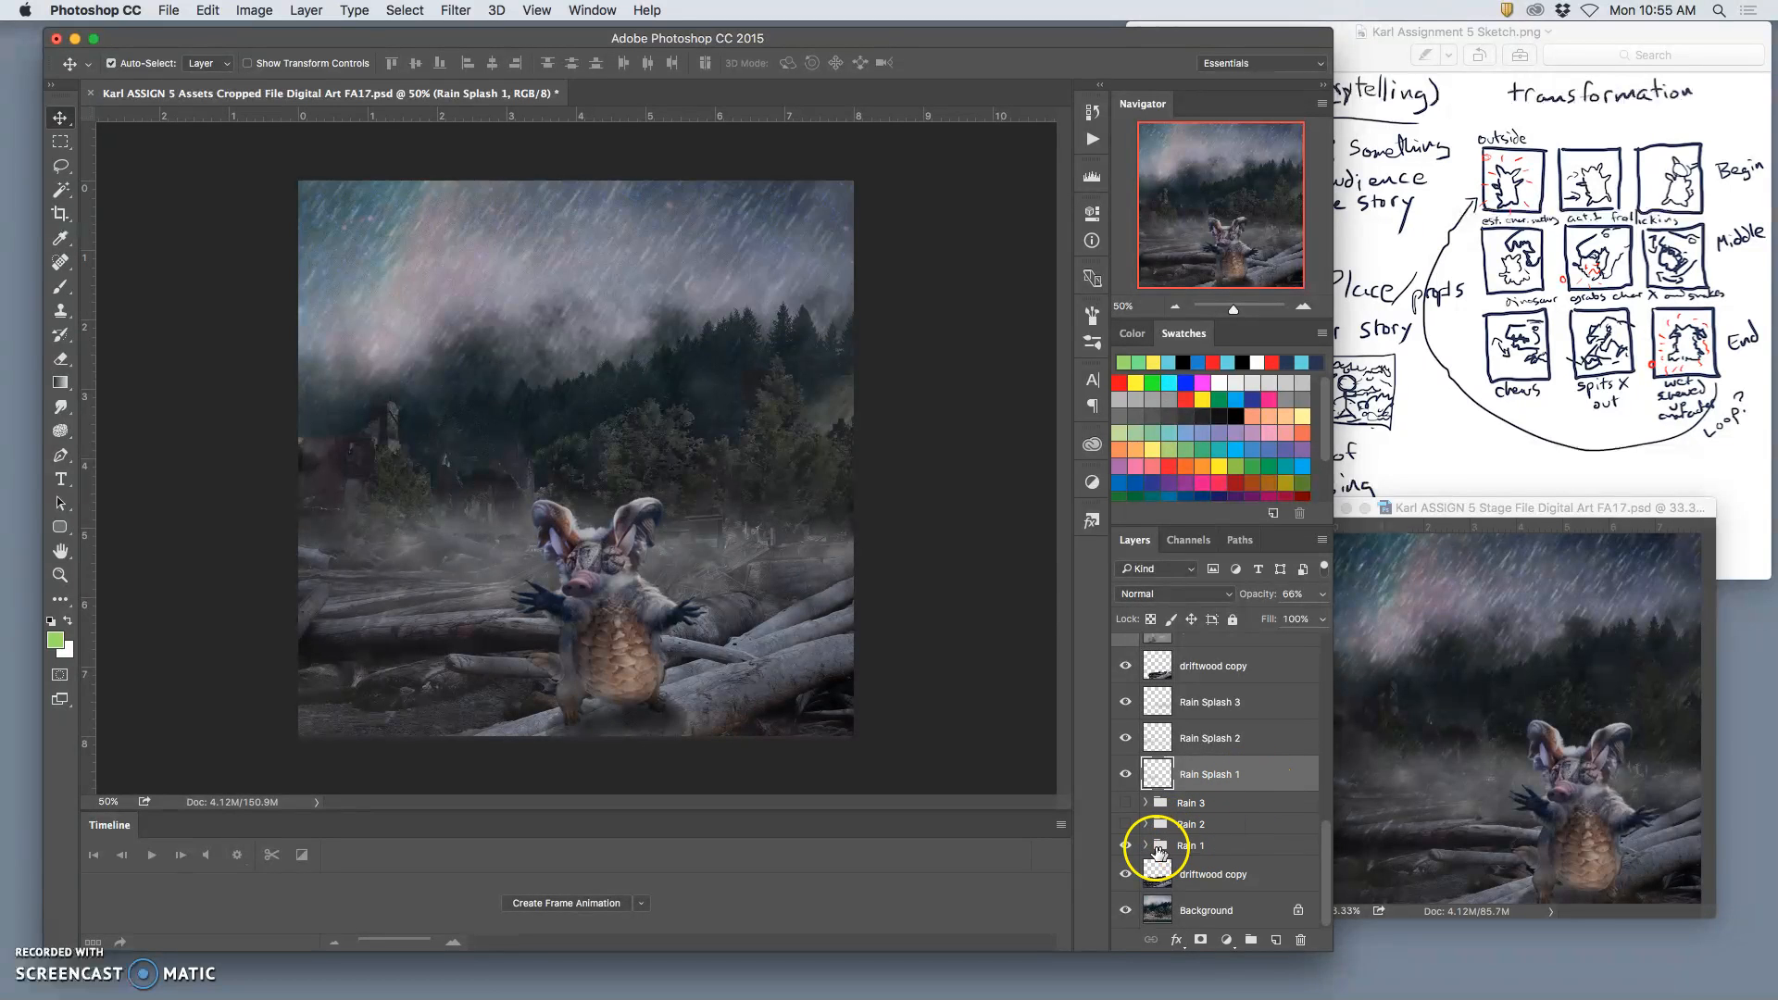
Step: Expand the Rain 1 group and reduce the opacity of its Layer 6 copy to 0%
click(1146, 845)
click(1185, 871)
click(1322, 598)
drag(1243, 618, 1268, 620)
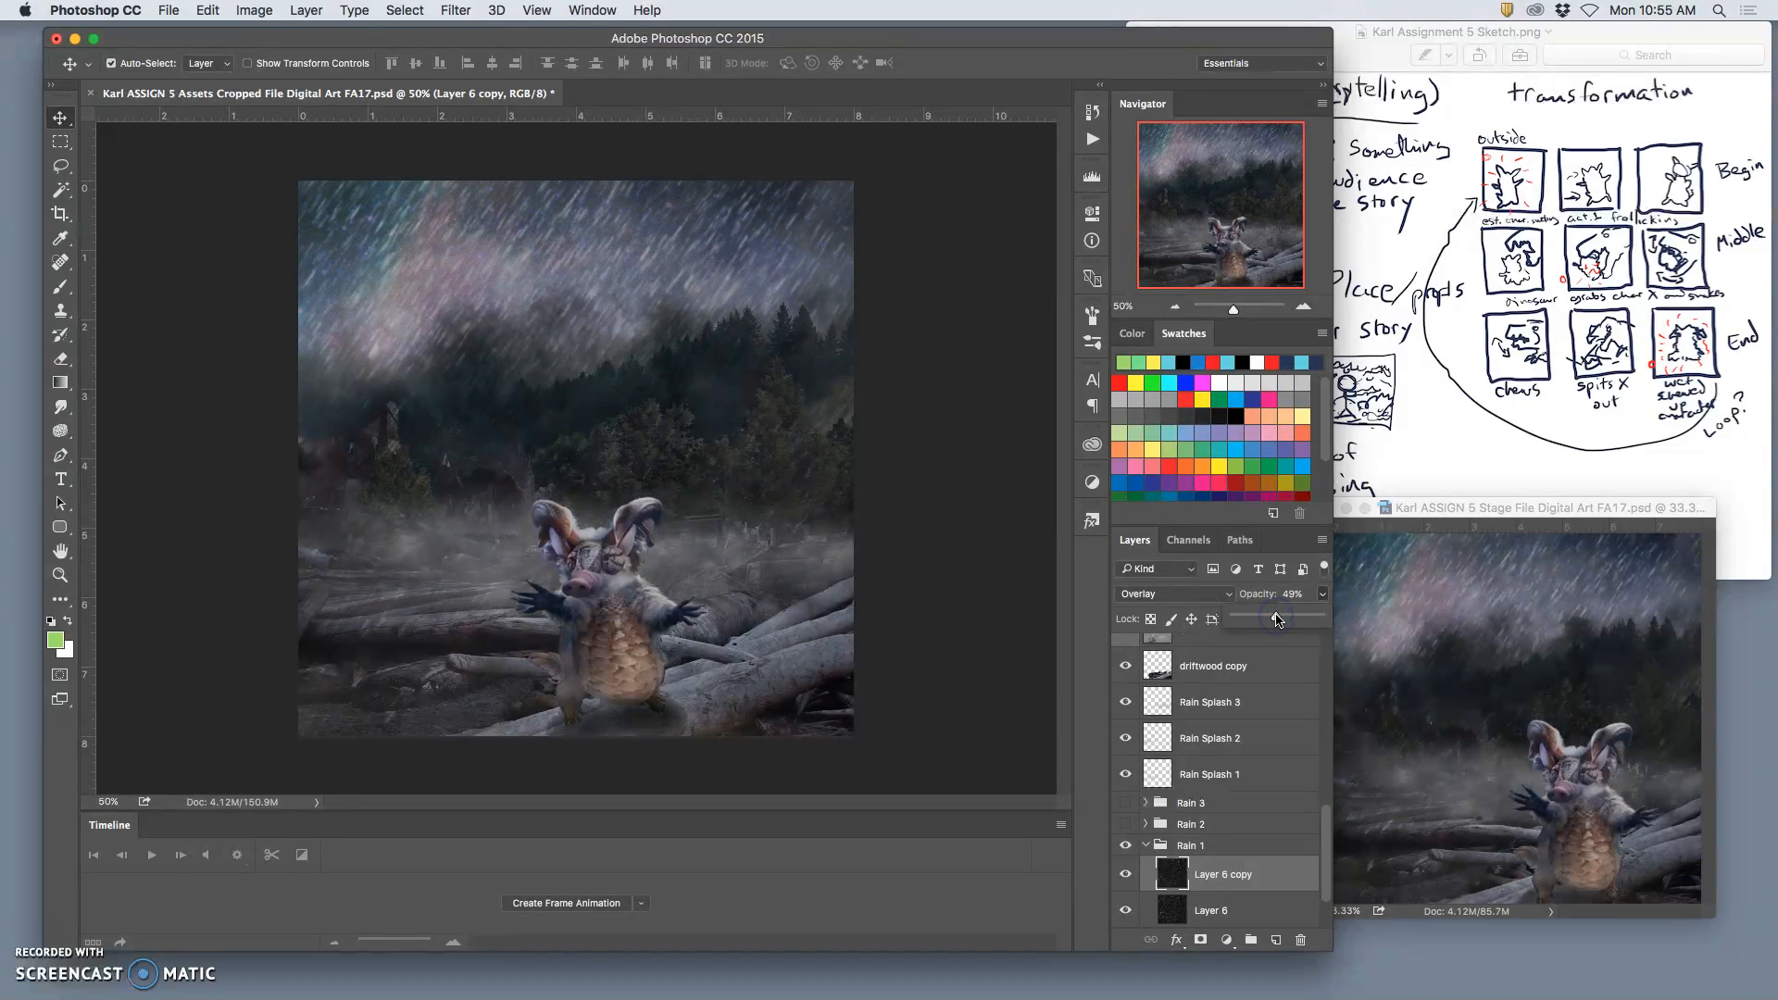
drag(1276, 619, 1156, 616)
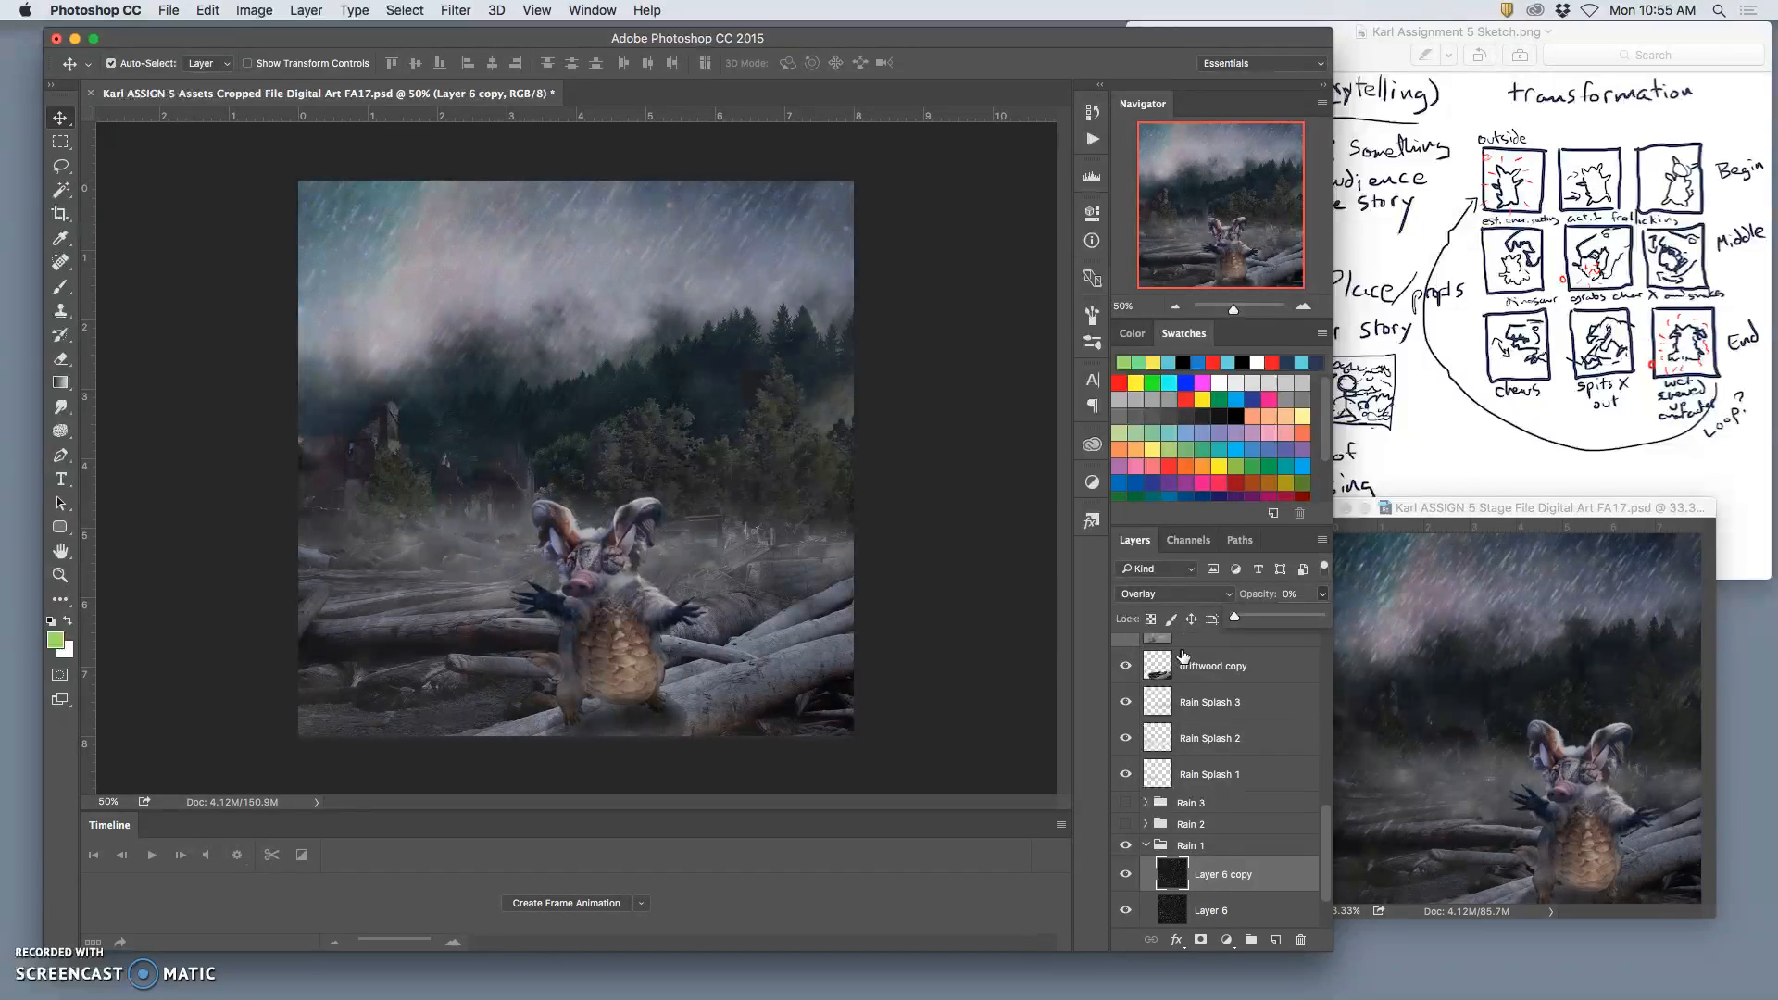
click(993, 719)
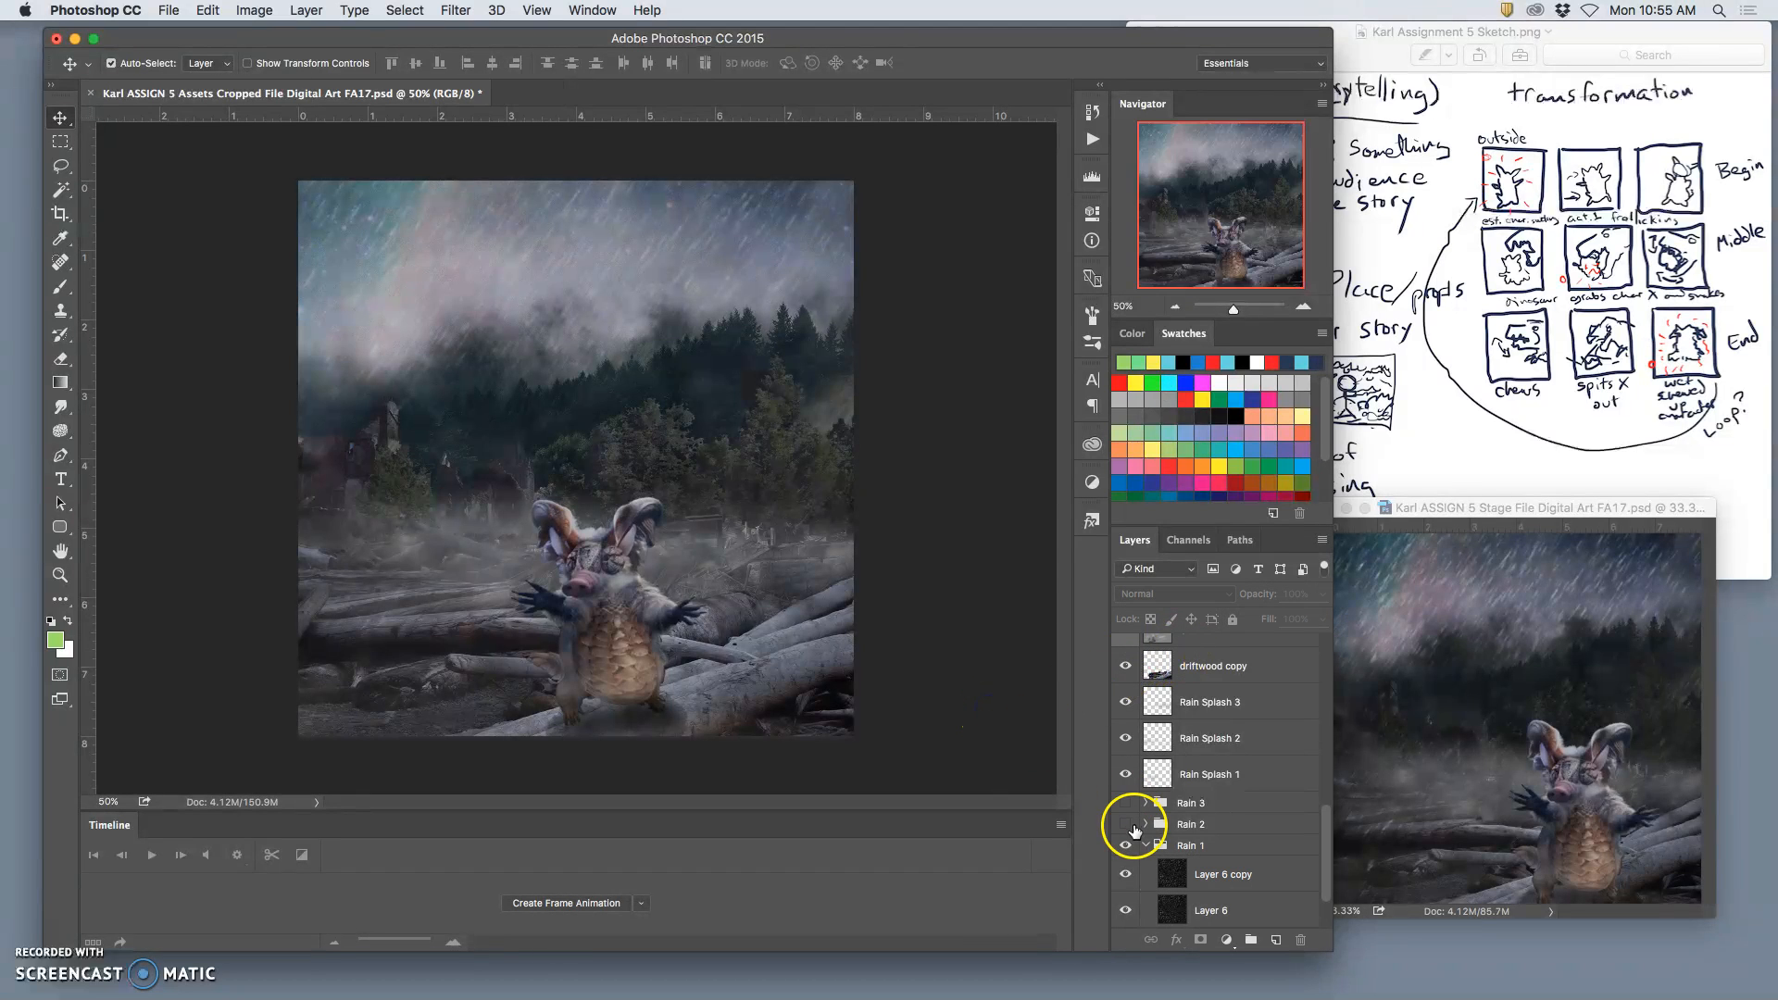
Step: Merge all visible layers into a new layer above Layer 9 copy 6, then copy the whole image into the Stage file
scroll(1242, 805, up, 4)
scroll(1250, 800, up, 5)
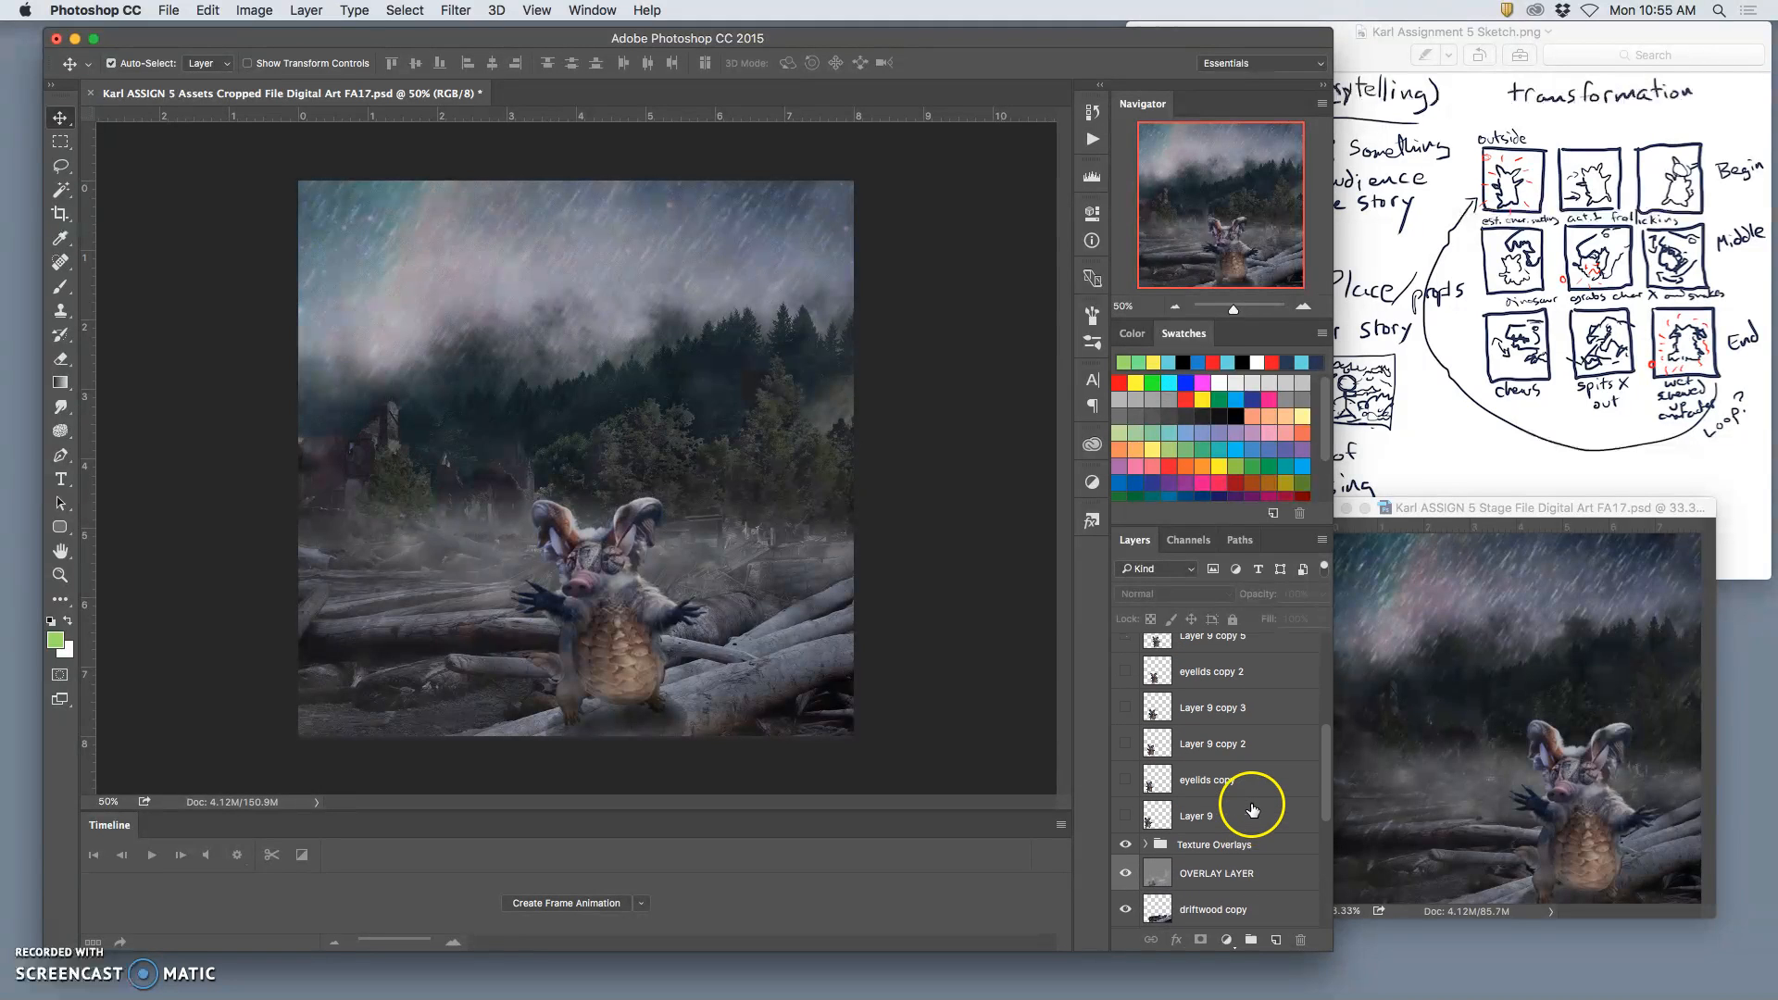
click(1208, 875)
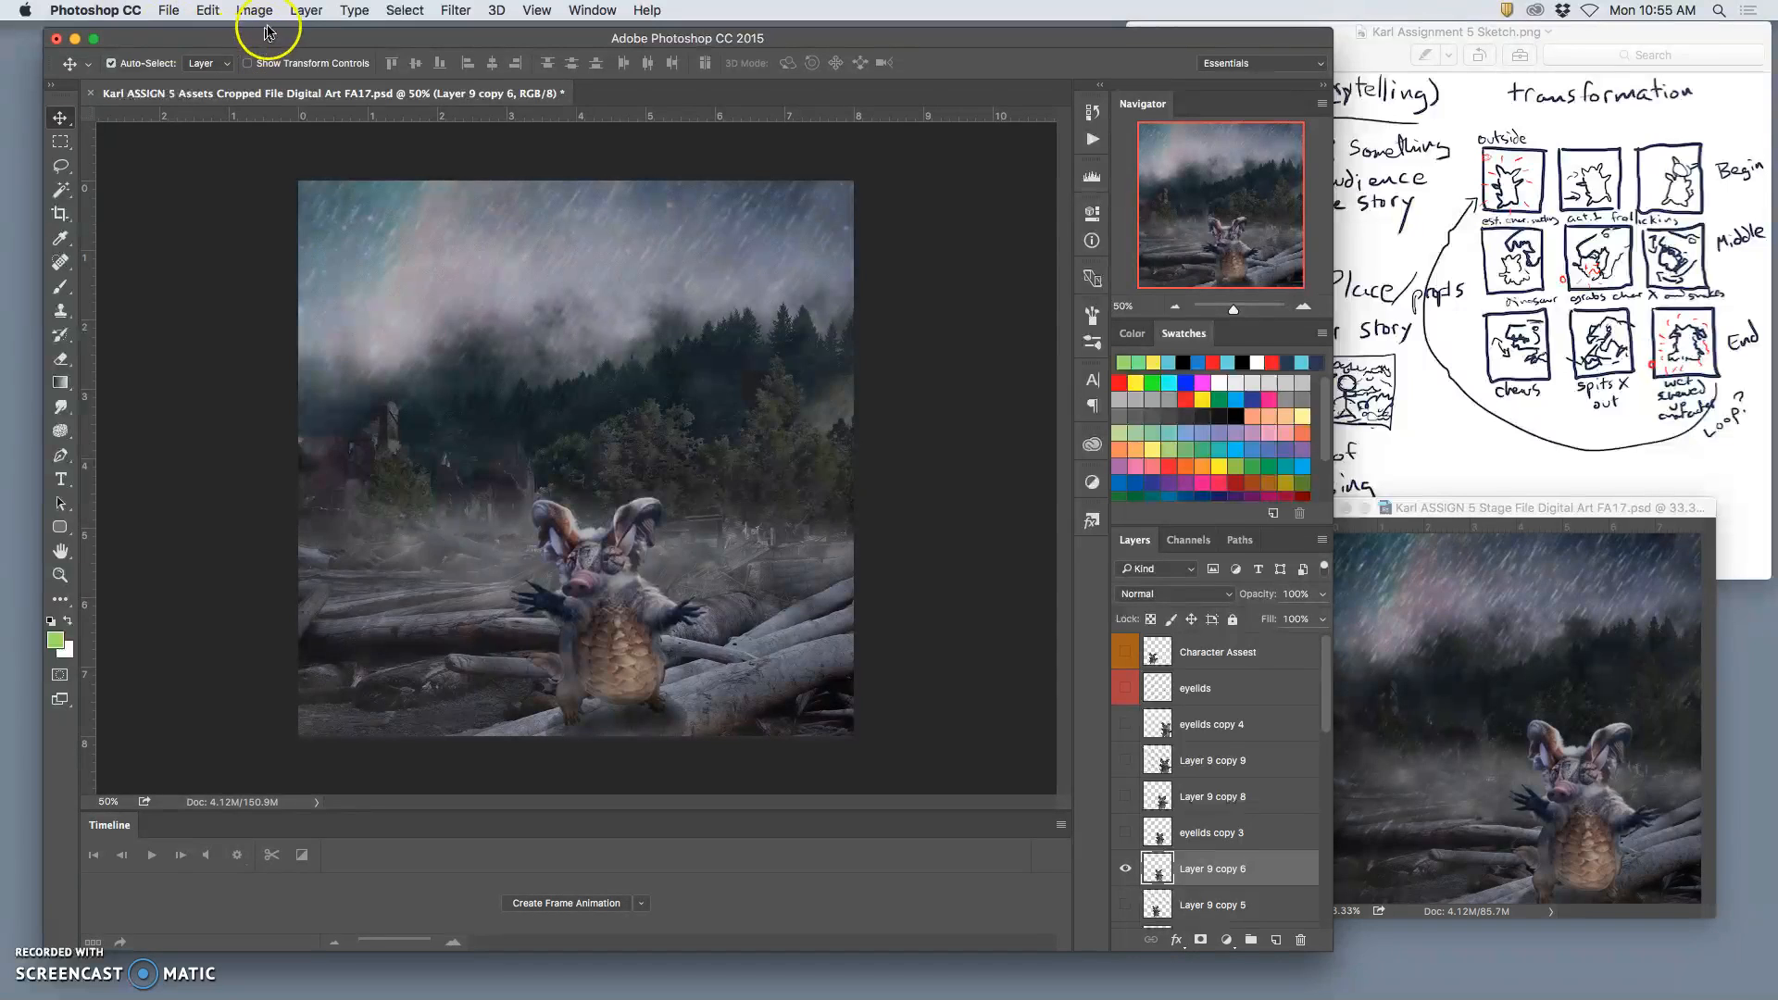
click(306, 10)
click(416, 686)
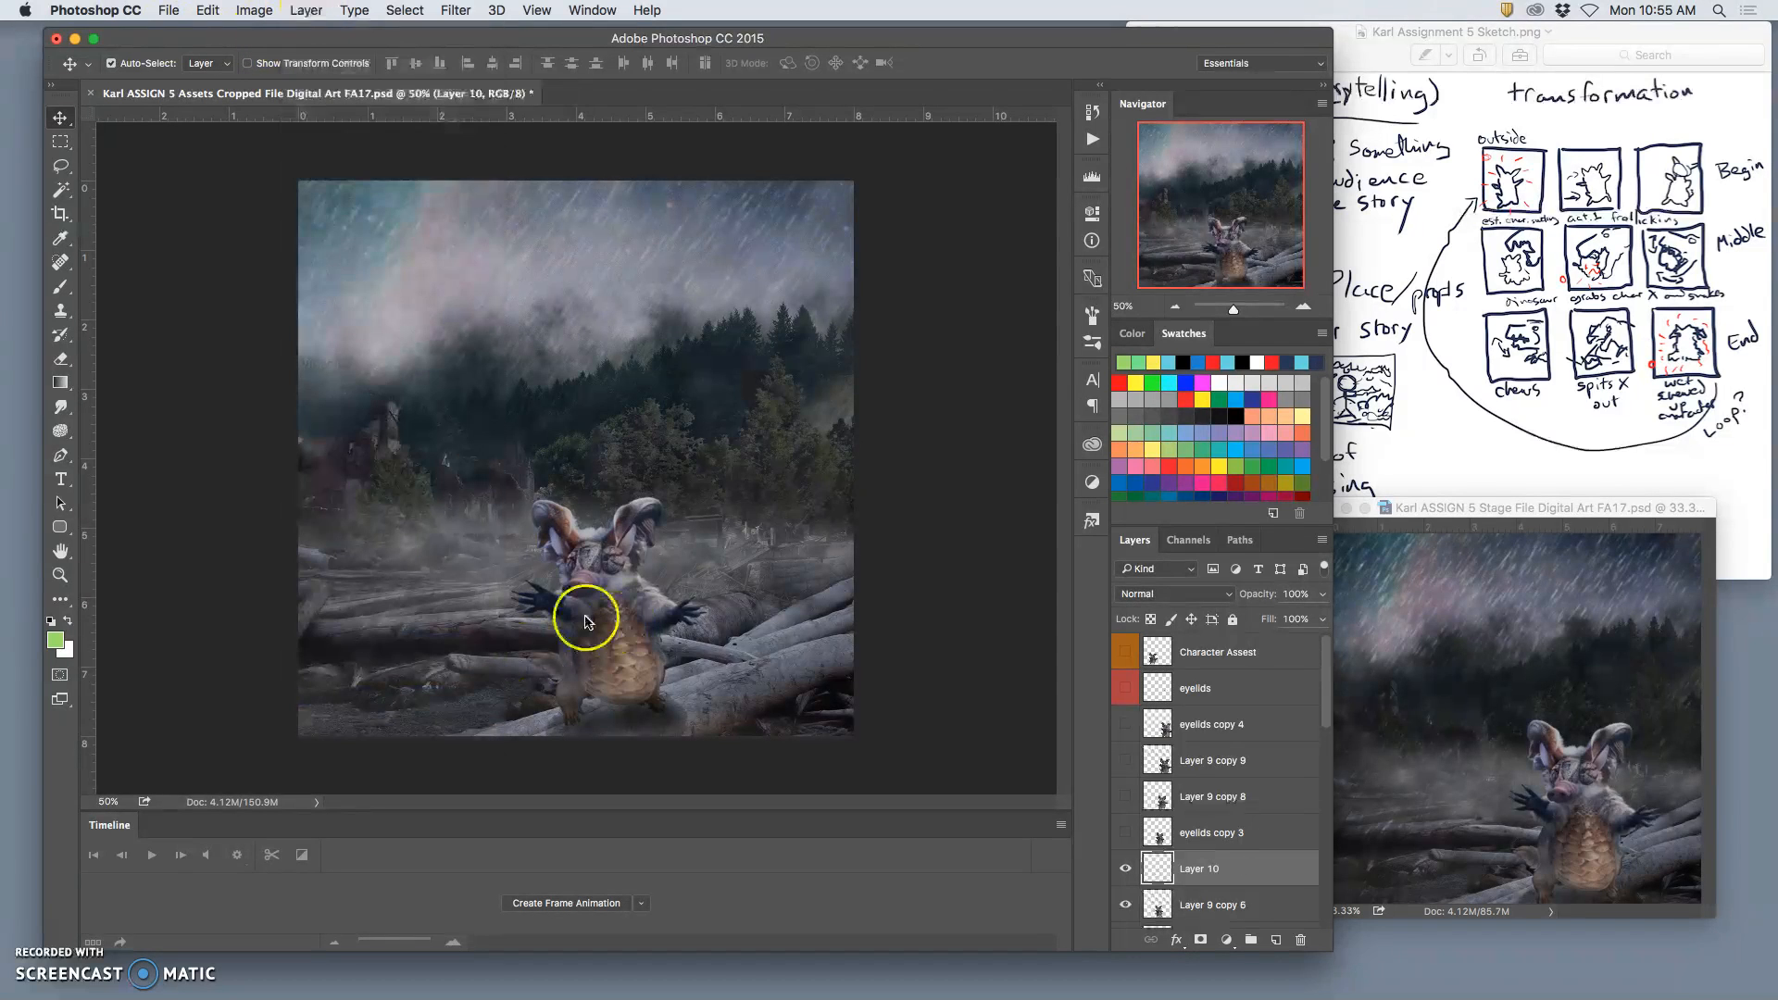
key(super+a)
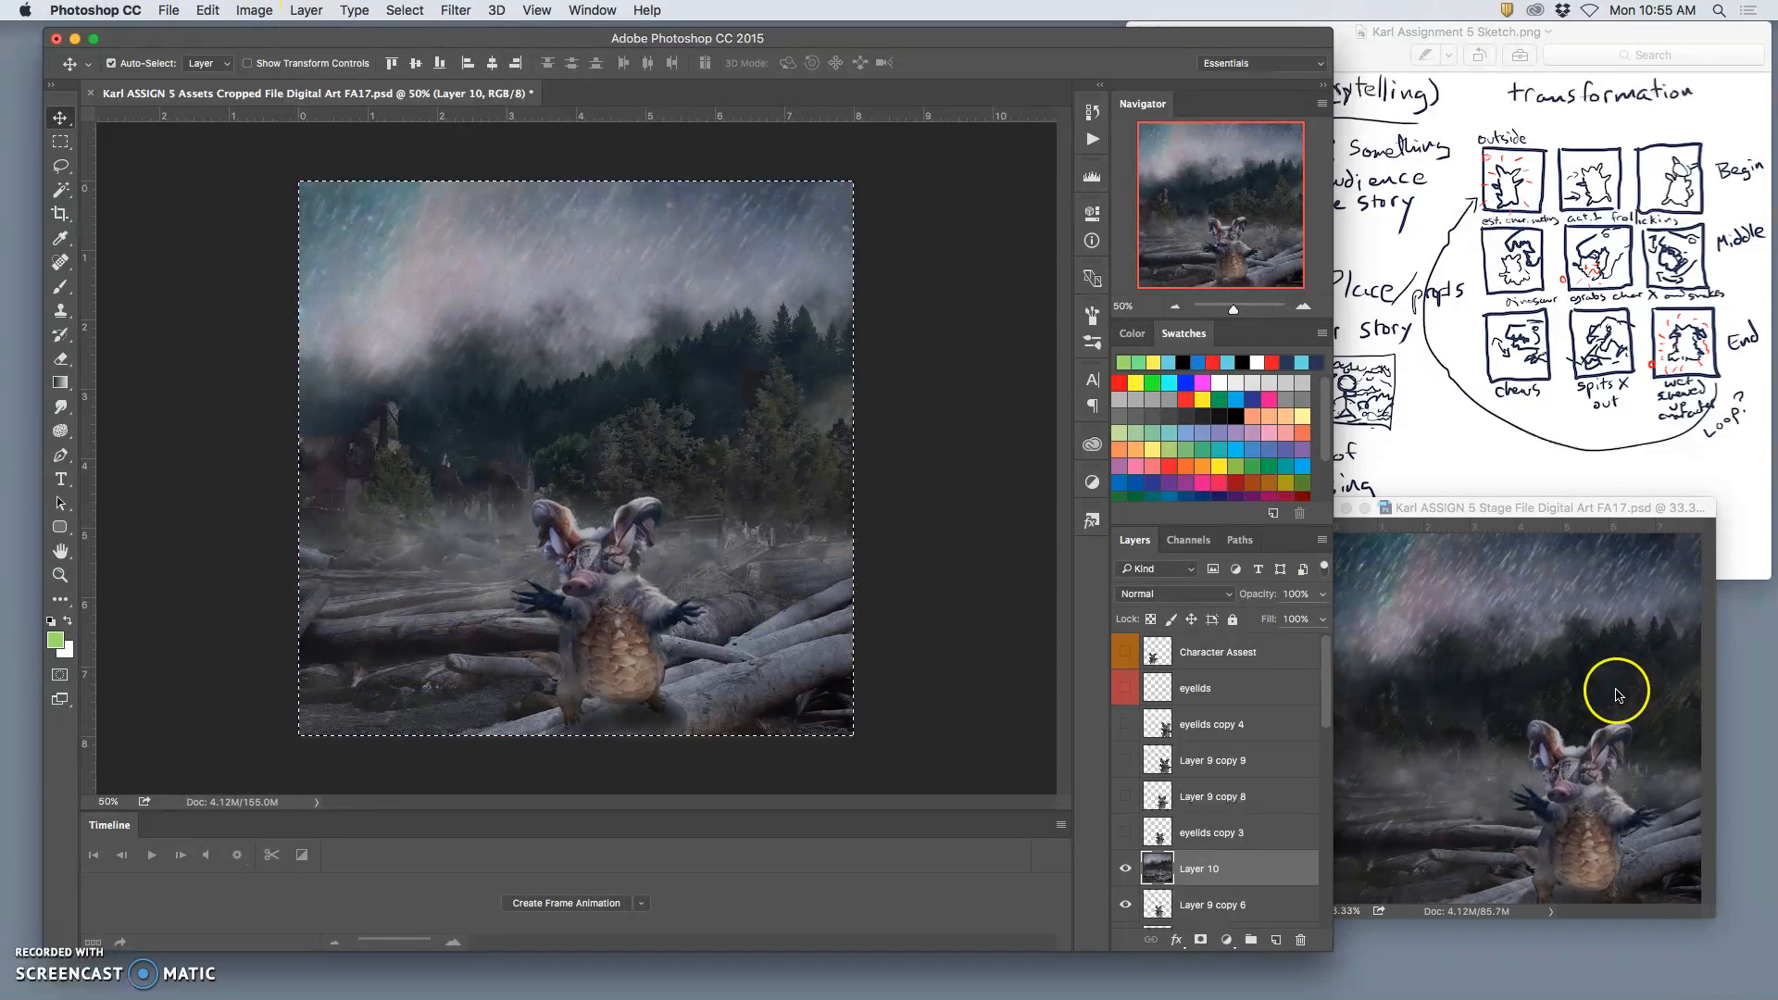
click(1617, 694)
key(super+v)
Step: Toggle Layer 23 on and off in the Stage file to compare the new frame with the previous one
click(1126, 677)
click(1126, 677)
click(1125, 677)
click(1126, 676)
click(1126, 677)
click(1126, 677)
click(1126, 676)
click(1126, 676)
click(1126, 677)
click(1125, 677)
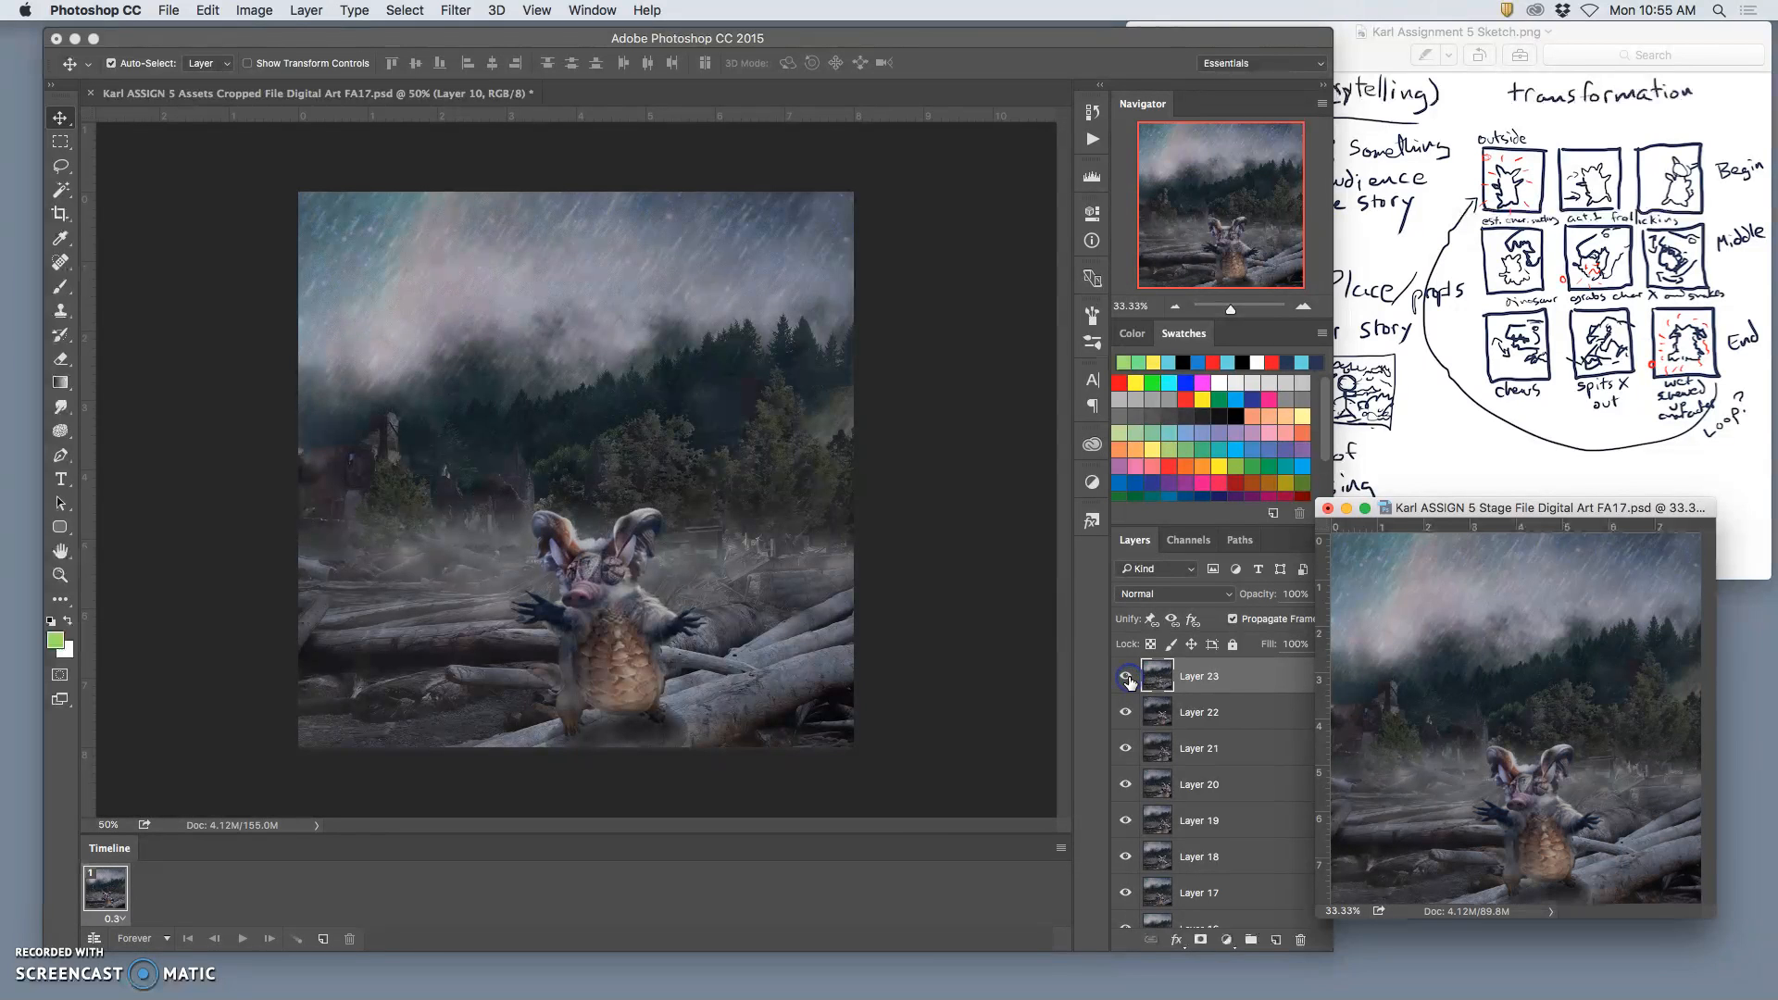
click(1201, 684)
Step: Return to the Assets file, deselect the image and delete the merged layer above Layer 9 copy 6
click(969, 599)
click(1194, 814)
key(super+d)
key(Delete)
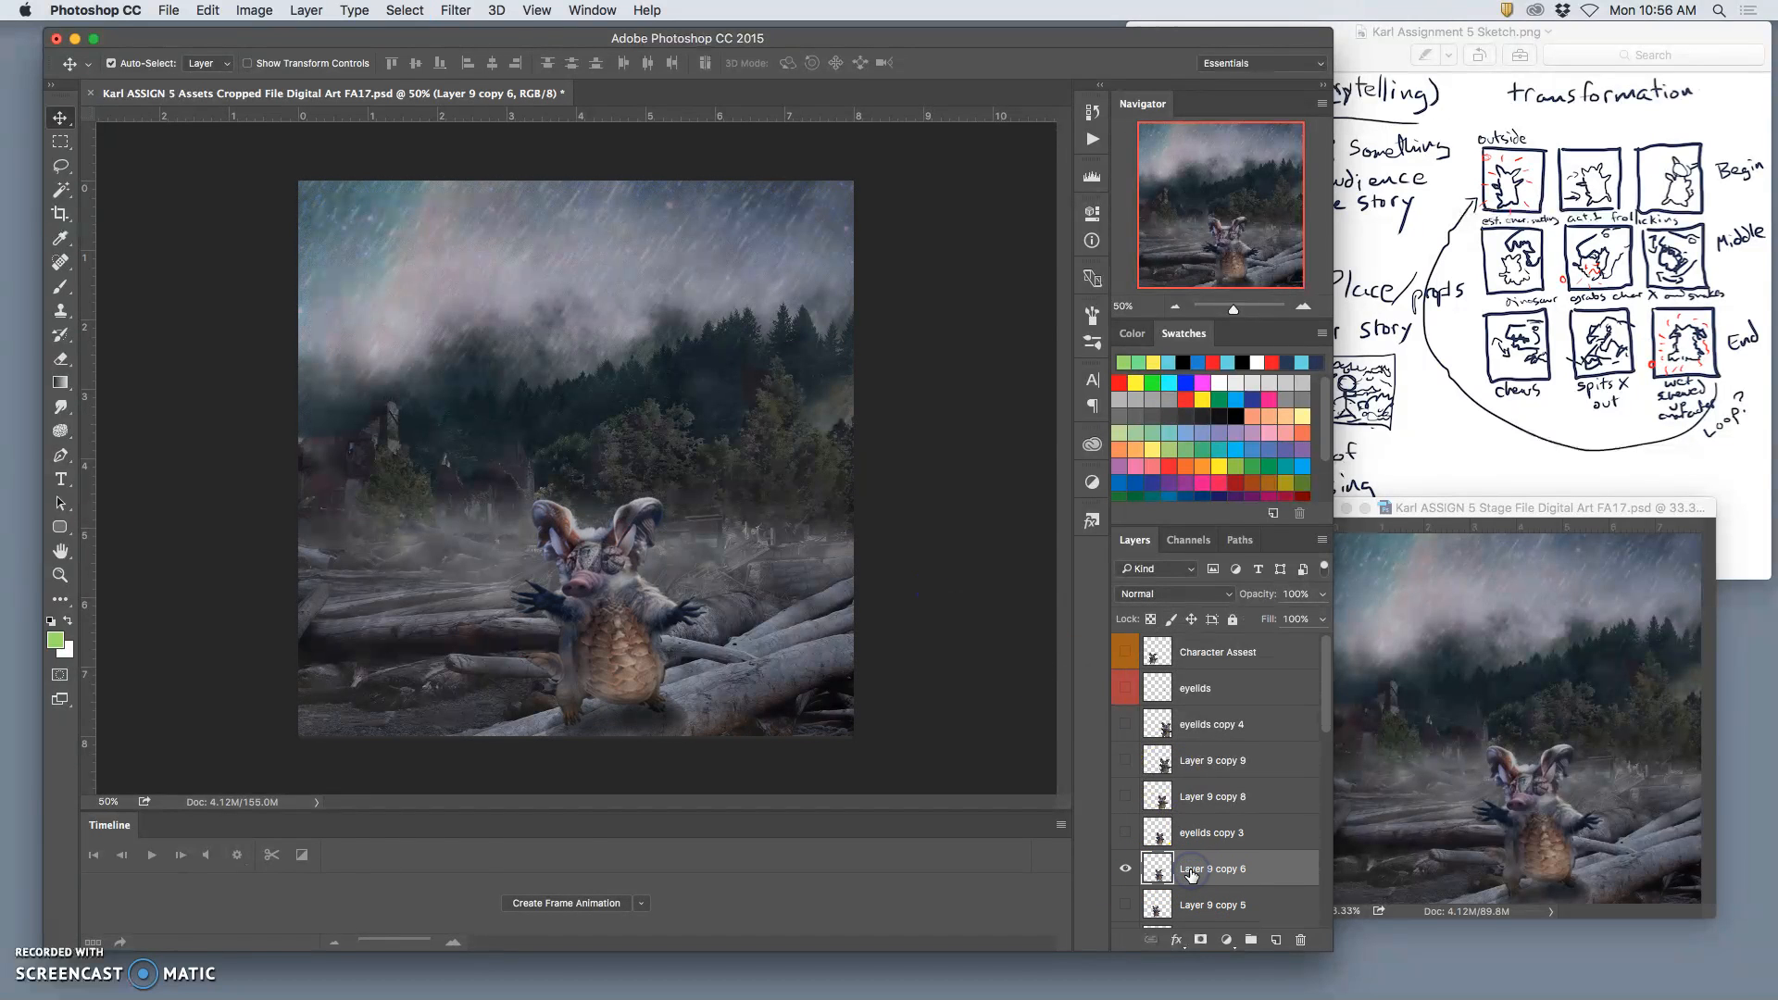
Step: Hide Layer 9 copy 6 and show Layer 9 copy 5, comparing its character position with eyelids copy 2
click(1123, 905)
click(1124, 868)
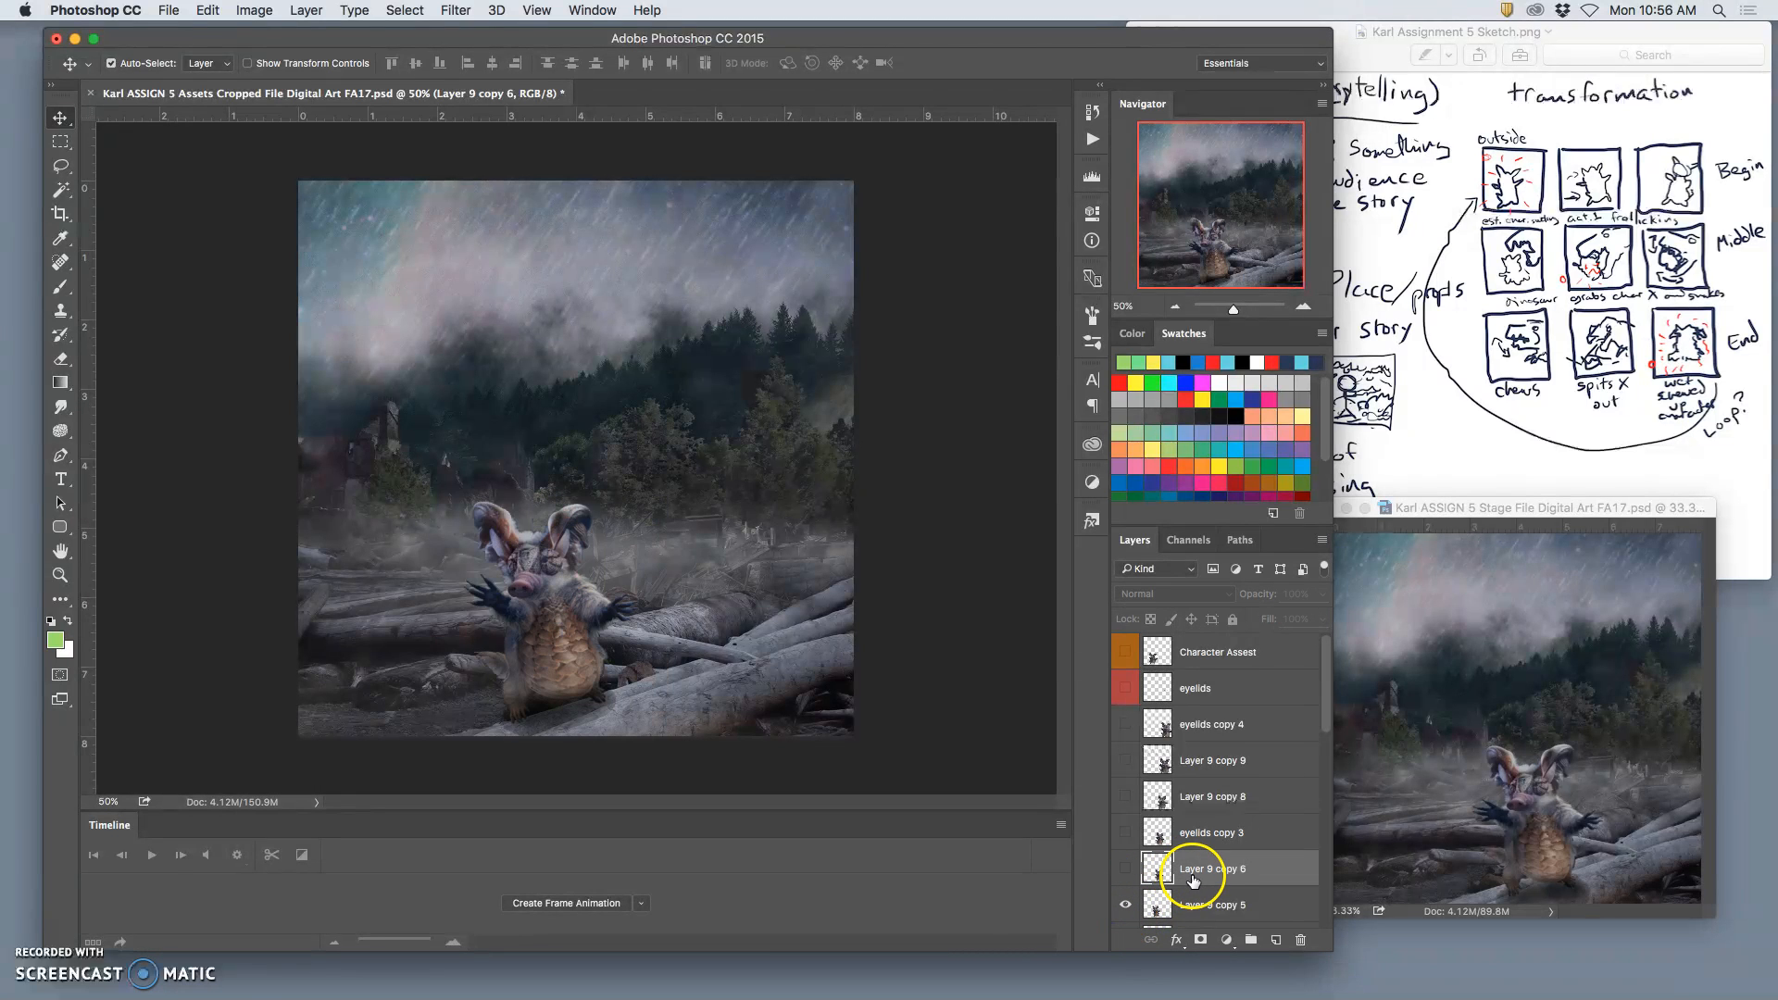
scroll(1192, 879, down, 1)
click(1126, 903)
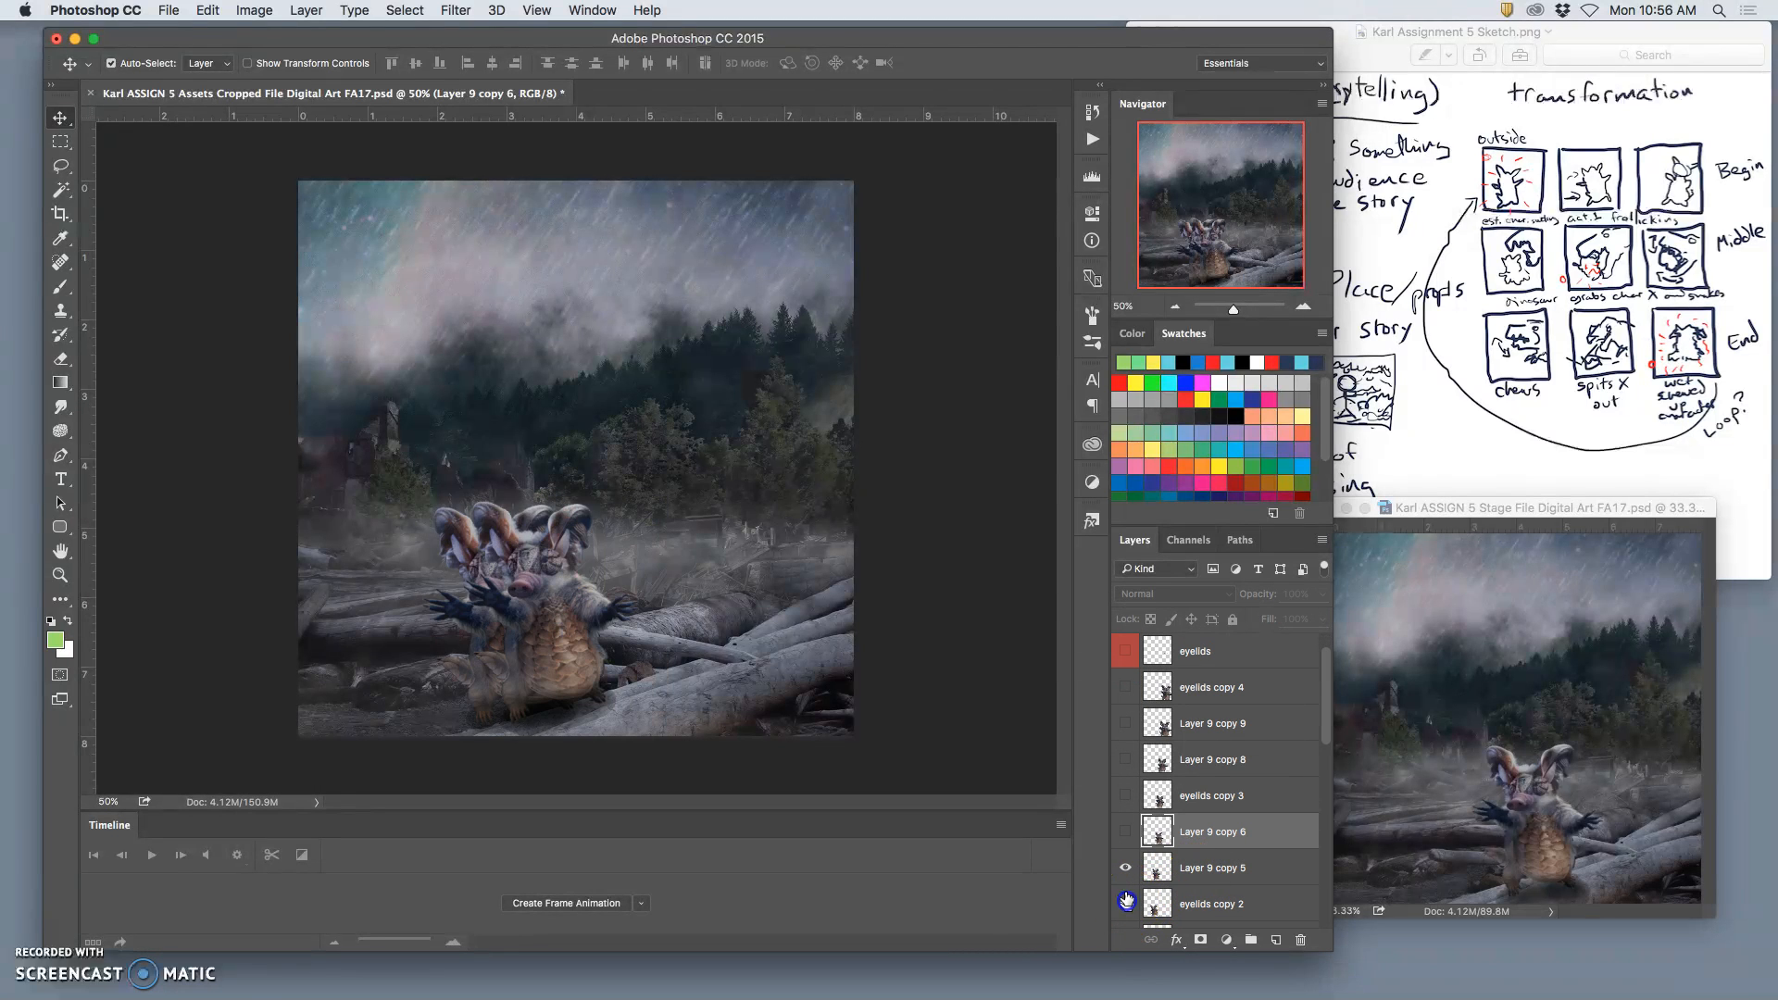
click(1125, 868)
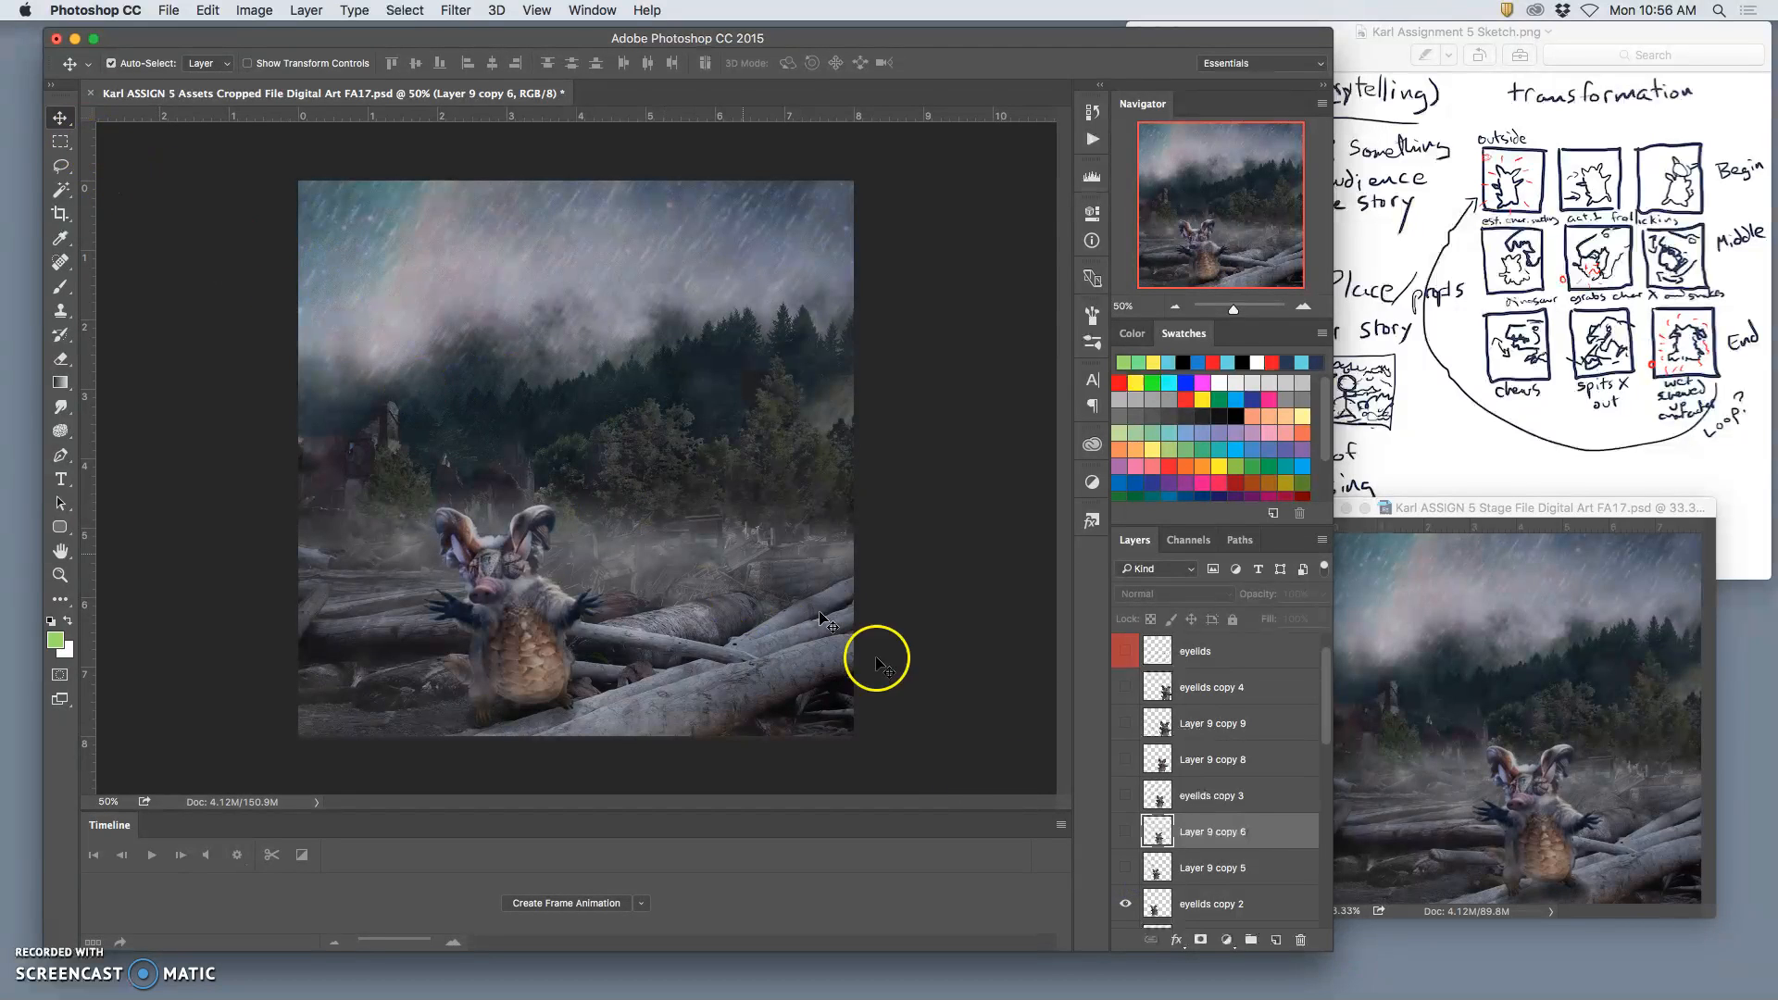
click(1126, 868)
click(1126, 903)
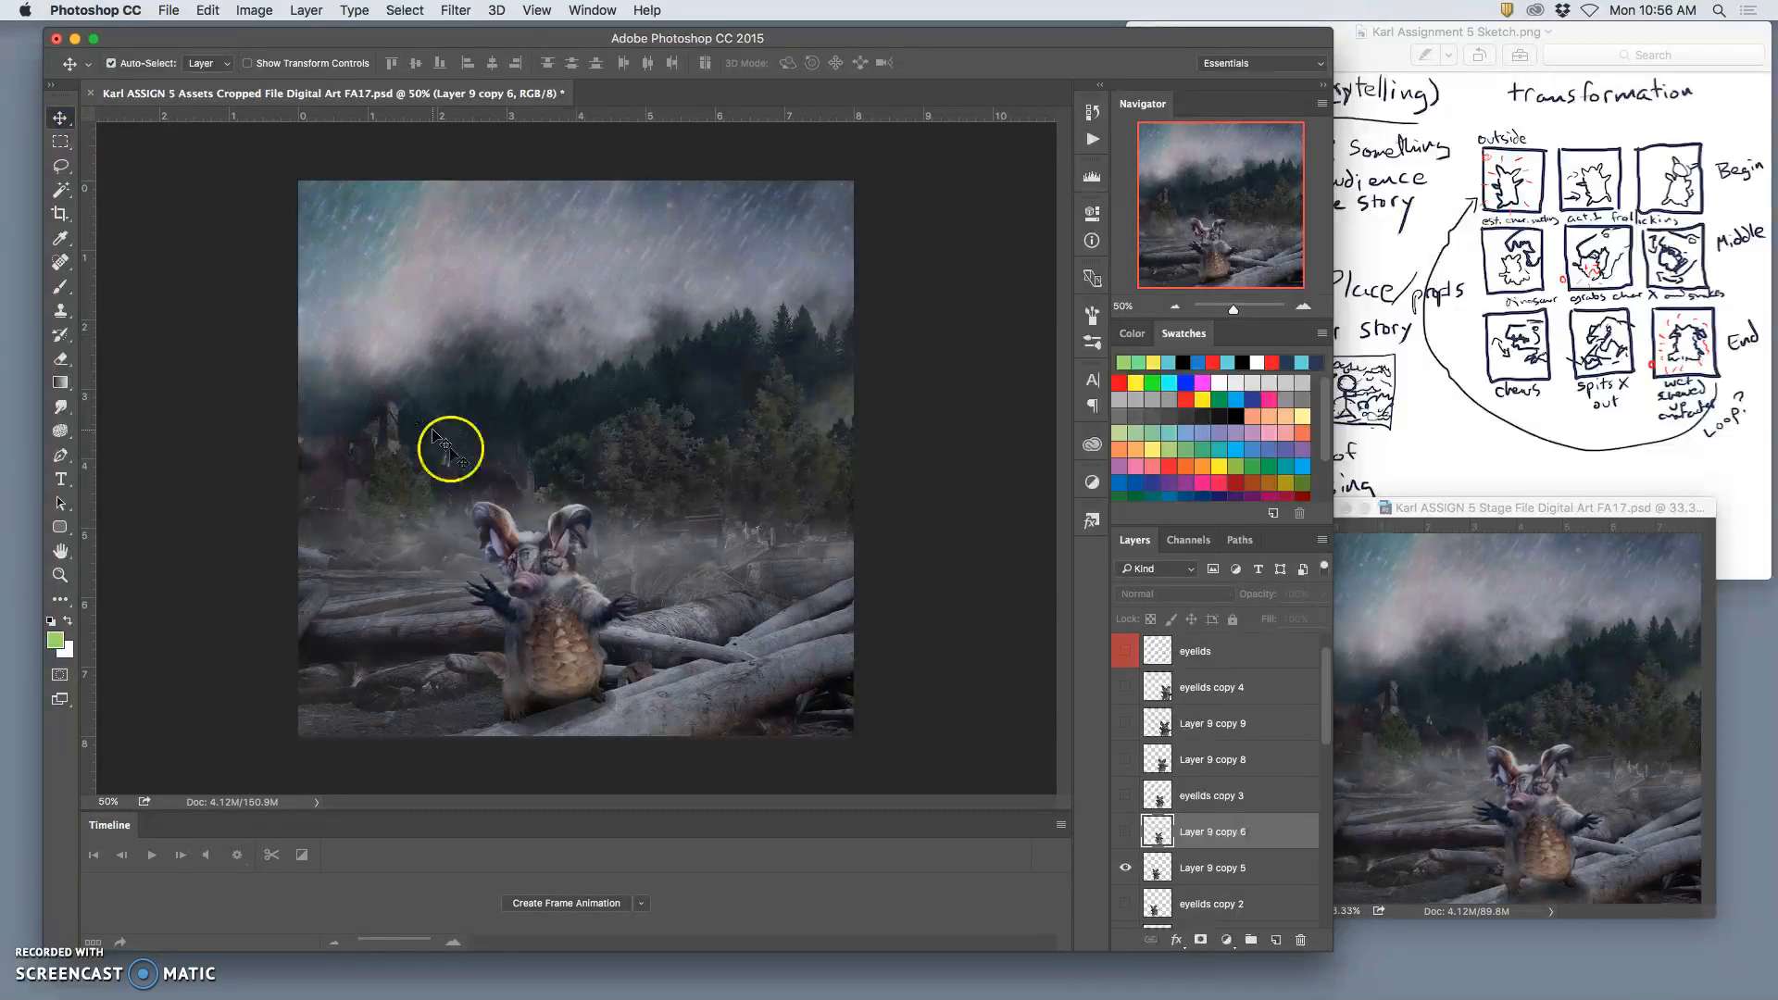
Step: Move the character on Layer 9 copy 5 slightly down and to the left, and rotate it slightly clockwise with Free Transform
mouse_move(543, 623)
mouse_down()
mouse_move(560, 602)
mouse_move(530, 644)
mouse_up()
key(ctrl+t)
drag(633, 503, 637, 515)
drag(547, 602, 559, 609)
key(Return)
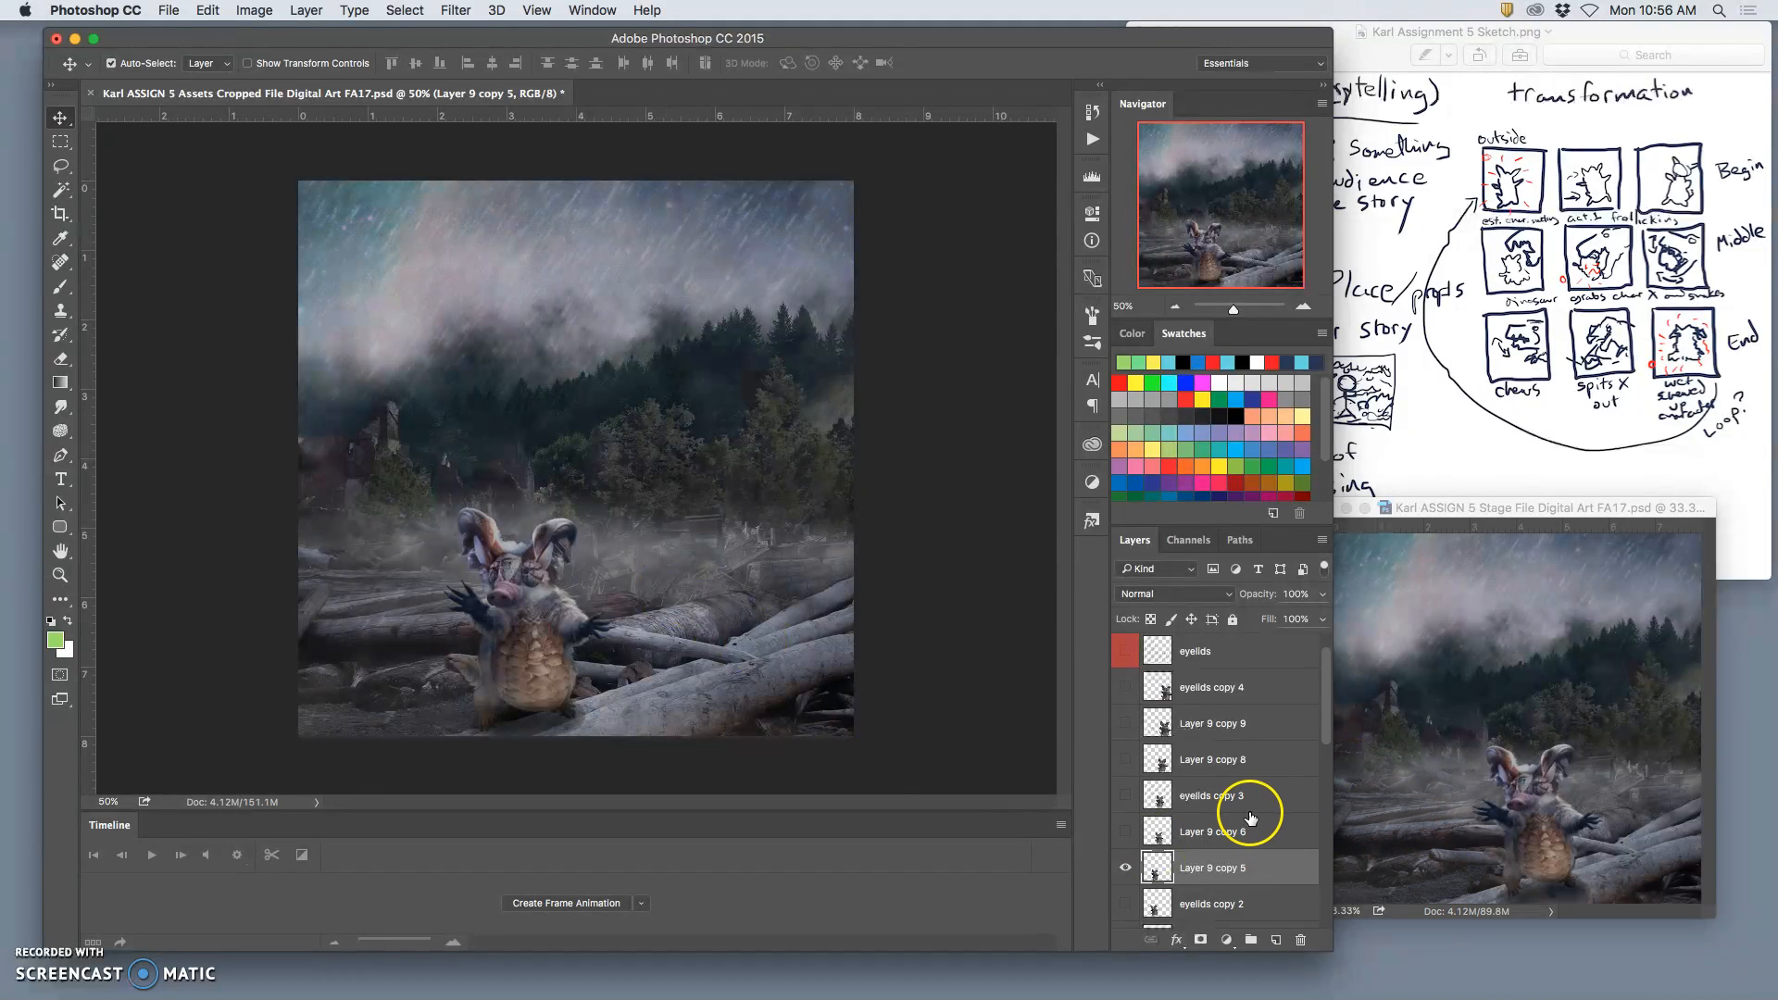
Step: Lower the opacity of the rain splash layers, setting Rain Splash 1 to 45%
scroll(1249, 818, down, 5)
scroll(1250, 817, down, 3)
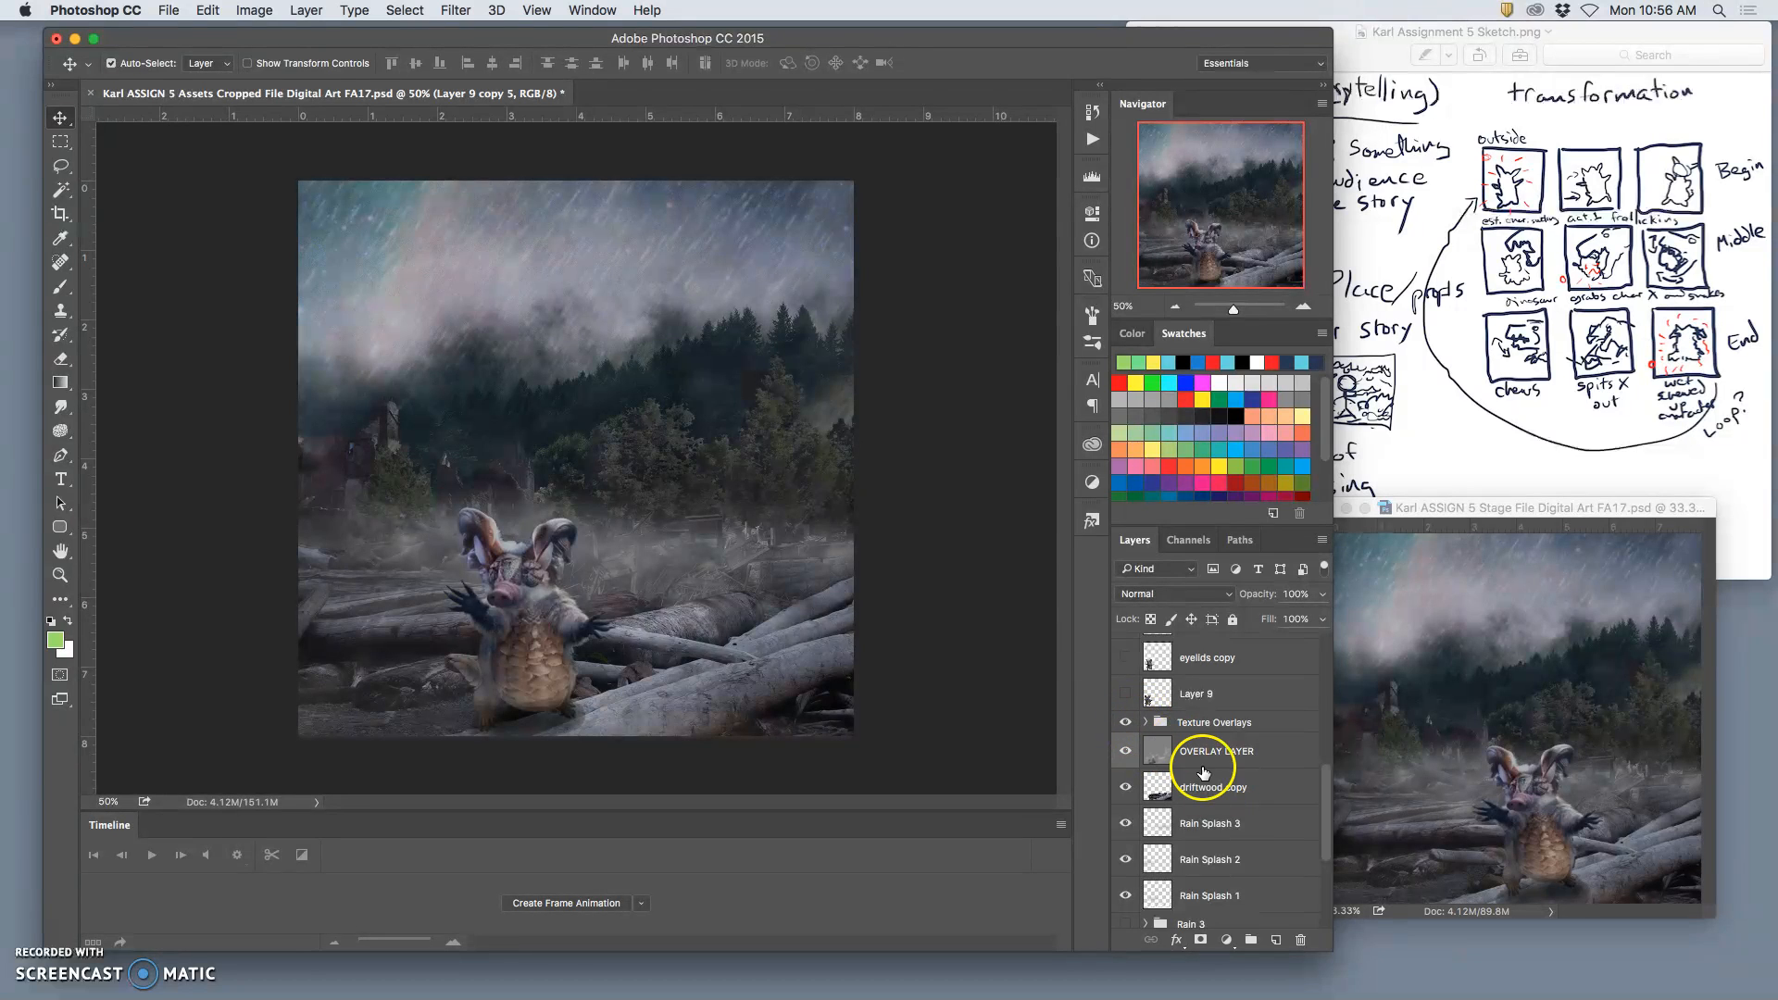
scroll(1204, 756, down, 2)
click(1204, 770)
click(1323, 593)
drag(1322, 616, 1272, 619)
click(1253, 825)
click(1322, 596)
scroll(1229, 881, down, 2)
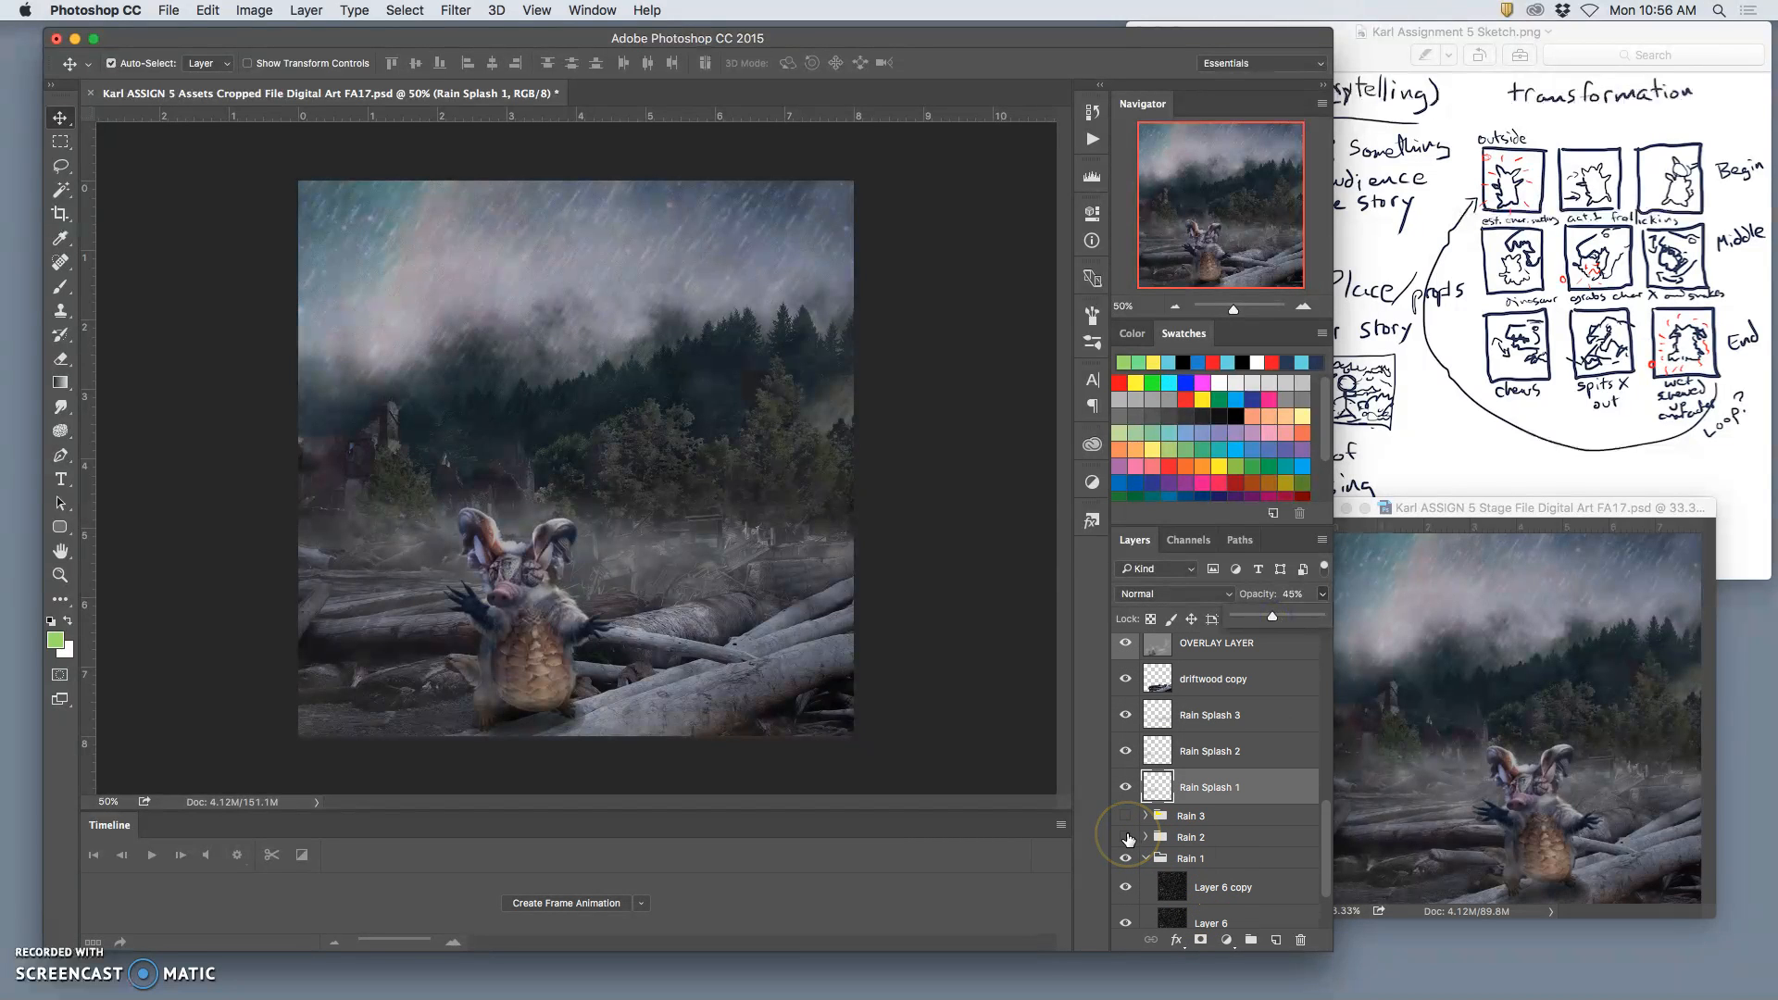
Step: Show the Rain 2 group and hide the Rain 1 group
click(1125, 837)
click(1126, 859)
click(1204, 837)
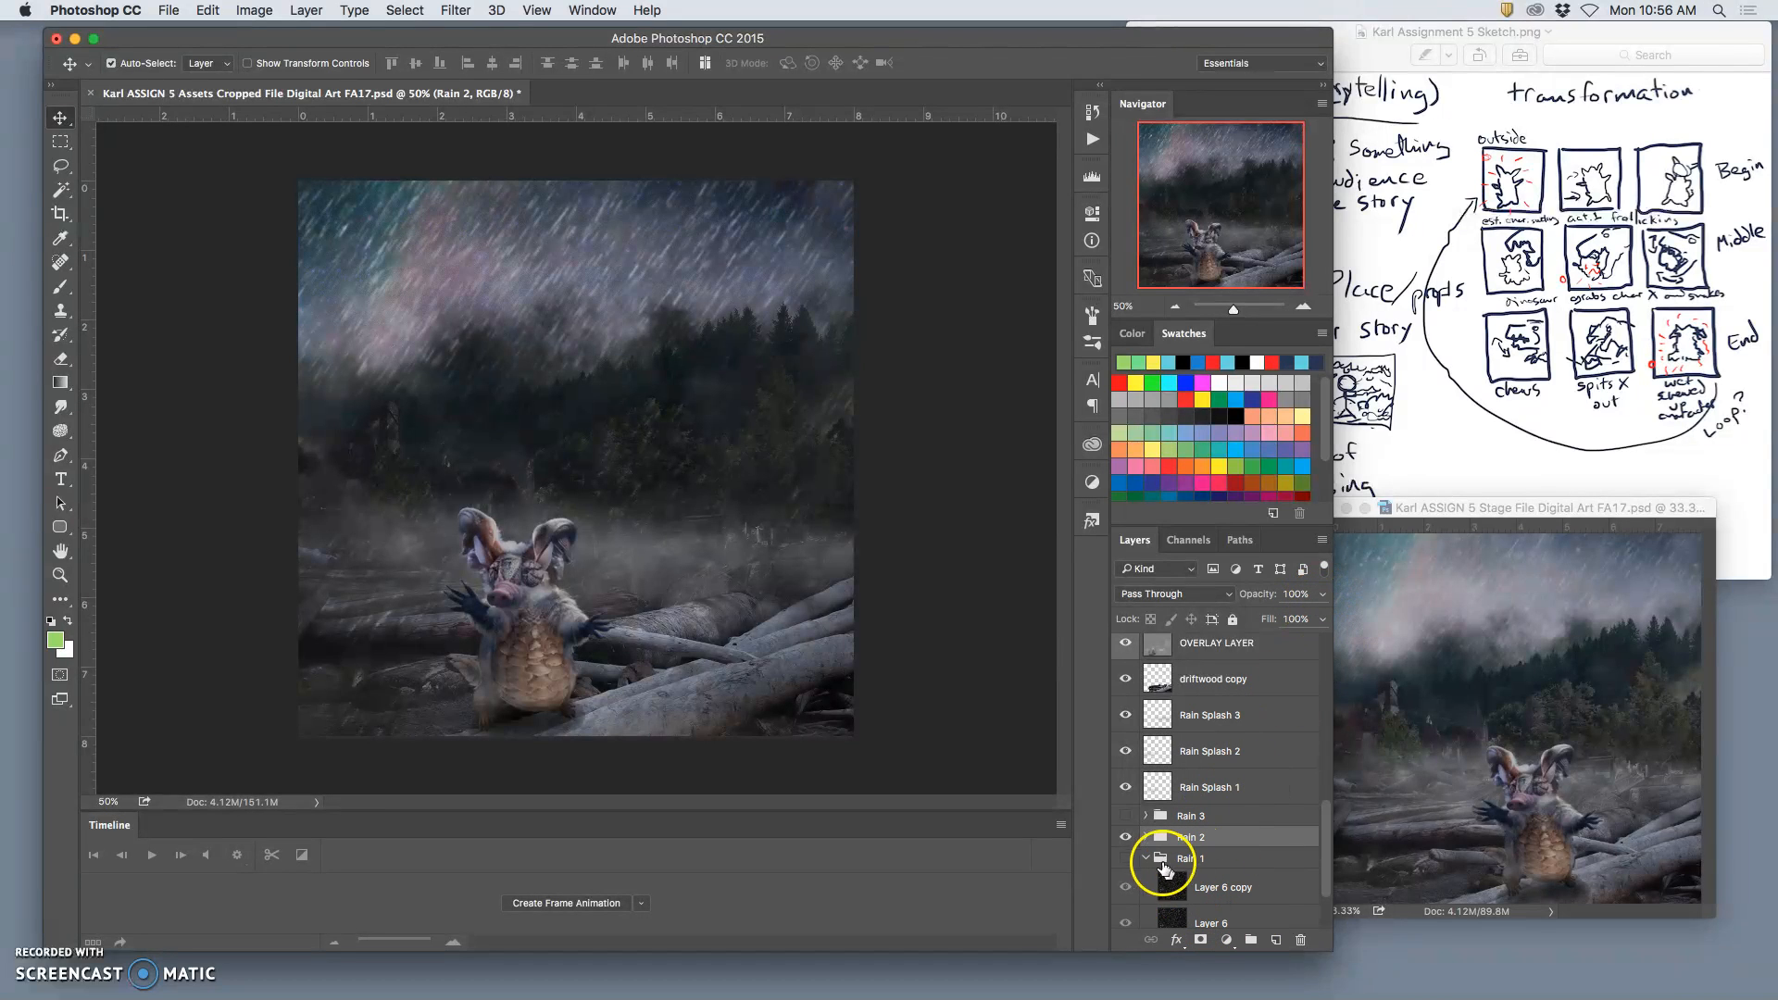
Step: Show the Rain 1 group temporarily, set its Layer 6 copy to 33% opacity and hide the group again
click(1126, 859)
click(1146, 858)
click(1146, 858)
click(1222, 887)
click(1321, 593)
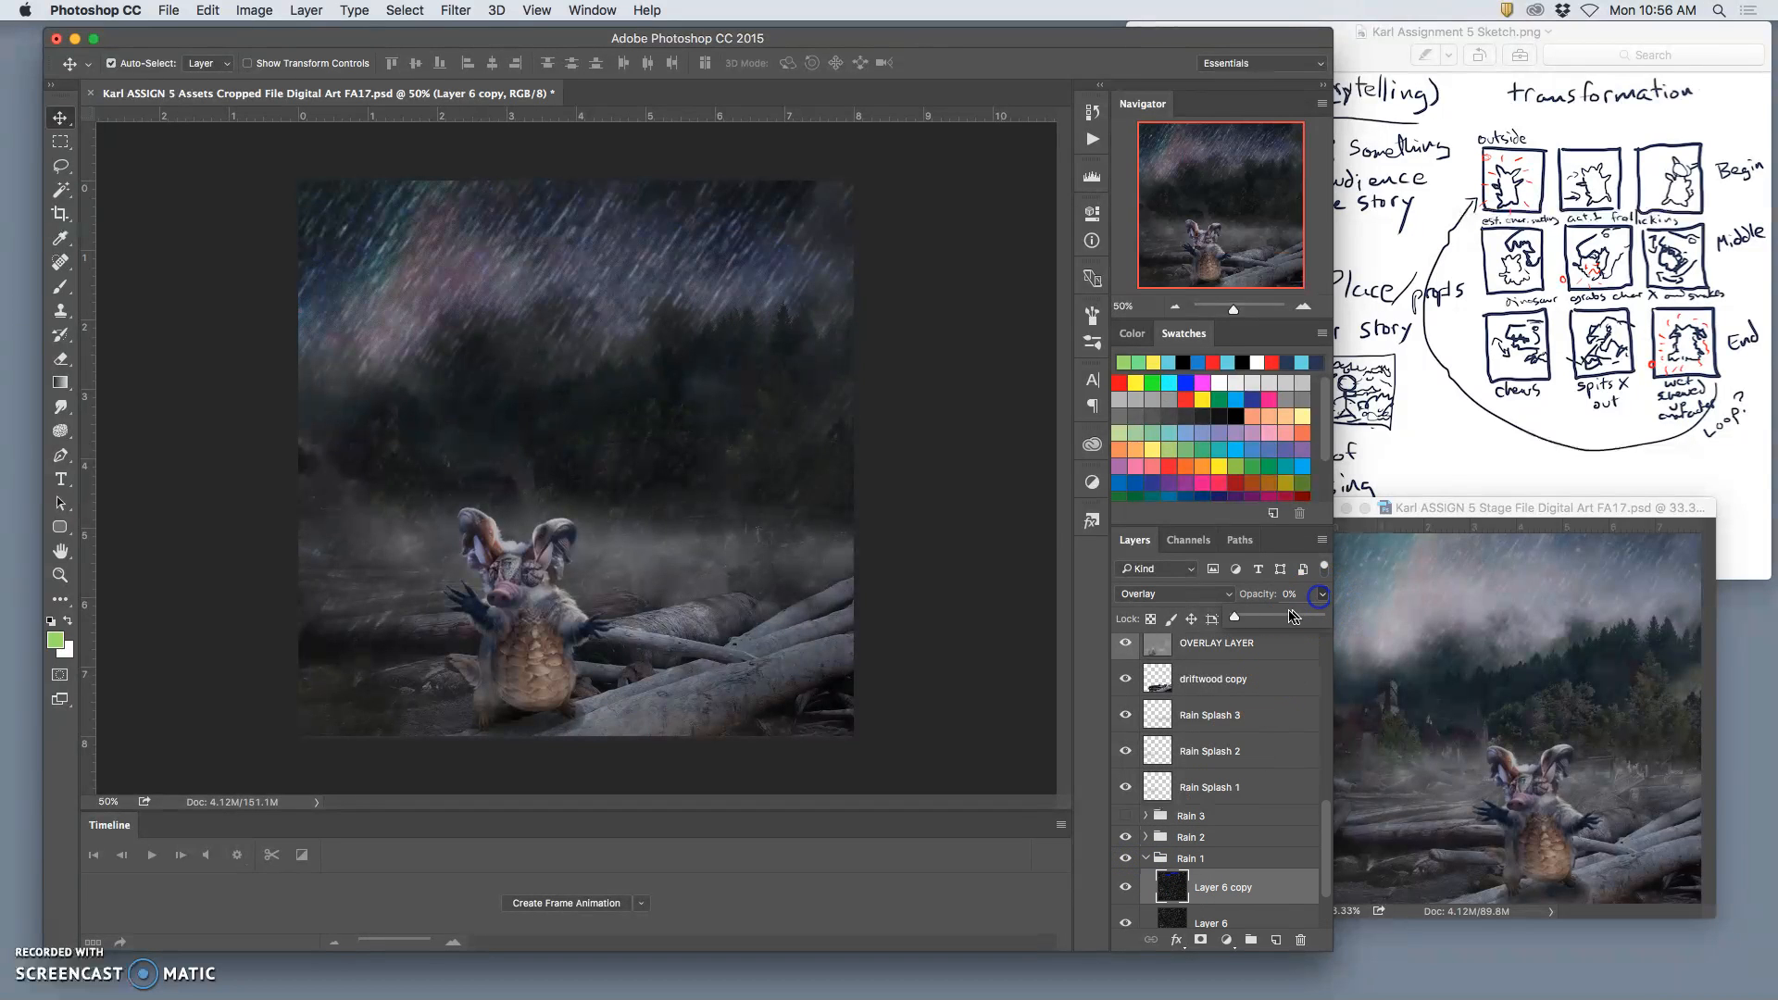
drag(1234, 617, 1264, 617)
click(1146, 859)
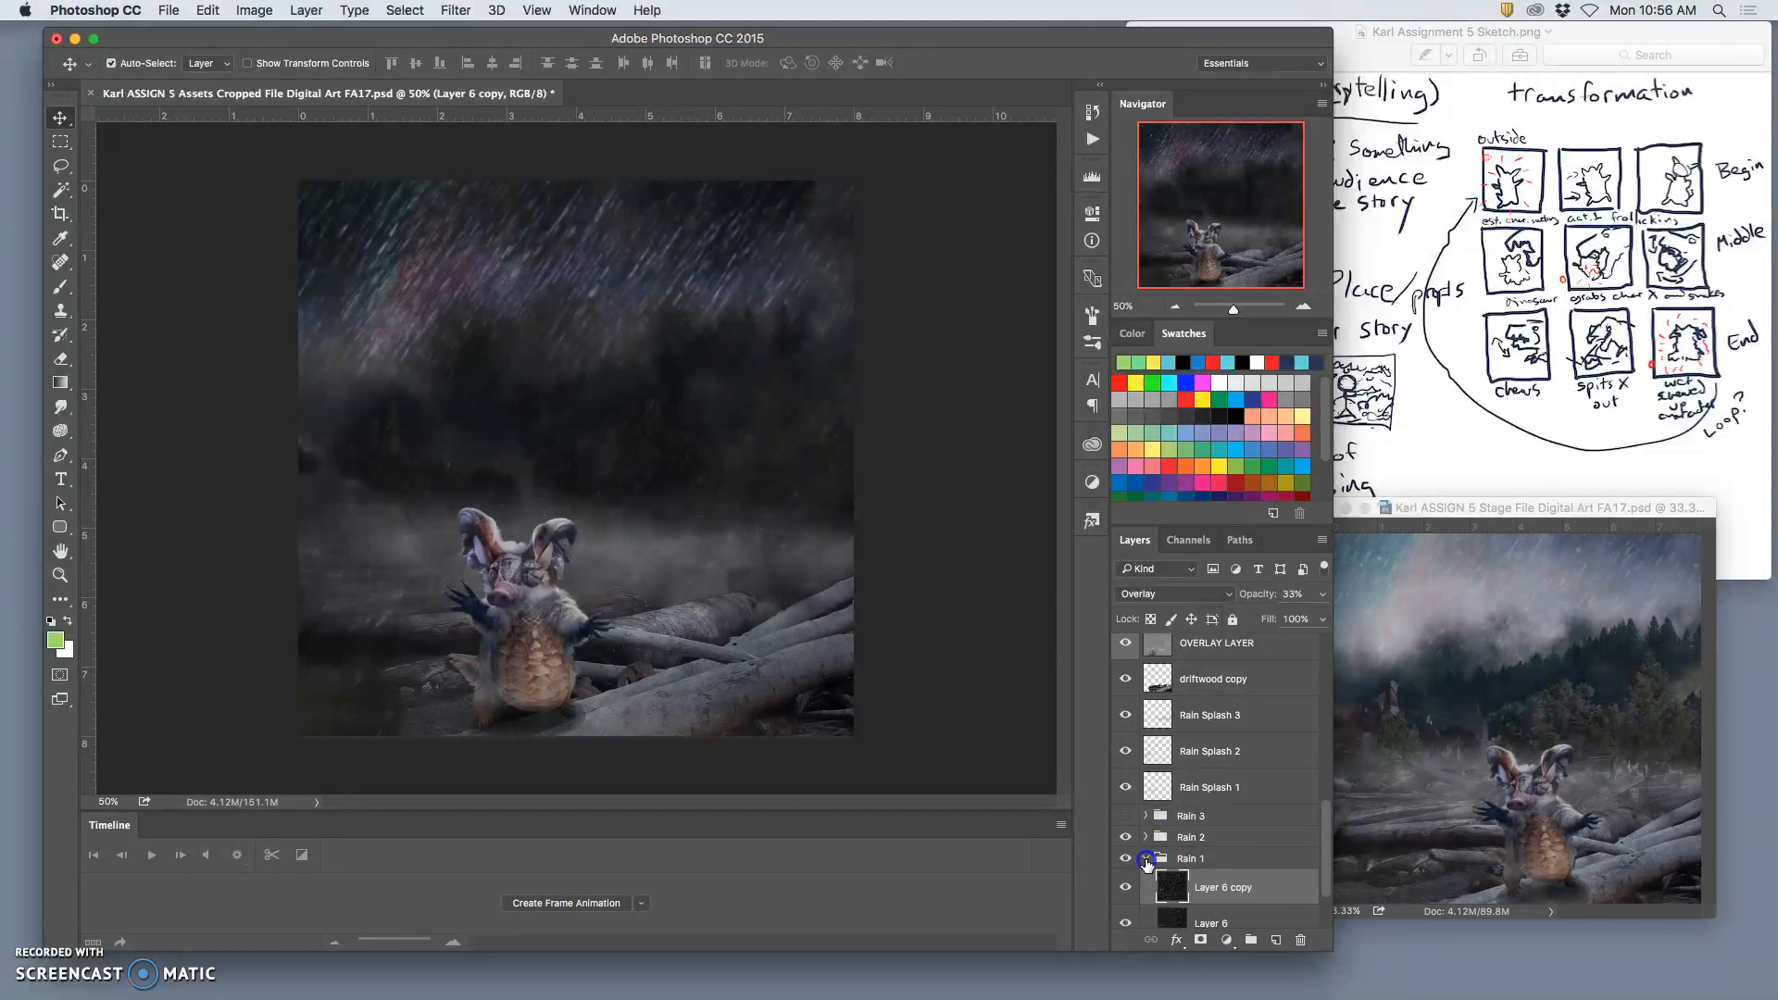
click(1126, 859)
Step: Merge all visible layers into a new layer above Layer 9 copy 5 and copy that image into the Stage file
scroll(1220, 866, up, 10)
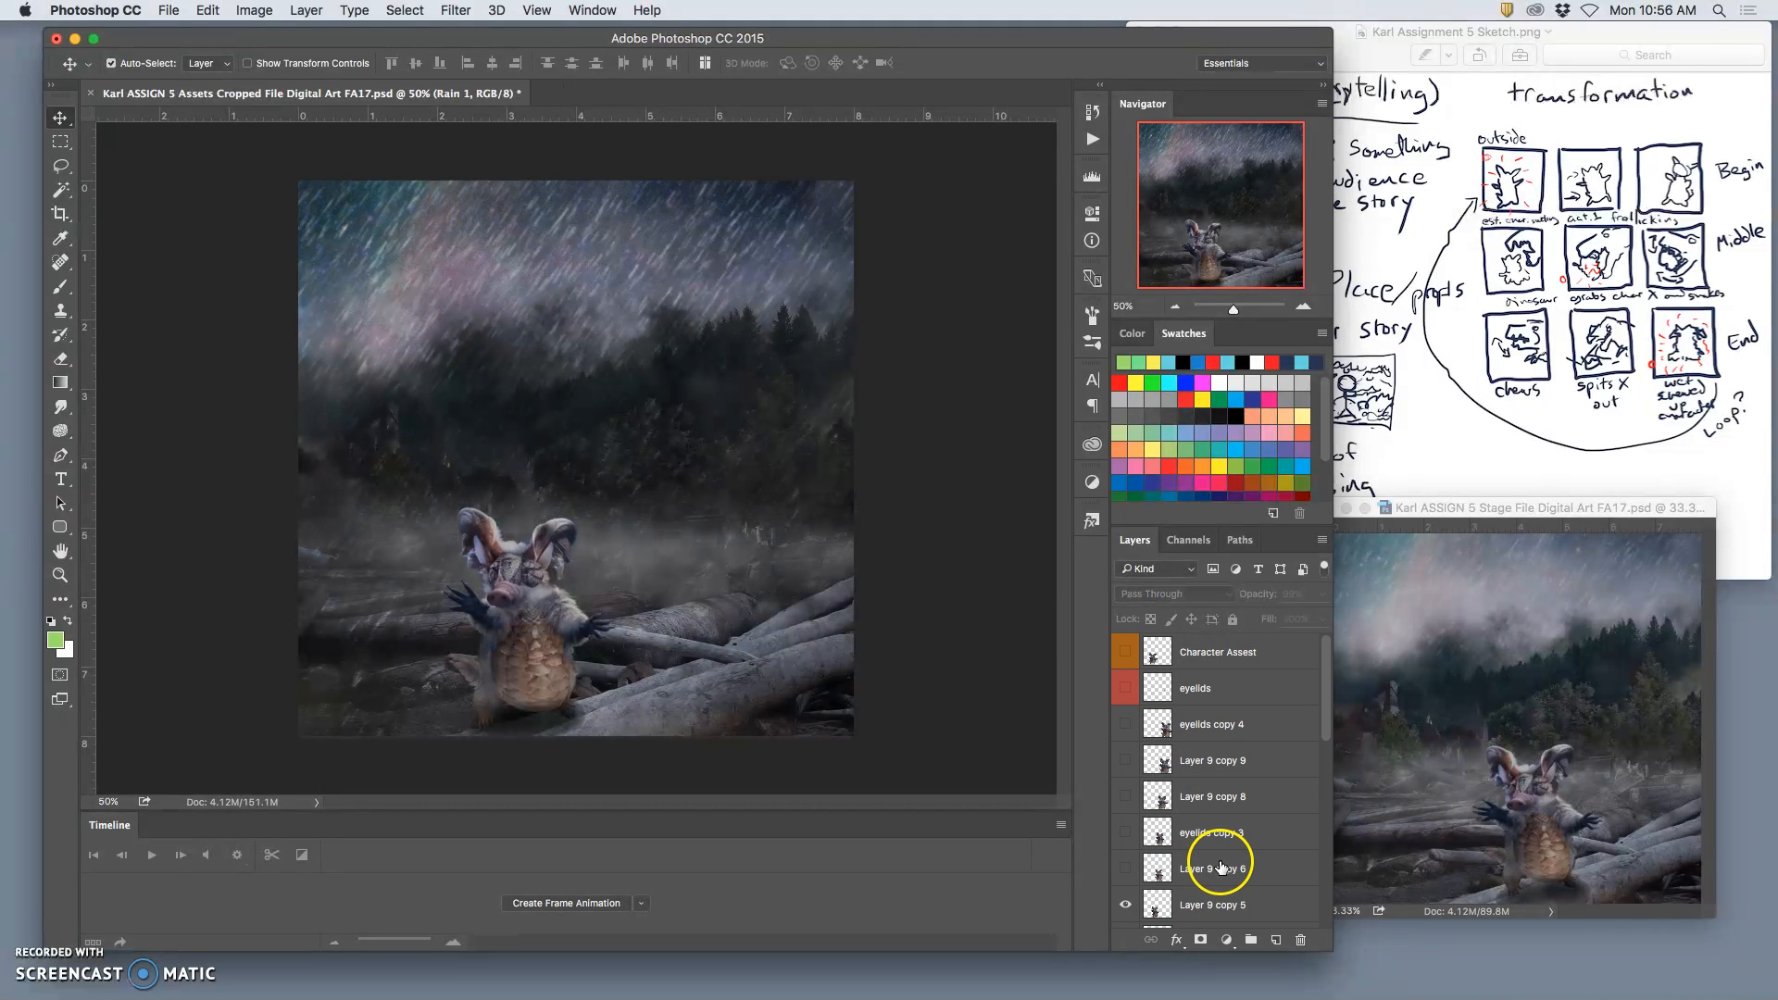
click(1204, 905)
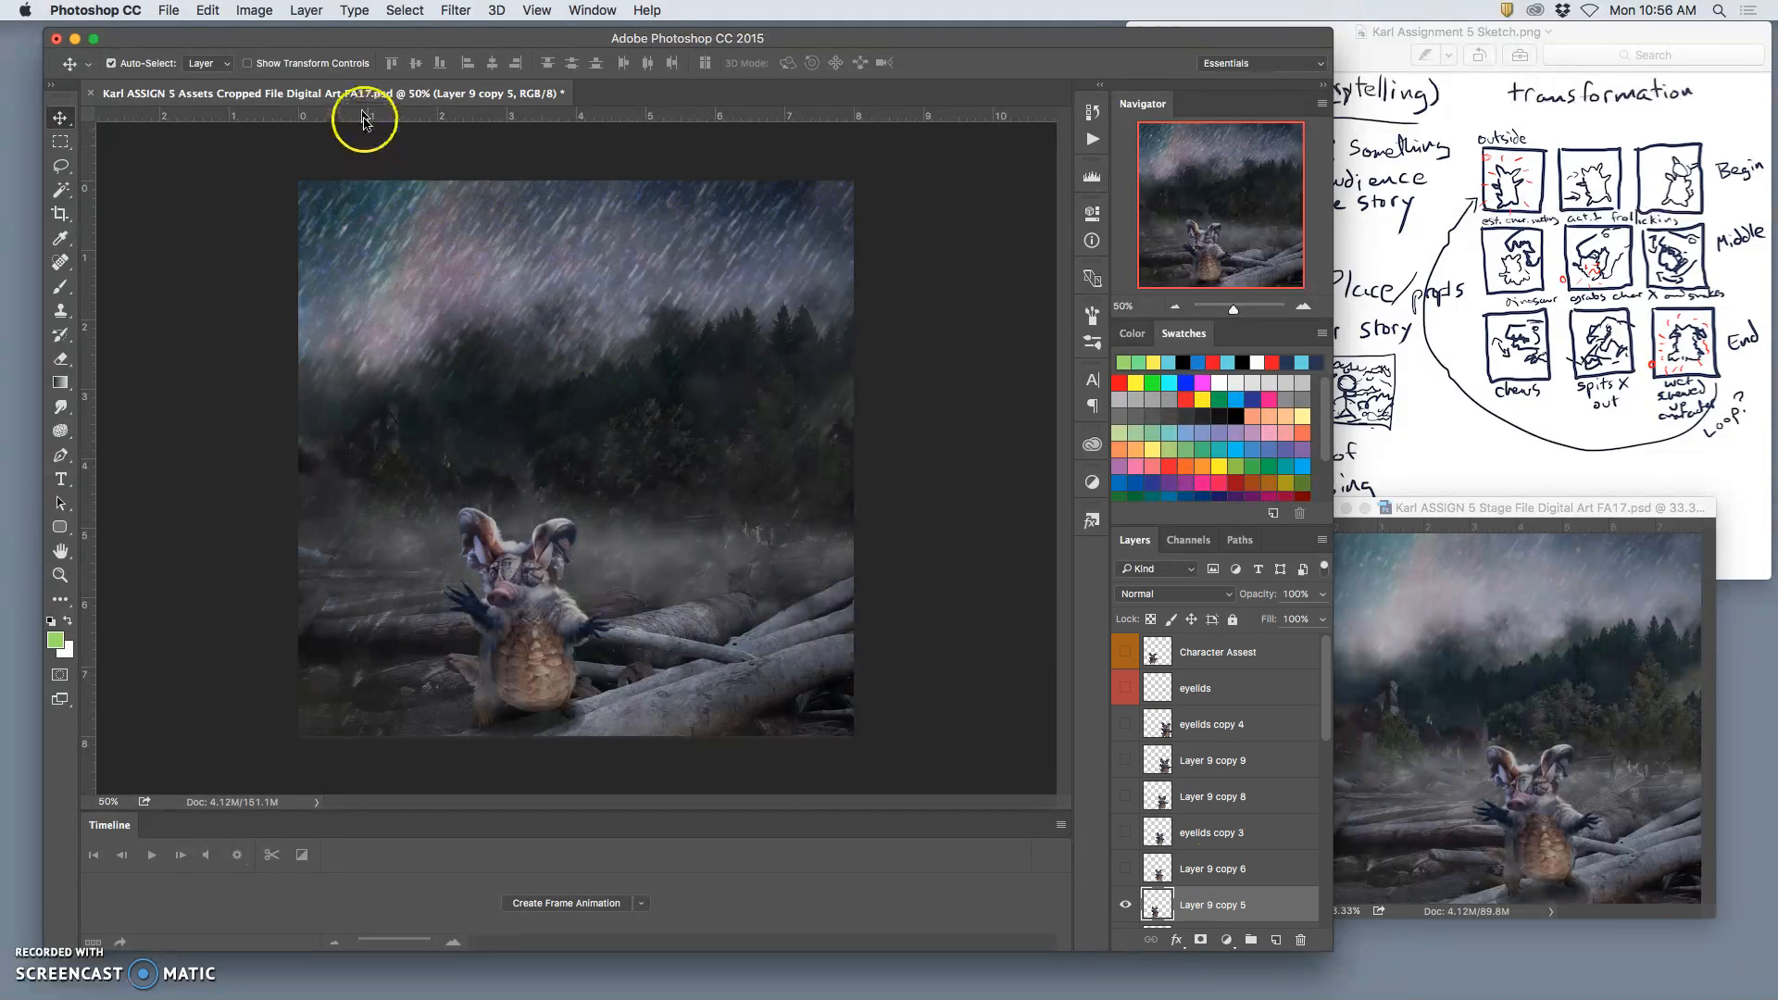
click(298, 11)
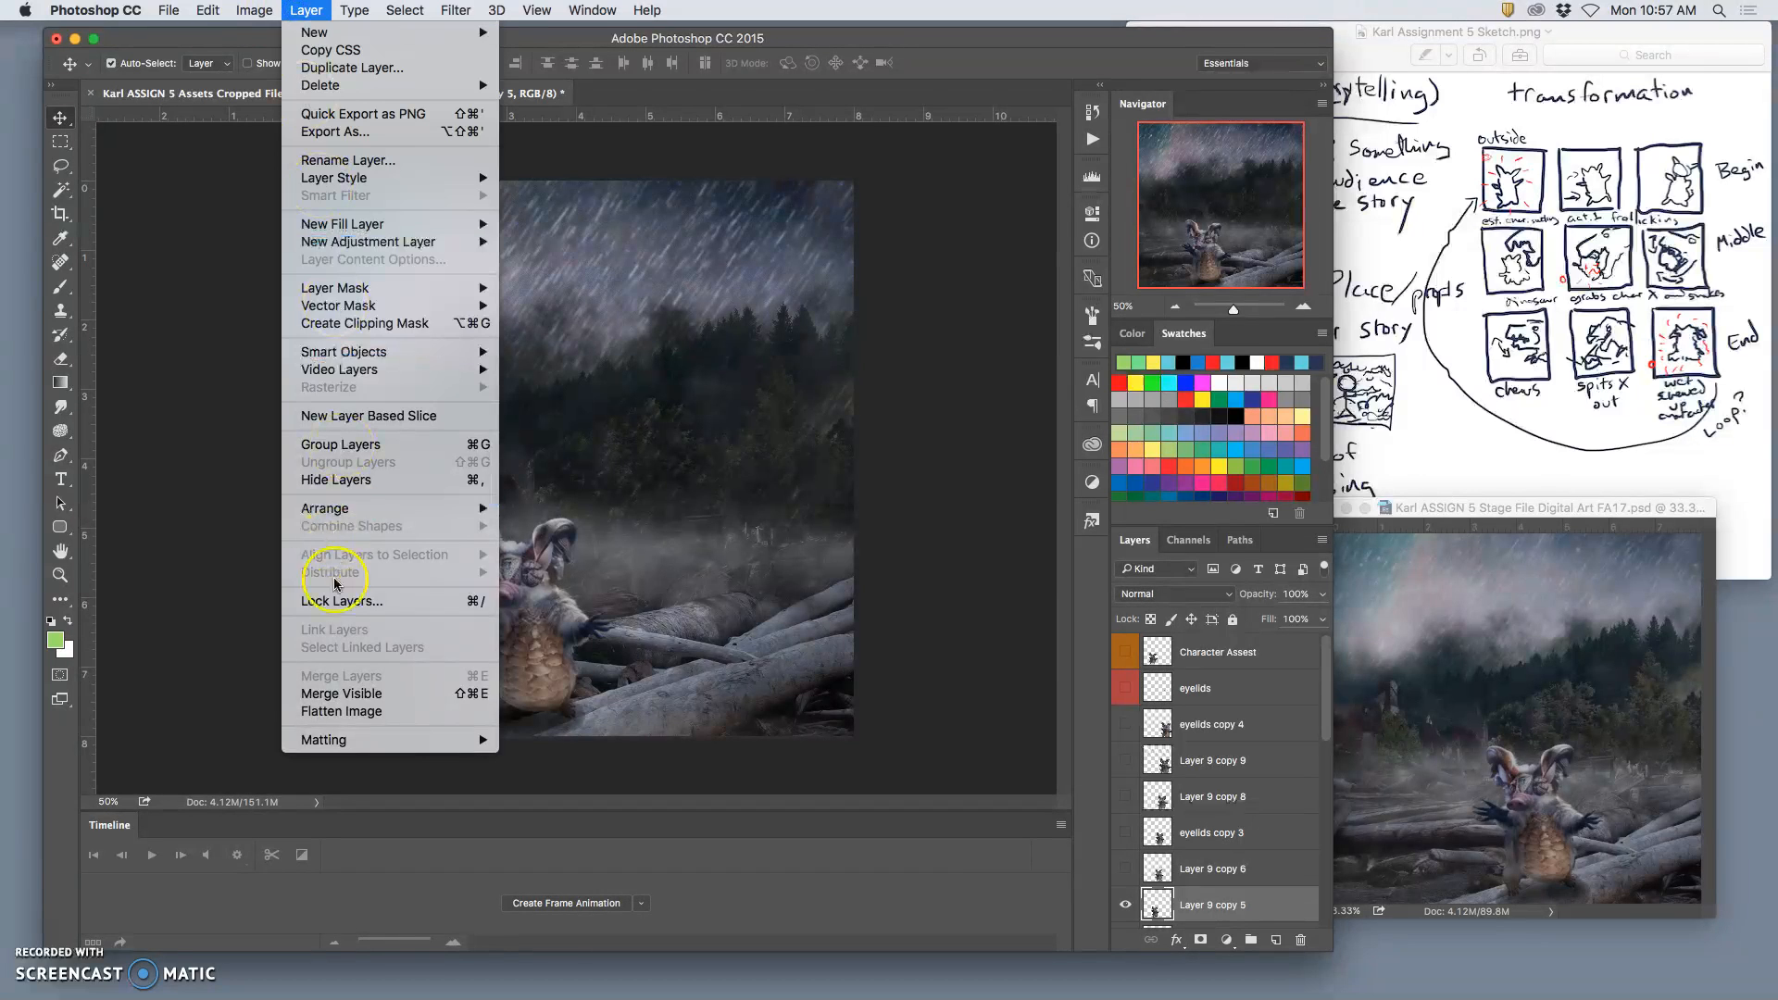
alt+click(338, 694)
key(super)
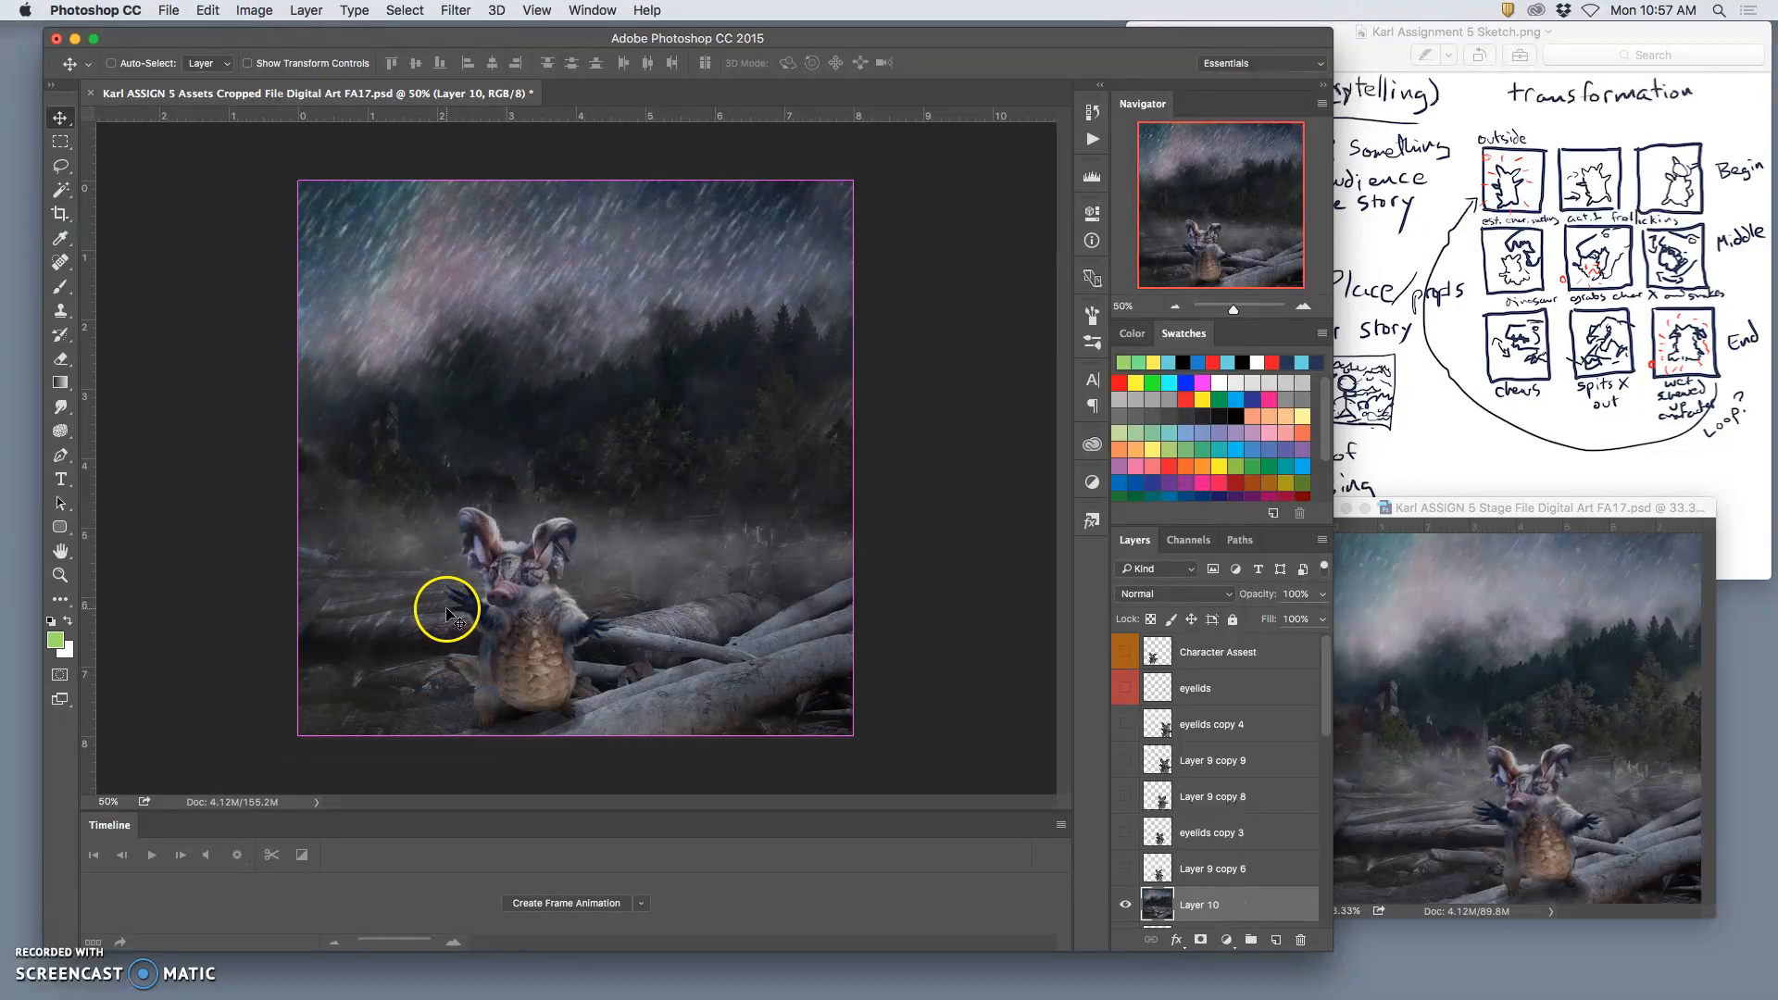
drag(465, 608, 1407, 690)
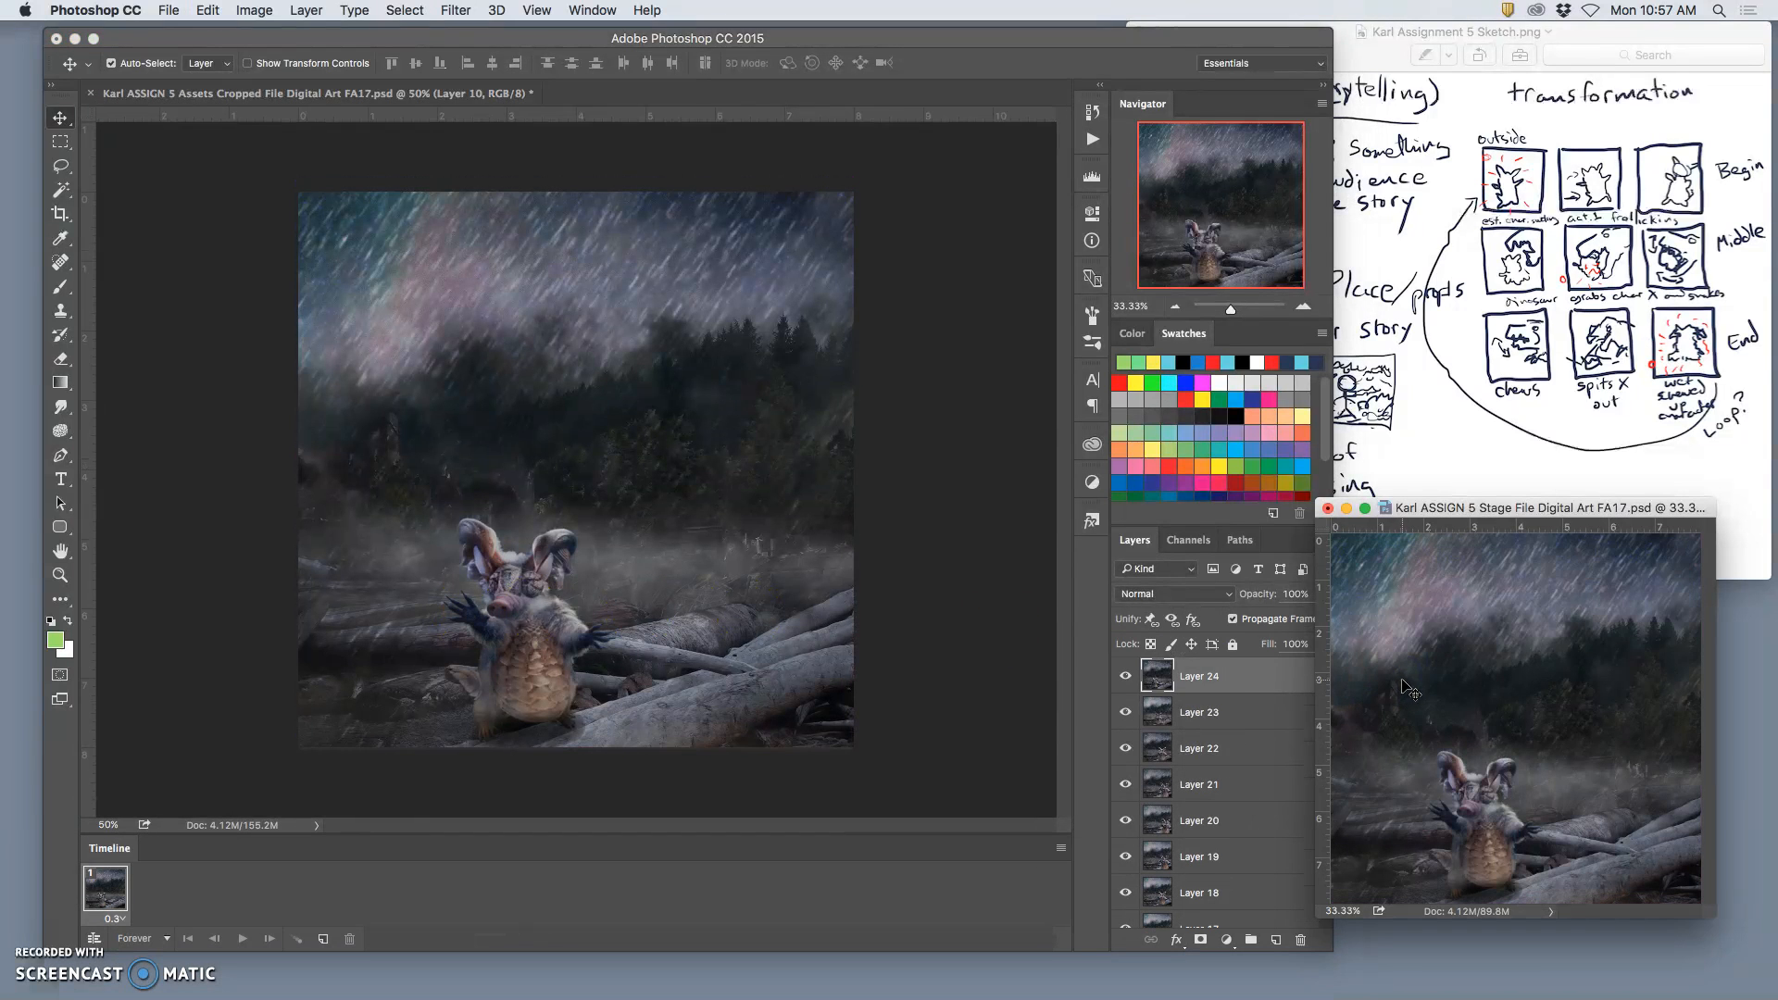
Step: Toggle Layers 24, 23 and 22 on and off in the Stage file to compare the latest frames in sequence
click(1127, 680)
click(1127, 686)
click(1125, 681)
click(1124, 686)
click(1123, 685)
click(1124, 681)
click(1125, 683)
click(1126, 683)
click(1126, 713)
click(1125, 679)
click(1124, 711)
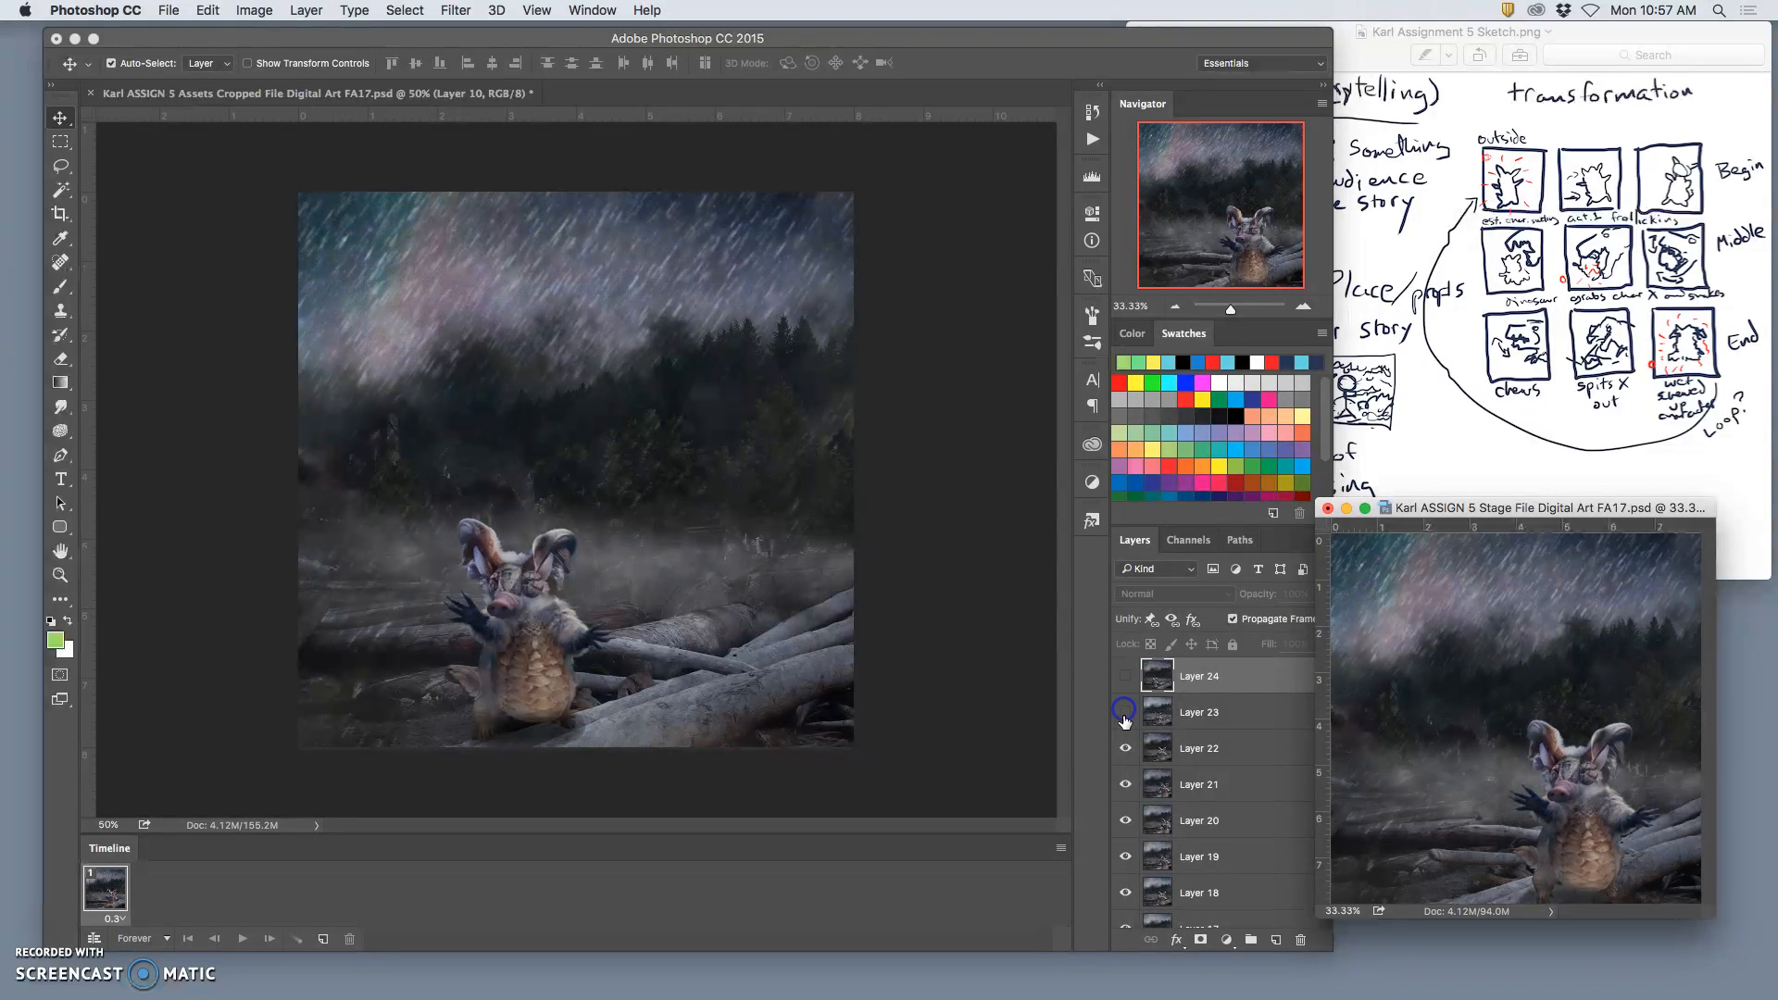
click(1126, 745)
click(1126, 745)
click(1124, 709)
click(1126, 681)
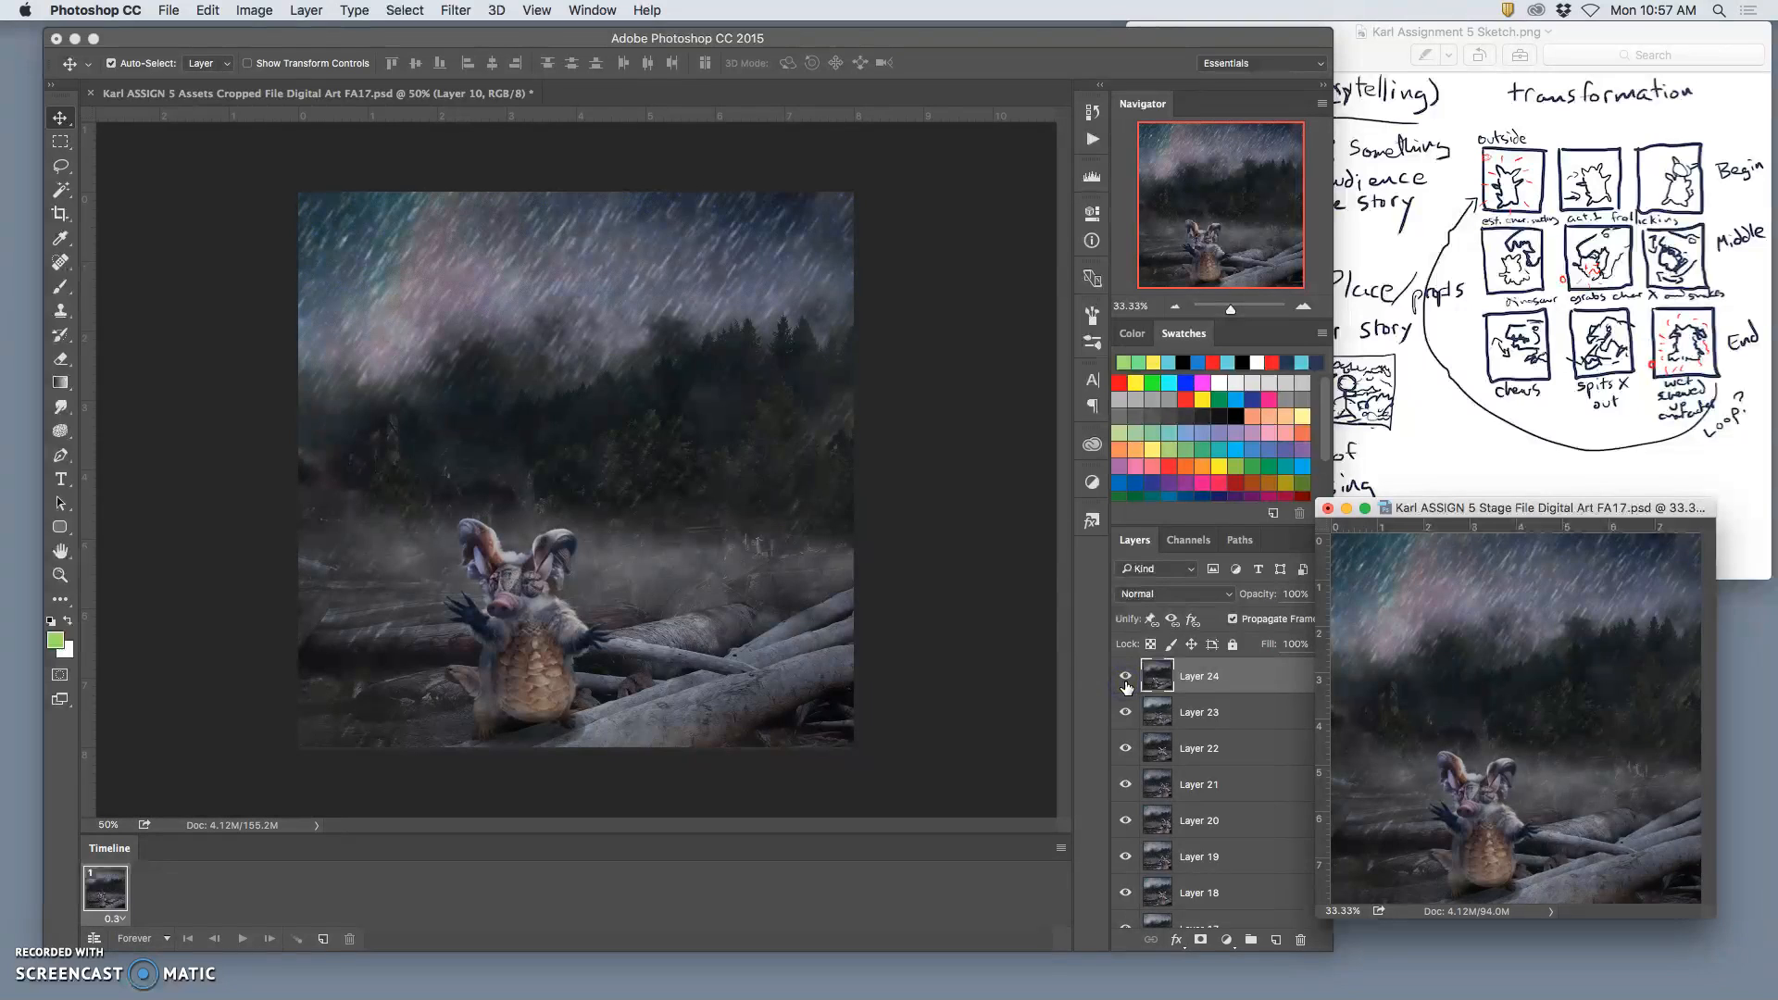
Step: Return to the Assets file, deselect the image and delete the merged layer above Layer 9 copy 5
click(998, 734)
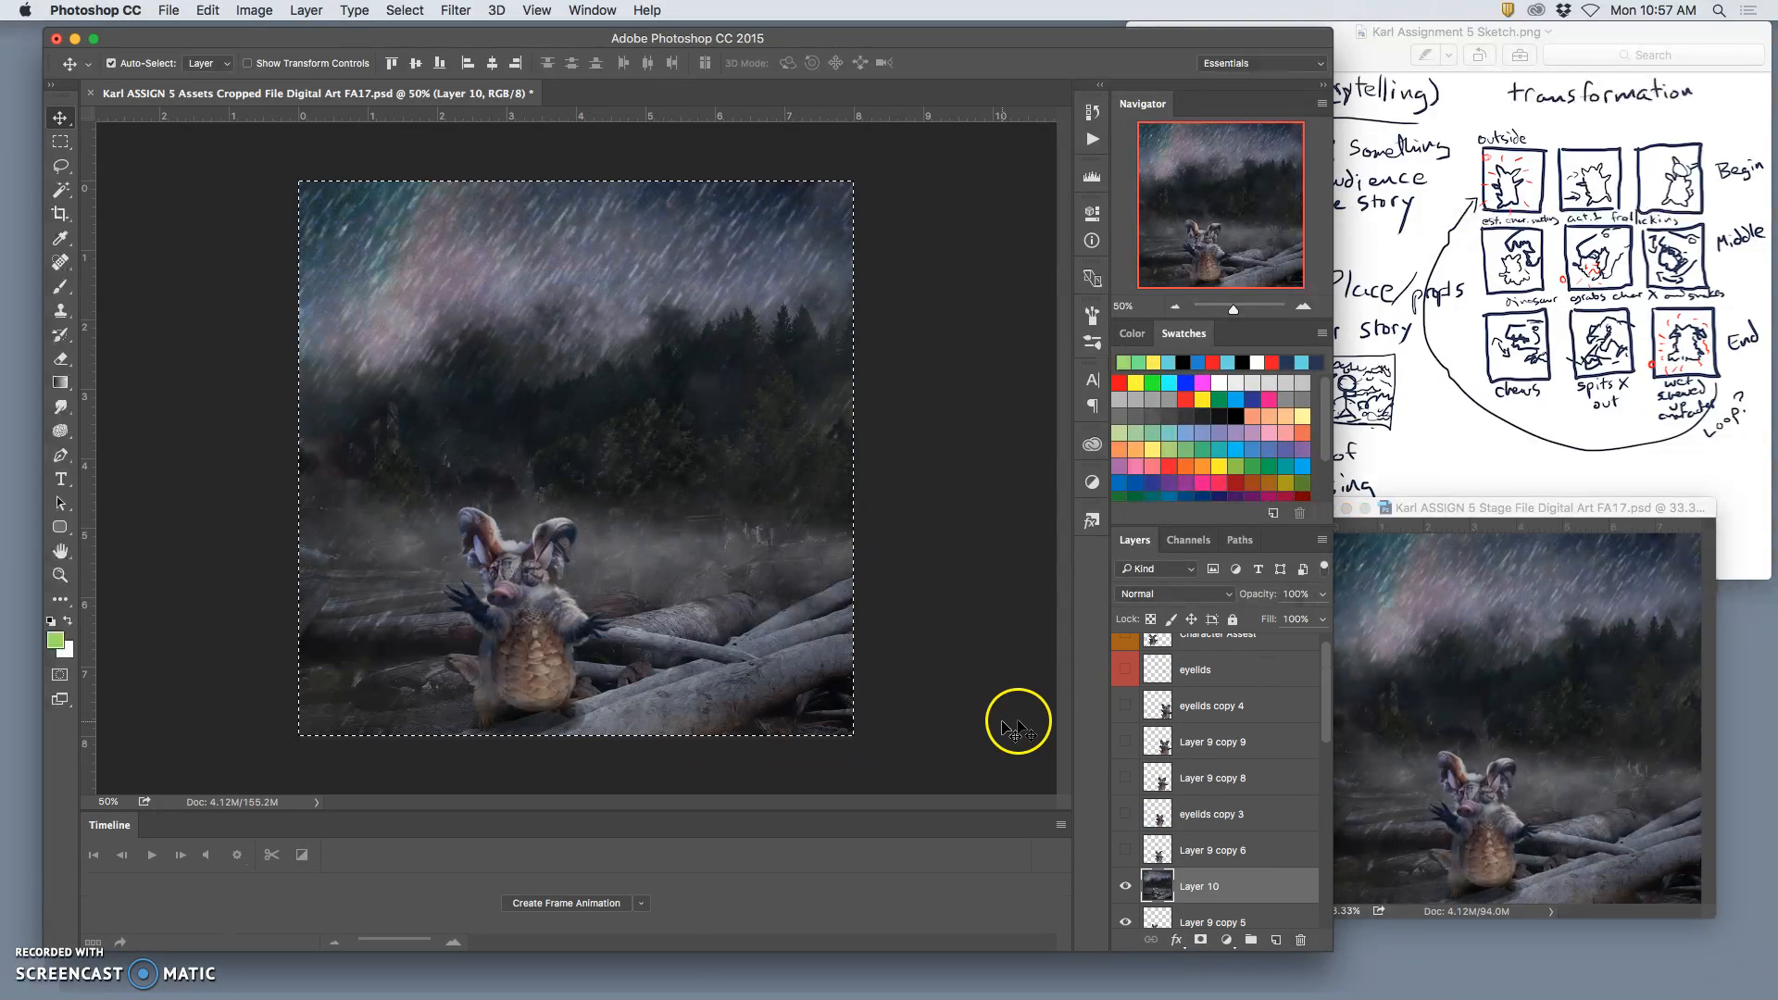
key(super+d)
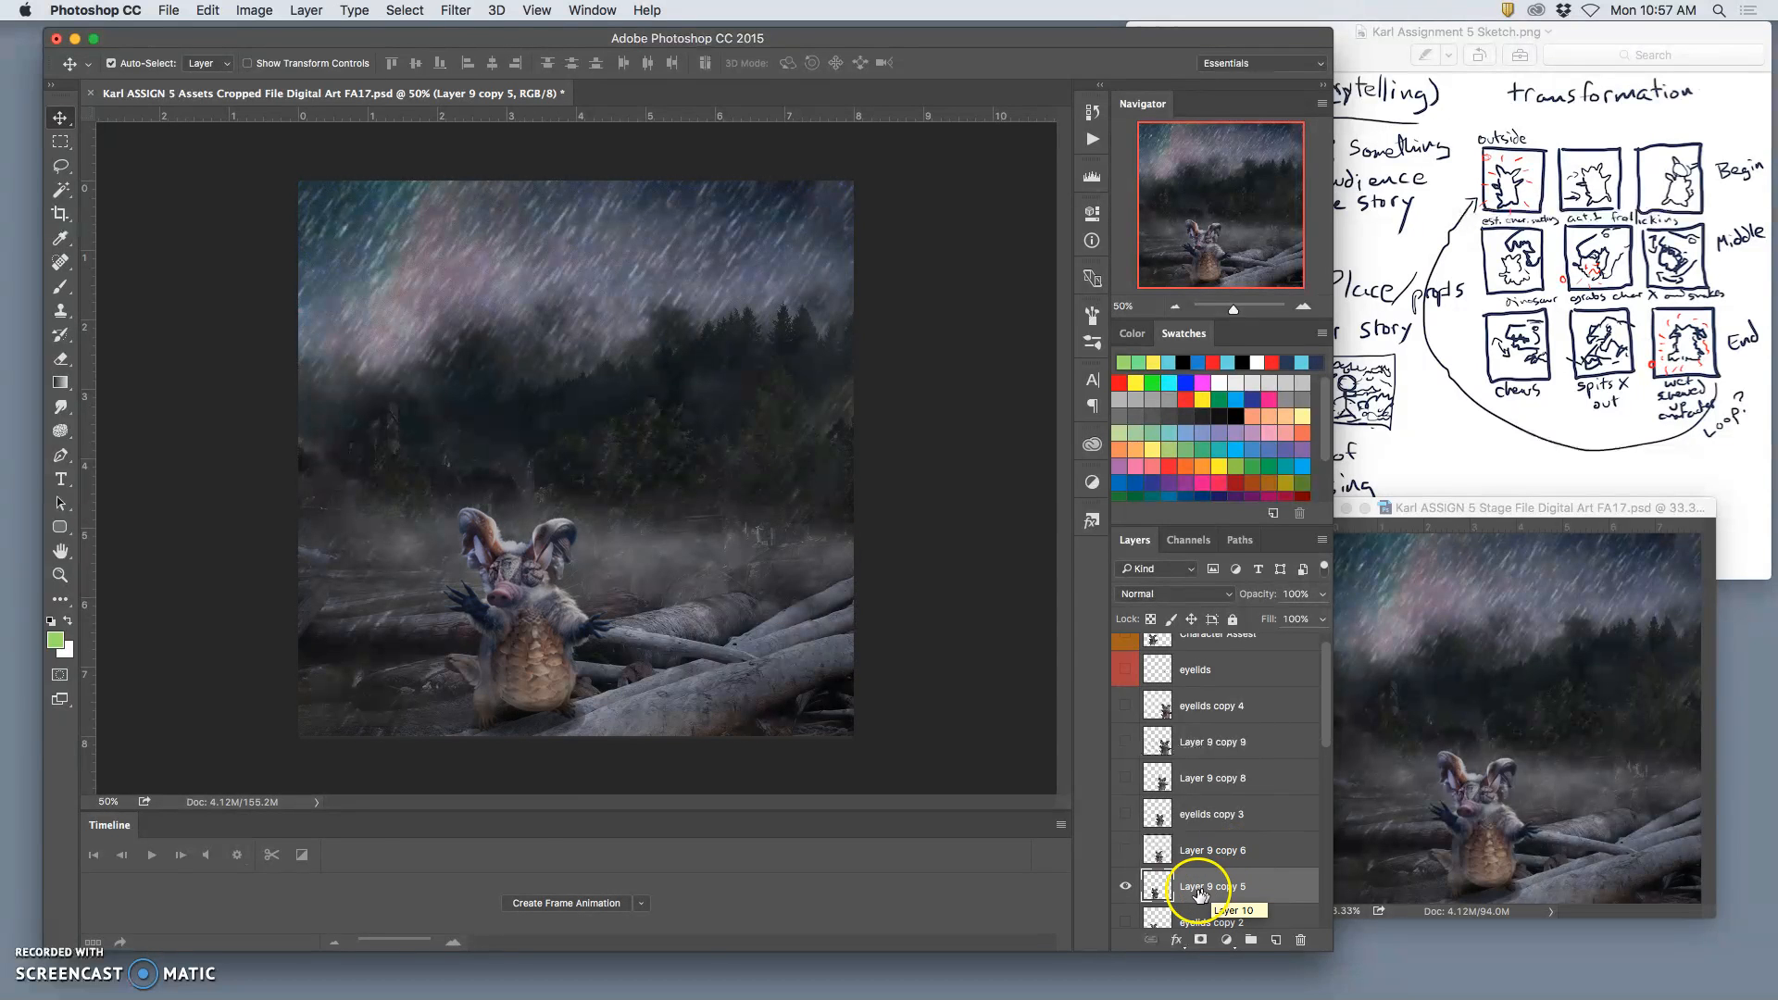
Step: In the Assets file, hide Layer 9 copy 5, keep eyelids copy 2 visible, and show the Rain 3 group instead of Rain 2
key(BackSpace)
click(1125, 889)
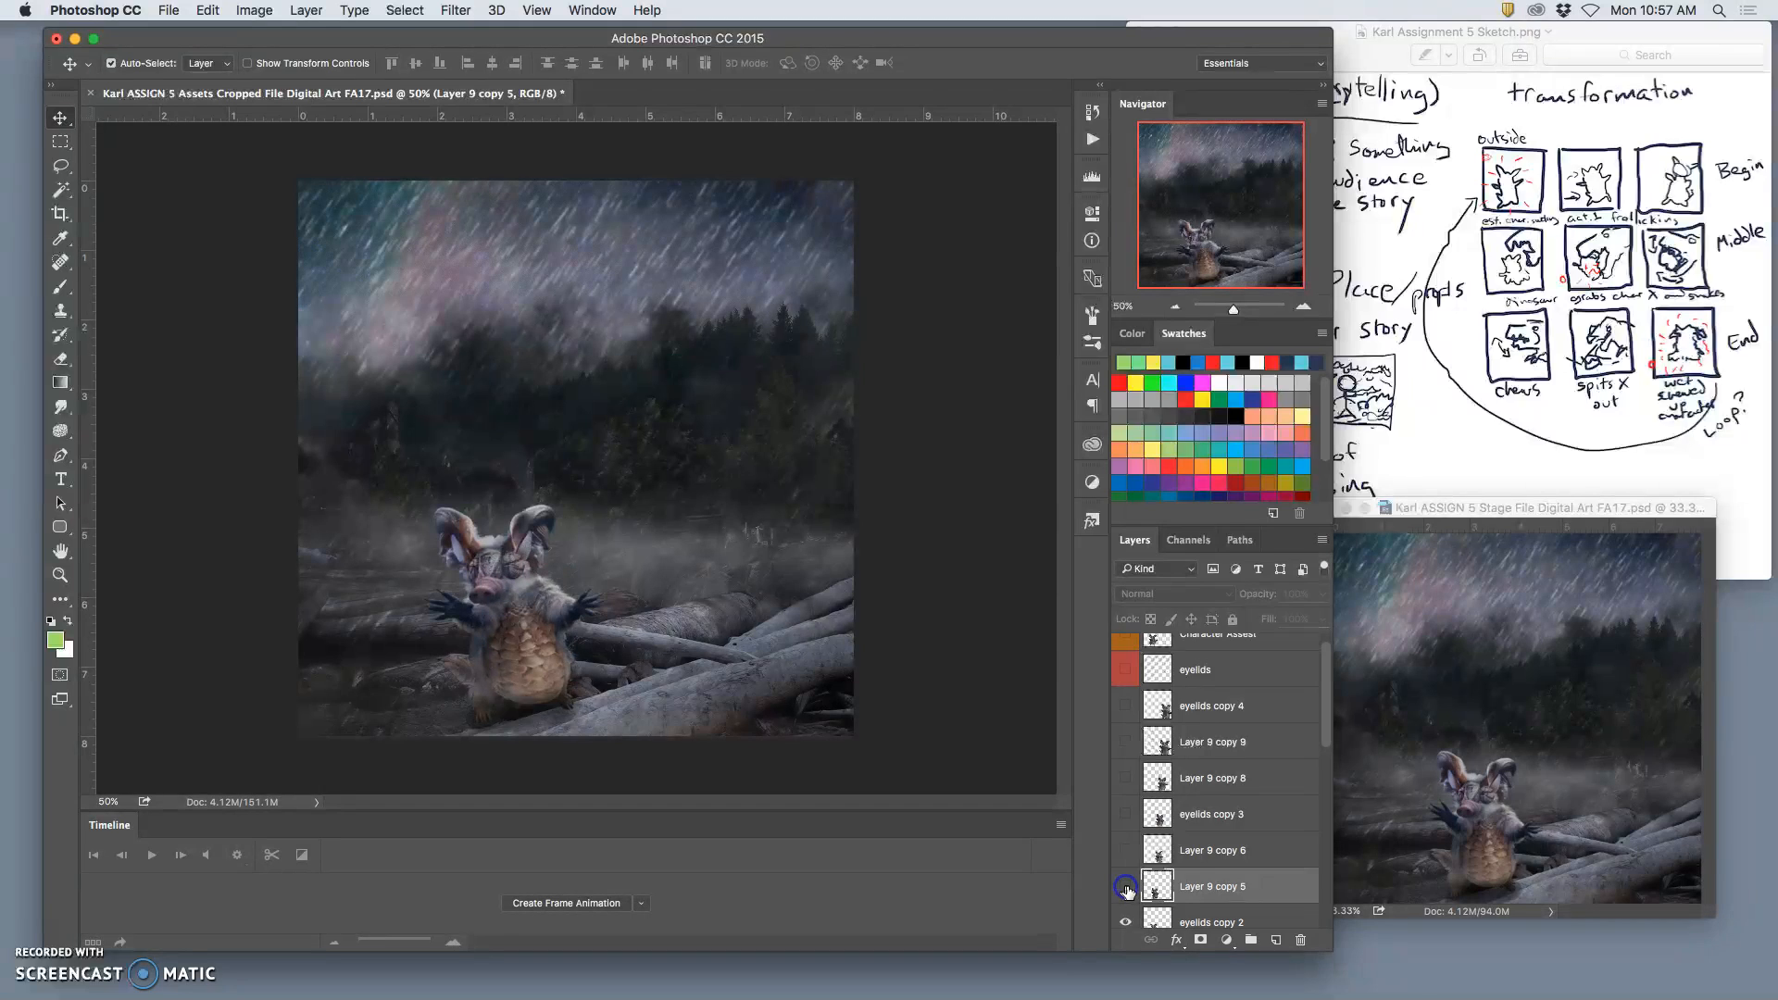
scroll(1217, 886, down, 2)
click(1205, 882)
scroll(1205, 884, down, 10)
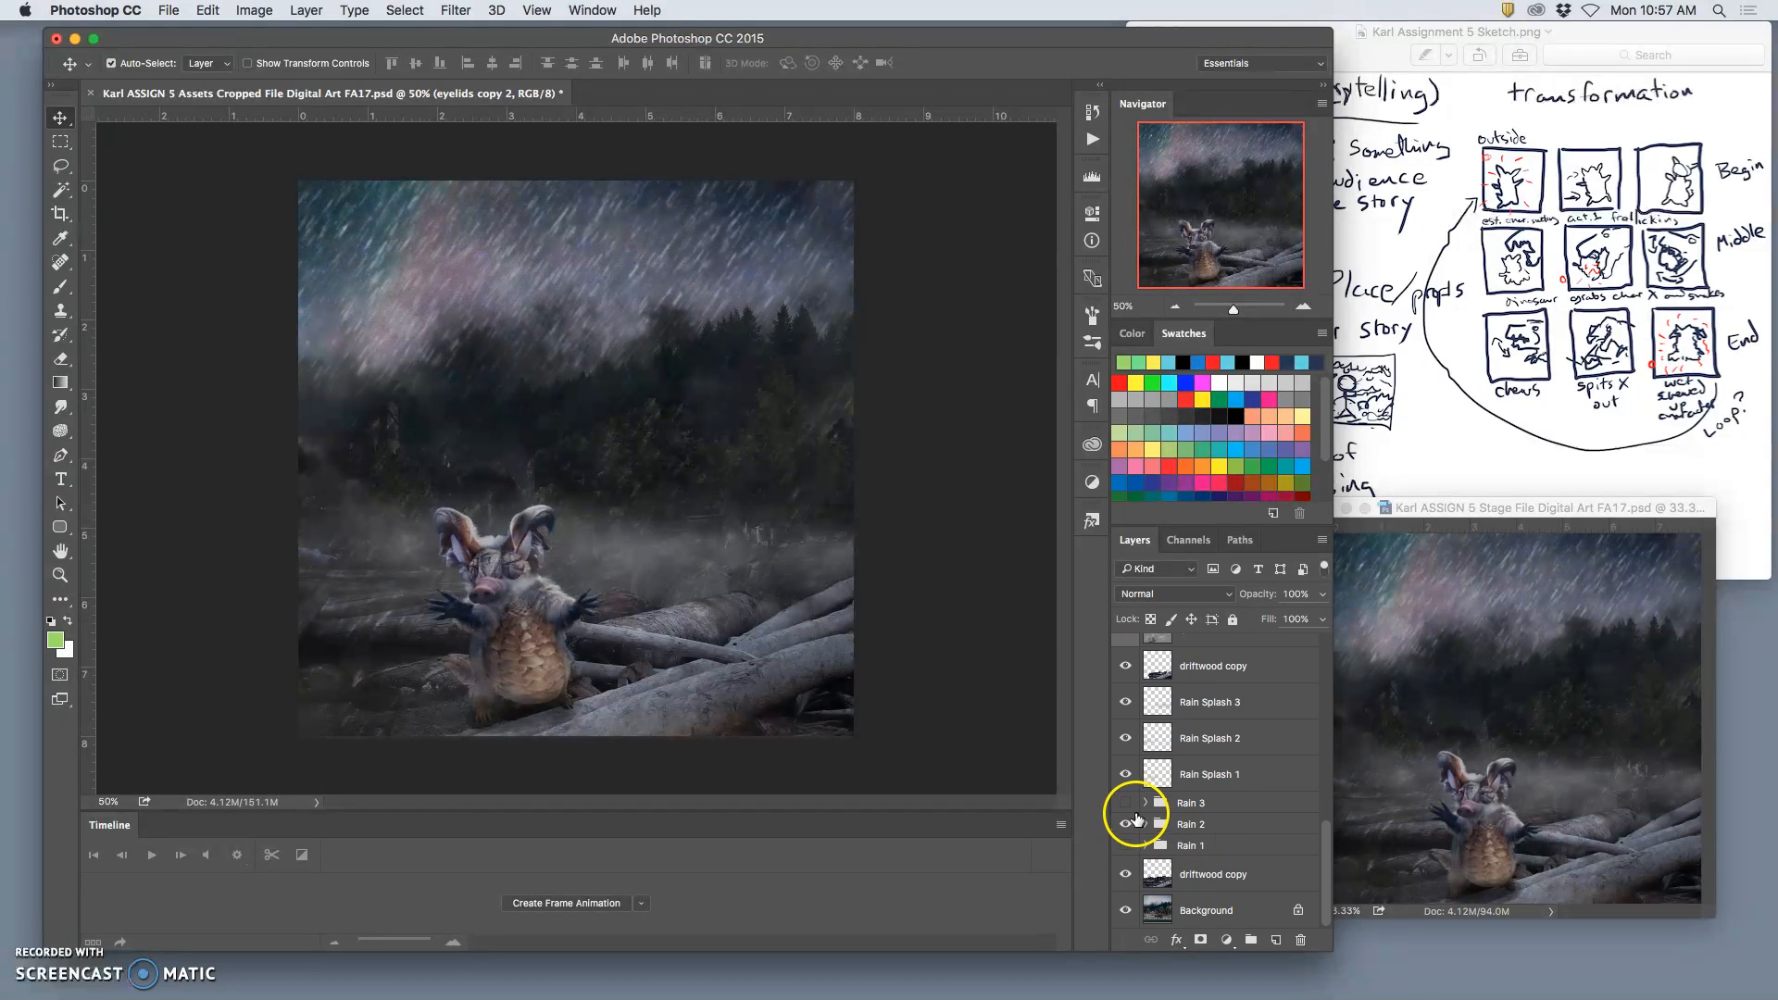
click(1128, 806)
click(1127, 824)
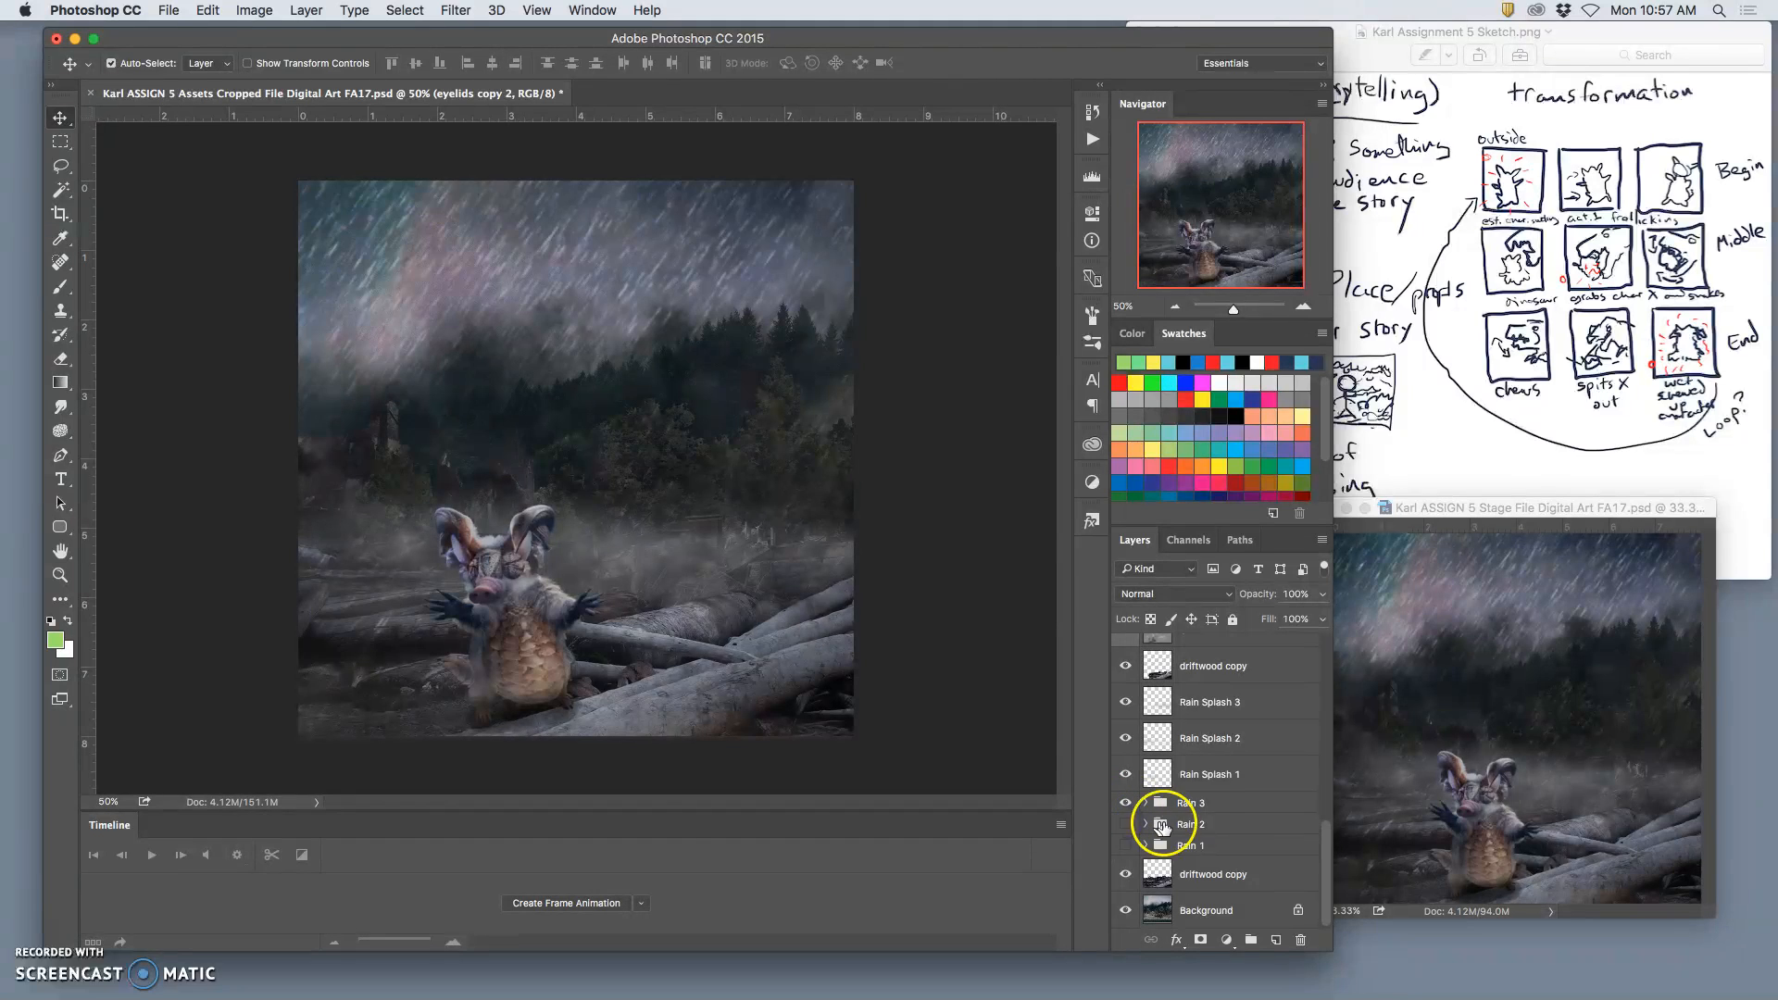
Step: Set Layer 6 copy 3 in the Rain 3 group to 55% opacity and the Rain Splash 3 layer to 65%
click(1221, 804)
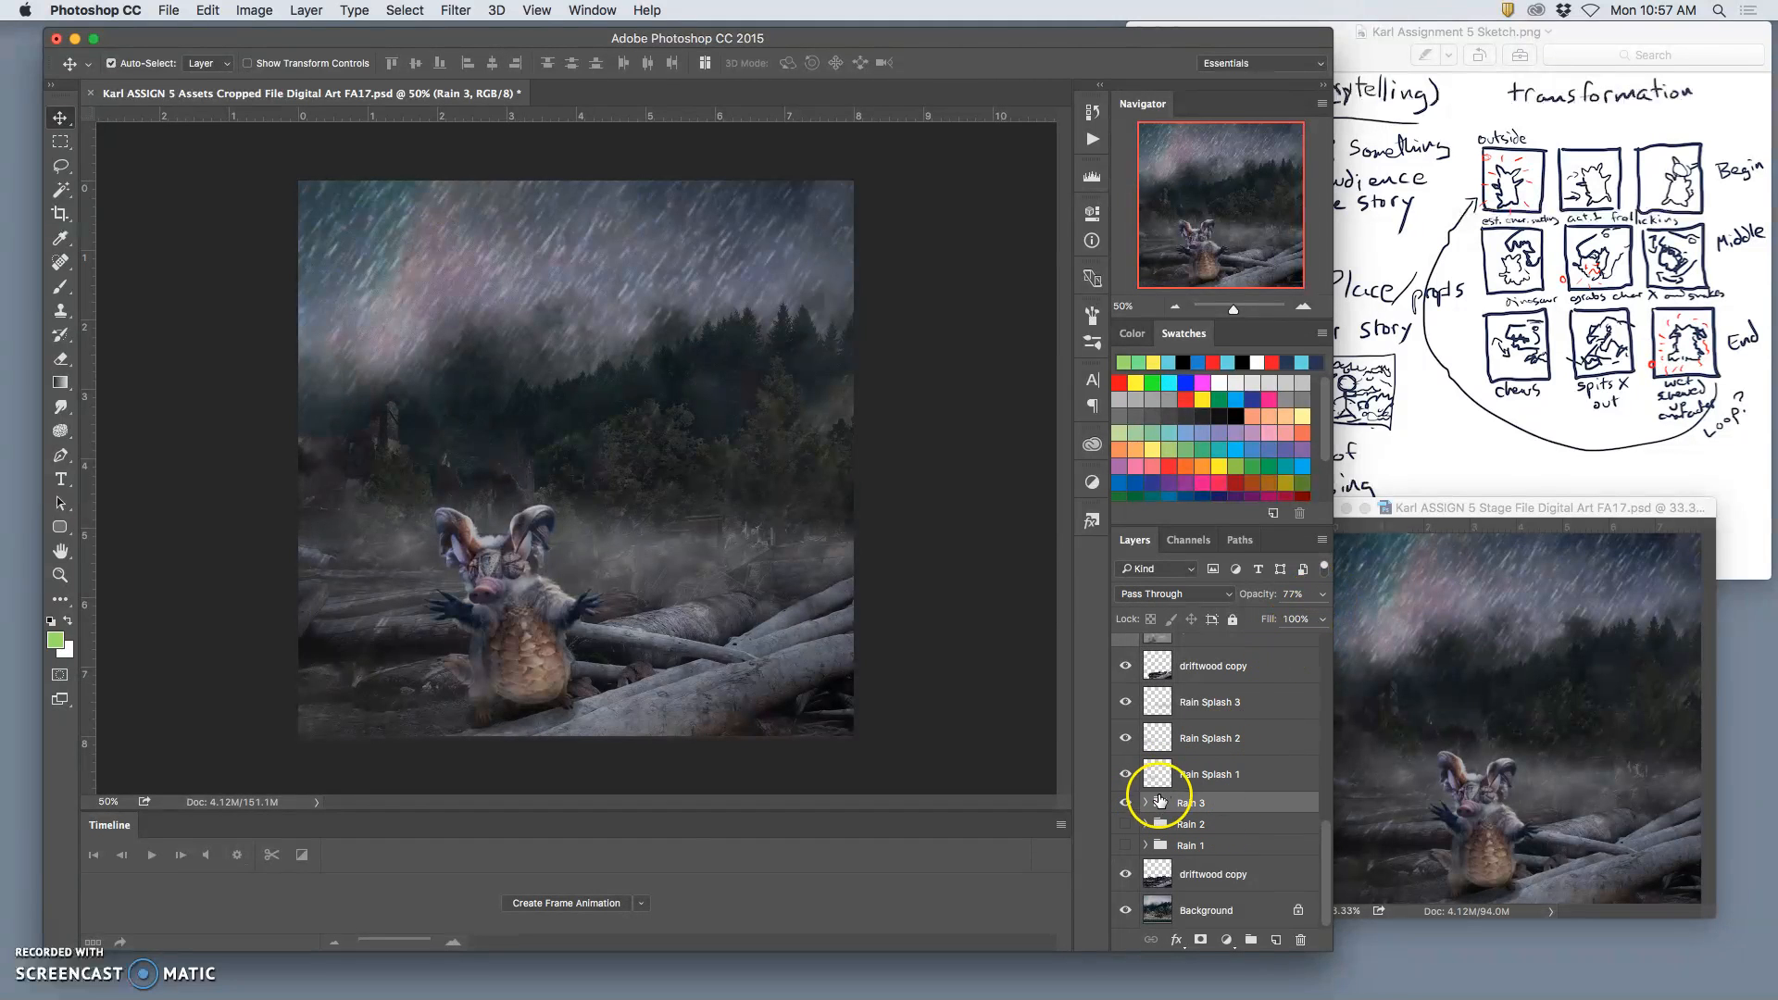
click(1145, 803)
click(1193, 832)
click(1321, 596)
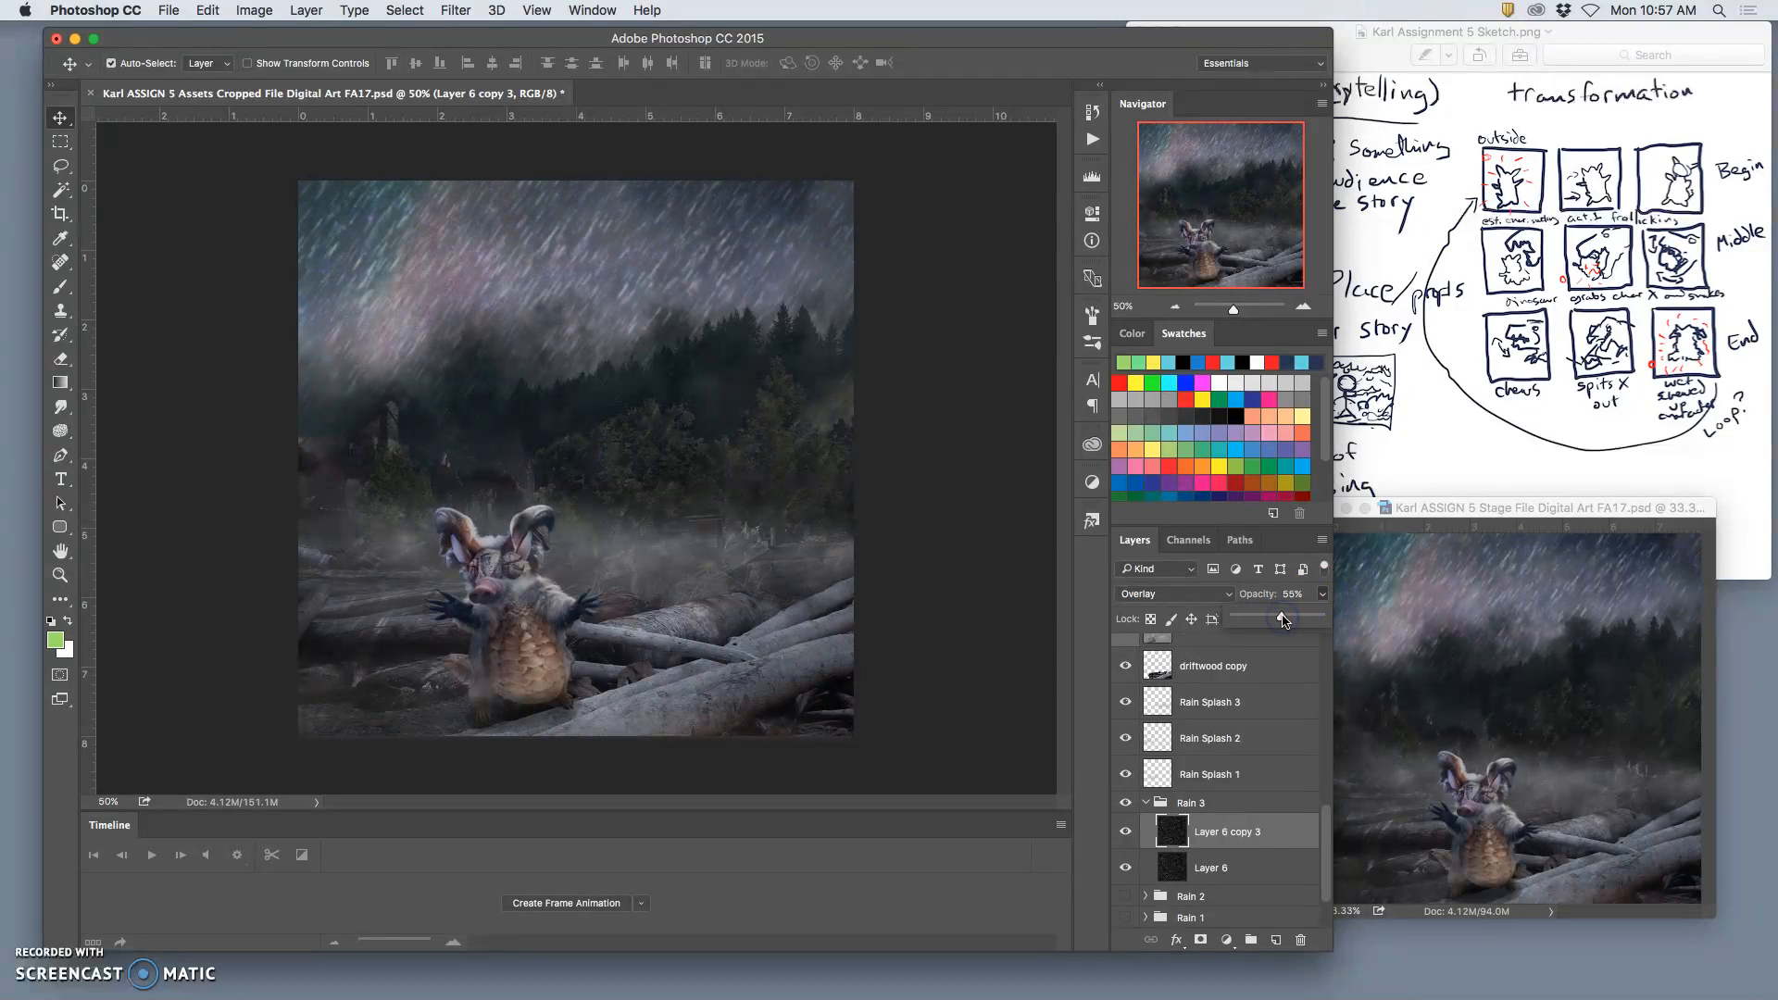
click(1146, 804)
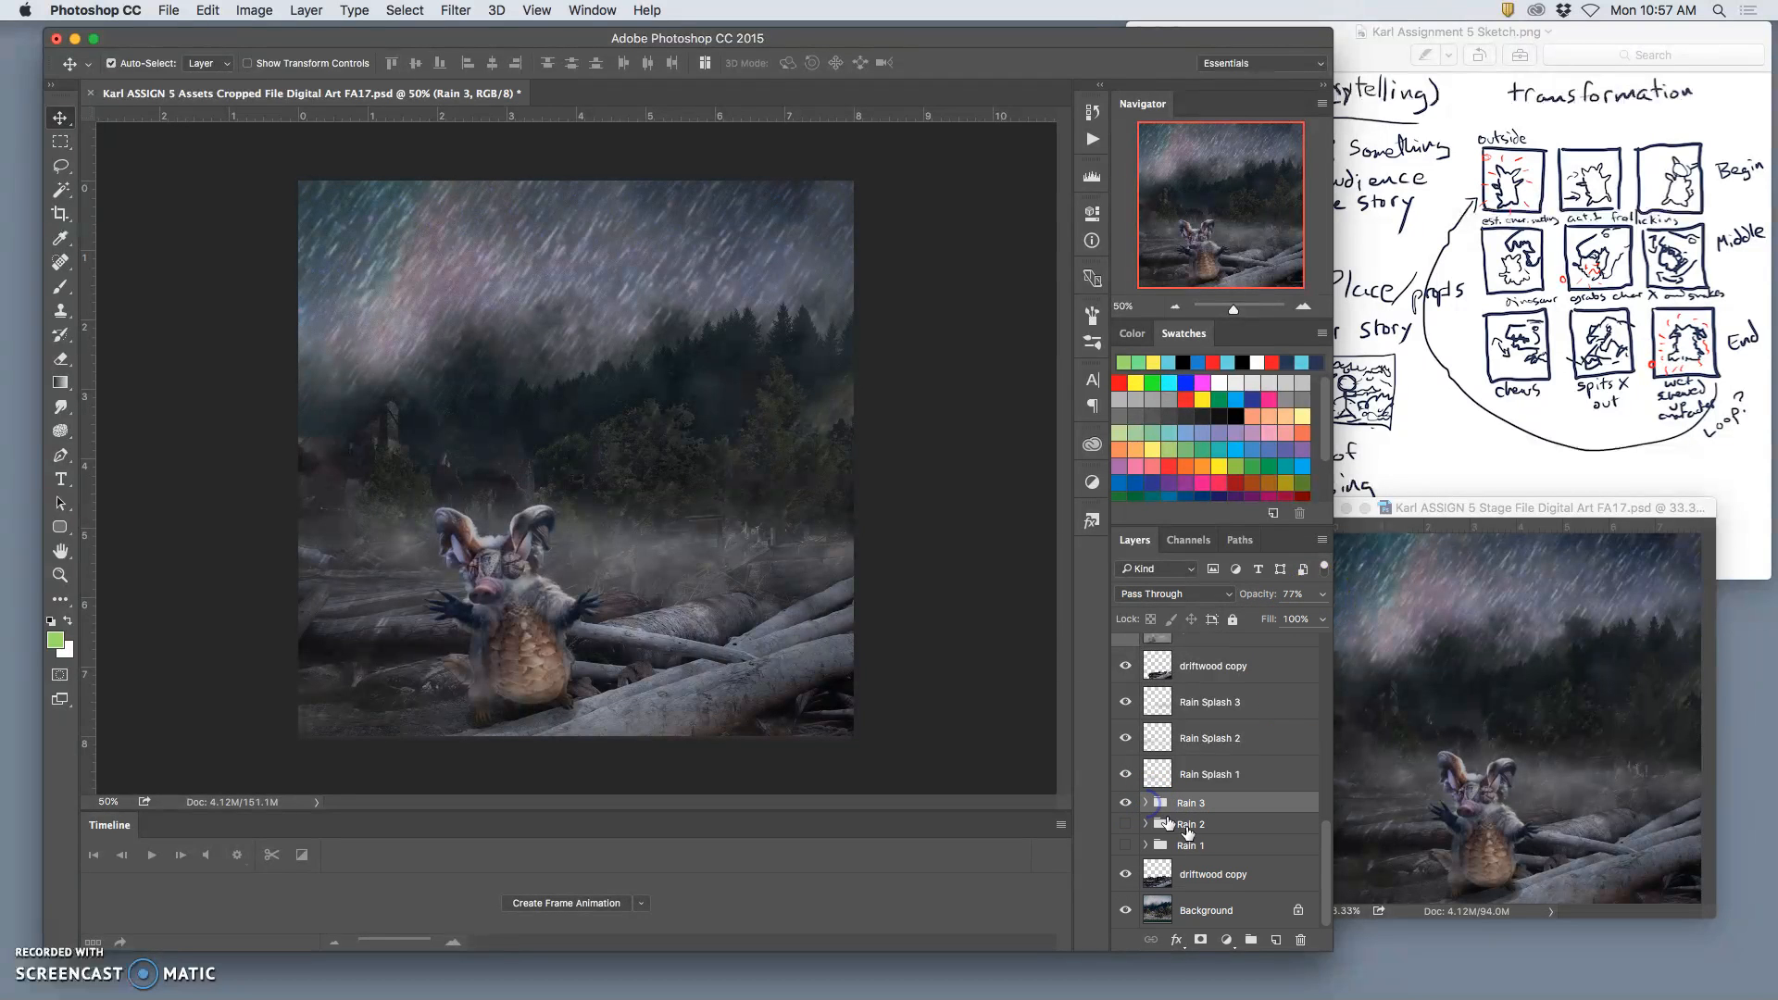
click(1182, 713)
click(1322, 595)
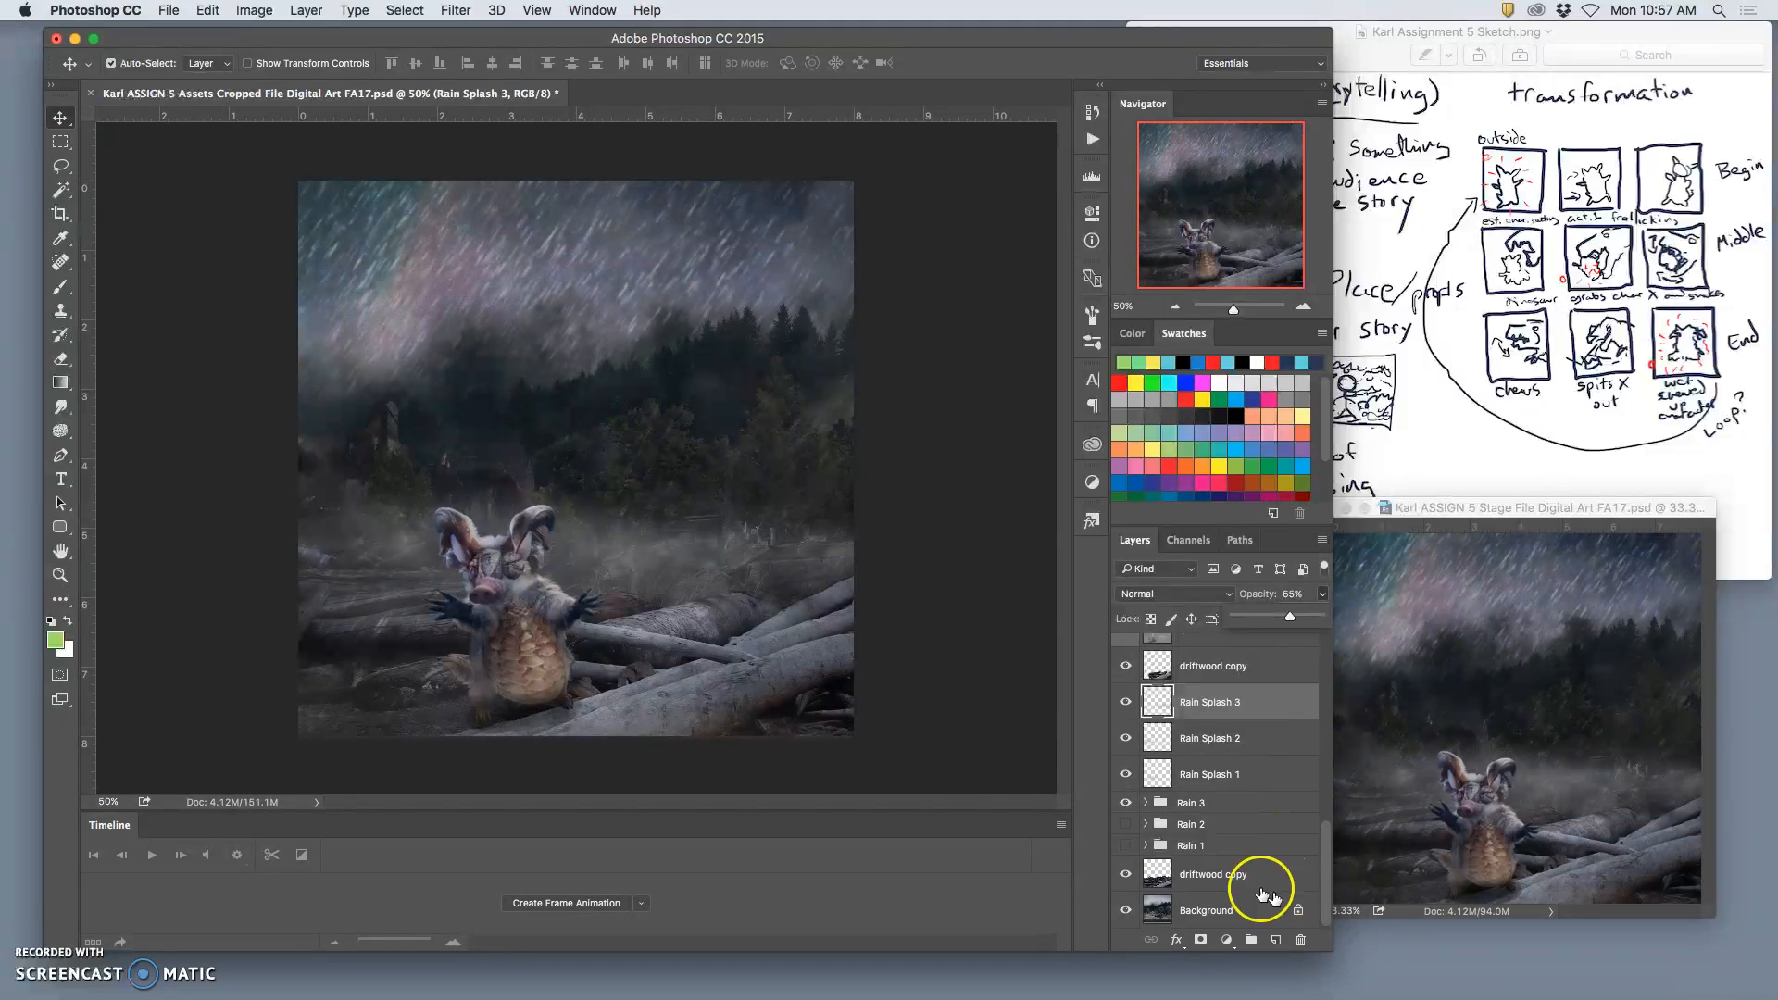
Step: Merge all visible layers into a new layer above eyelids copy 2 and copy that whole image into the Stage file
scroll(1185, 774, up, 5)
scroll(1185, 774, up, 3)
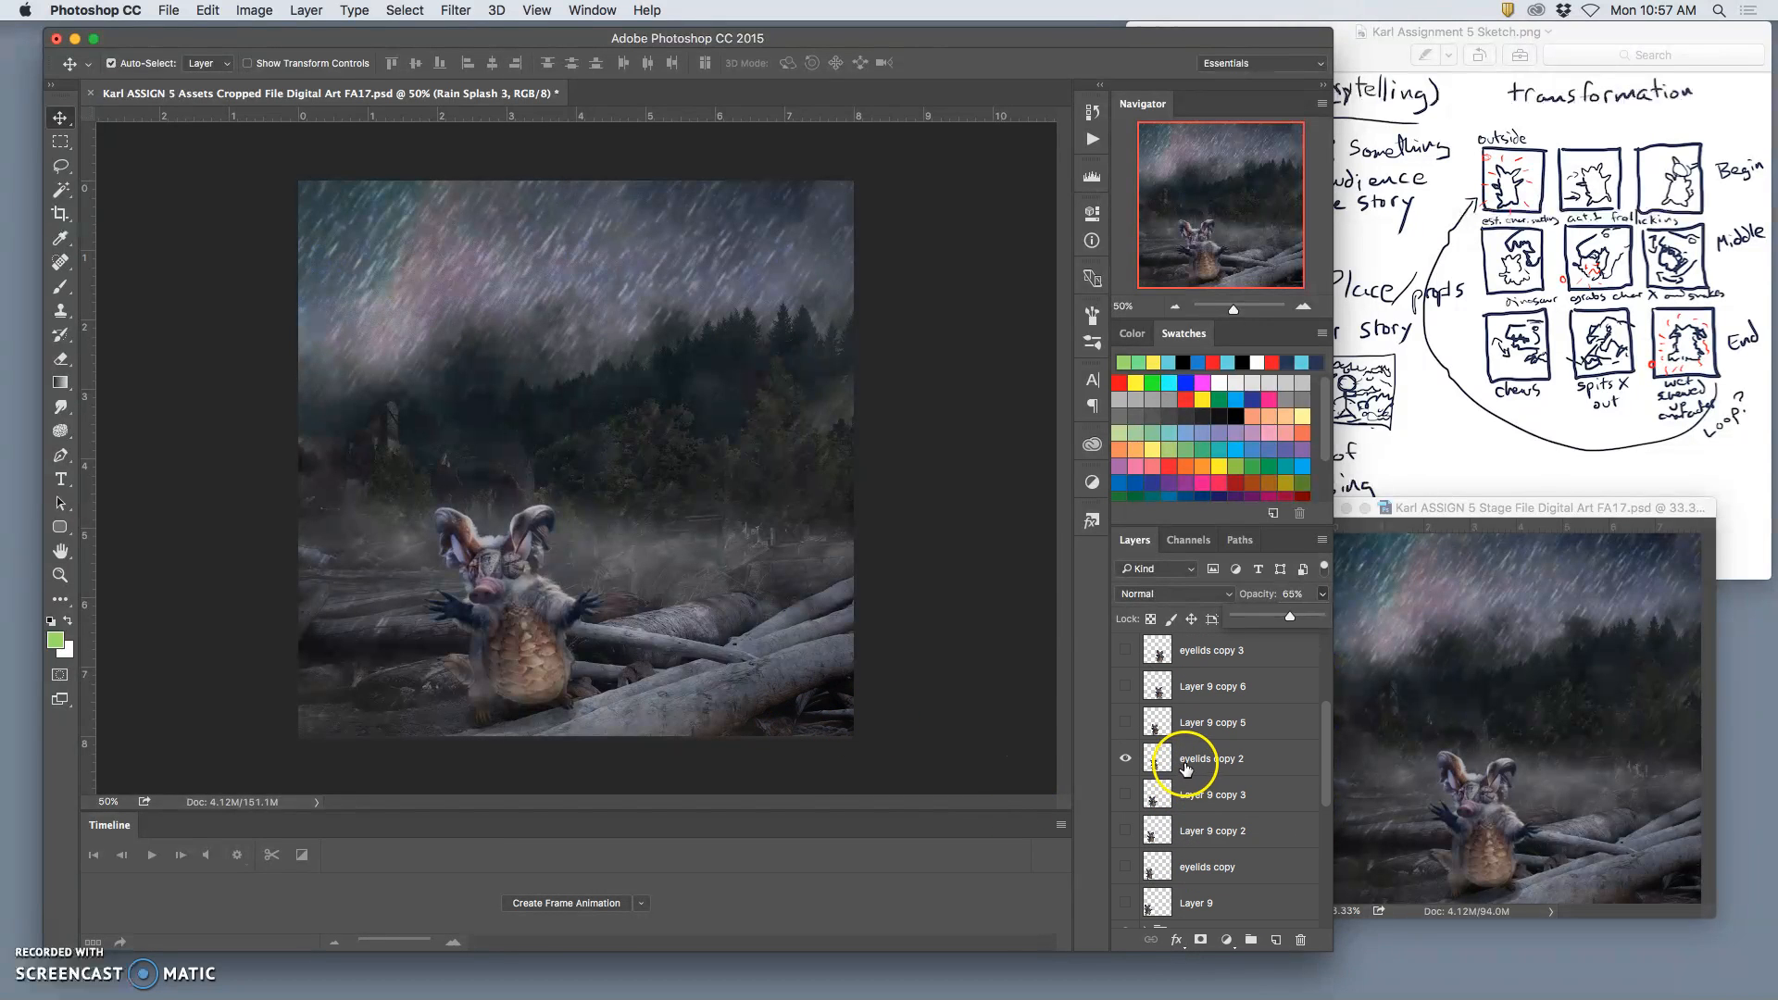
click(1185, 761)
click(315, 11)
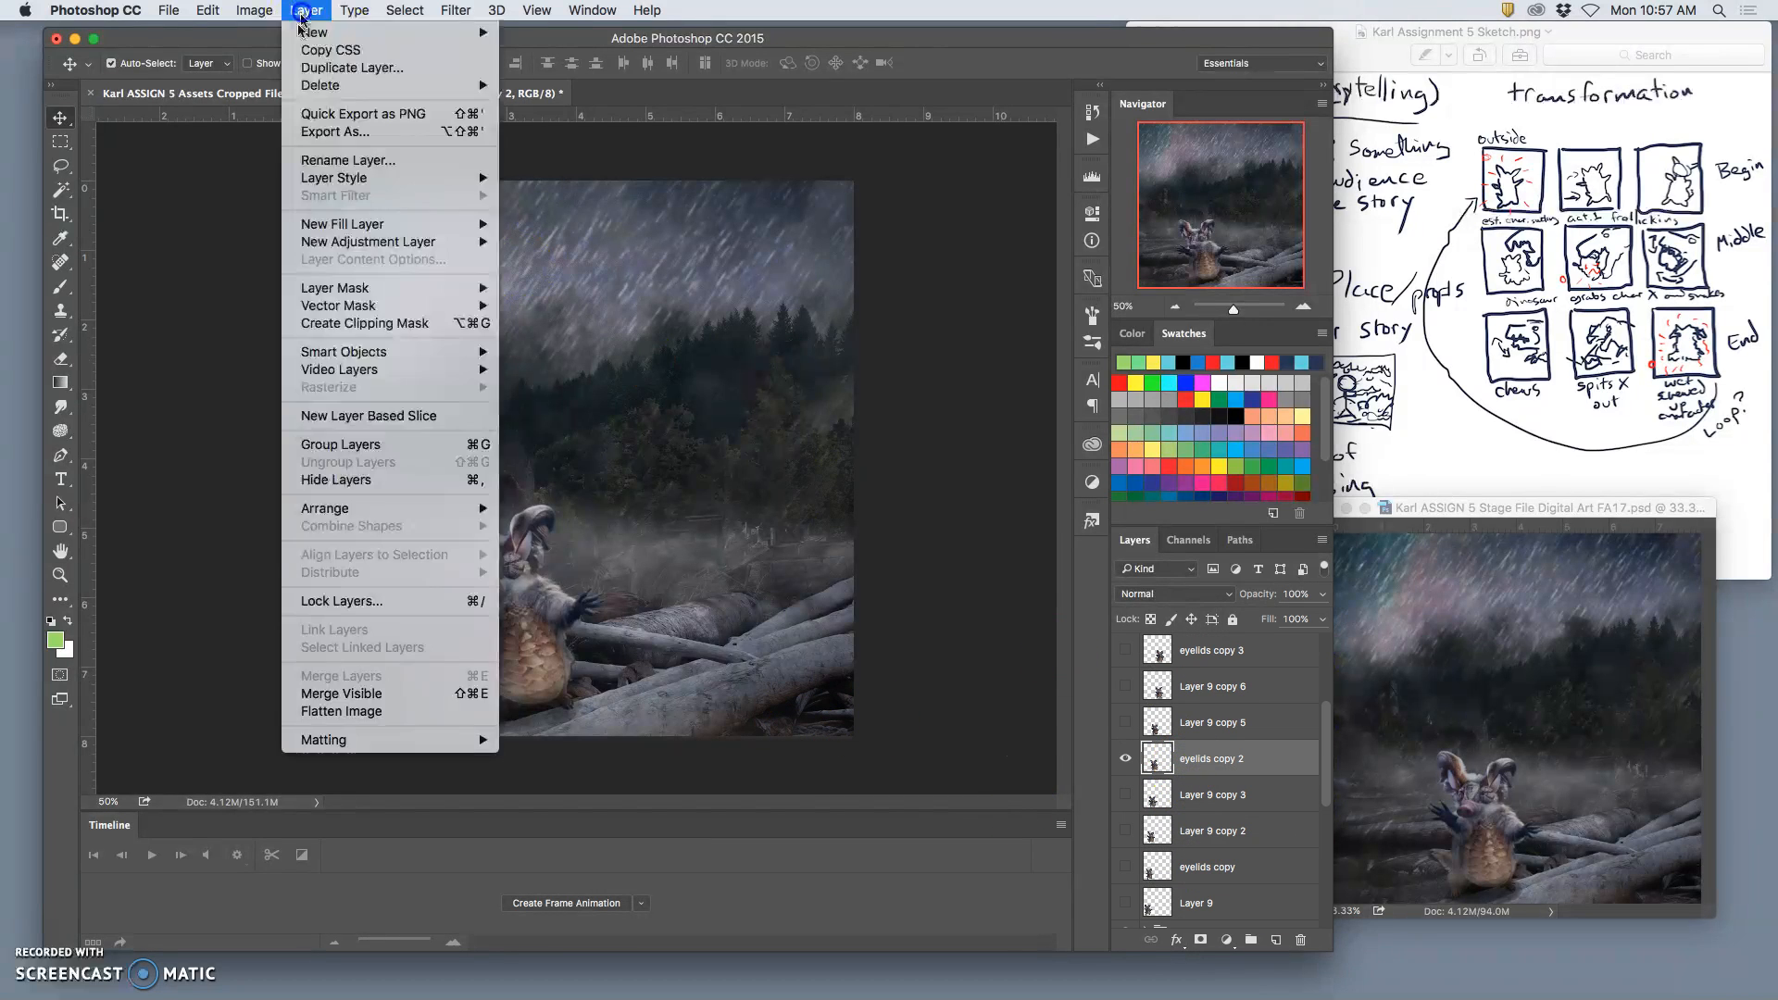
alt+click(369, 690)
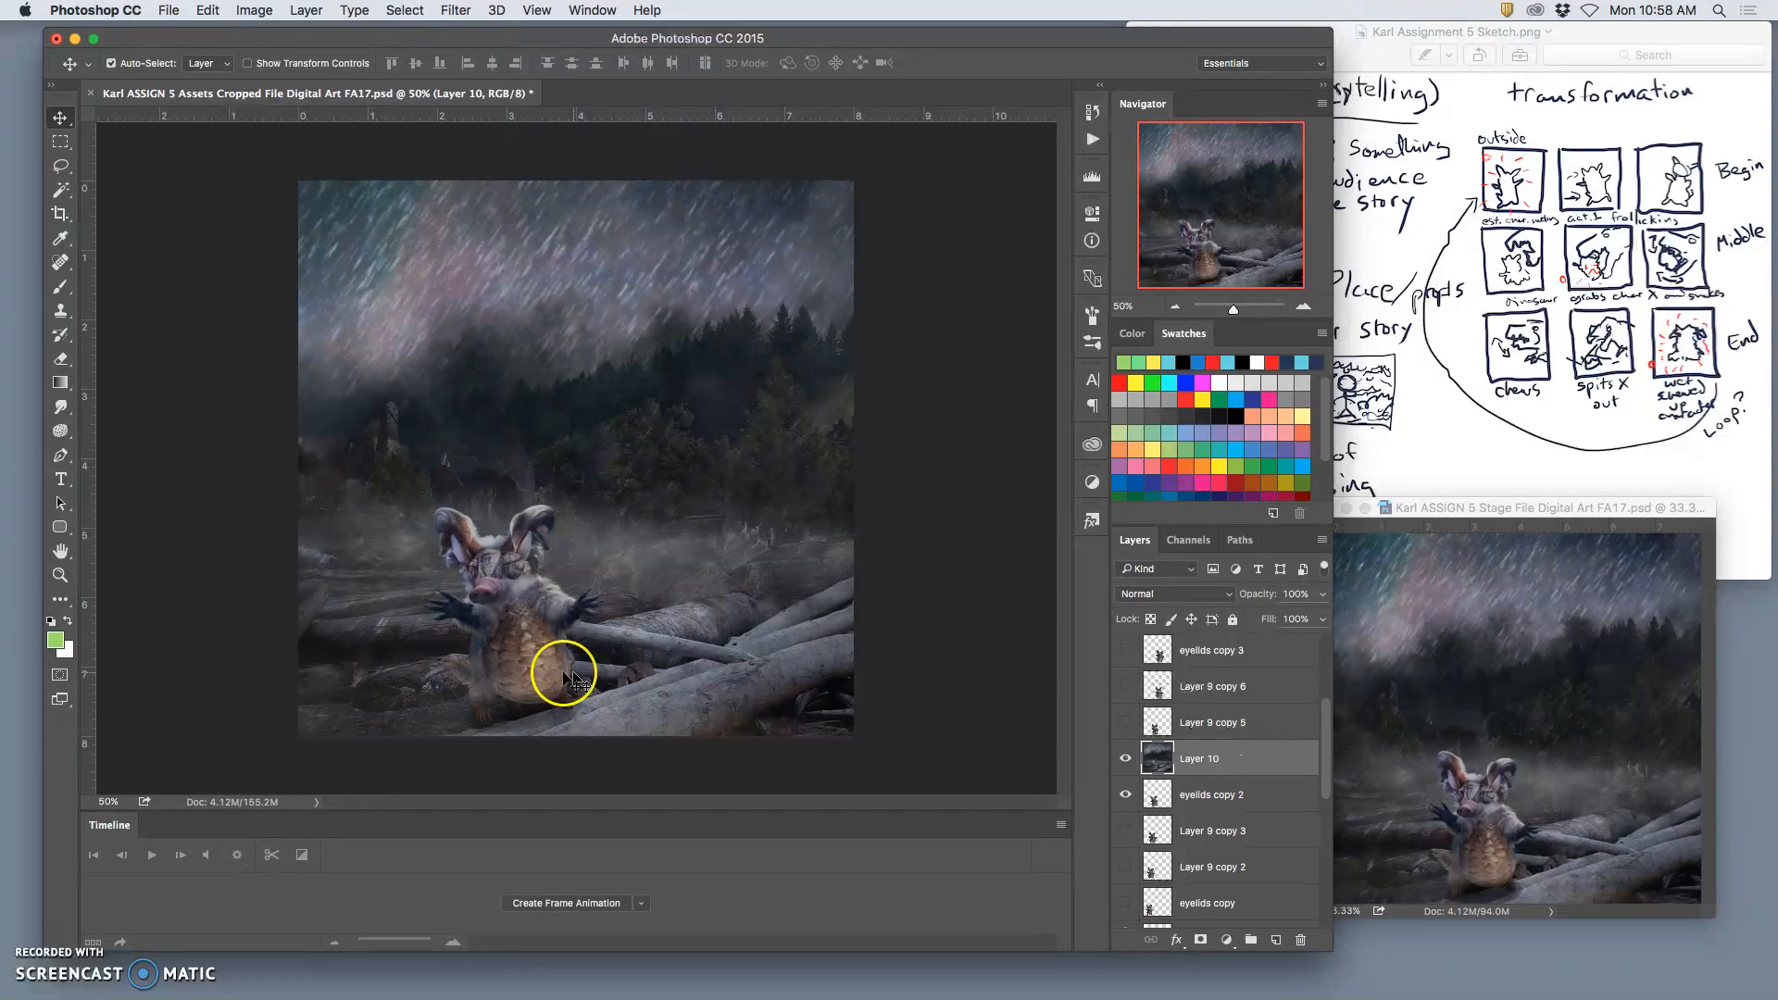
key(super+a)
drag(563, 673, 1433, 738)
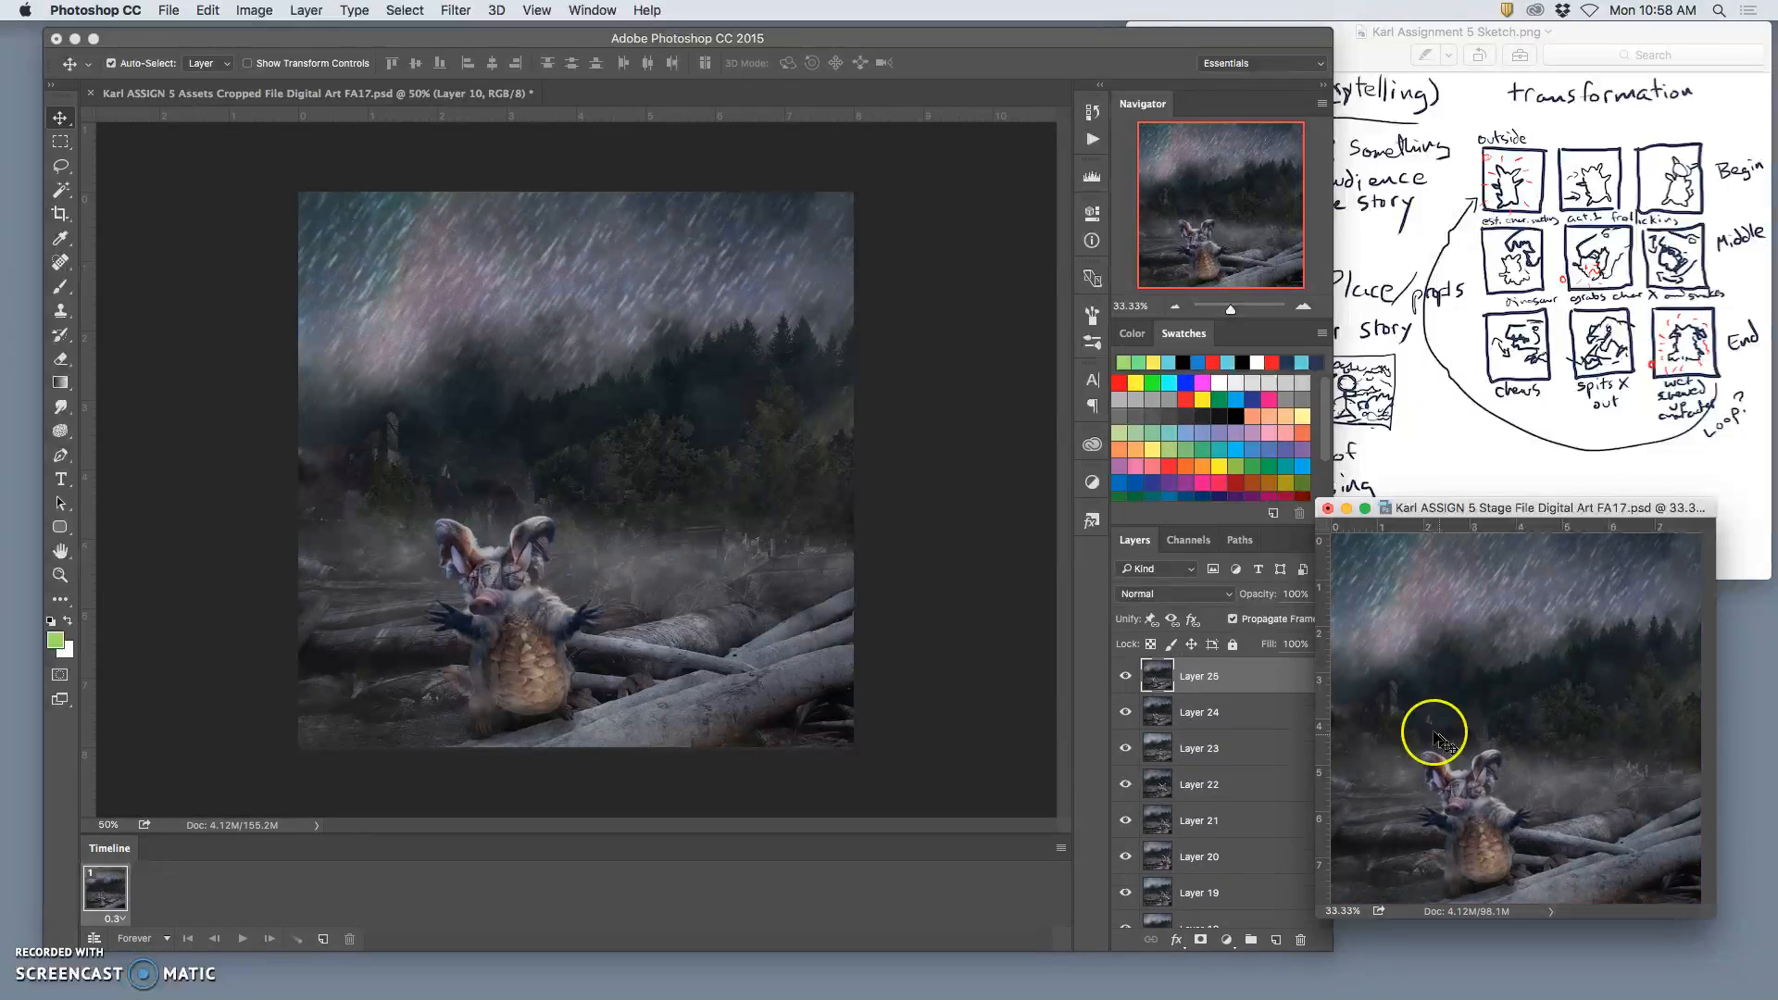
Step: Back in the Assets file, deselect and delete the merged layer, and show Layer 9 copy 3 instead of eyelids copy 2
click(905, 586)
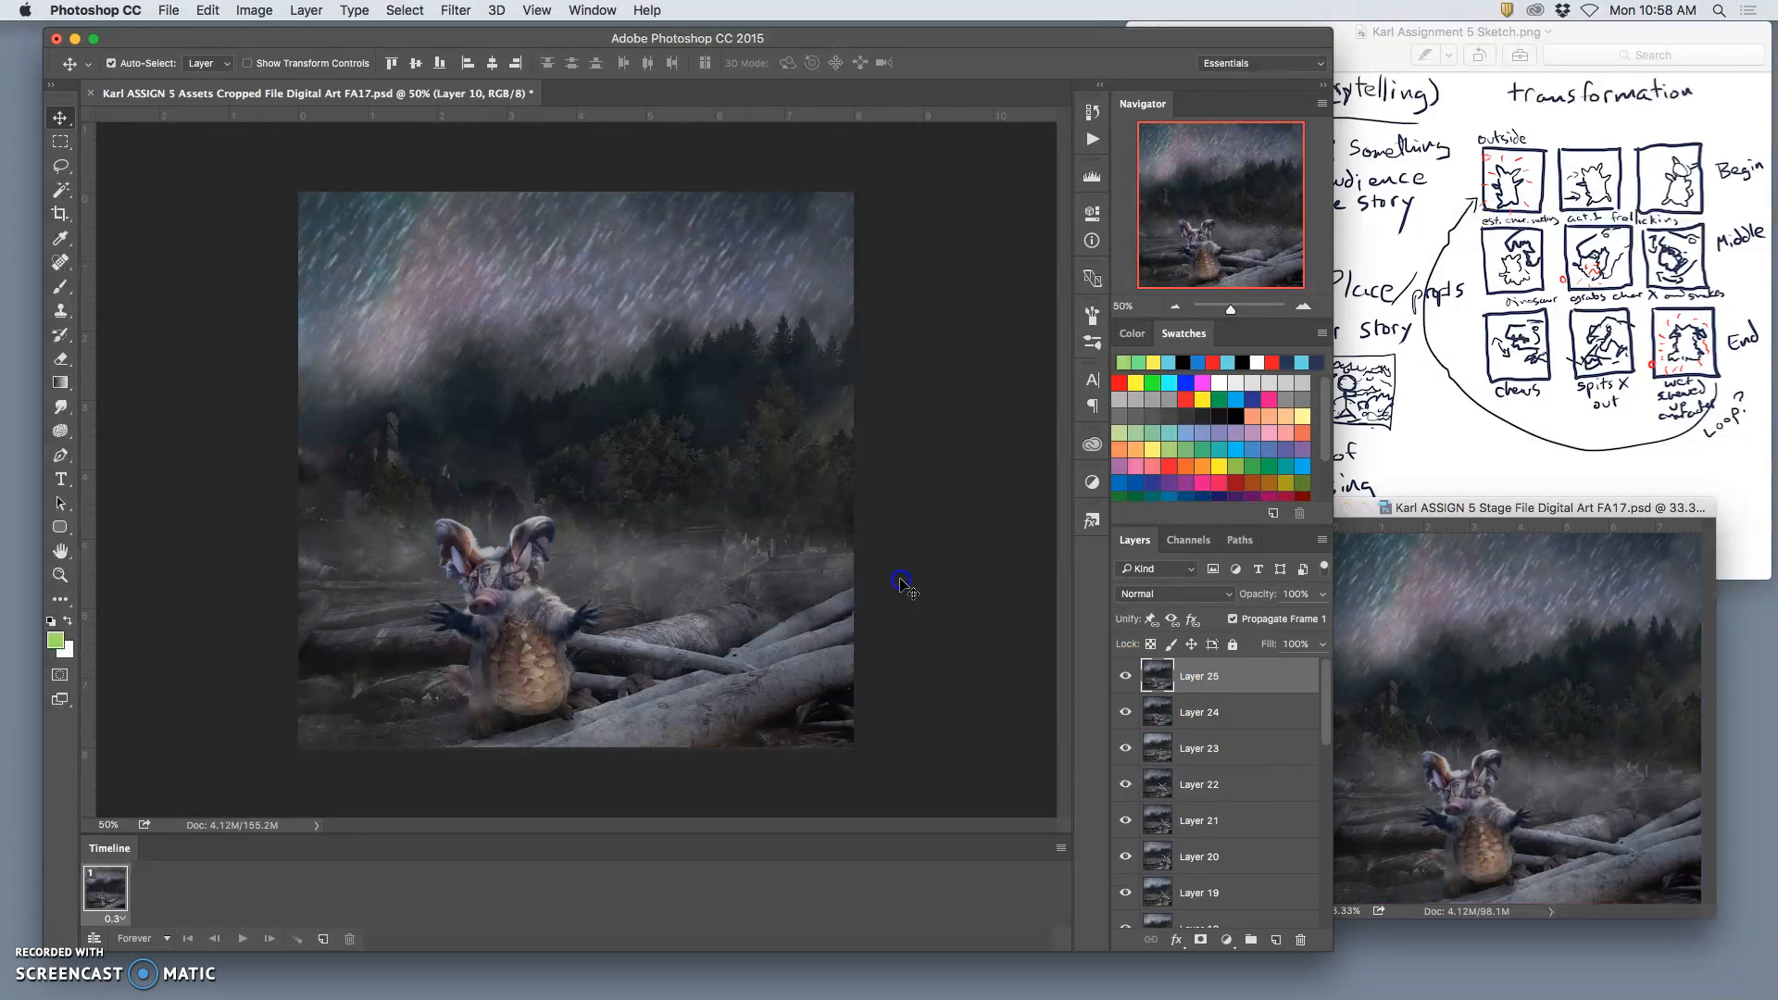
scroll(1222, 834, down, 1)
key(super+d)
key(Delete)
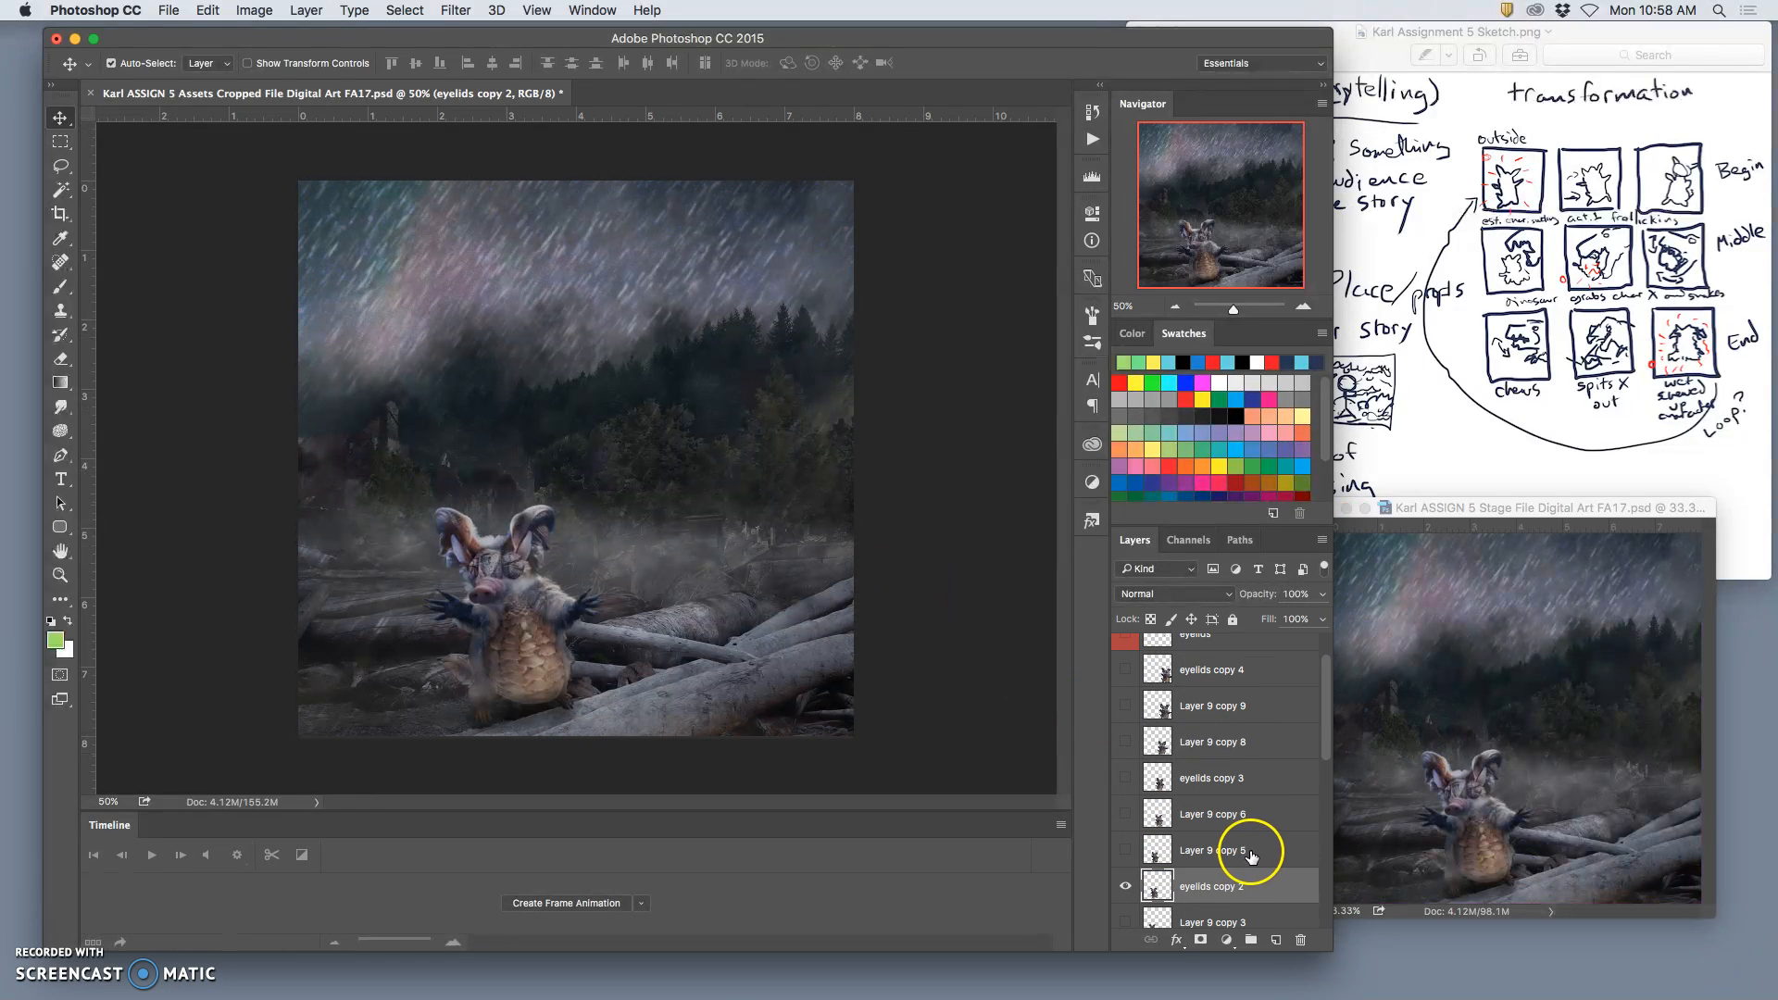
click(1125, 921)
click(1127, 887)
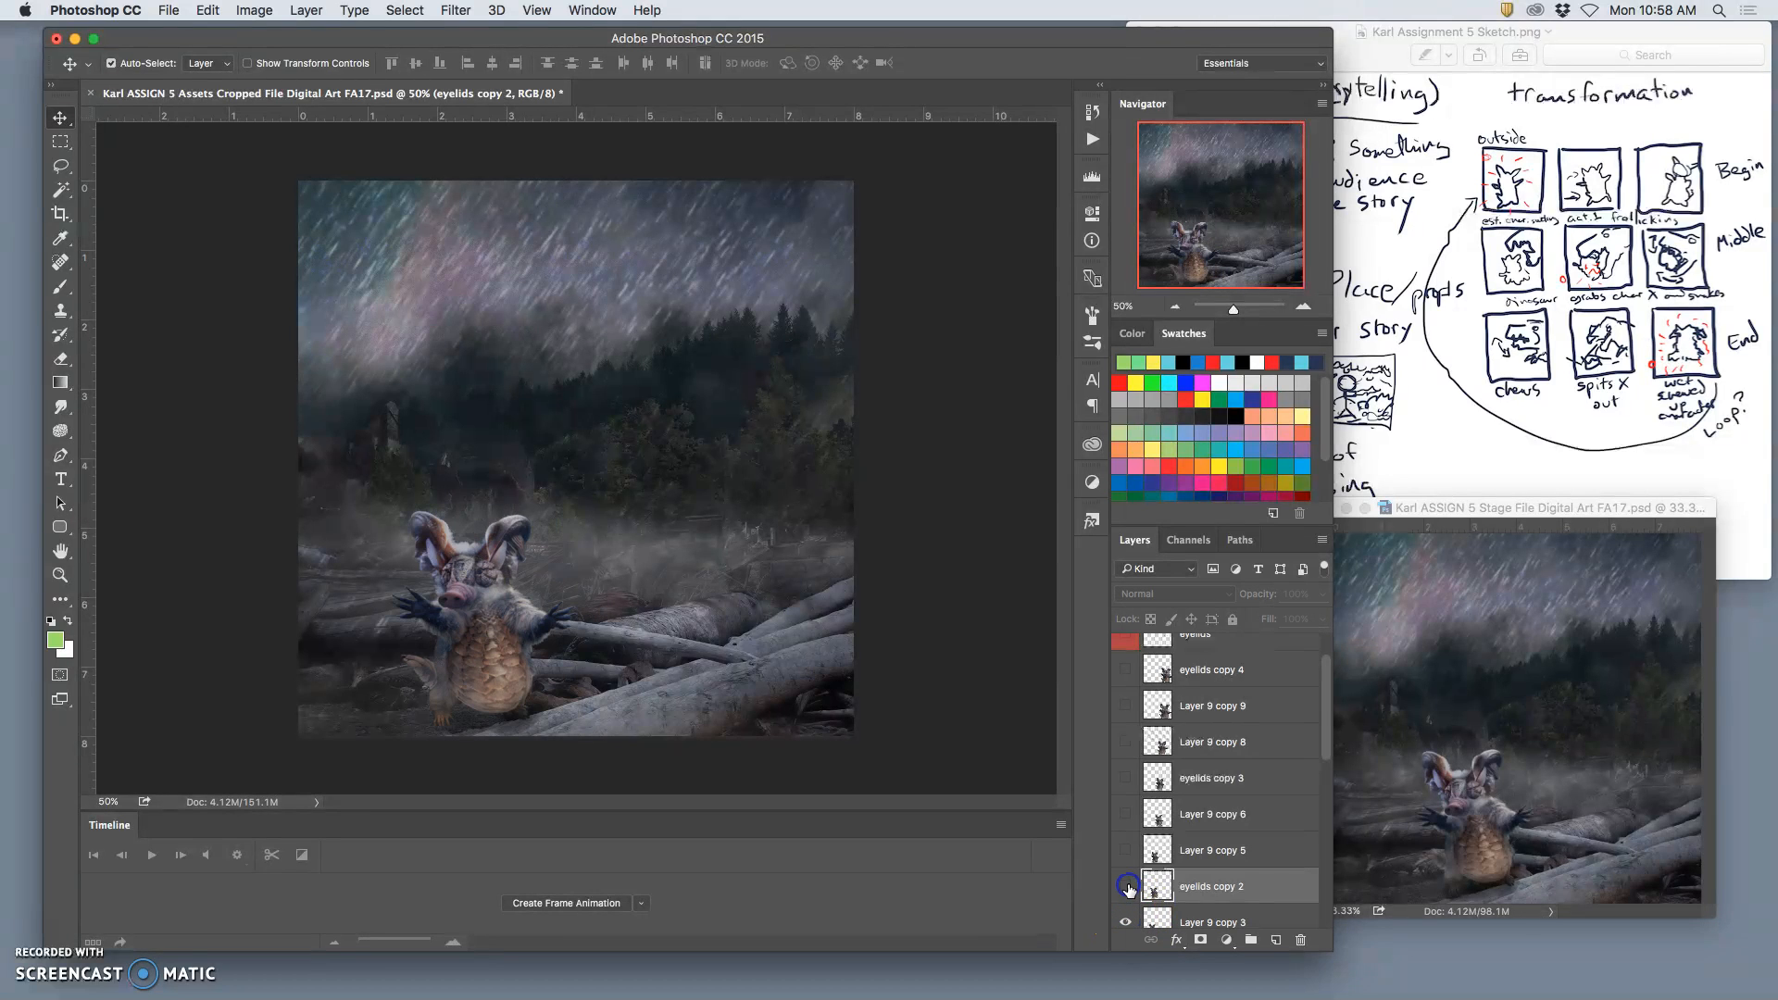
Step: Create a layer group named Dinosaur just below eyelids copy 2 and give it a colour label
scroll(1236, 863, down, 3)
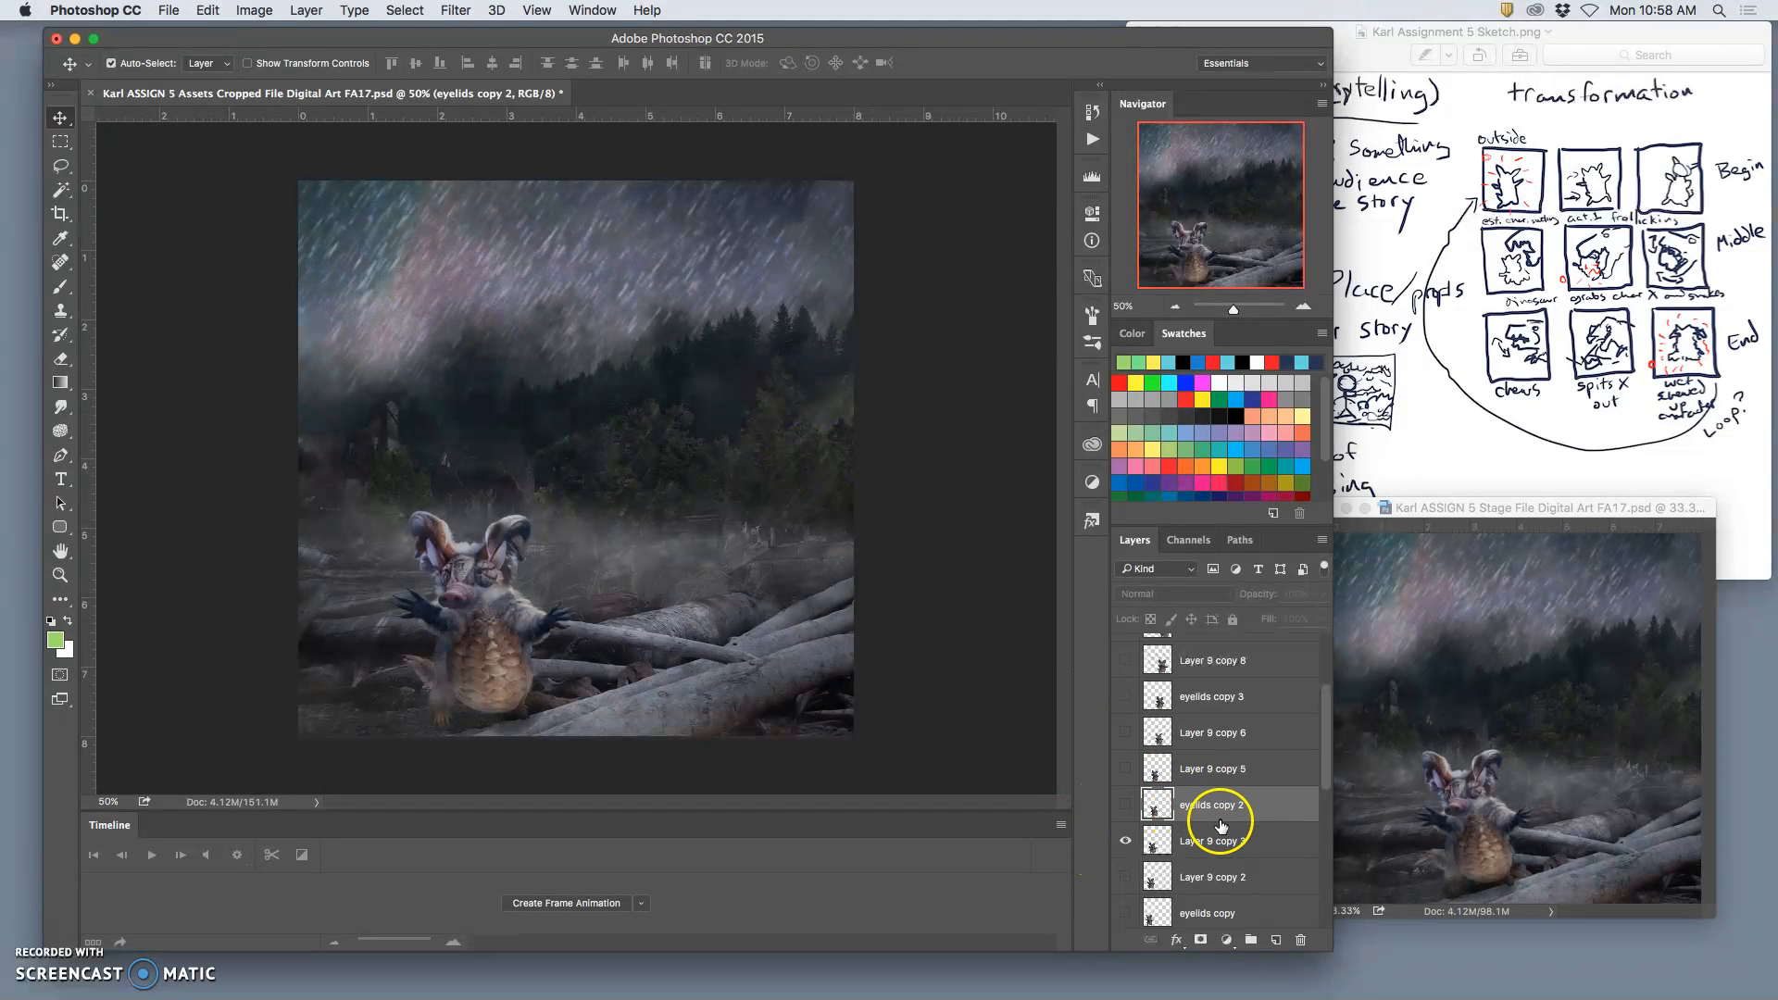
click(1253, 940)
drag(1191, 798, 1189, 835)
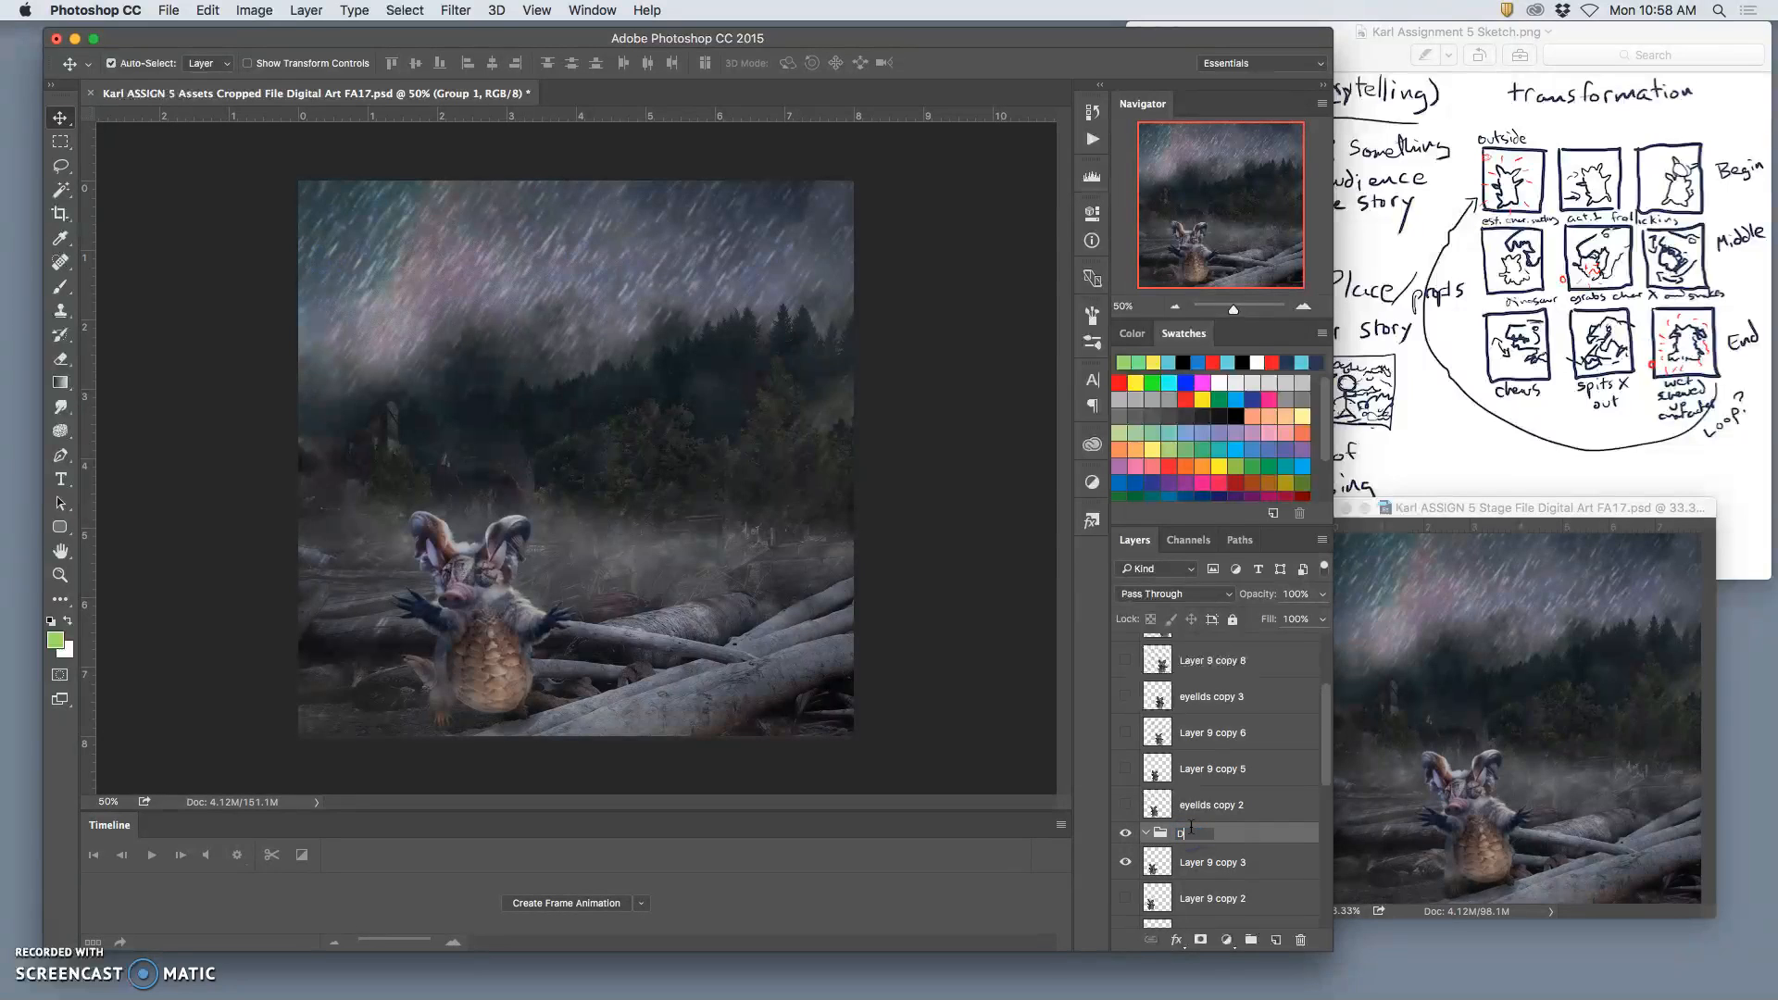
key(Return)
right_click(1125, 832)
click(1166, 905)
Step: Save the Assets and Stage files, and make animation frames from the layers of the Stage file
key(super+s)
click(1487, 626)
key(super+s)
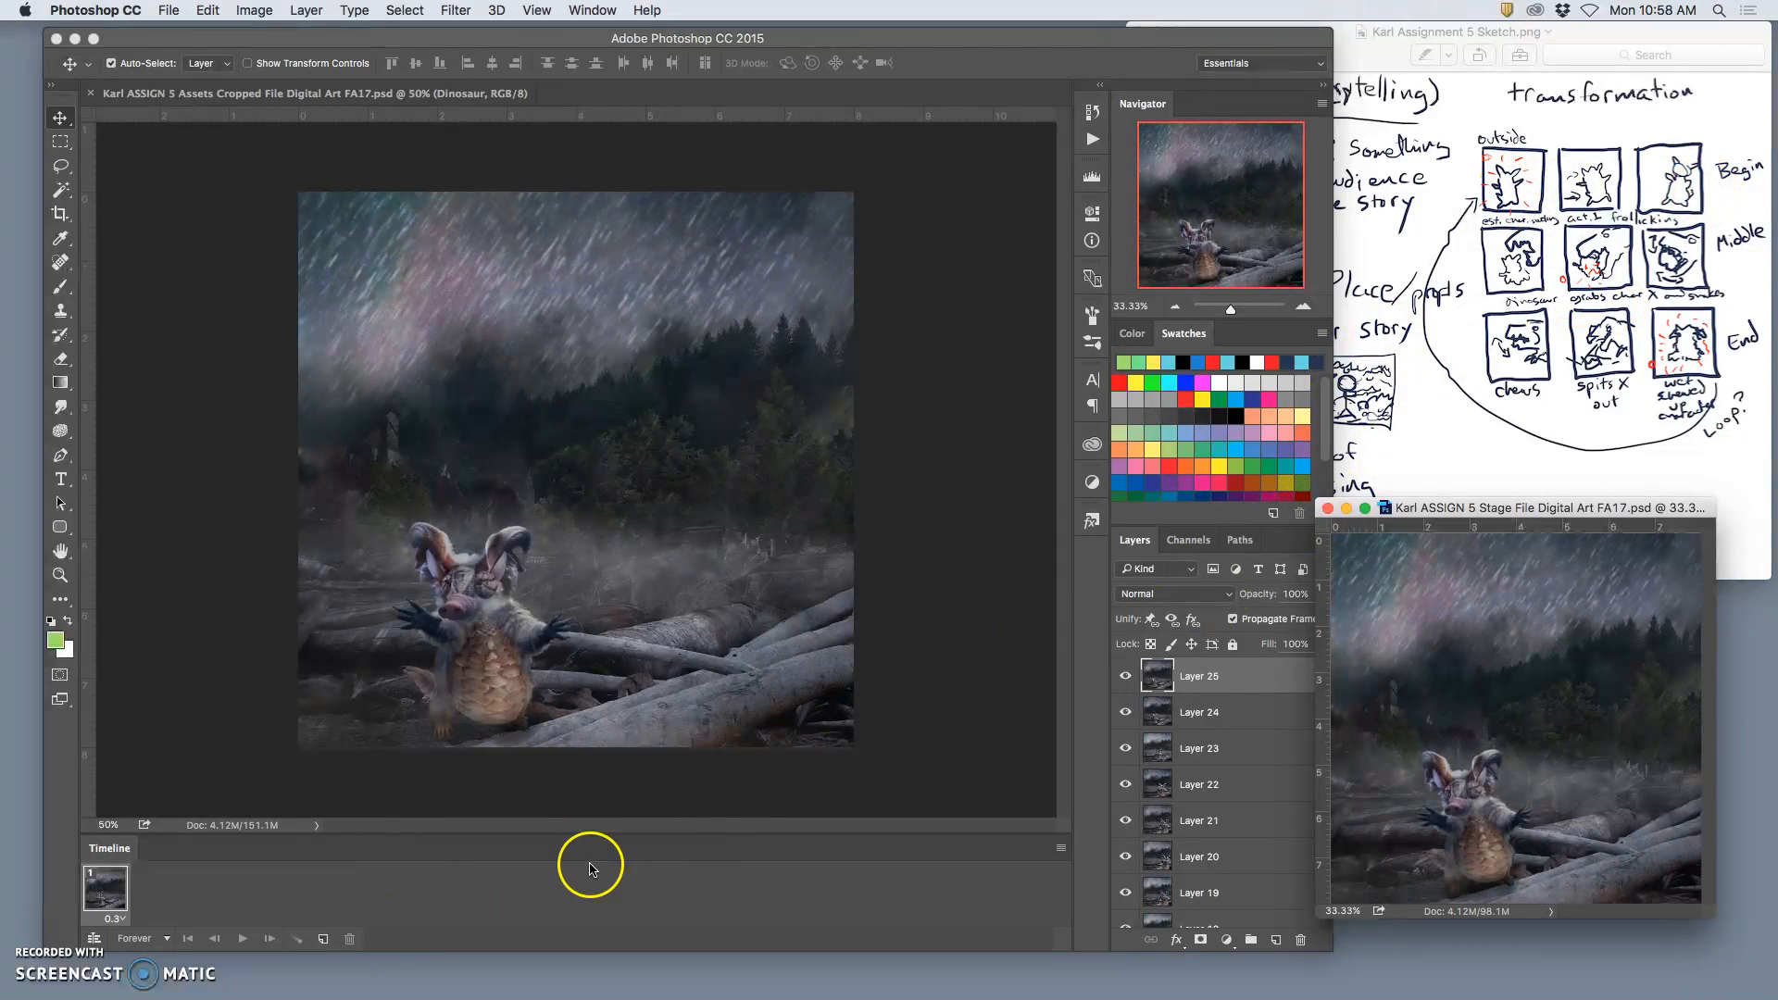
click(1060, 848)
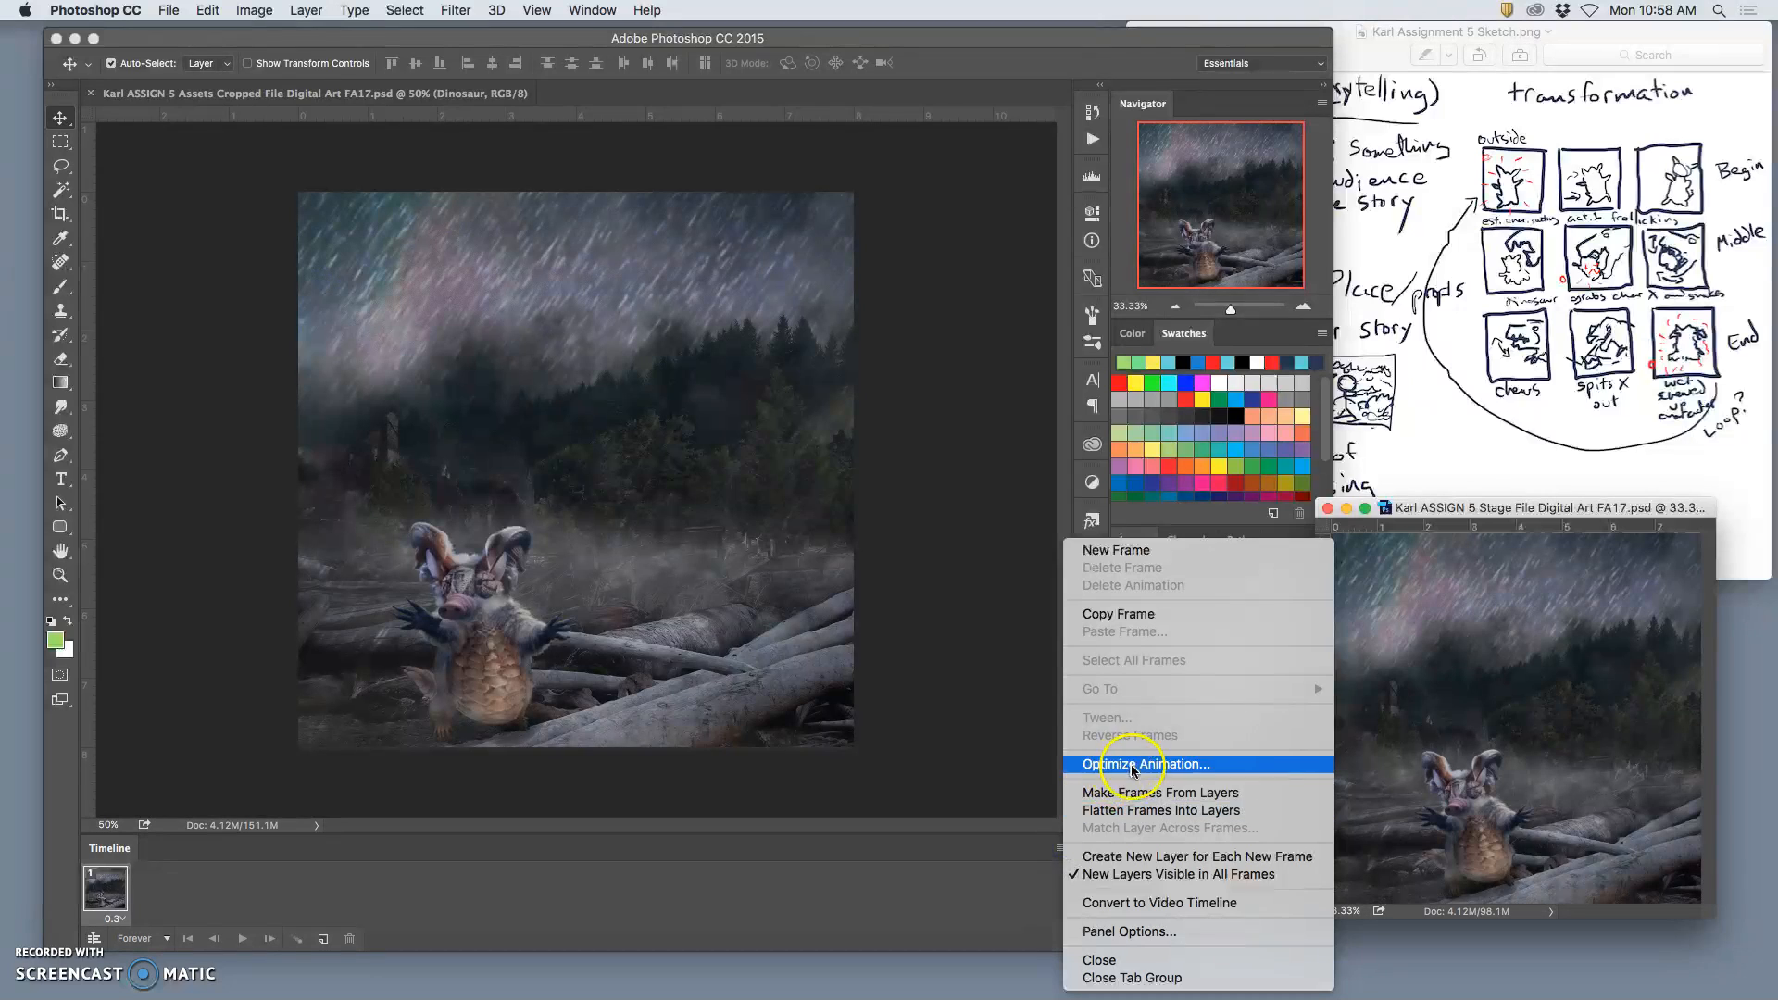
click(1145, 793)
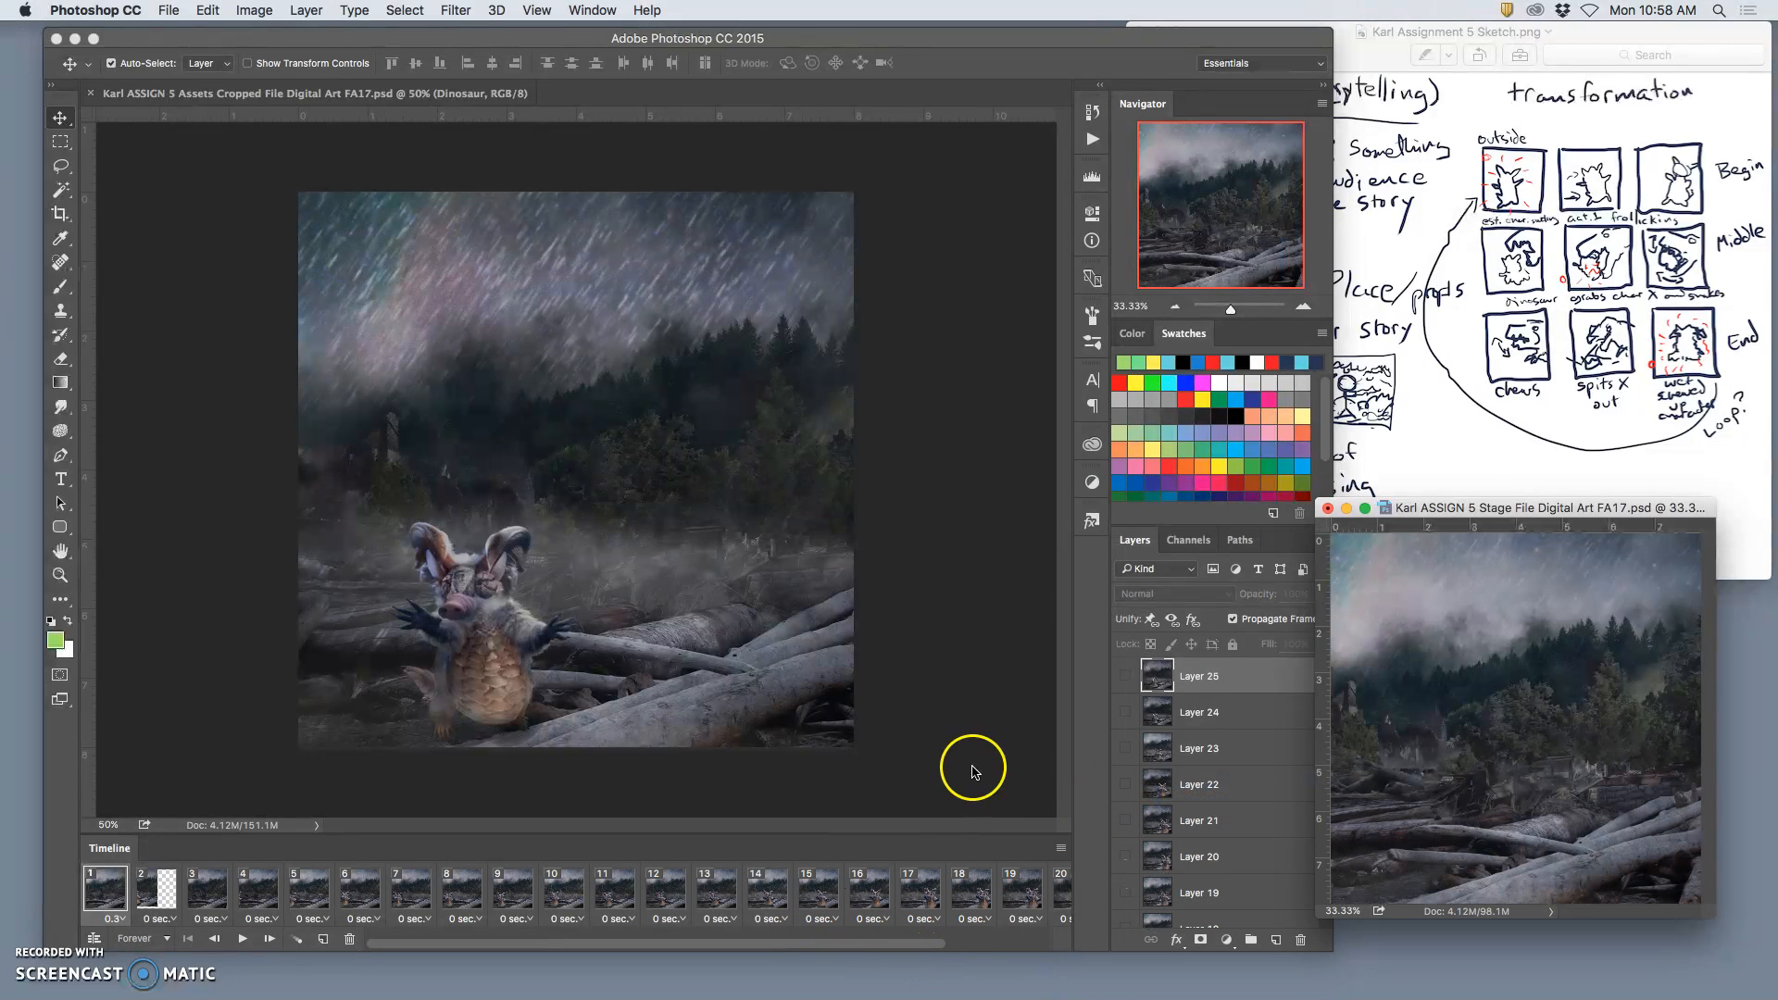
Step: In frame 2 of the Stage file, move Layer 14 so its image fills the canvas, and save the file
click(159, 898)
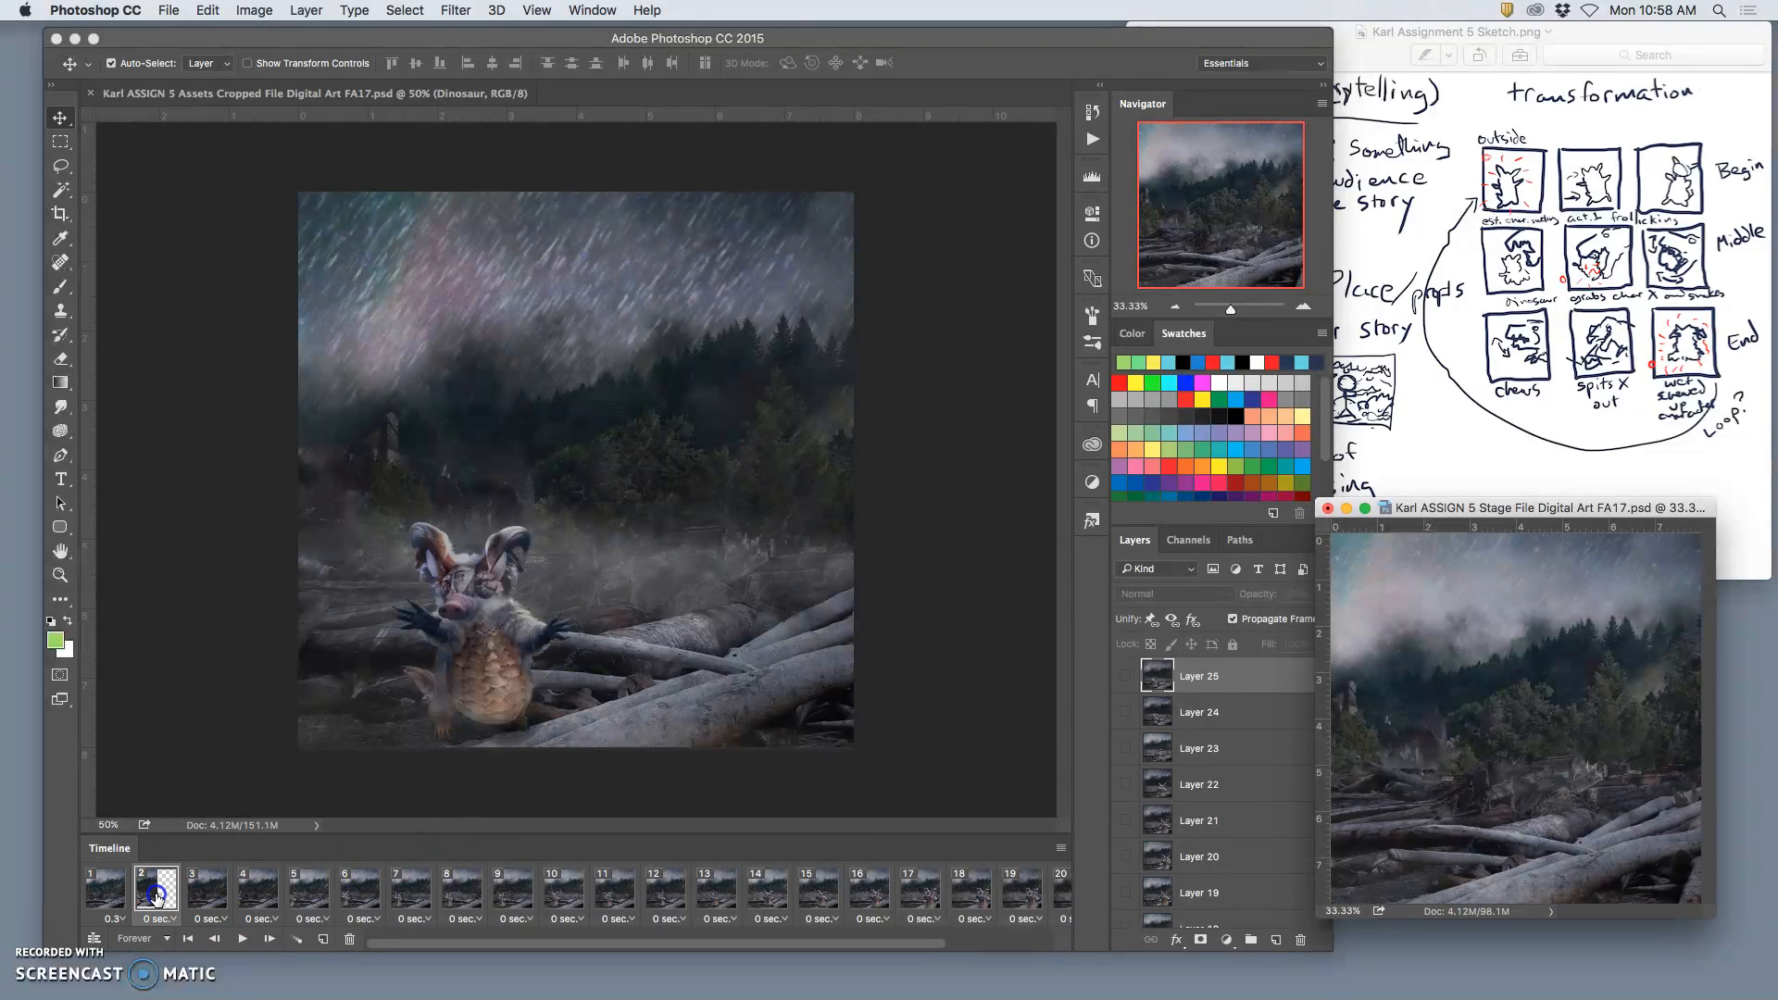
scroll(1265, 789, down, 5)
scroll(1264, 789, down, 3)
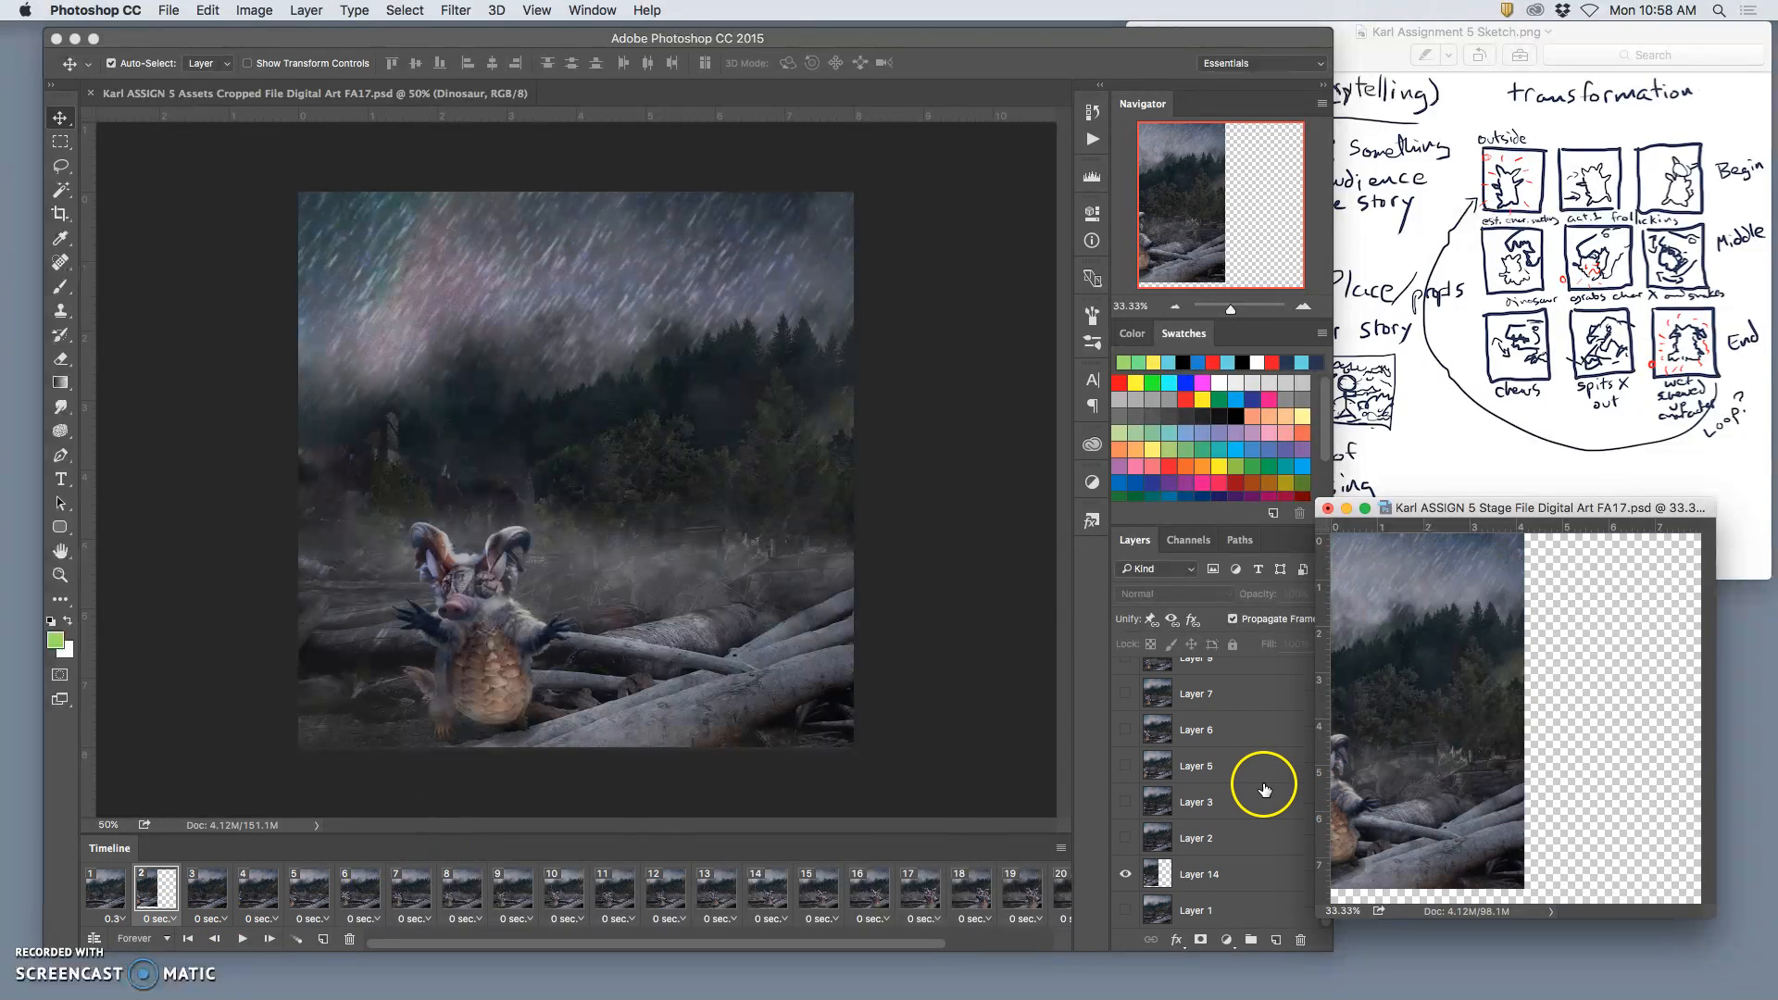
click(1228, 873)
drag(1445, 748, 1620, 761)
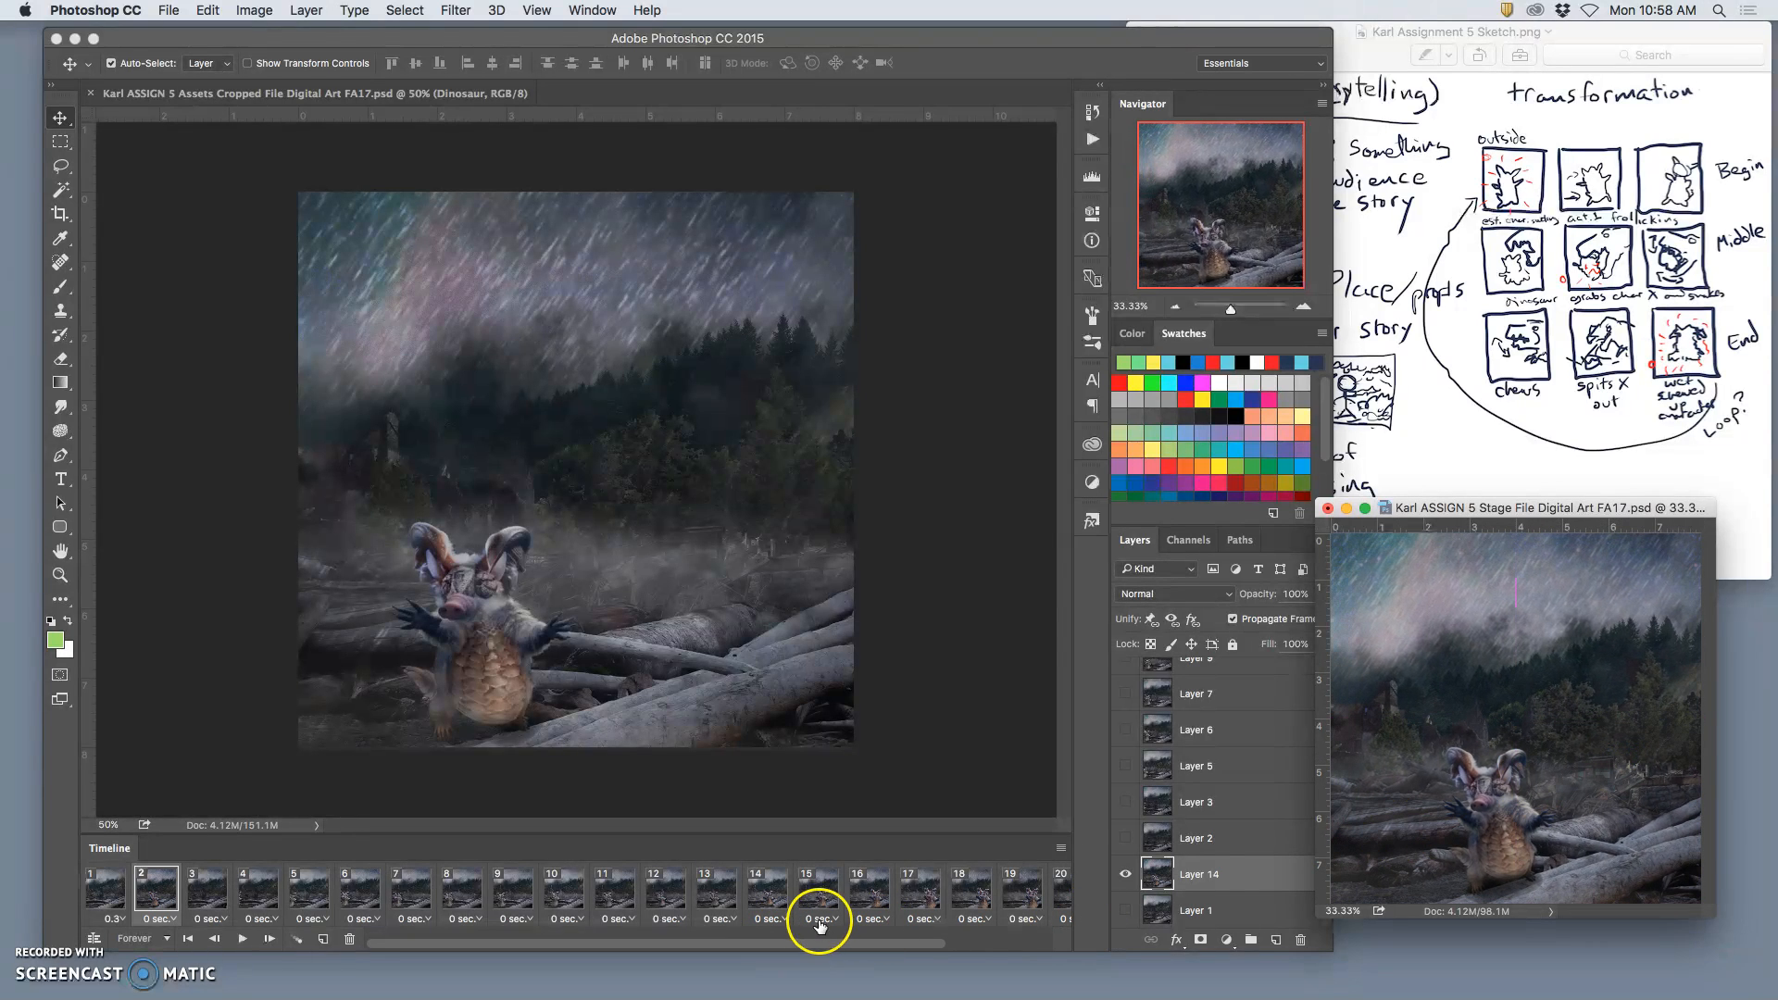
key(super+s)
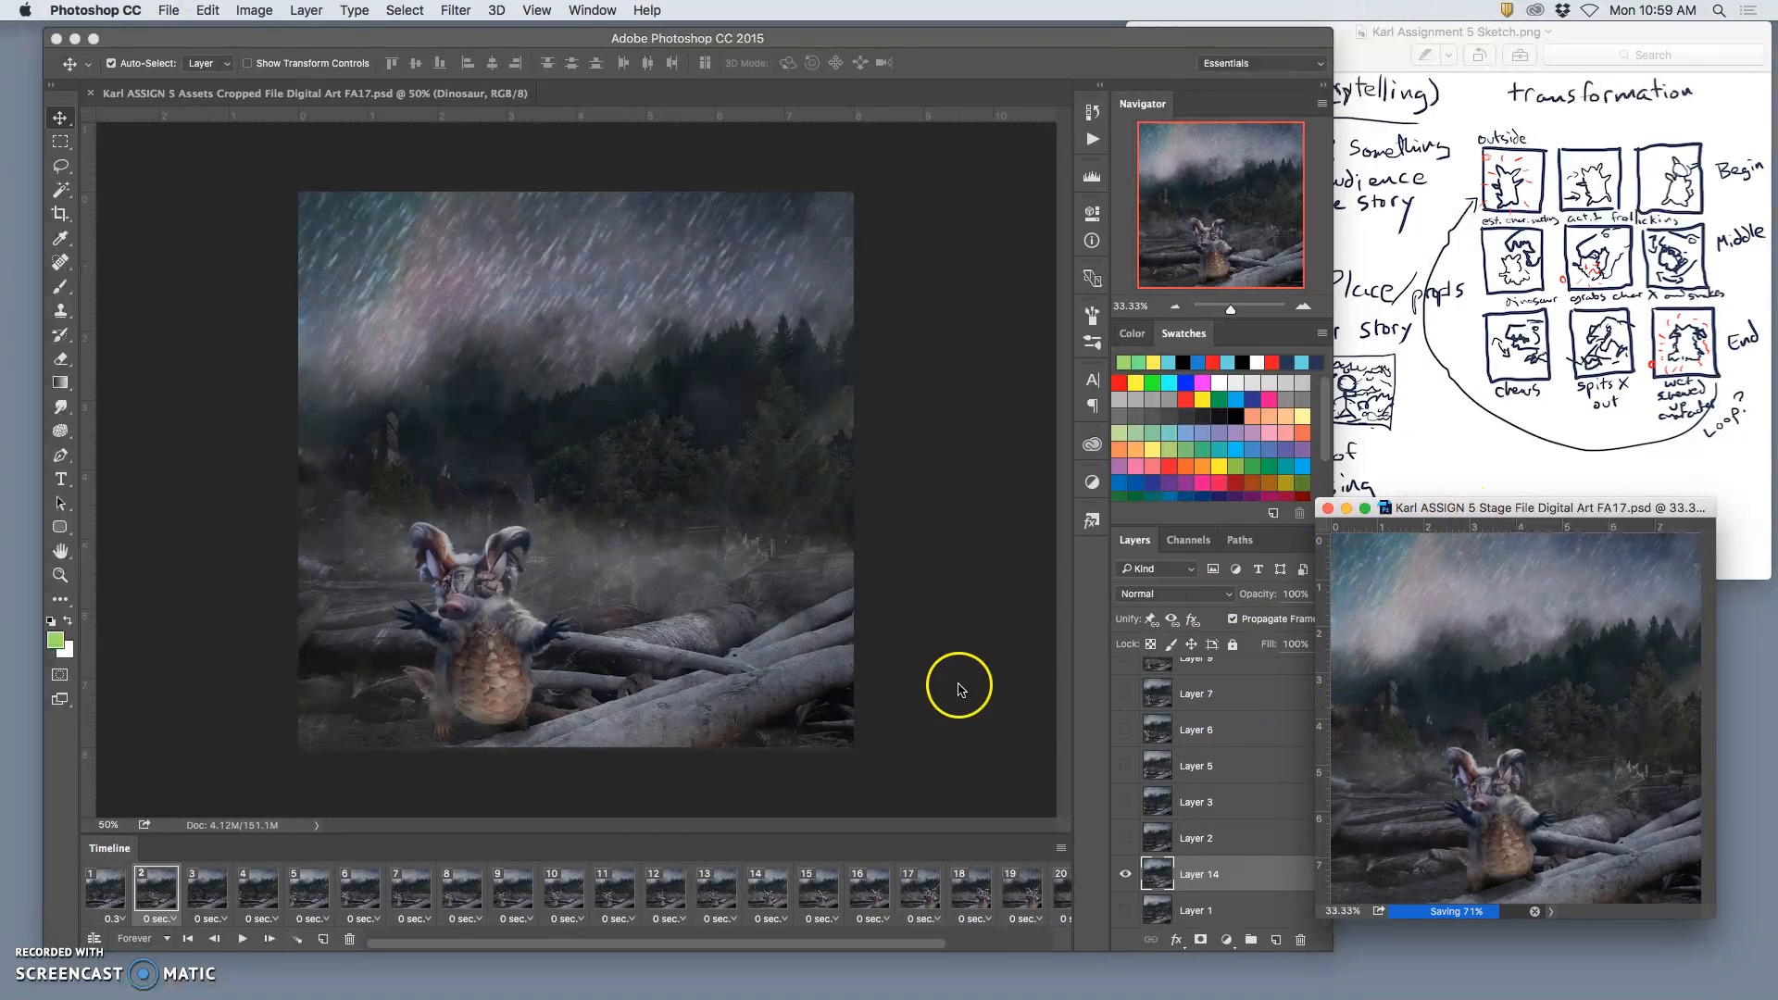
Step: Set the delay of all frames, from frame 1 through frame 23, to 0.3 seconds
click(111, 900)
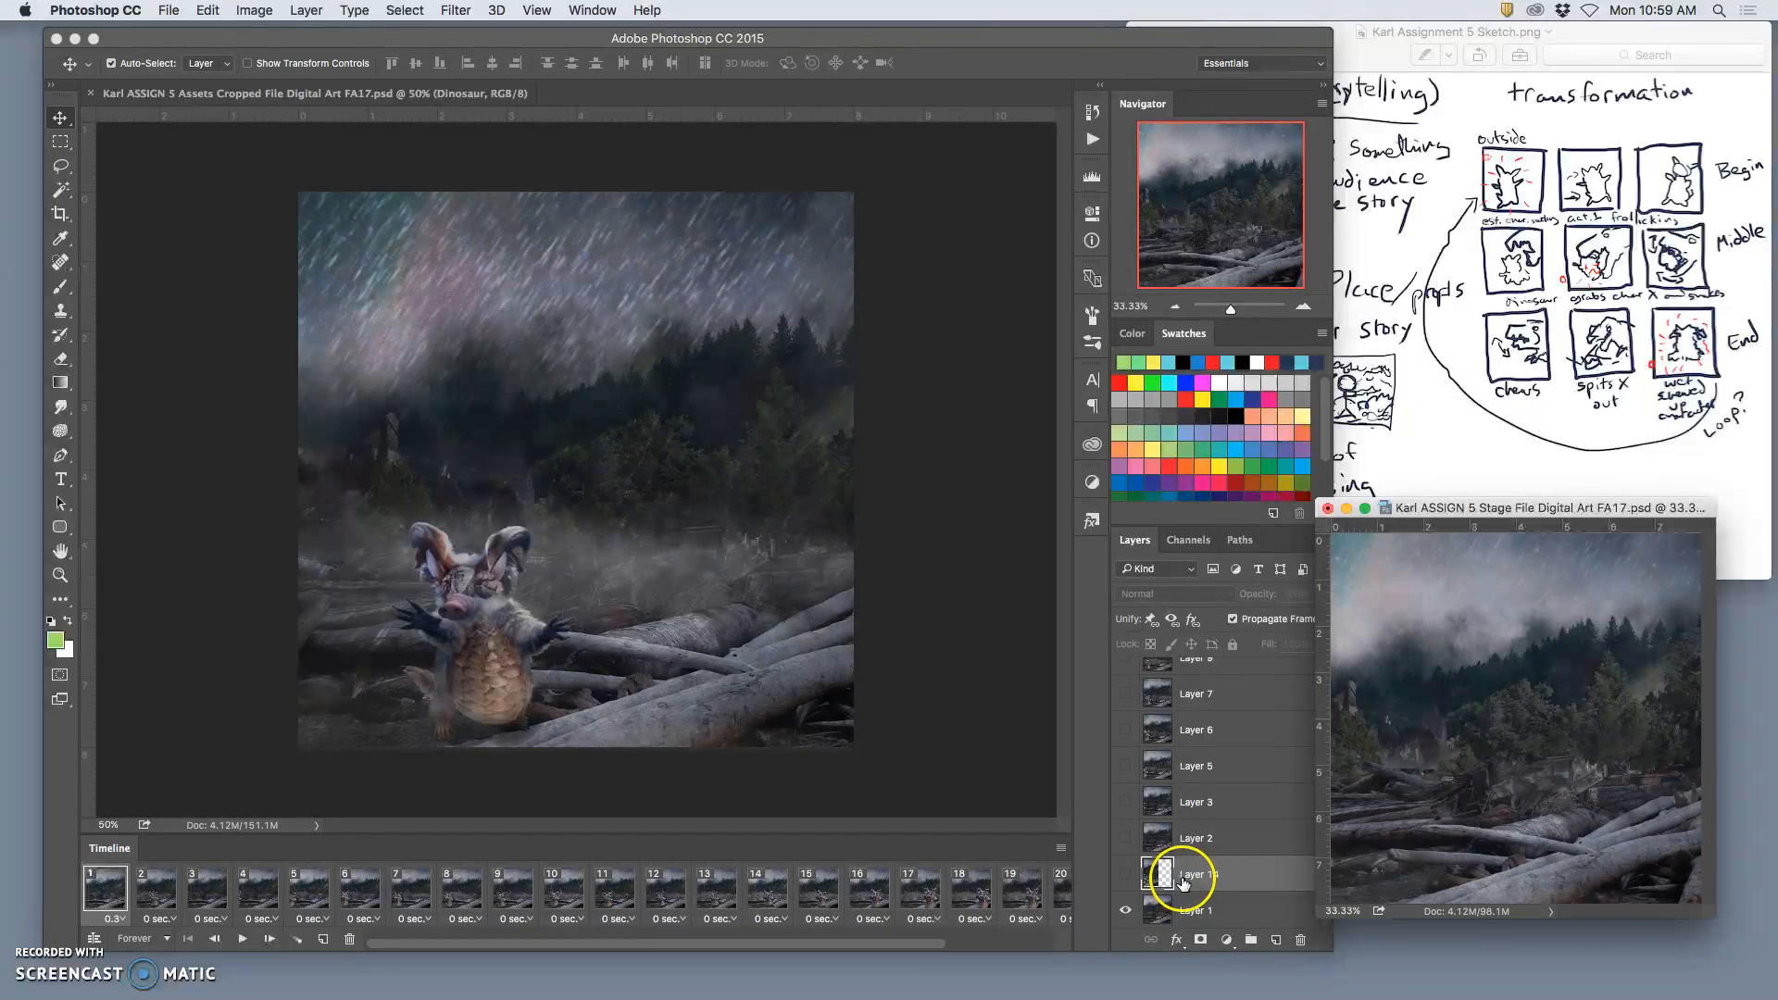
scroll(931, 893, right, 5)
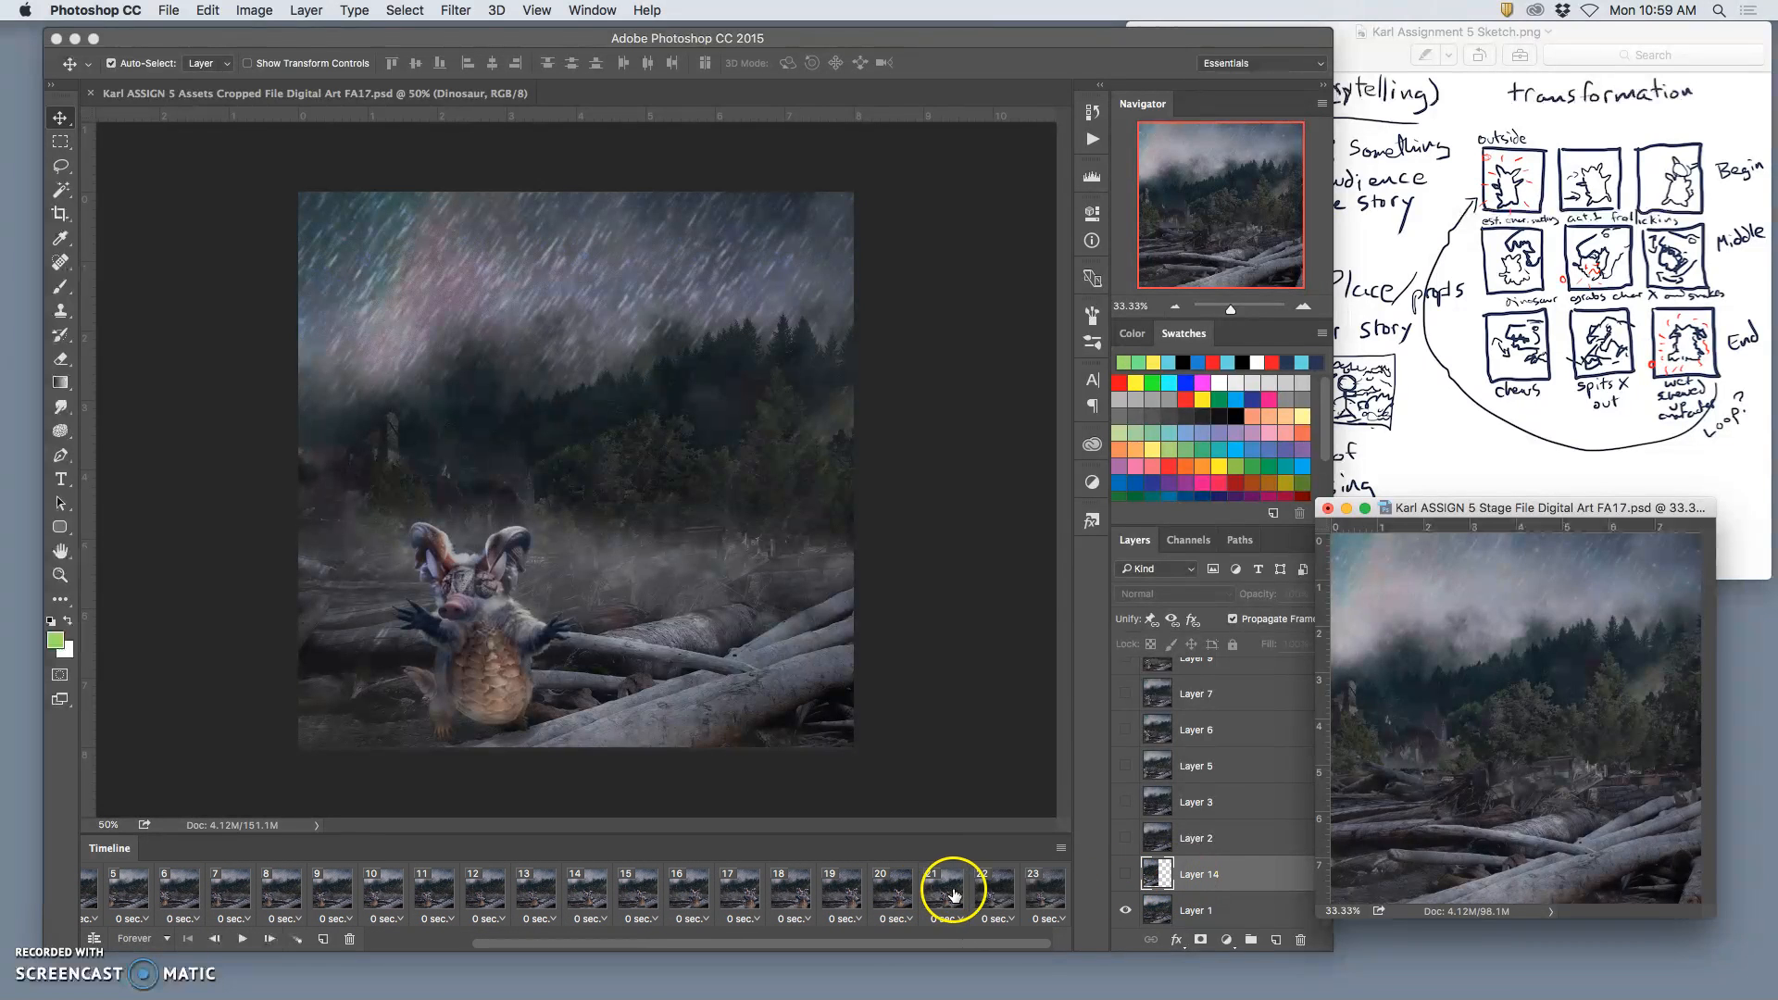
click(1060, 920)
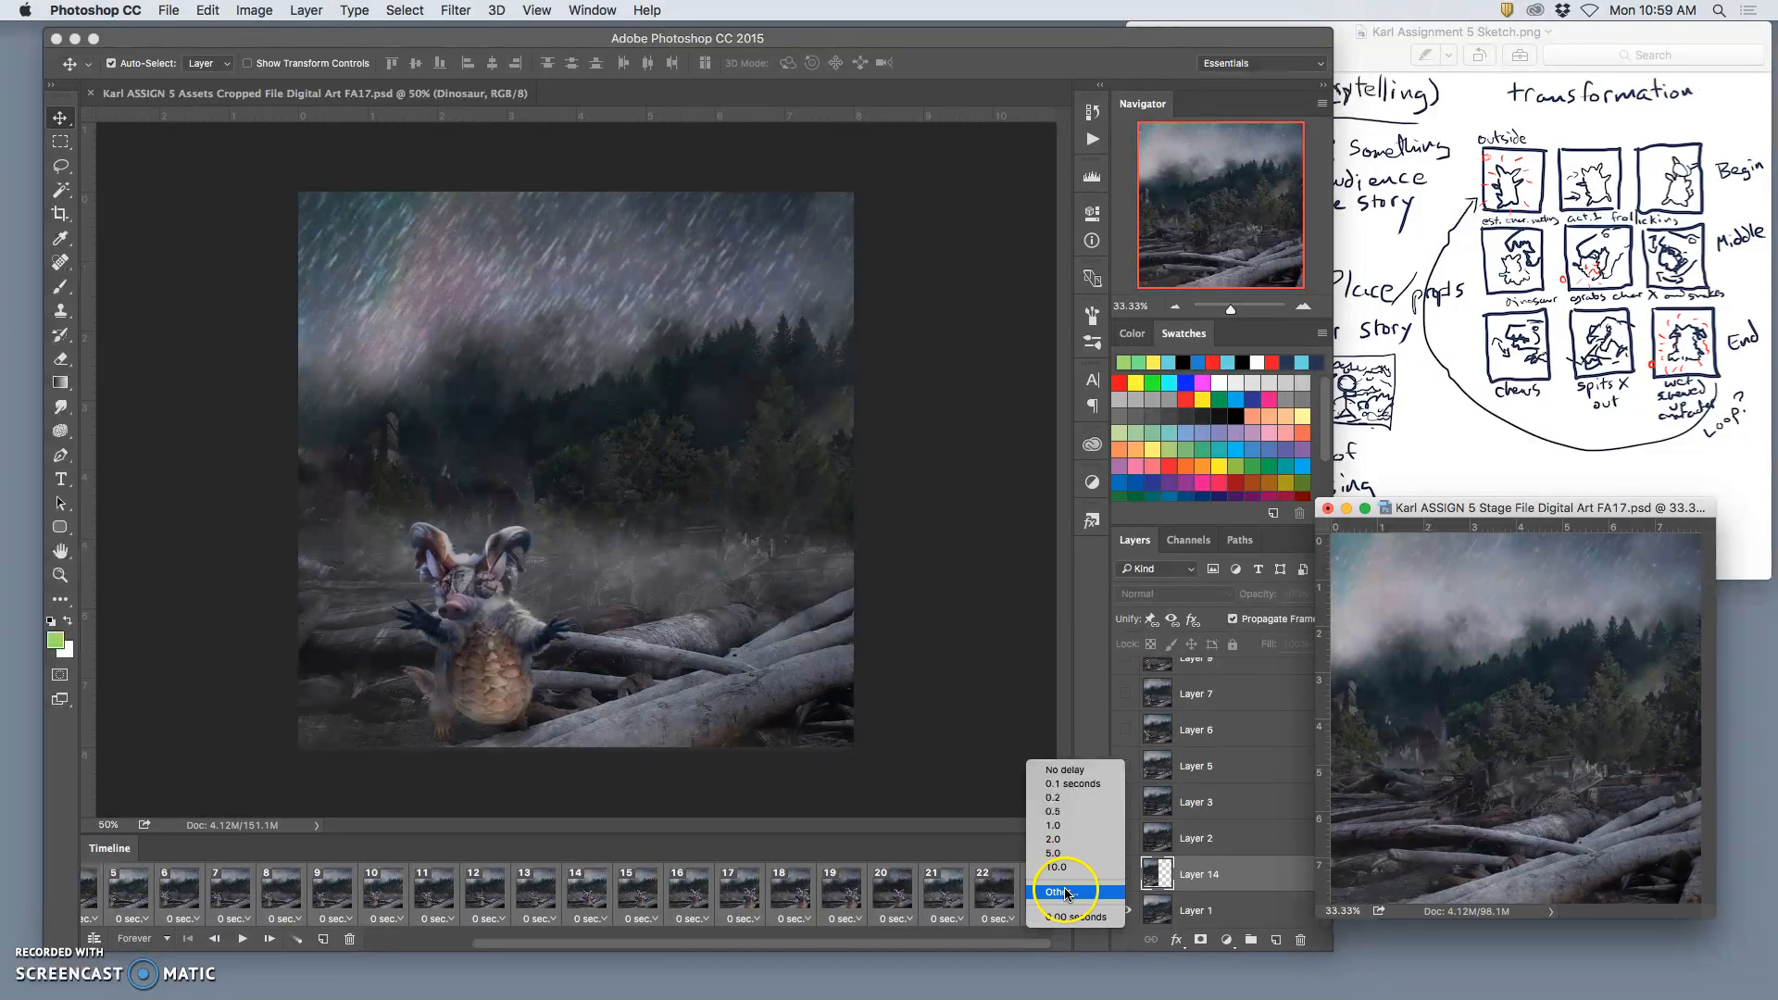
click(1064, 891)
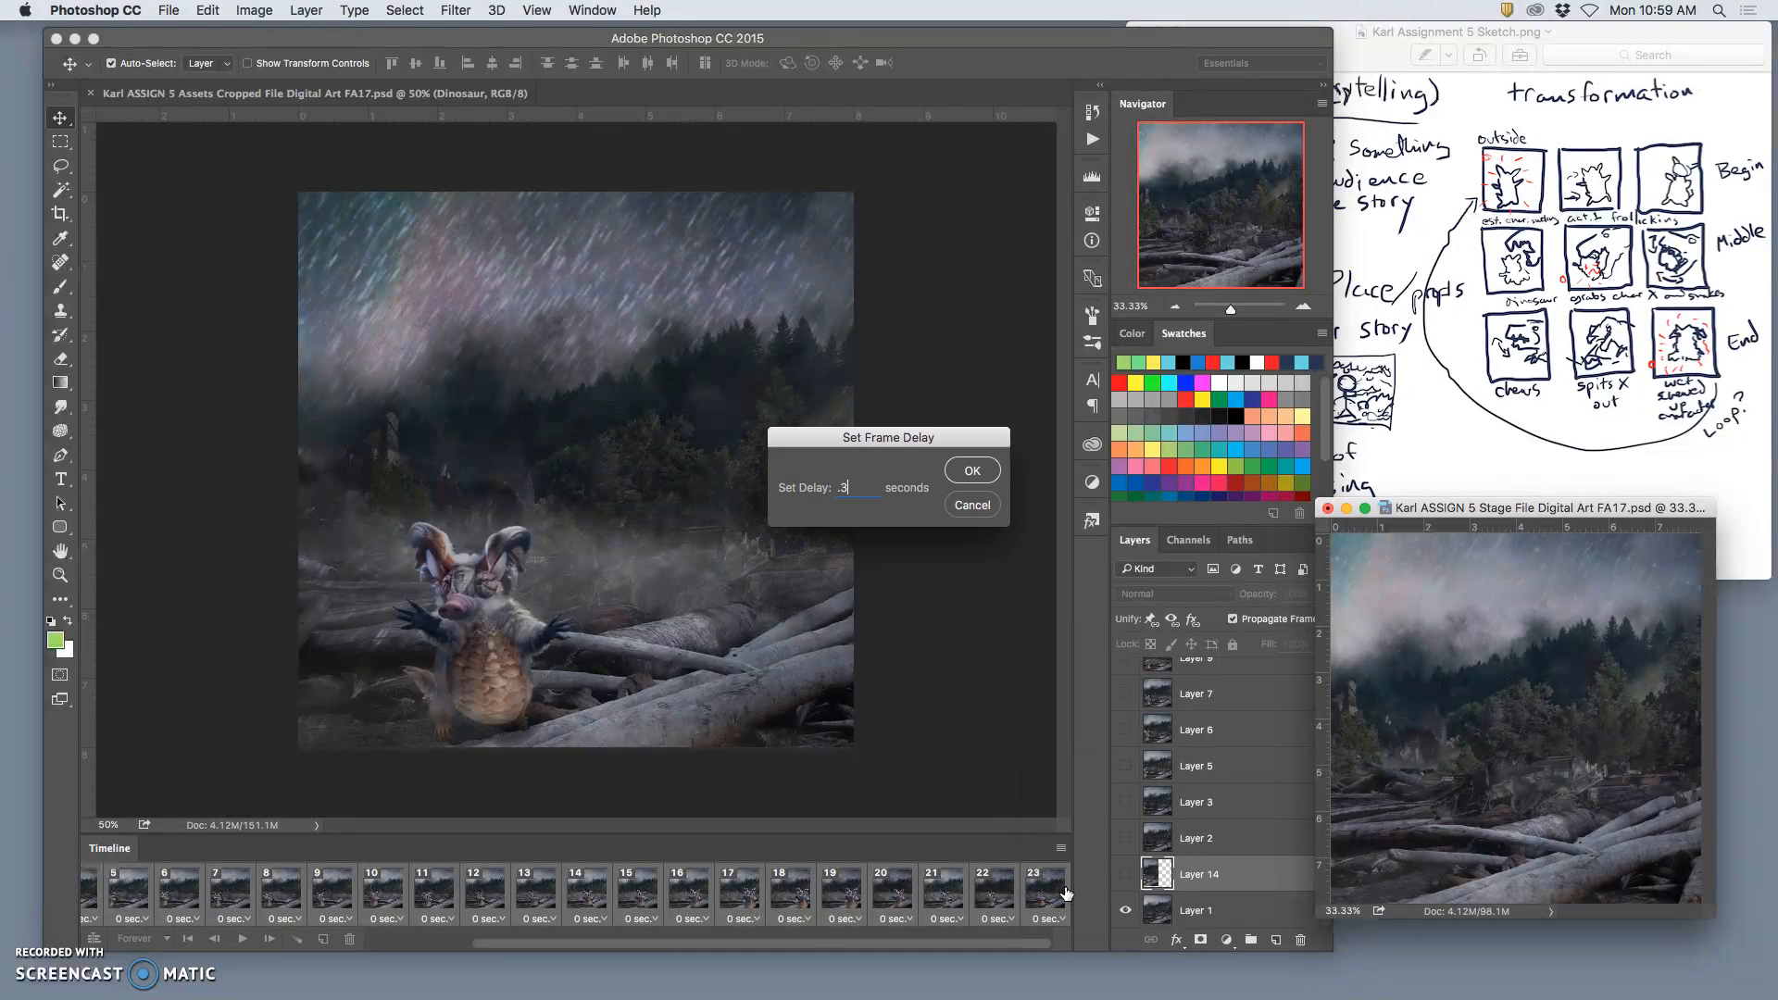
click(963, 476)
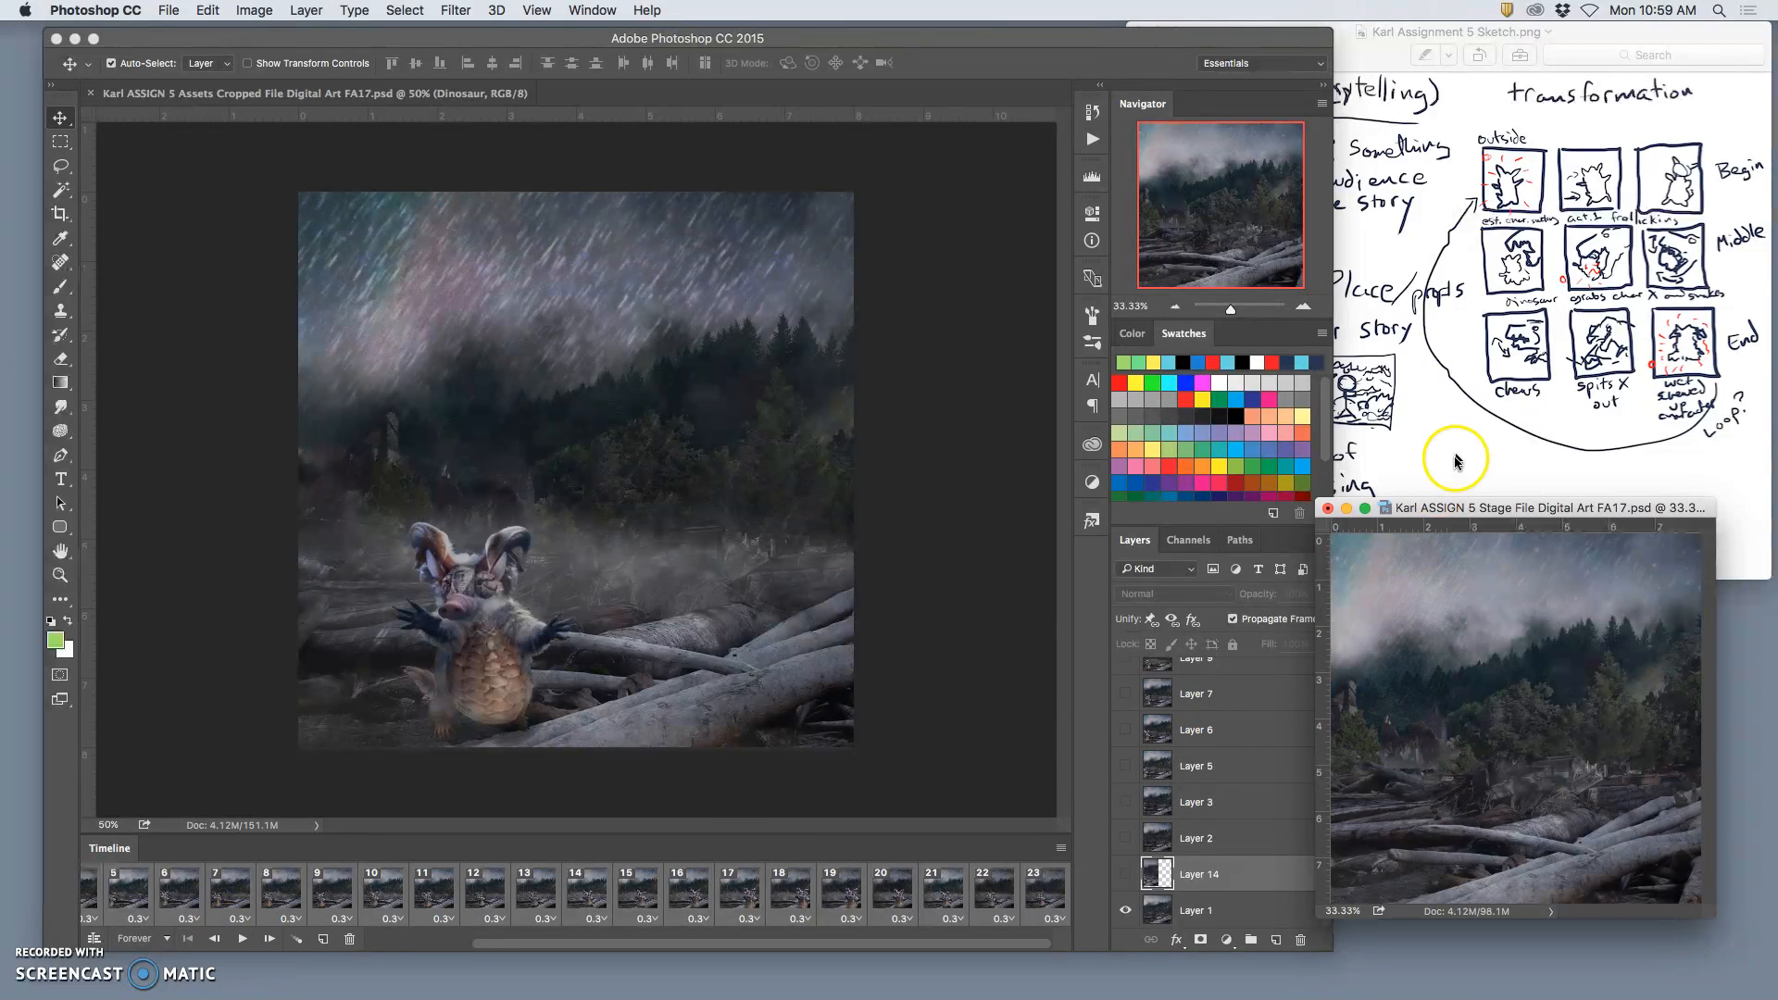
Step: Enlarge the Stage file's window and its image to 66.67%, play the animation through, and stop it
drag(1444, 507, 715, 150)
drag(976, 561, 1583, 817)
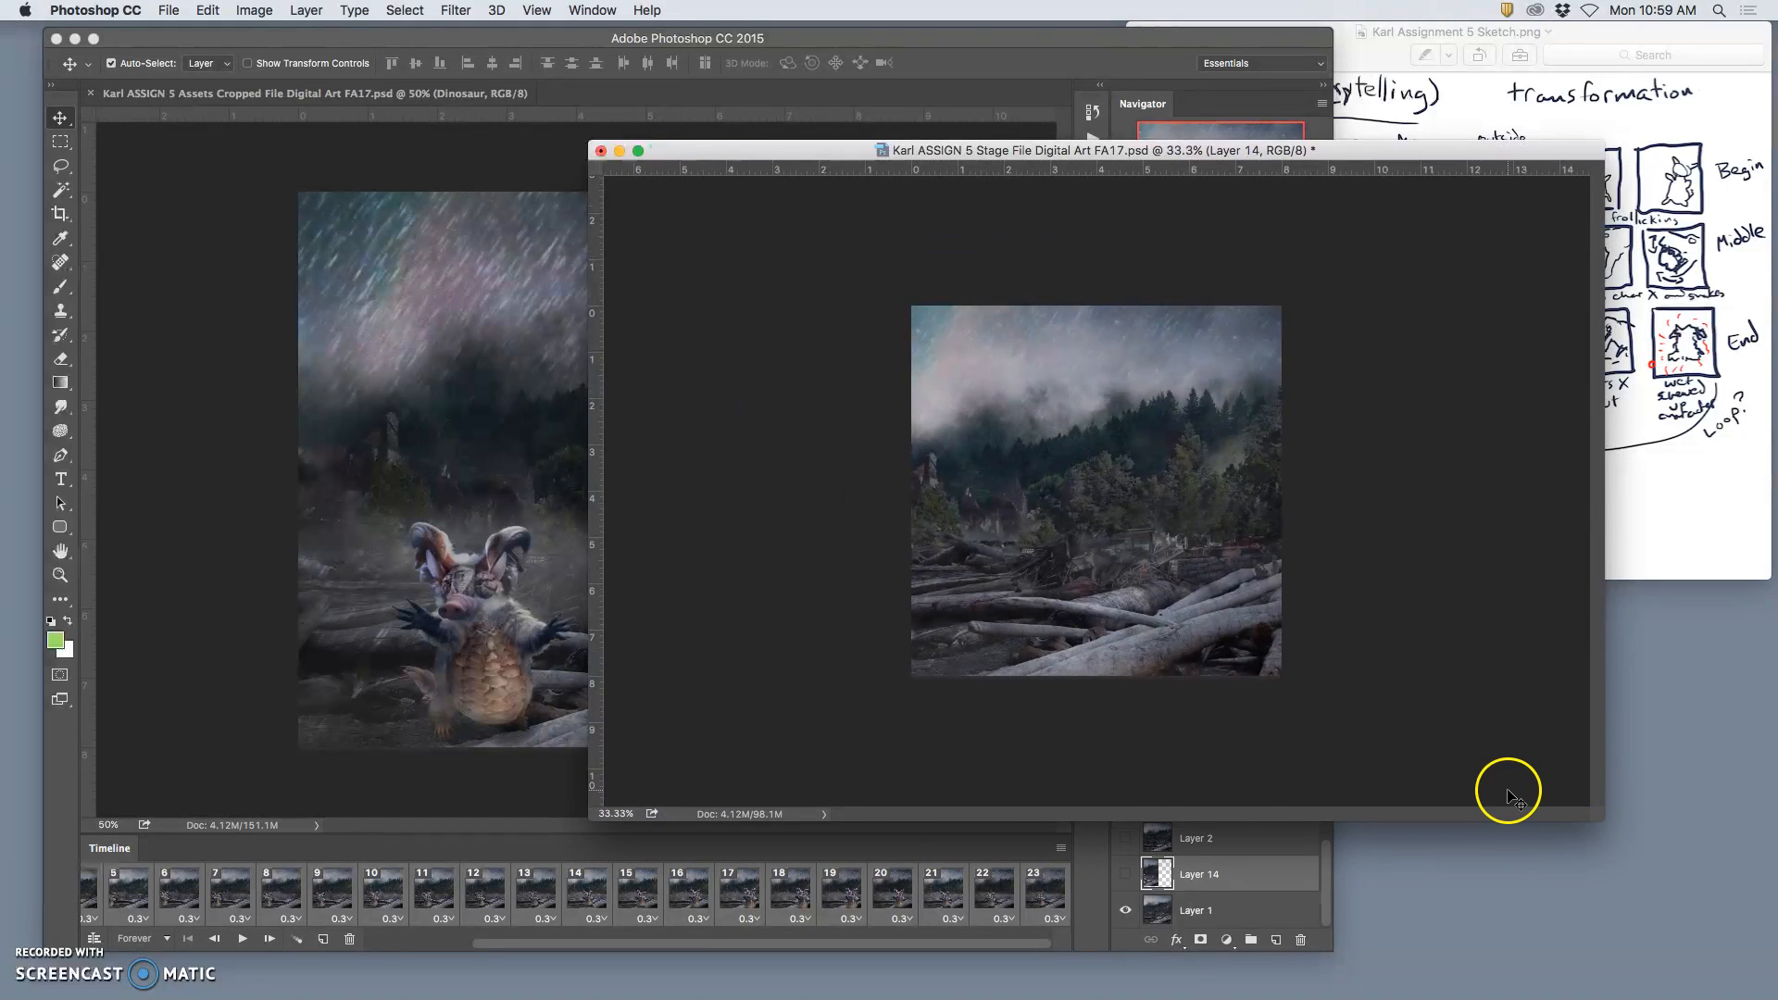
key(super+equal)
key(super+equal)
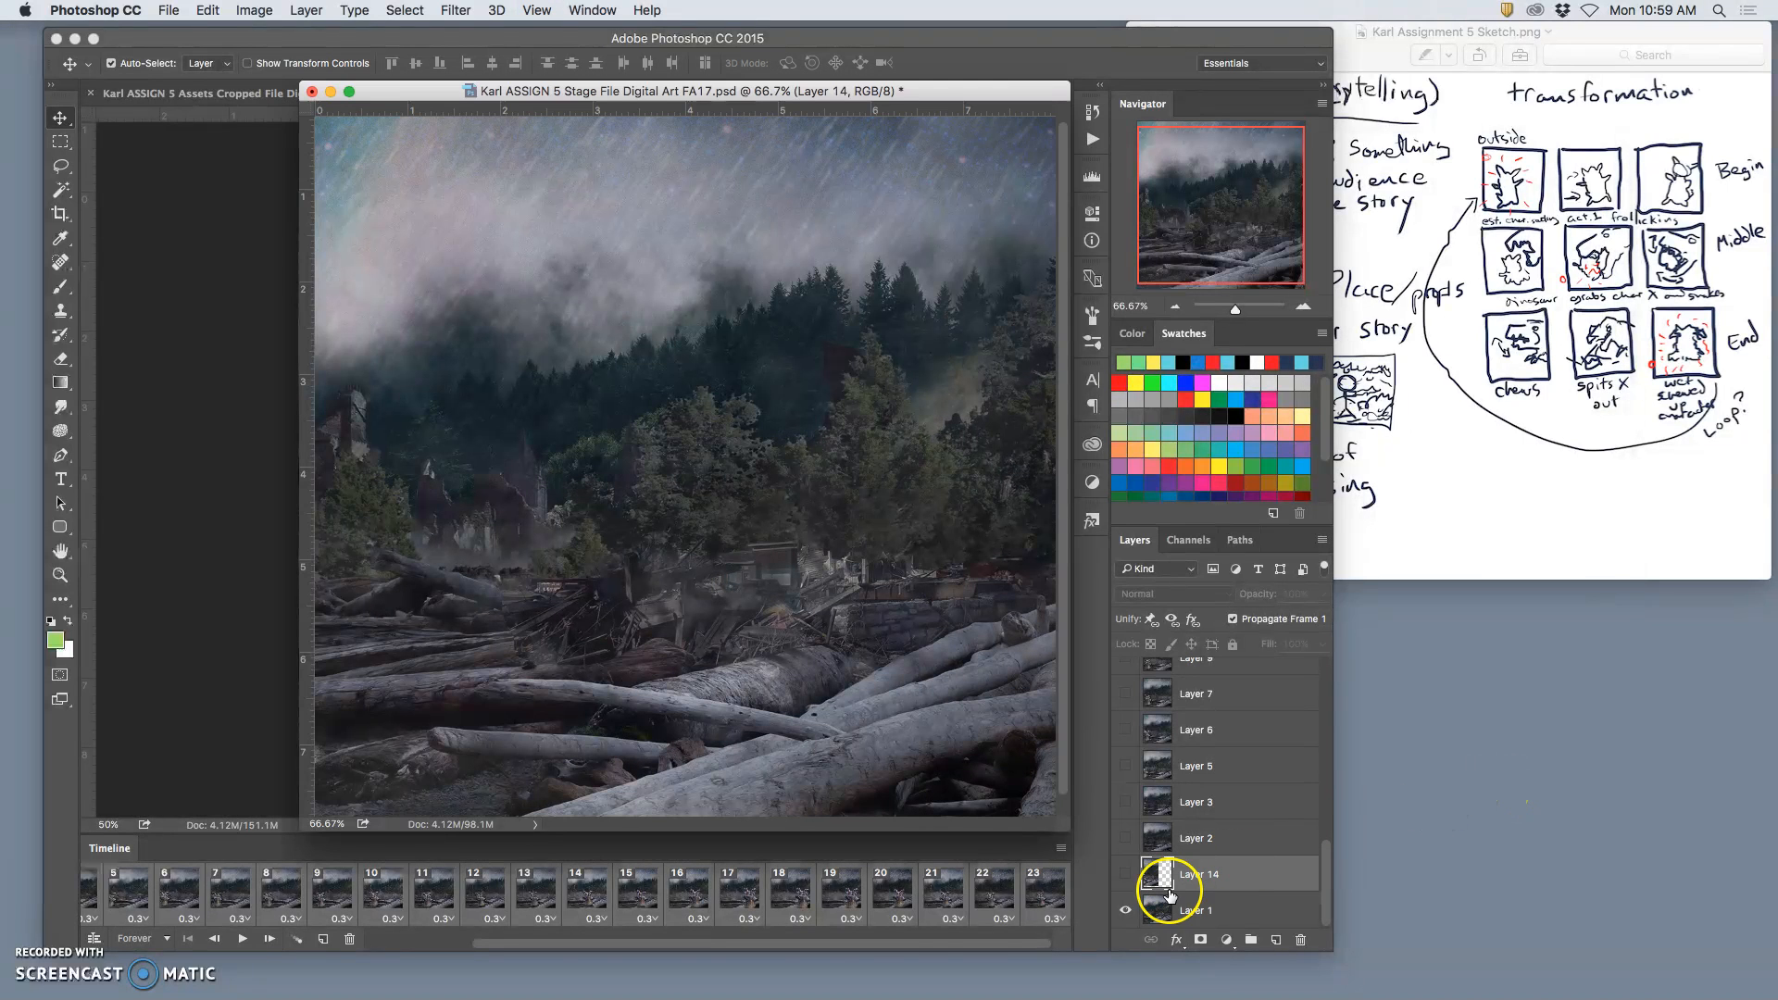
click(241, 938)
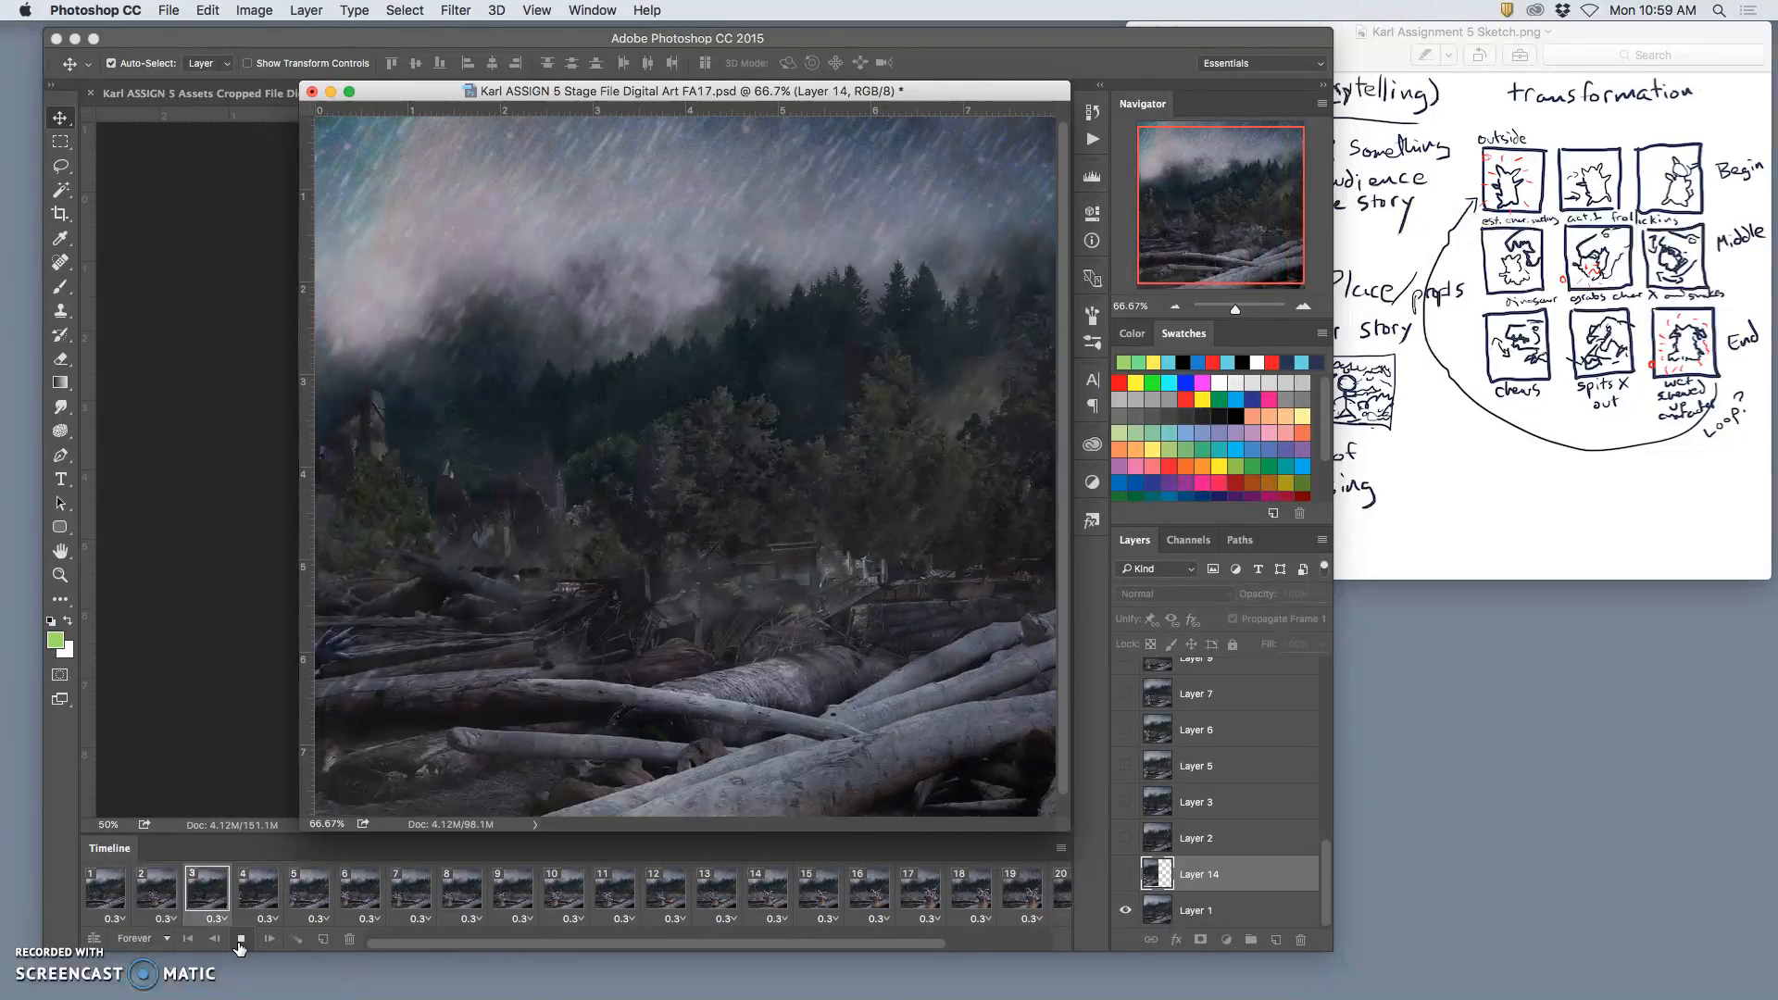
click(240, 940)
Step: Step through frames 1, 2 and 3 and return to frame 2 to check Layer 14's place in the sequence
click(109, 898)
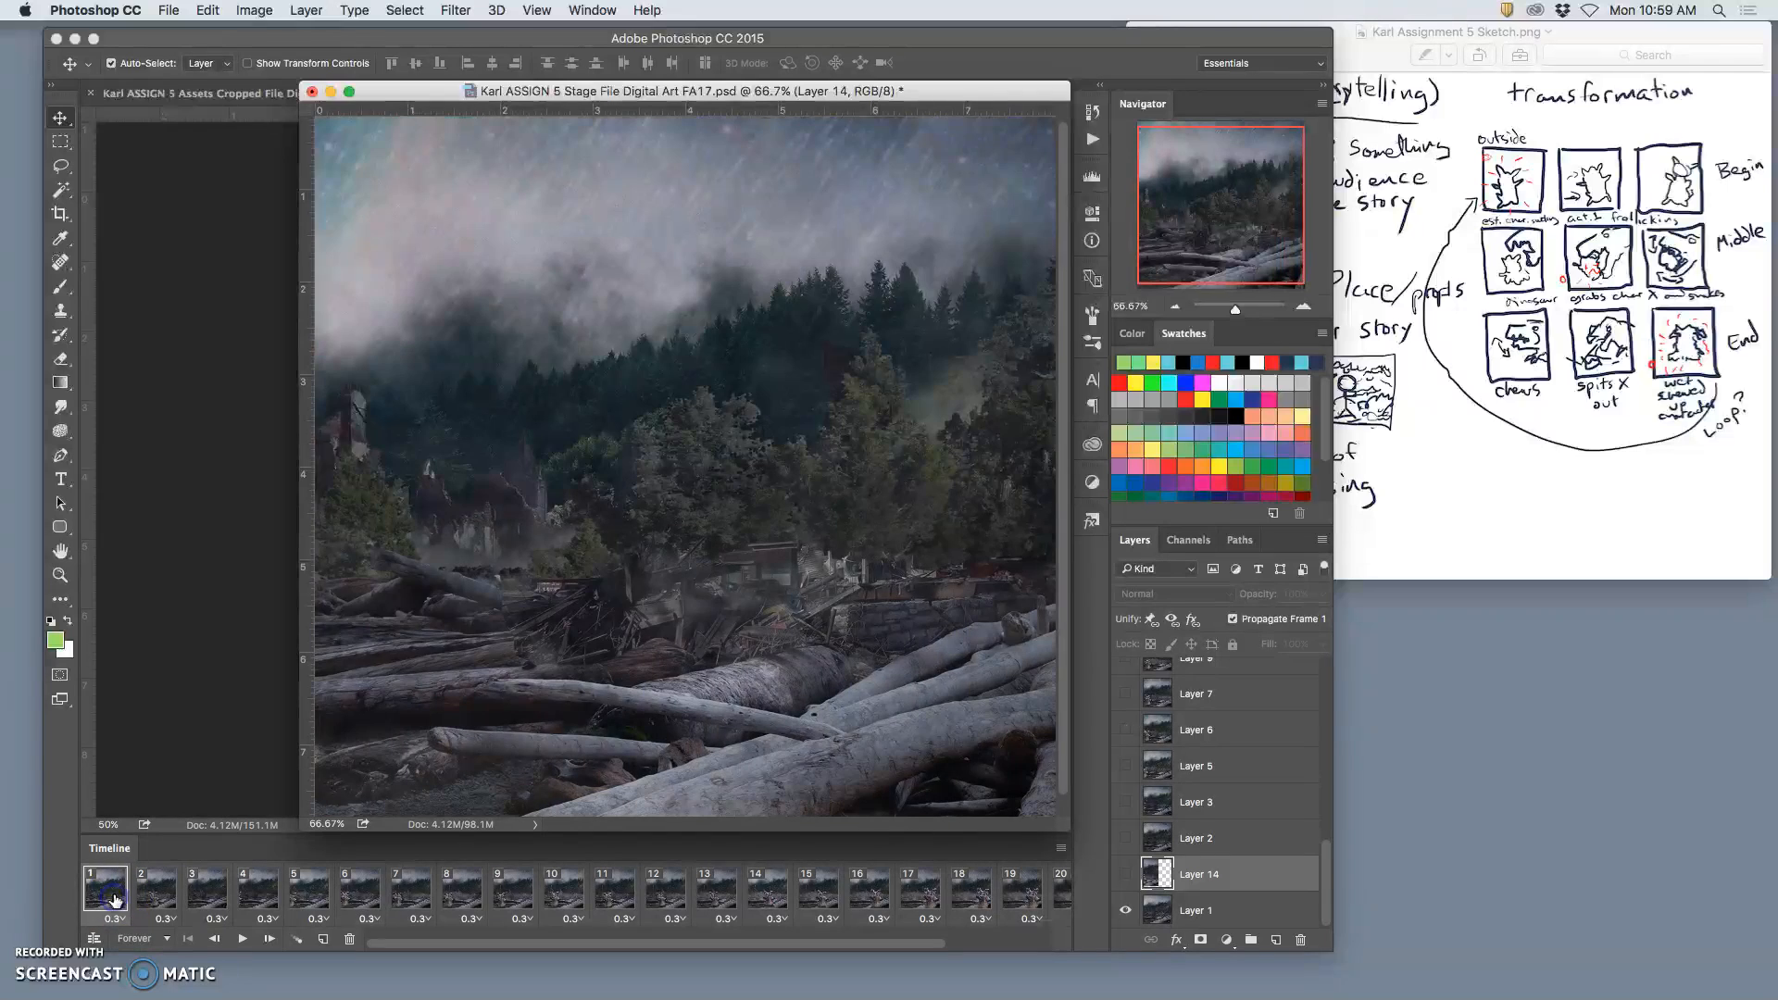
click(155, 893)
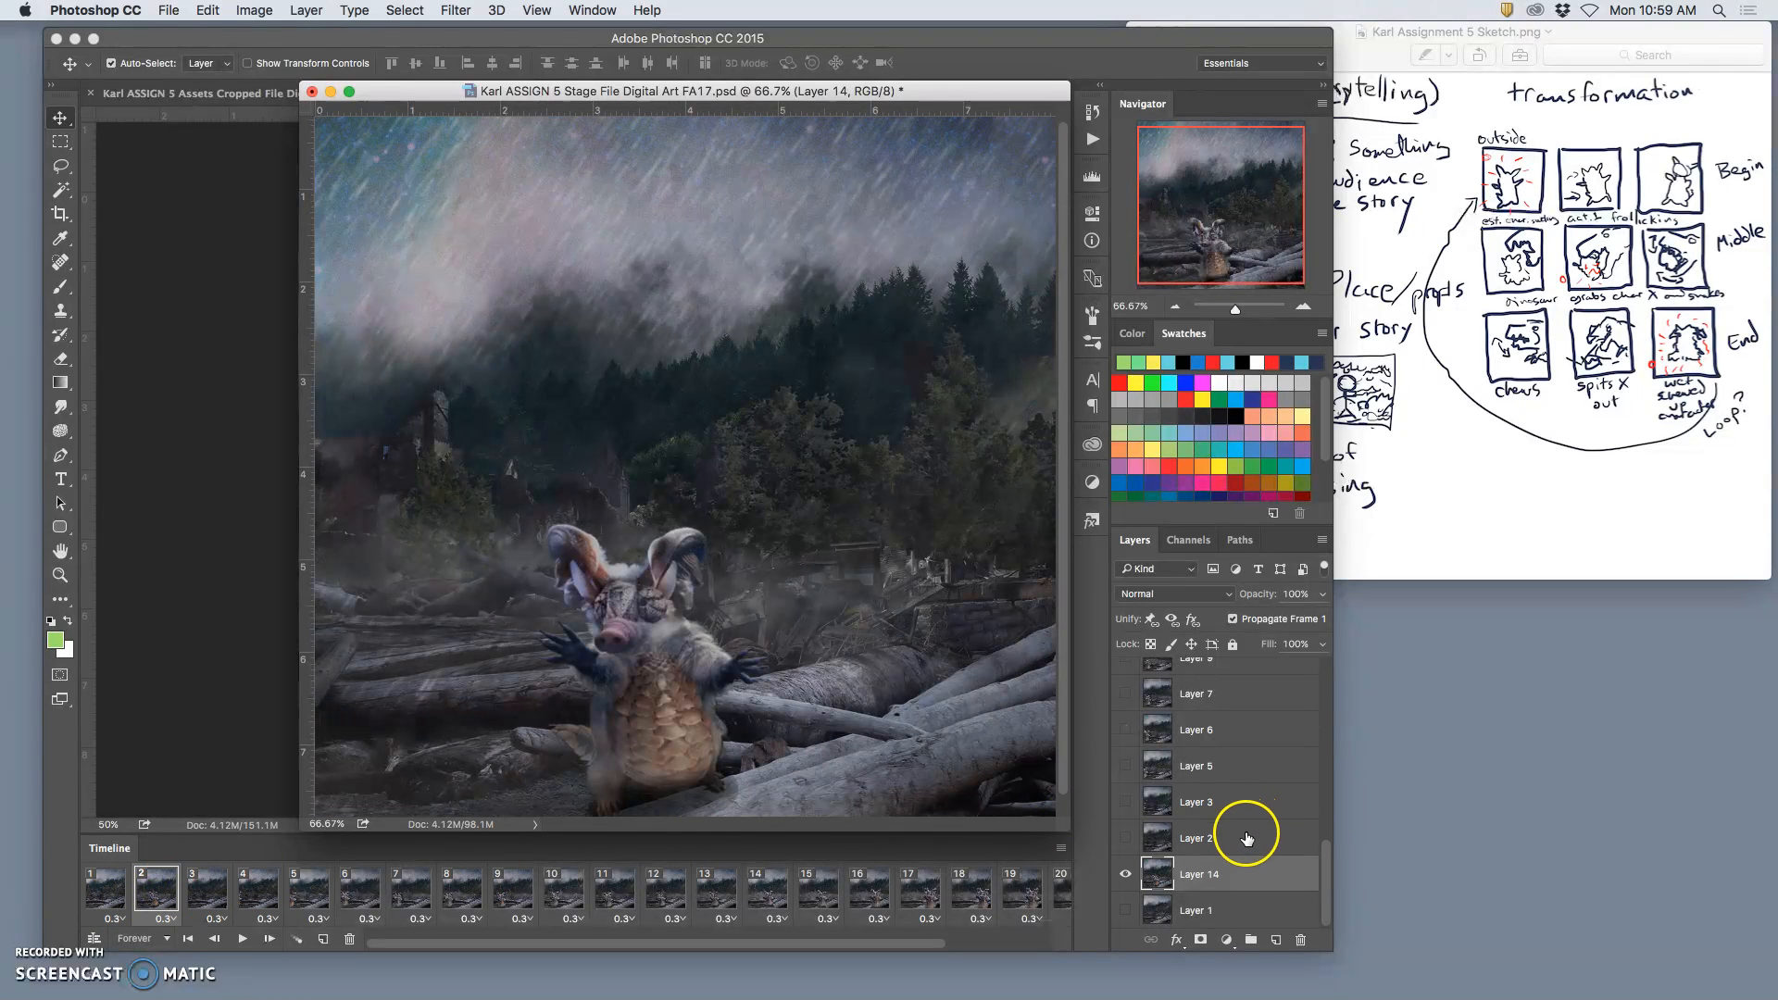
click(218, 895)
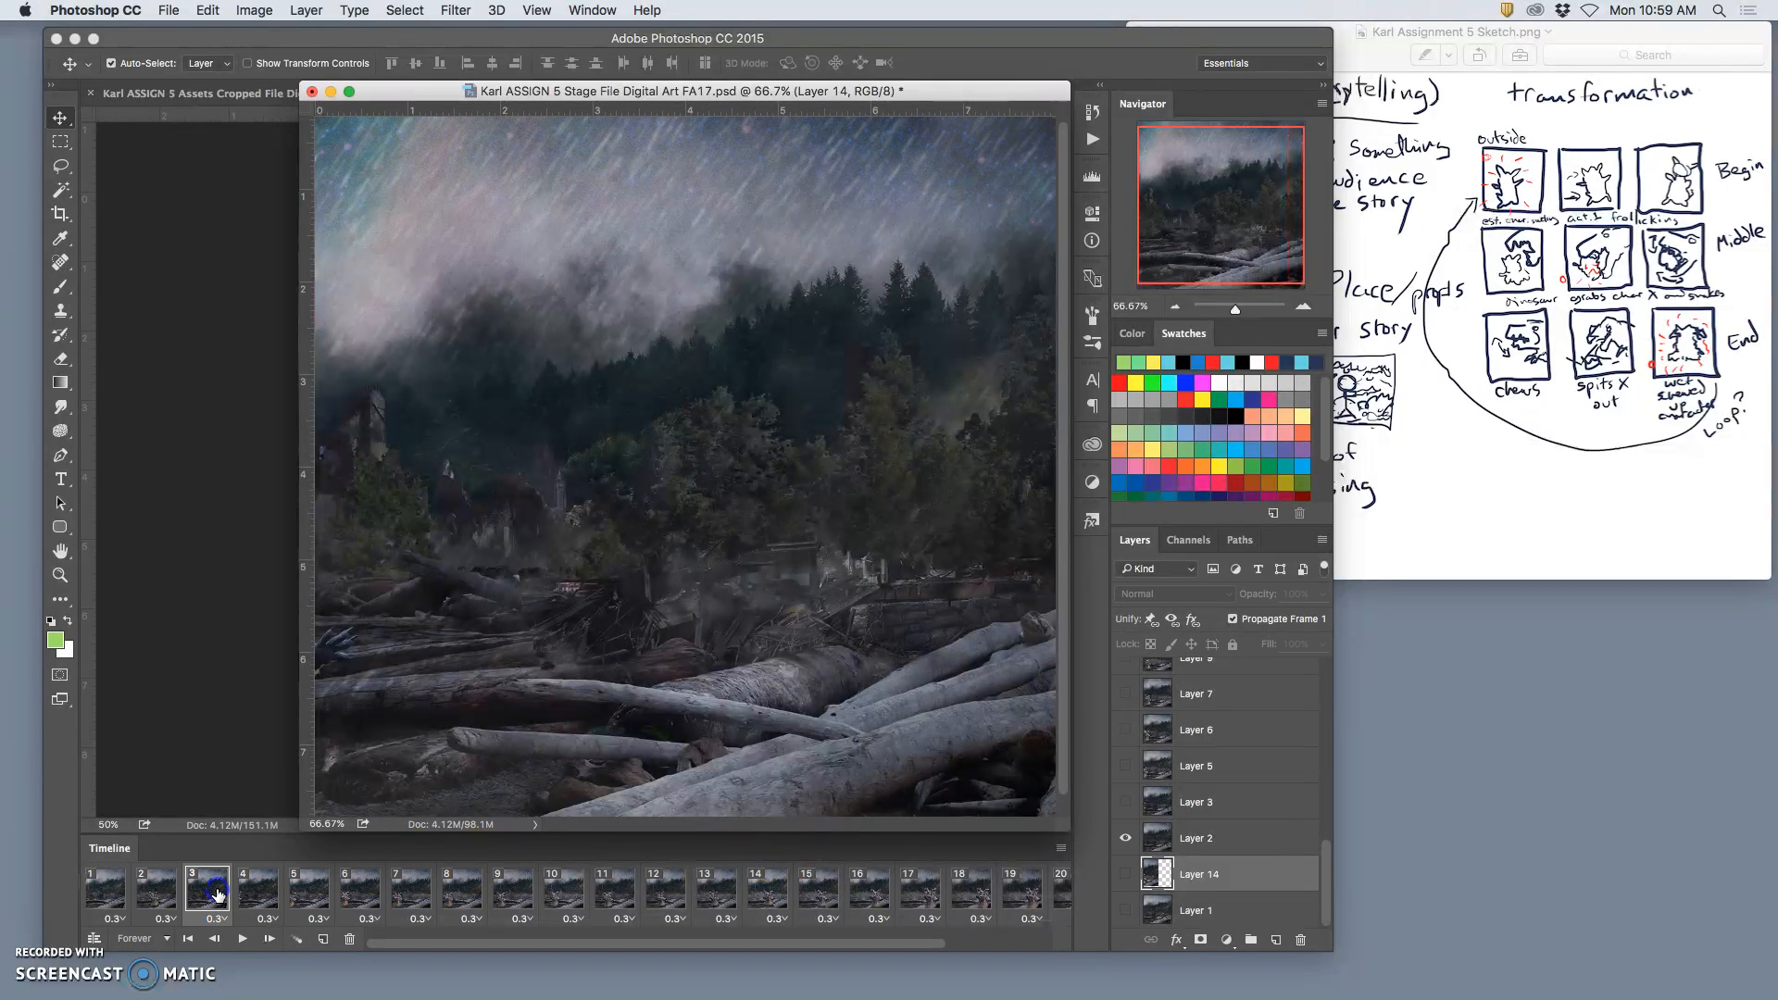
click(166, 896)
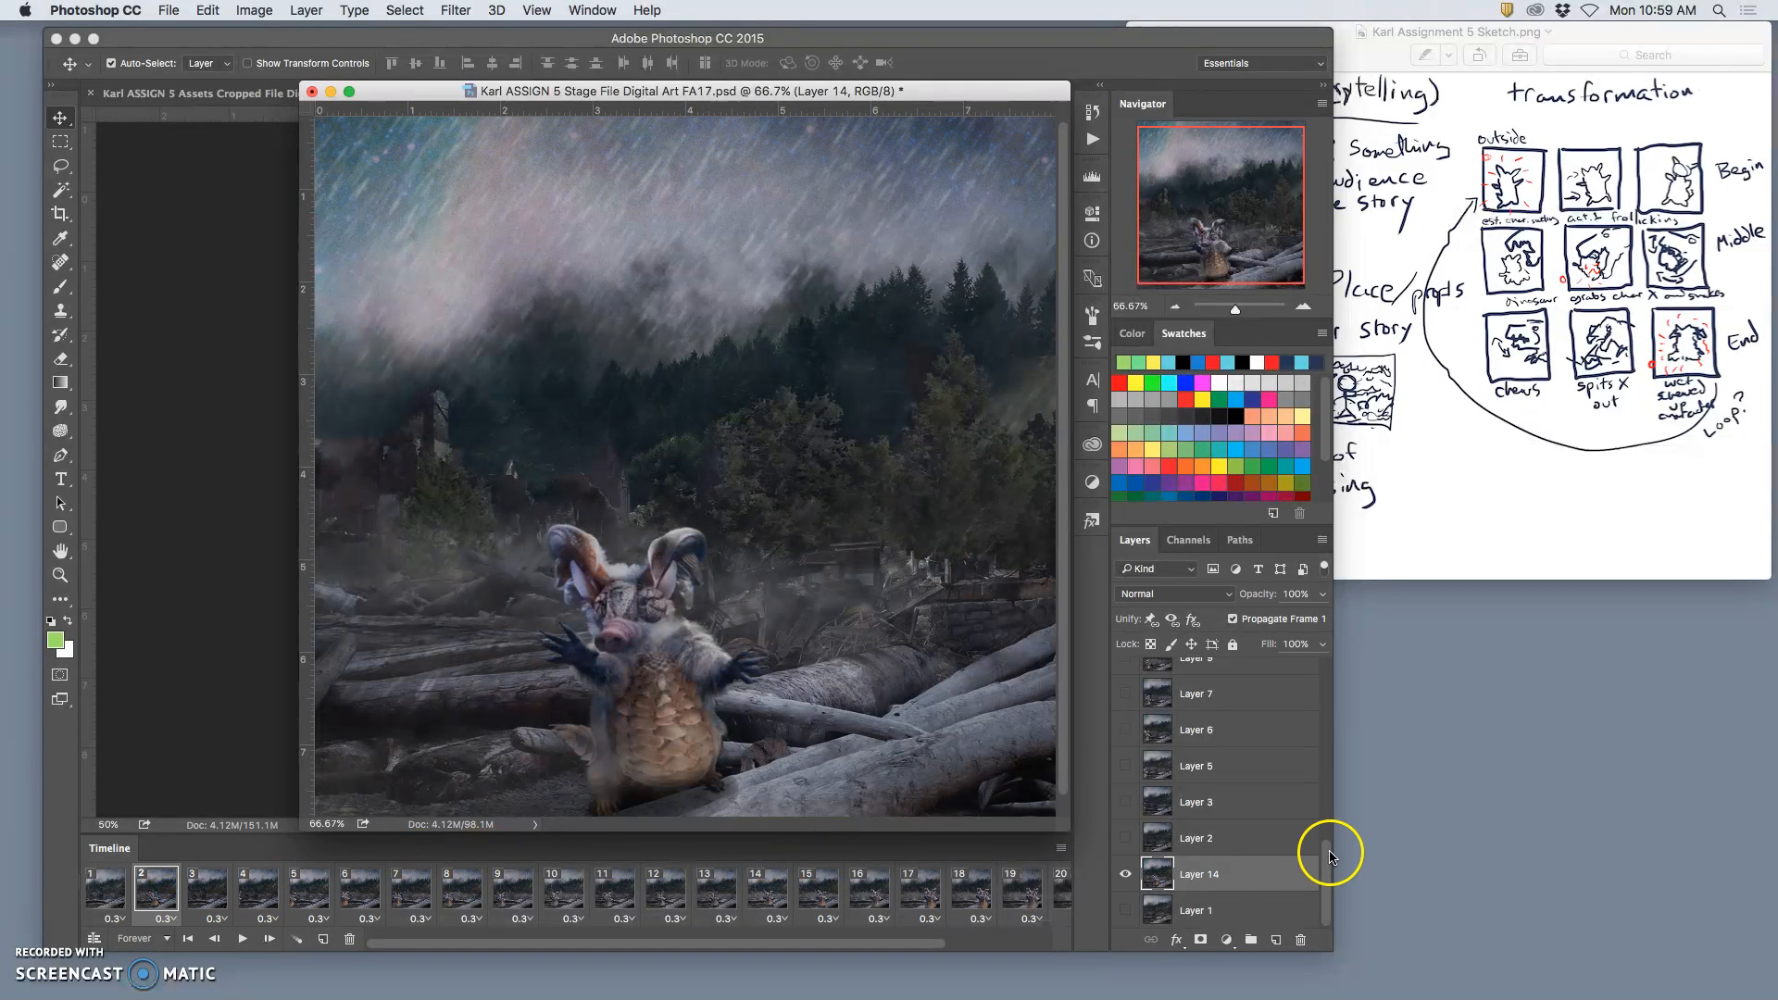
Step: Clear the Stage file's timeline by deleting the range of frames from 1 through 23
scroll(1259, 861, up, 5)
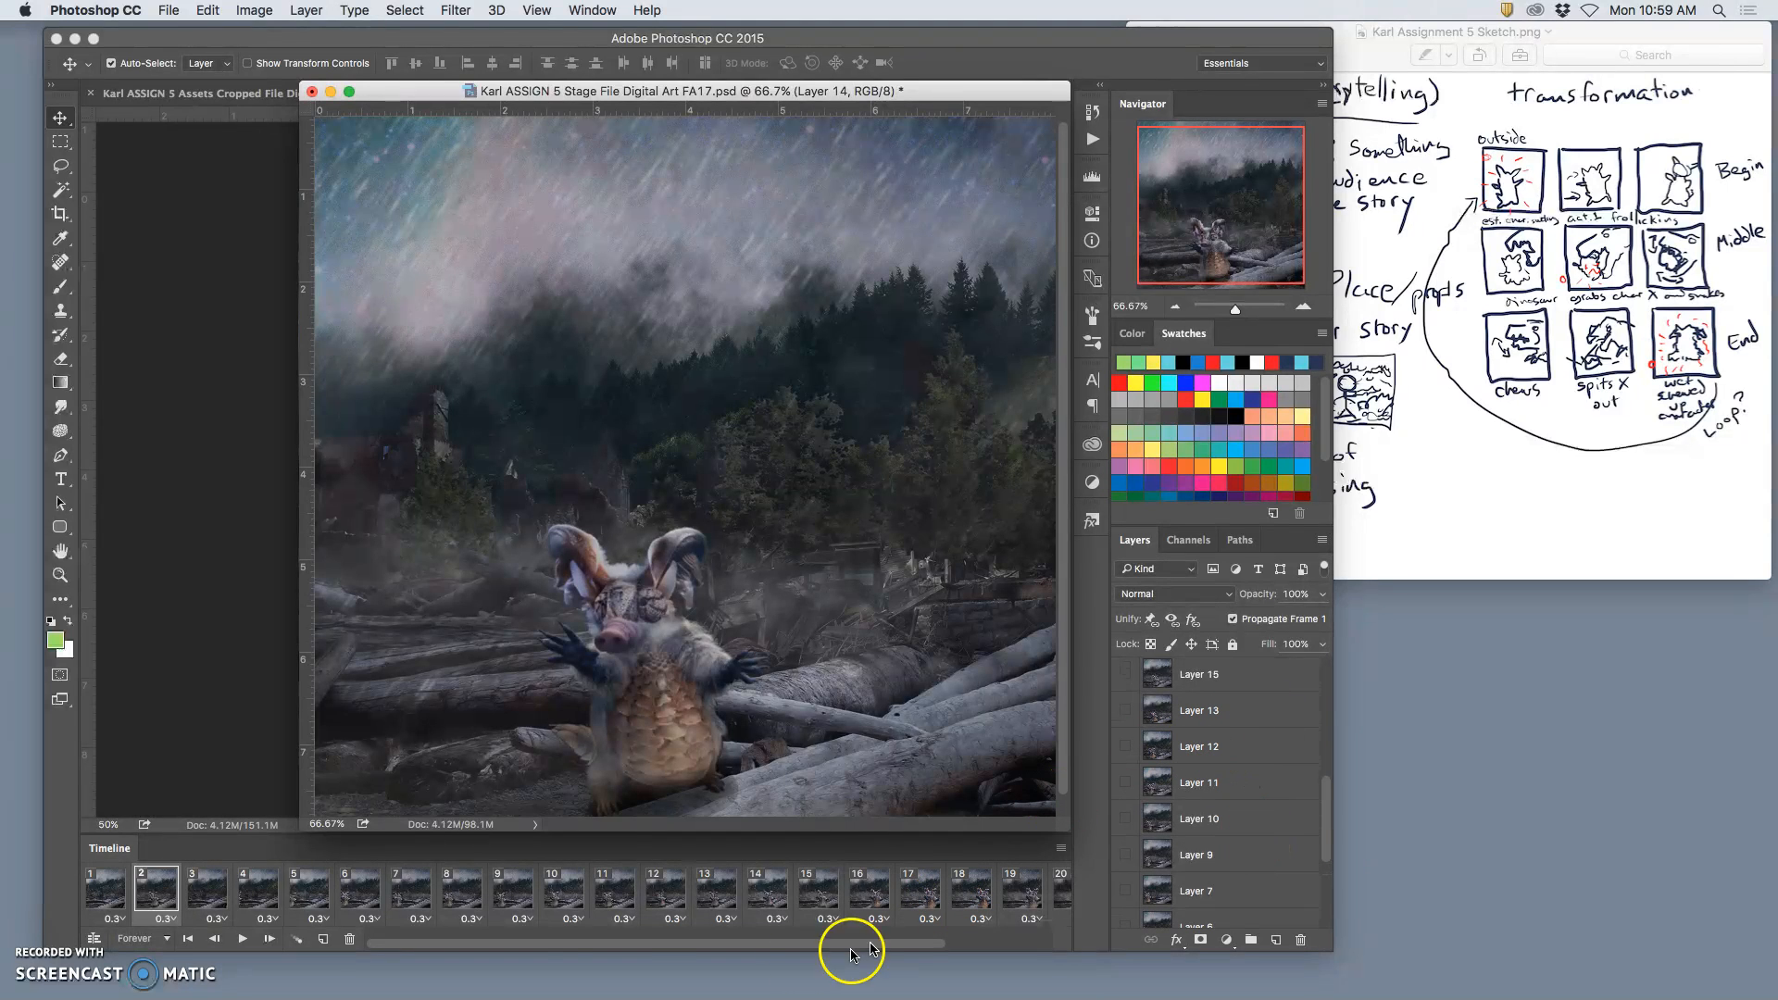
click(105, 888)
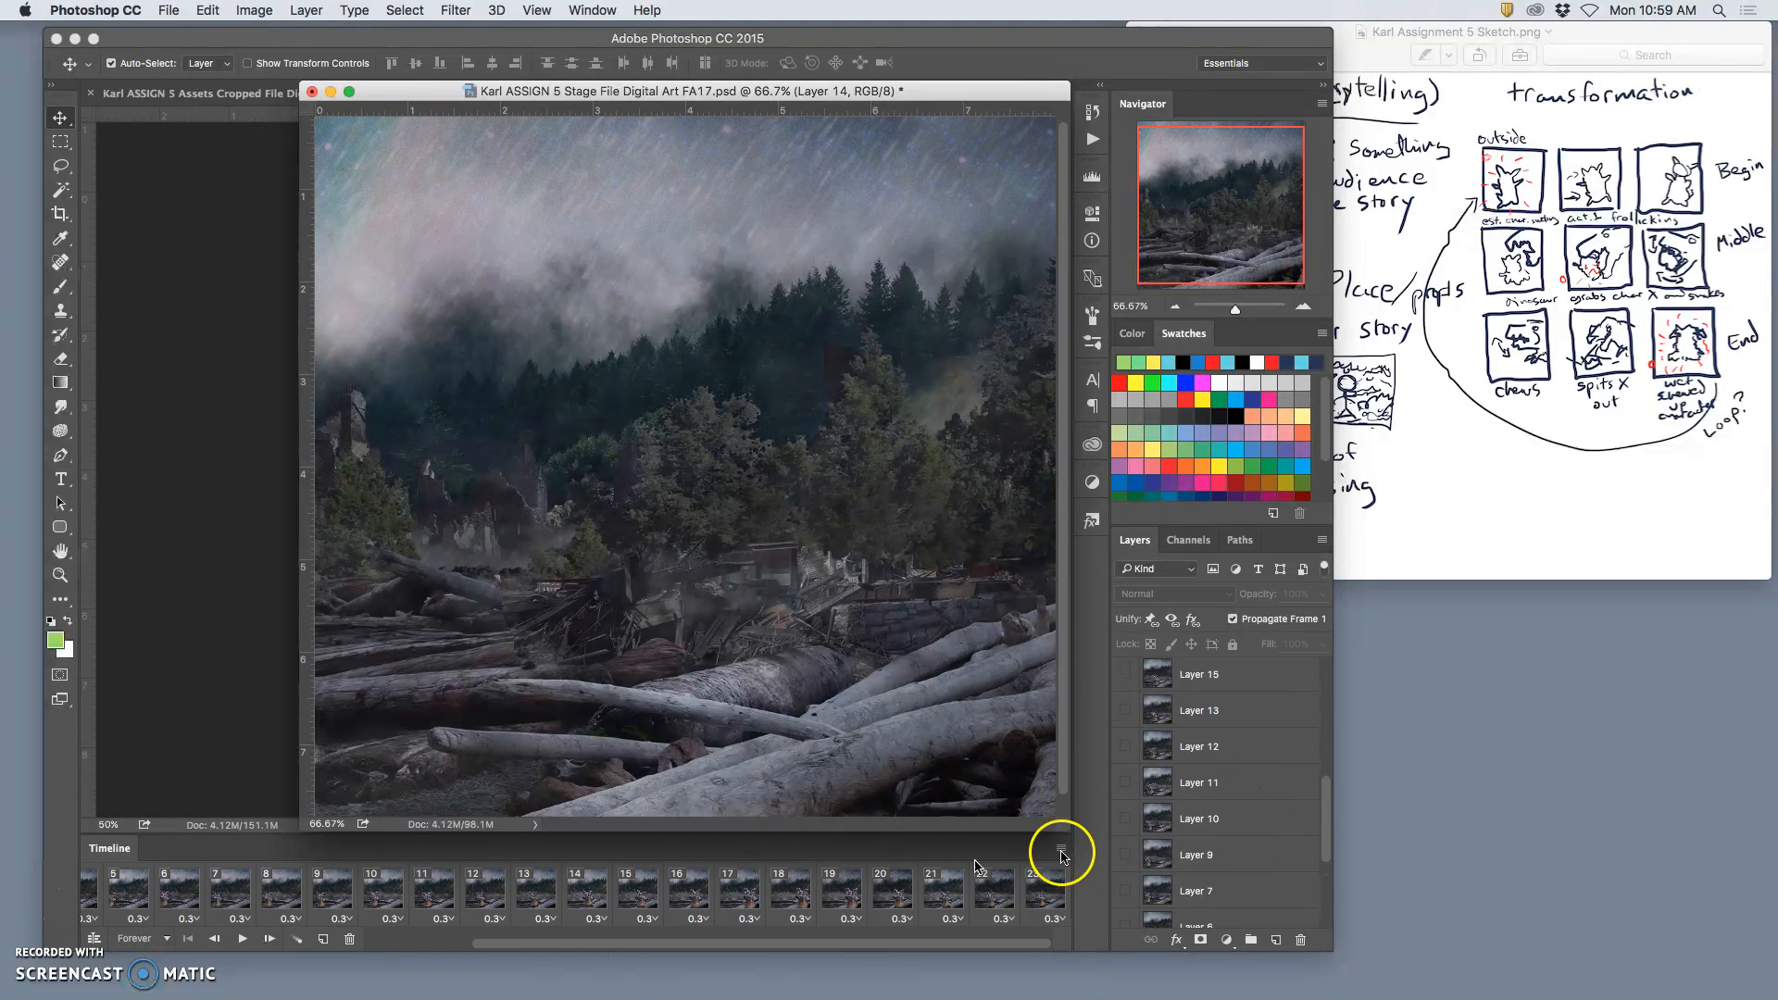
scroll(1049, 888, right, 4)
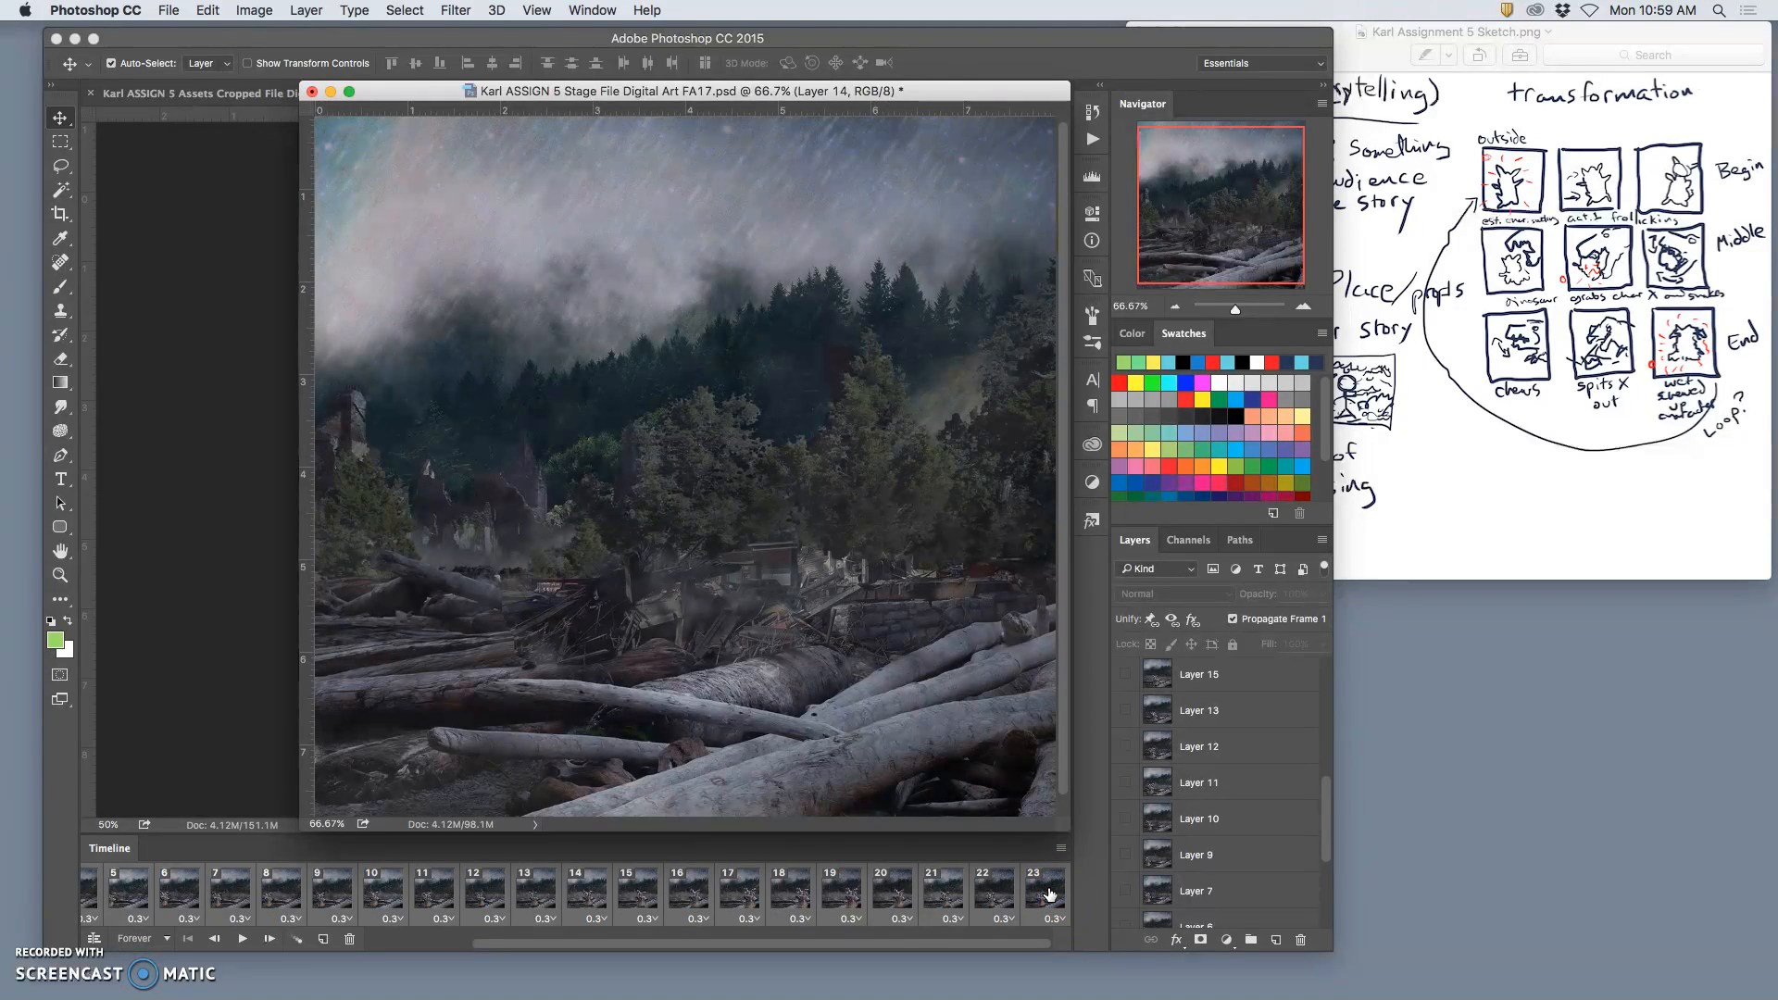
drag(352, 942, 352, 943)
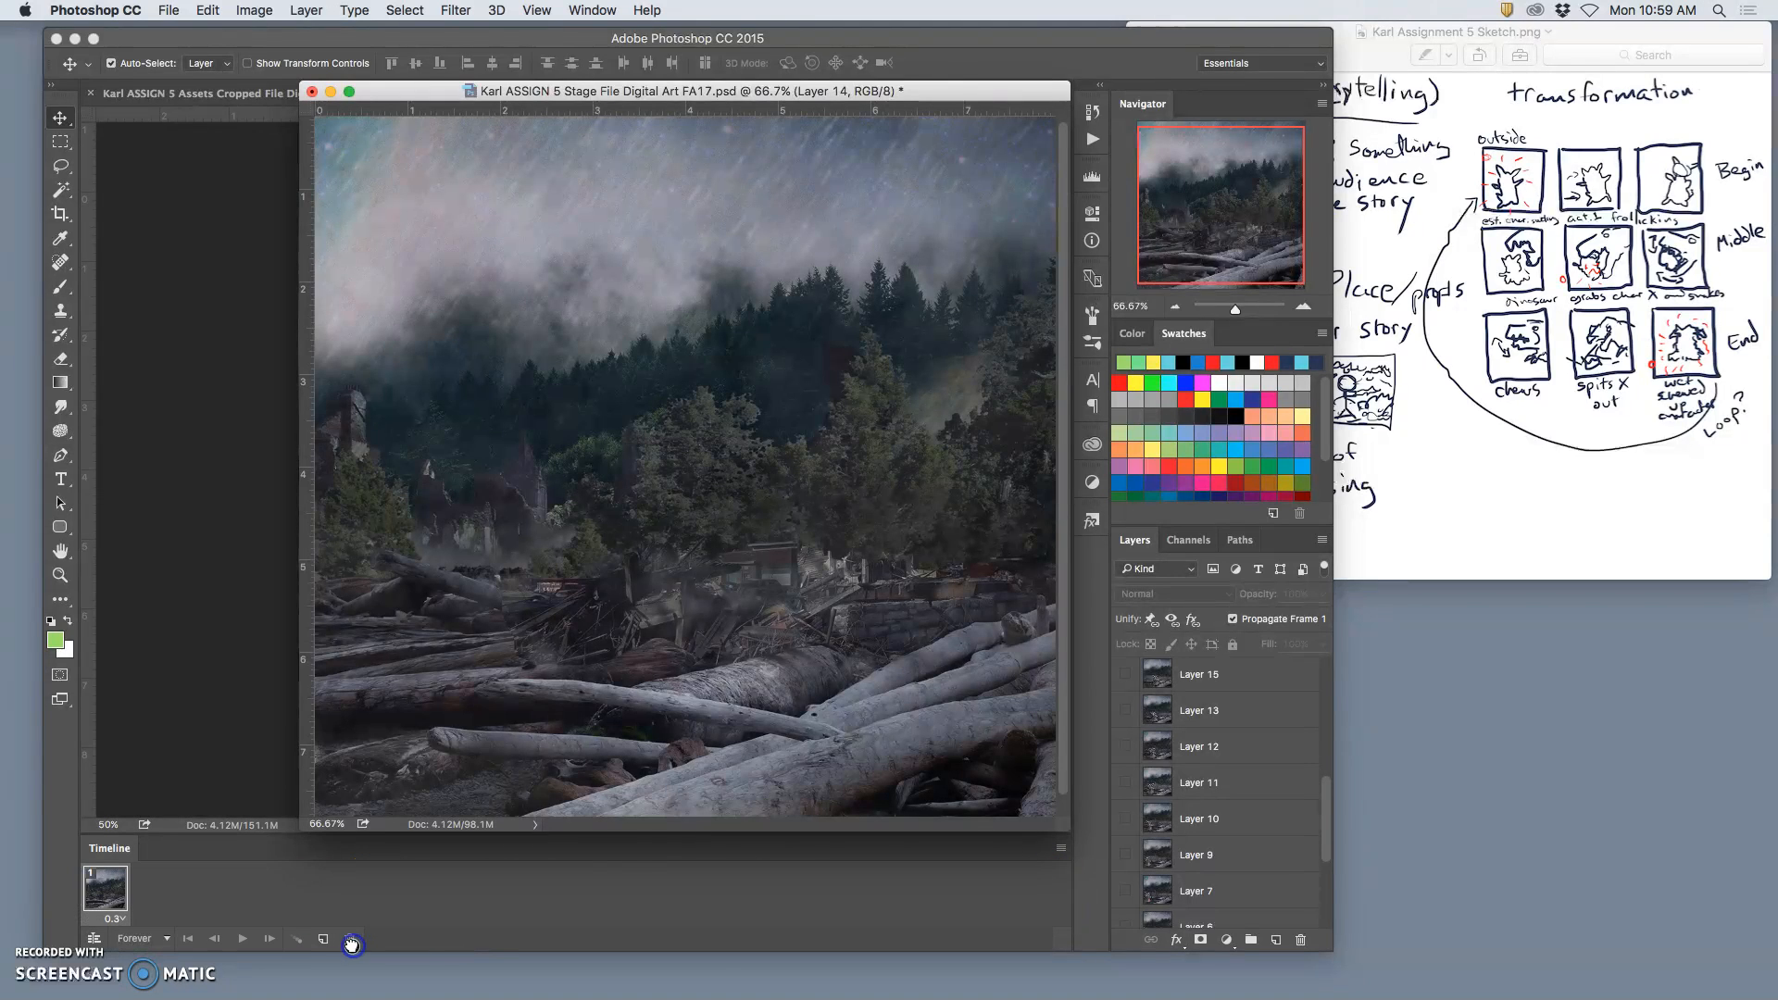
Step: Move Layer 14 between Layer 15 and Layer 13, show it, and shift its image to fill the canvas
scroll(1216, 774, down, 5)
drag(1207, 880, 1211, 711)
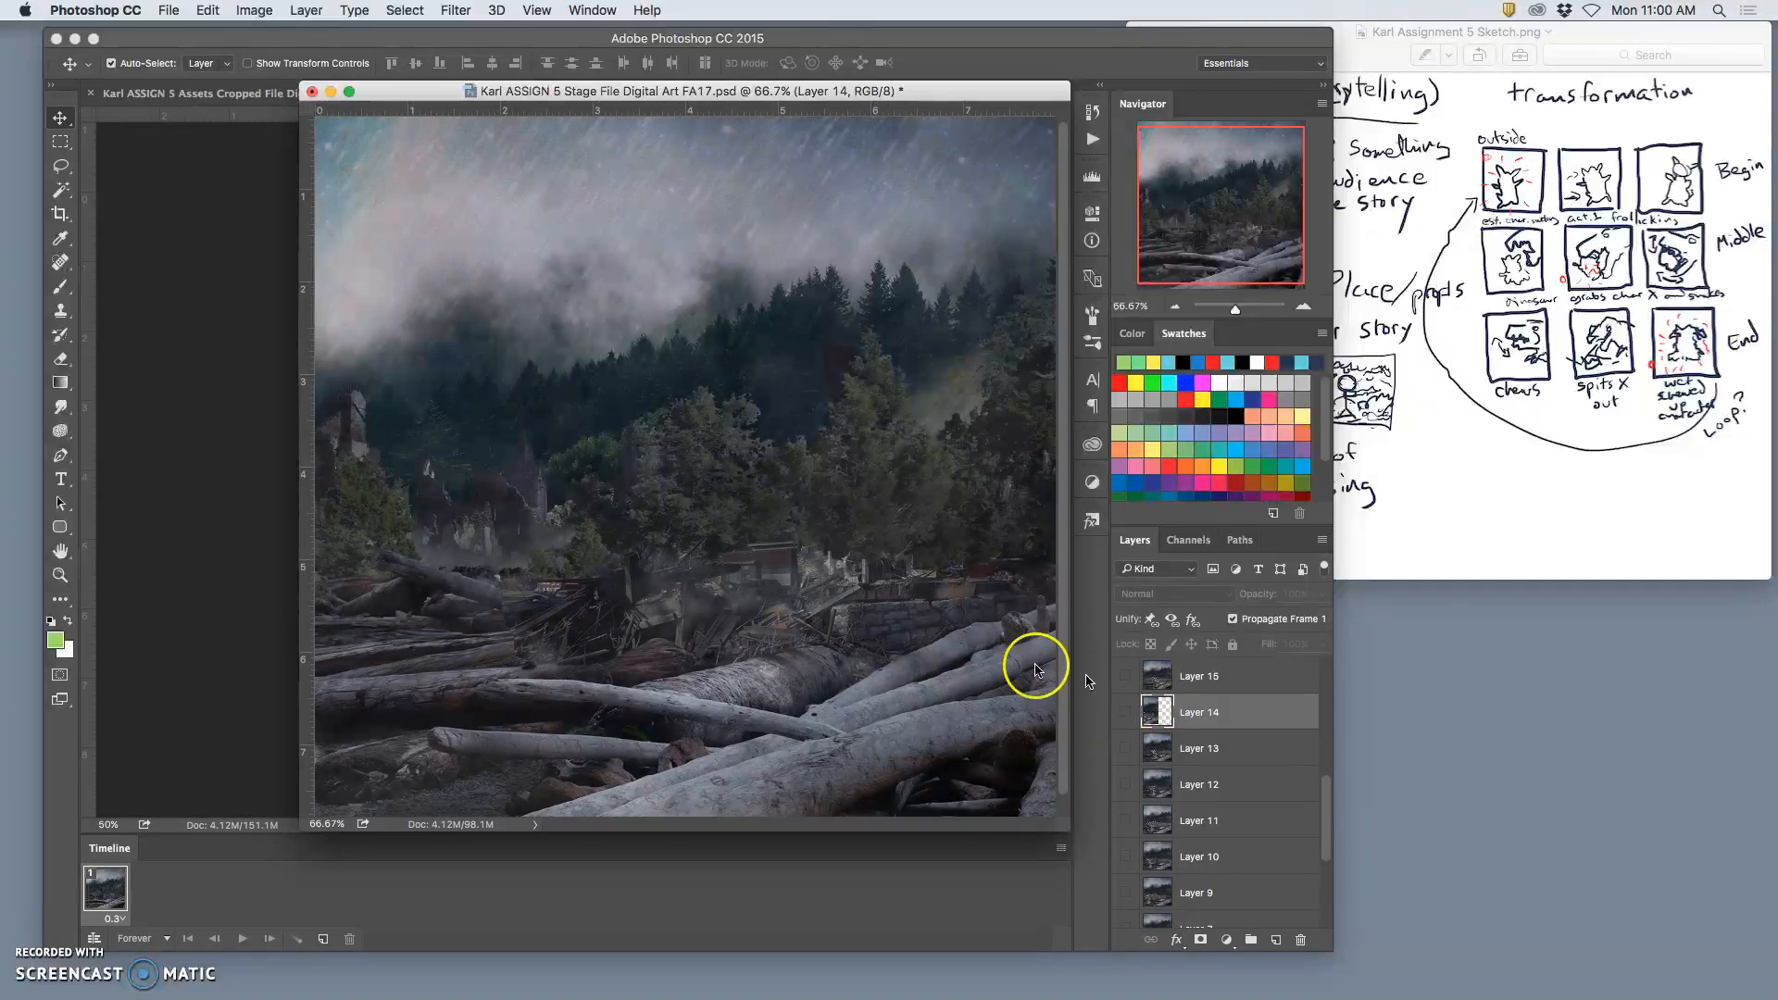
click(1124, 712)
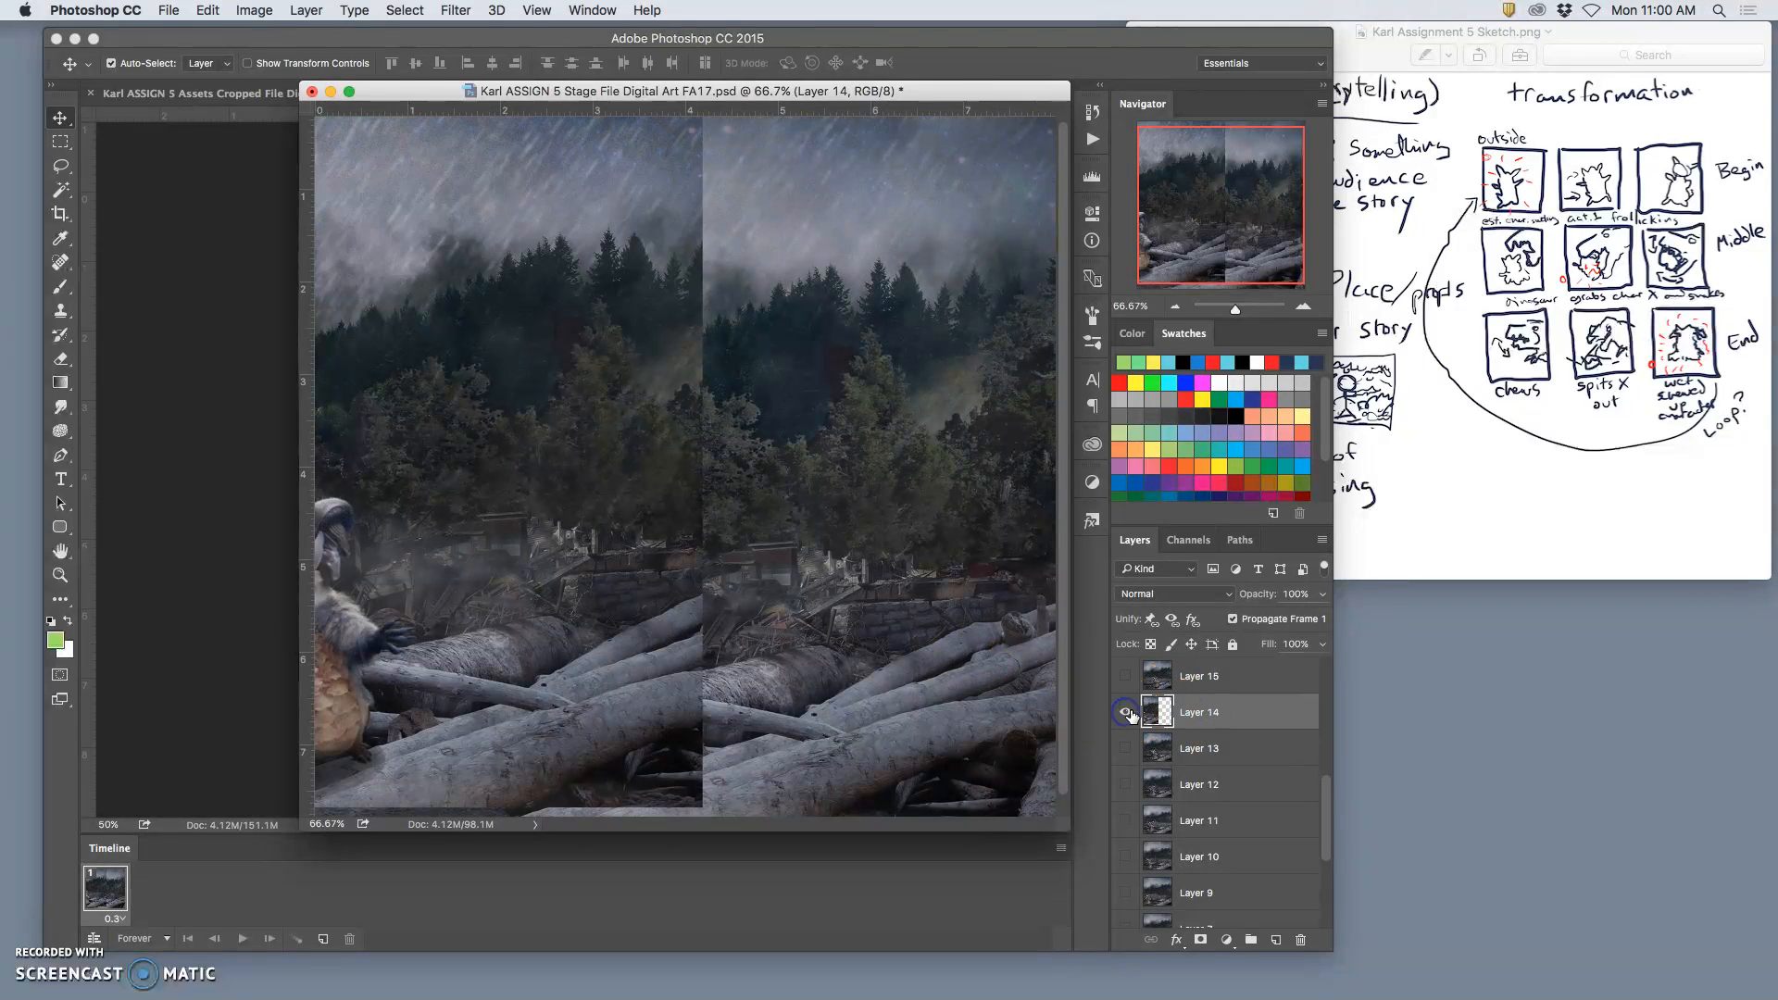
drag(562, 488, 917, 521)
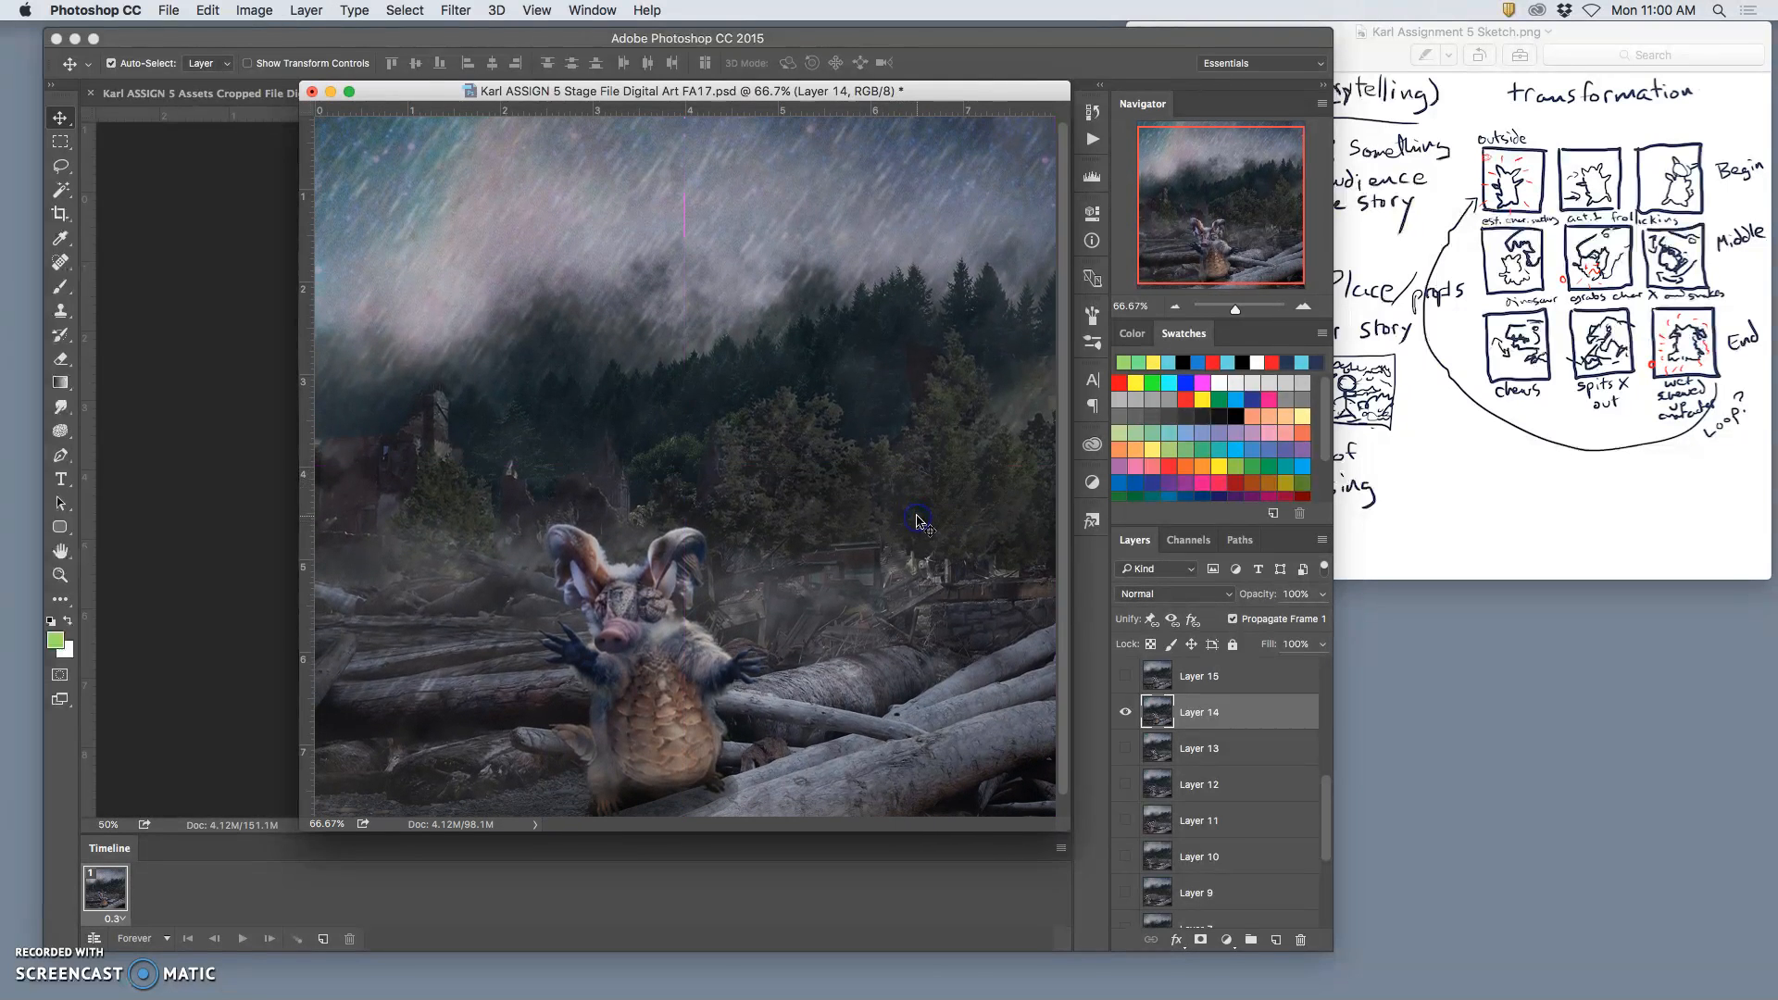
key(super+minus)
drag(880, 684, 1015, 754)
drag(792, 639, 803, 641)
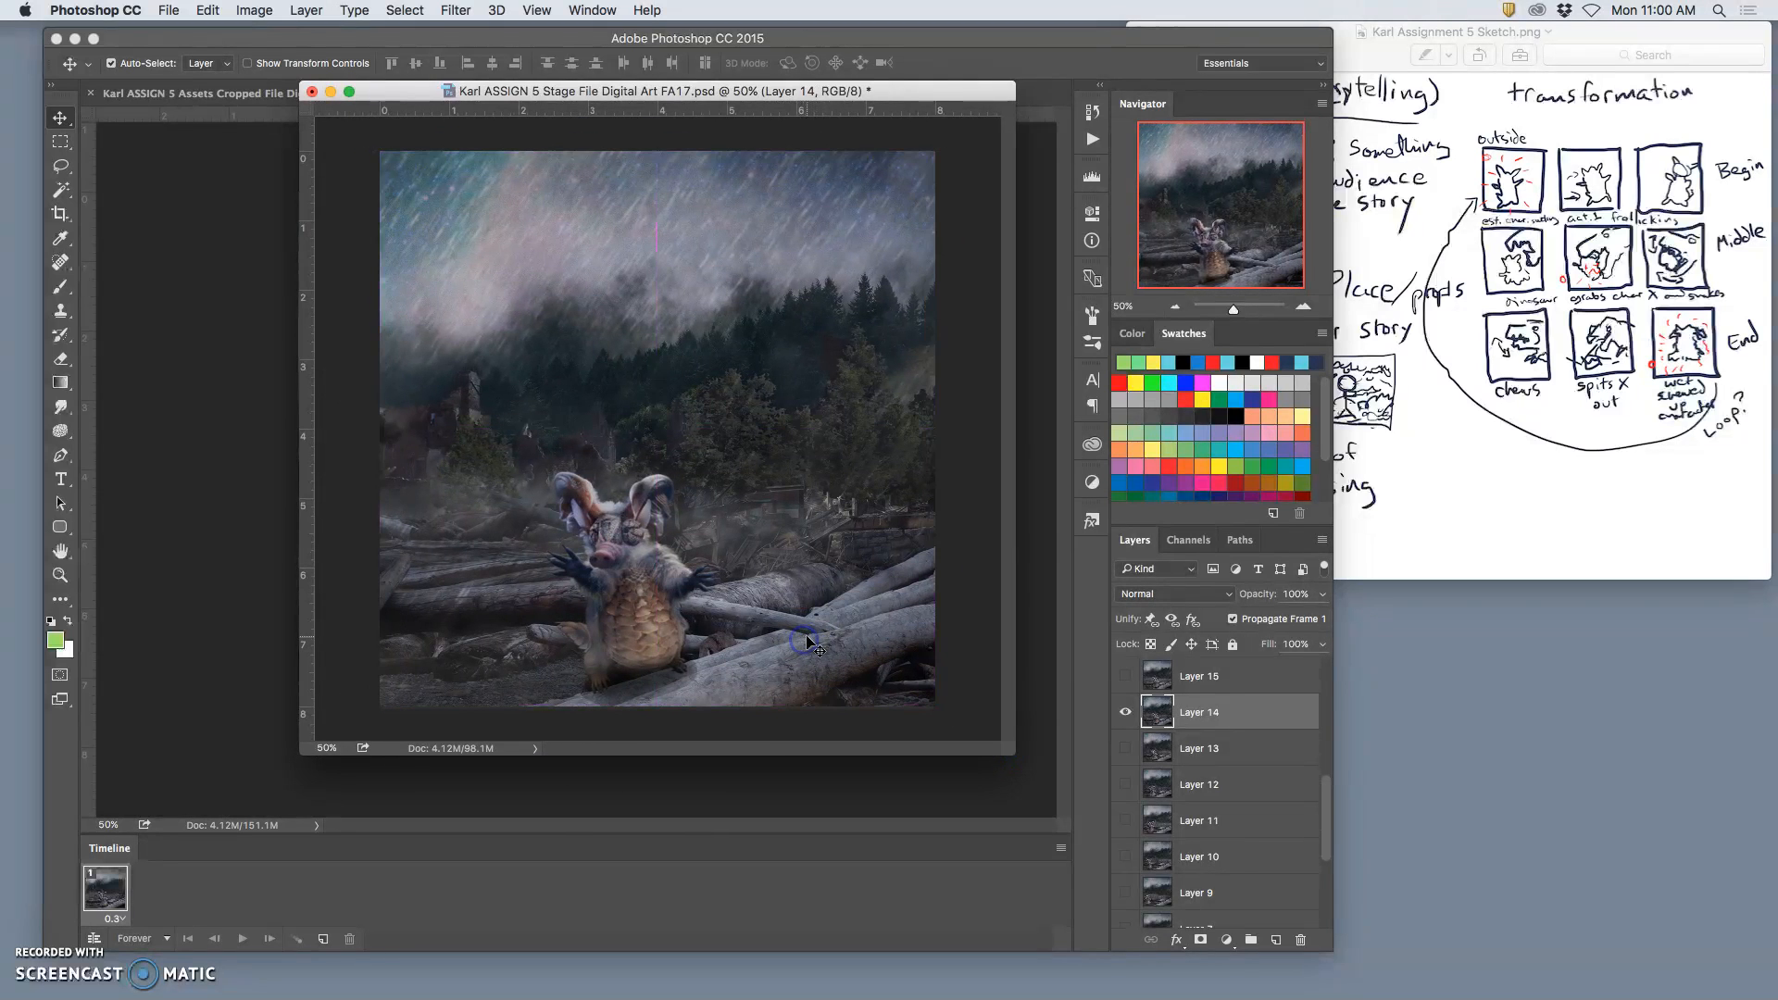
Step: Toggle Layer 14's visibility to check its image, leave it hidden, and save the Stage file
click(1126, 714)
click(1126, 714)
click(1125, 712)
scroll(1177, 759, down, 5)
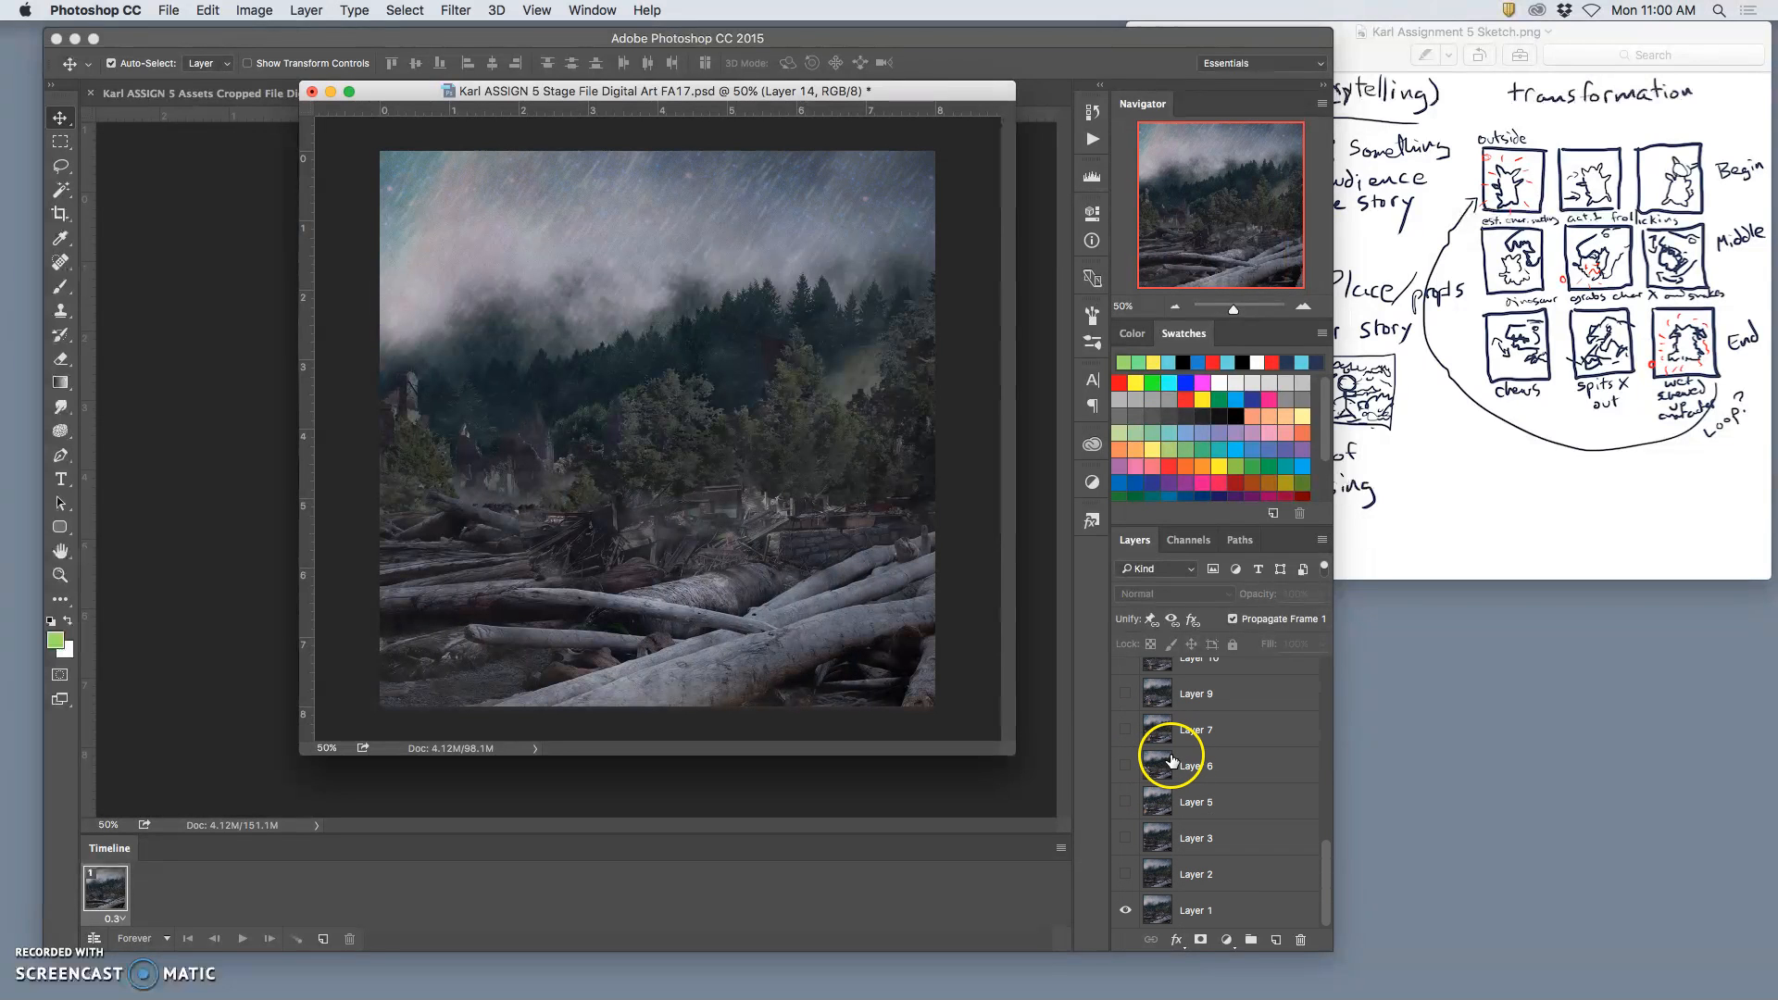
key(super+s)
Step: Make animation frames from all the layers of the Stage file
scroll(1166, 750, up, 10)
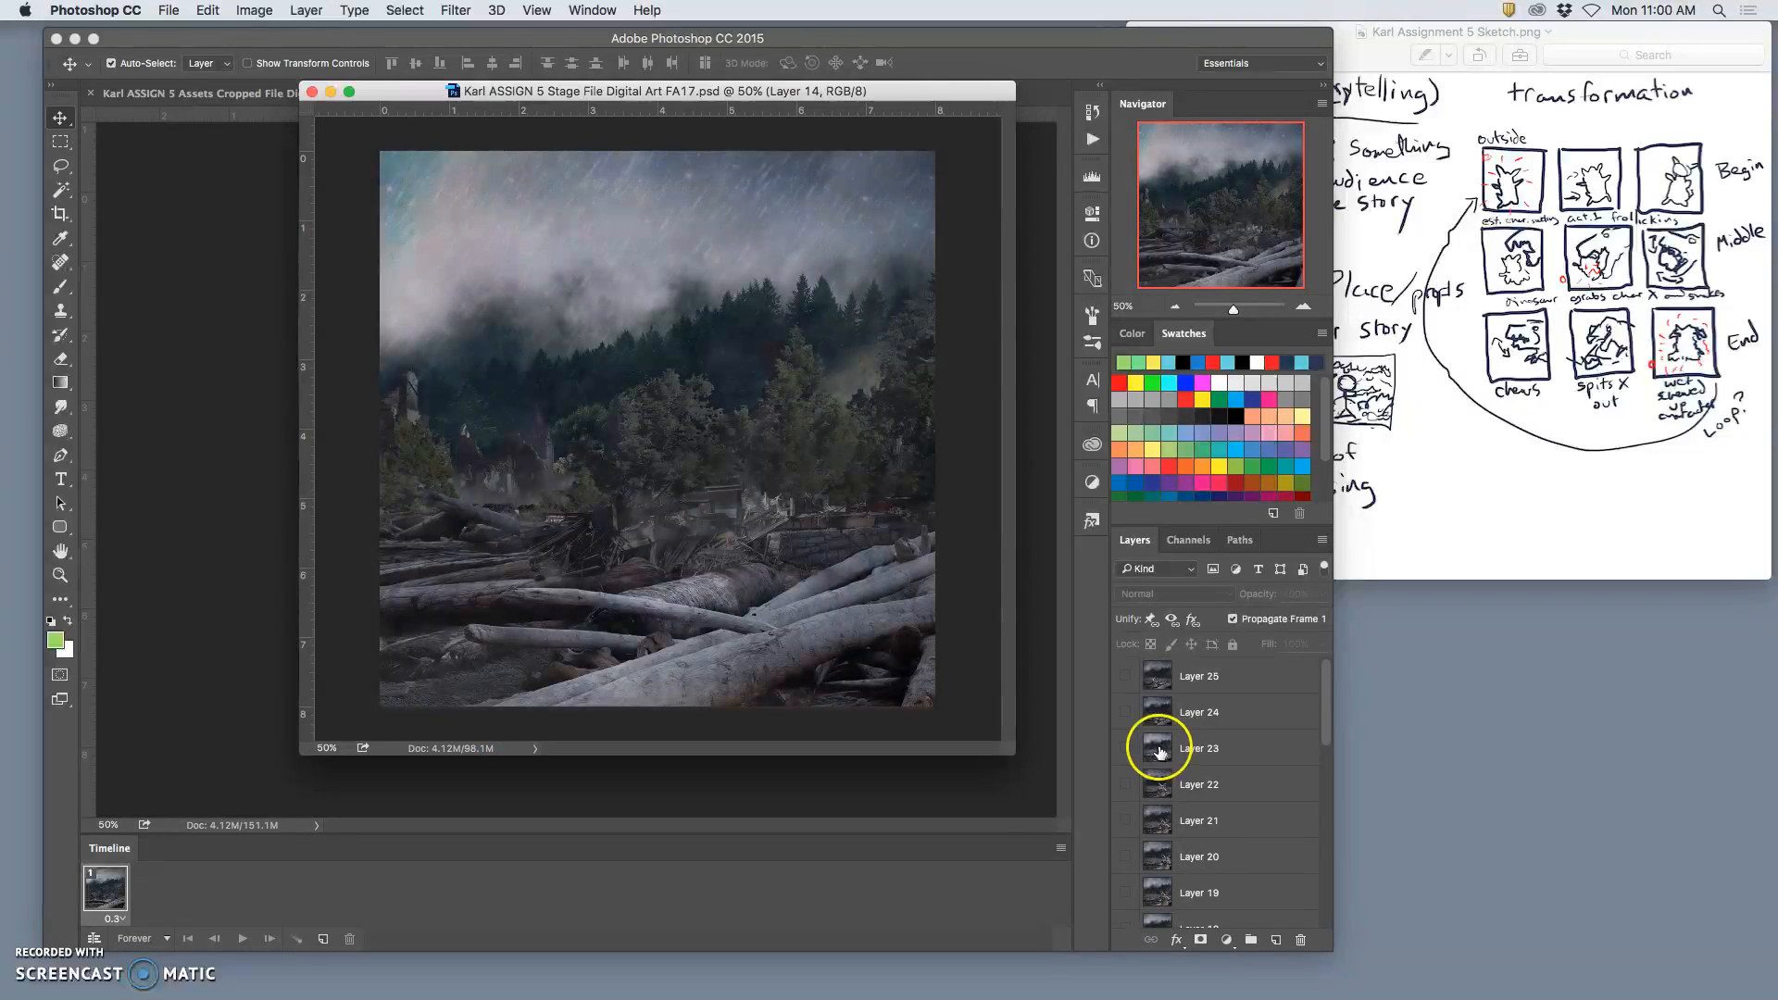
click(1061, 848)
click(1095, 793)
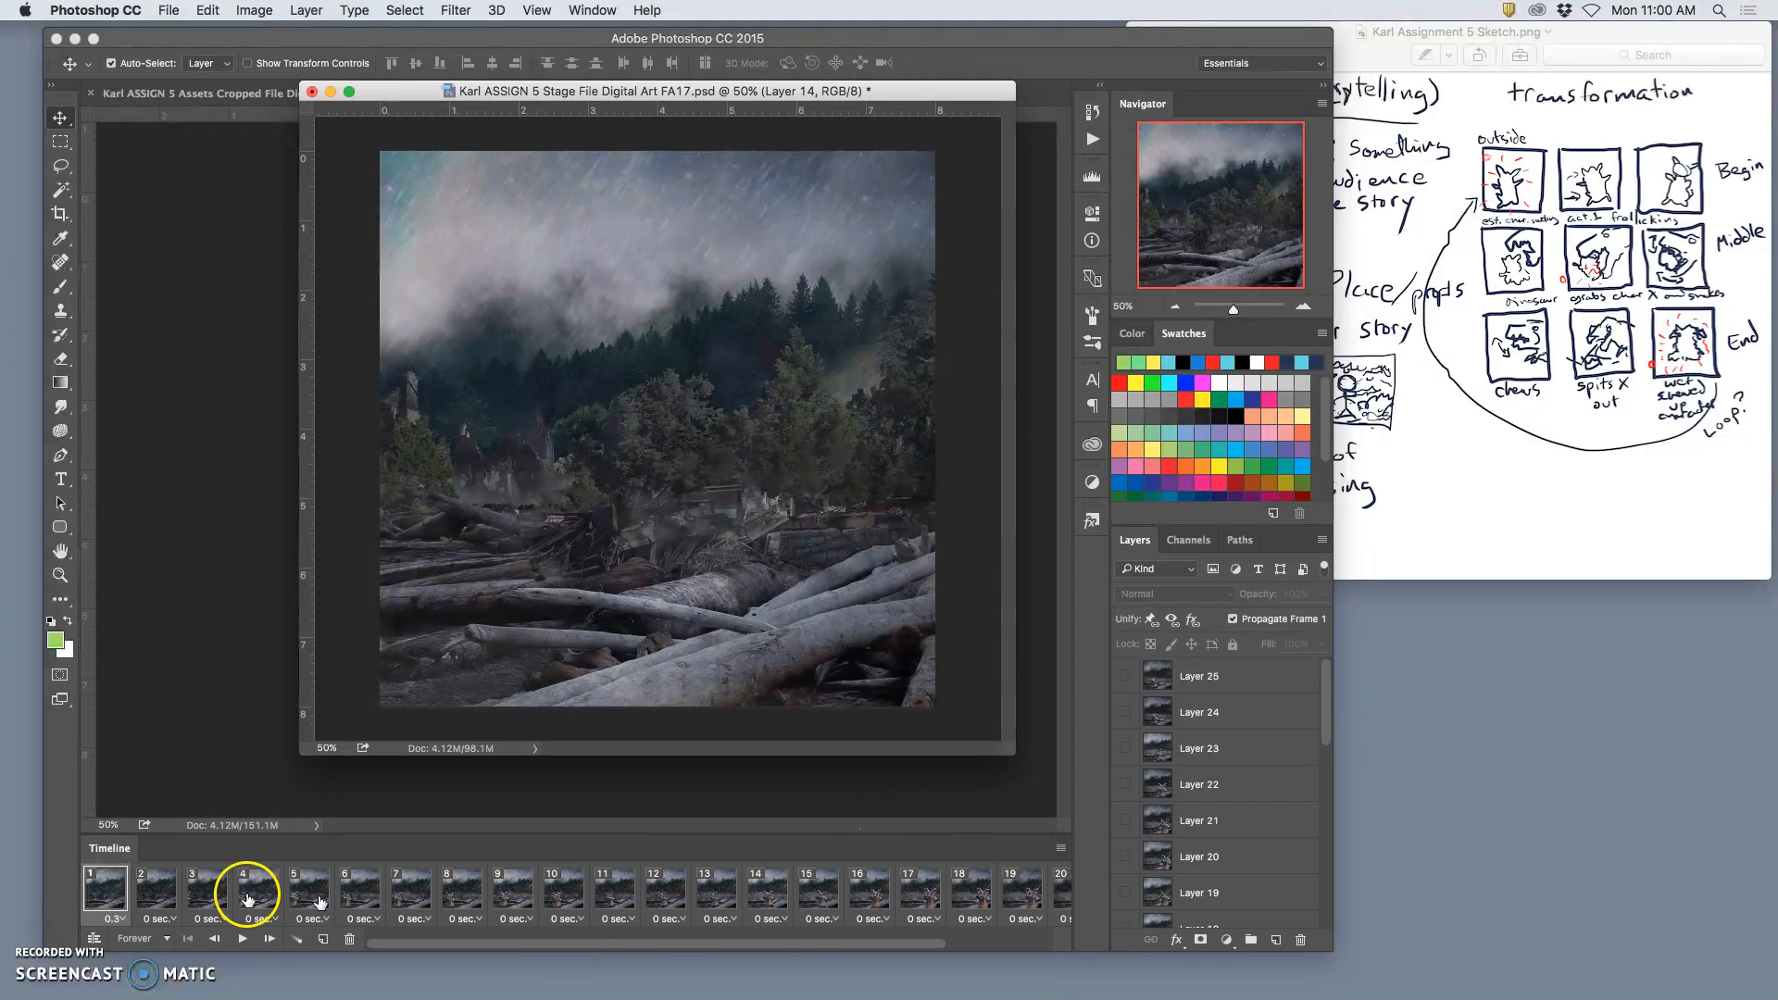
Step: Set the delay of all frames through frame 23 to 0.3 seconds, then play the animation and stop it
scroll(915, 896, right, 5)
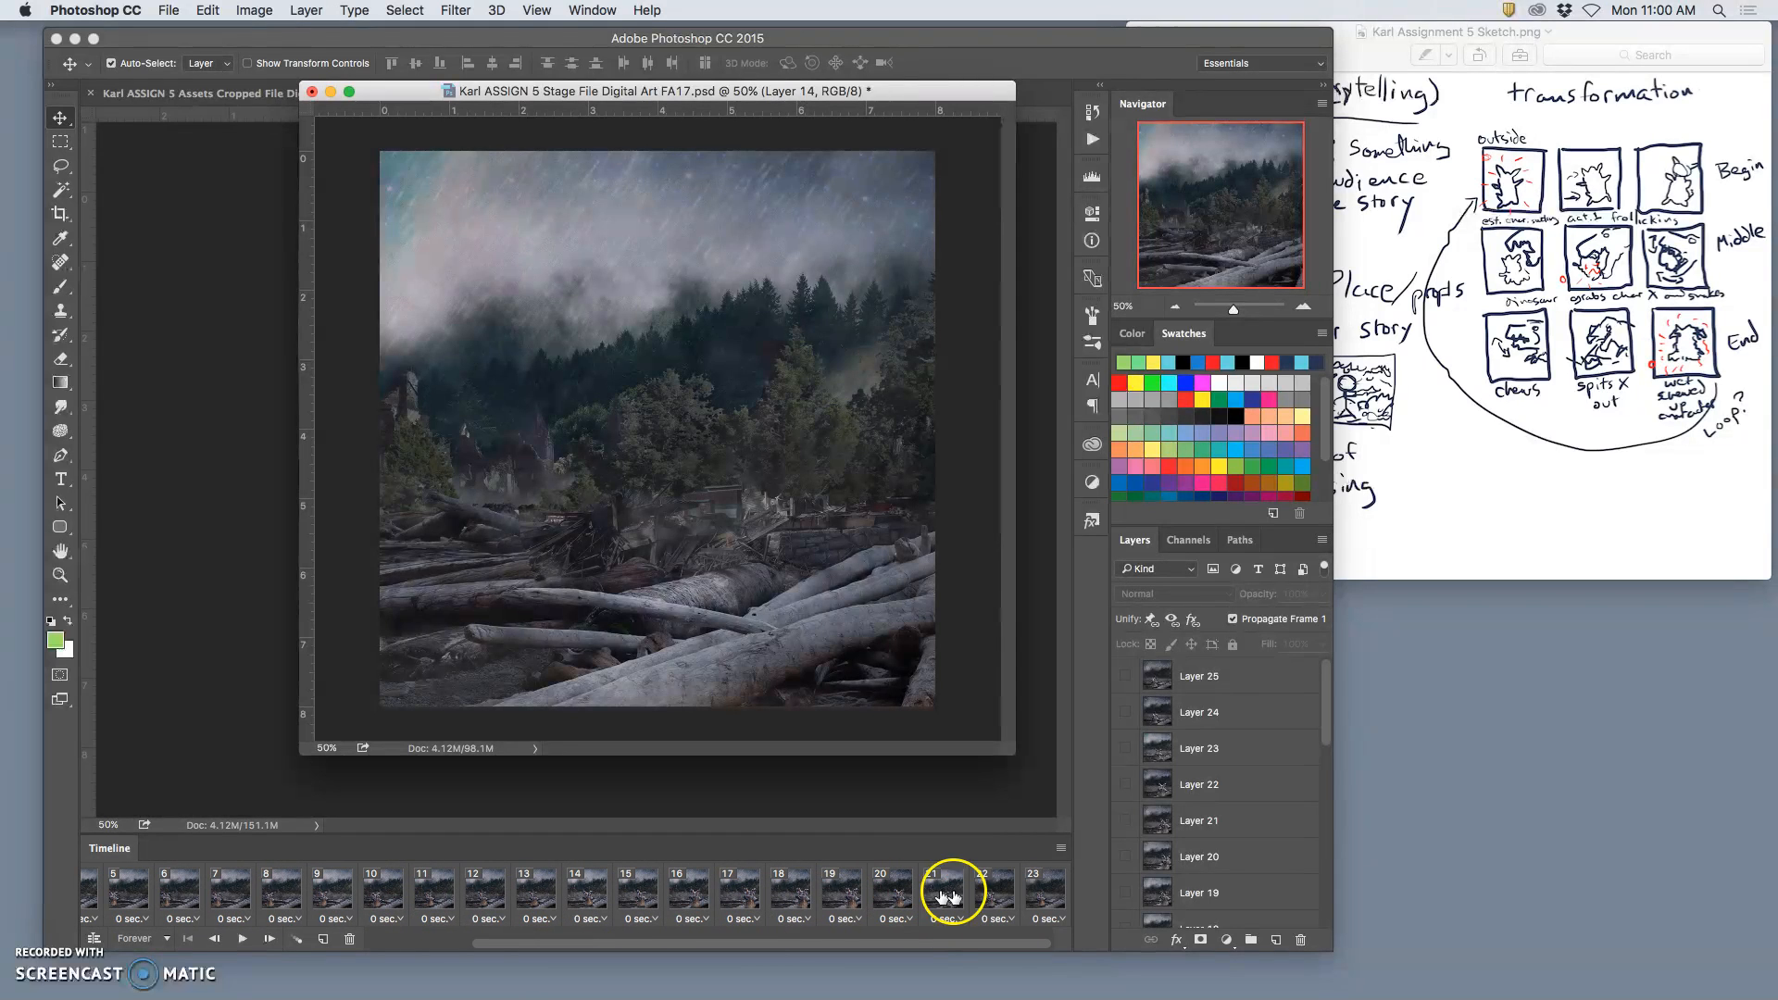
shift+click(1038, 894)
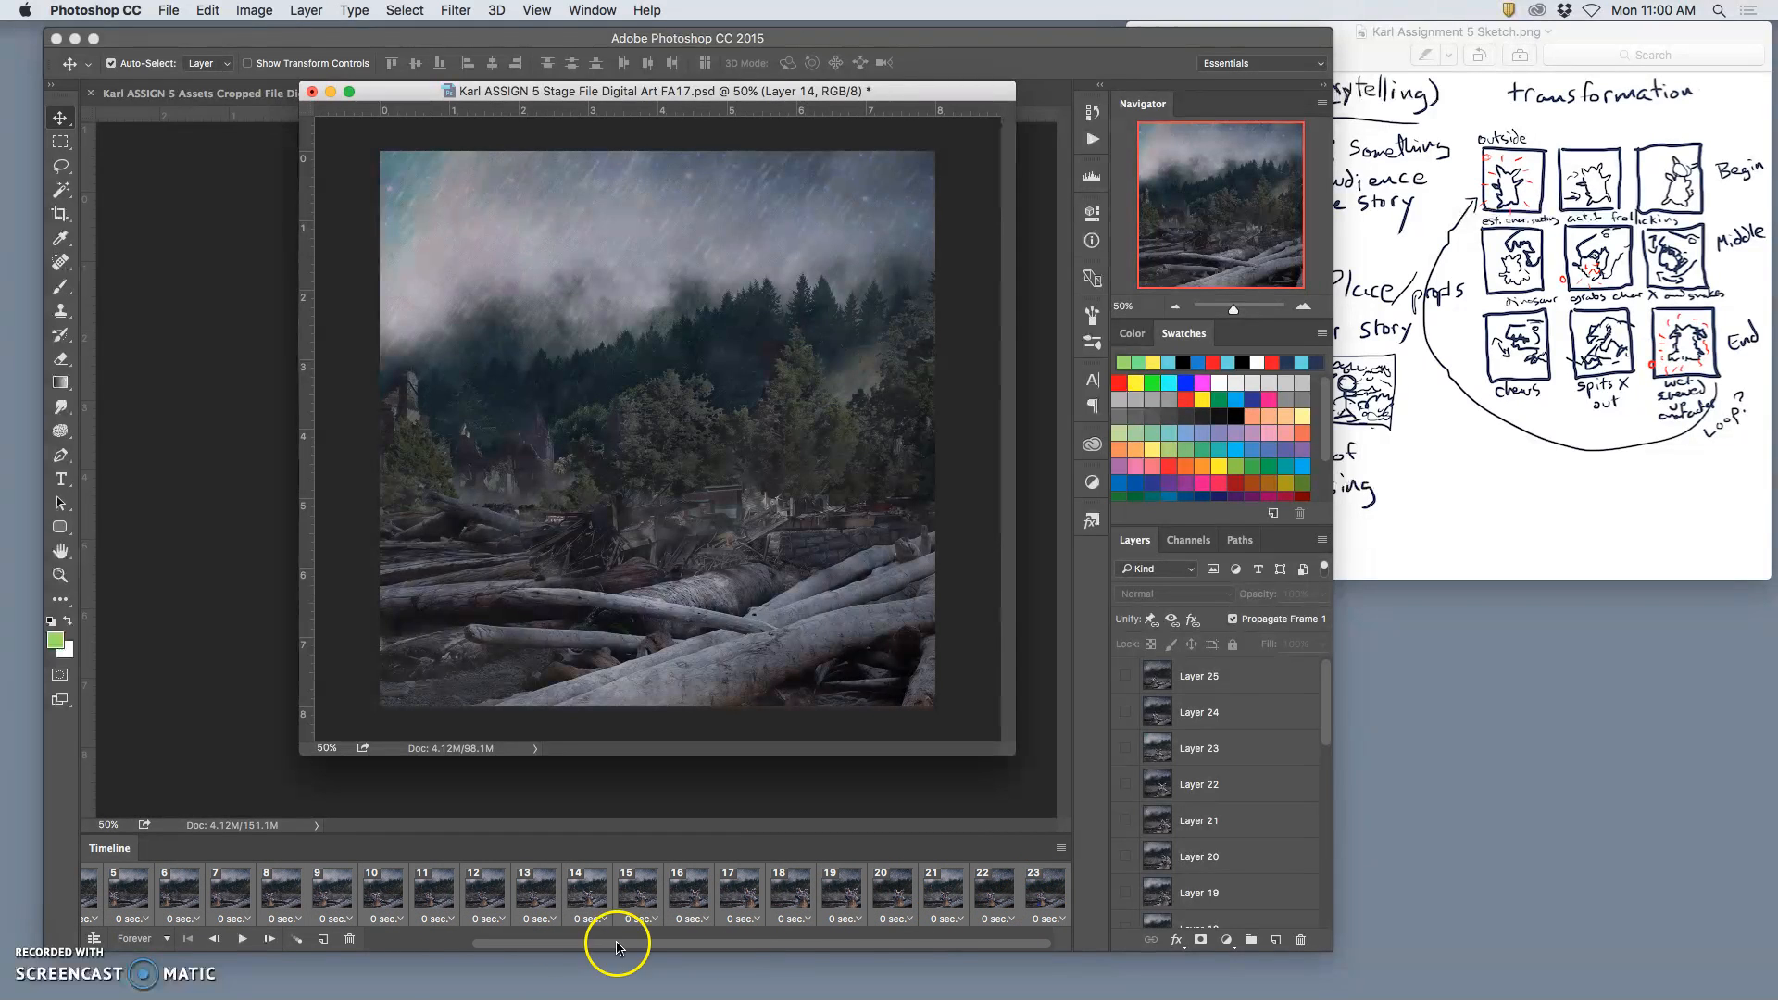
click(1049, 918)
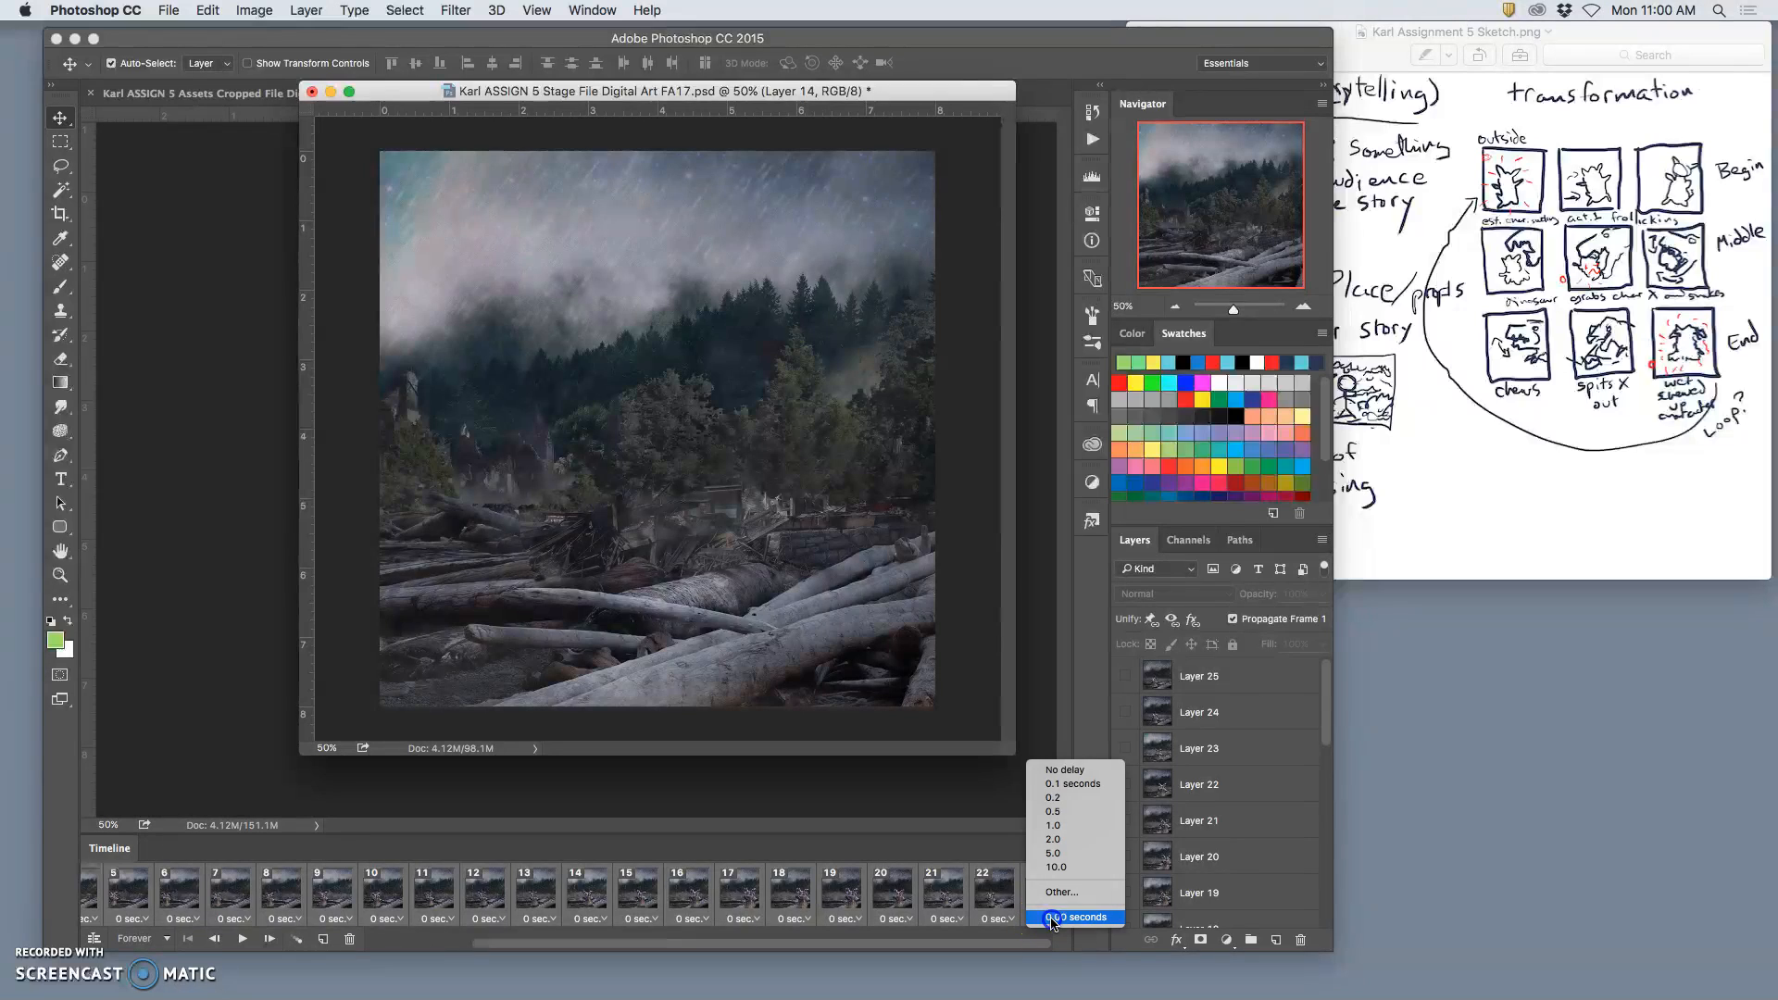
click(1062, 892)
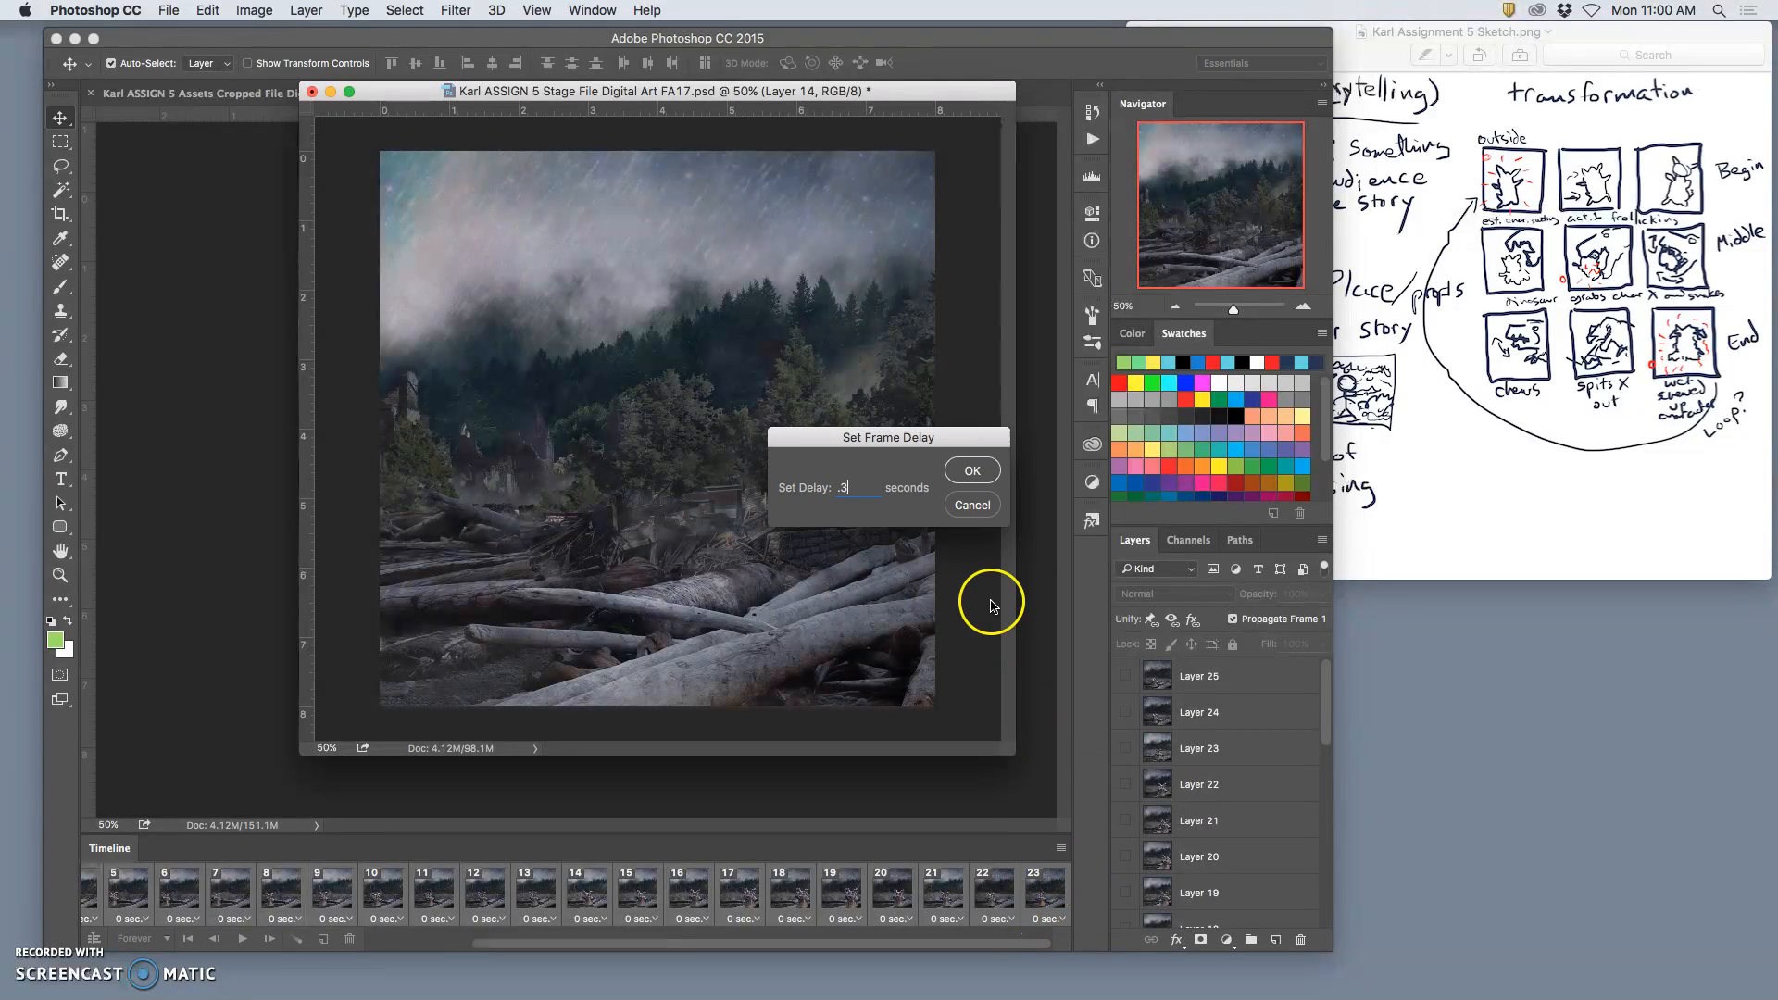
click(972, 474)
click(239, 941)
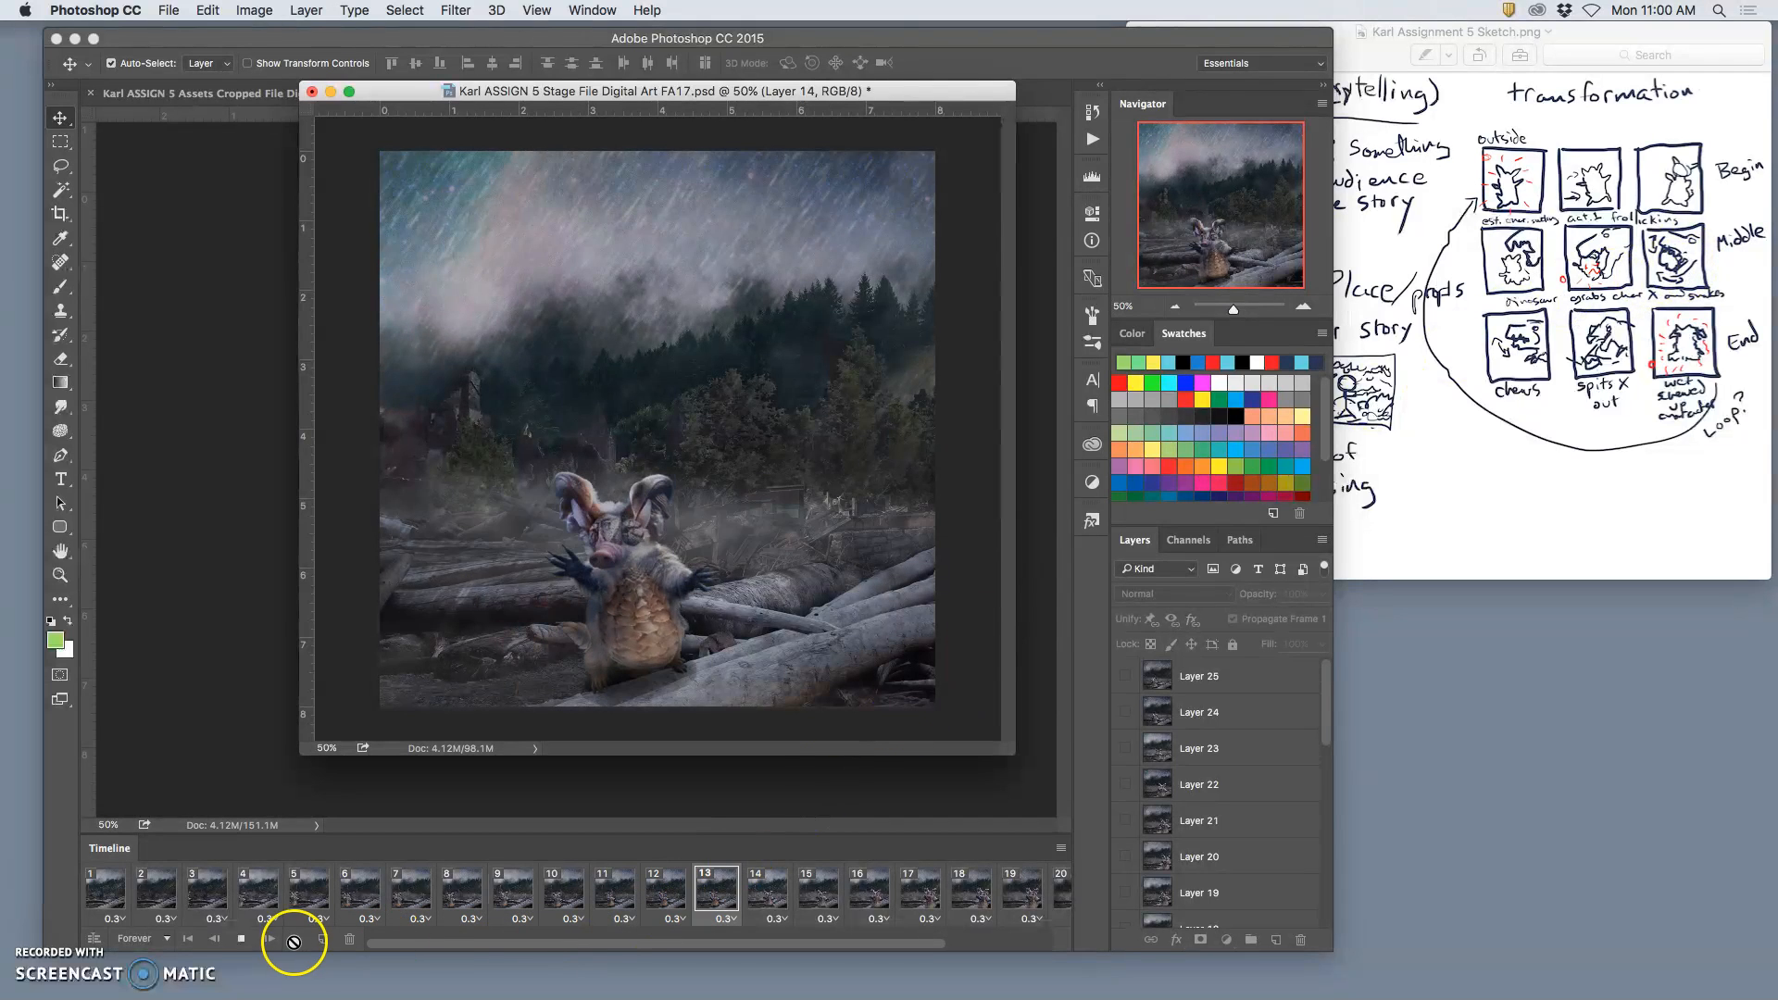
click(243, 939)
Step: Select all the newly made frames, 1 through 23, and delete them from the timeline
click(94, 870)
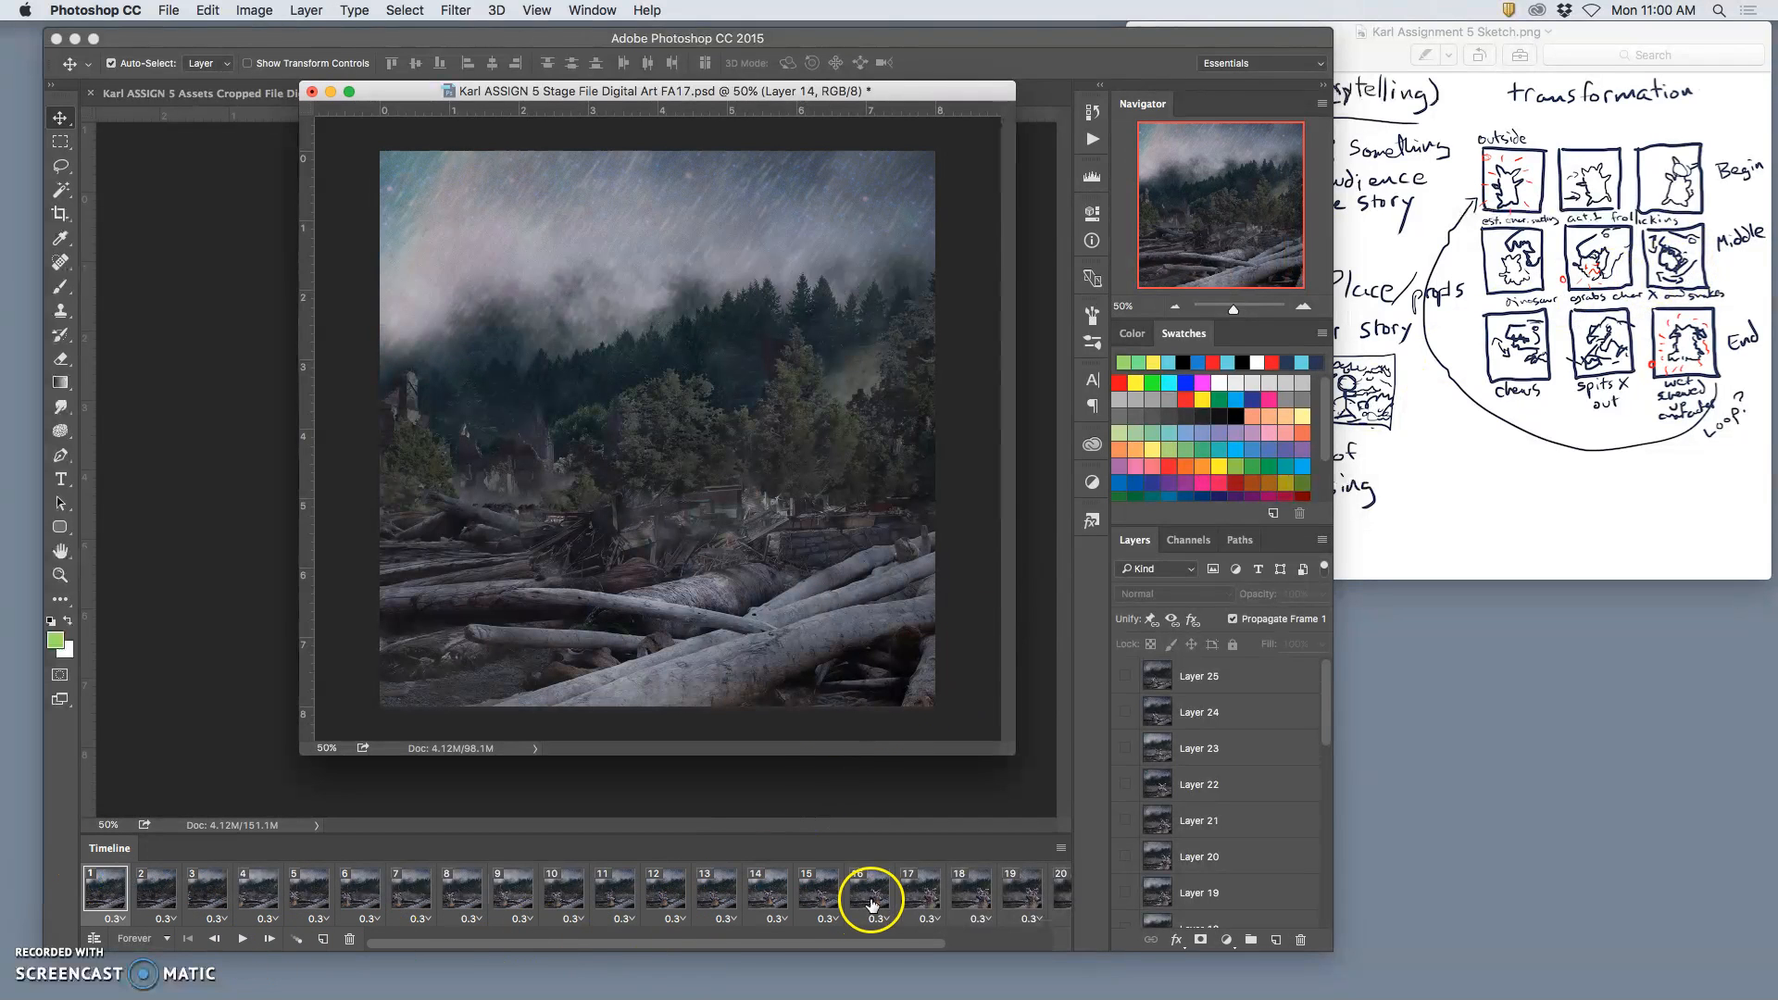
scroll(871, 905, right, 5)
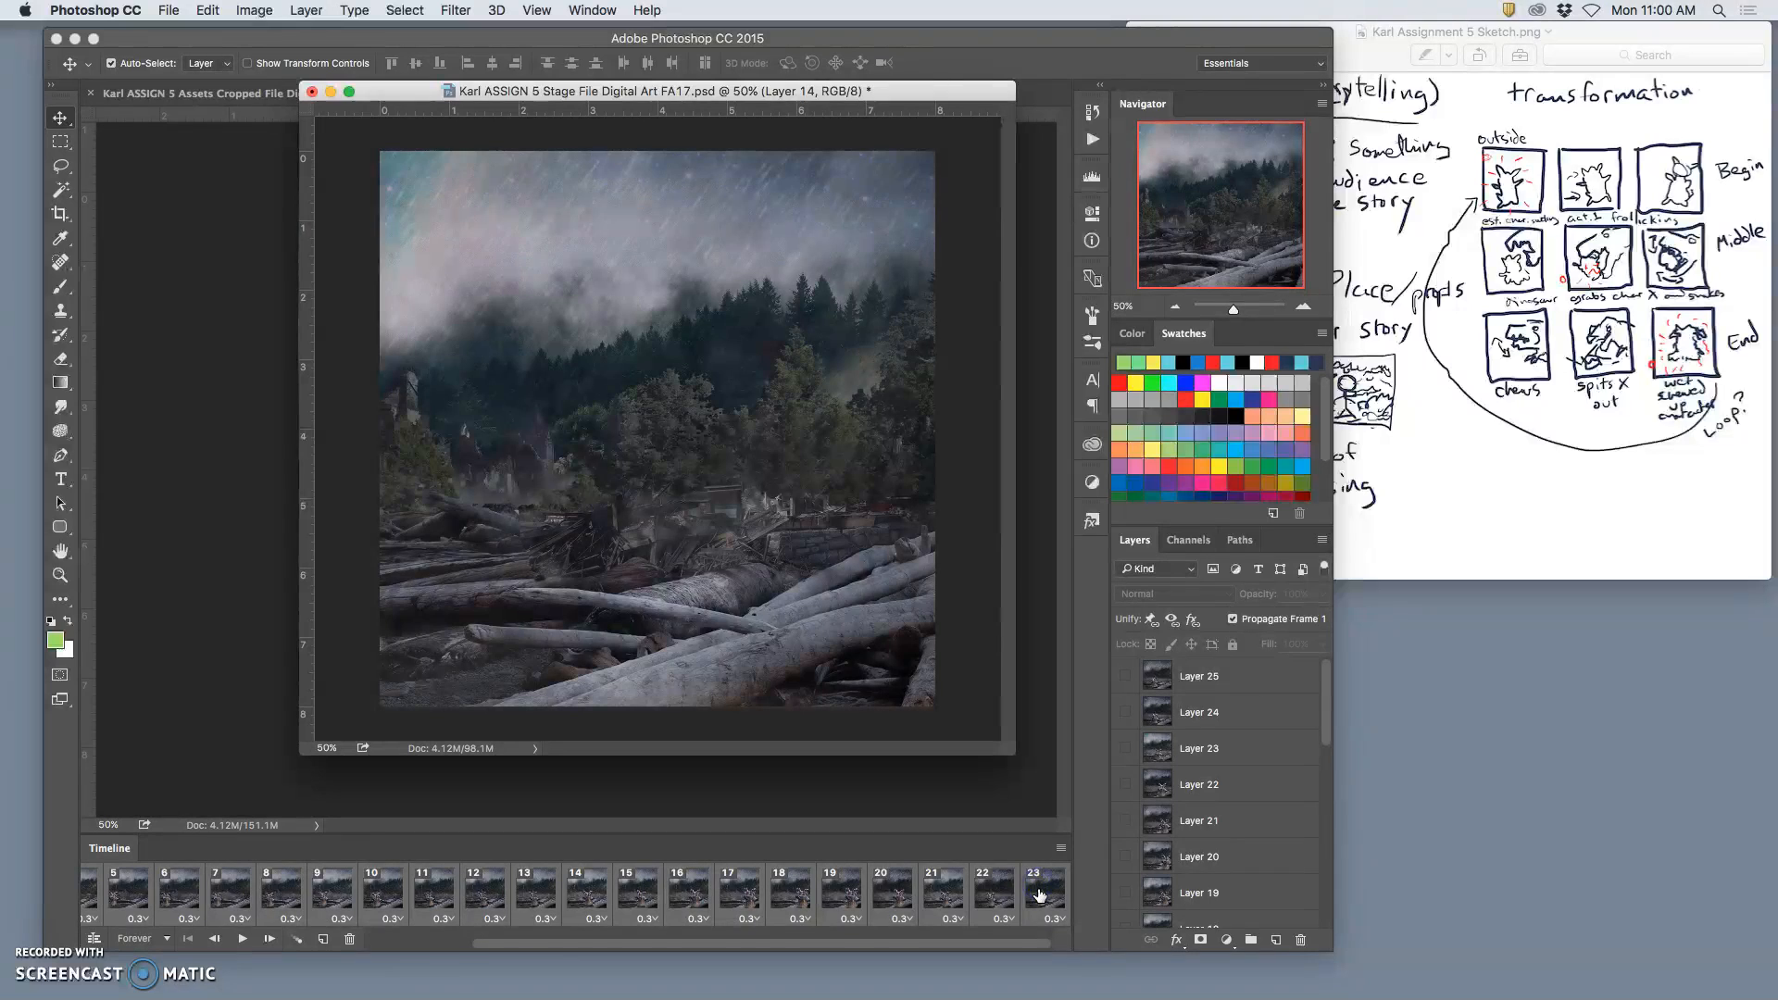
click(349, 939)
Step: Reduce the Stage file's view to 33.33% and move its window clear of the Assets Cropped file
click(681, 165)
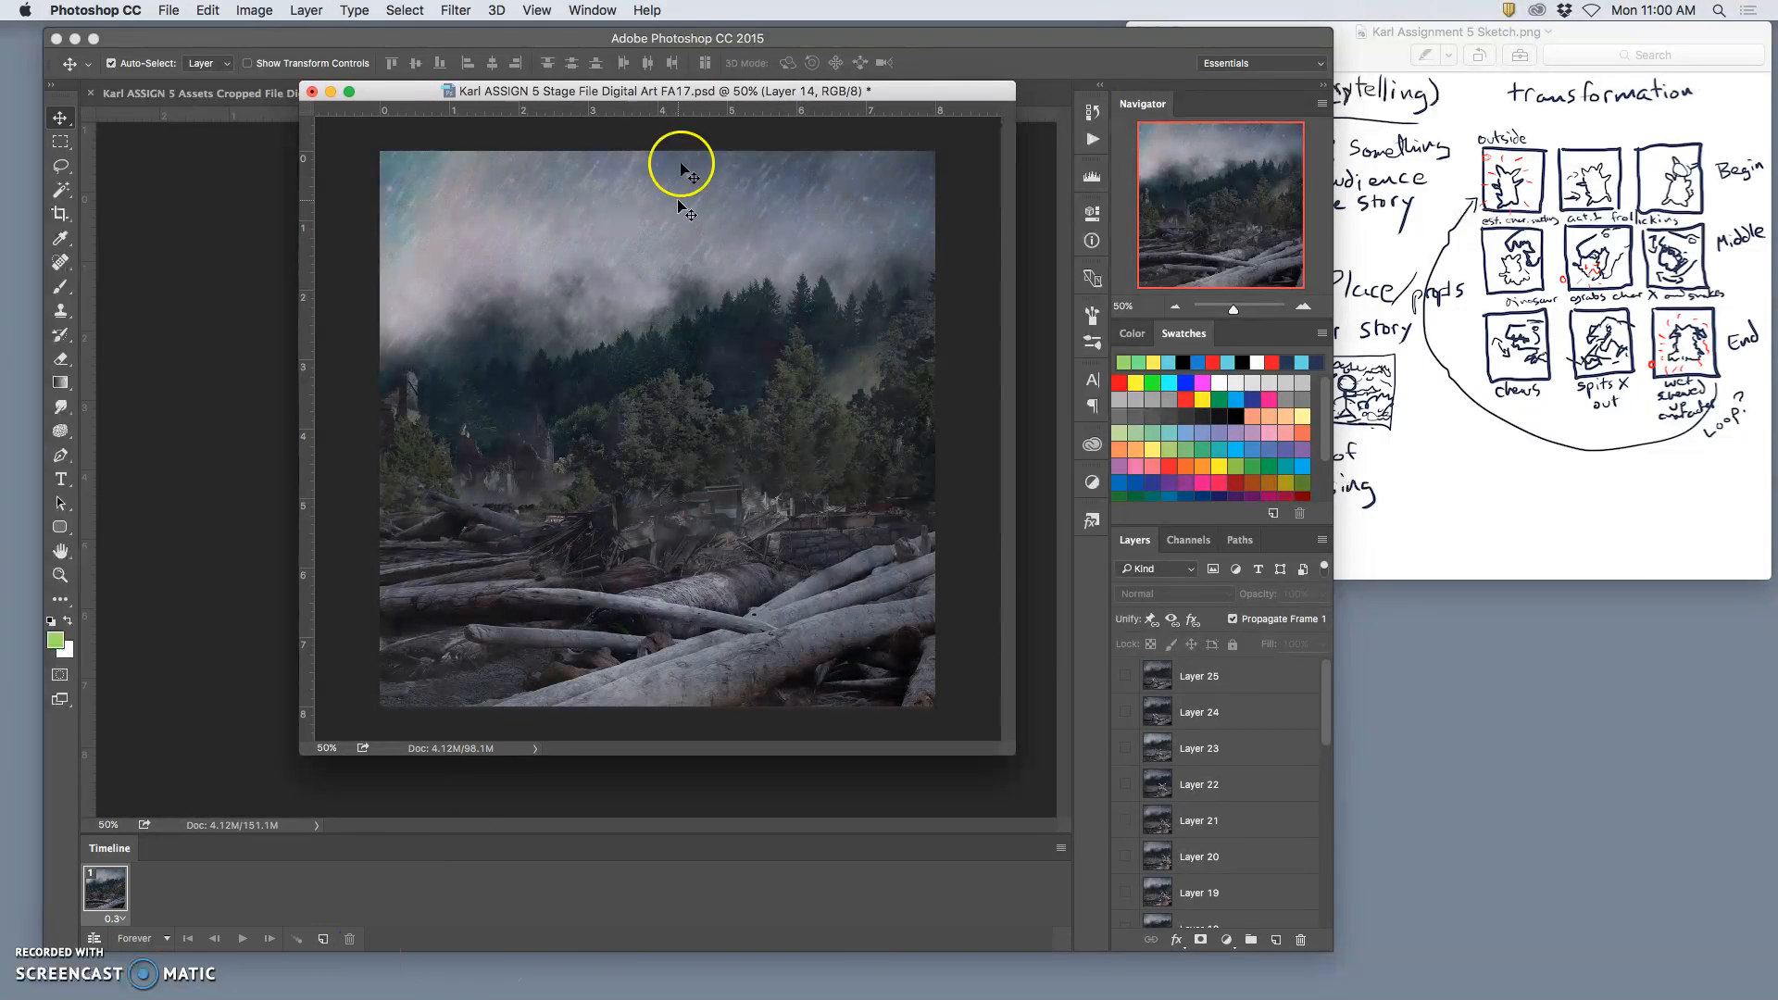
key(super+minus)
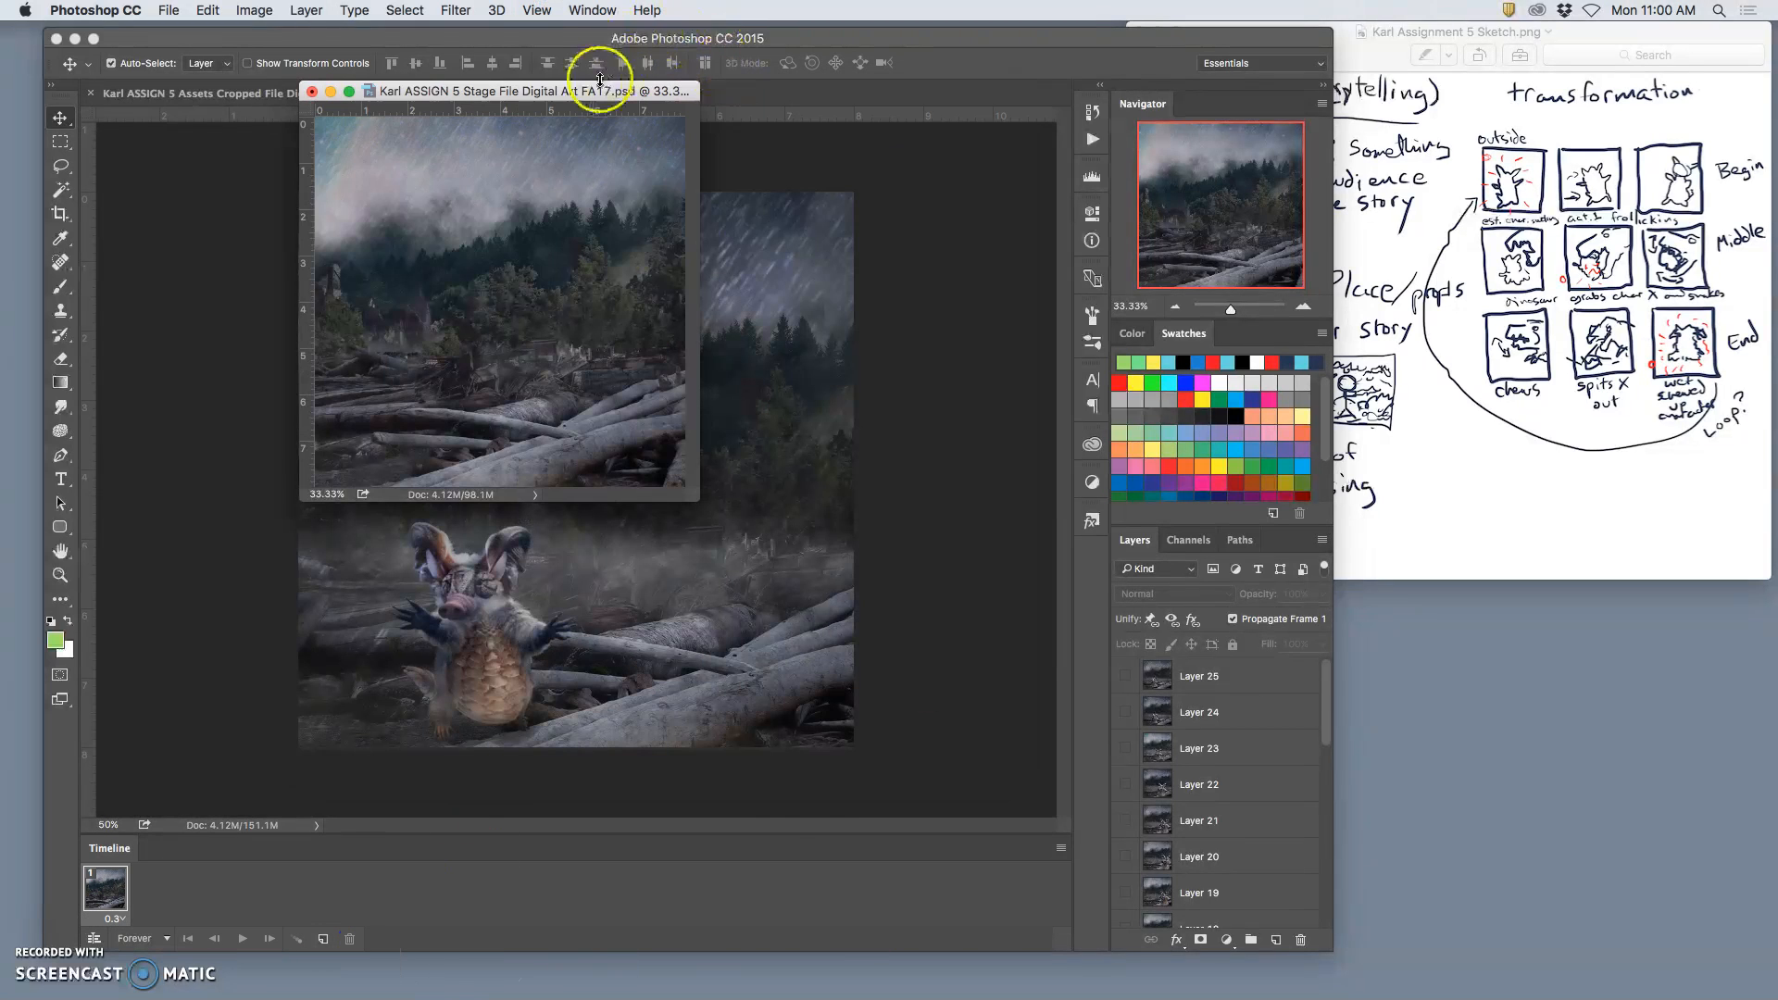
drag(591, 93, 1605, 570)
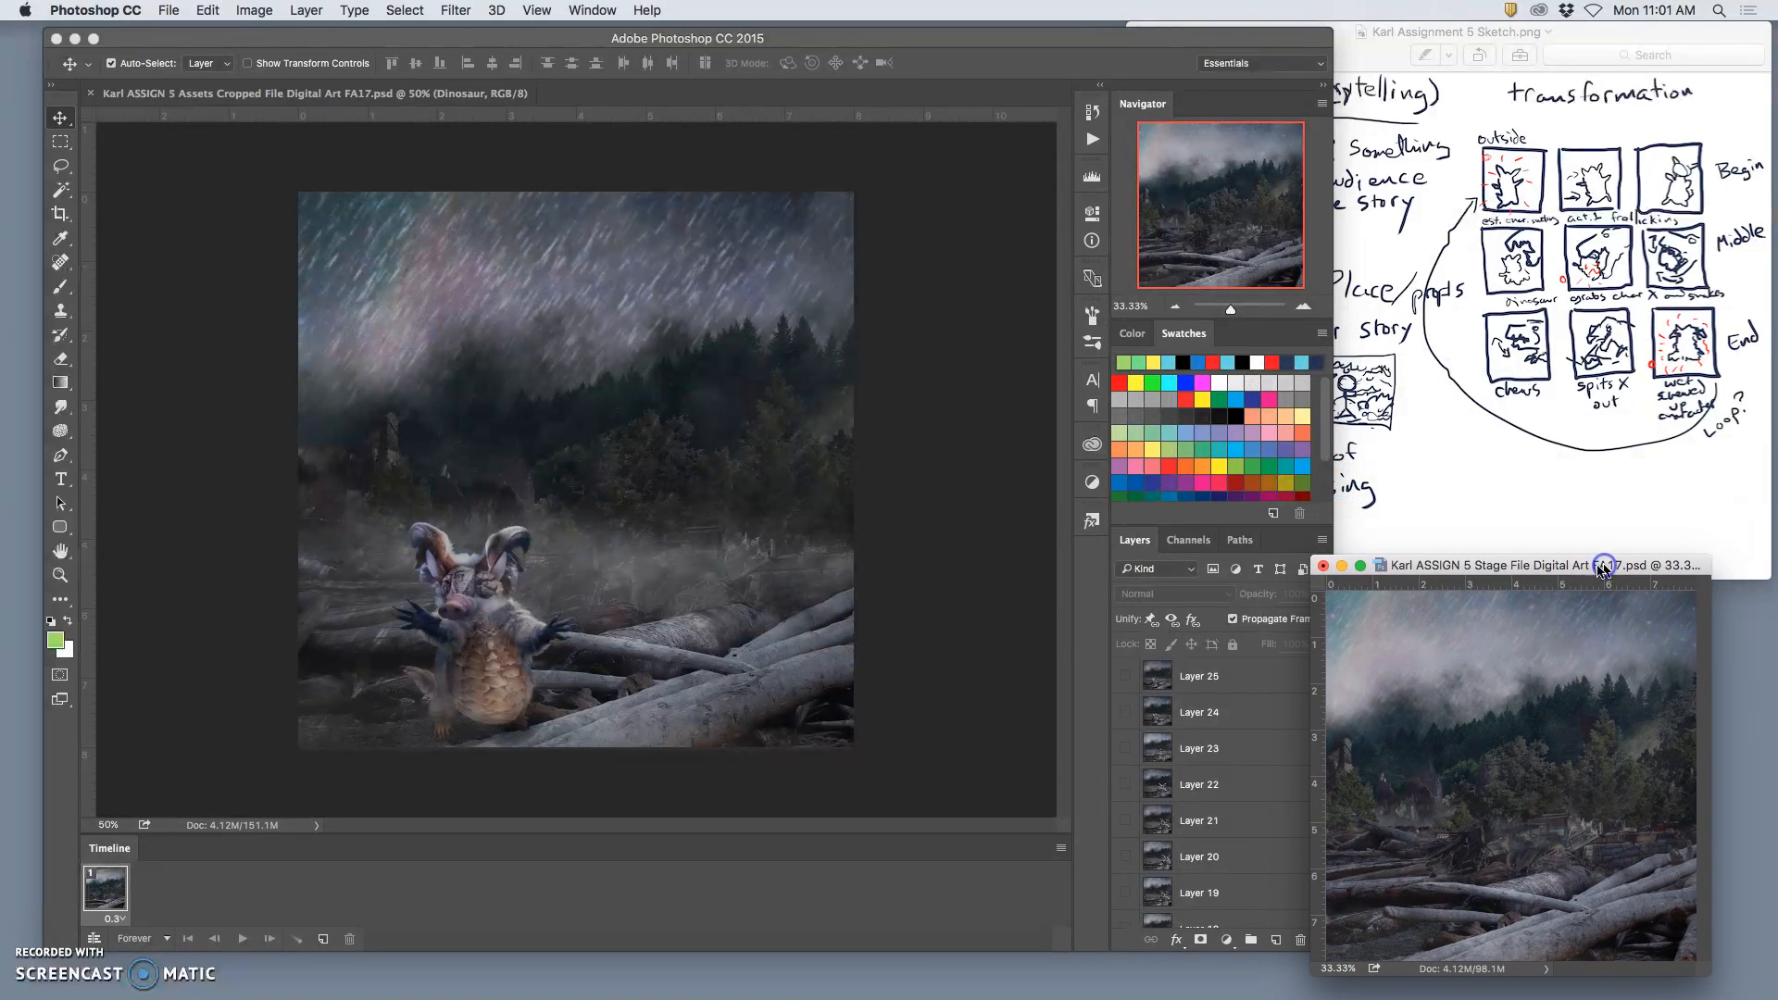
Step: Switch to the Assignment 5 folder in Finder and open its Animation Assets folder
mouse_move(894, 998)
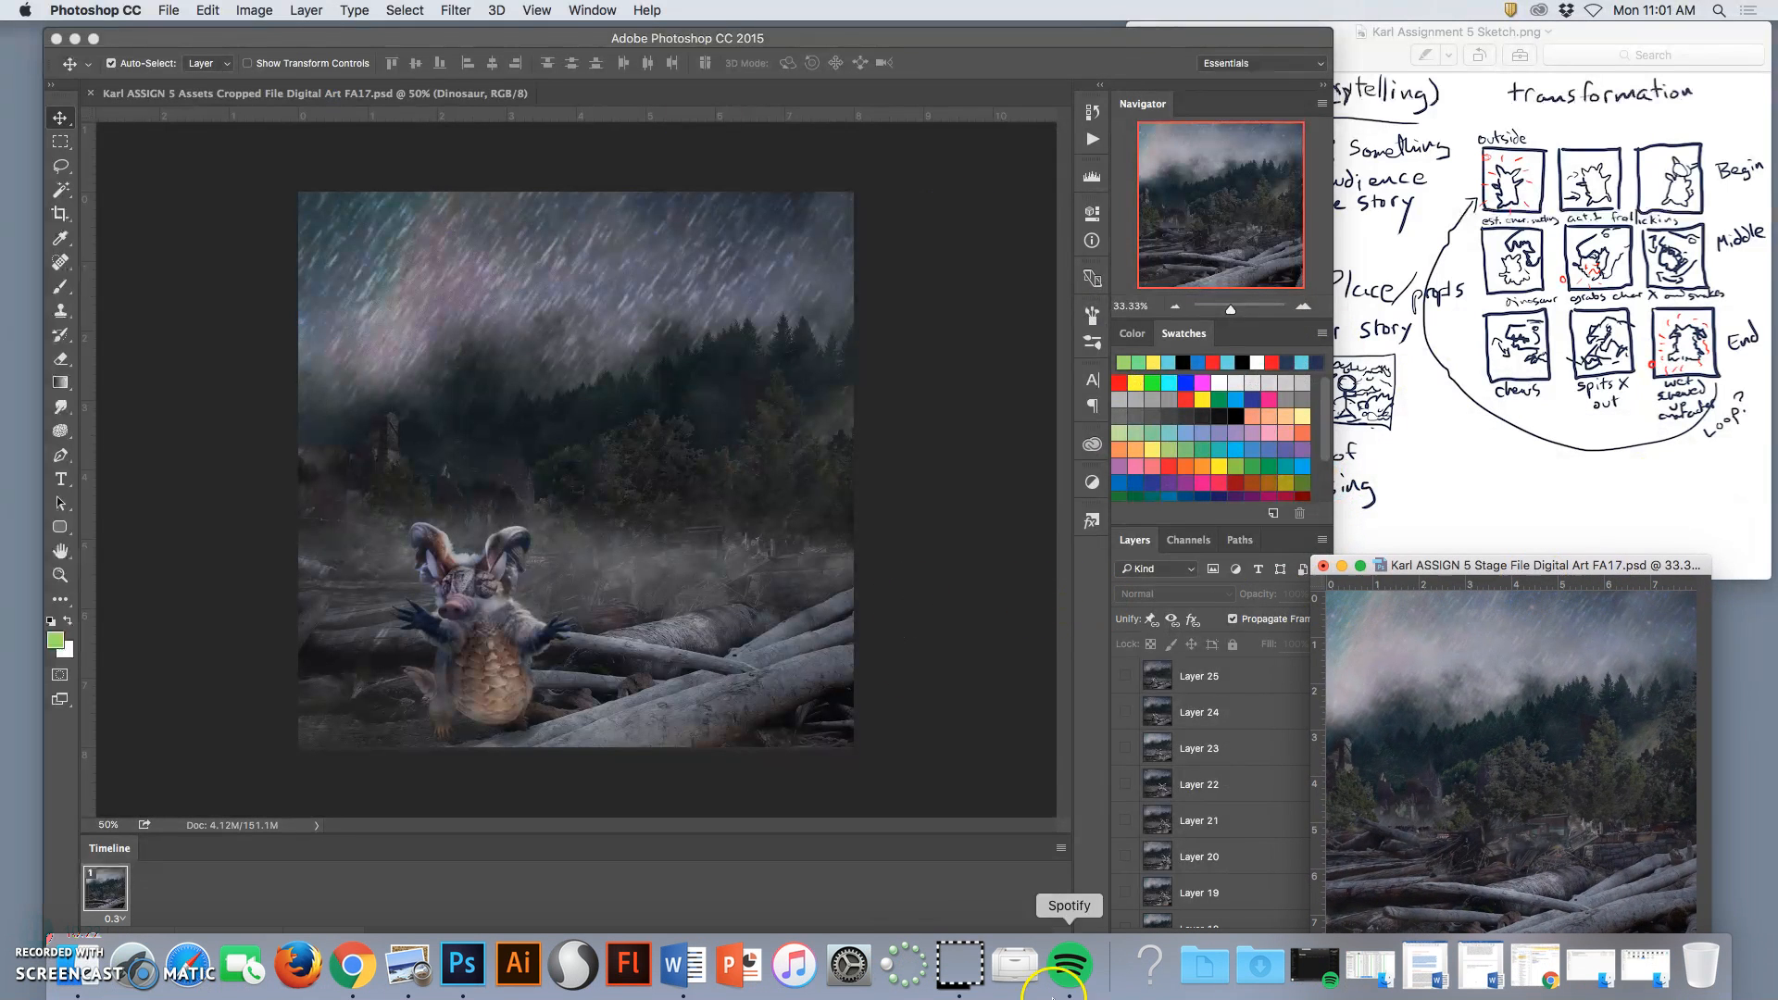
click(1622, 968)
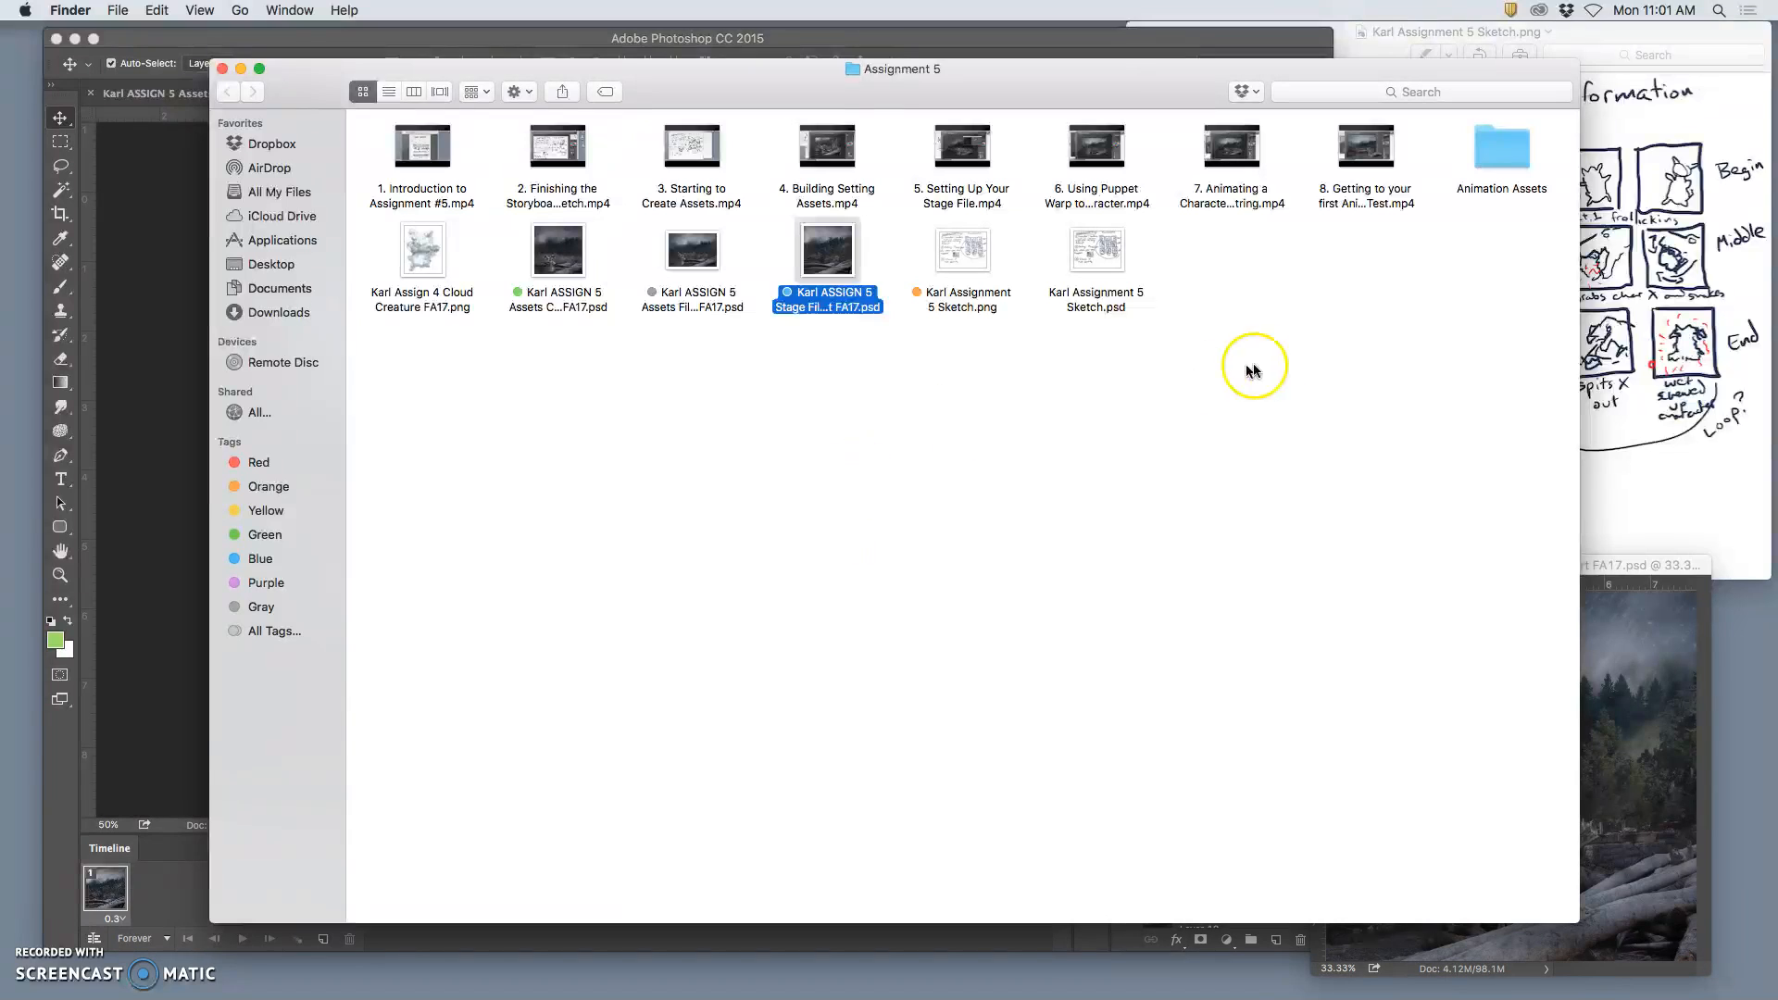
click(1509, 163)
double_click(1509, 163)
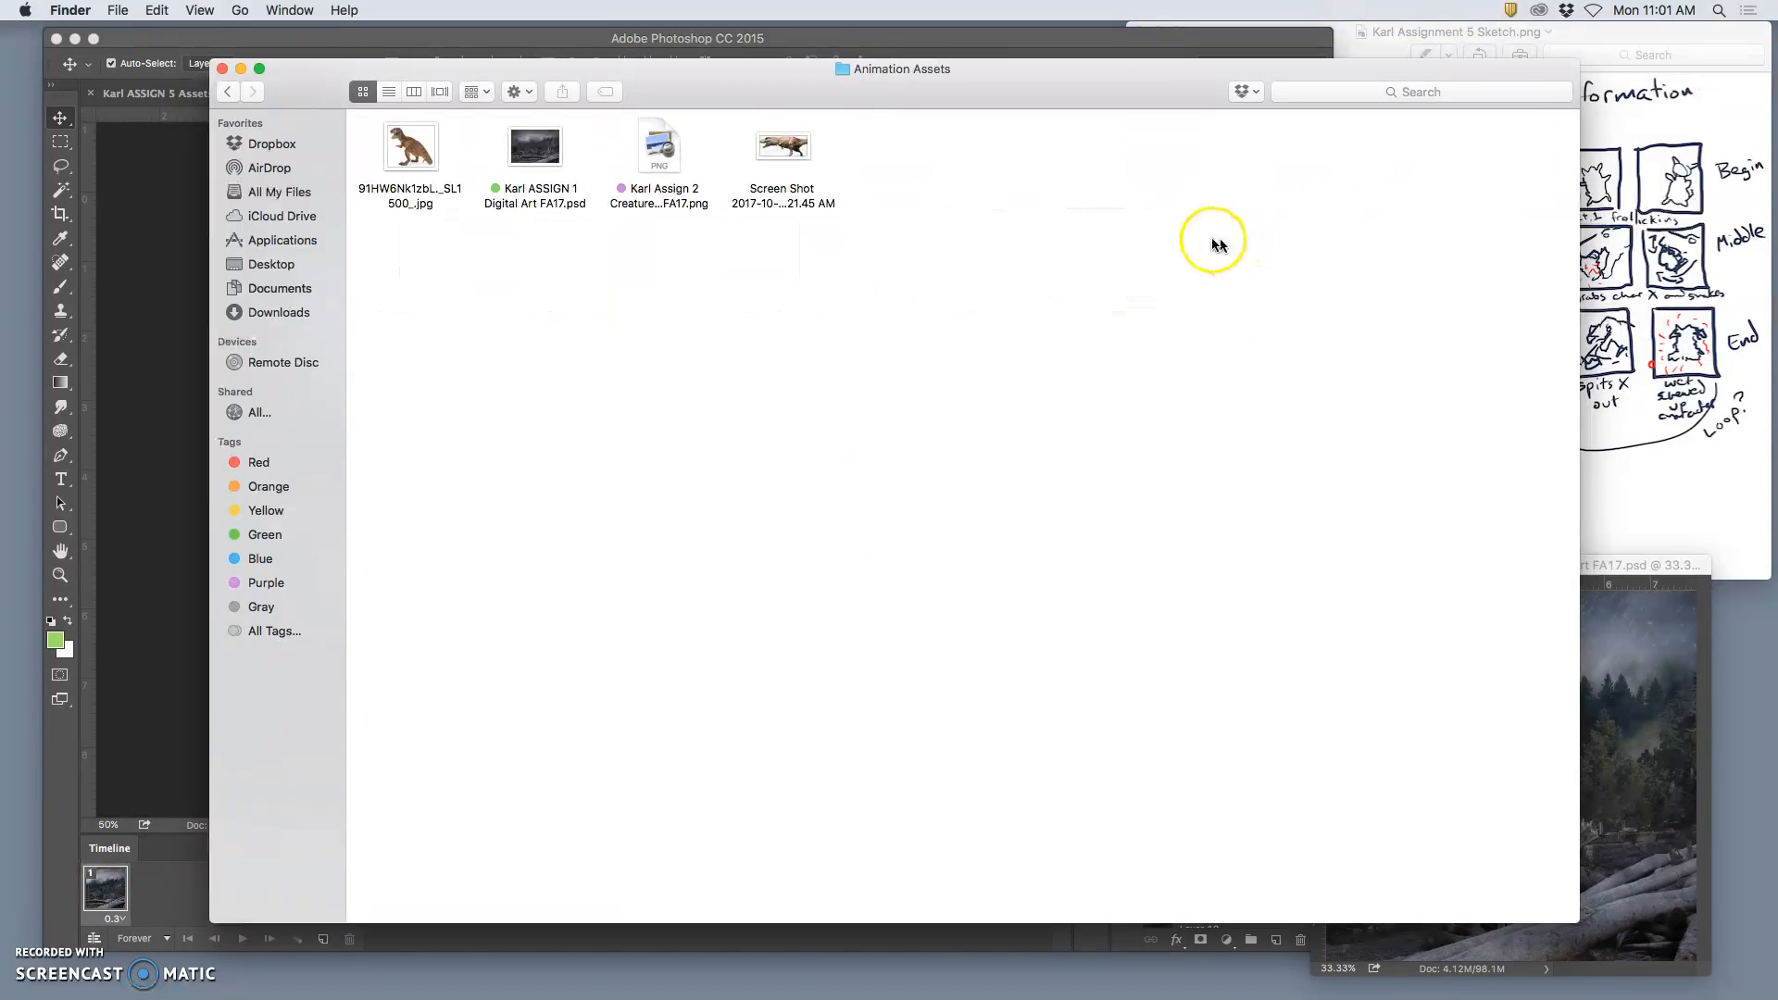
Step: Preview the standing dinosaur JPG and the dinosaur screenshot to compare them, and close both images
drag(676, 88, 842, 285)
double_click(576, 350)
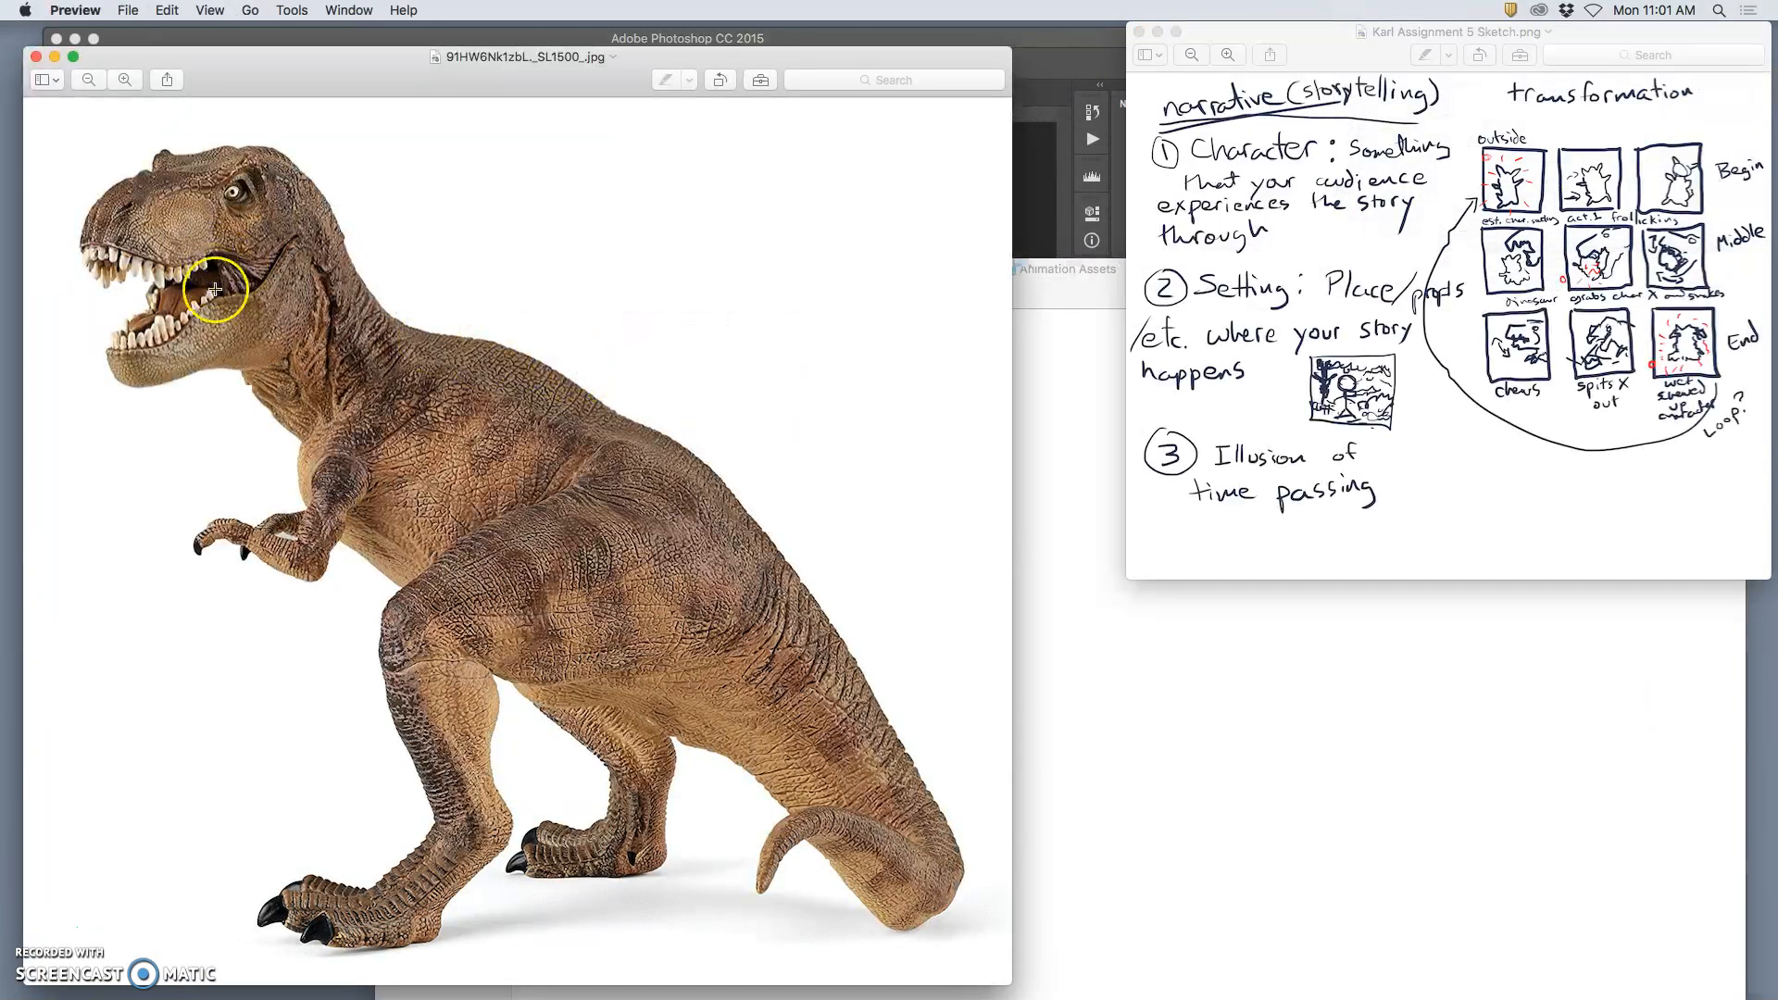
click(1040, 497)
double_click(941, 341)
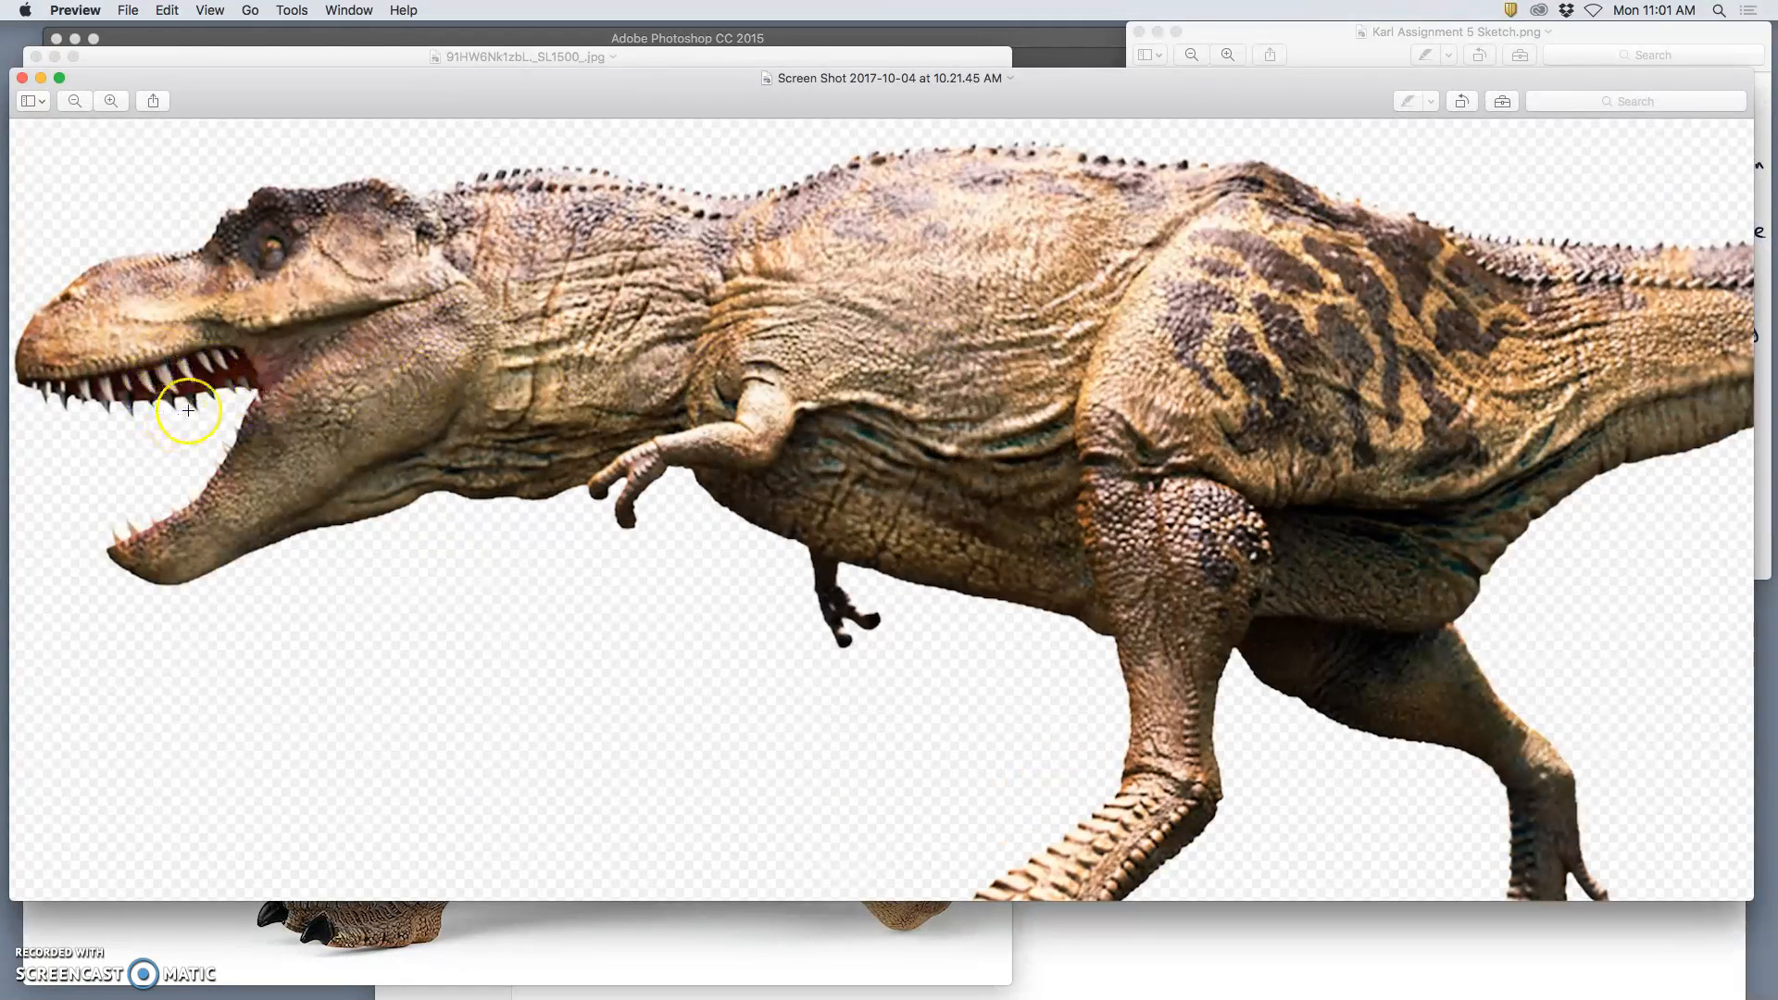
click(19, 78)
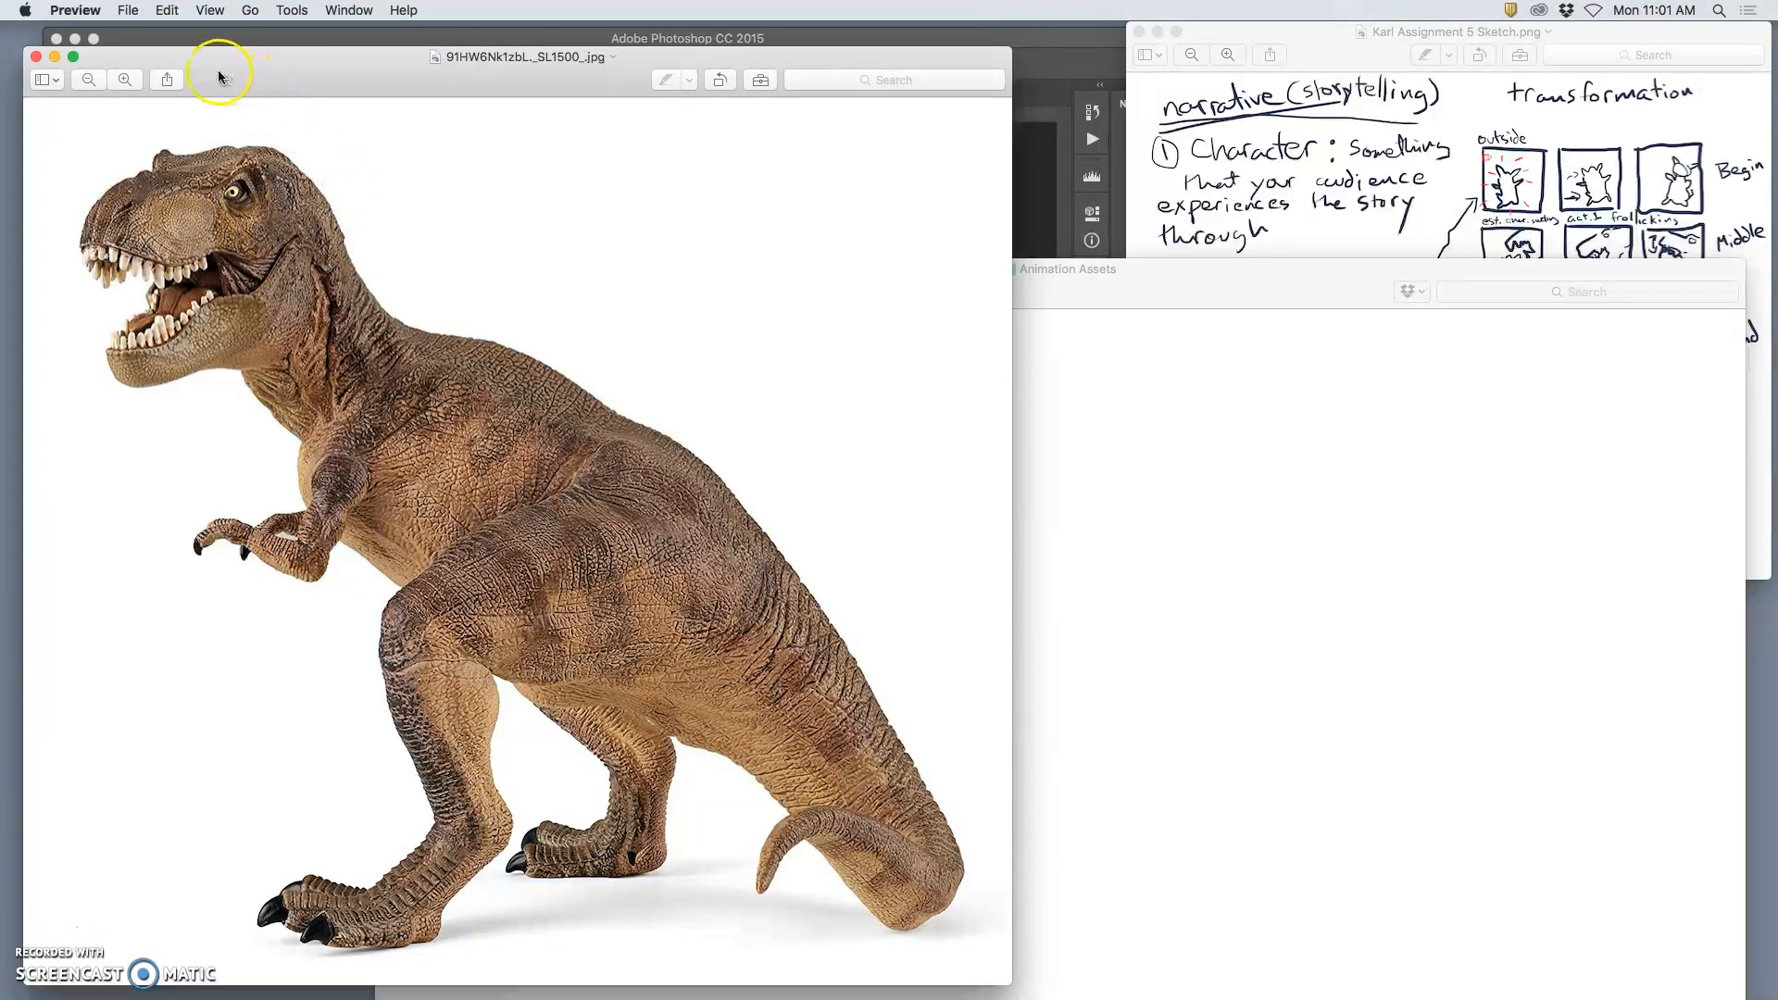
drag(229, 74, 280, 94)
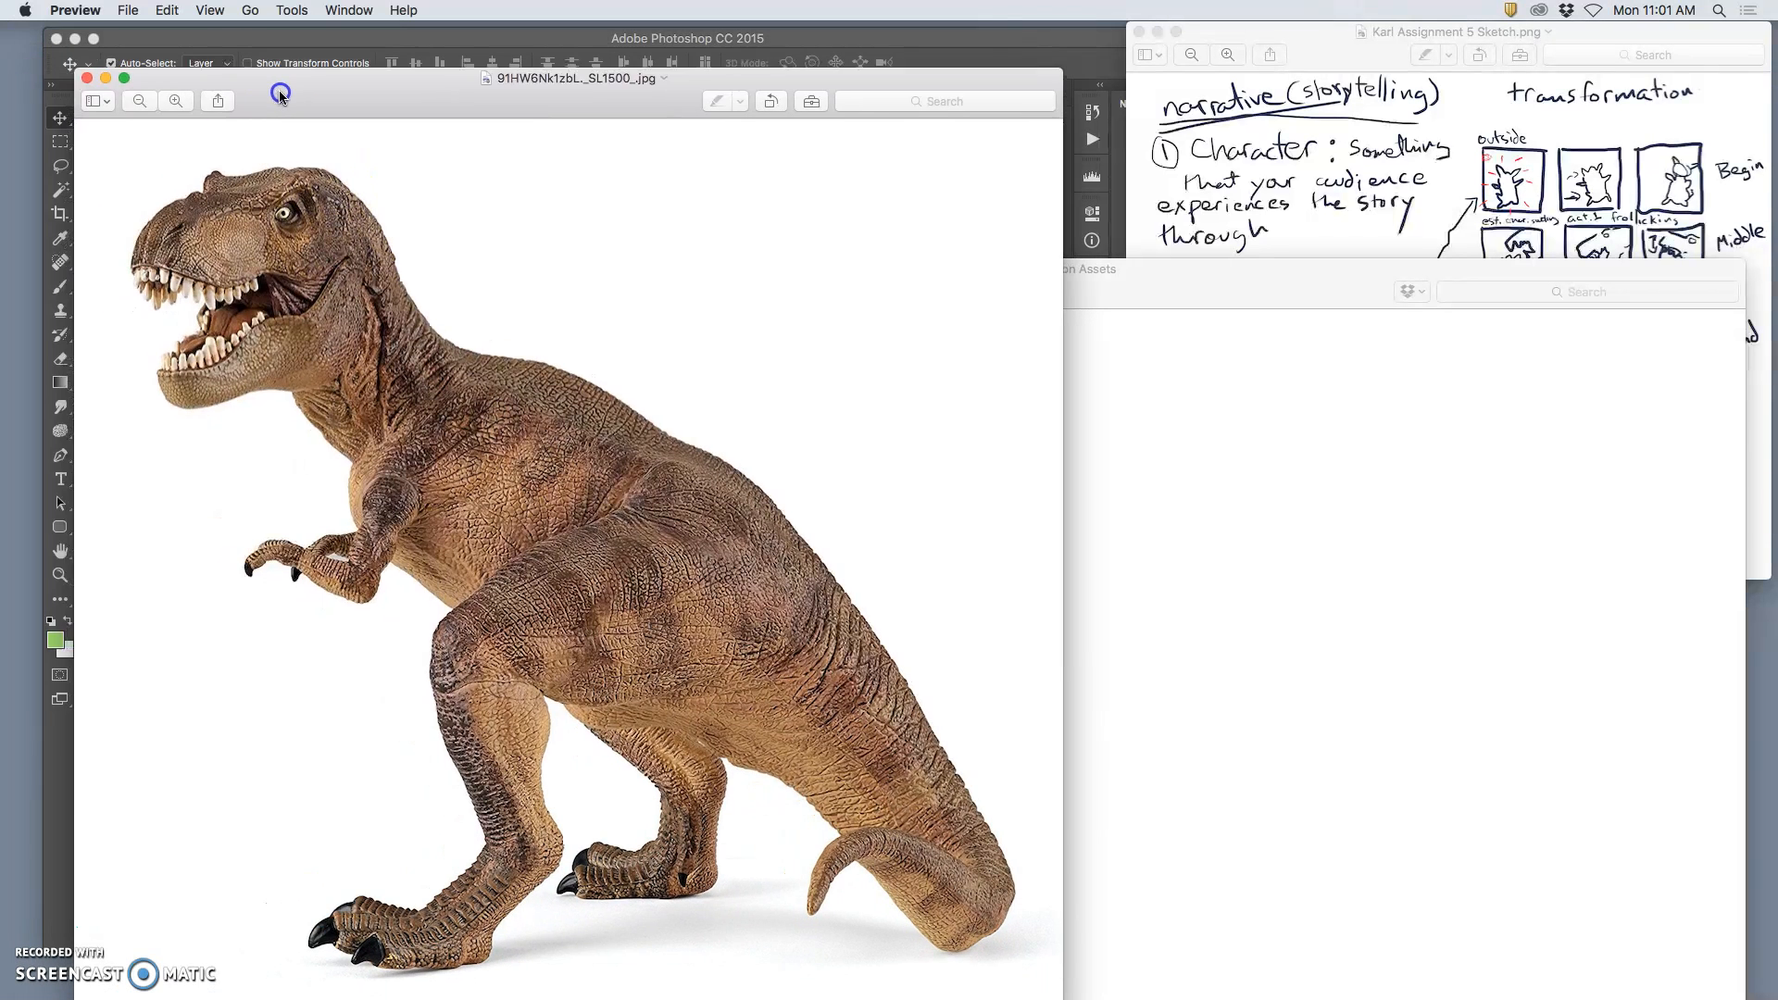
click(88, 78)
Step: Place the standing dinosaur JPG from Animation Assets into the Assets Cropped file at its default size and position
drag(623, 267, 1064, 260)
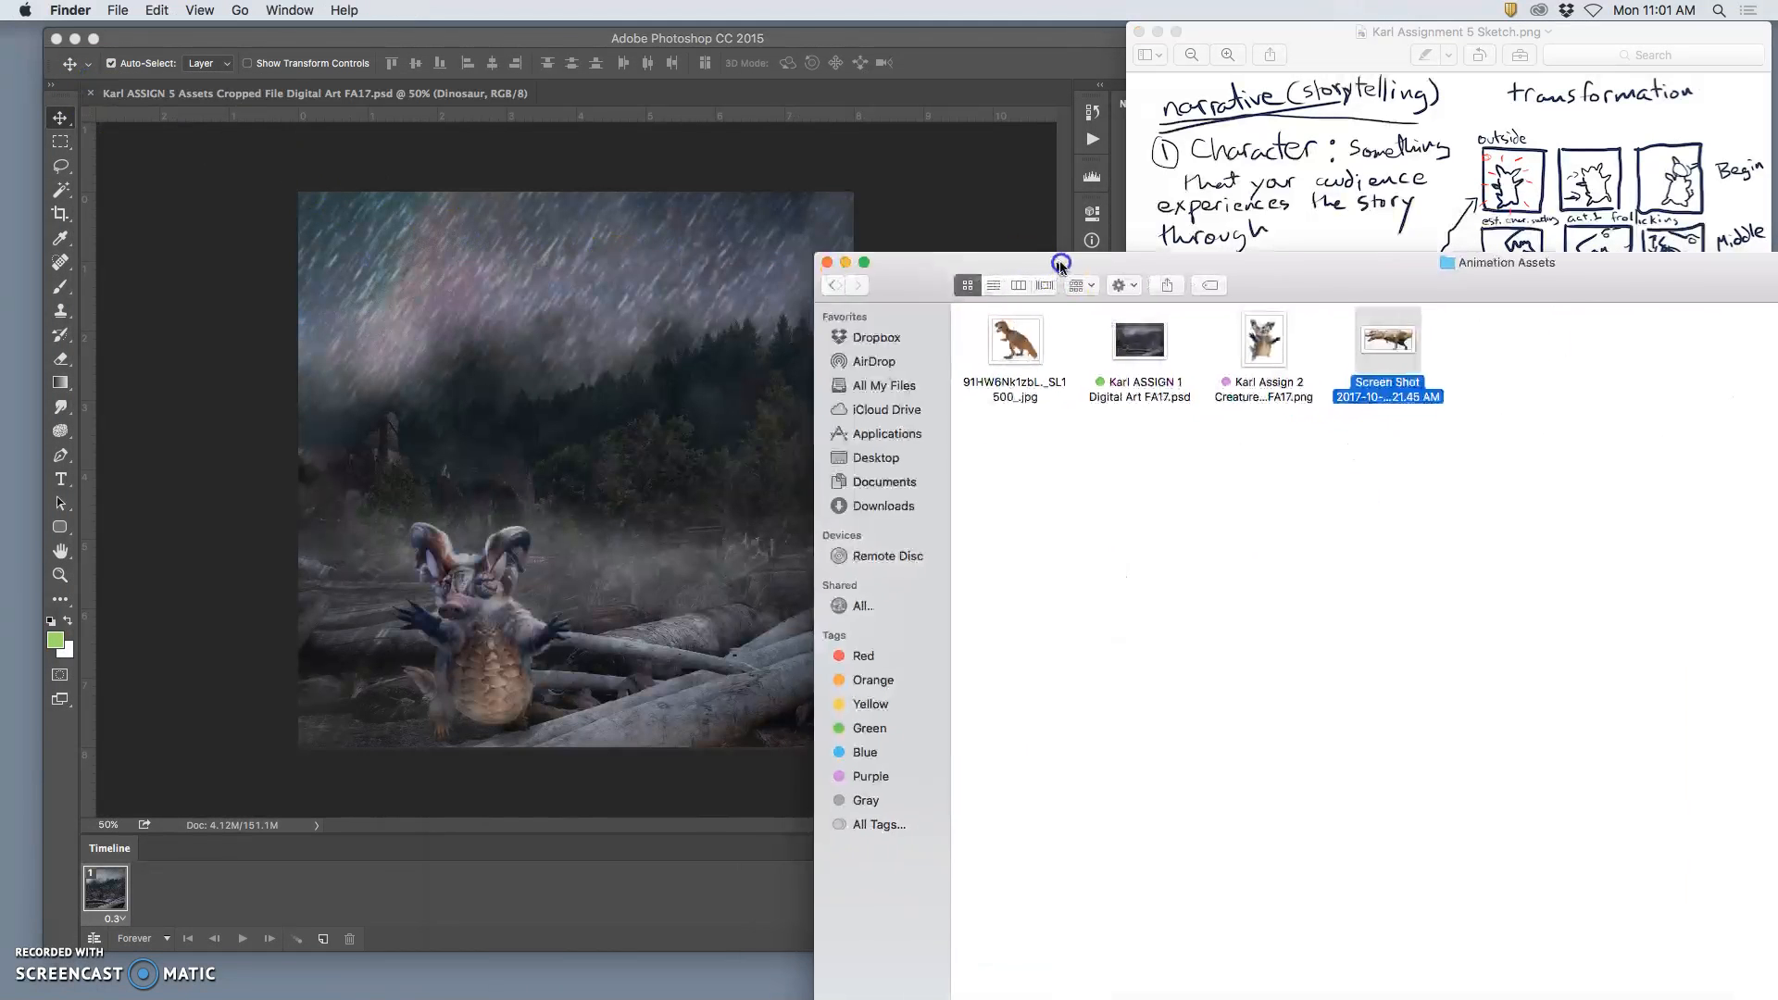
drag(991, 365, 567, 358)
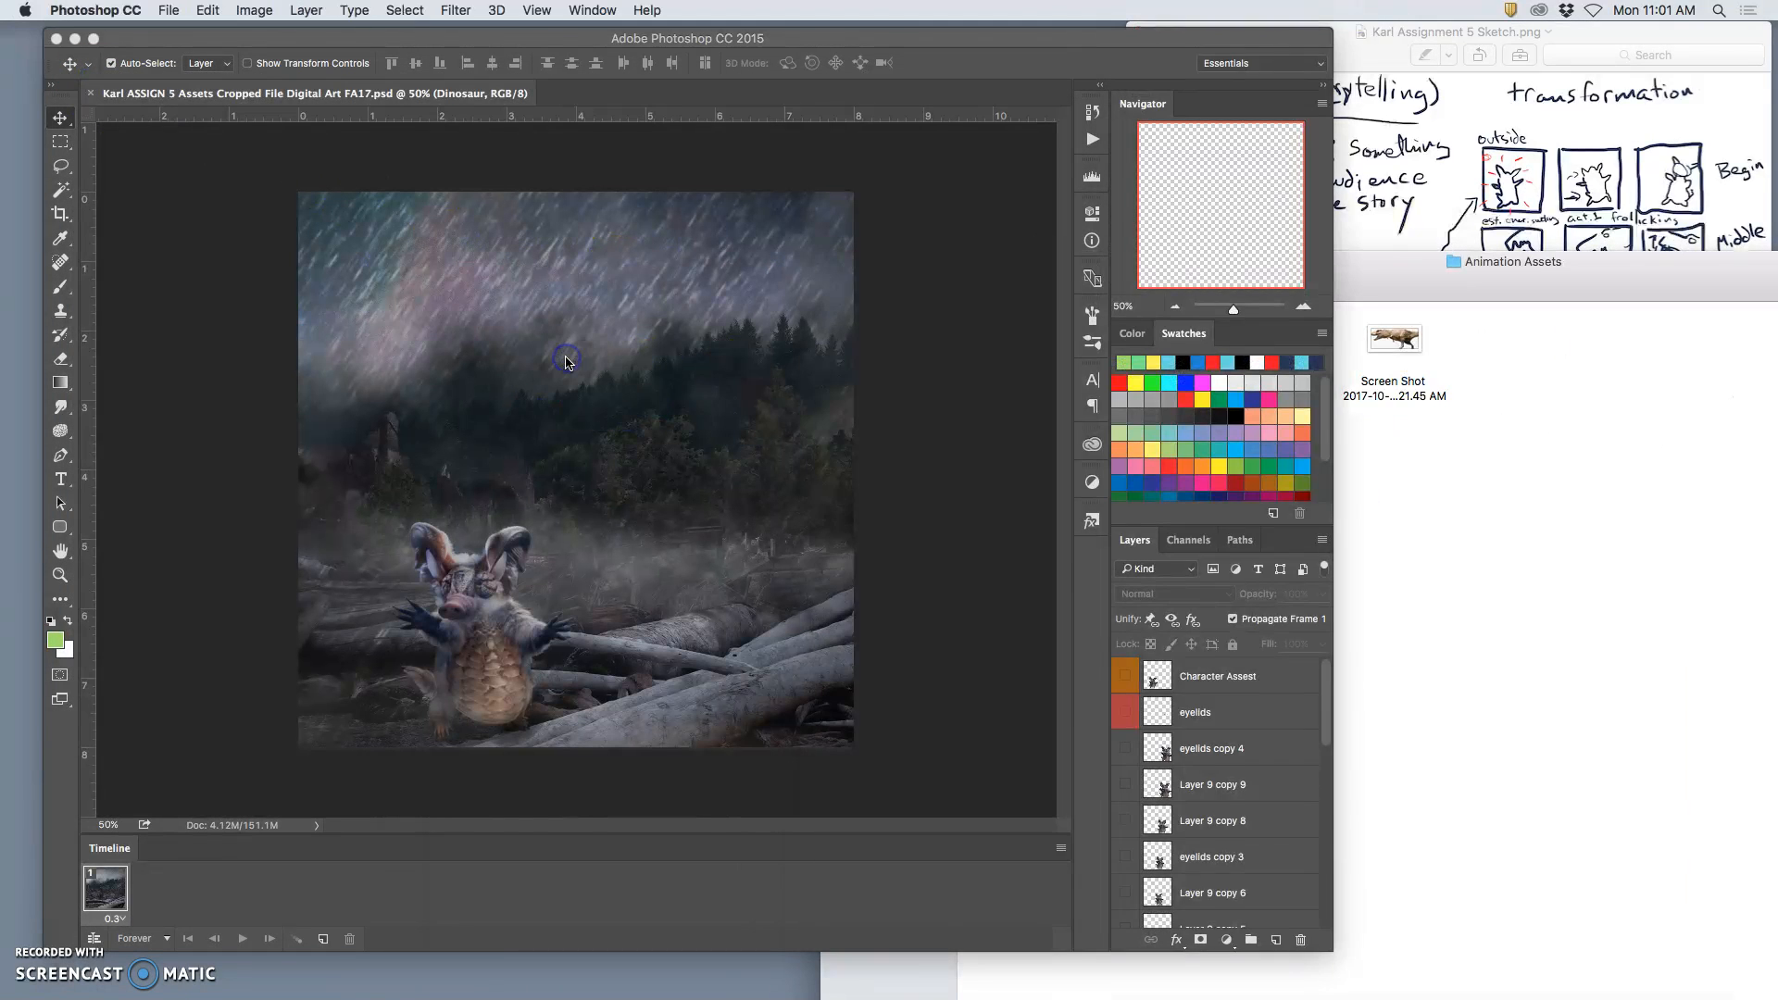
scroll(1148, 753, down, 5)
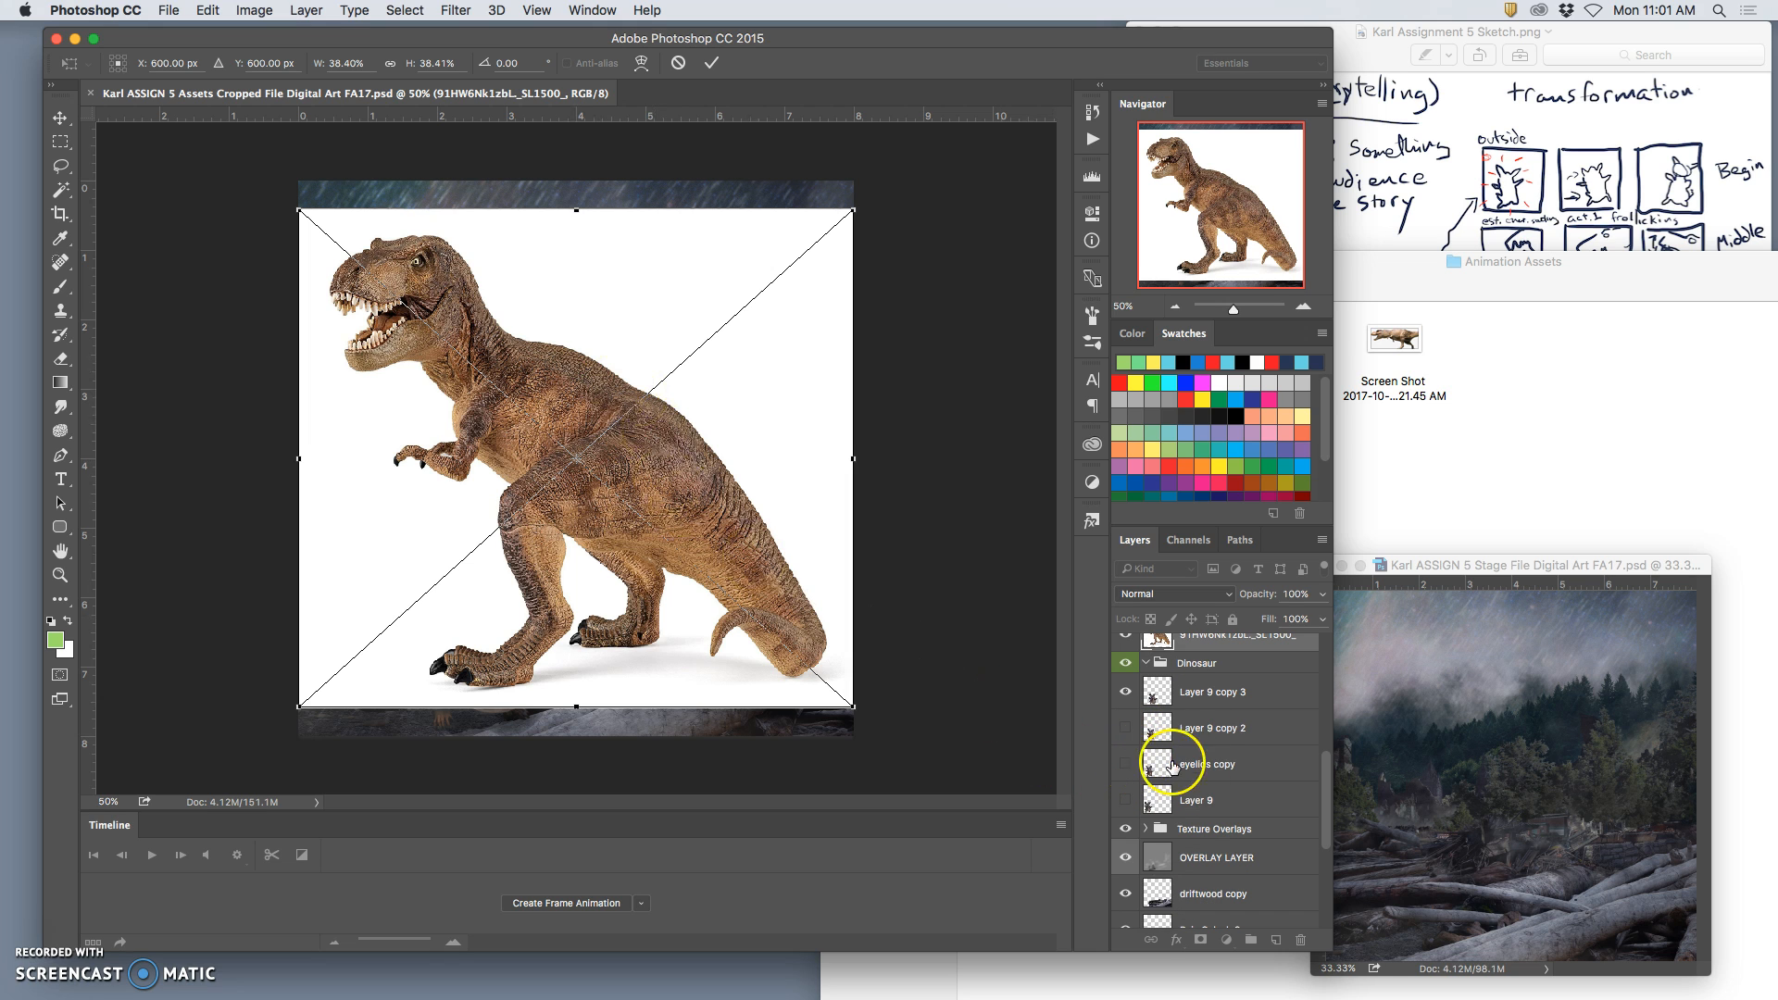
click(1205, 643)
scroll(1198, 685, up, 5)
key(Return)
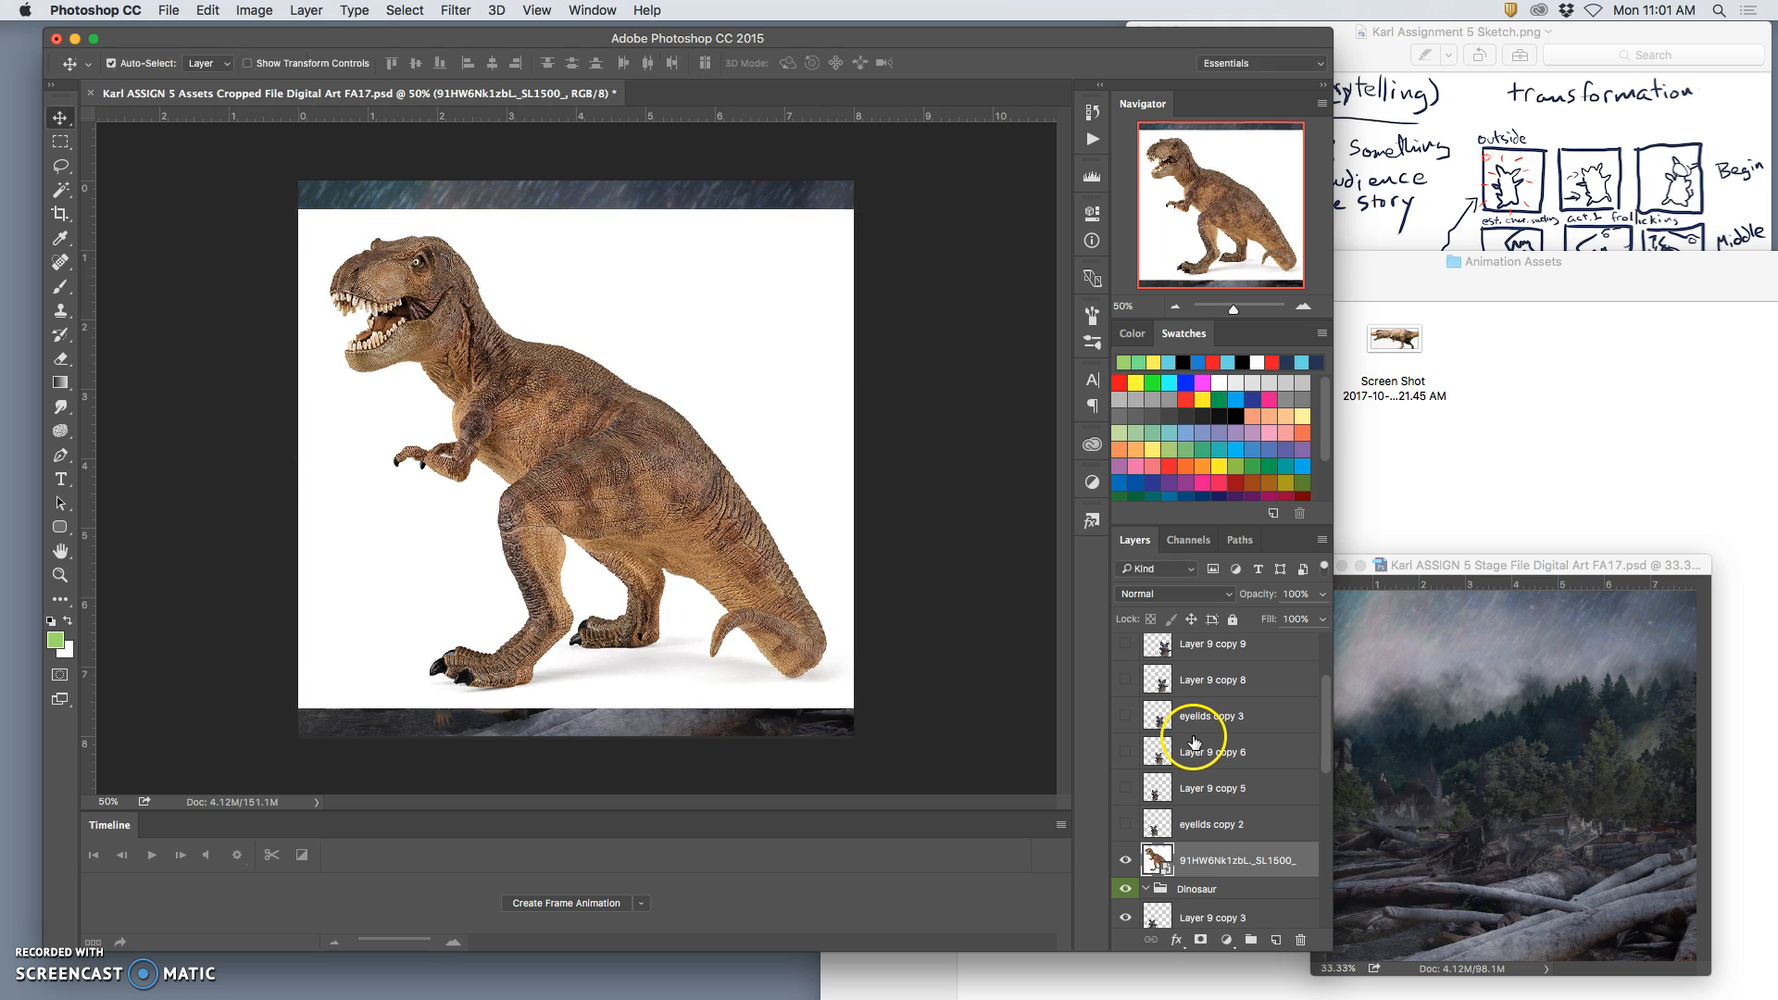
Step: Move the placed dinosaur layer into the Dinosaur group and set its blend mode to Multiply
drag(1240, 861, 1222, 889)
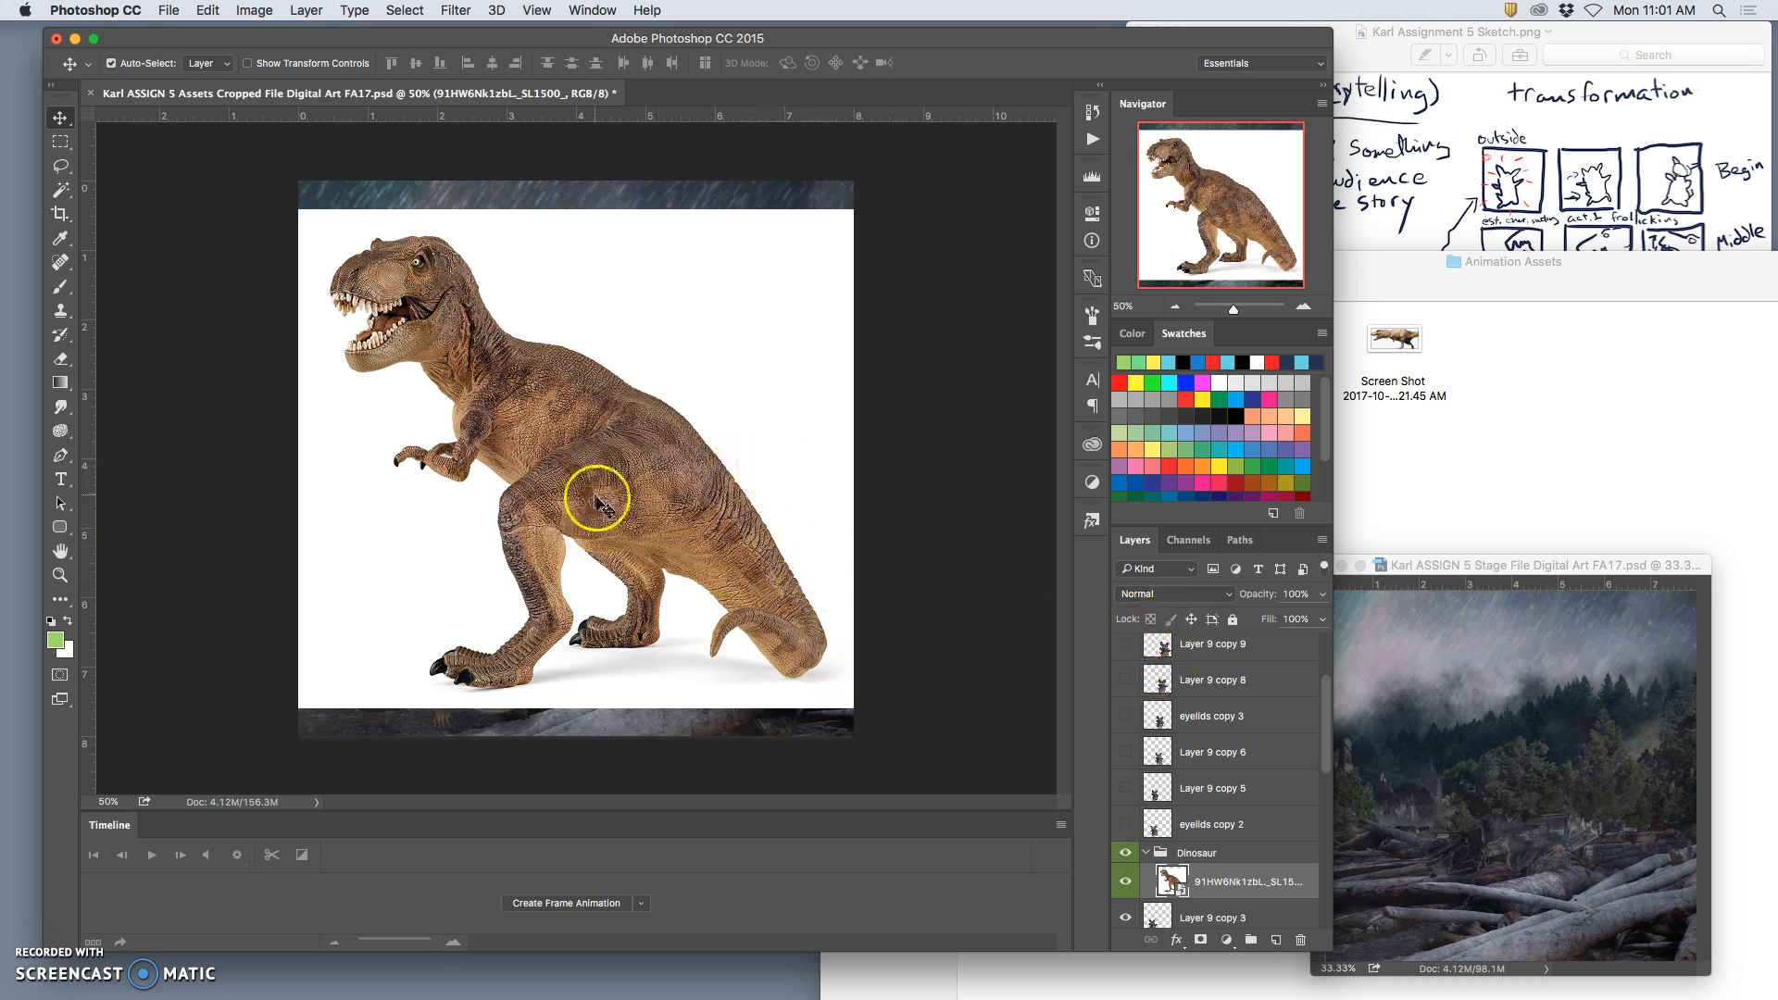
click(1160, 595)
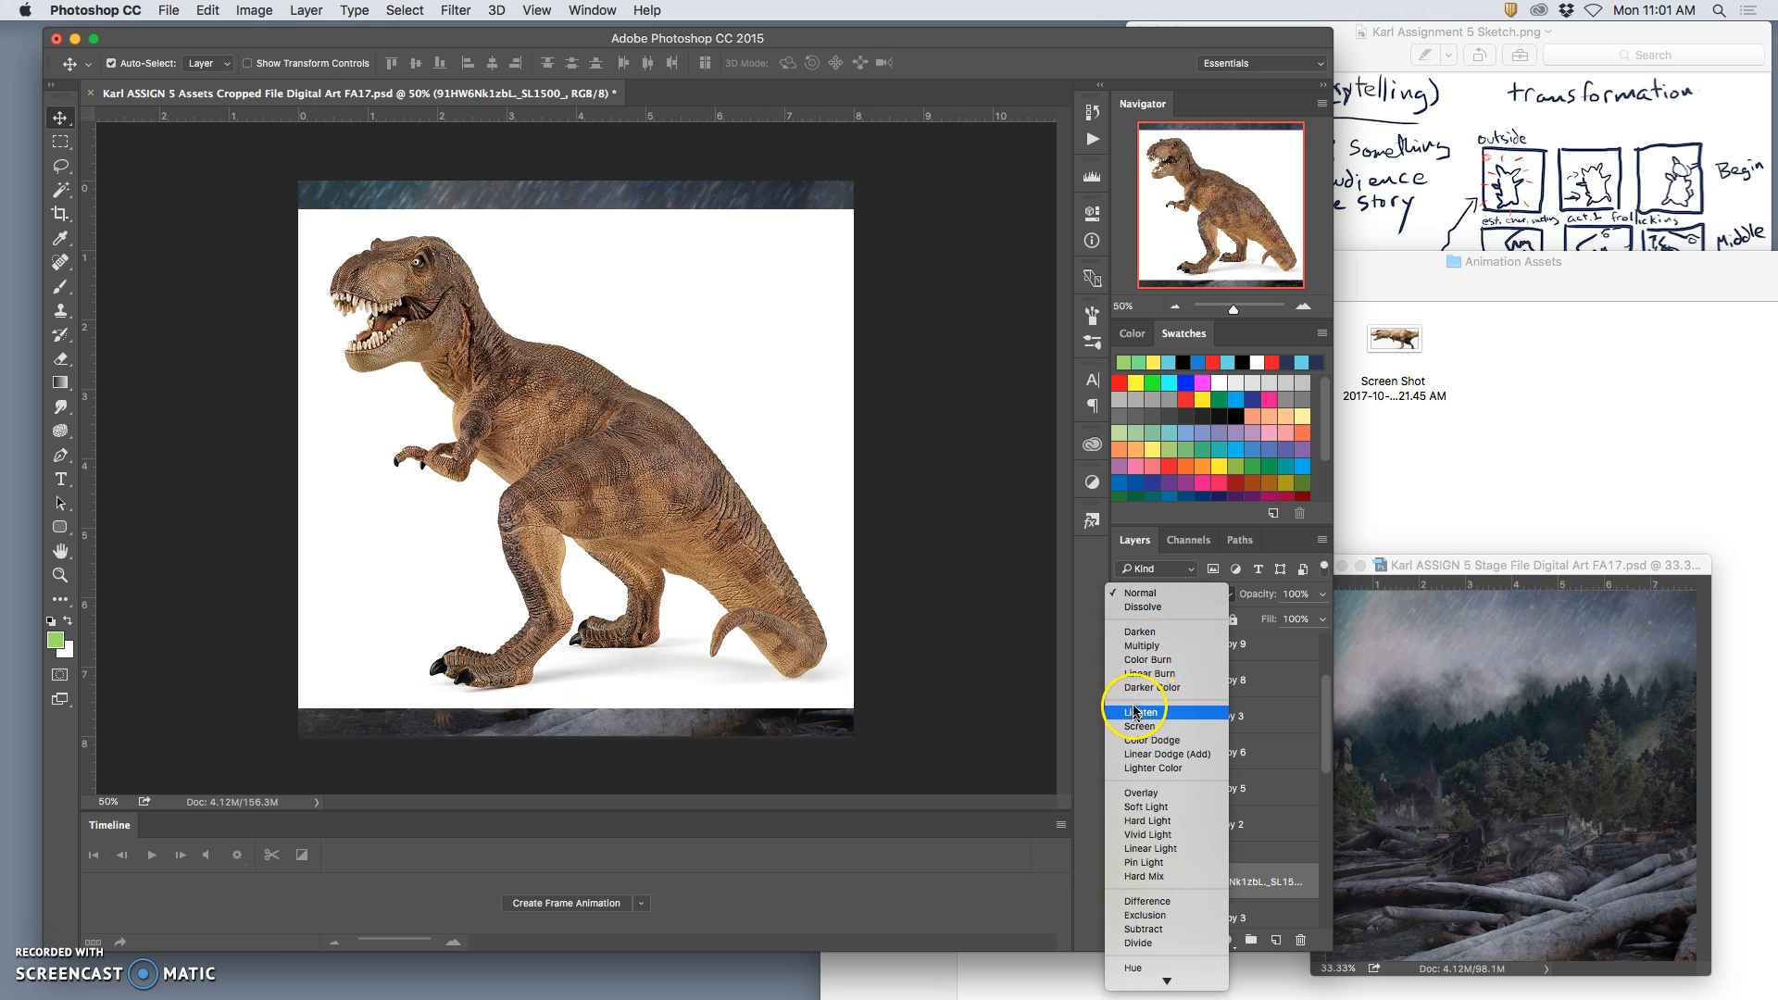
click(1139, 645)
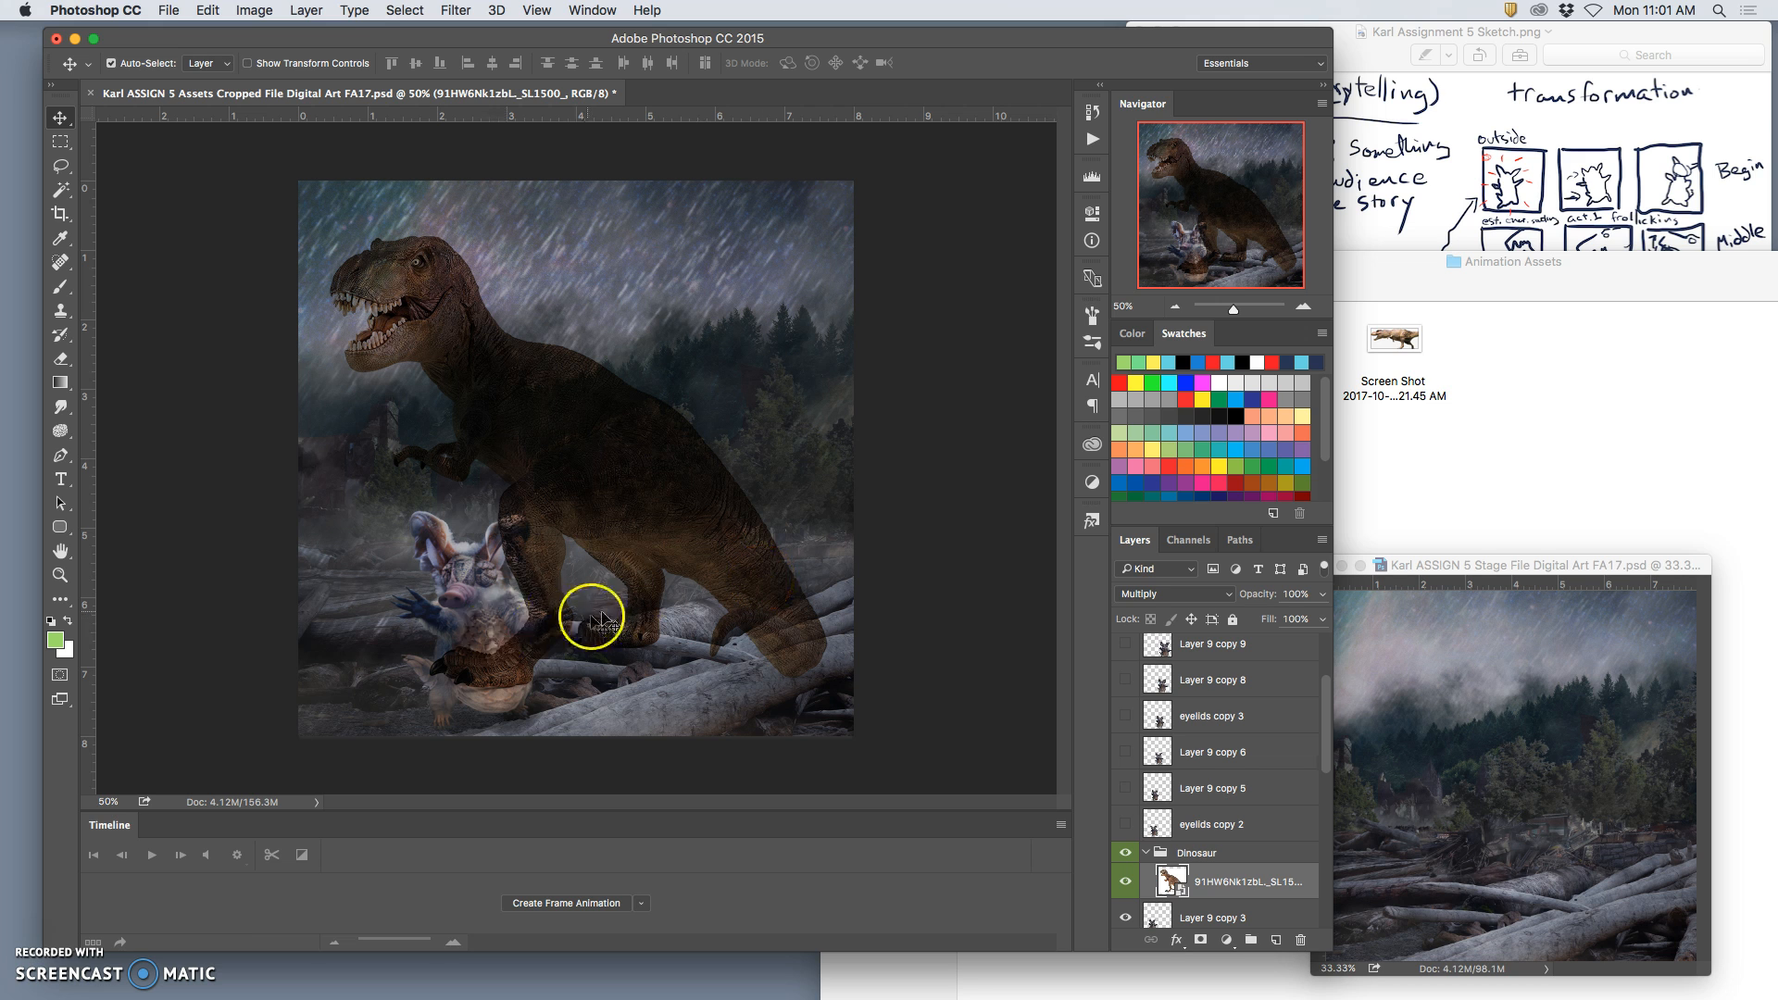
Step: Rasterize the placed dinosaur layer and set its blend mode to Normal
right_click(1207, 882)
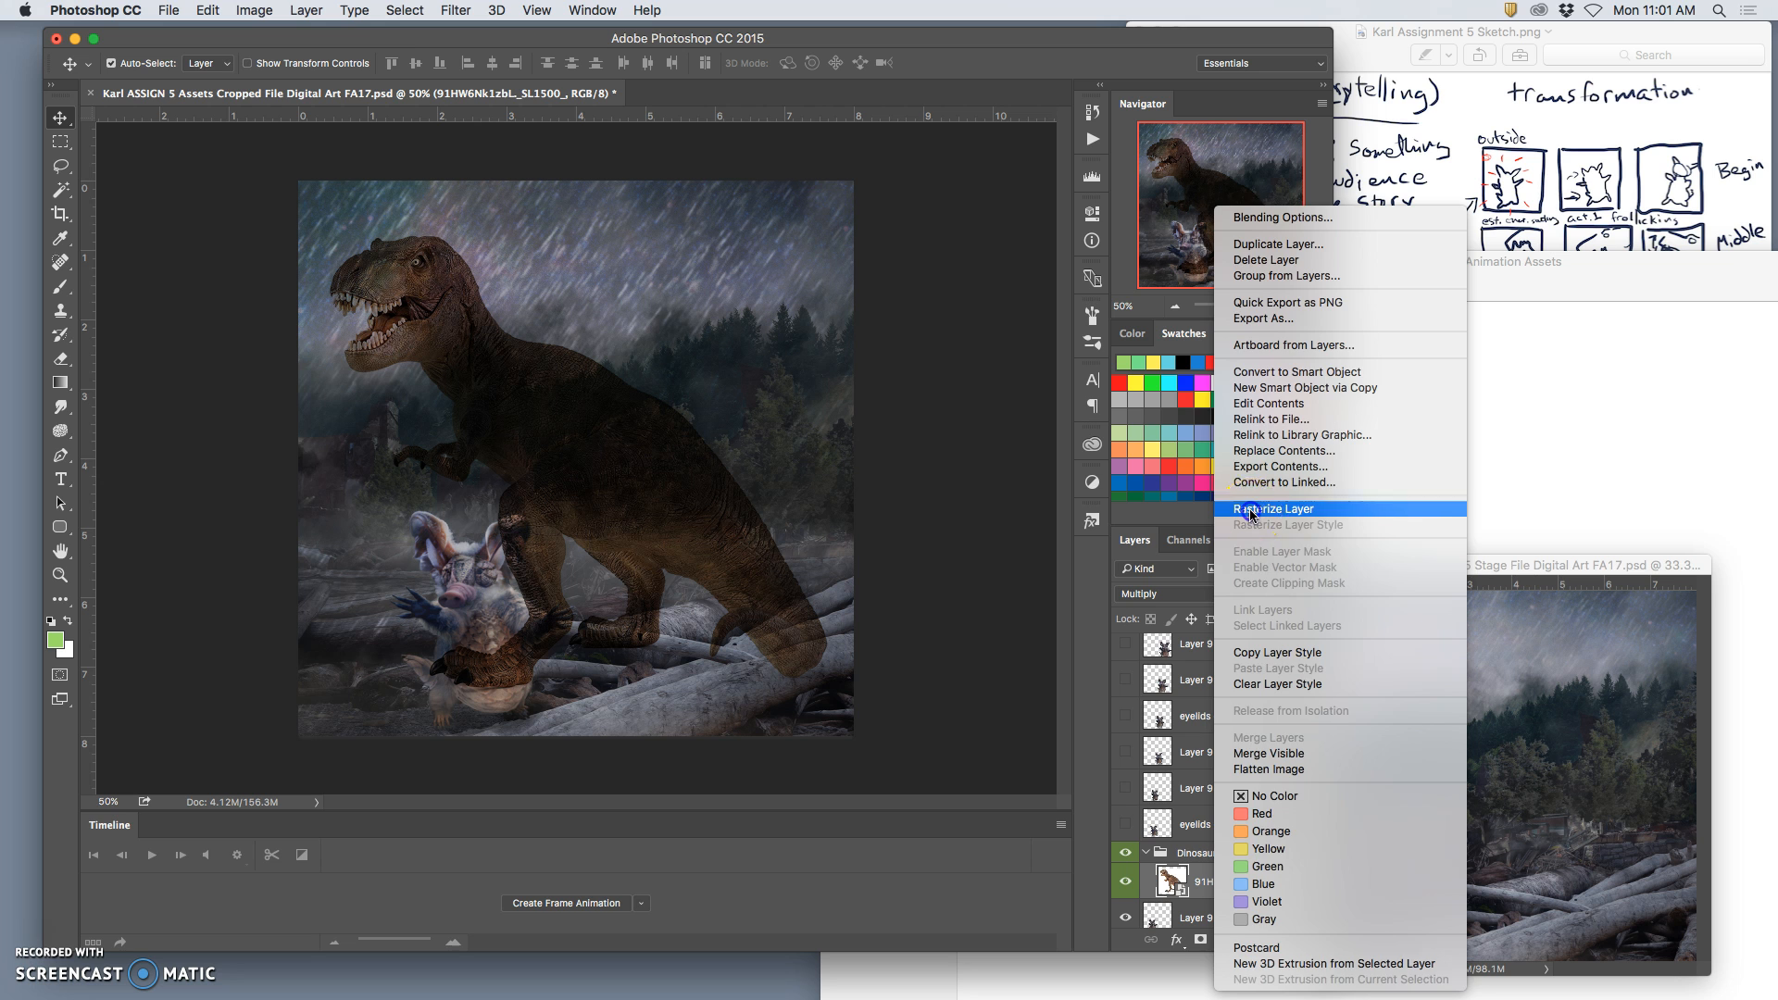
click(1250, 510)
click(1151, 593)
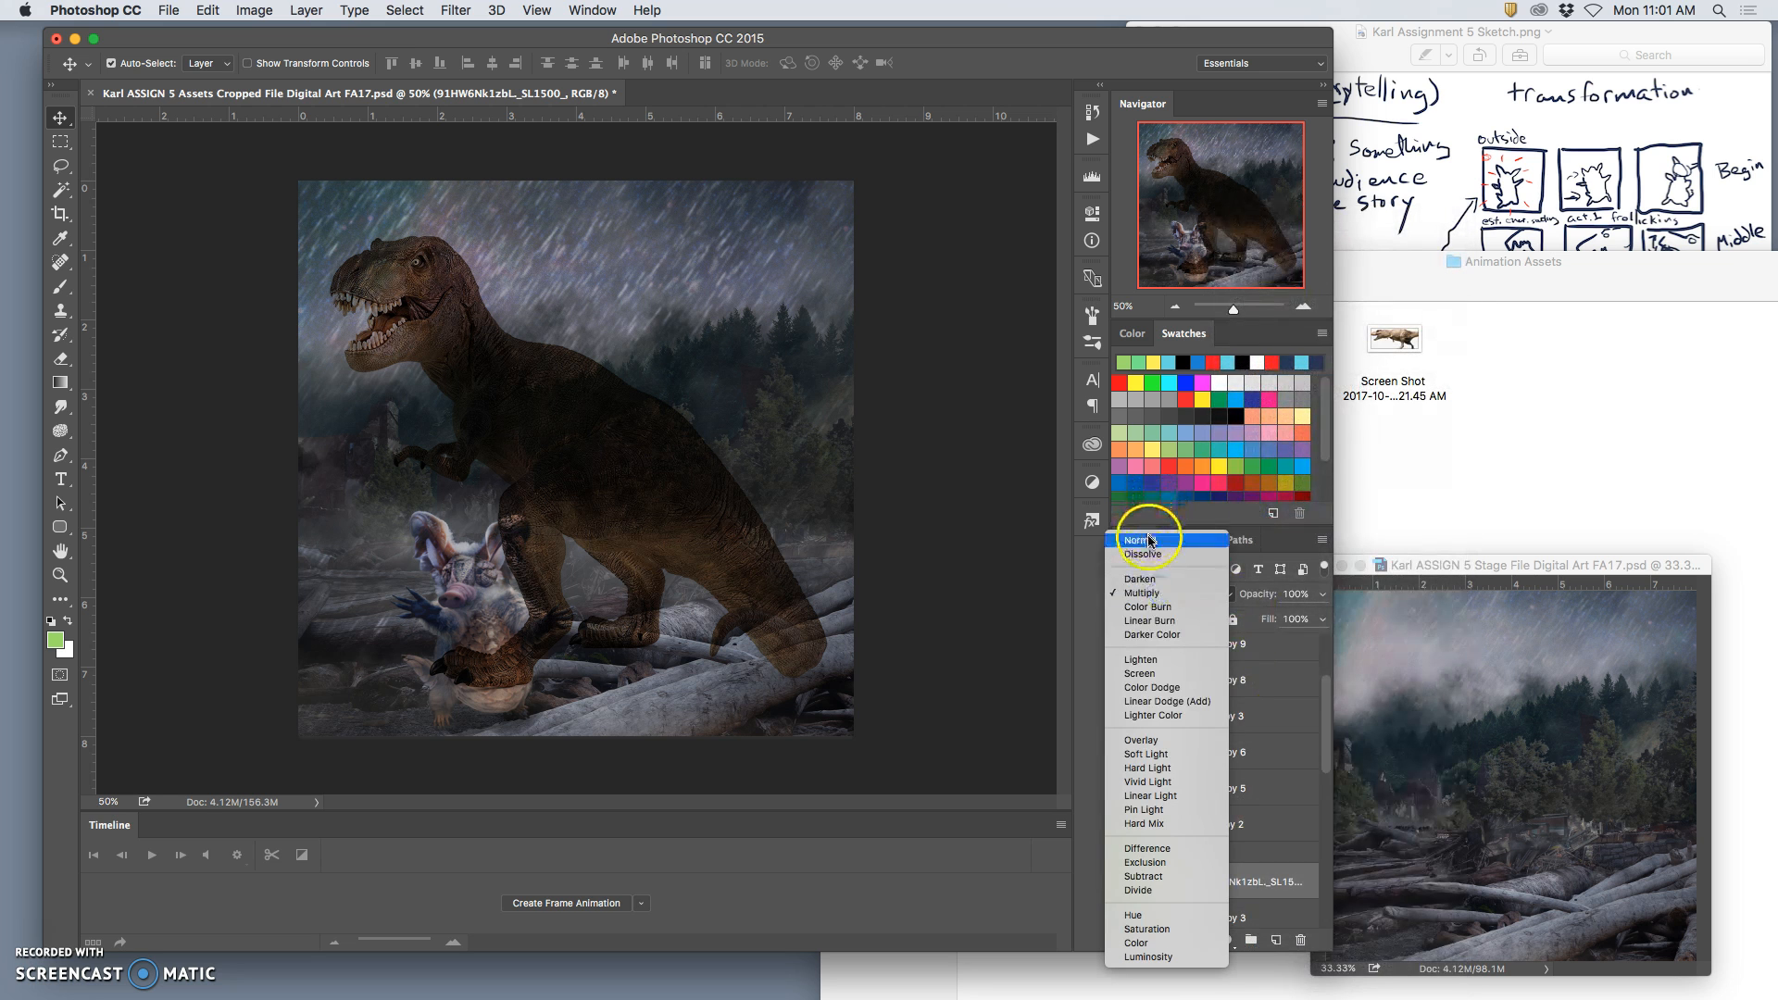
click(1149, 539)
Step: Select the white background around the dinosaur with the Magic Wand and delete it, including the leftover white patches near the feet
click(61, 192)
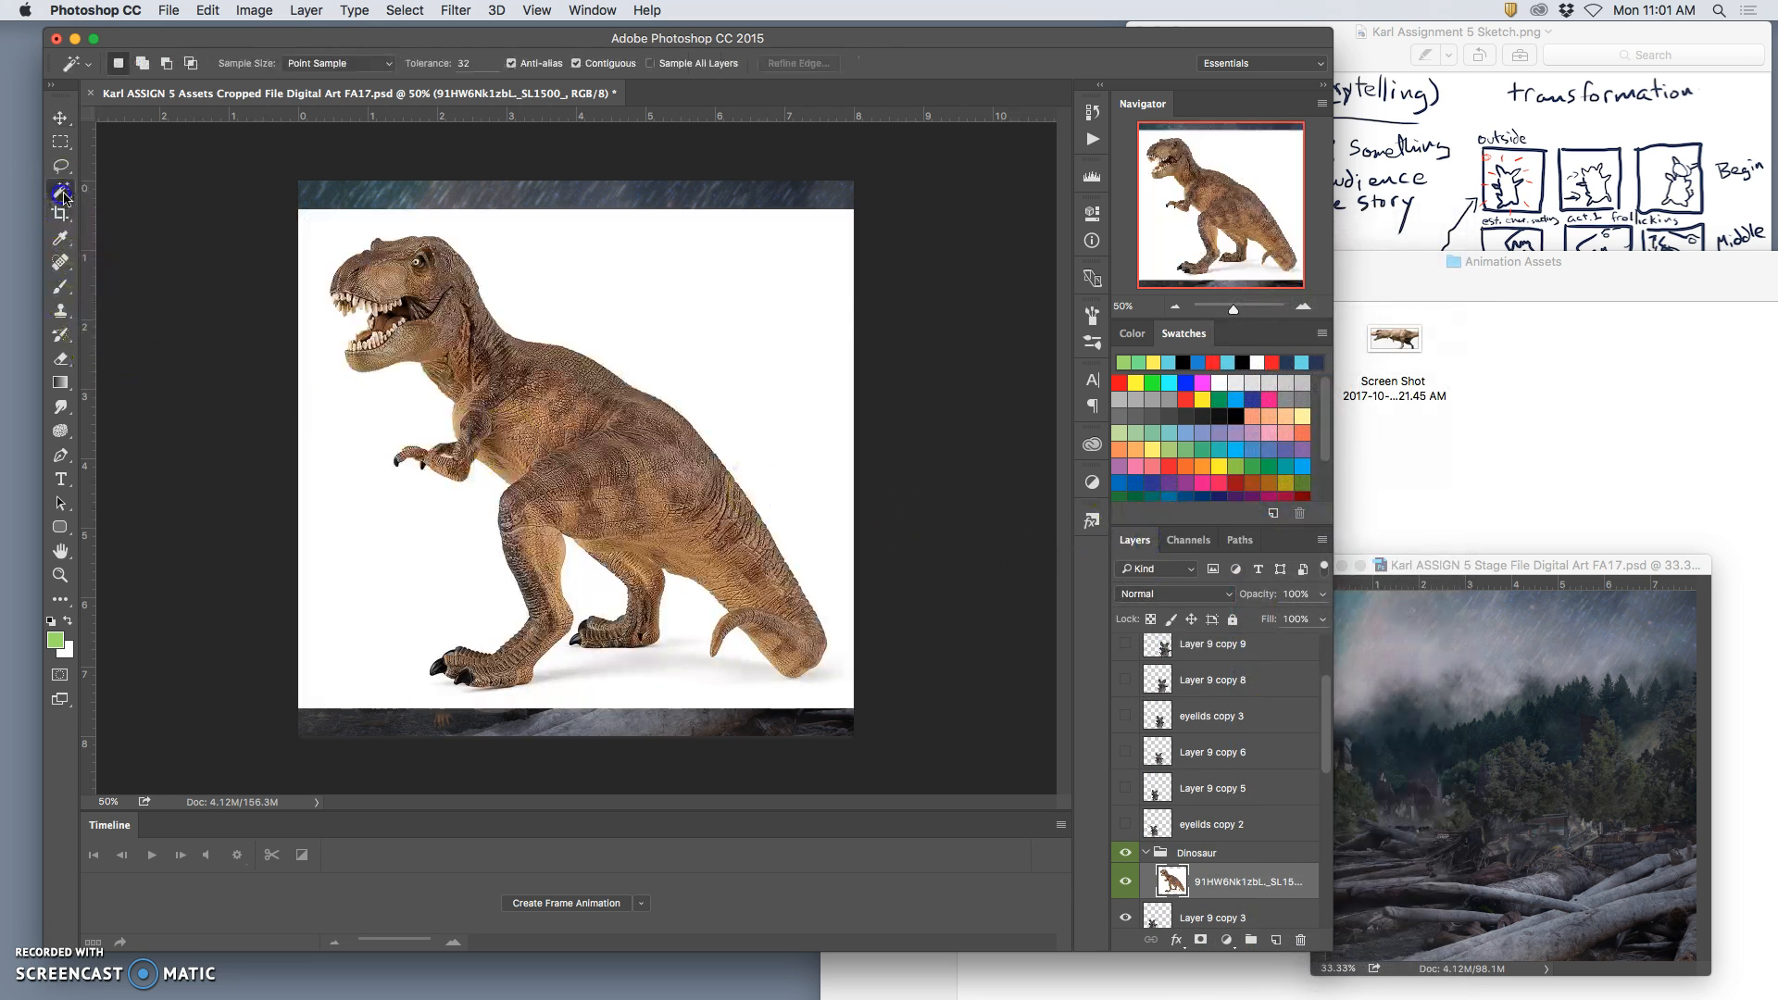
click(702, 275)
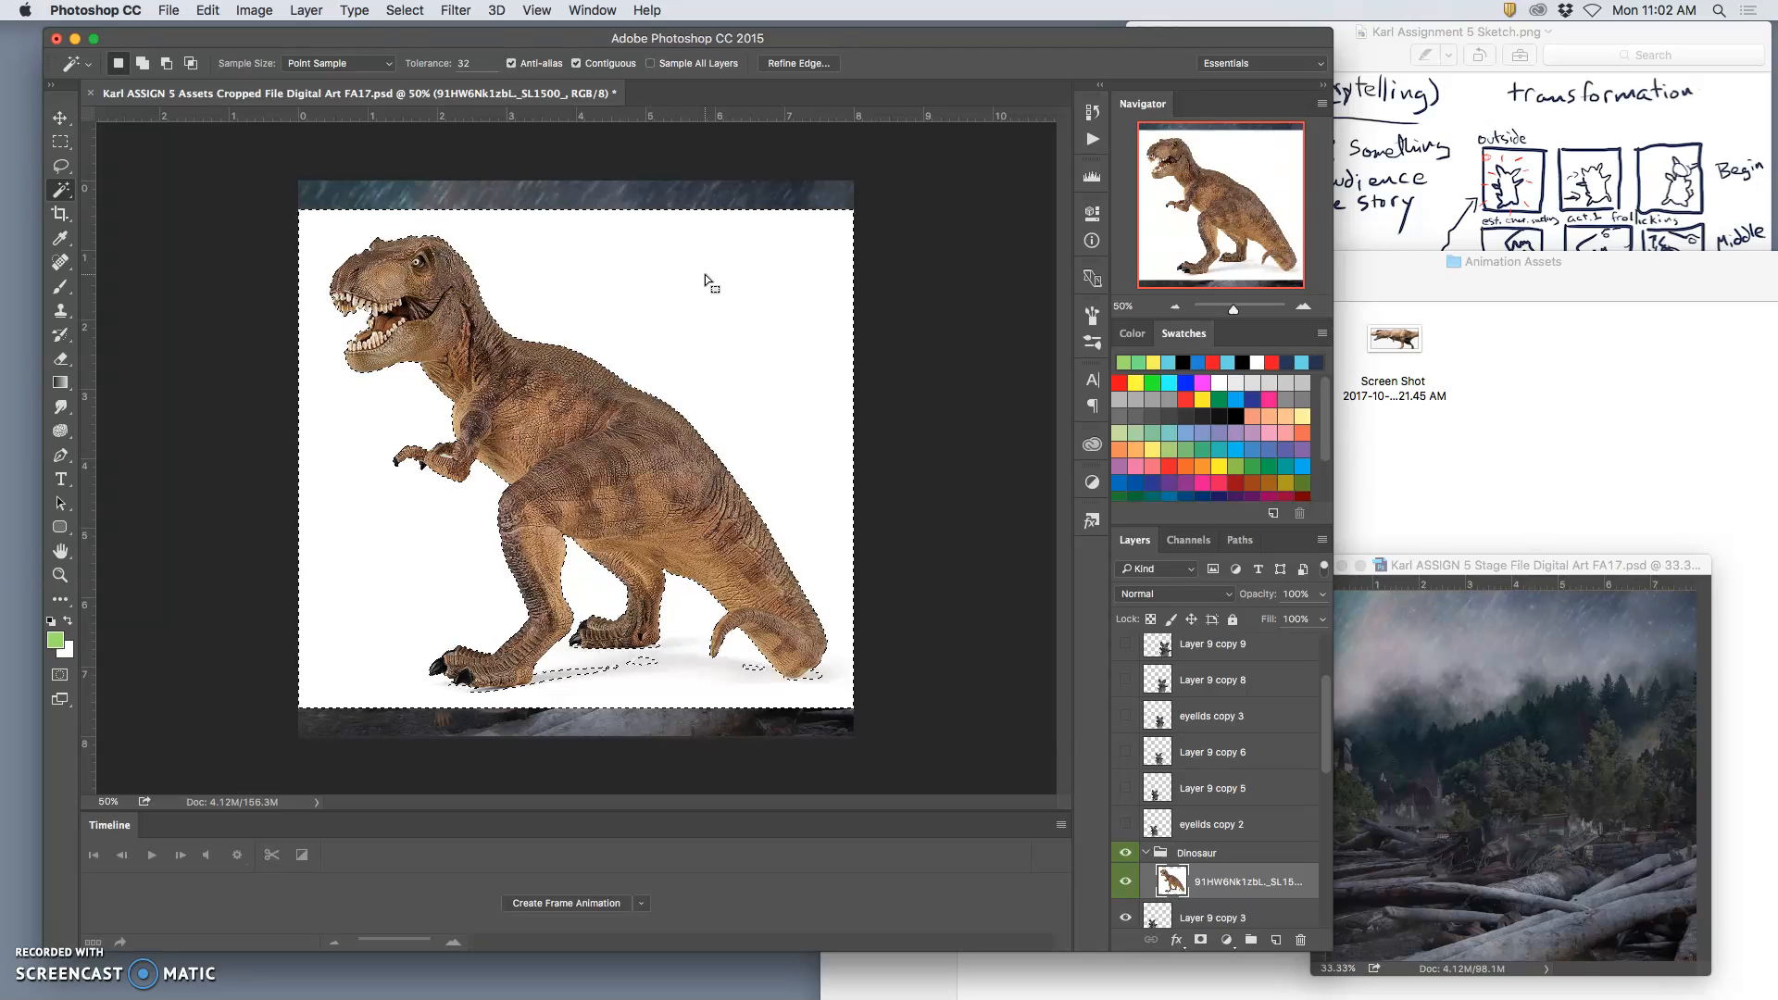
key(Delete)
click(688, 447)
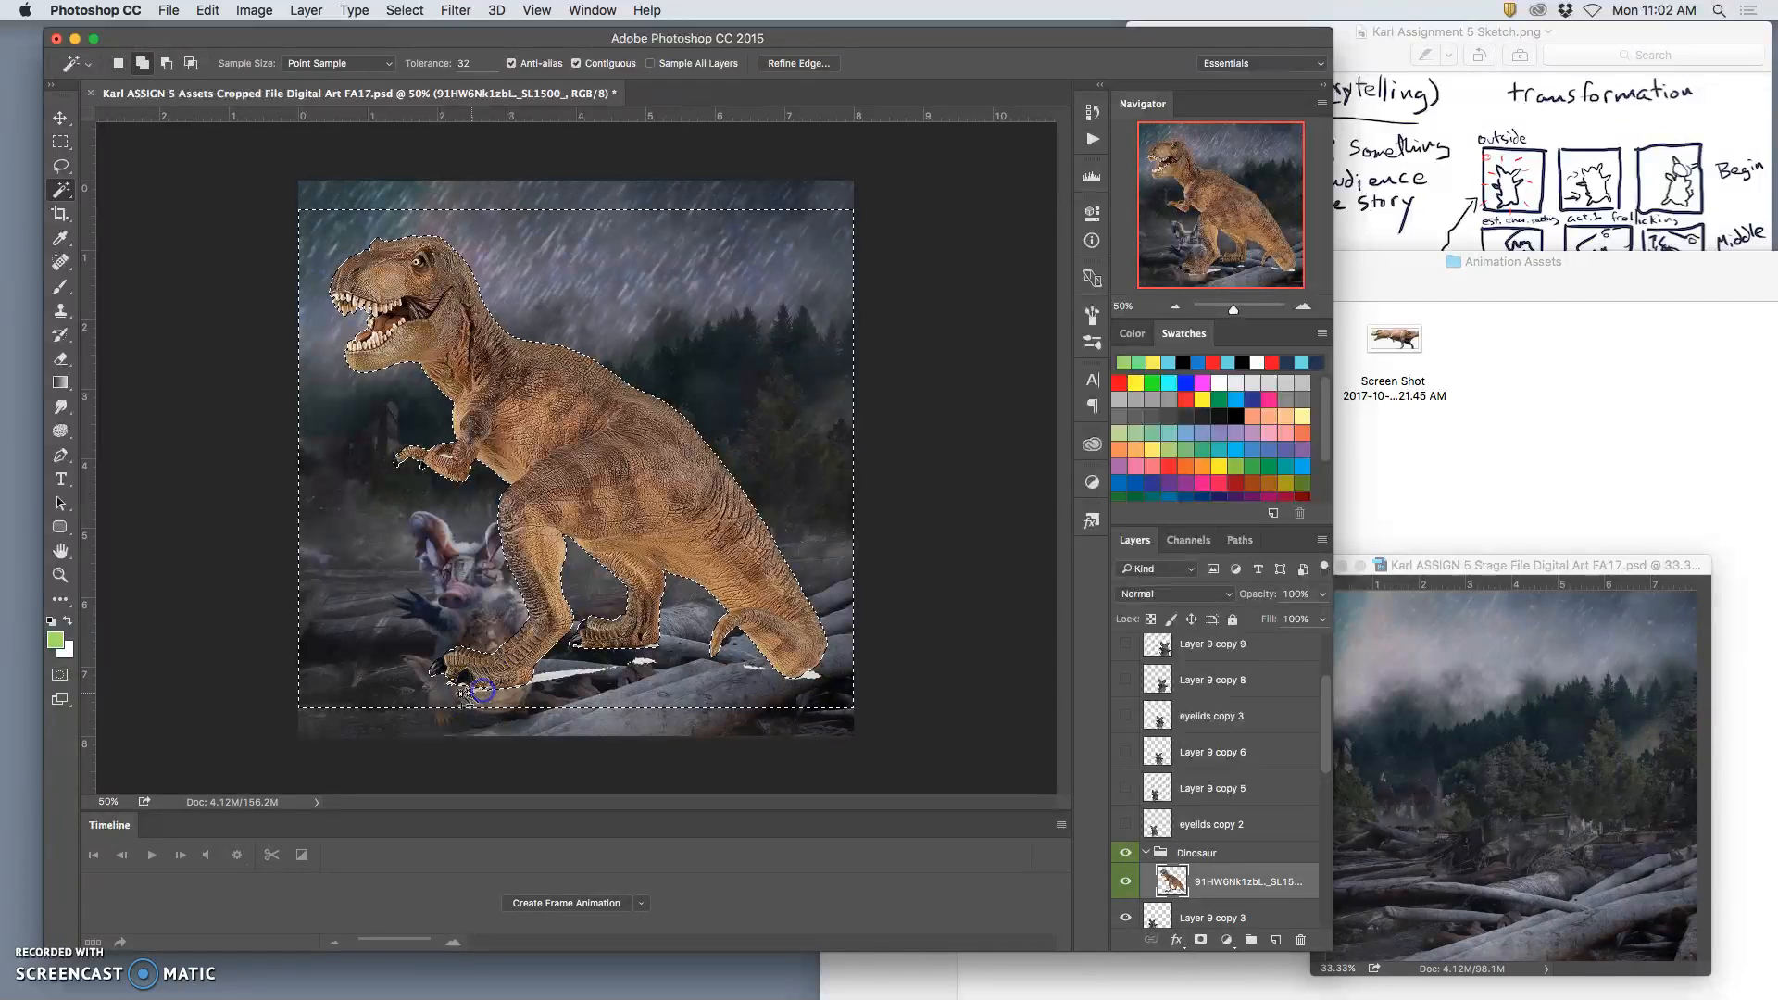
click(479, 484)
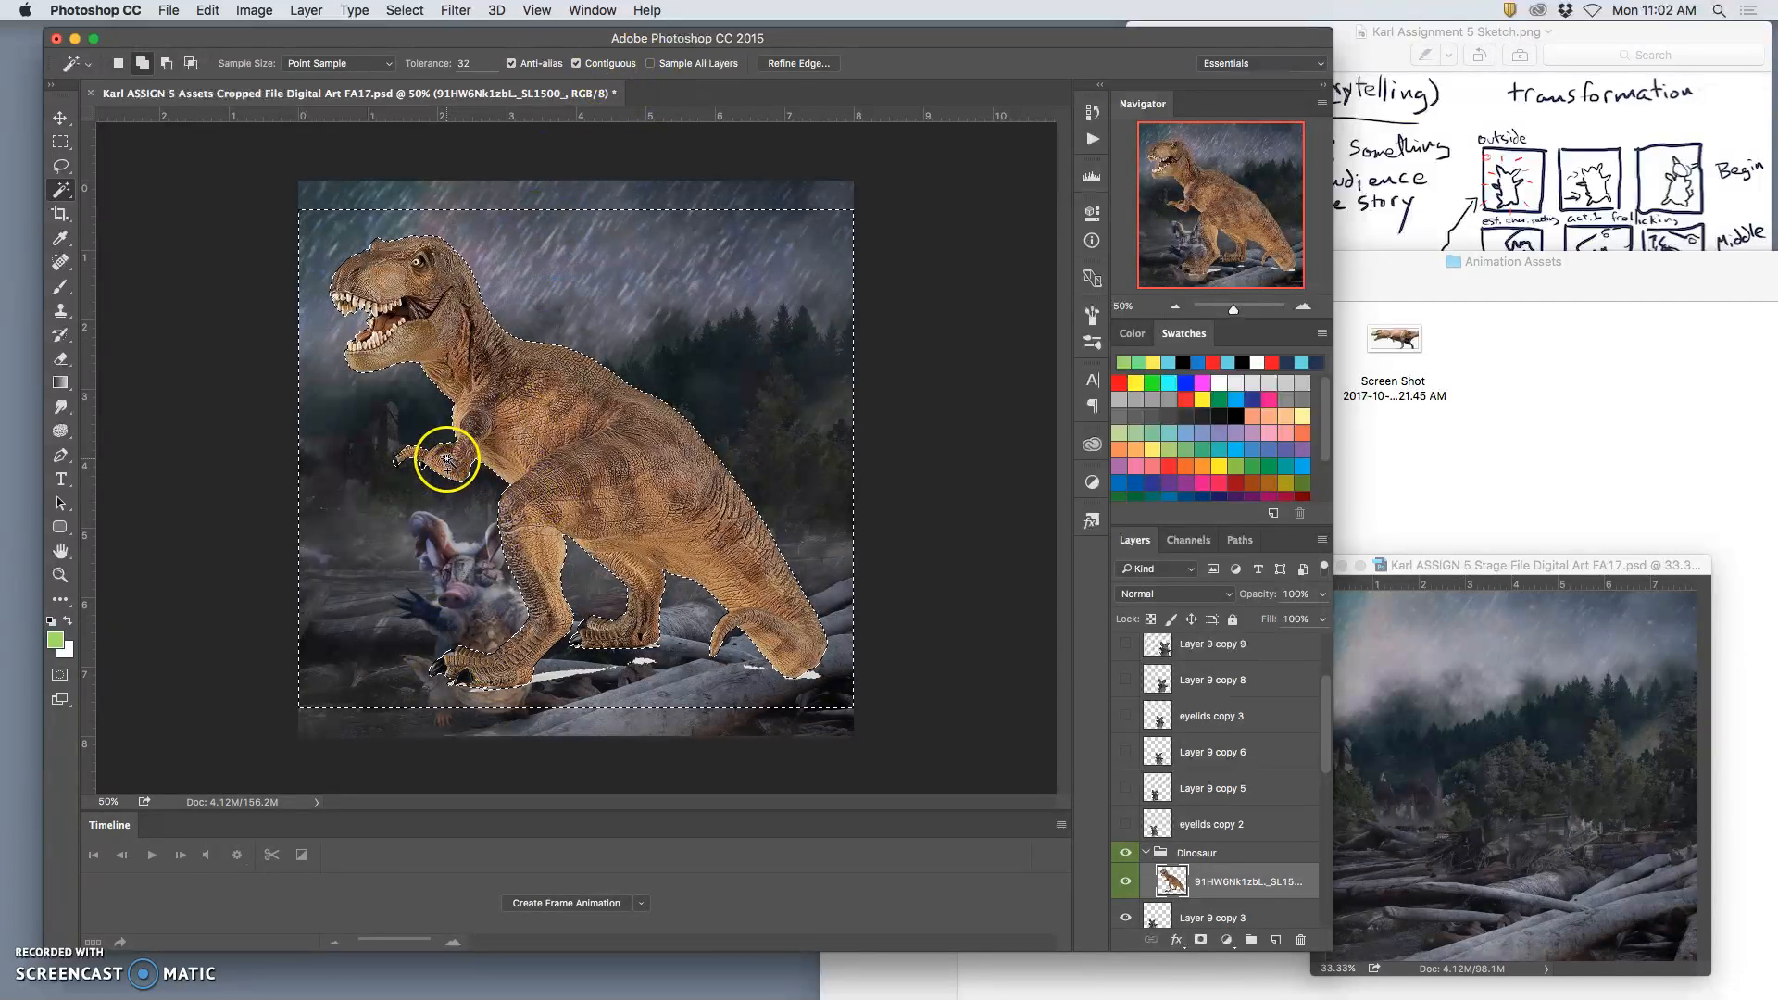
shift+click(445, 456)
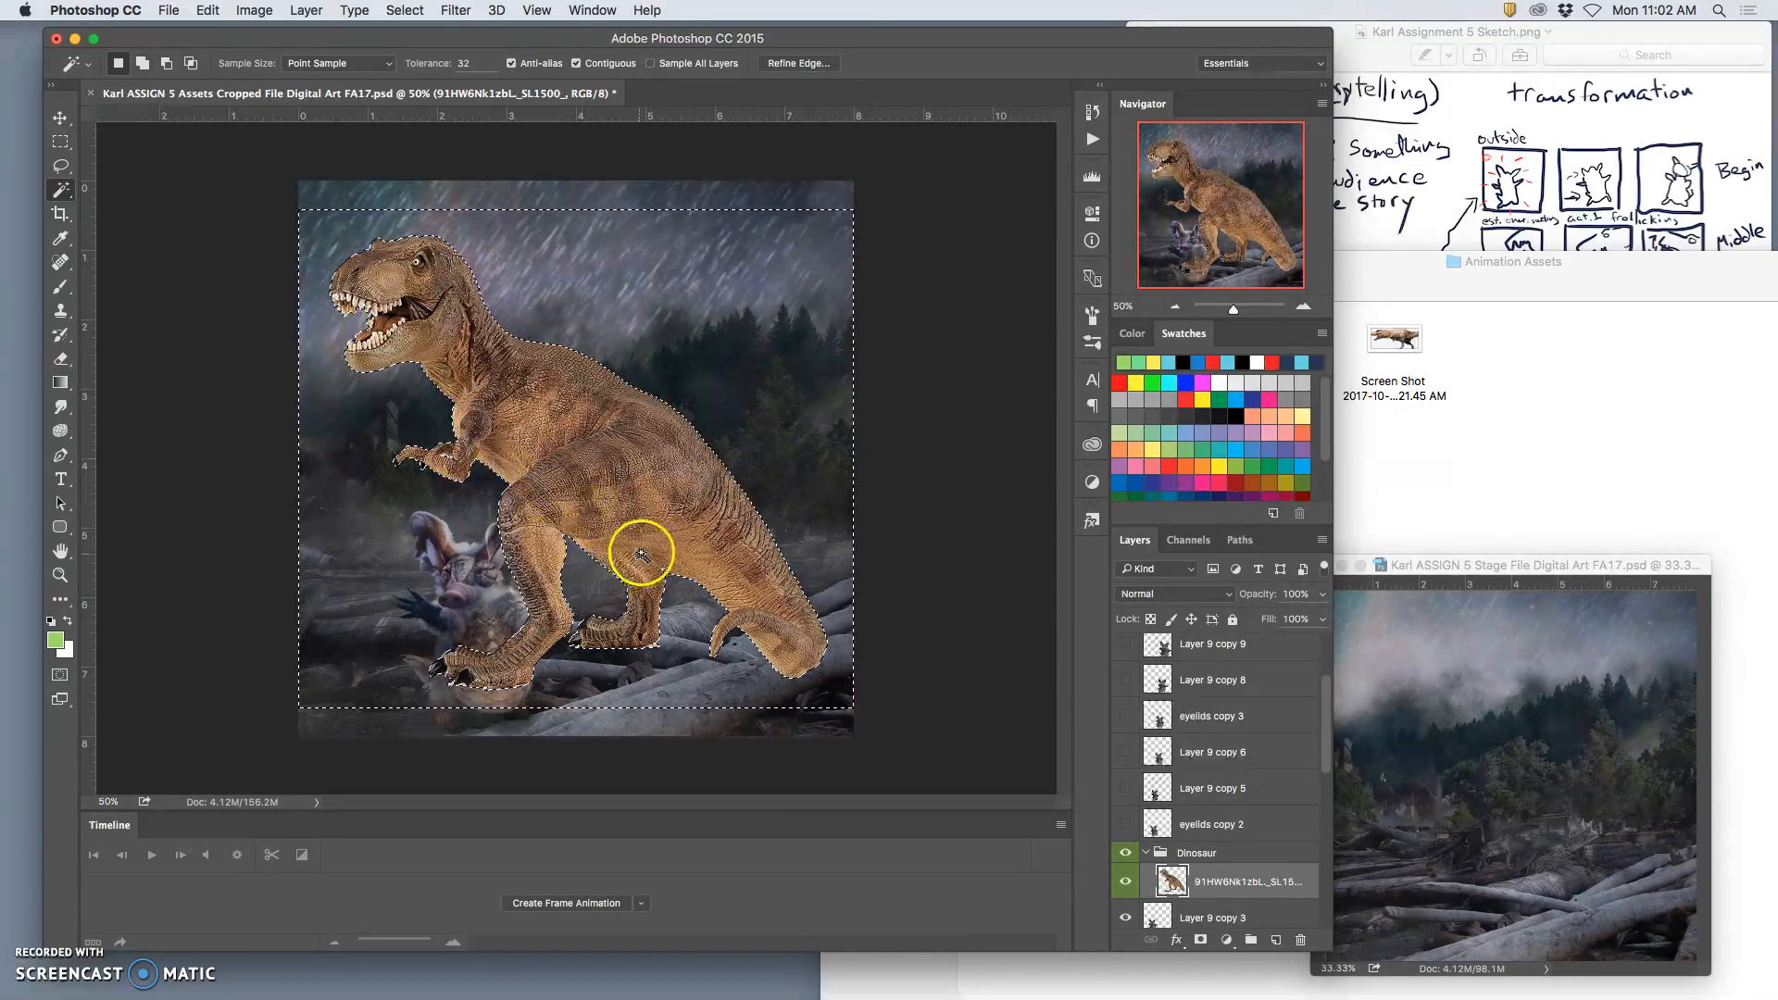
Step: Refine the background selection's edge with radius 3.9 px, feather 1.0 px and shift edge +5%, trim the dinosaur's fringe with it, and deselect
click(798, 63)
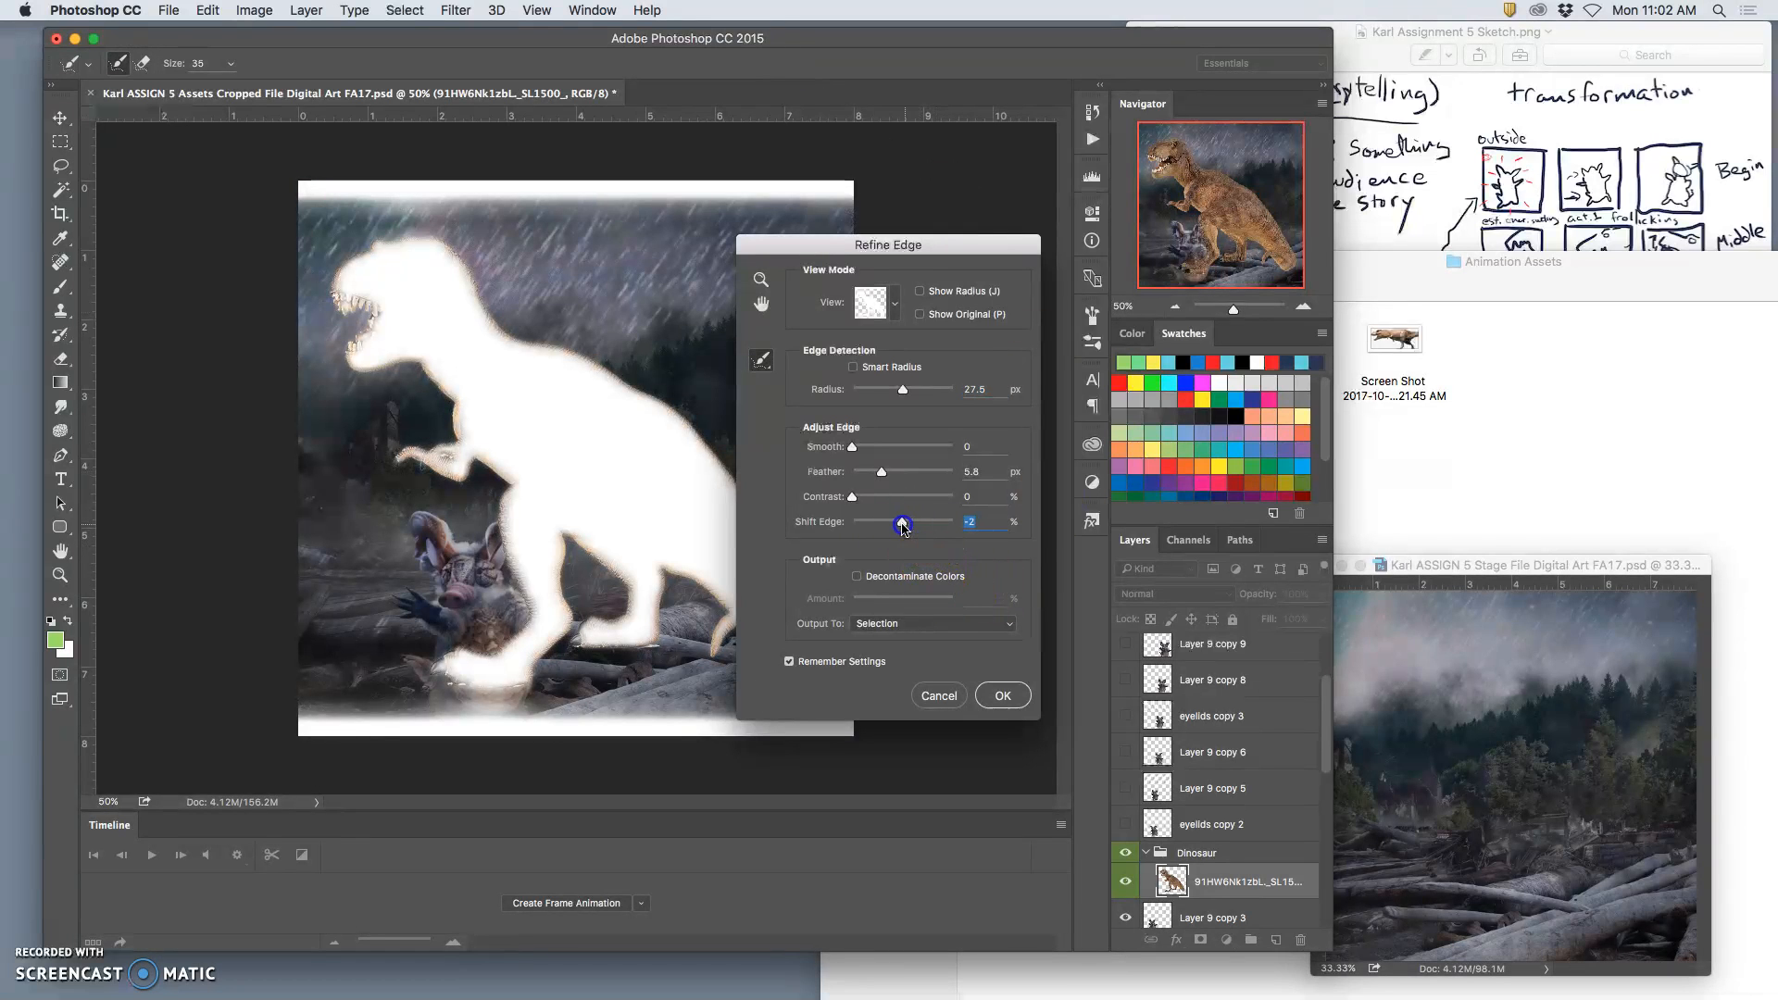
drag(903, 389, 881, 394)
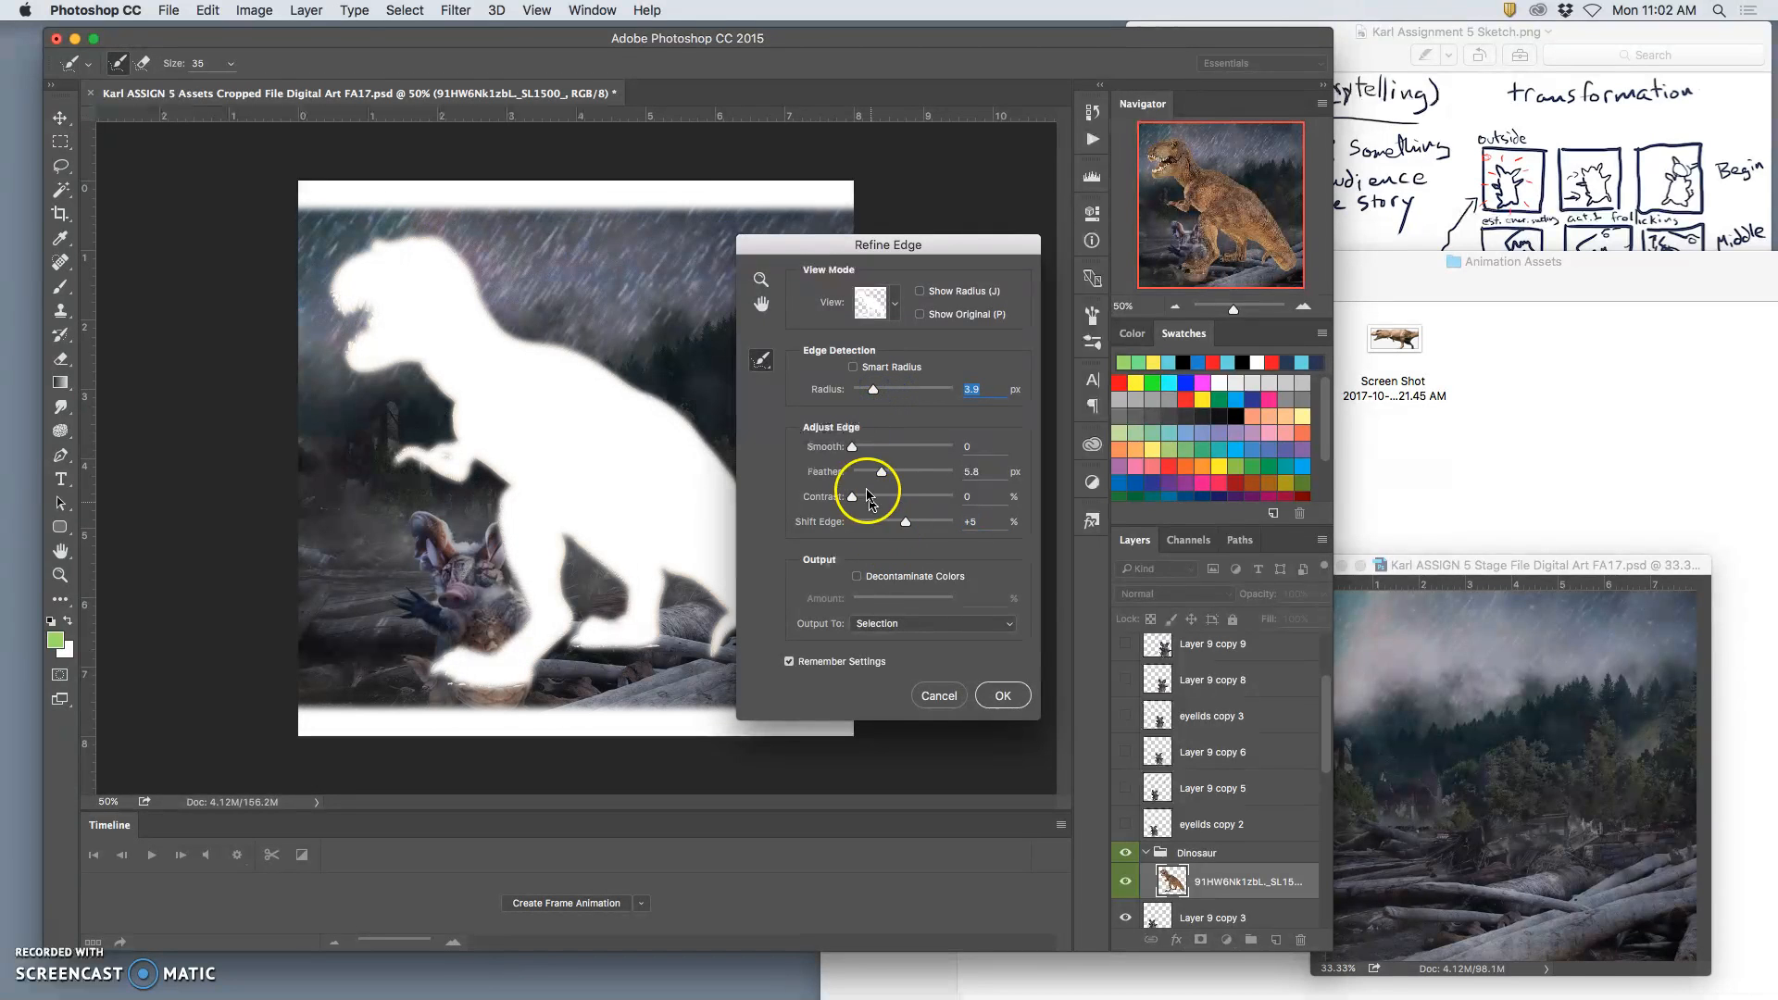
drag(867, 474, 859, 476)
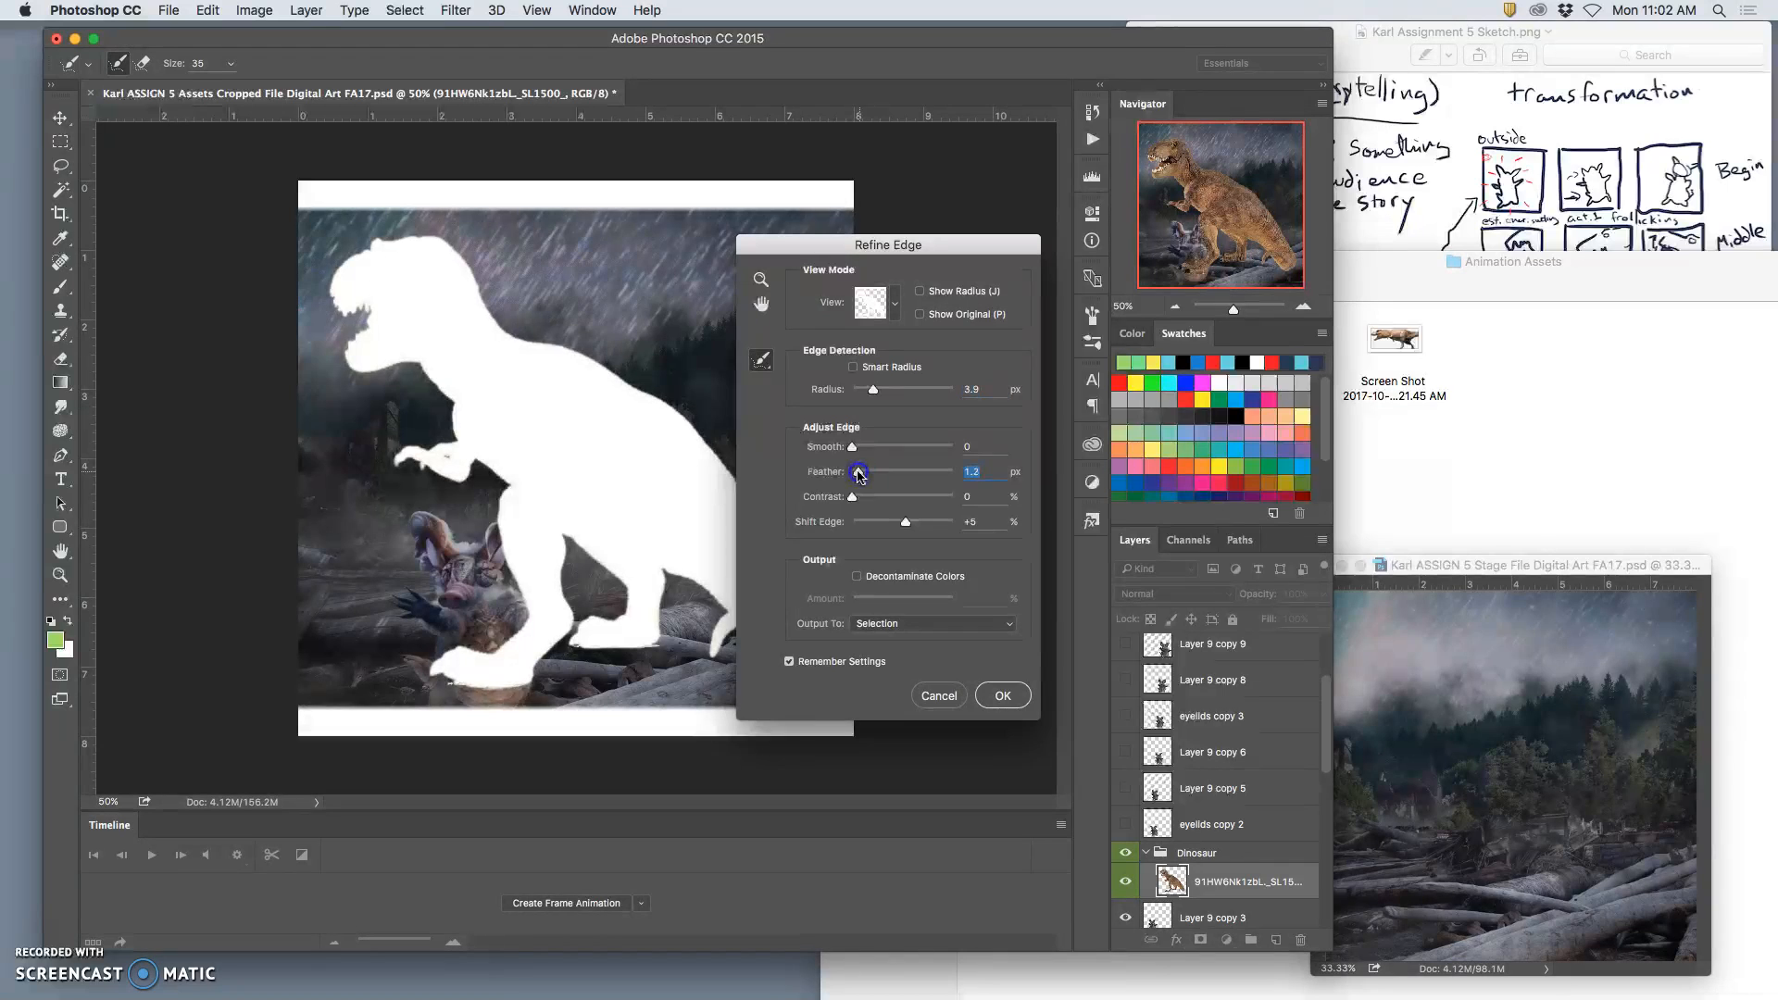
click(1007, 697)
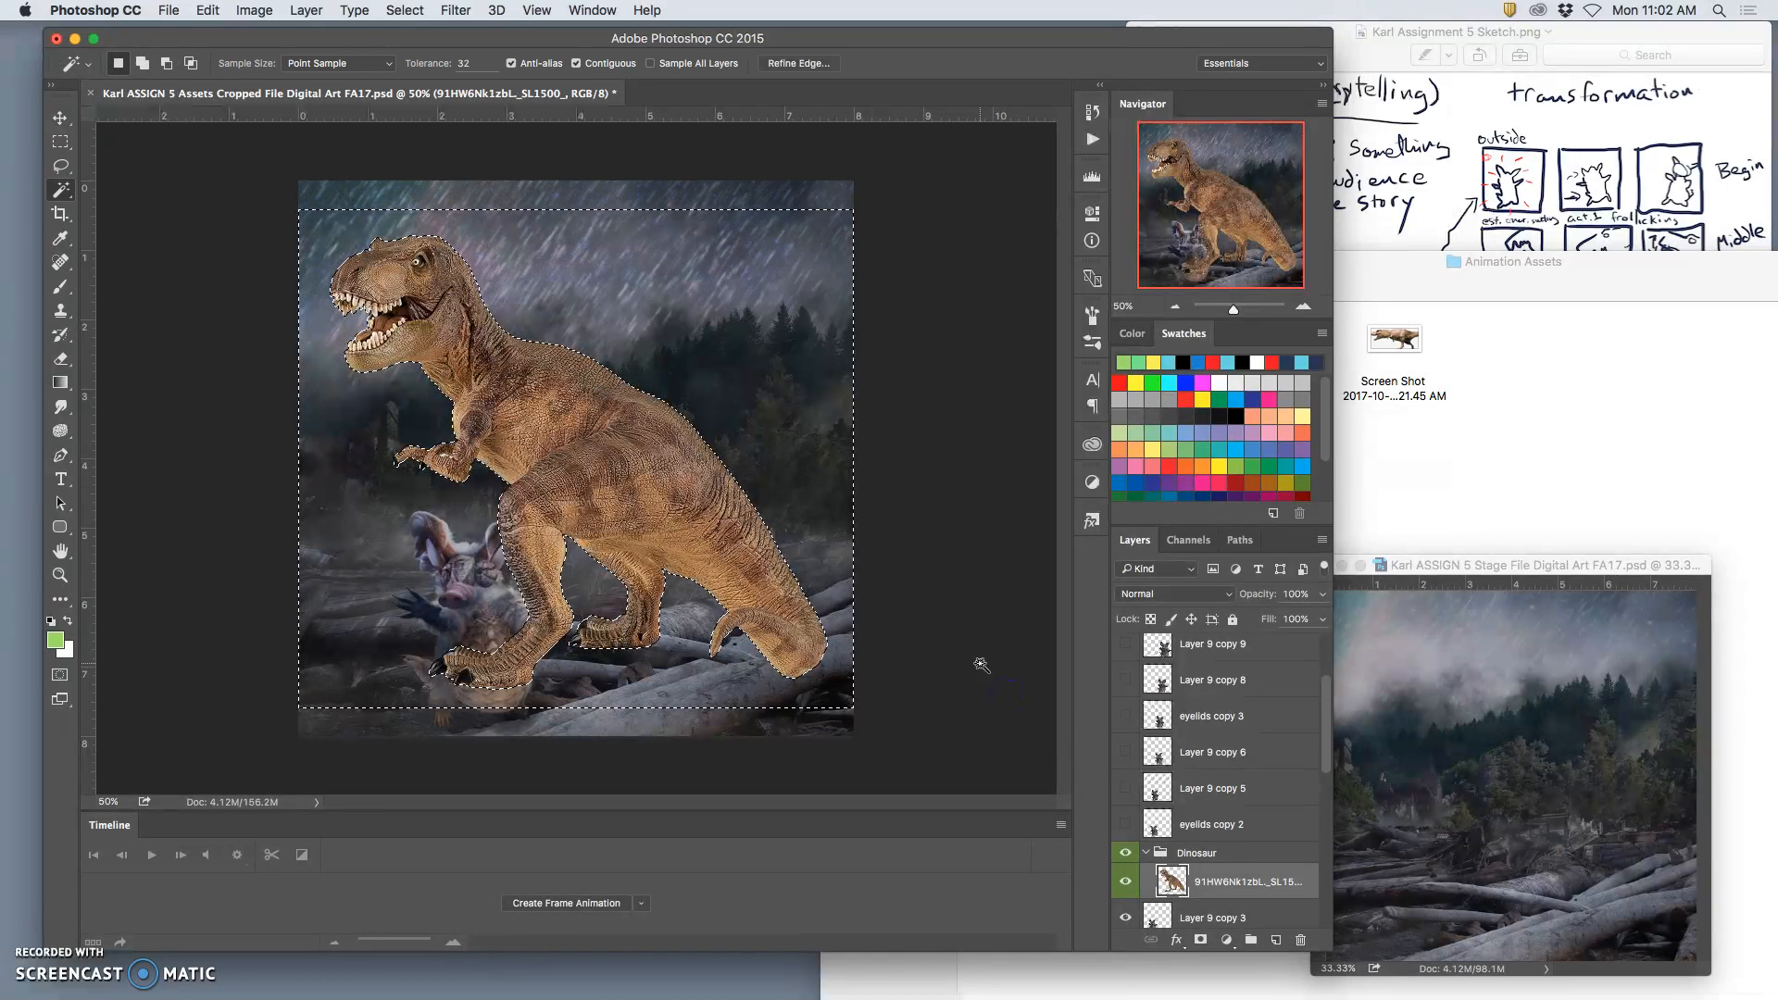
key(super+d)
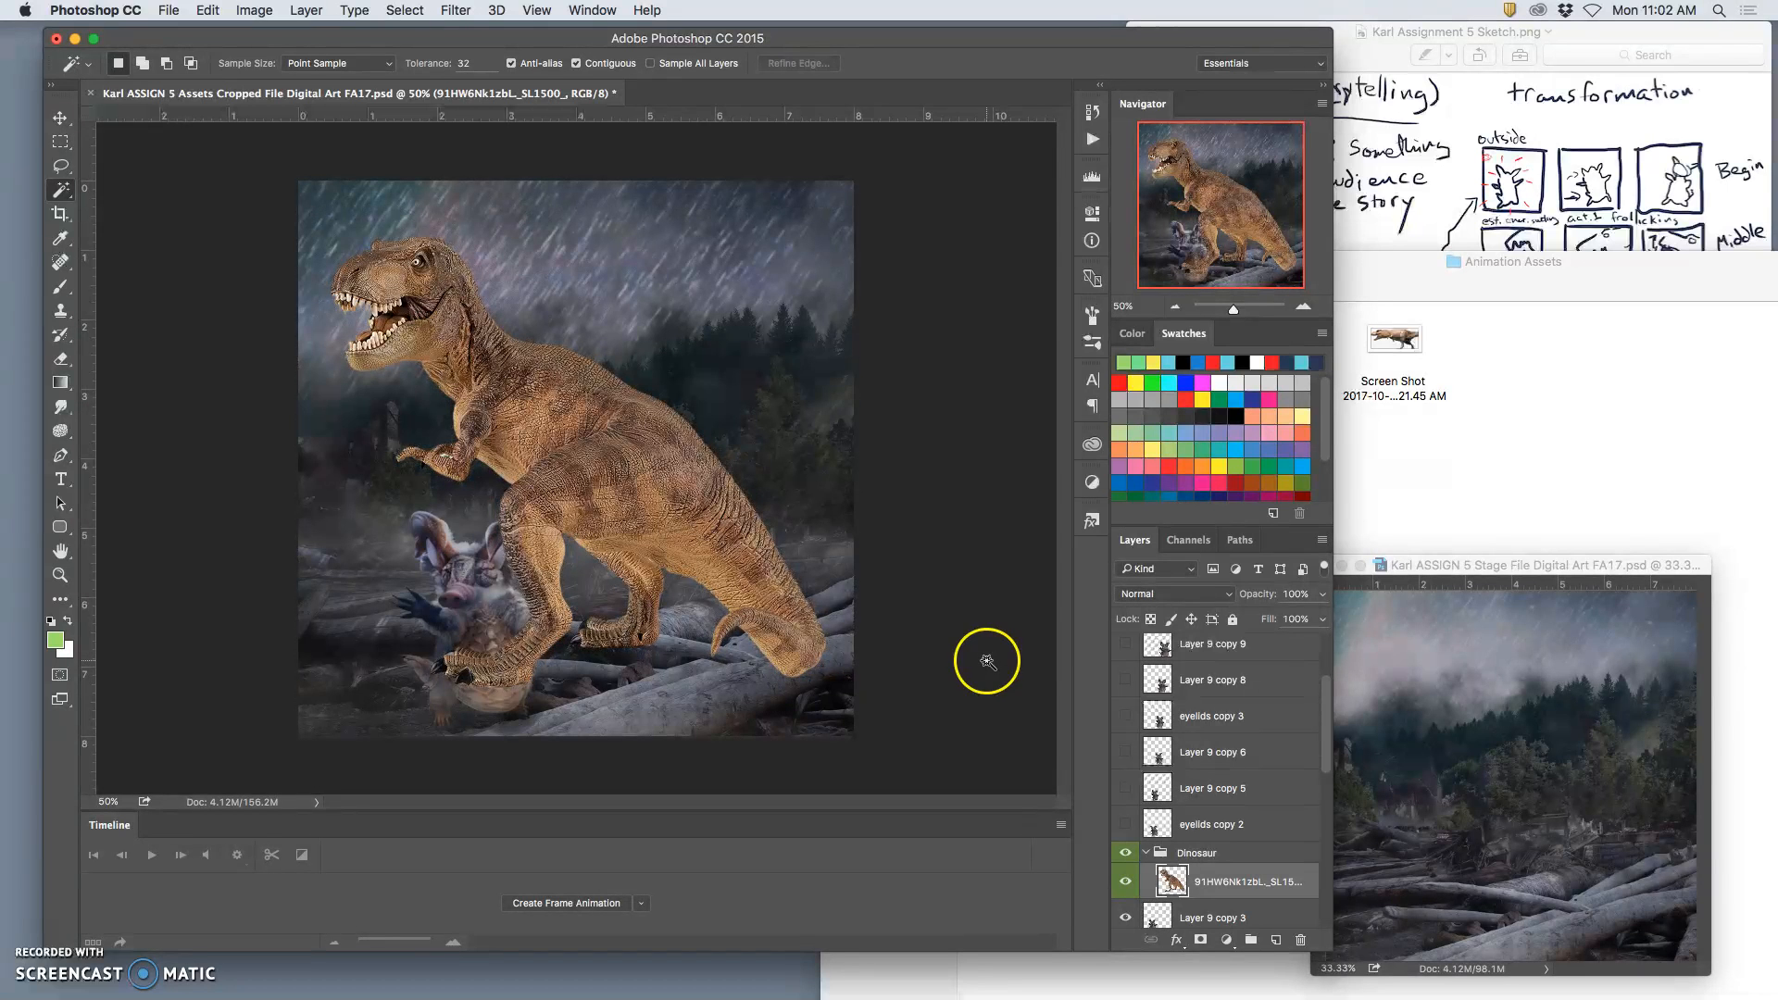
Step: Move the dinosaur to the right side of the canvas and reorder the Dinosaur group to sit directly below the driftwood copy layer
click(60, 117)
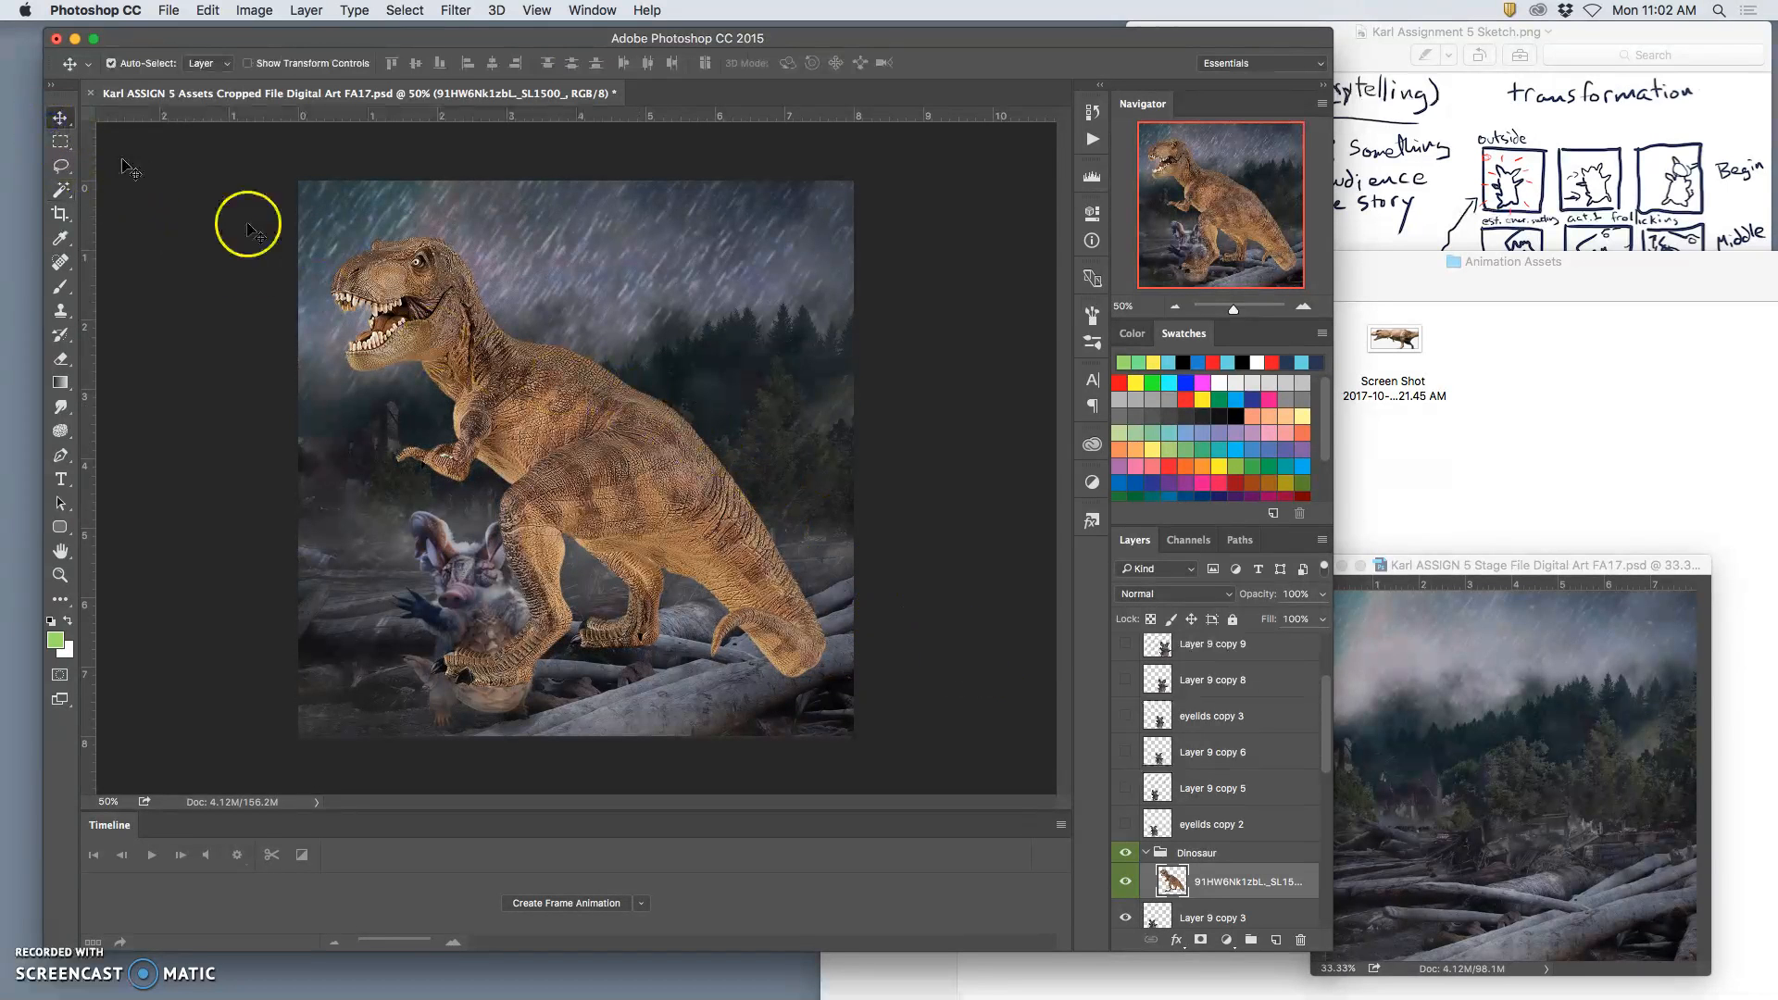
drag(604, 453, 836, 459)
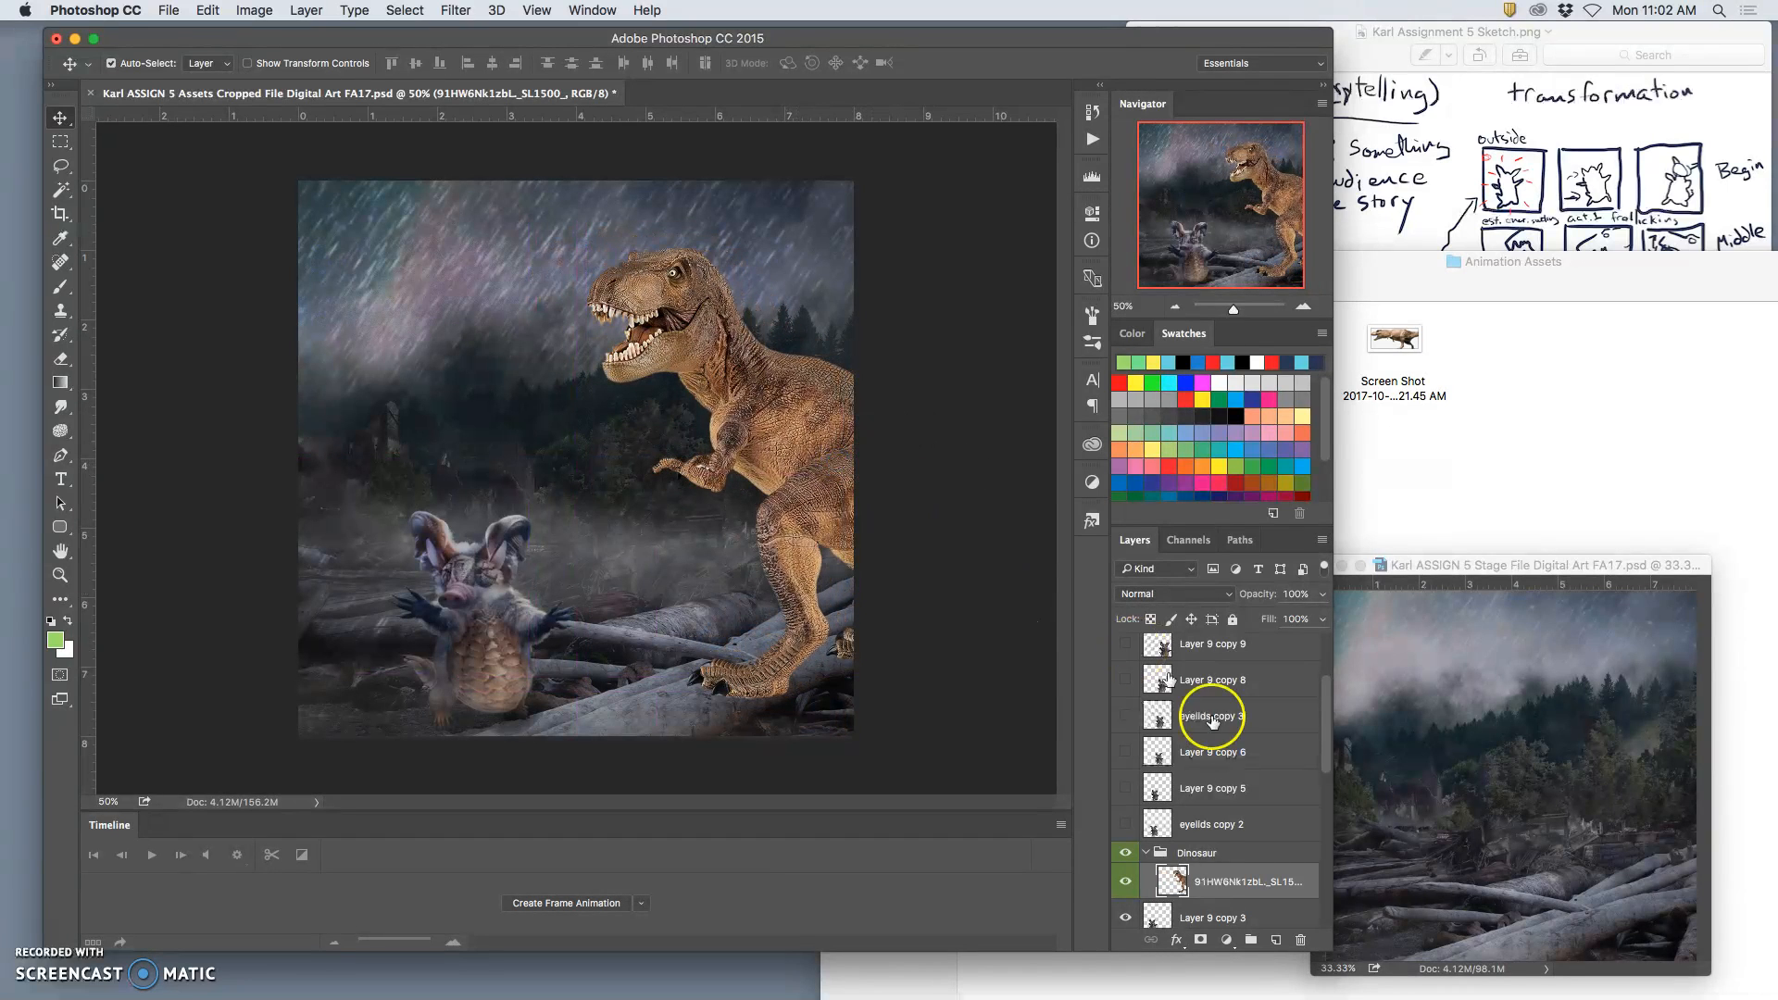
click(1212, 853)
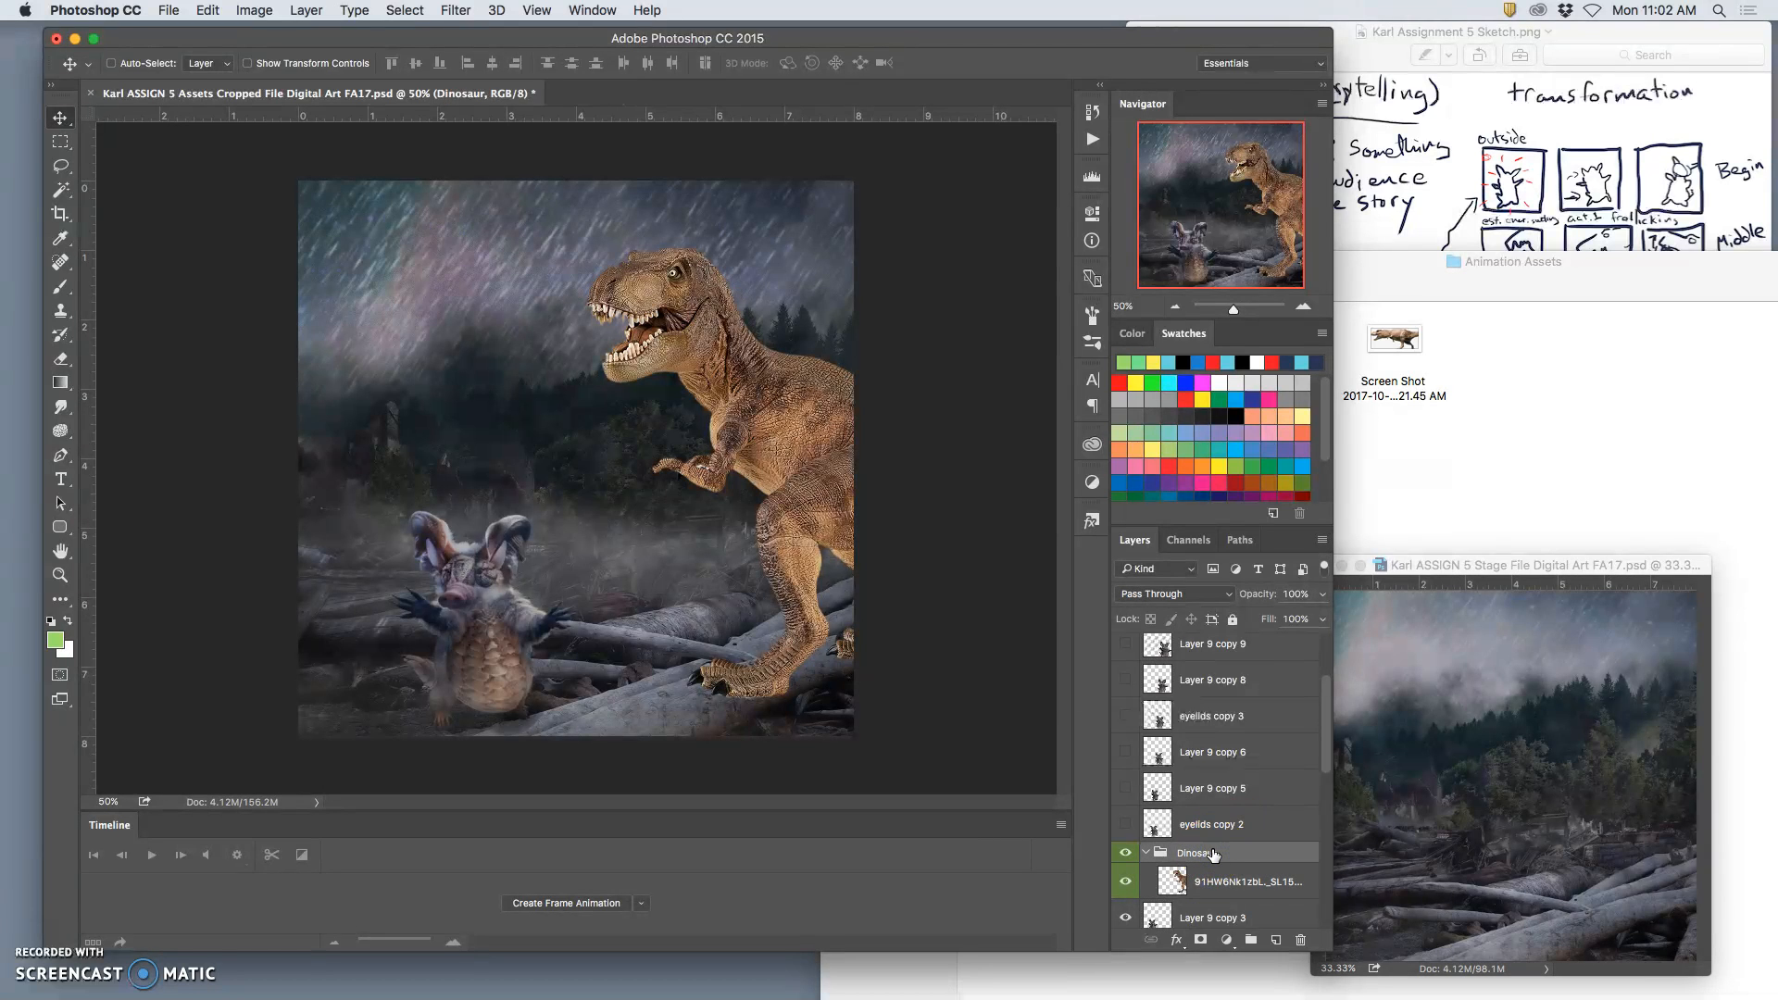
key(super+bracketleft)
key(super+bracketleft)
key(super+bracketleft)
key(super+bracketleft)
key(super+bracketleft)
key(super+bracketleft)
key(super+bracketleft)
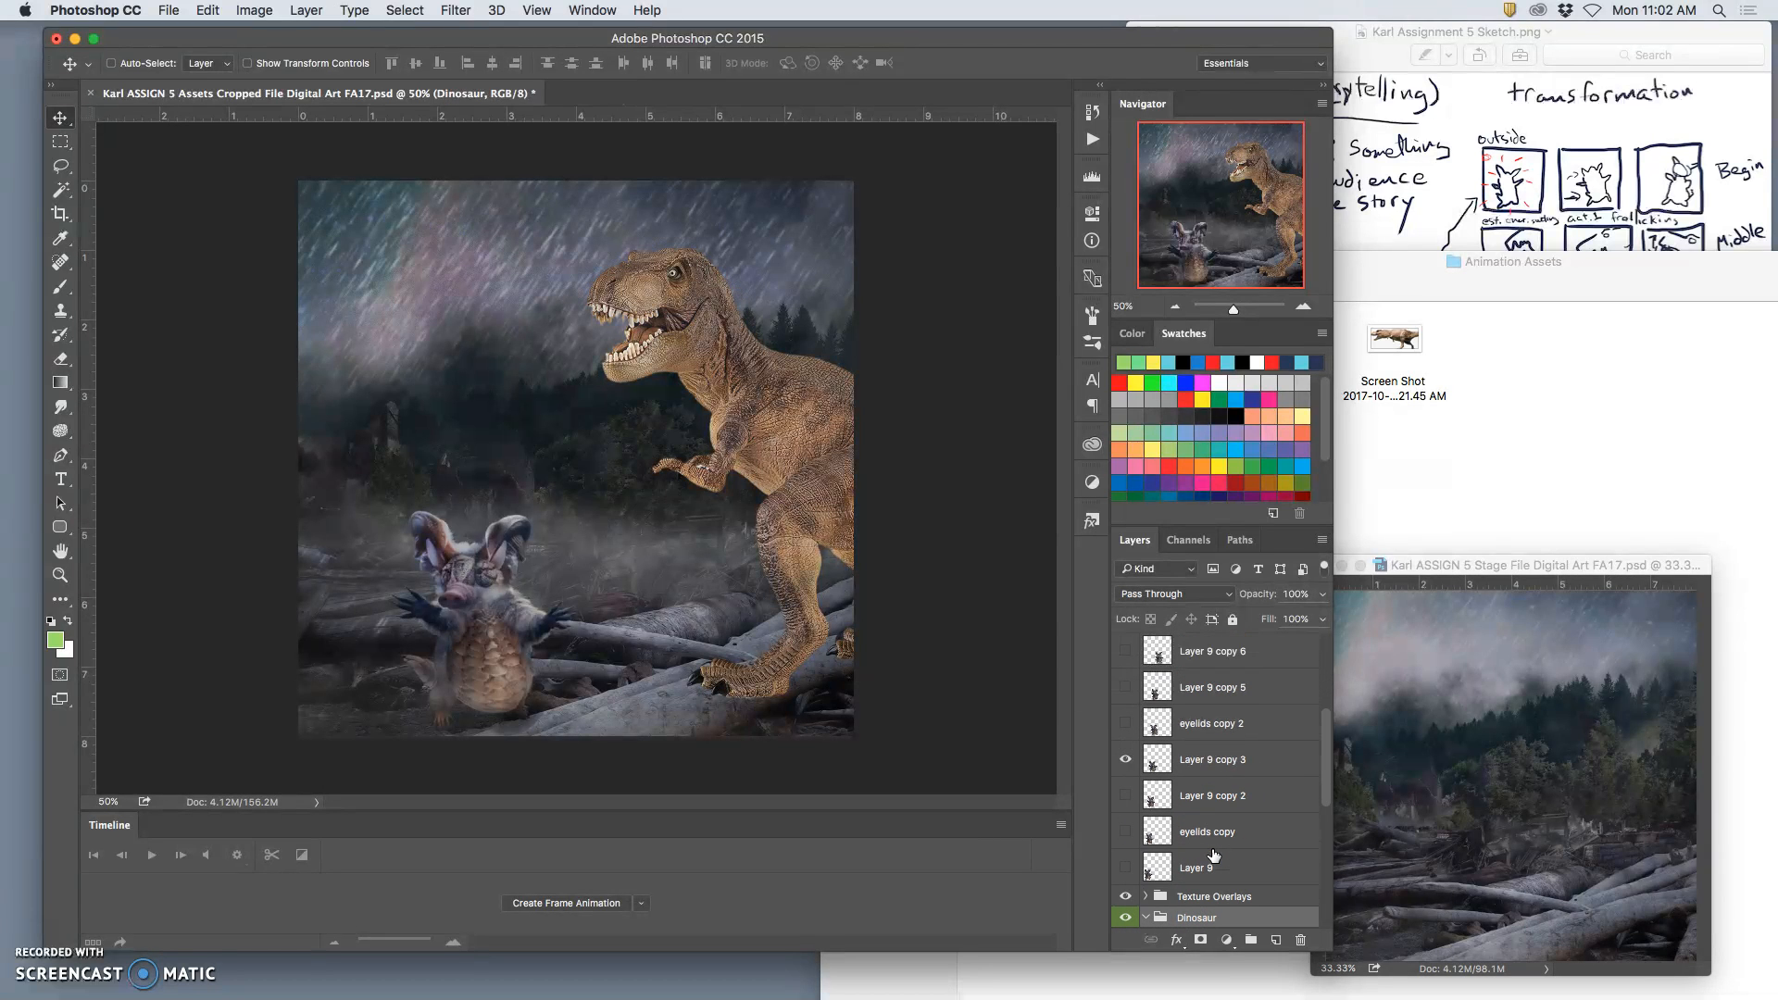
key(super+bracketleft)
key(super+bracketleft)
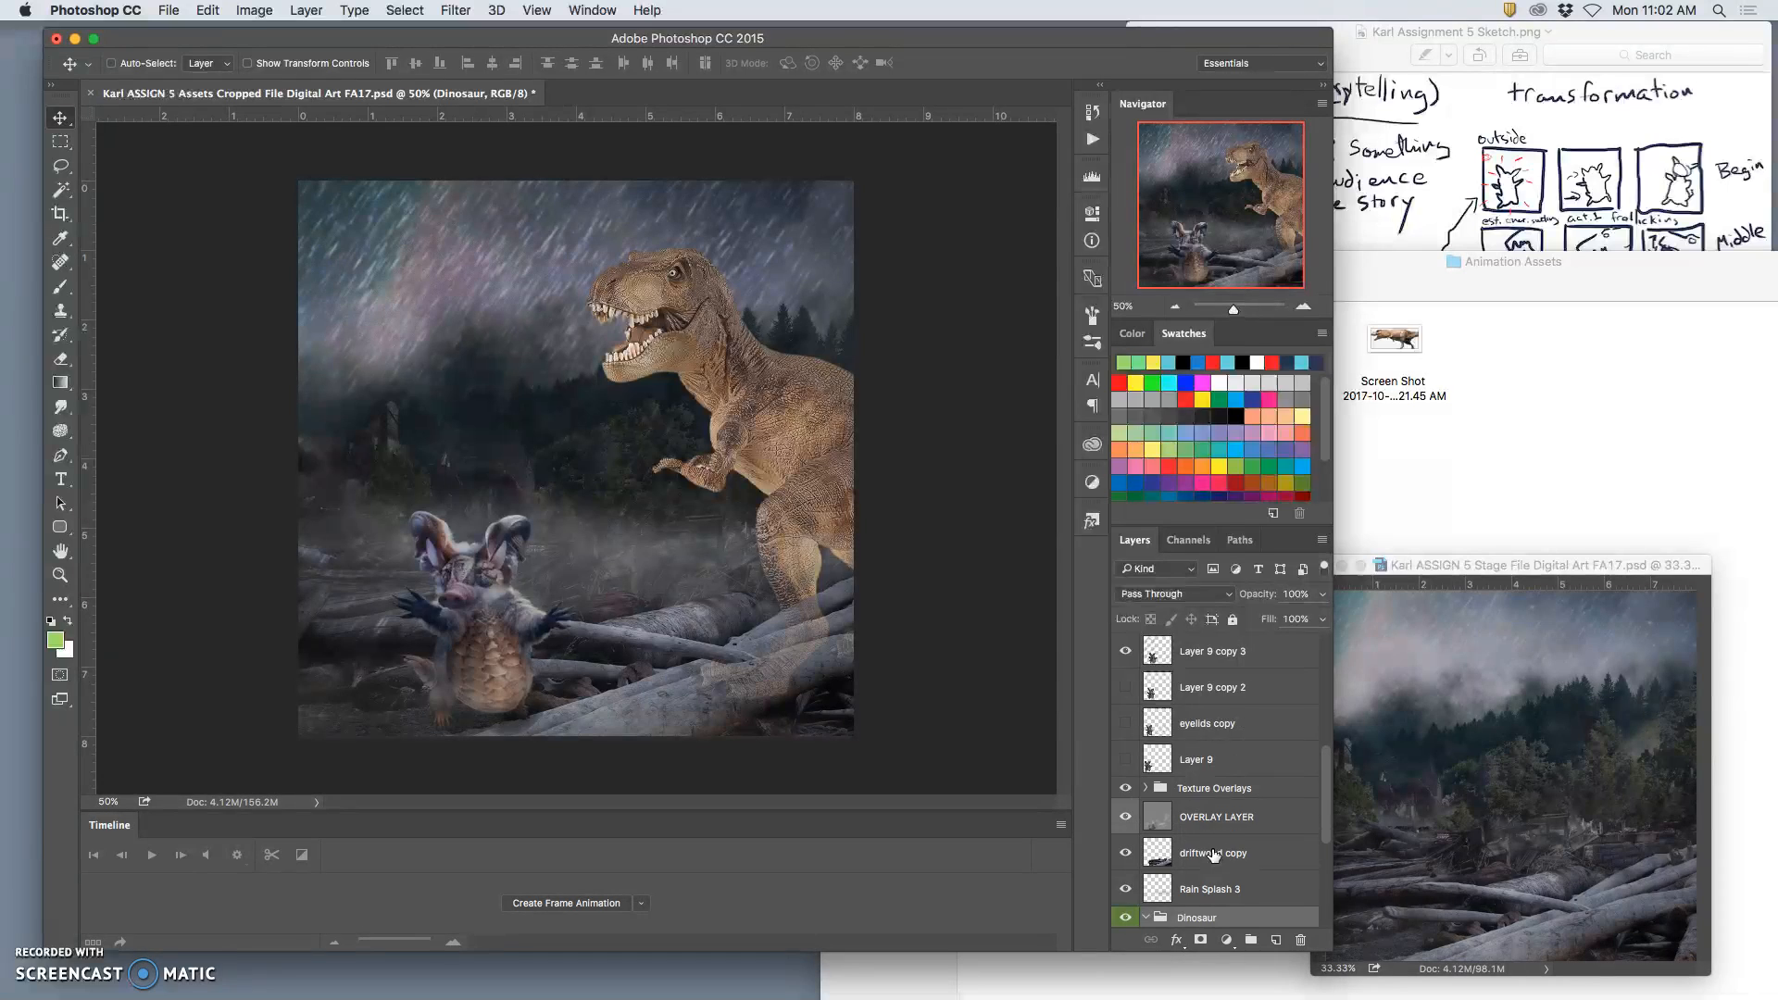
key(super+bracketright)
key(super+bracketright)
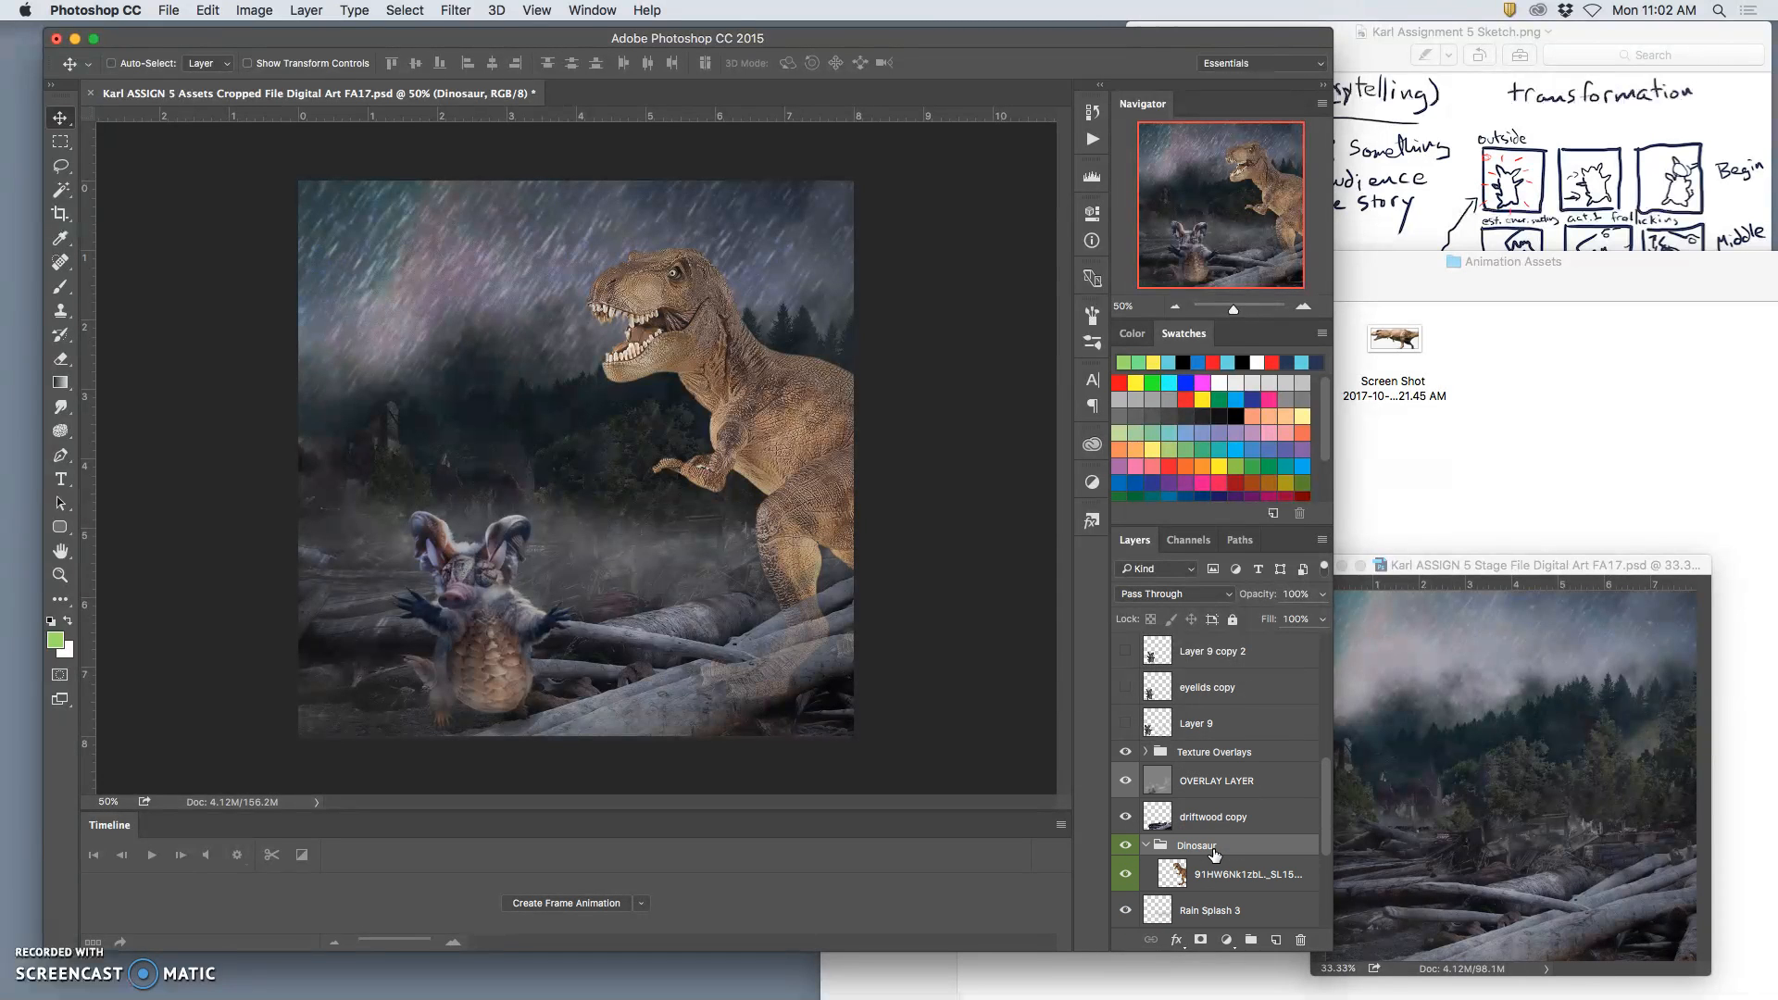
Step: Raise the driftwood copy layer's opacity to 100%
click(1226, 817)
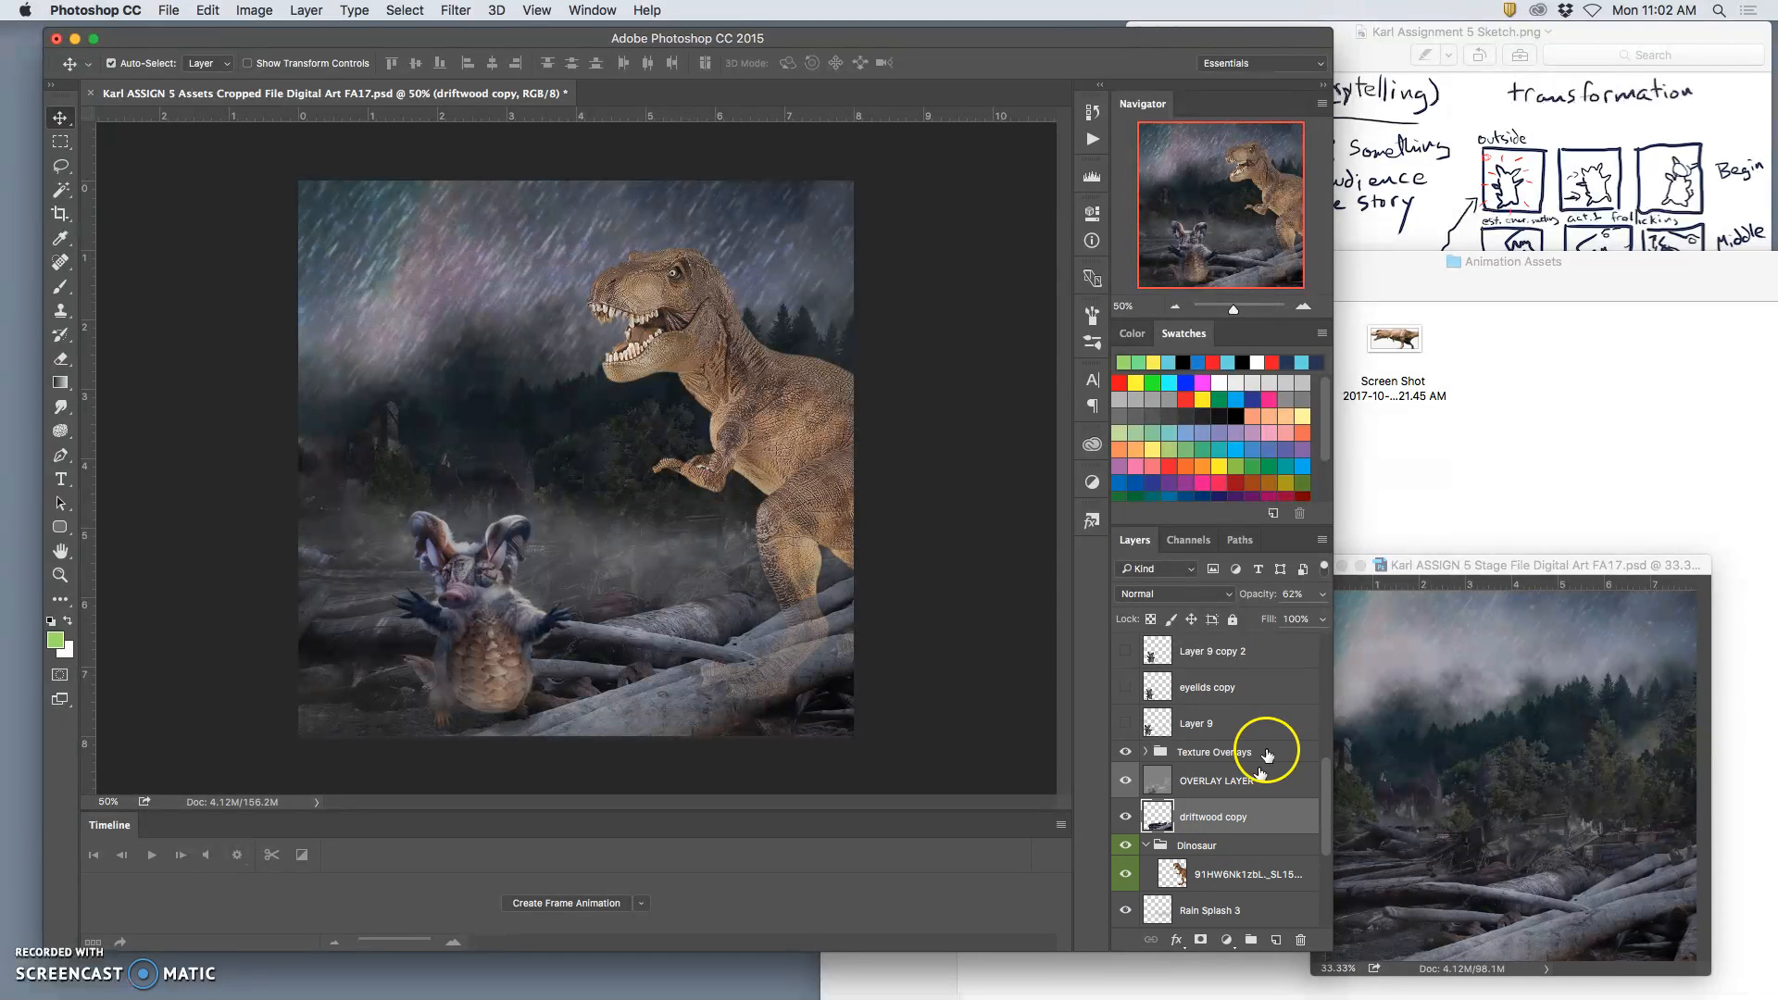
click(1321, 593)
drag(1300, 620, 1326, 623)
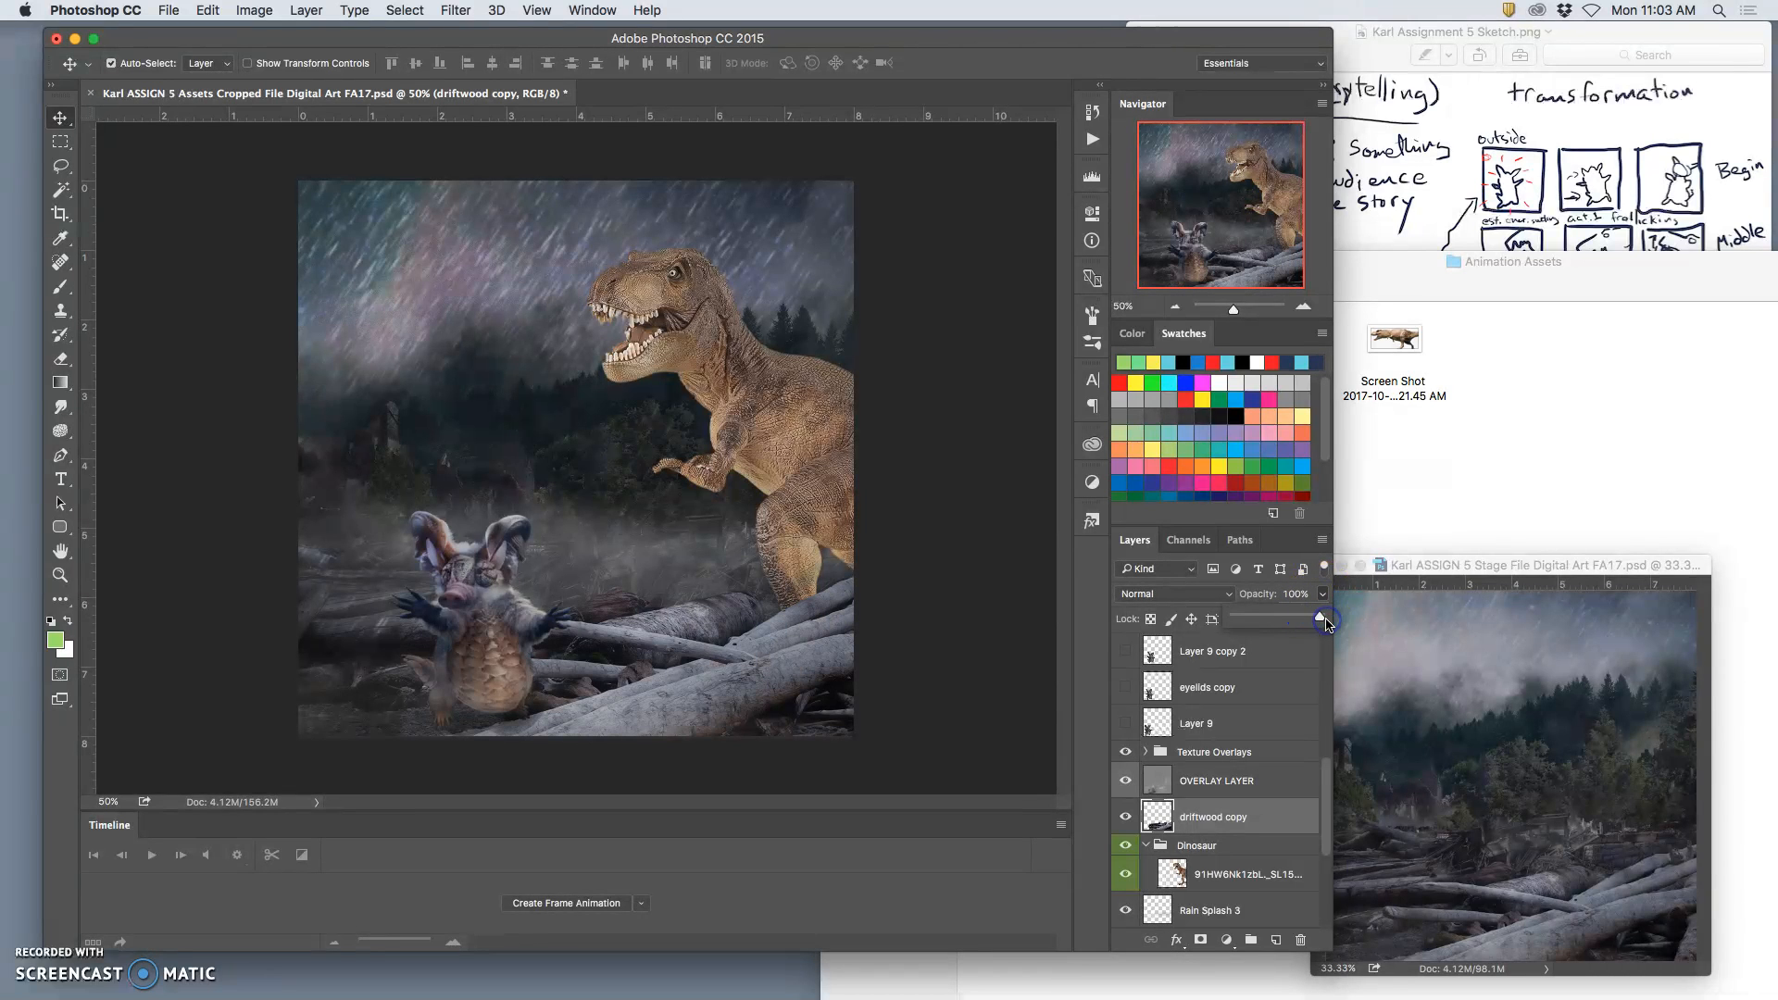
Step: Apply Levels to the driftwood copy layer with darkened midtones and output levels of 16 to 237
click(1213, 816)
click(254, 11)
mouse_move(282, 54)
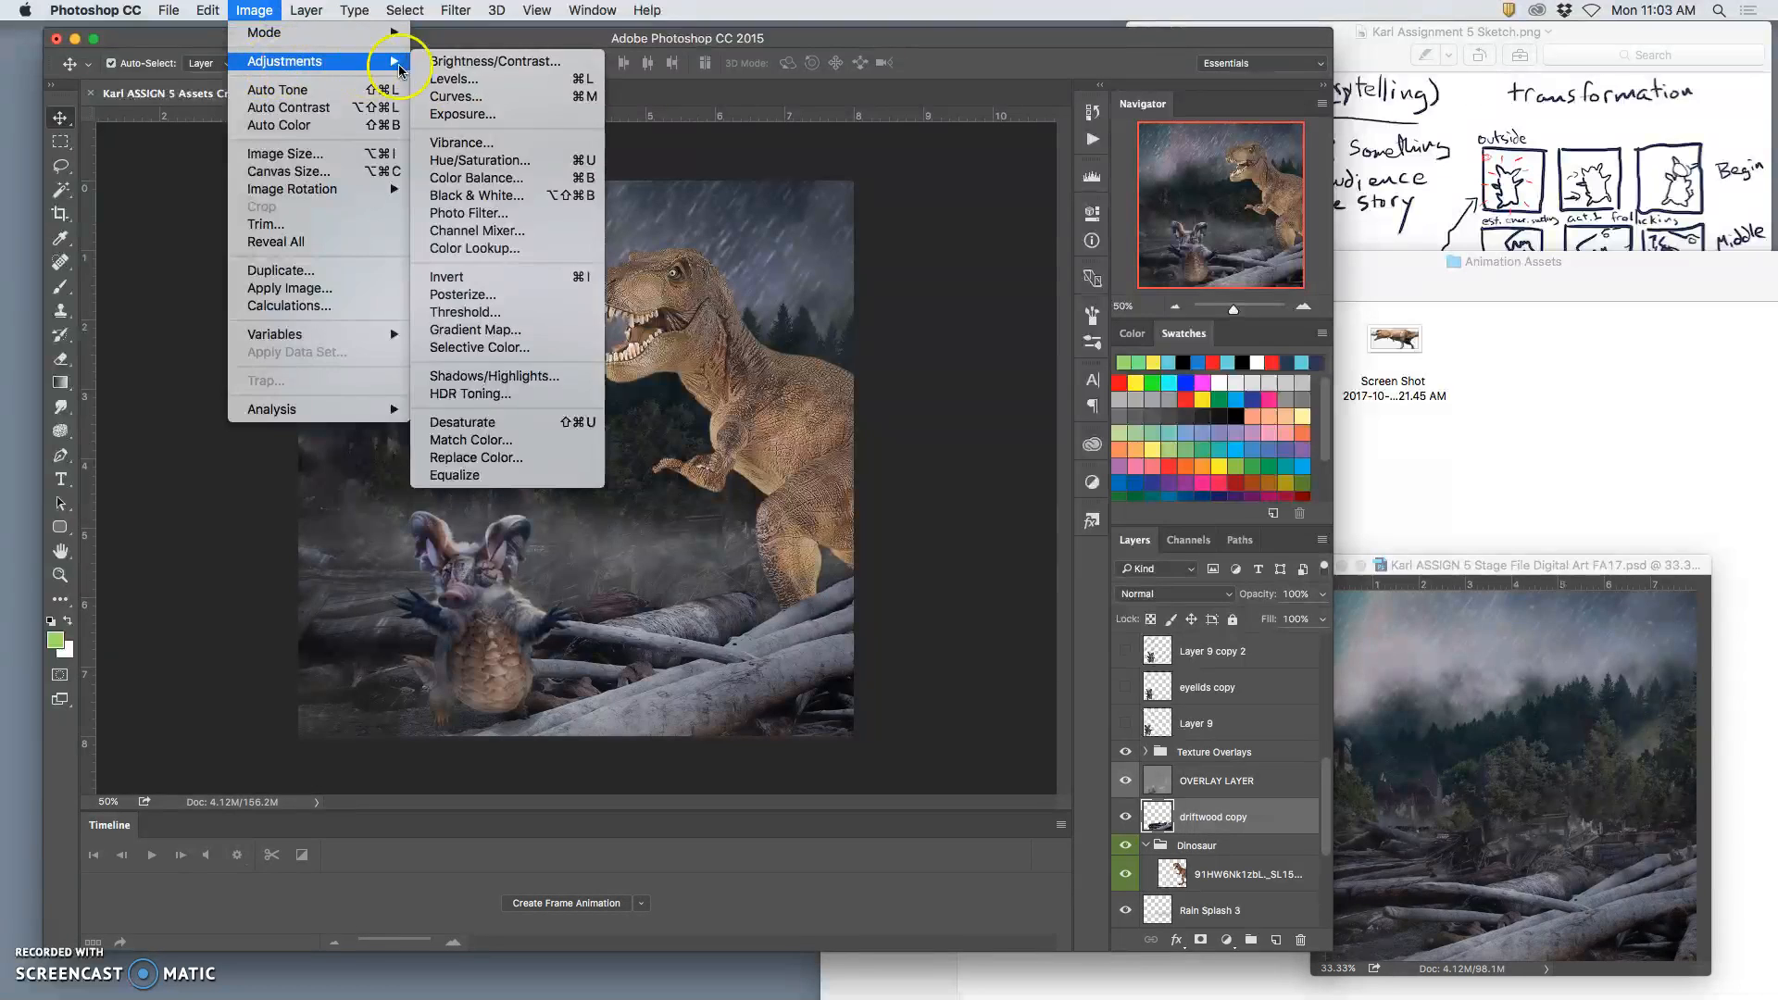
click(472, 82)
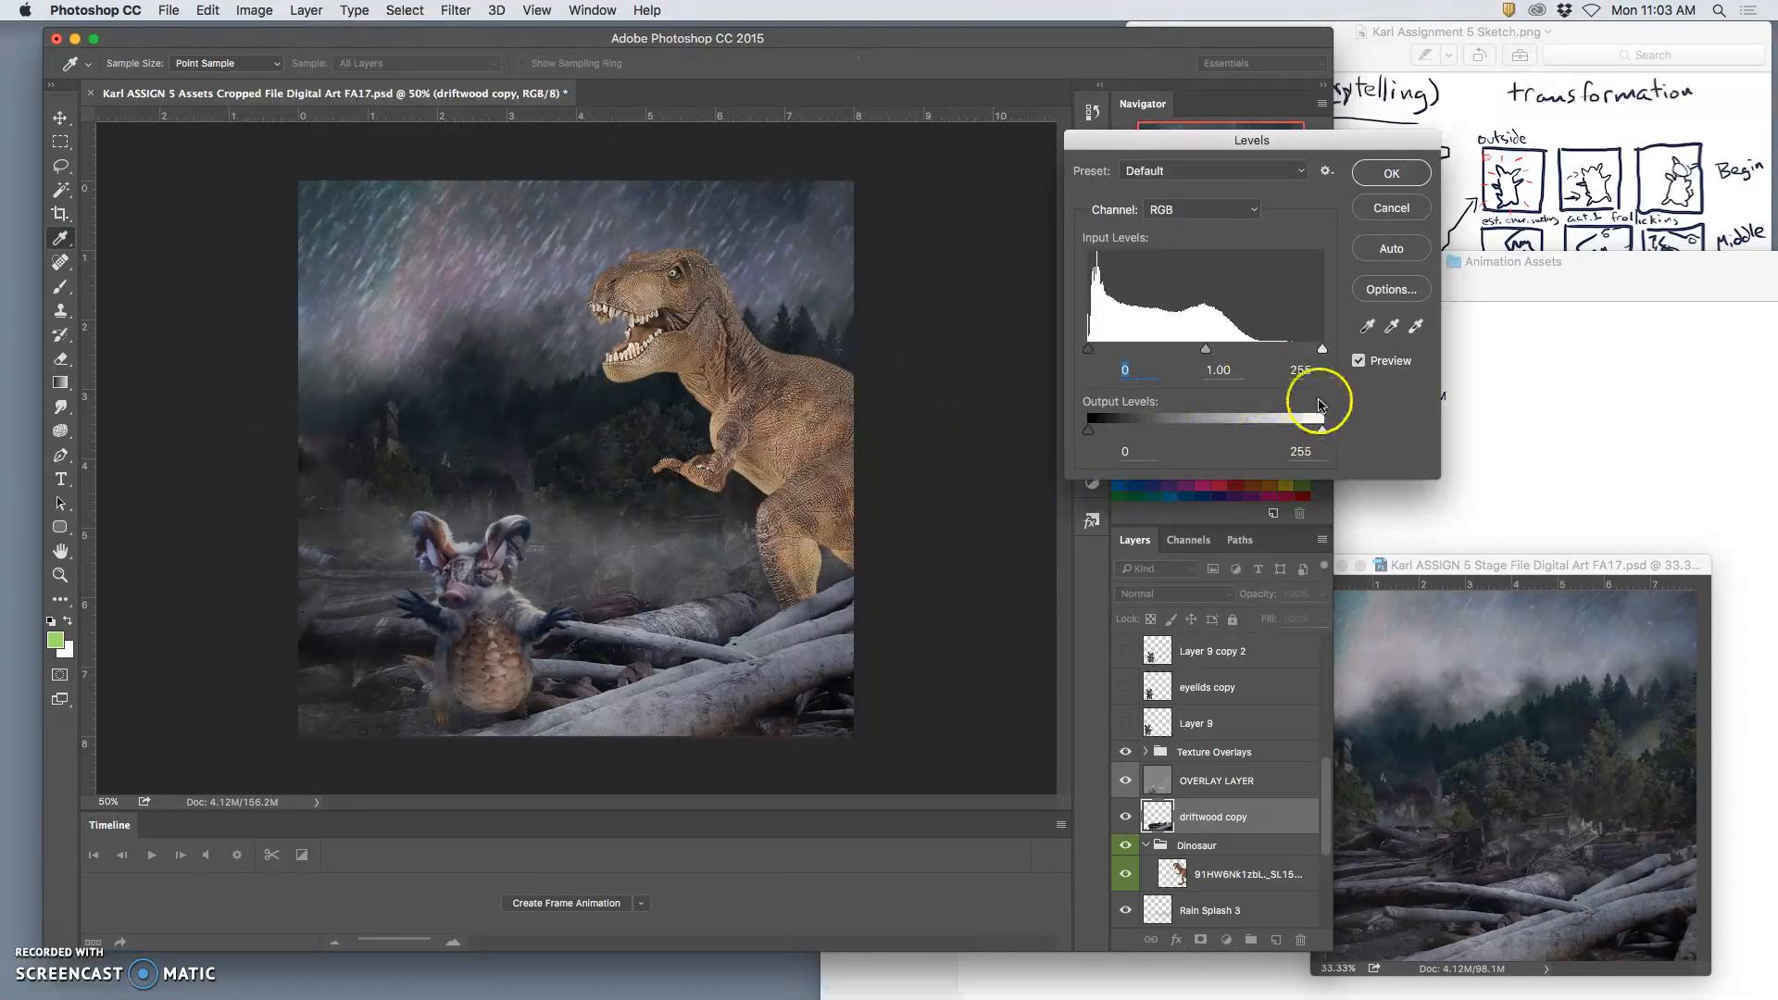
mouse_move(1205, 350)
mouse_down()
mouse_move(1187, 352)
mouse_move(1232, 353)
mouse_up()
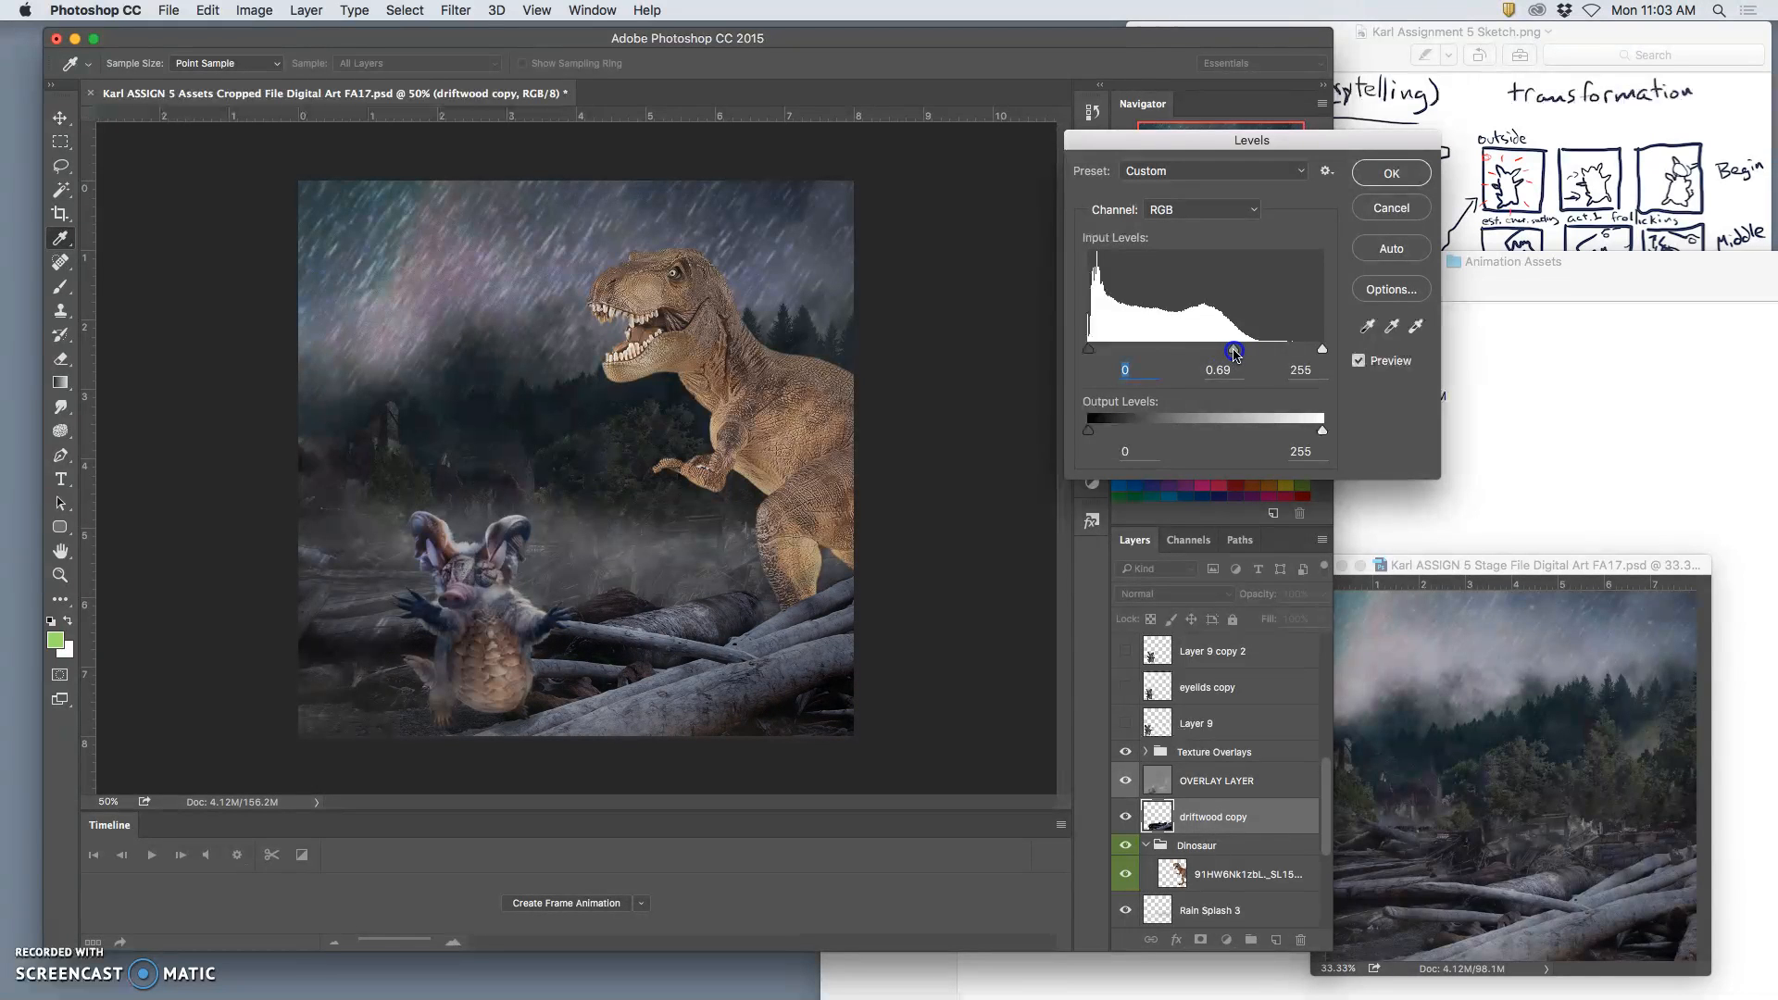
drag(1321, 430, 1308, 429)
drag(1232, 353, 1235, 353)
drag(1088, 429, 1104, 433)
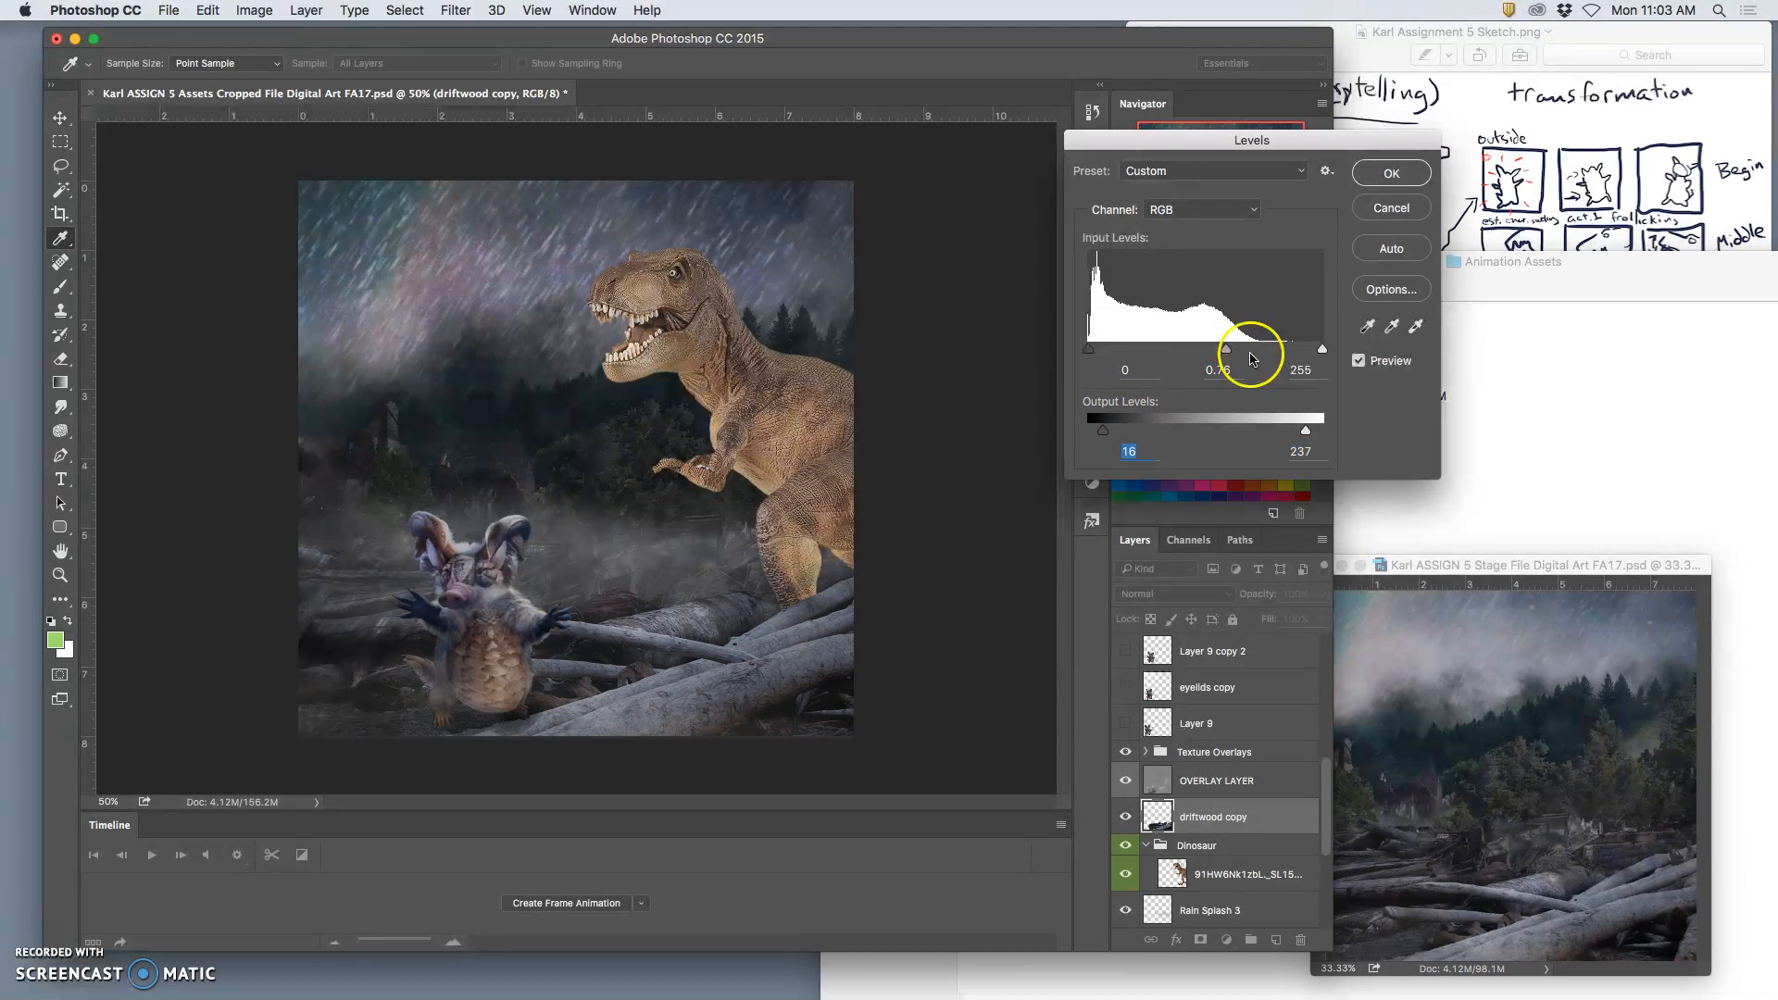
click(1394, 176)
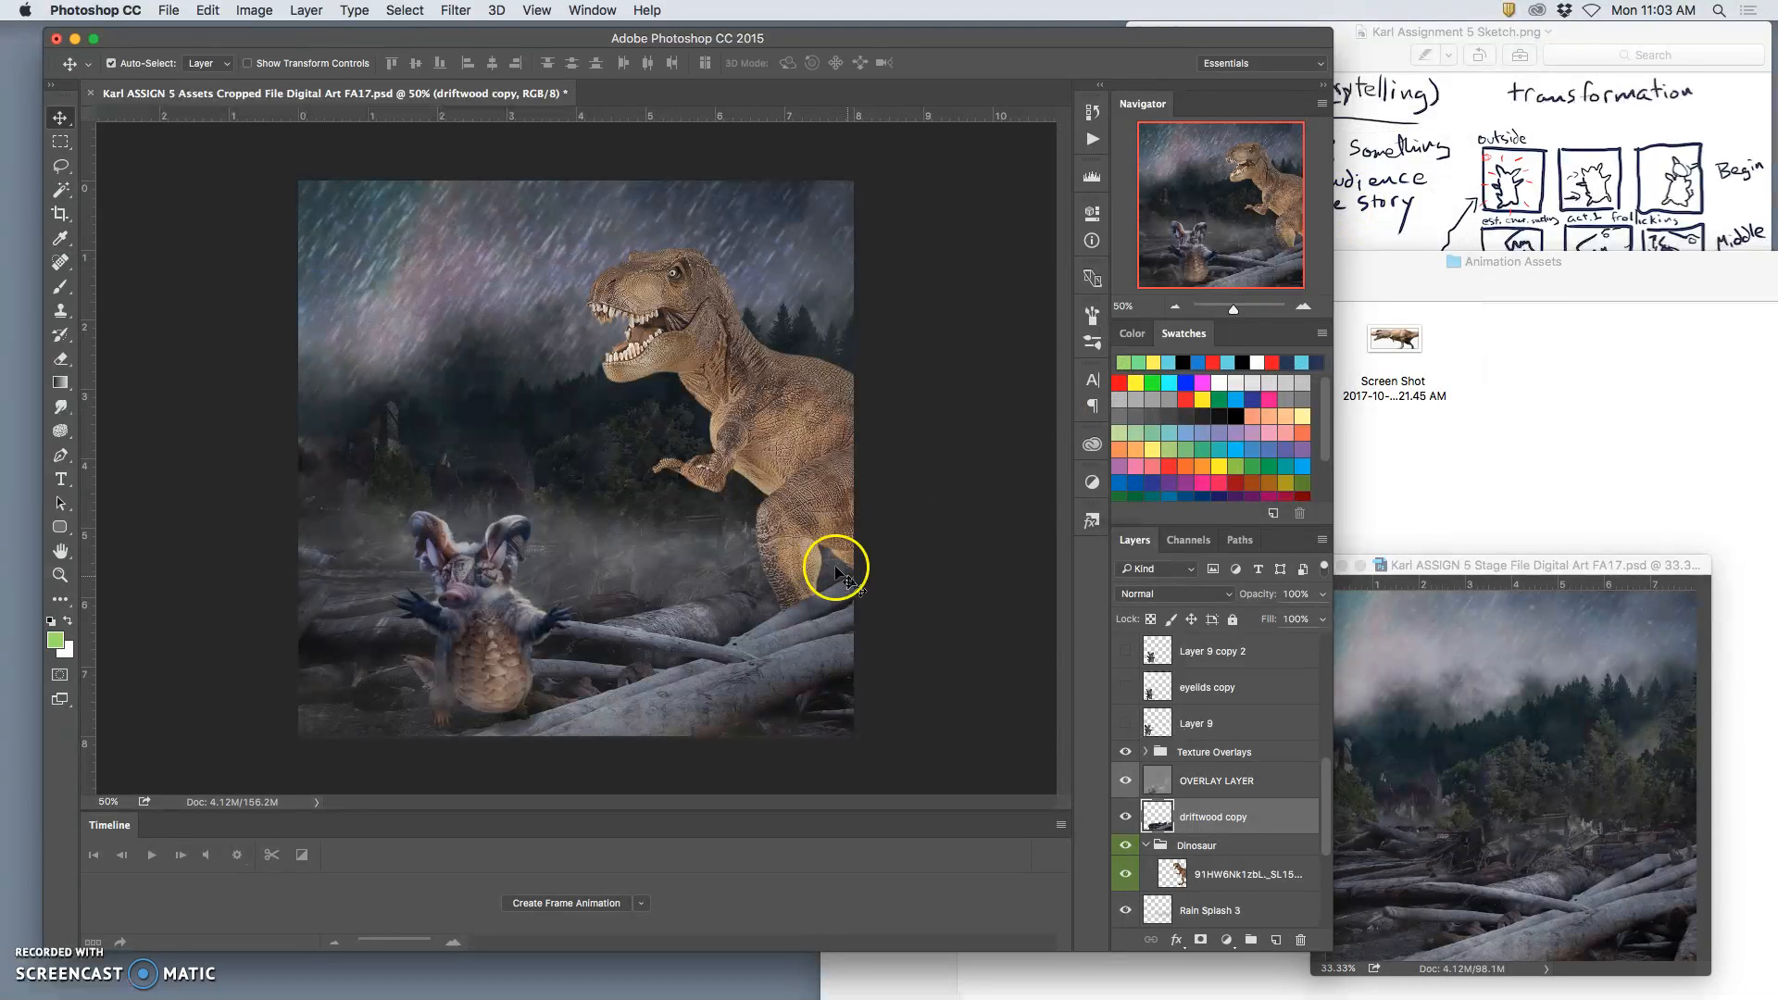
Step: Remove the leftover white patch enclosed by the dinosaur's arm using the Magic Wand on the dinosaur layer, and deselect
click(1196, 876)
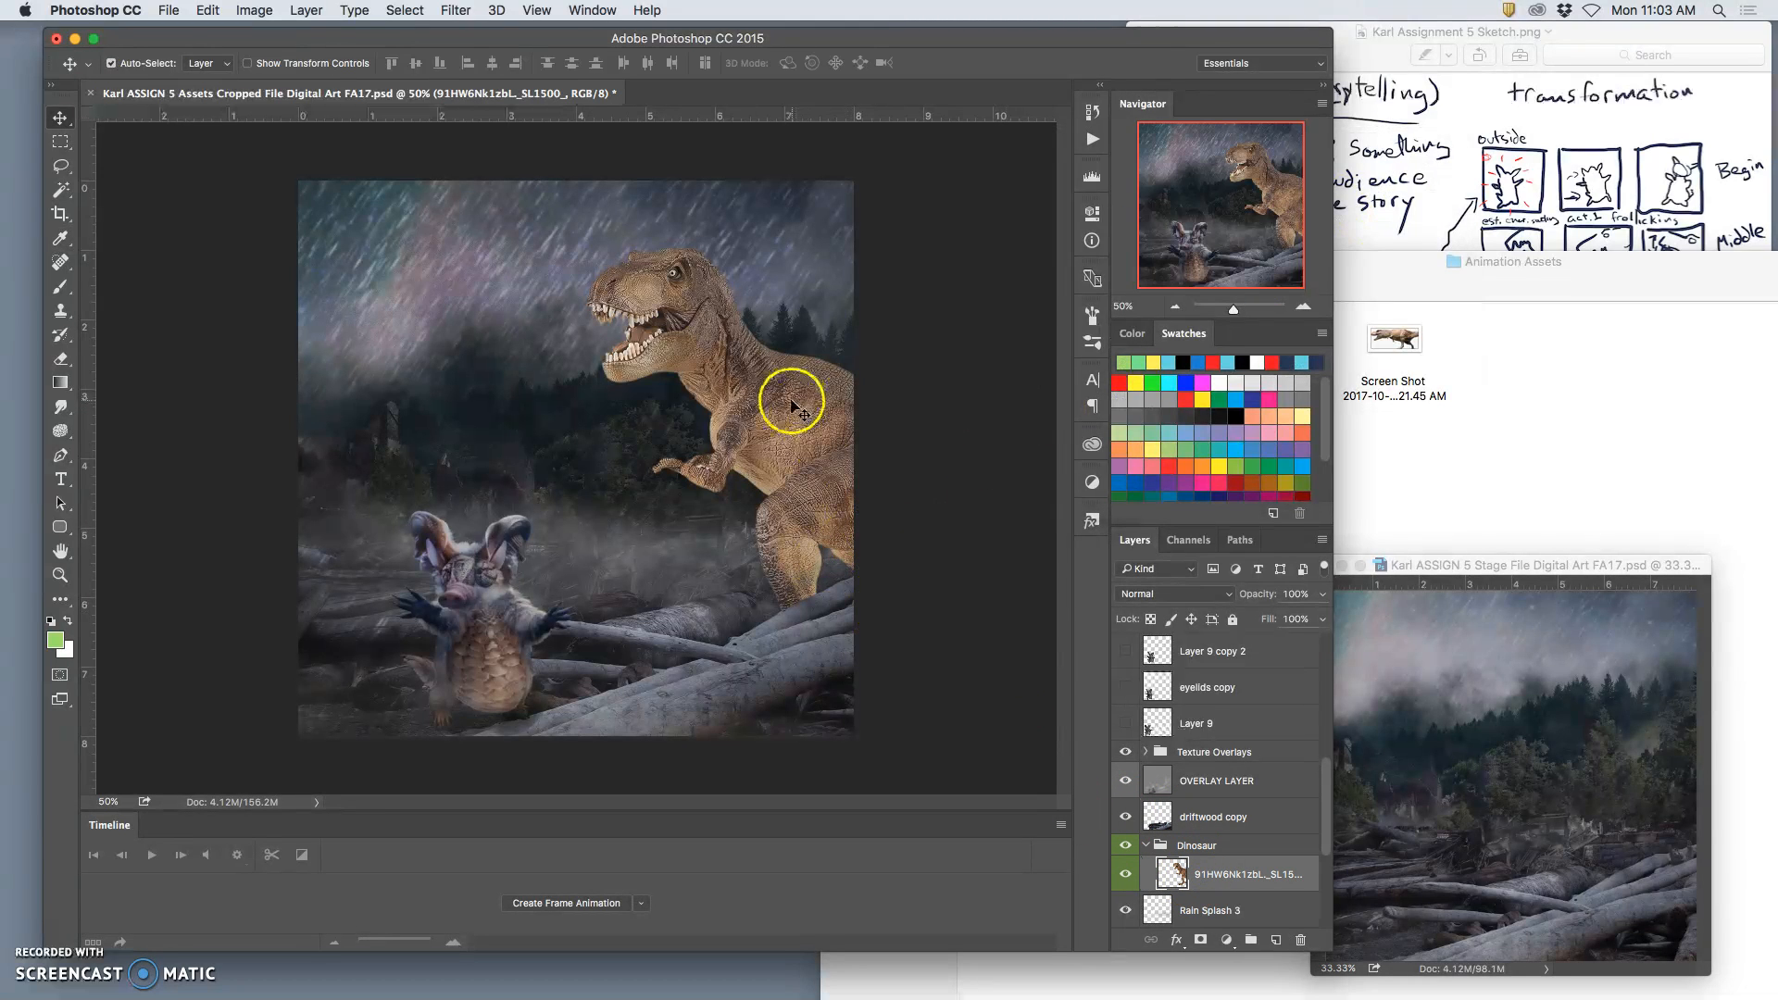
key(super+plus)
key(super+plus)
key(super+plus)
key(super+plus)
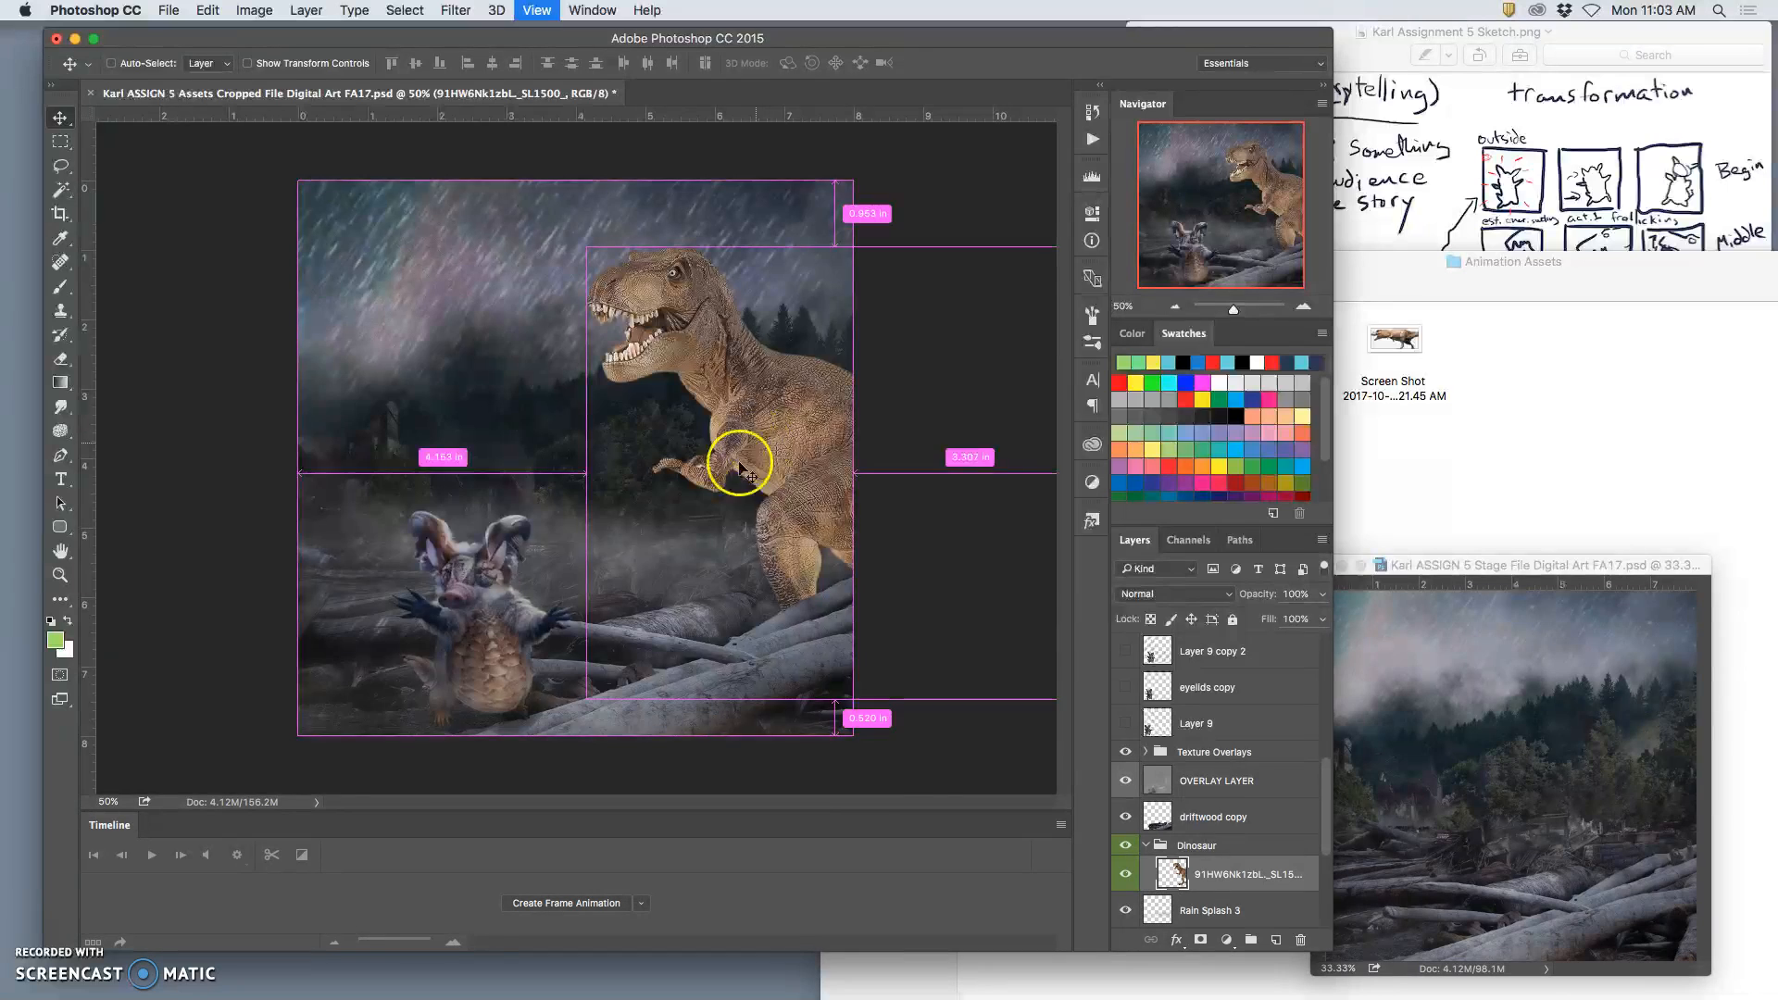
scroll(745, 528, right, 10)
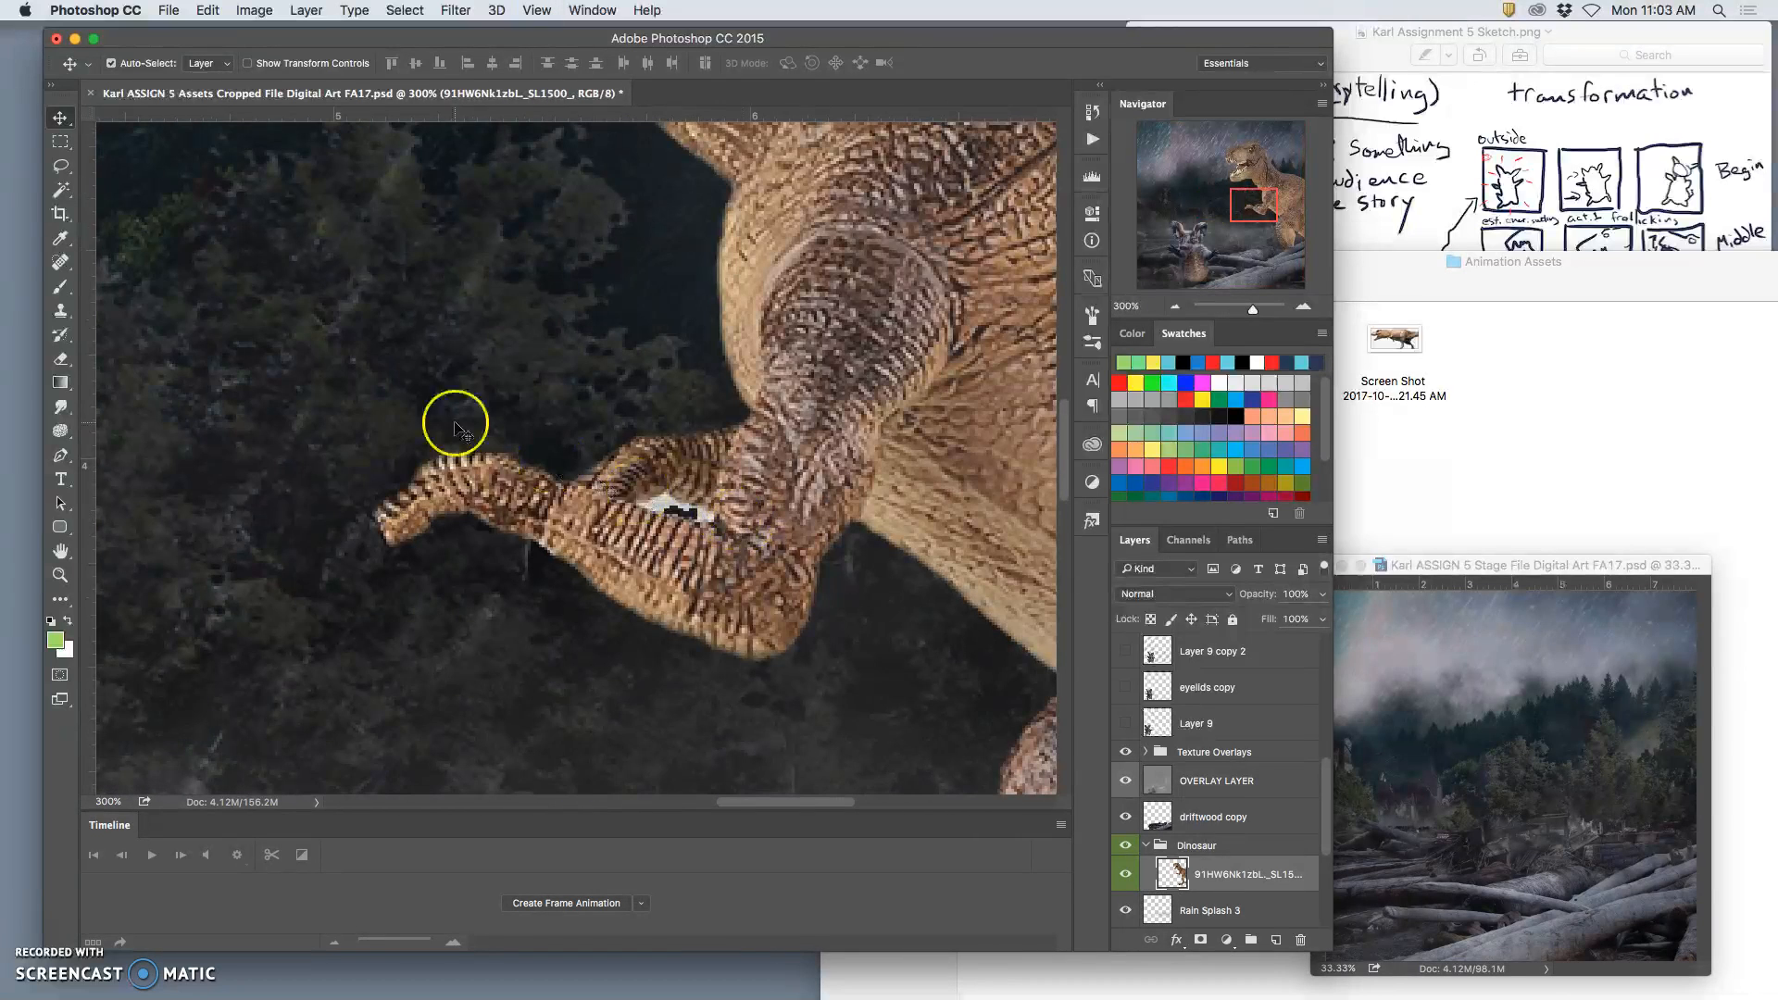
click(59, 188)
click(672, 509)
click(702, 517)
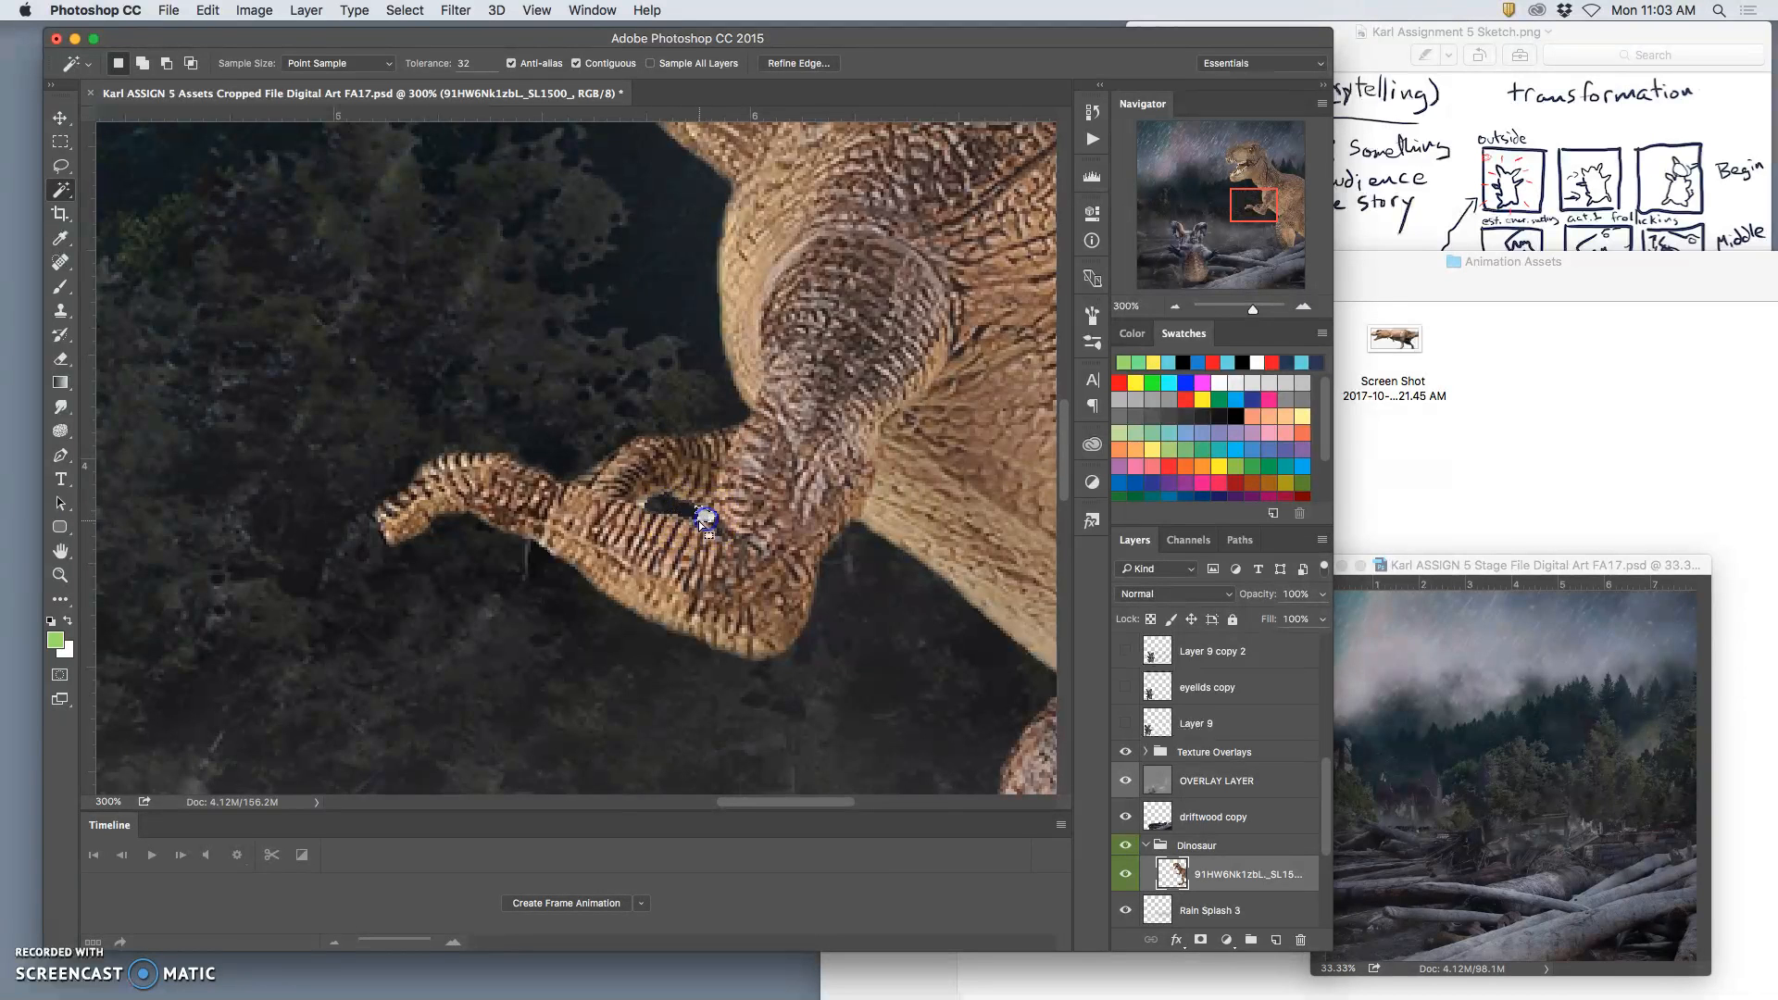
key(super+d)
key(super+minus)
key(super+minus)
key(super+minus)
key(super+minus)
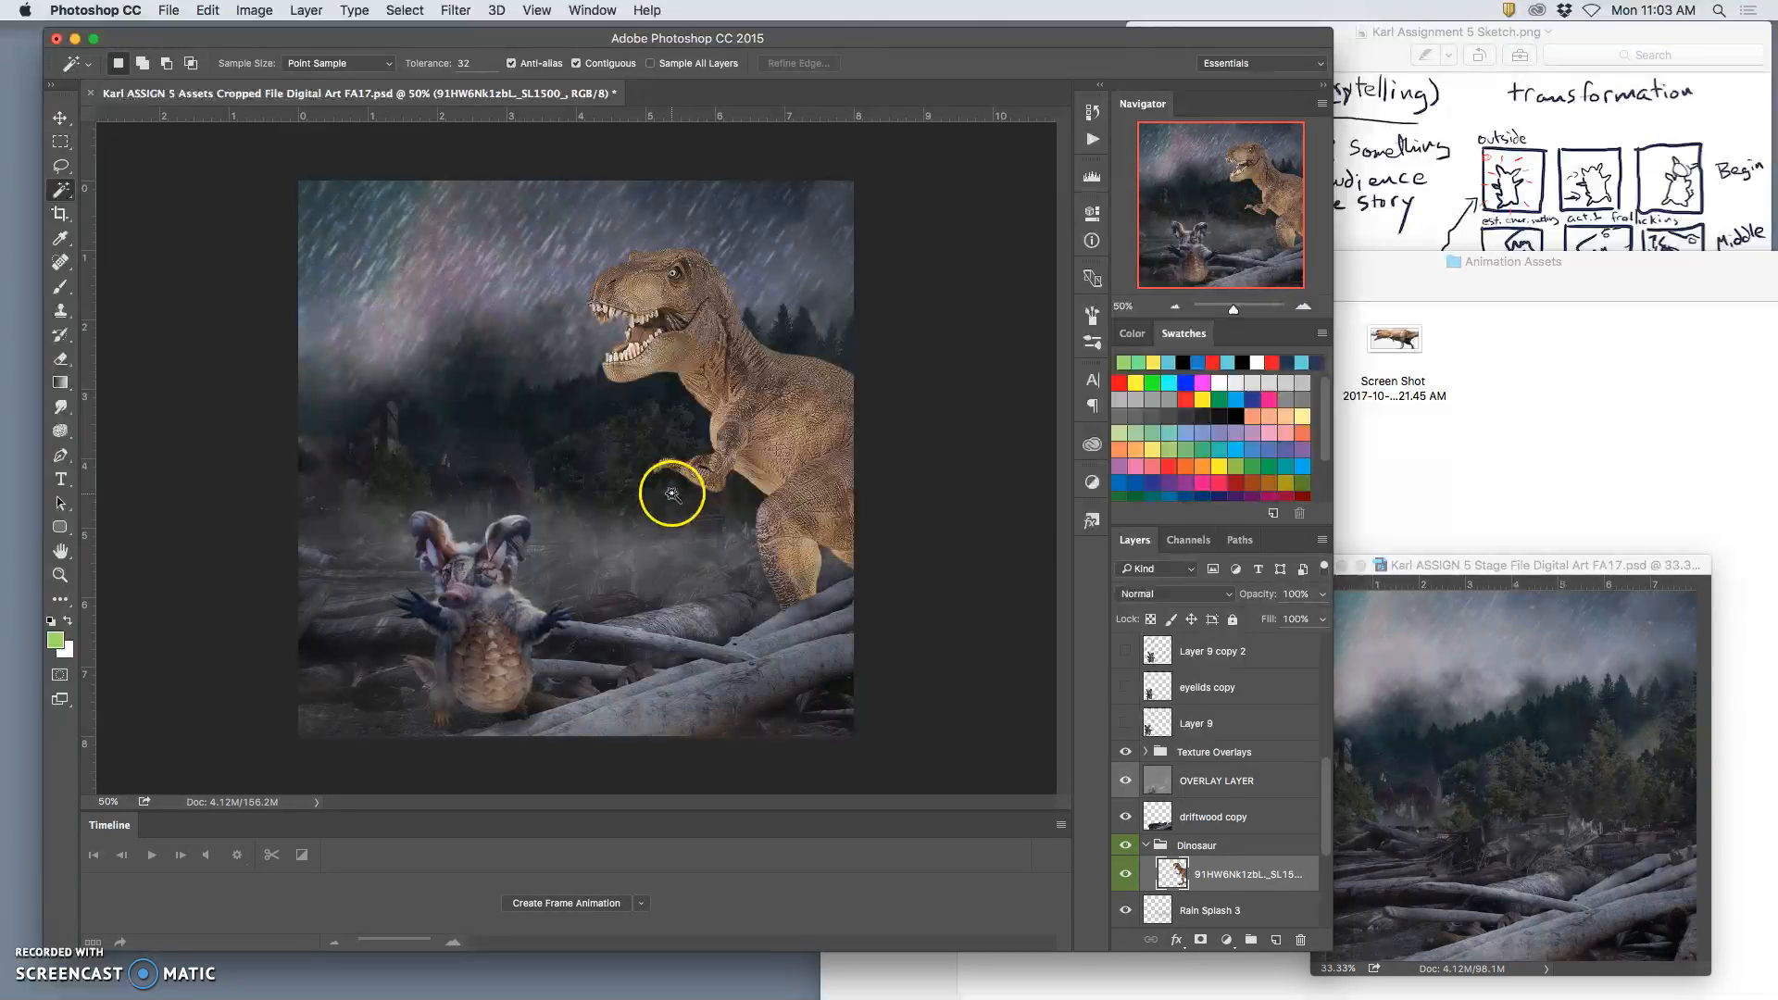
Step: Apply Levels to the dinosaur layer with midtones at 0.70 and the white output level at 222
click(255, 10)
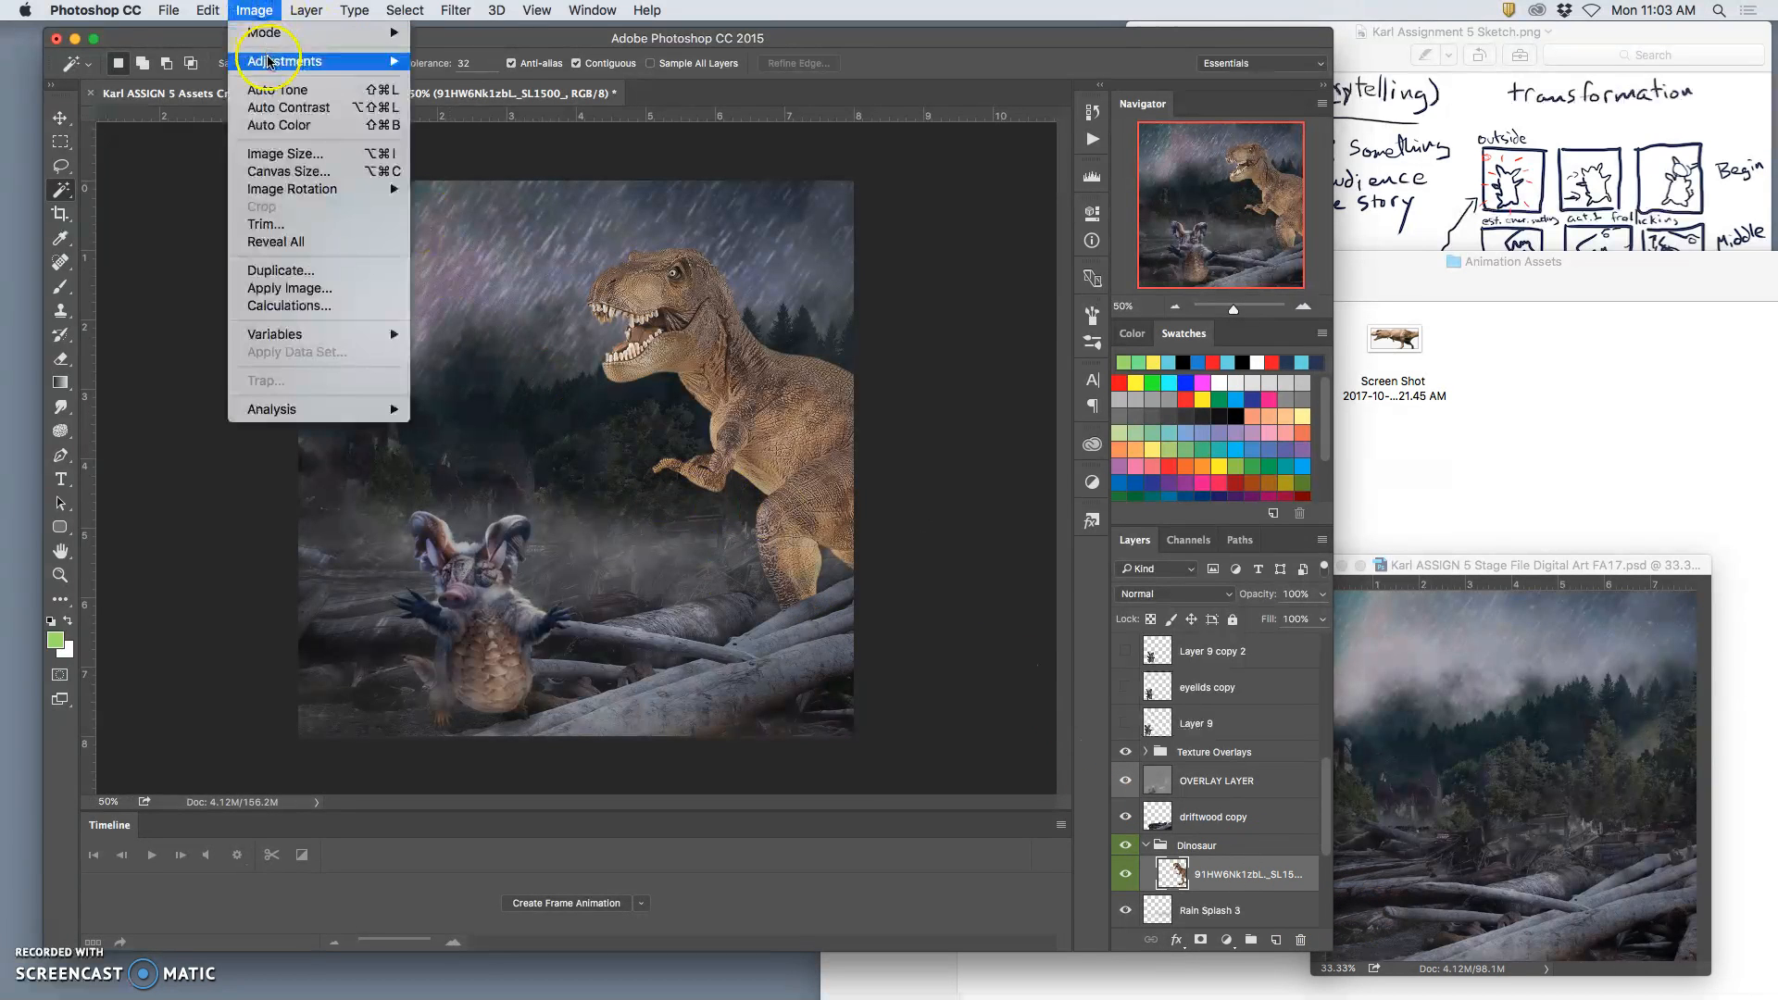
mouse_move(306, 61)
click(446, 87)
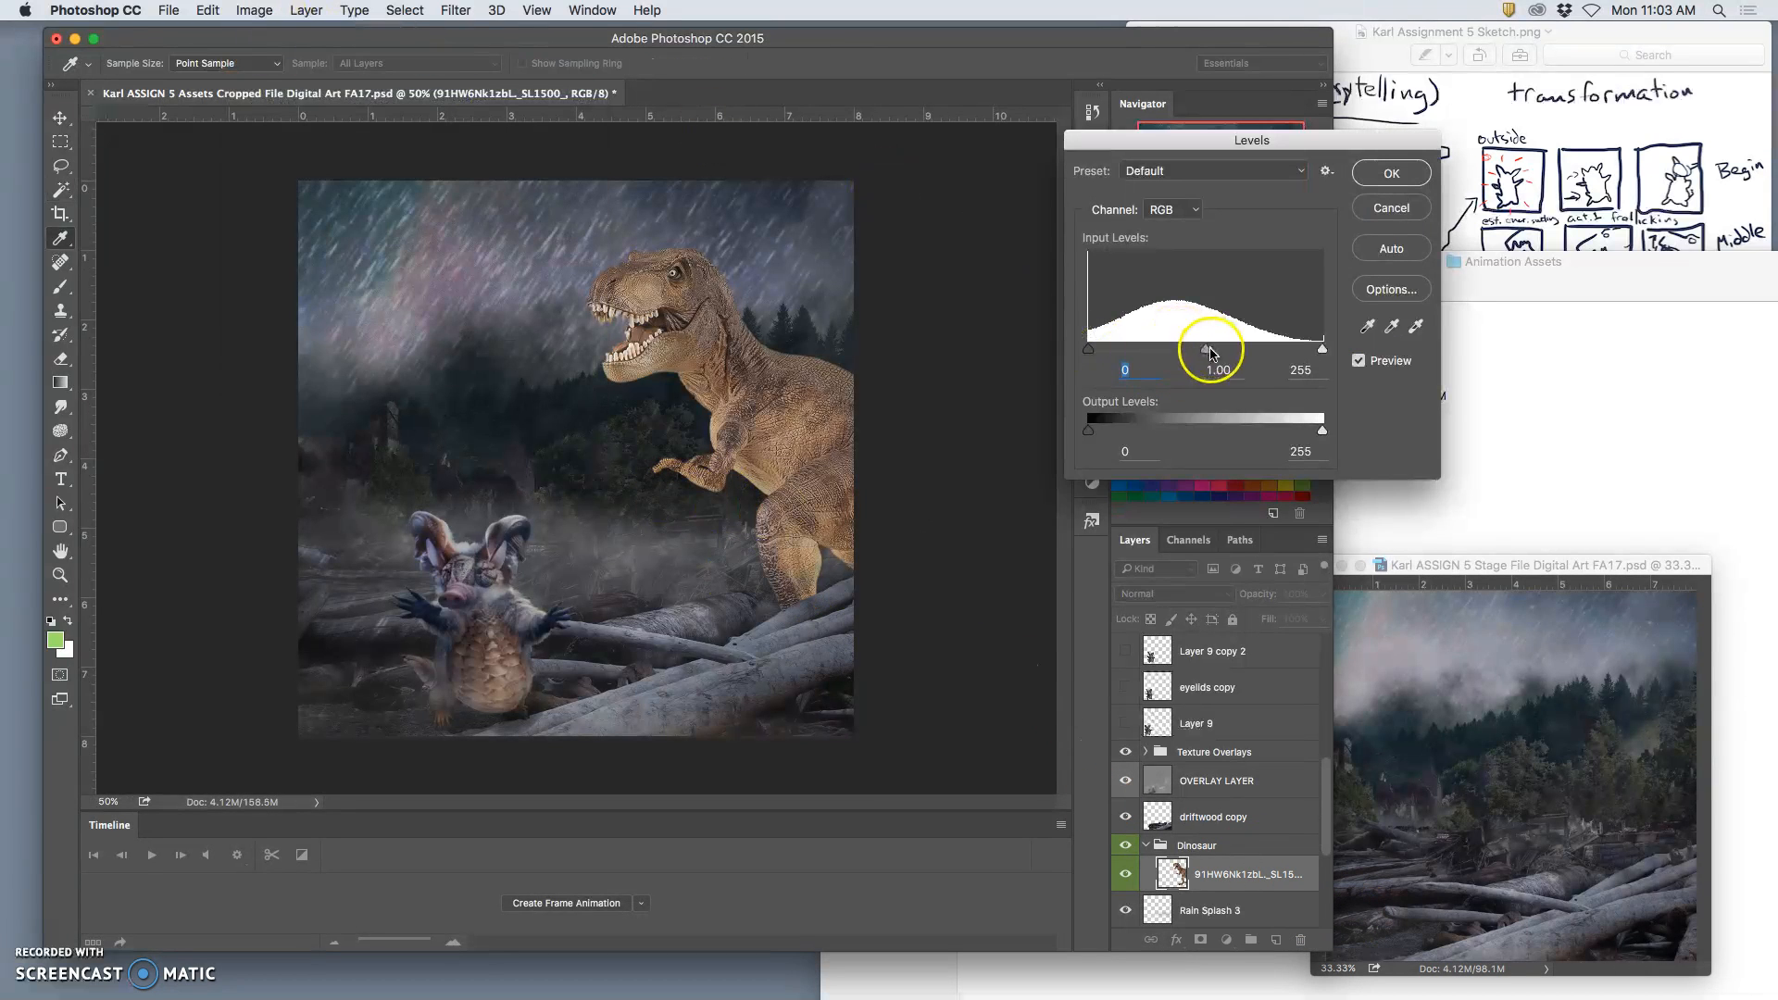
drag(1208, 352, 1232, 353)
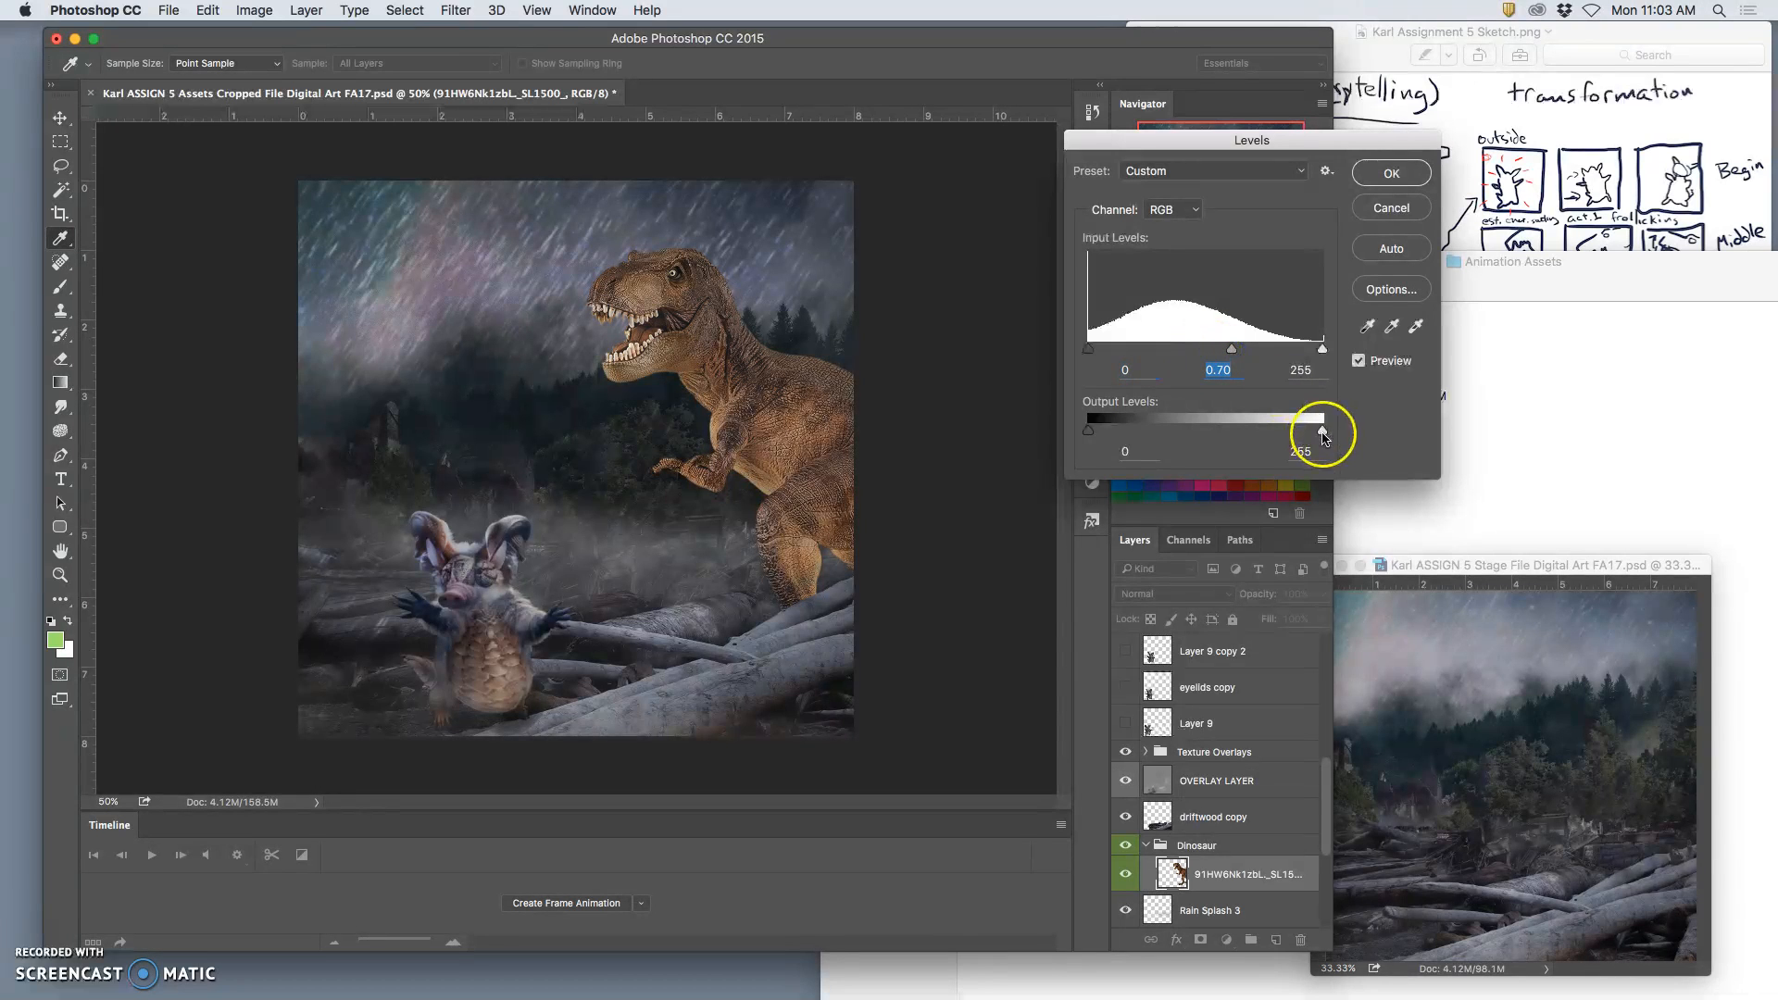
drag(1294, 432, 1292, 432)
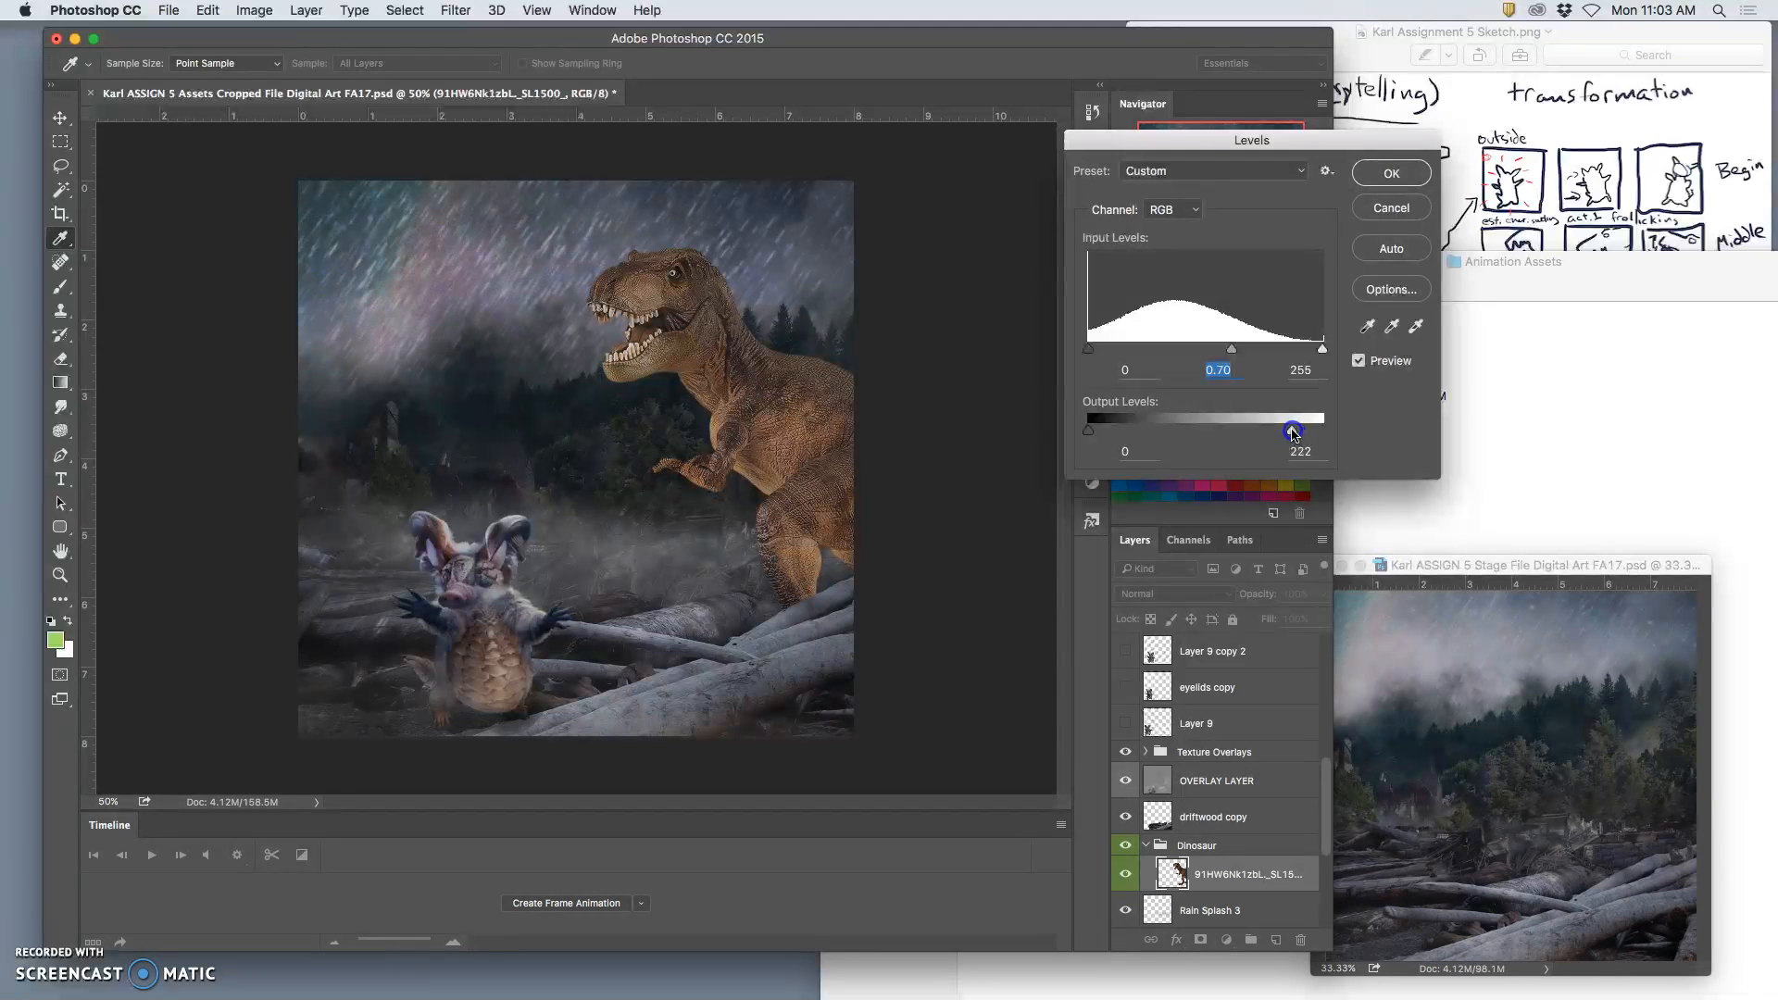
click(1391, 173)
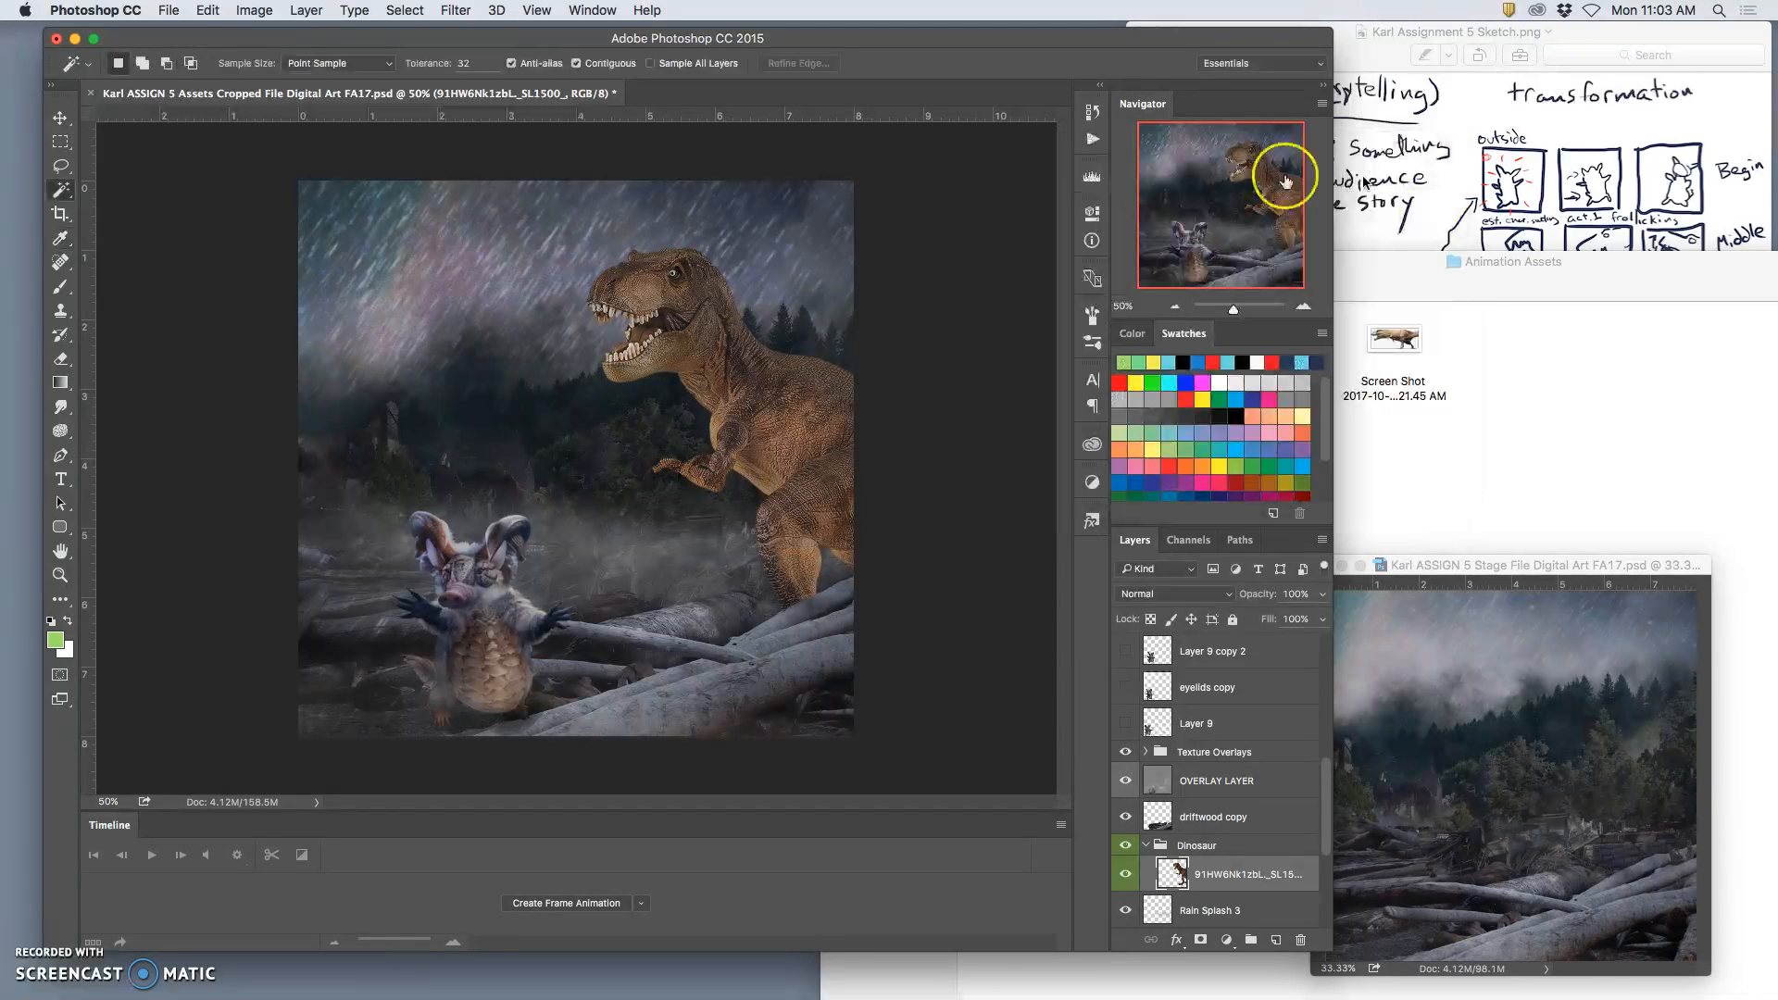
Step: Apply Color Balance to the dinosaur layer, shifting the midtones toward blue and slightly toward cyan
click(254, 11)
mouse_move(254, 59)
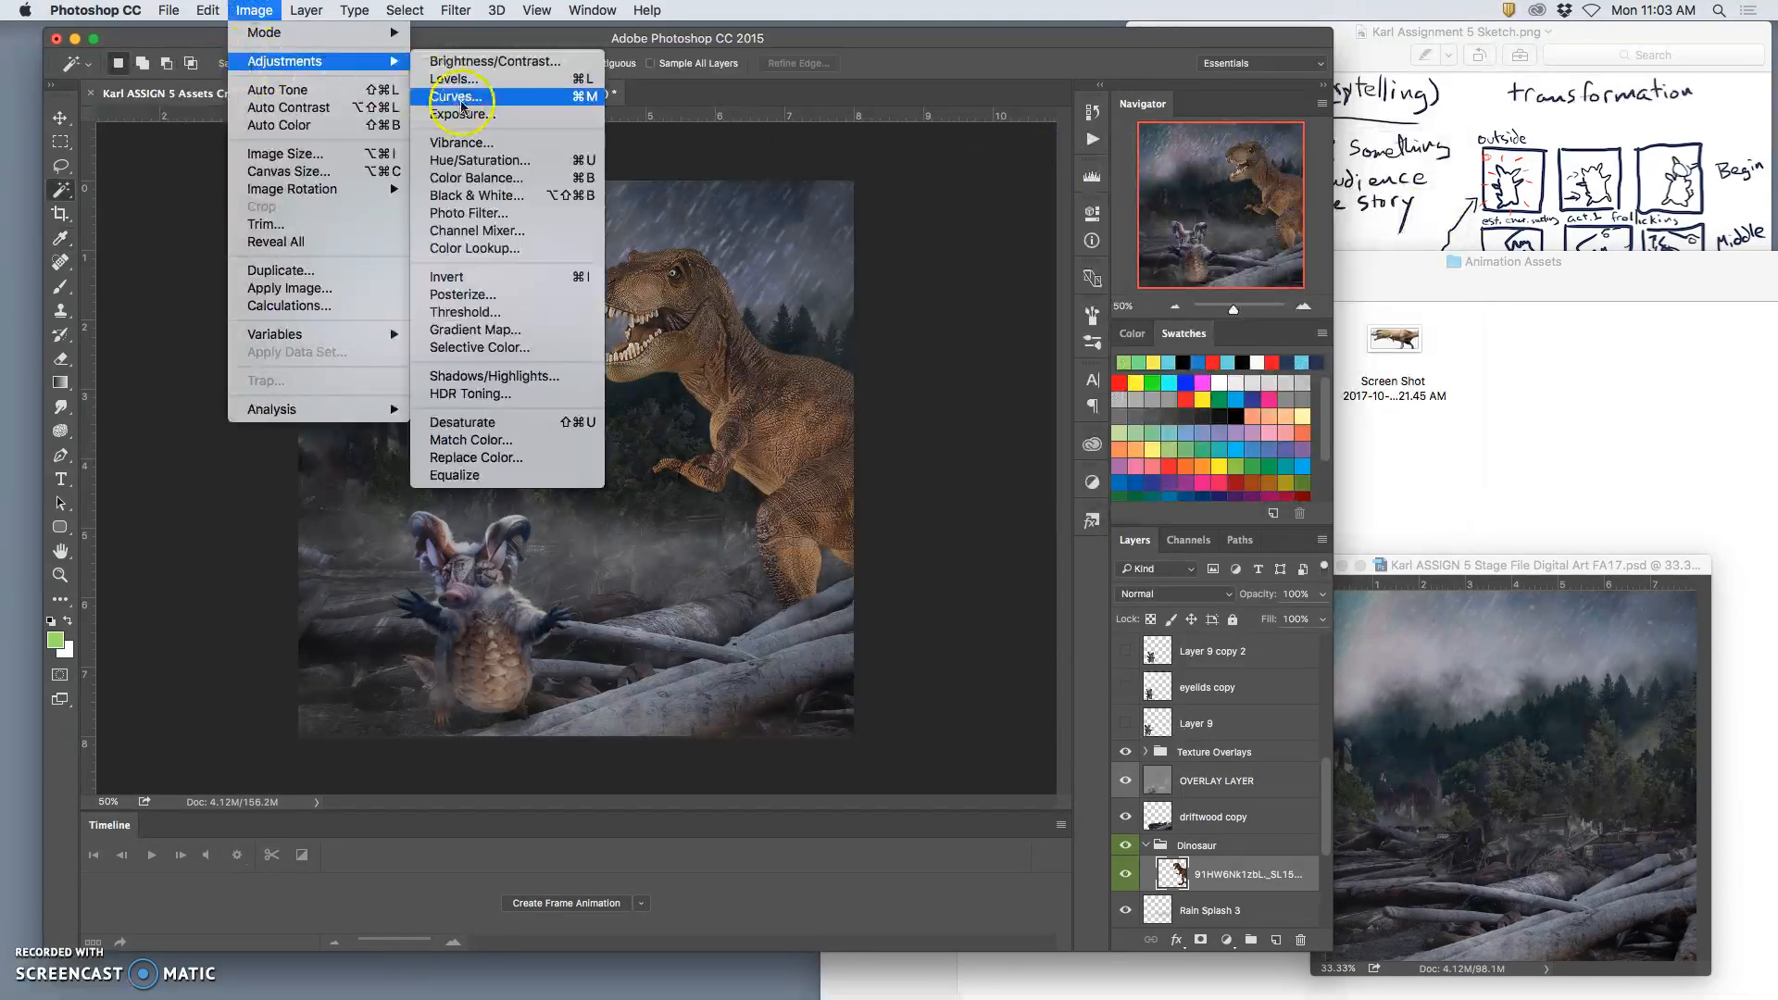
click(466, 178)
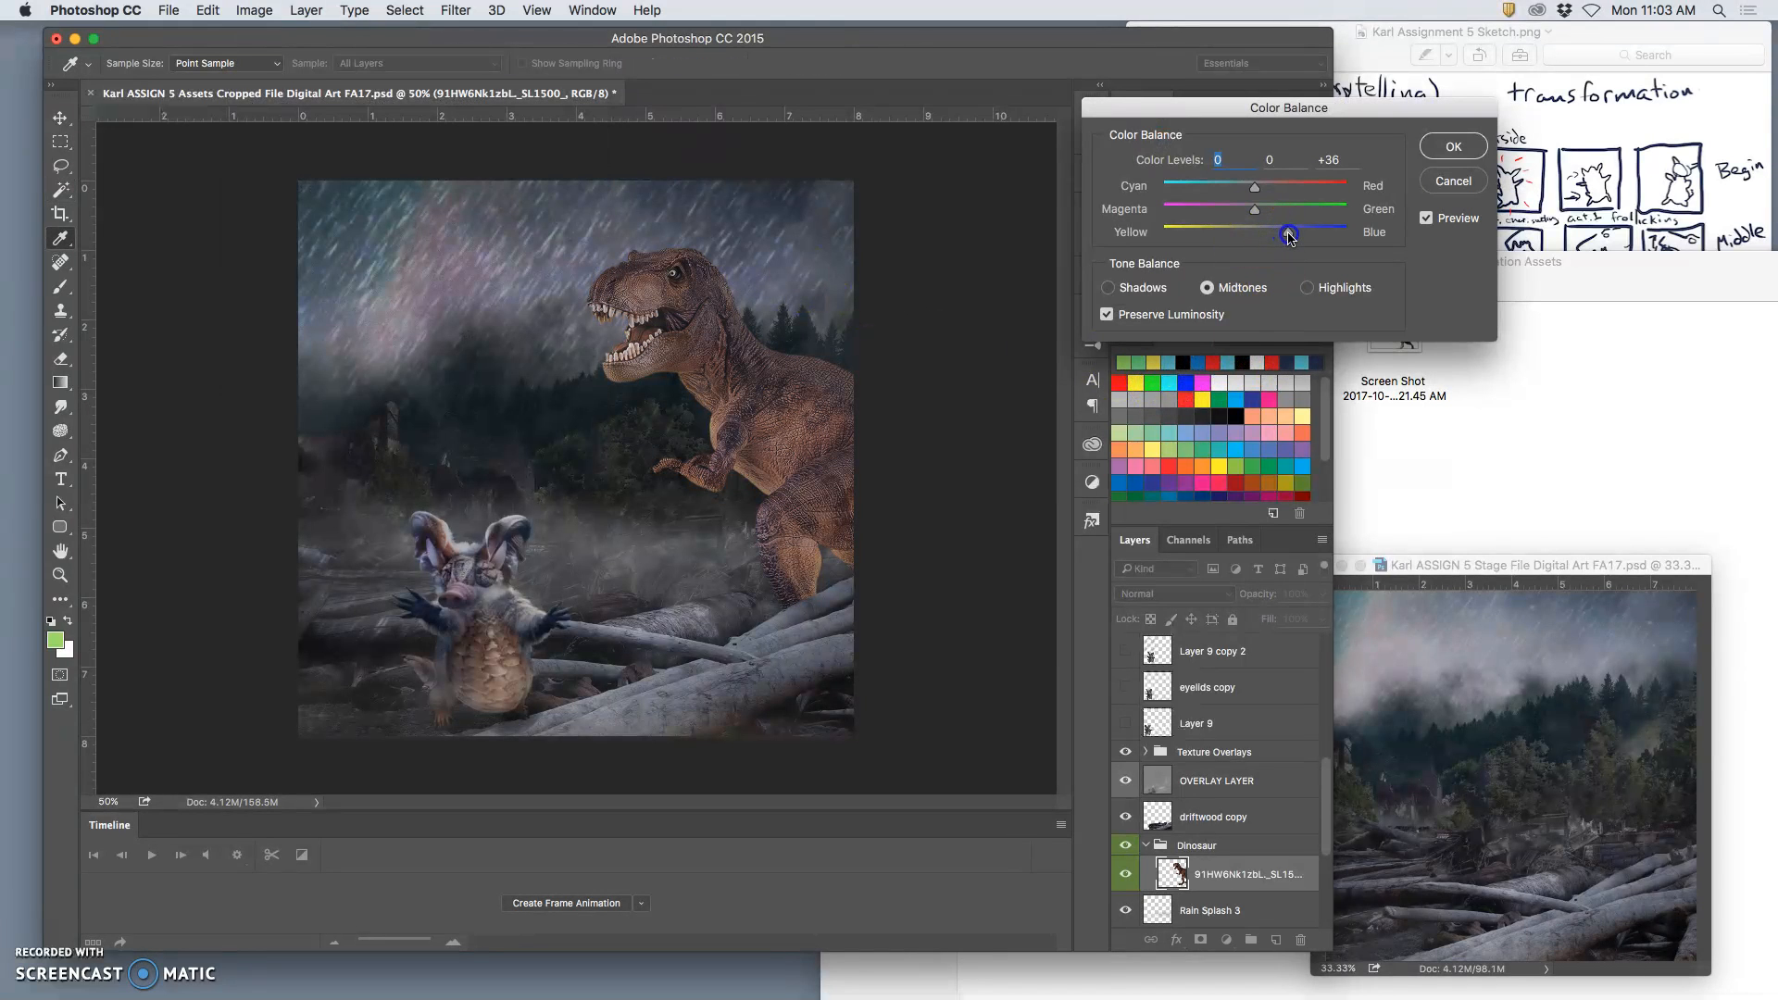
drag(1255, 188, 1241, 191)
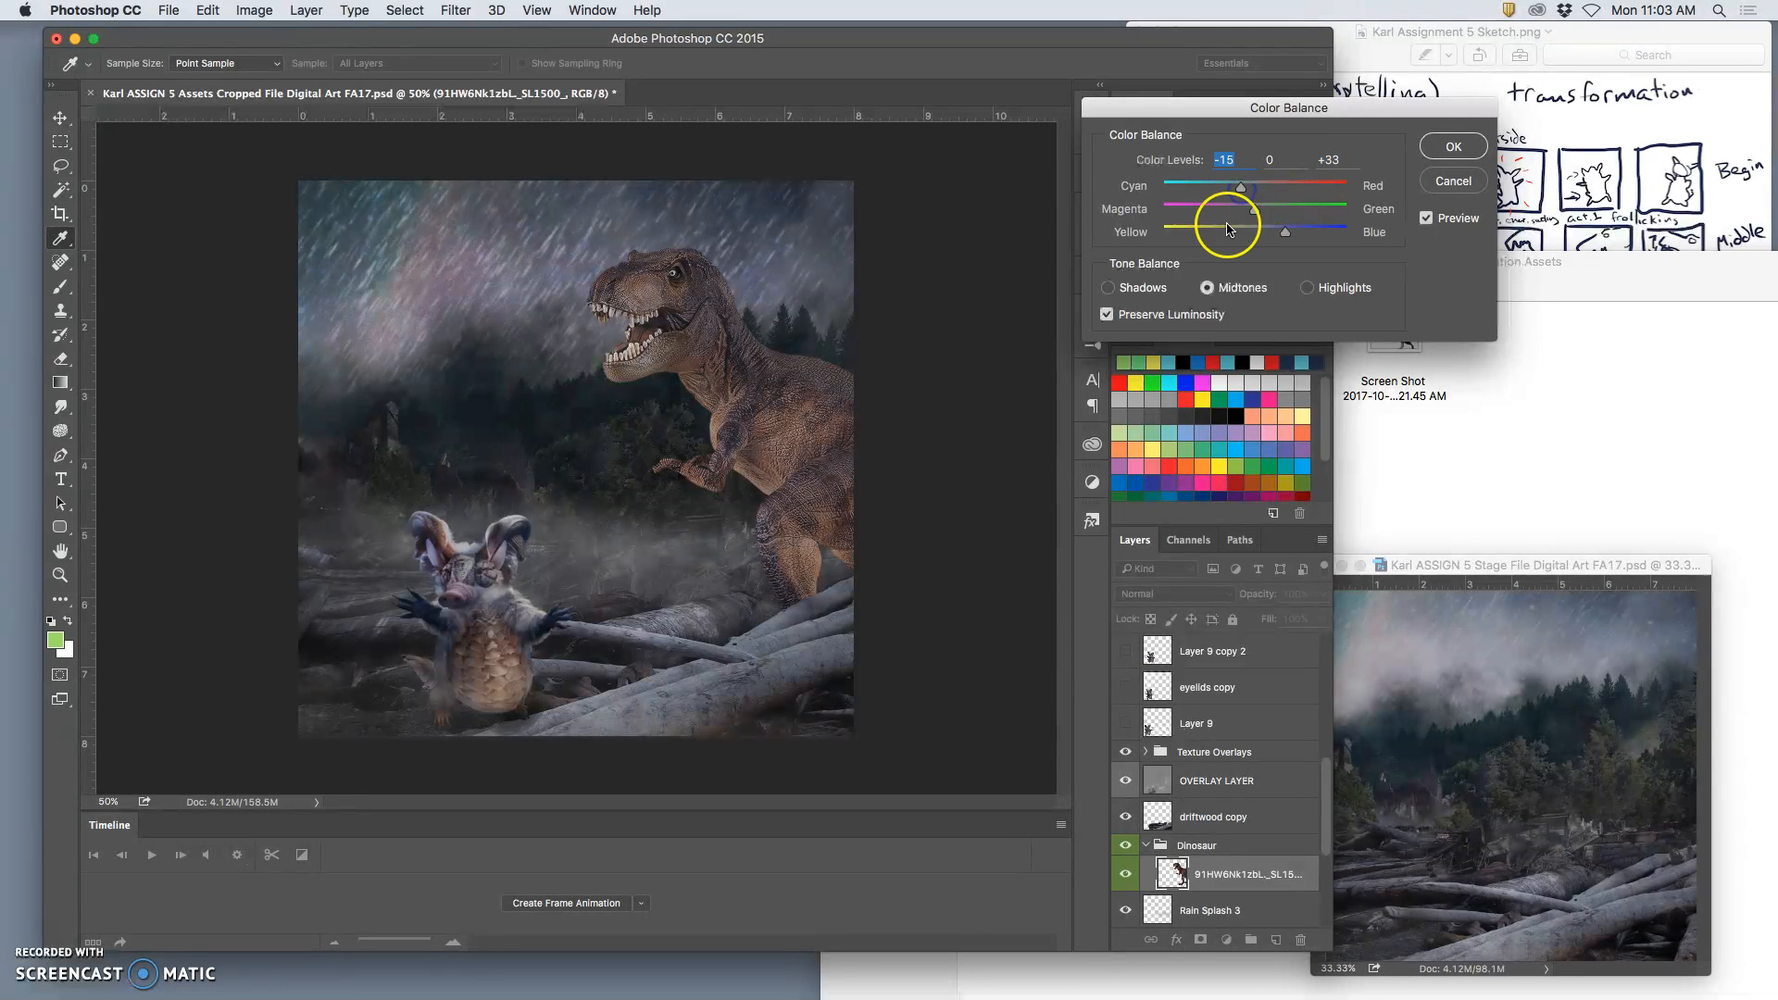
click(1455, 148)
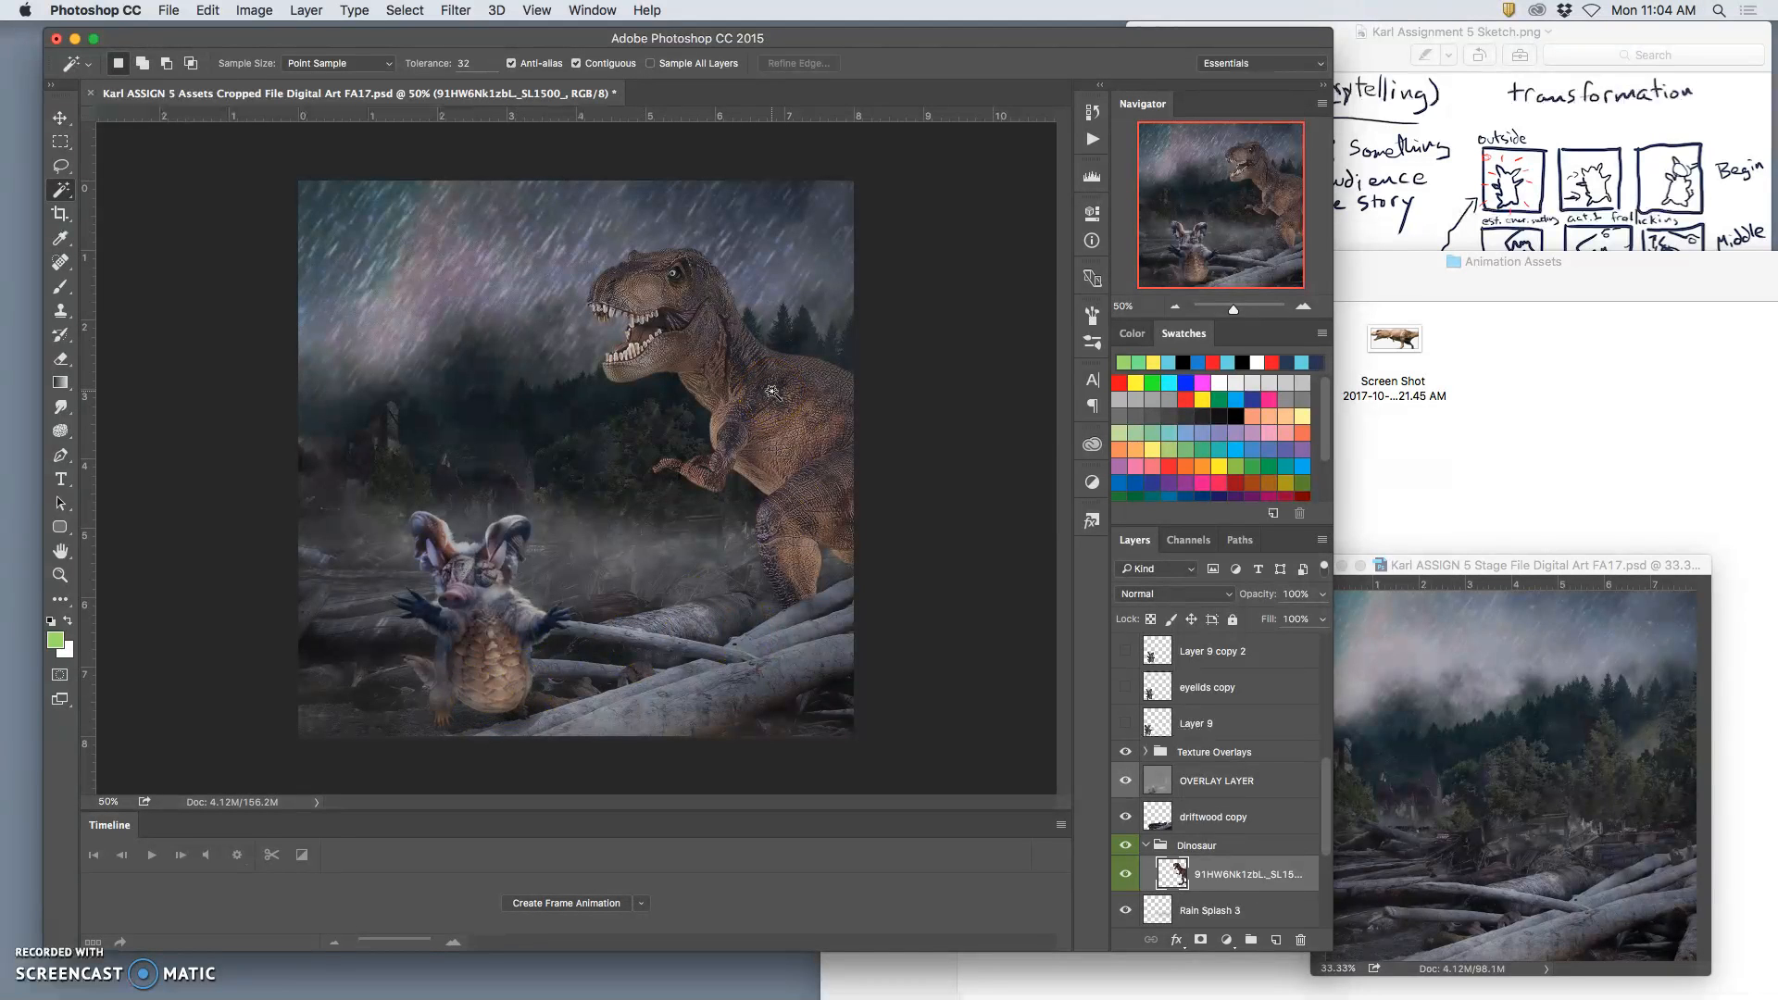
Step: Paint soft black shading with an 8% opacity brush on the dinosaur layer around the base of the leg and driftwood
click(61, 119)
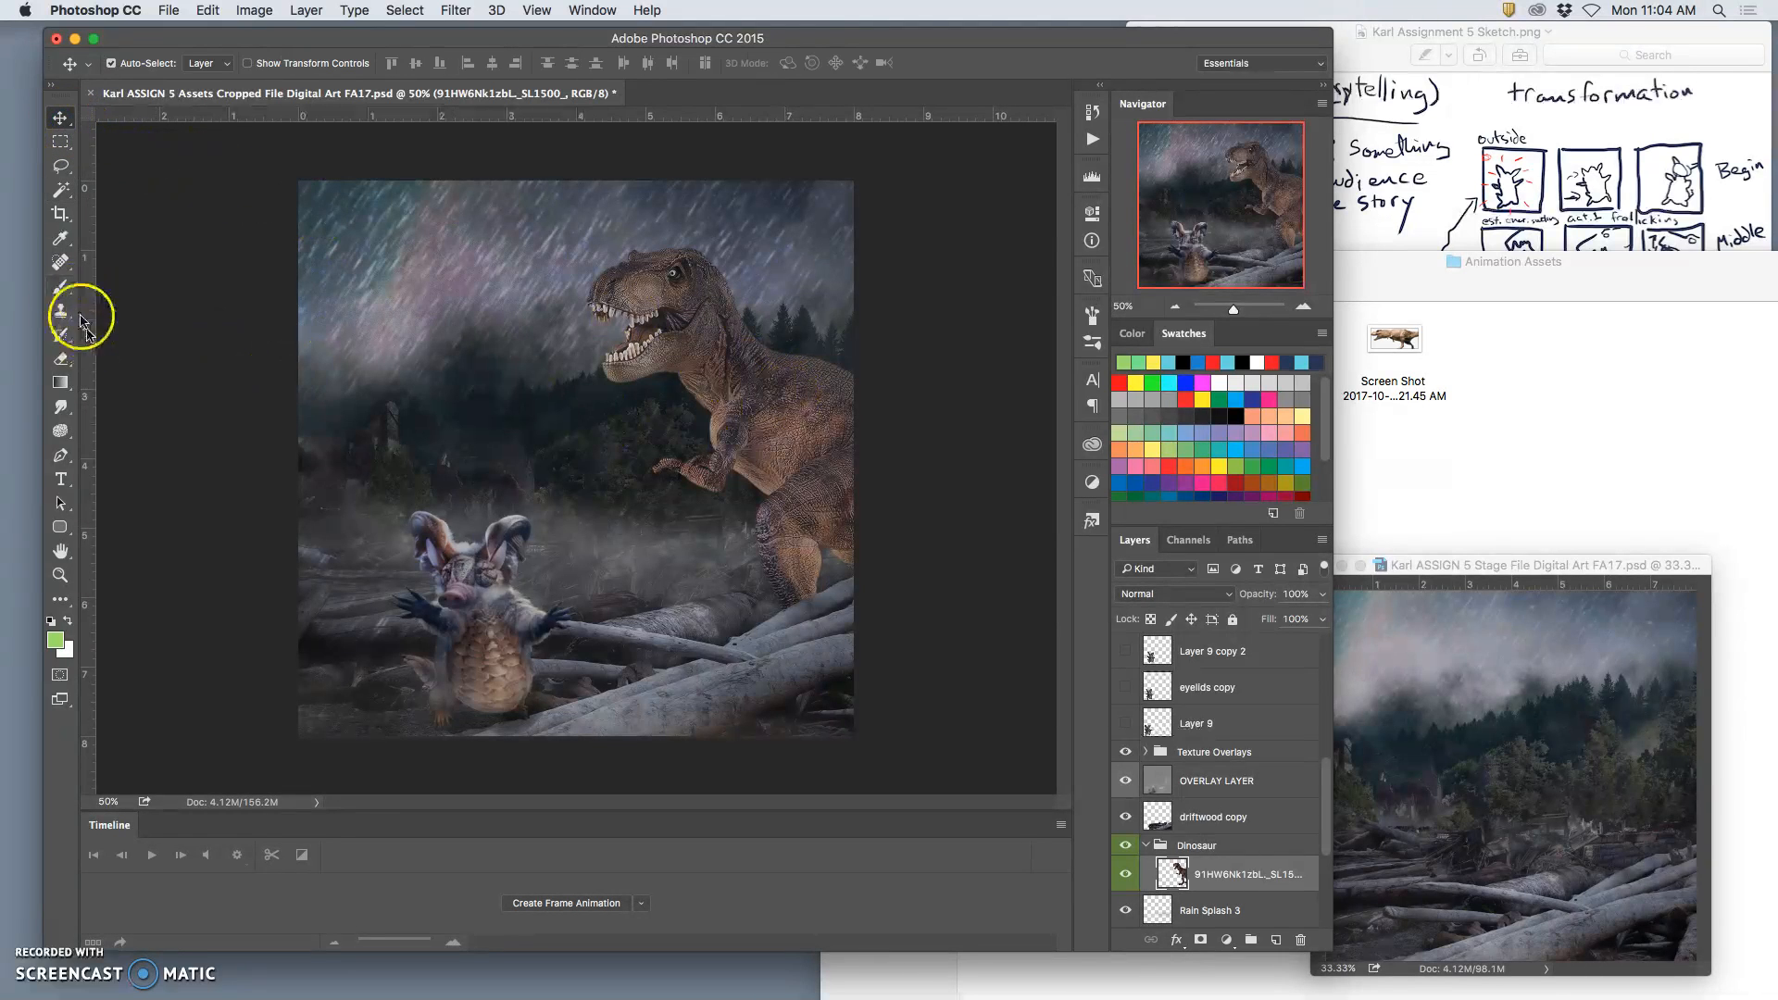
click(61, 286)
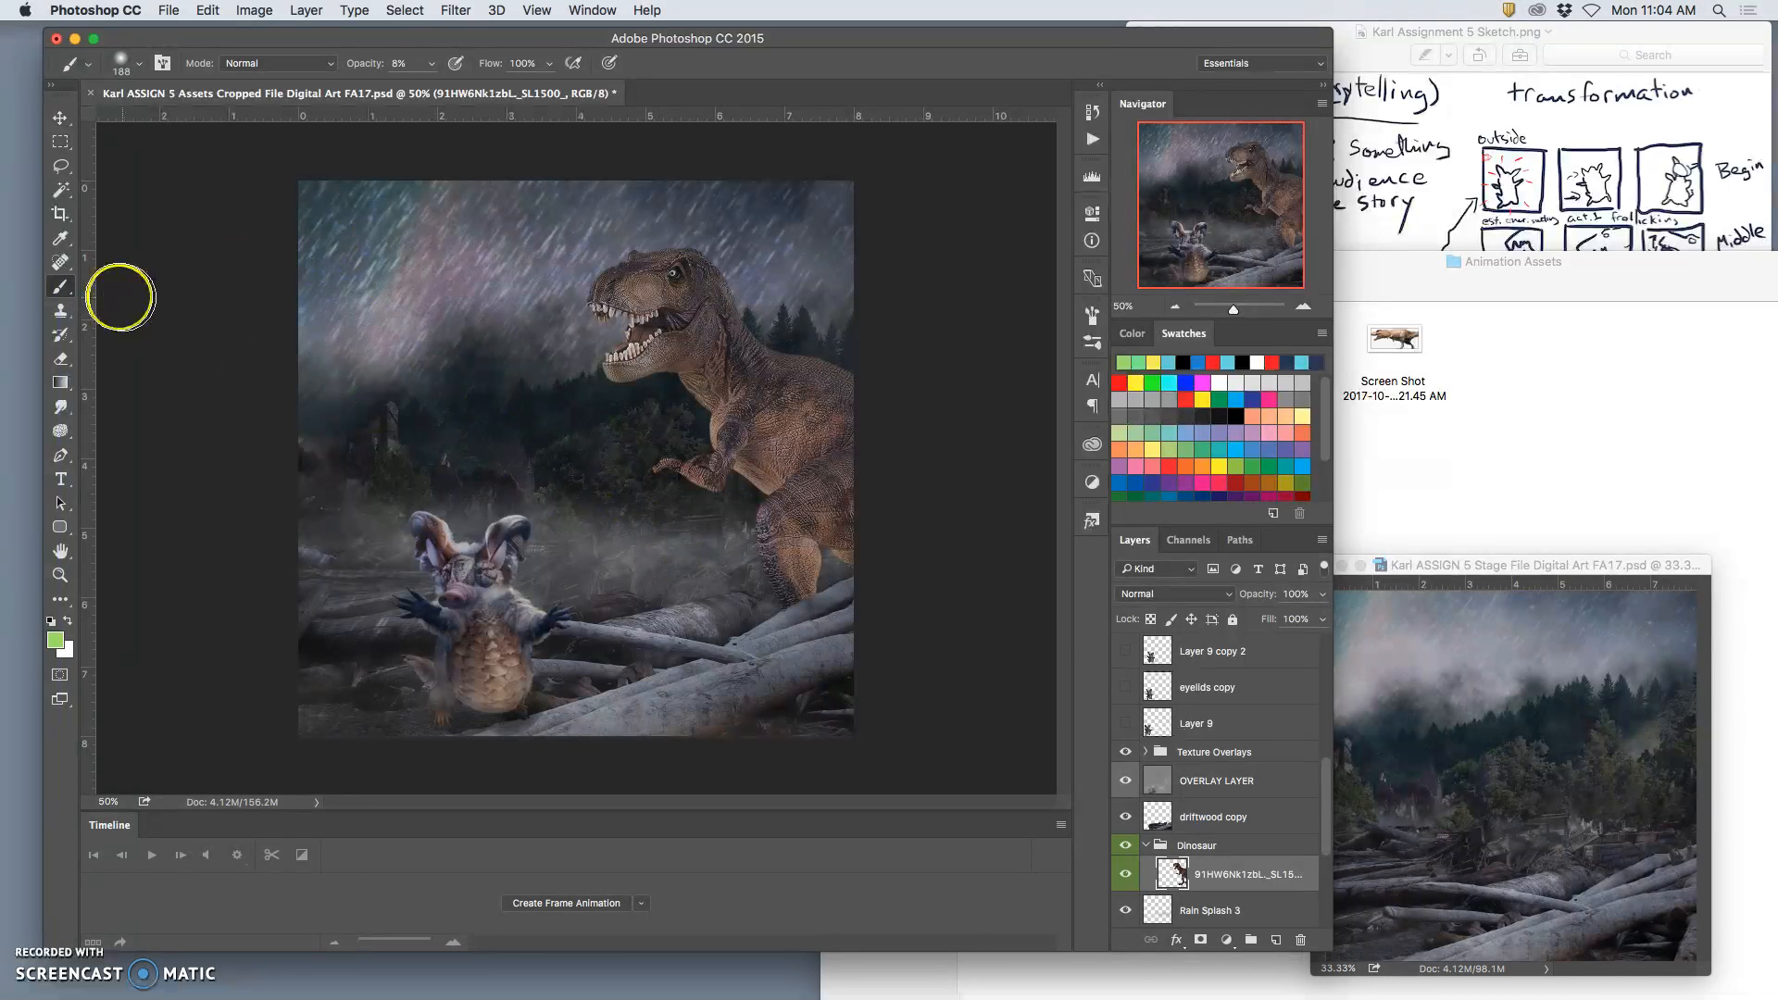
click(55, 641)
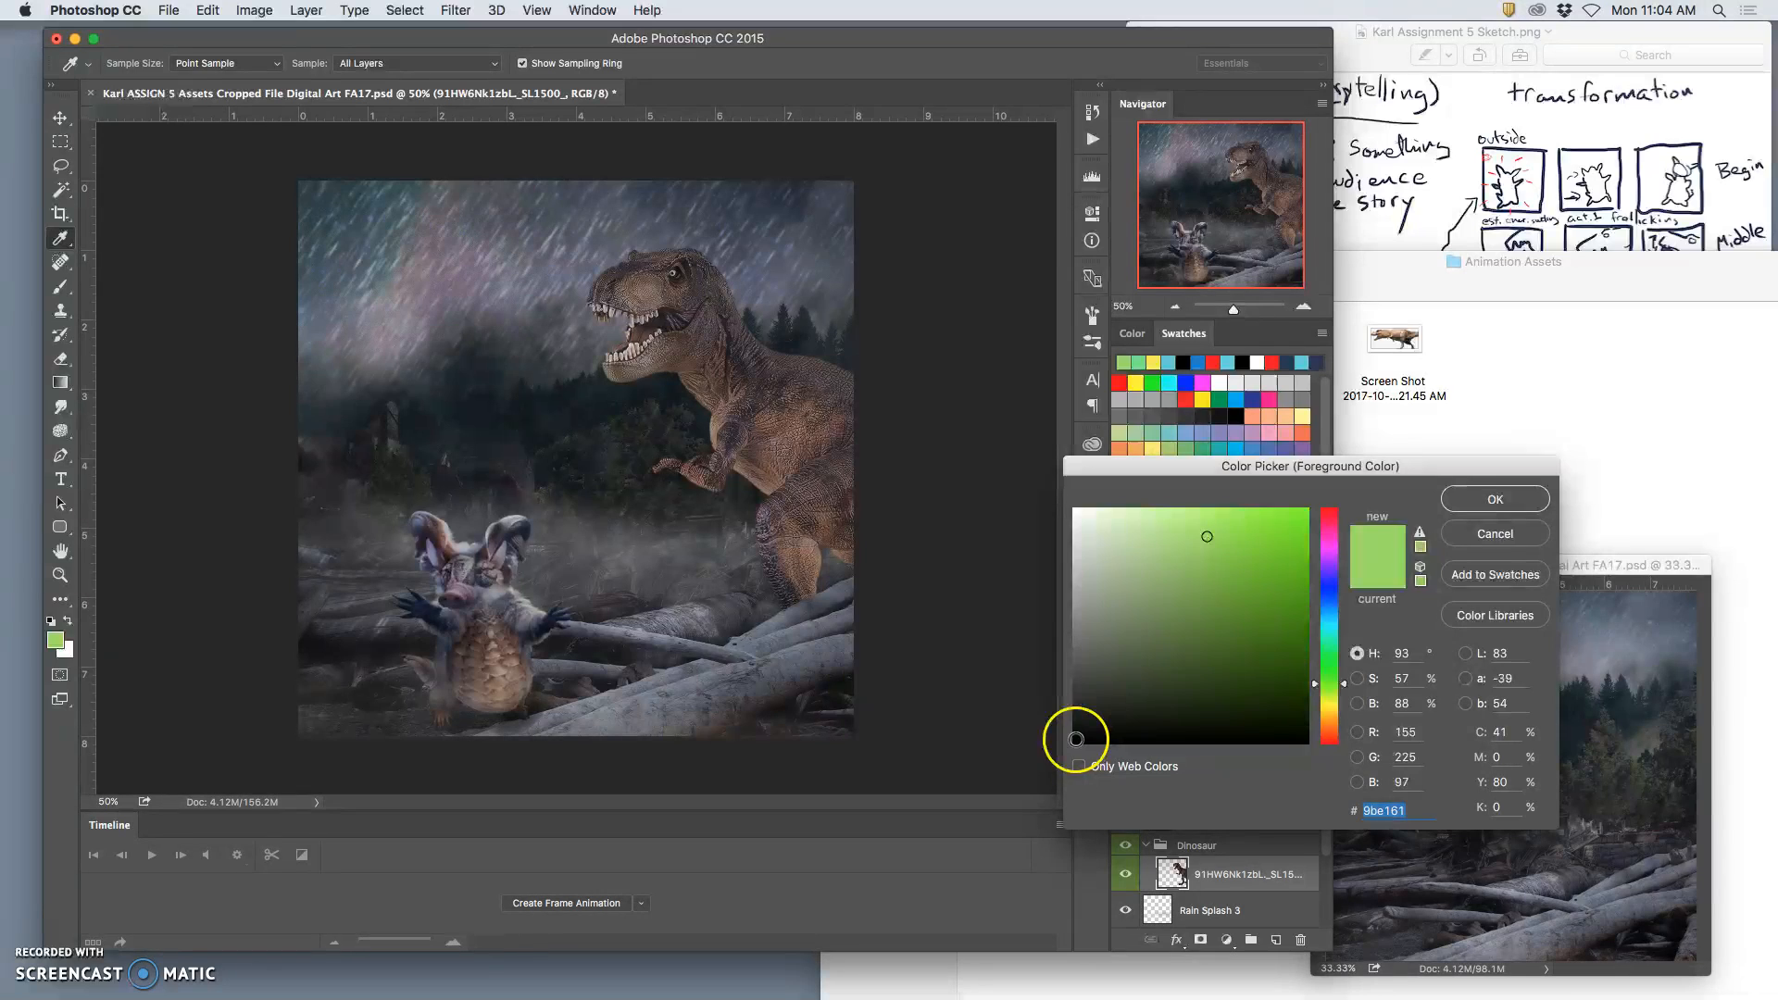
click(1076, 738)
click(1494, 499)
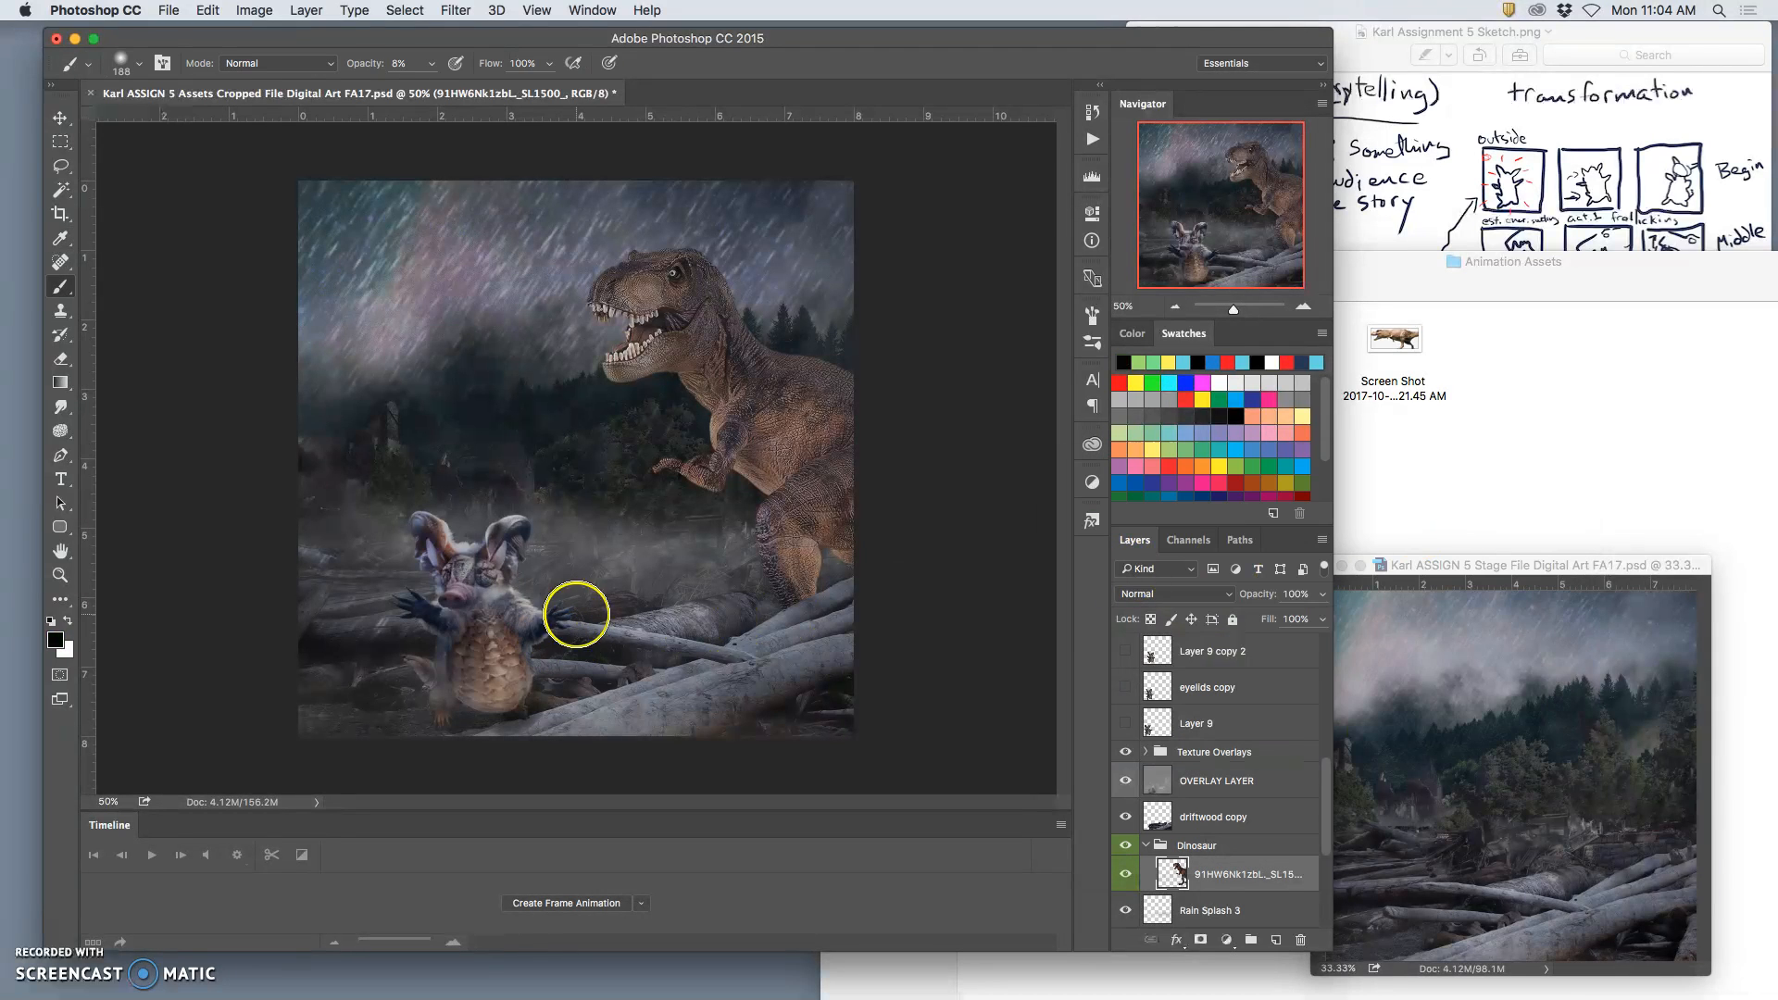
mouse_move(659, 557)
mouse_down()
mouse_move(690, 627)
mouse_move(730, 627)
mouse_move(587, 643)
mouse_move(673, 639)
mouse_move(583, 622)
mouse_move(745, 638)
mouse_move(547, 636)
mouse_move(663, 630)
mouse_move(476, 615)
mouse_move(587, 627)
mouse_move(598, 664)
mouse_up()
drag(732, 636, 718, 622)
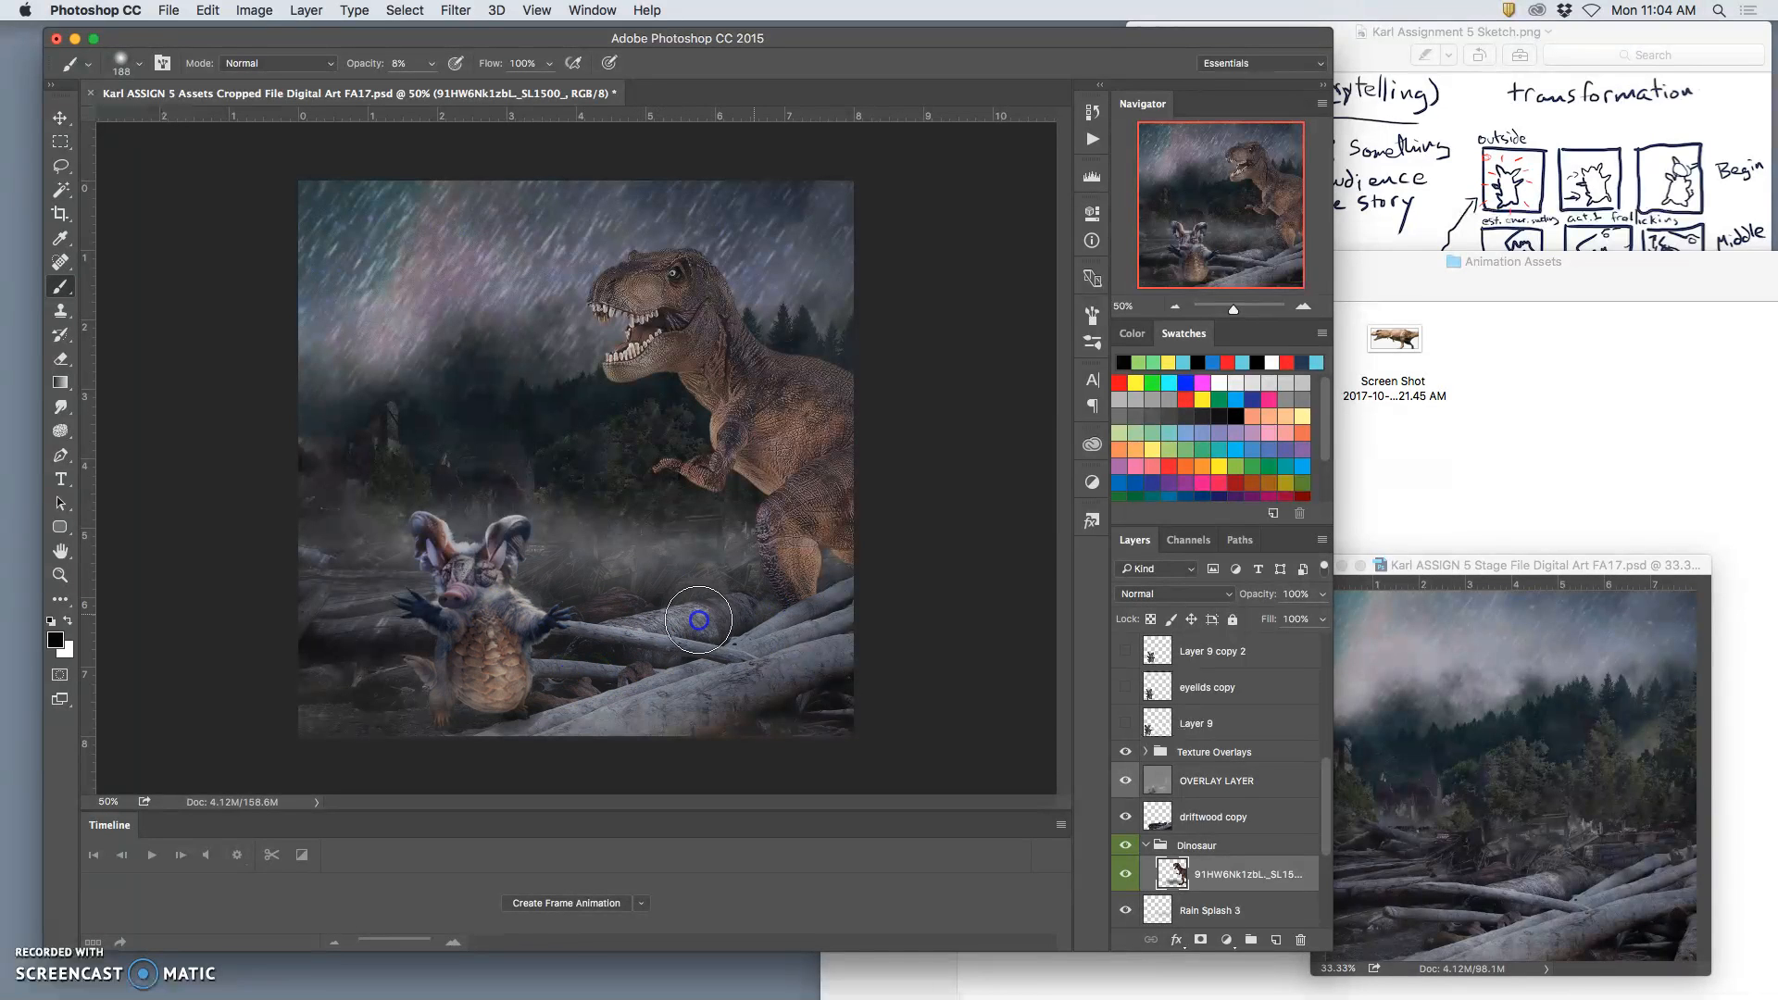
Step: Hide the driftwood copy layer, dab more black shadow on the ground around the dinosaur's foot and the creature, and show the layer again
click(1128, 819)
click(1128, 818)
click(1127, 819)
click(1126, 872)
click(1126, 872)
click(683, 631)
click(537, 654)
click(506, 659)
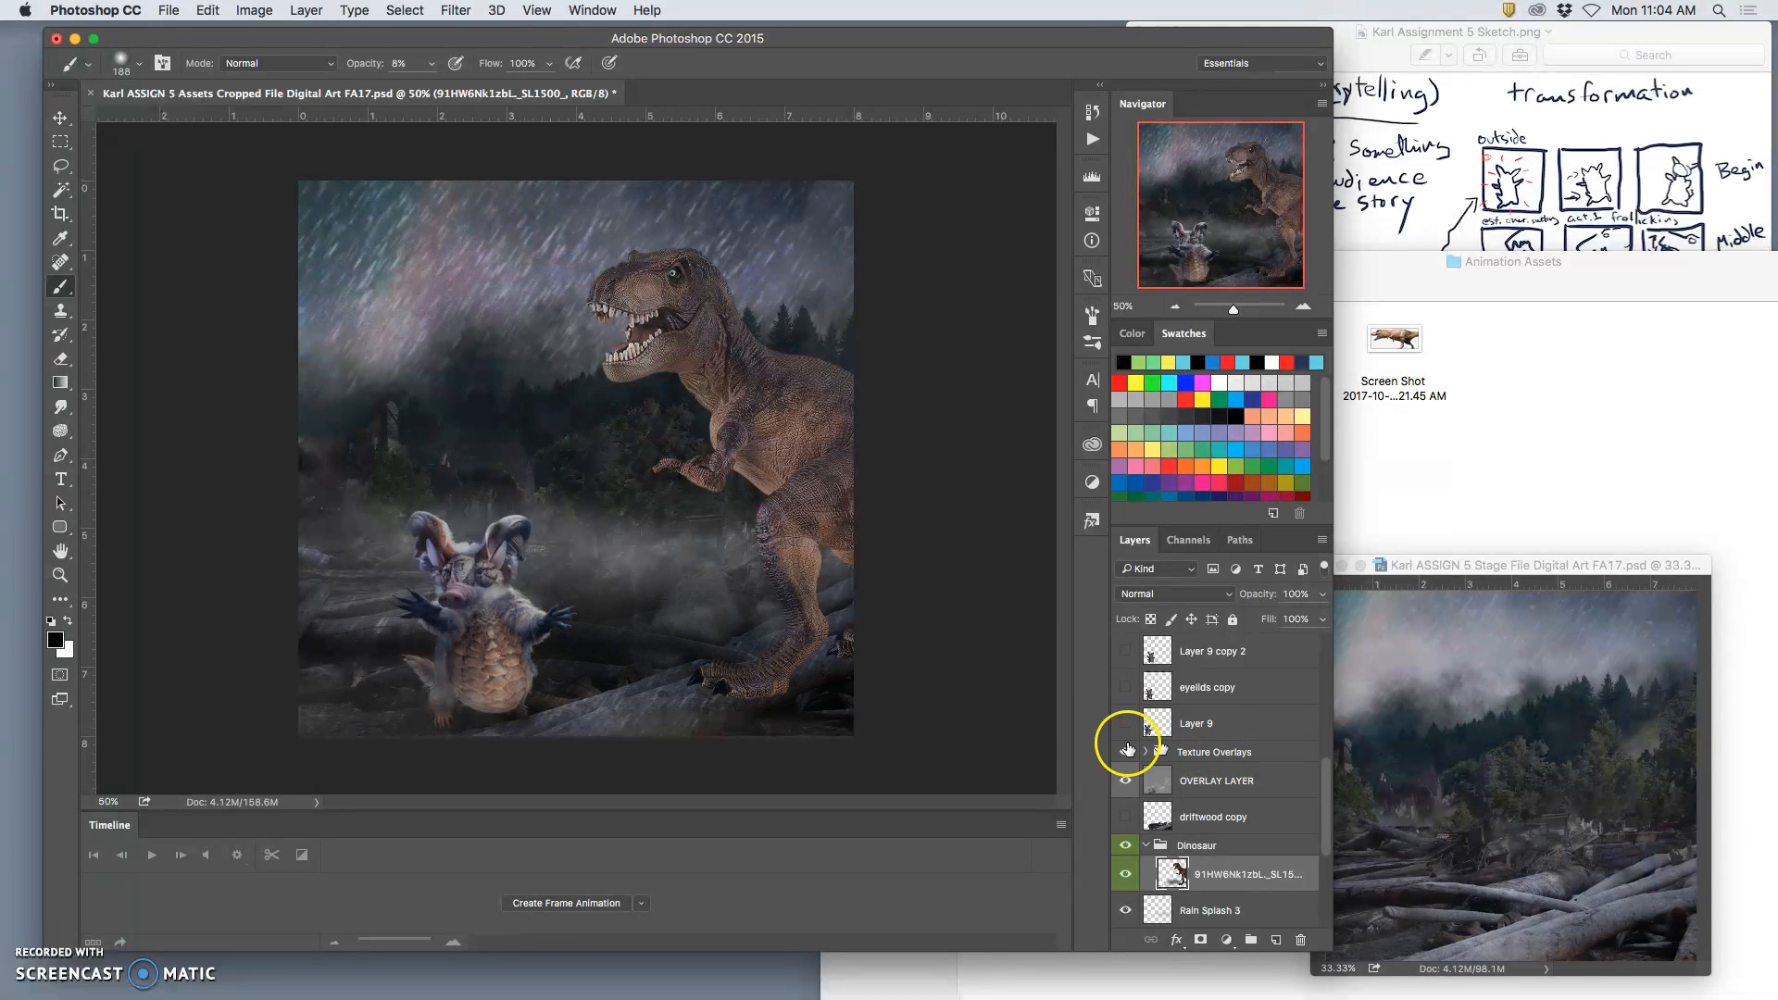
click(670, 601)
click(688, 612)
click(1125, 817)
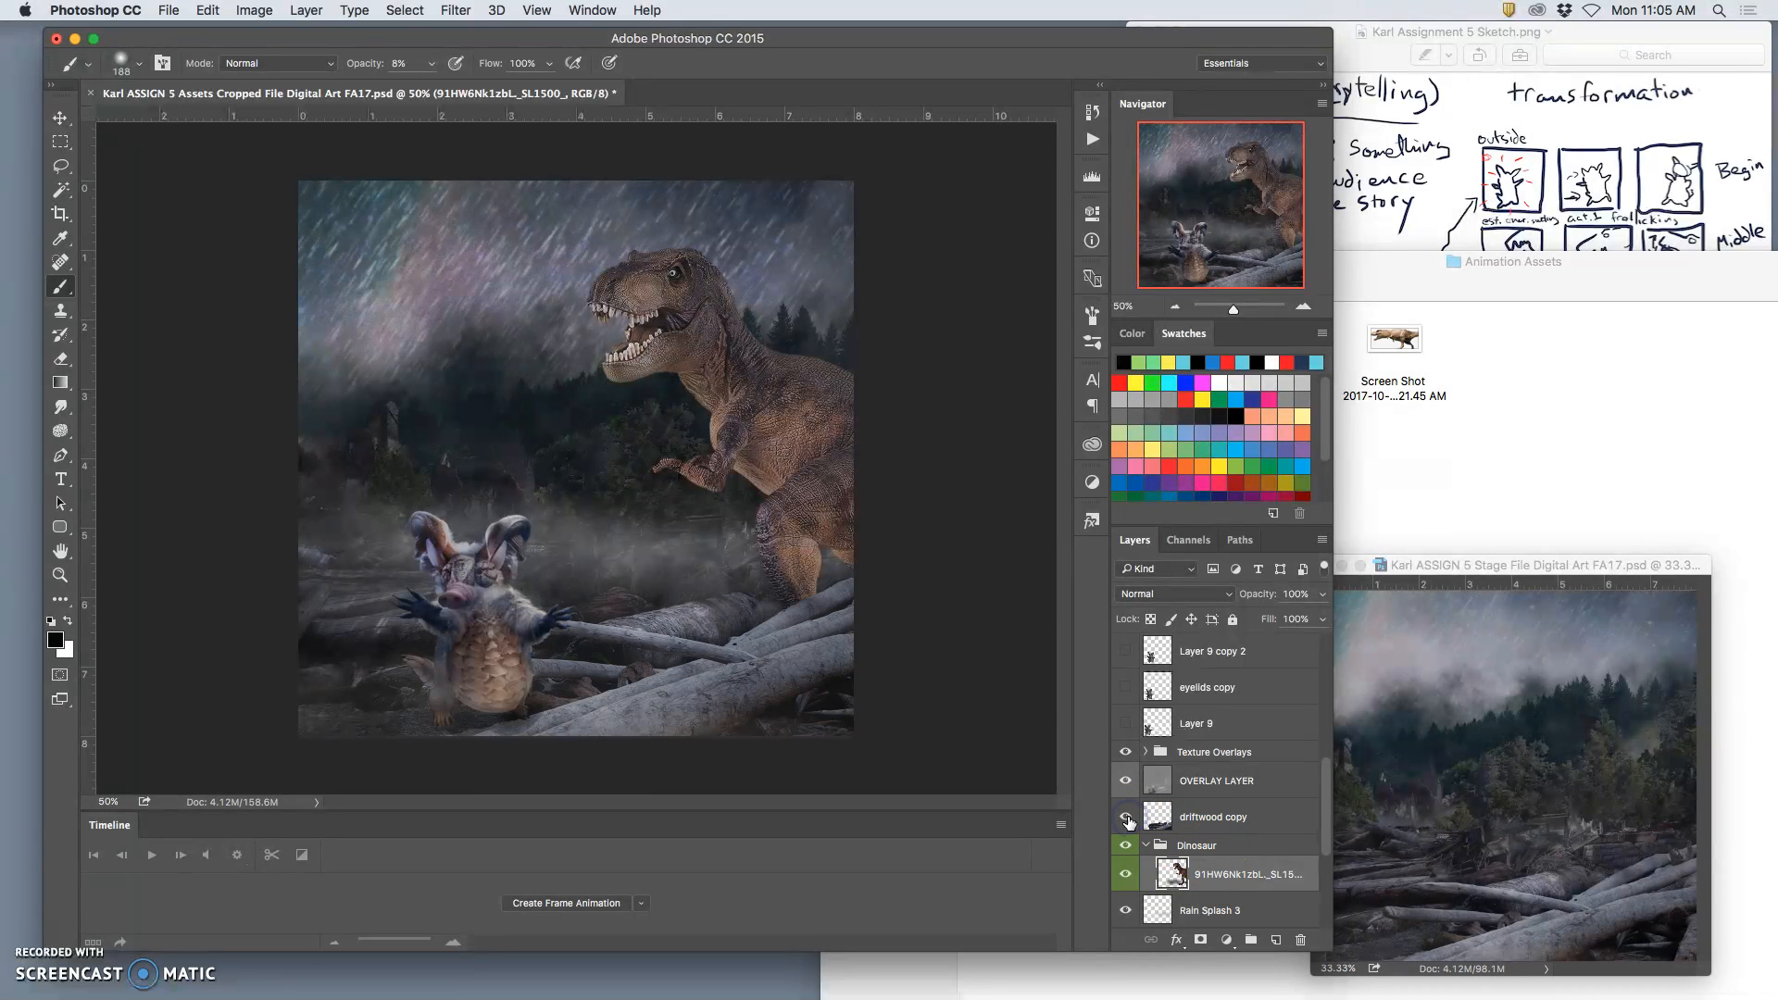
Step: Duplicate the driftwood copy layer and move the original below the dinosaur layer inside the Dinosaur group
click(1213, 818)
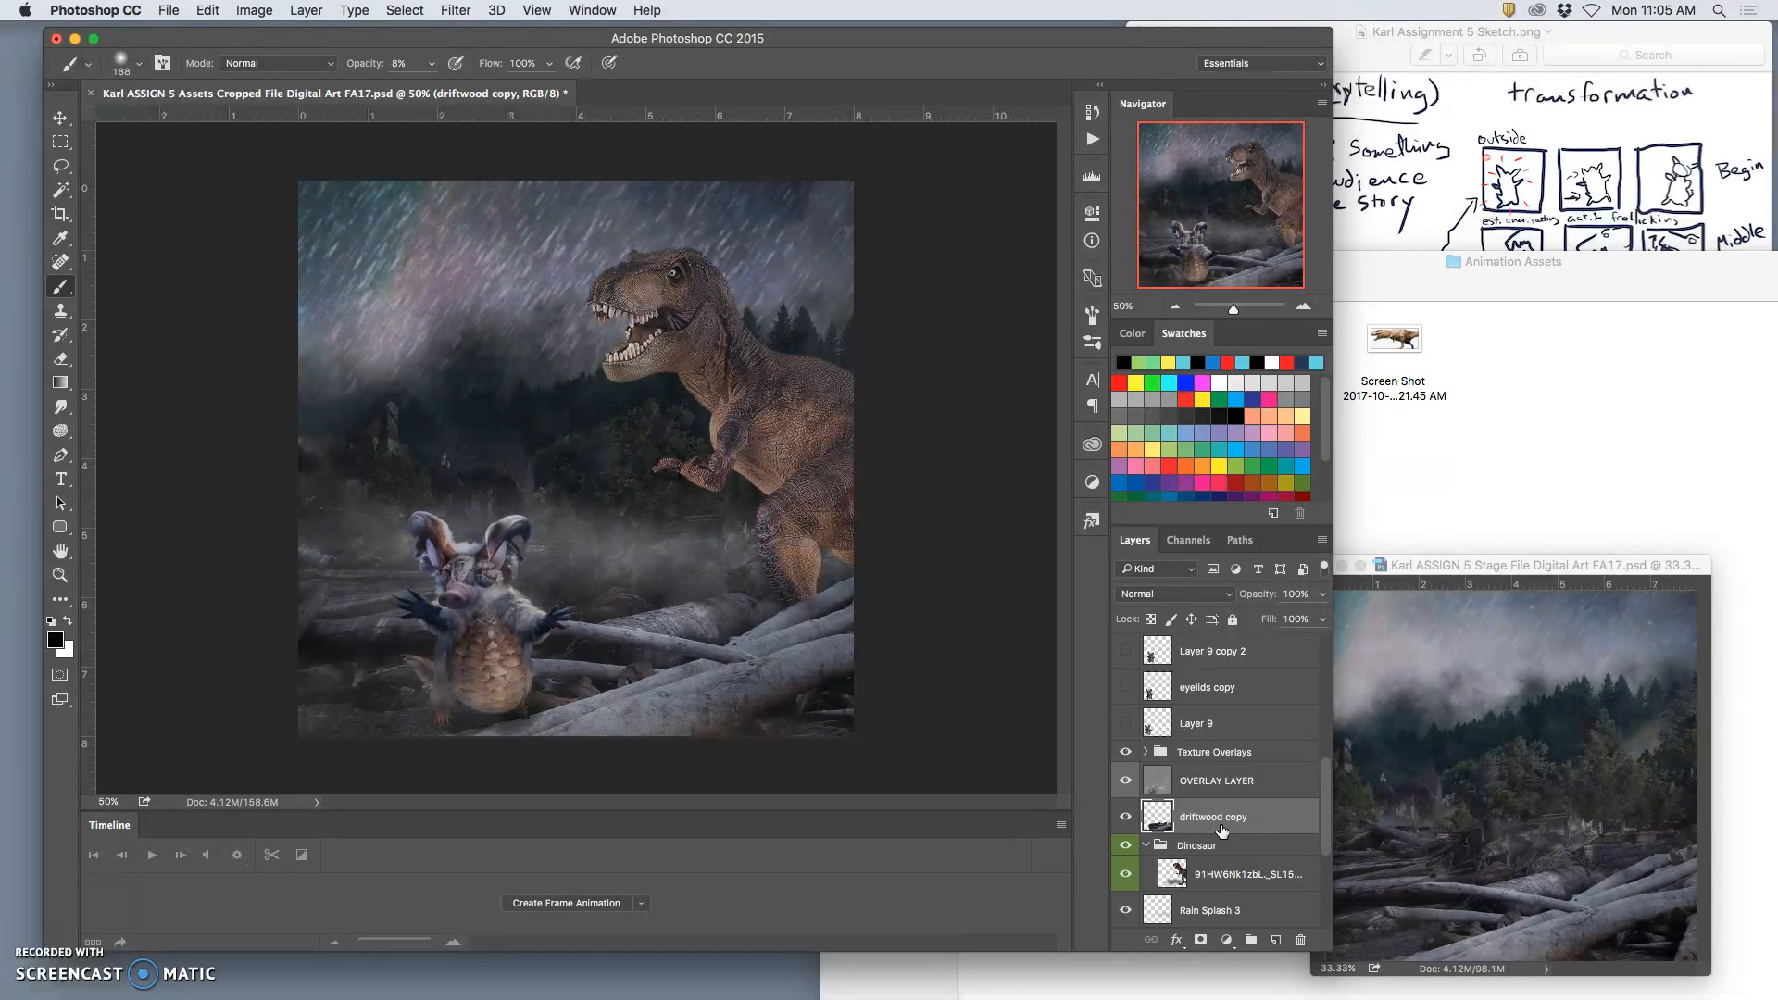
key(super+j)
click(1215, 850)
key(super+bracketleft)
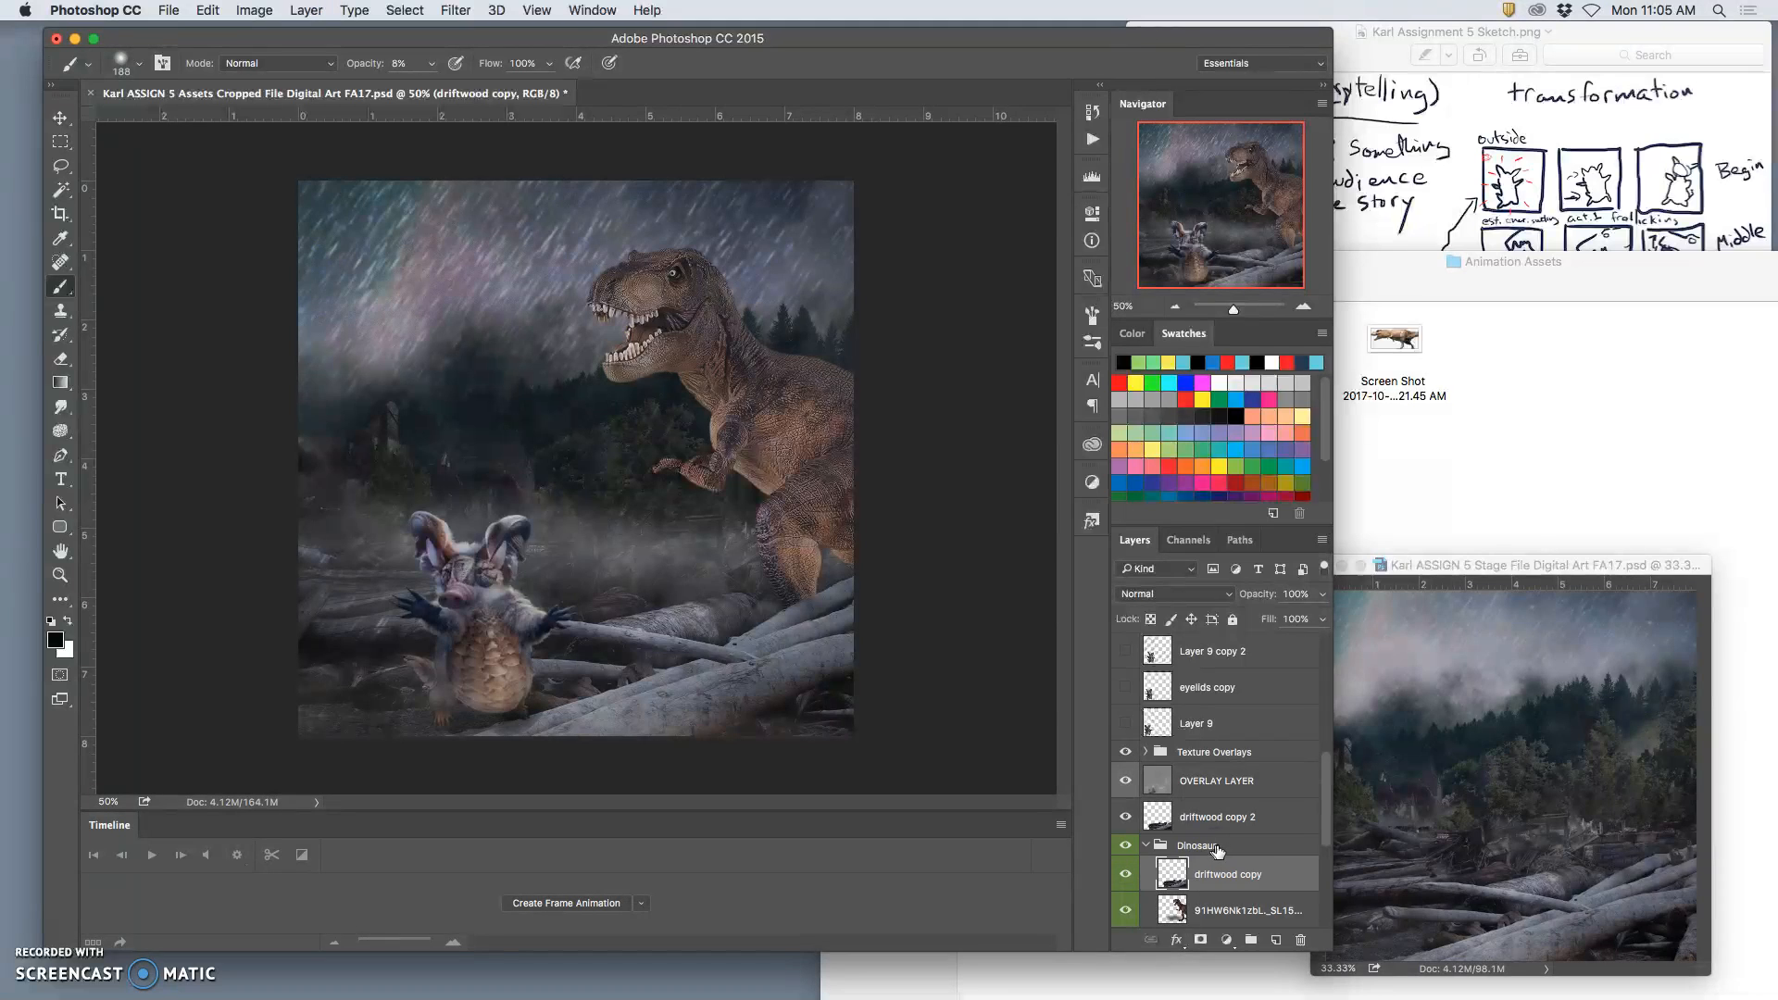
key(super+bracketleft)
Step: Lower the driftwood copy 2 layer's opacity to 29% and outline the large foreground log with the Lasso
click(1195, 817)
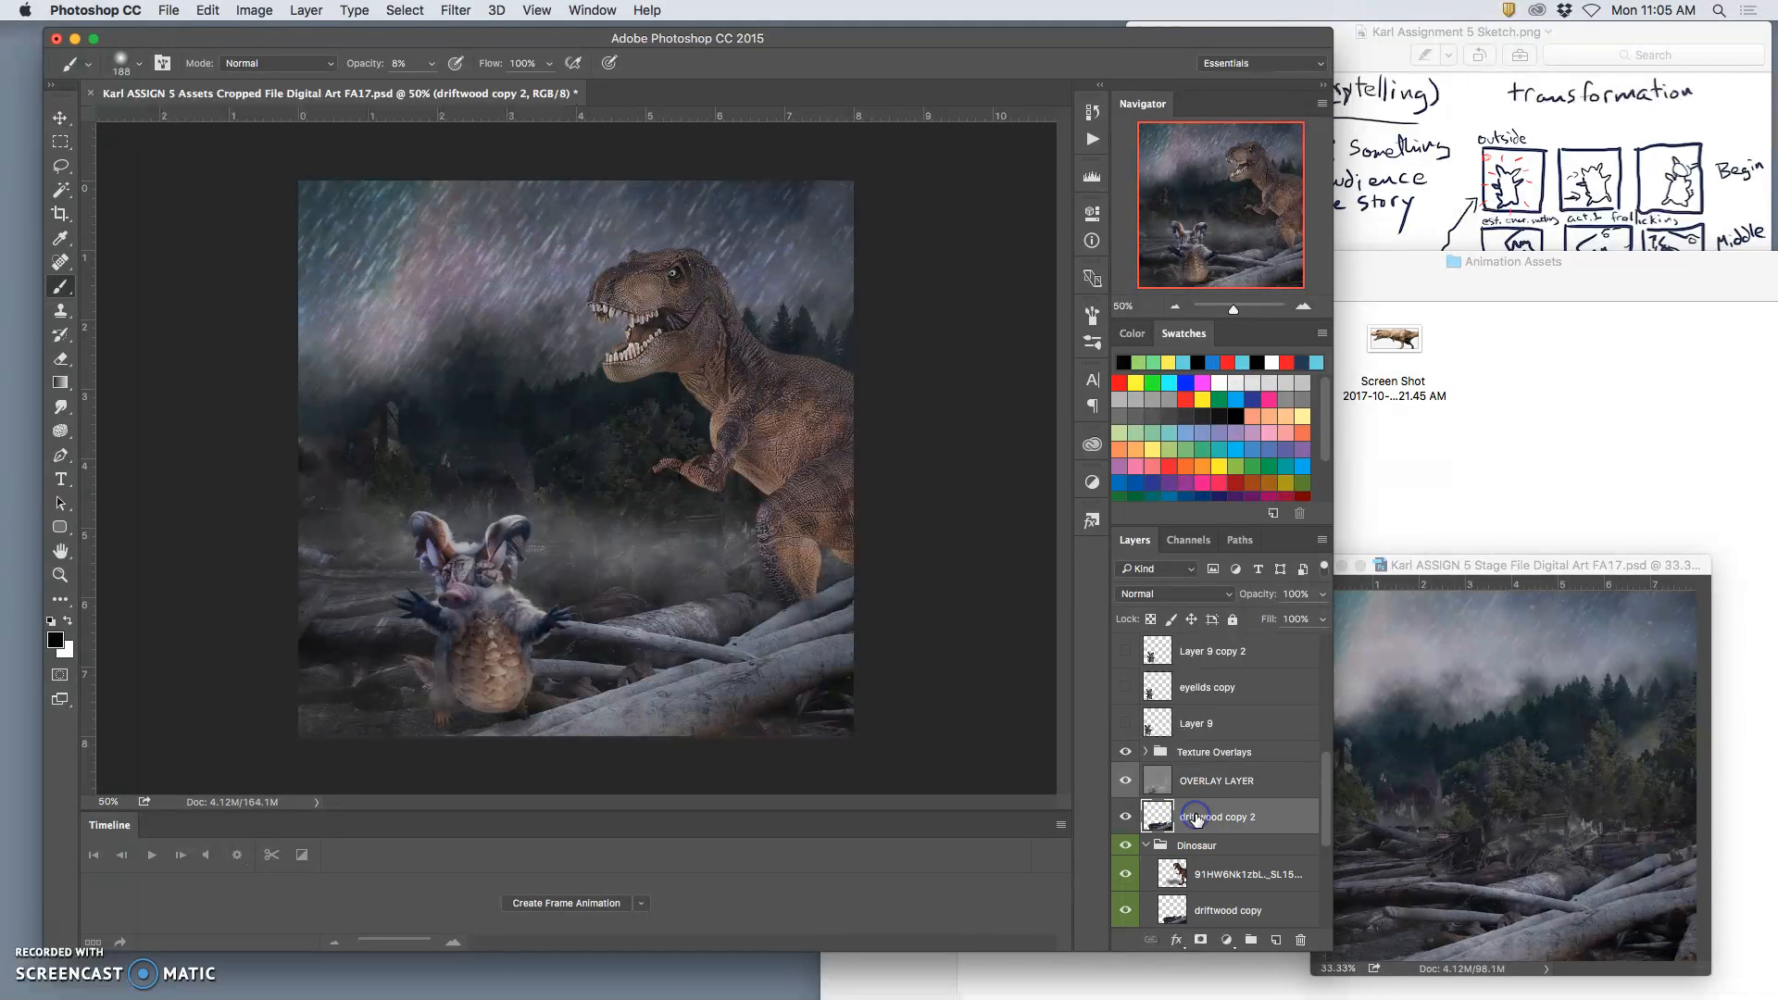
drag(1322, 593, 1263, 613)
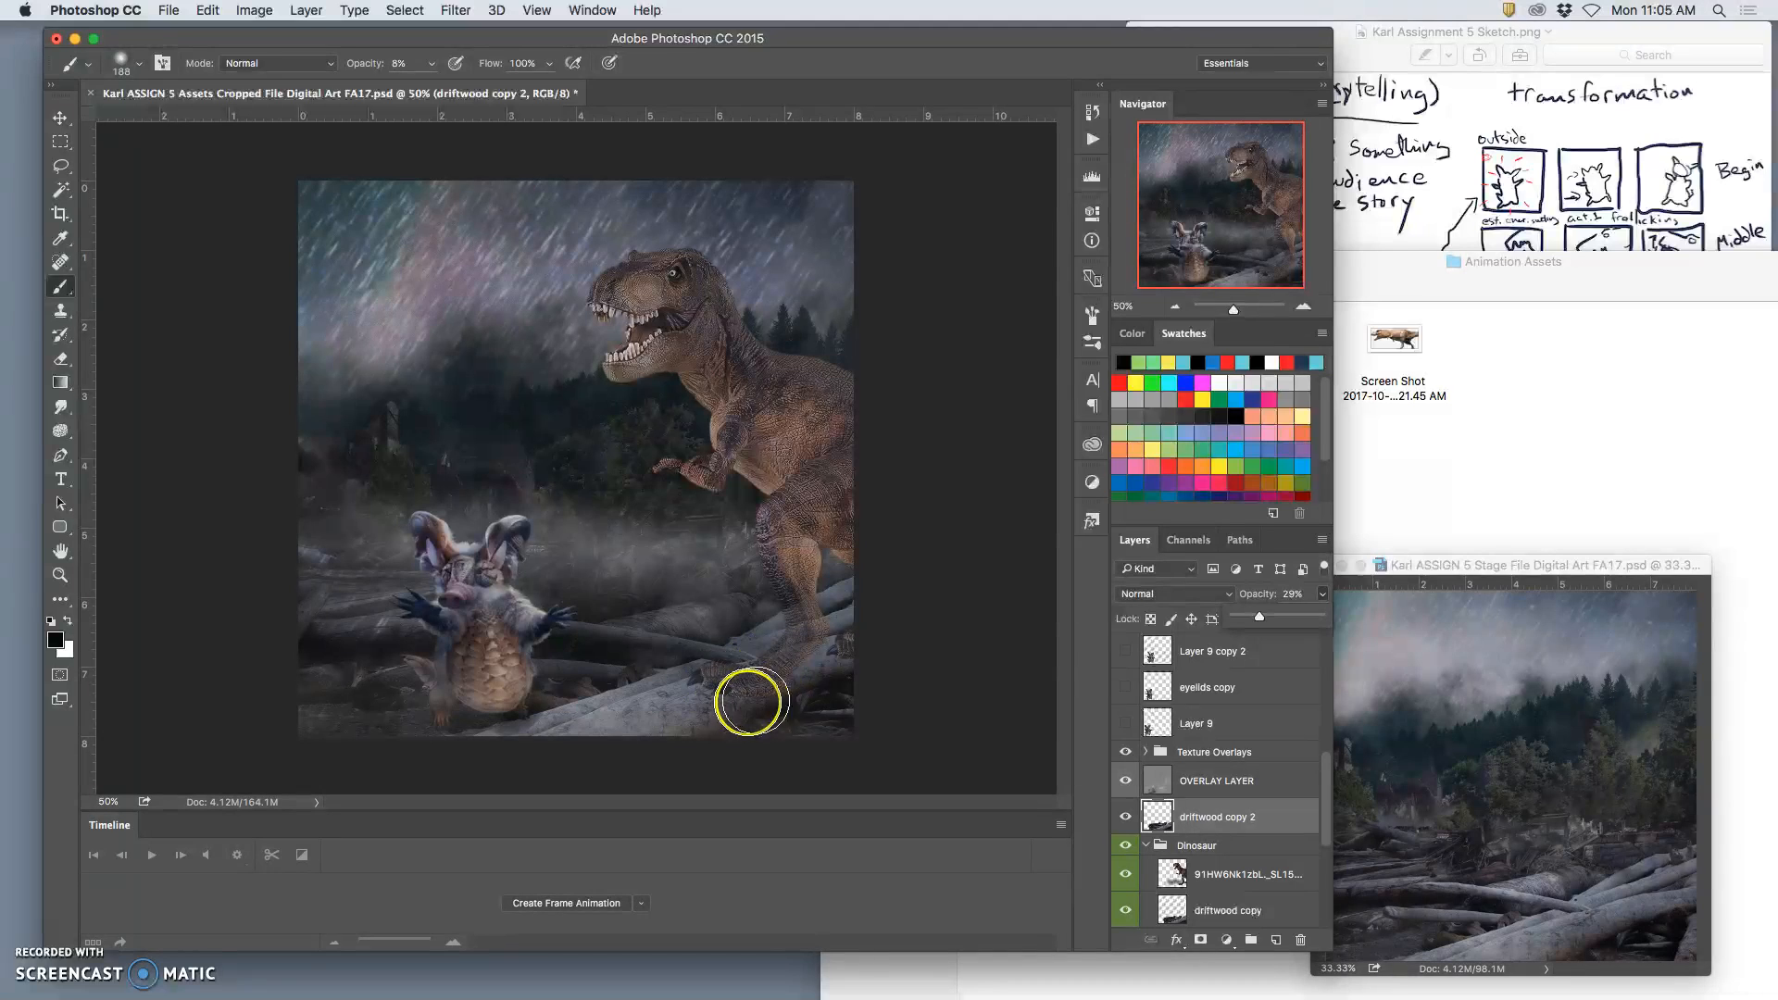
click(63, 170)
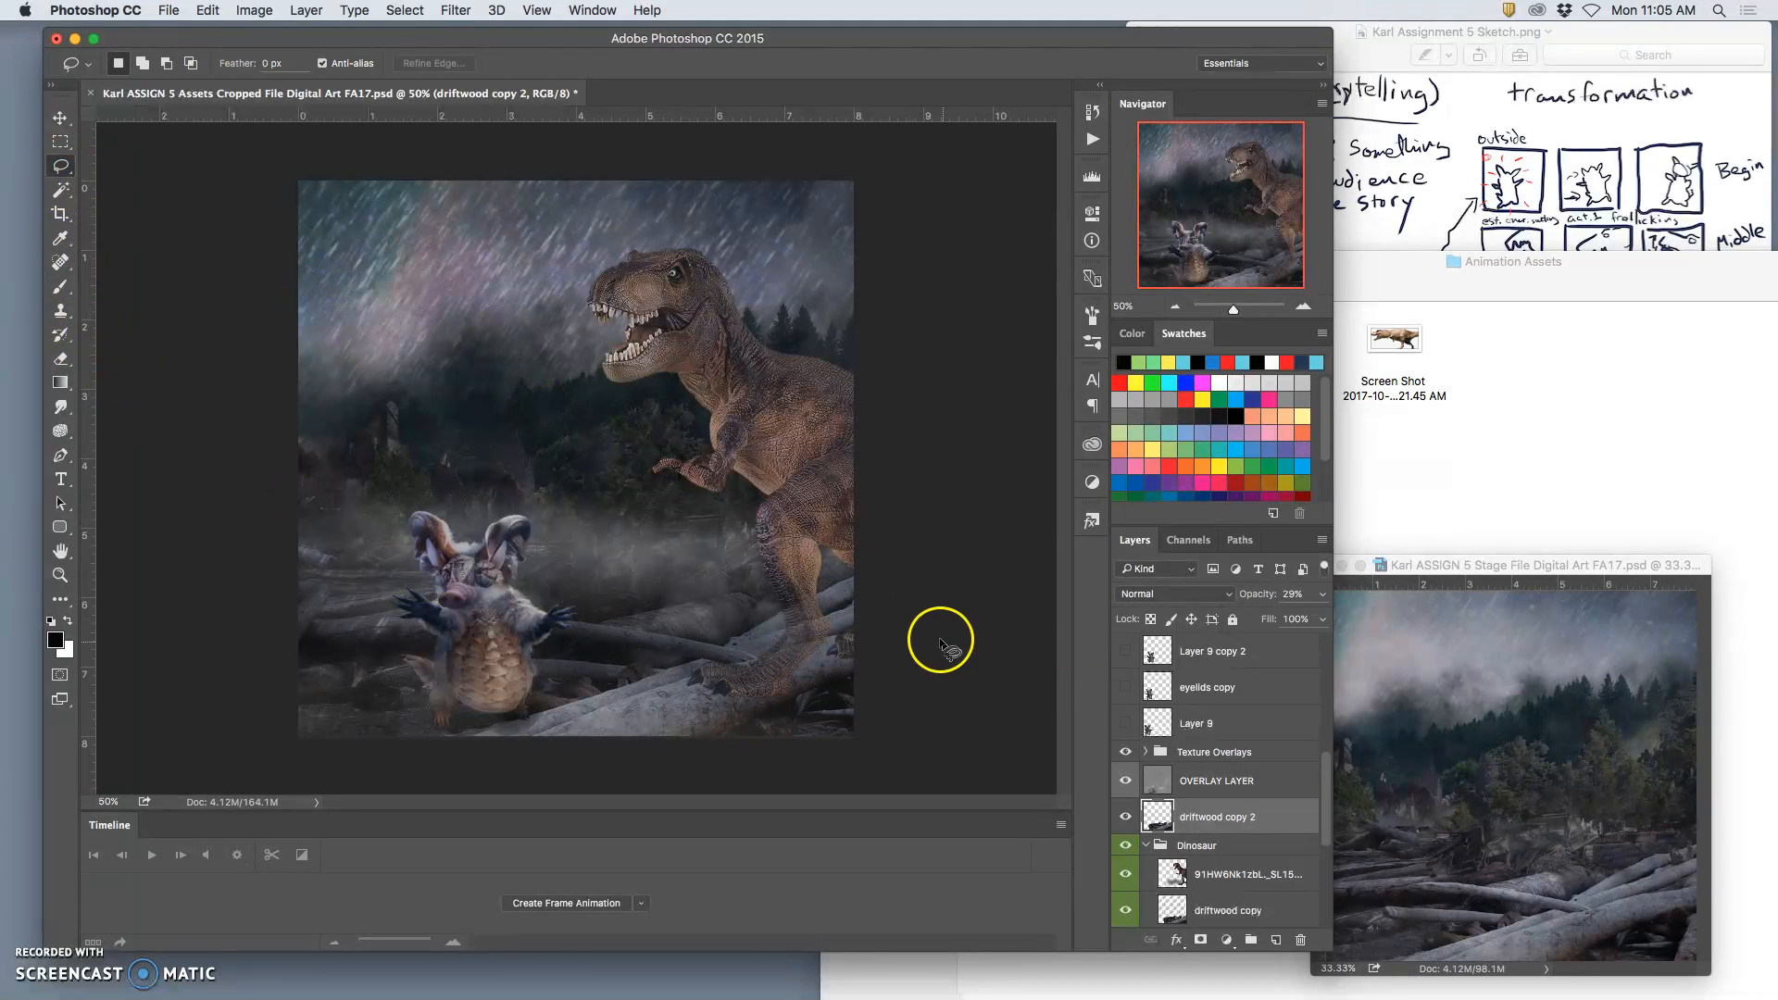
mouse_move(811, 620)
mouse_down()
mouse_move(744, 642)
mouse_move(877, 606)
mouse_move(678, 664)
mouse_up()
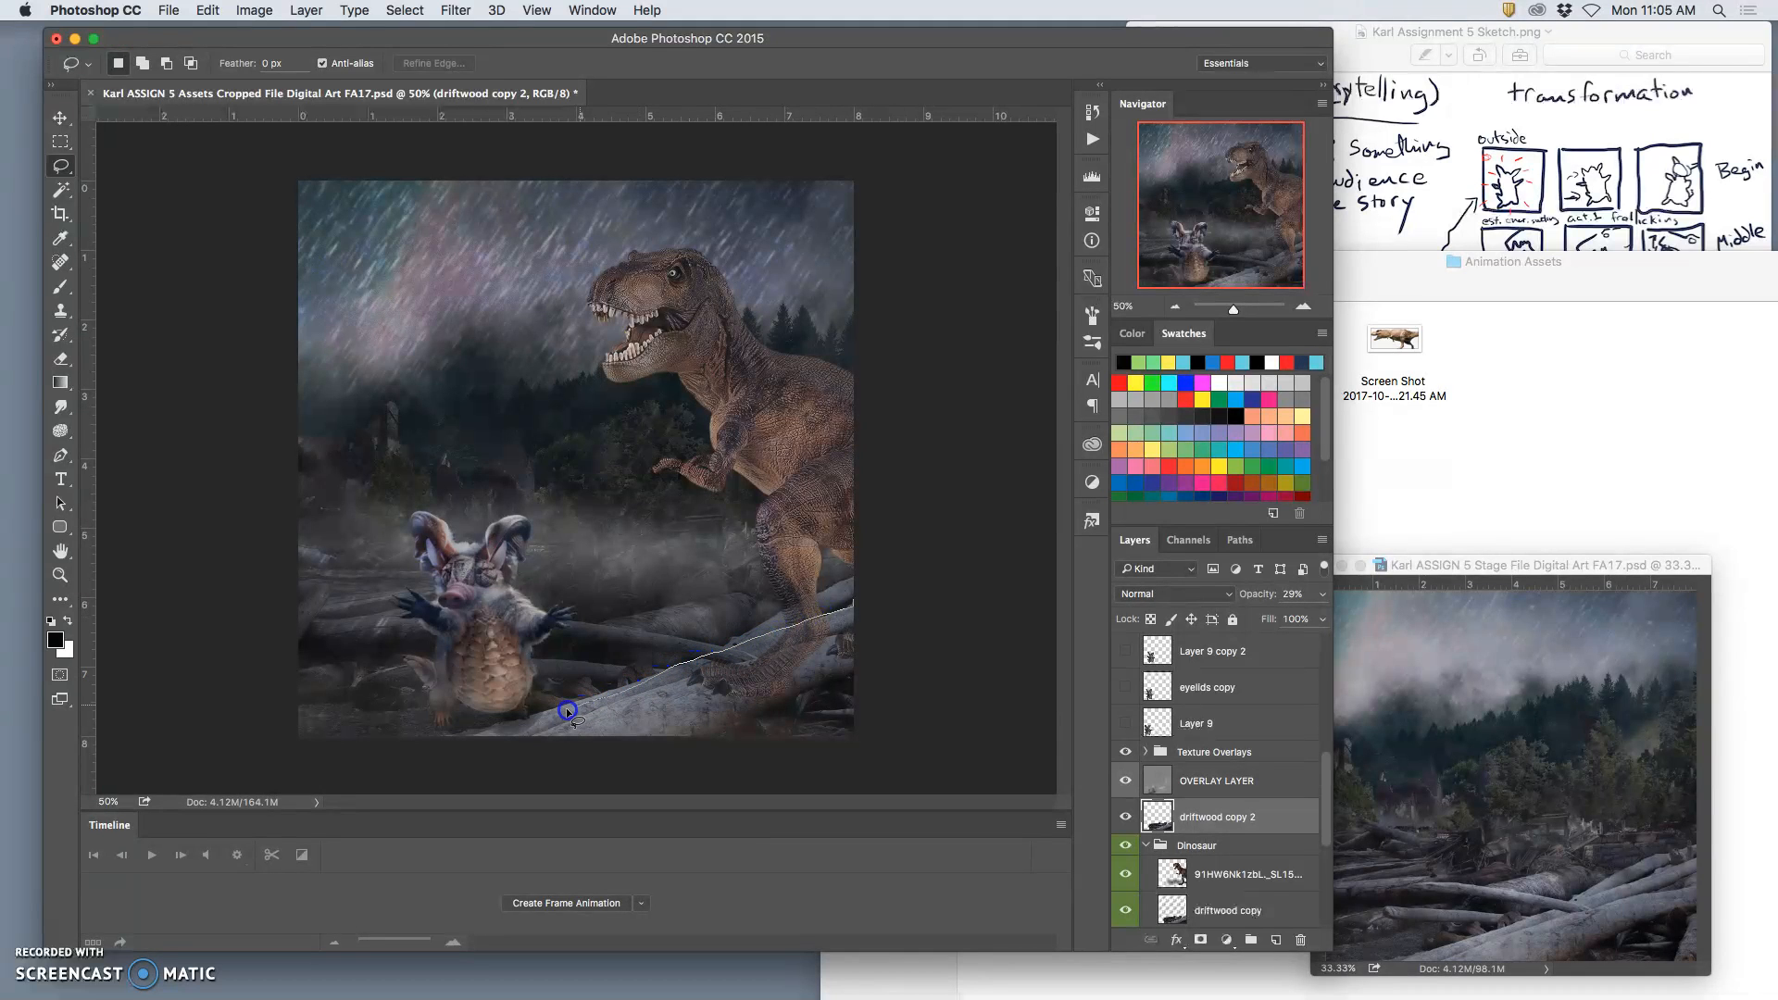